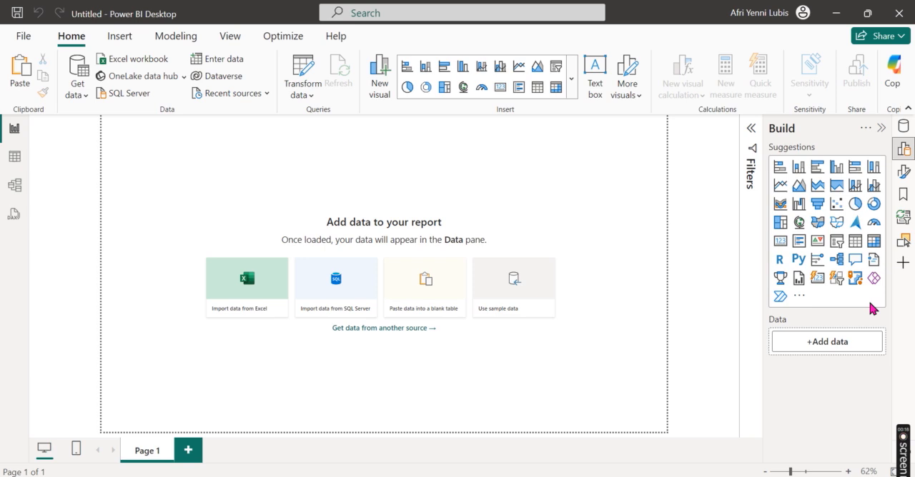
Step: Start a Text/CSV import and browse to the New Volume (E:) drive for the source file
click(78, 91)
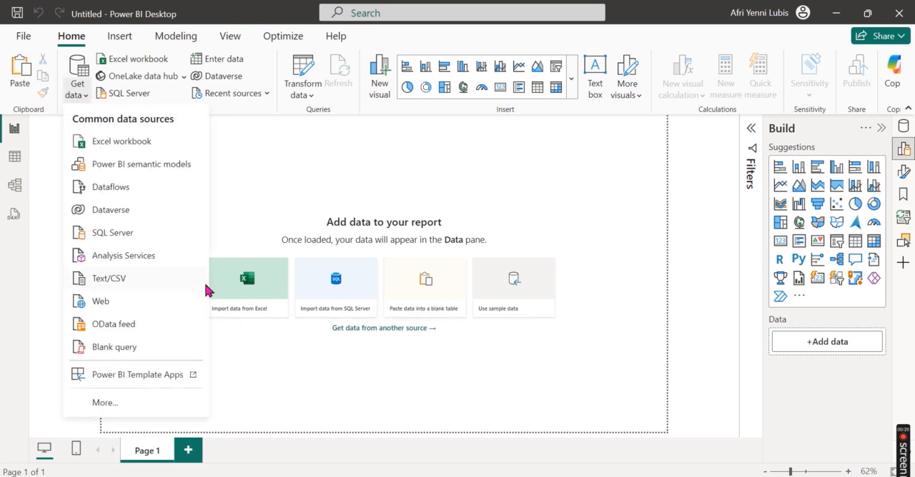
click(173, 281)
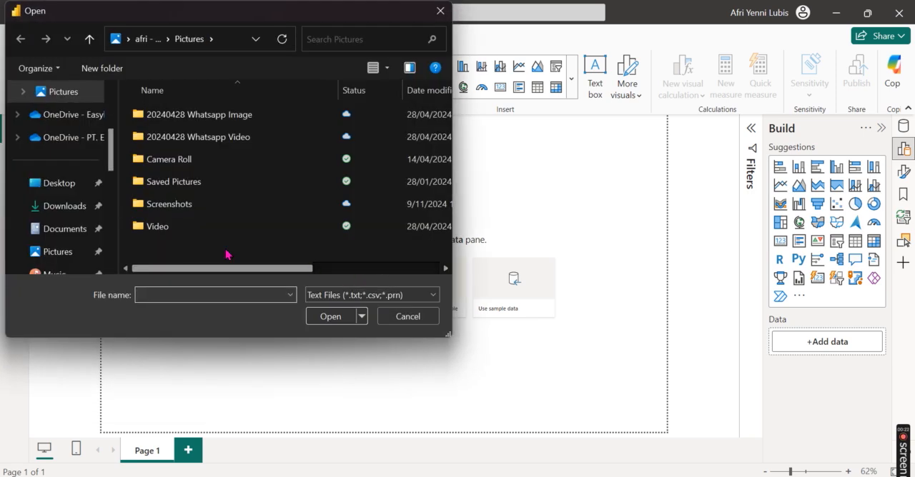
scroll(77, 221, up, 3)
scroll(77, 224, down, 5)
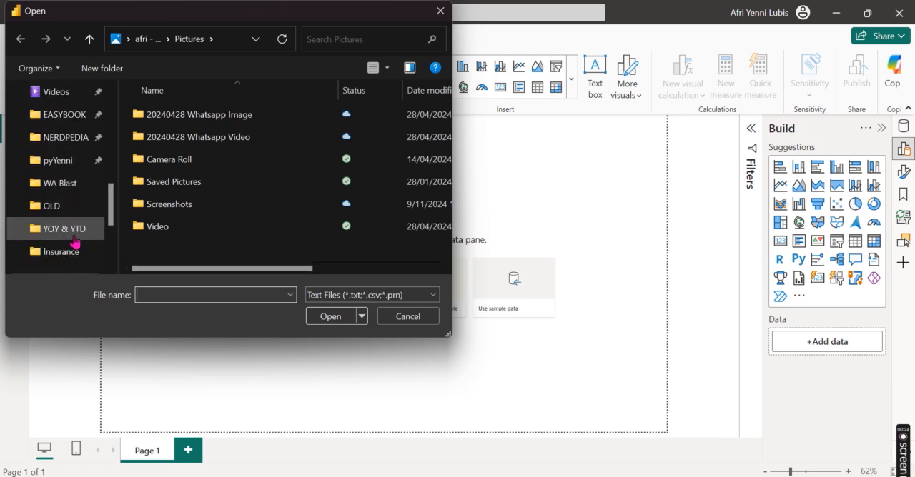
scroll(83, 216, down, 1)
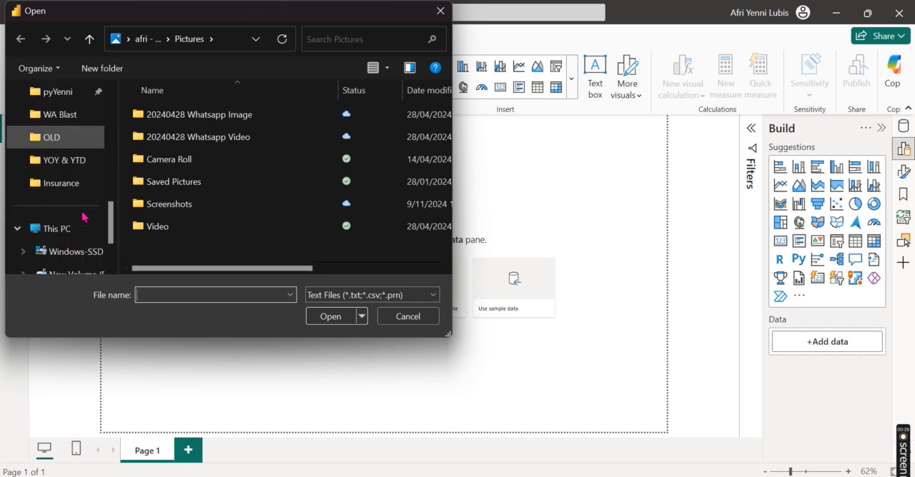
scroll(82, 236, down, 1)
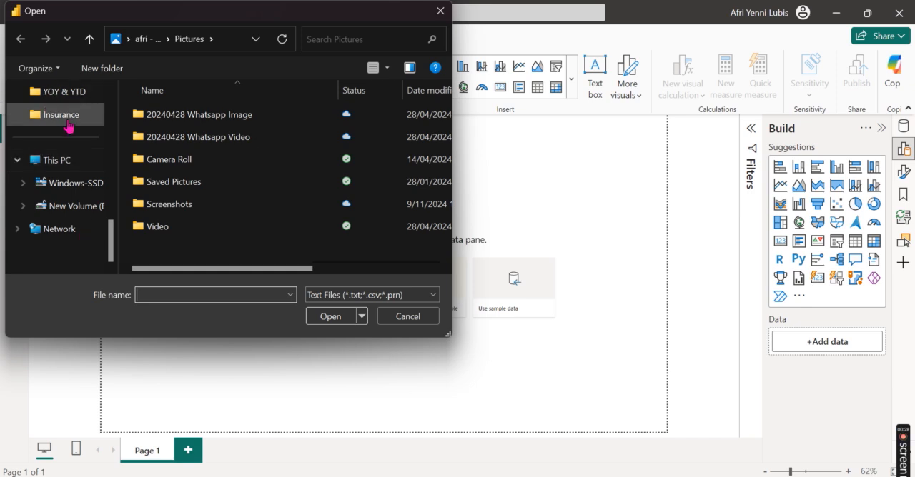
scroll(86, 183, up, 2)
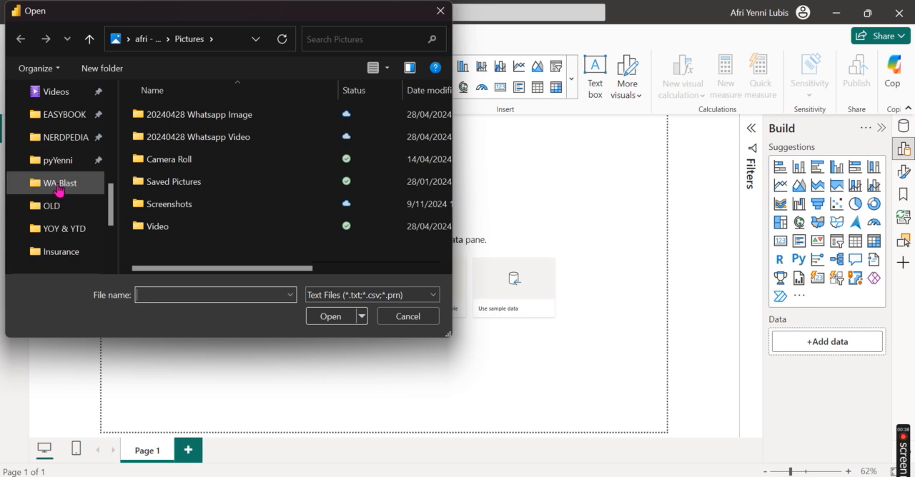
scroll(71, 228, down, 2)
click(86, 209)
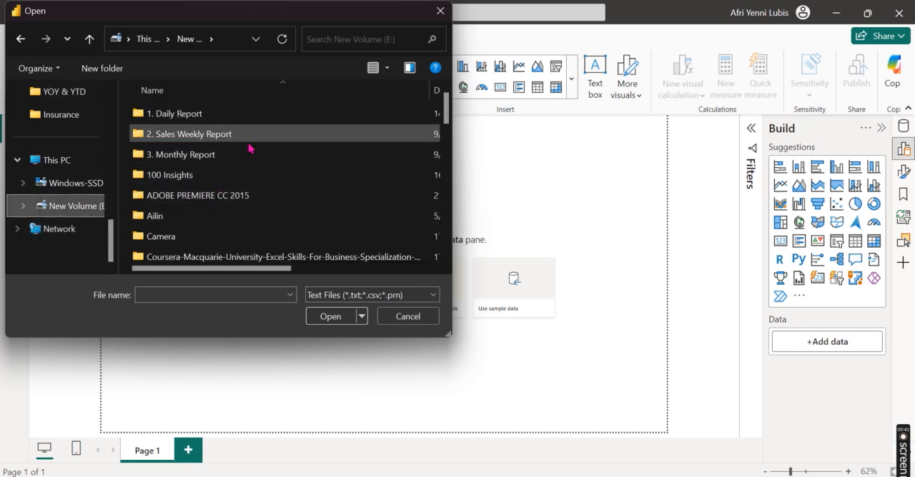
Step: Choose Spotify Most Streamed Songs.csv from the Dashboard folder, preview its columns and open the data for transformation in Power Query Editor
scroll(244, 192, down, 1)
scroll(244, 192, down, 2)
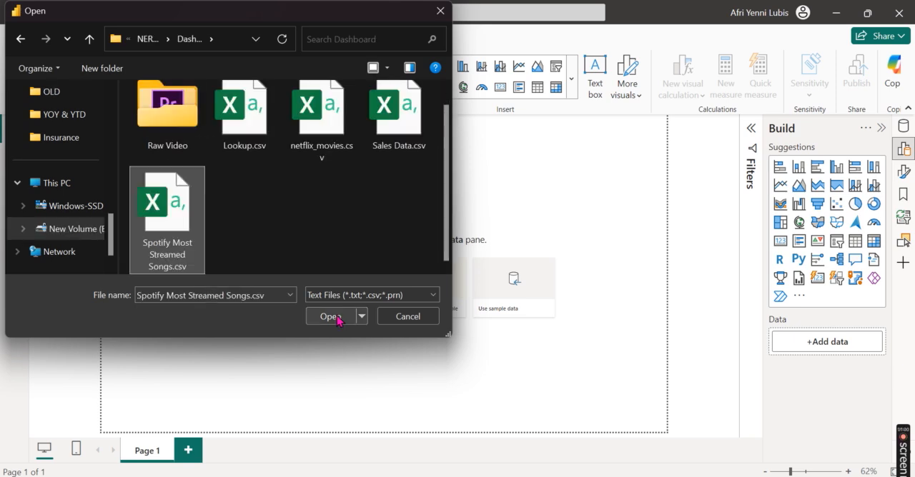
click(330, 316)
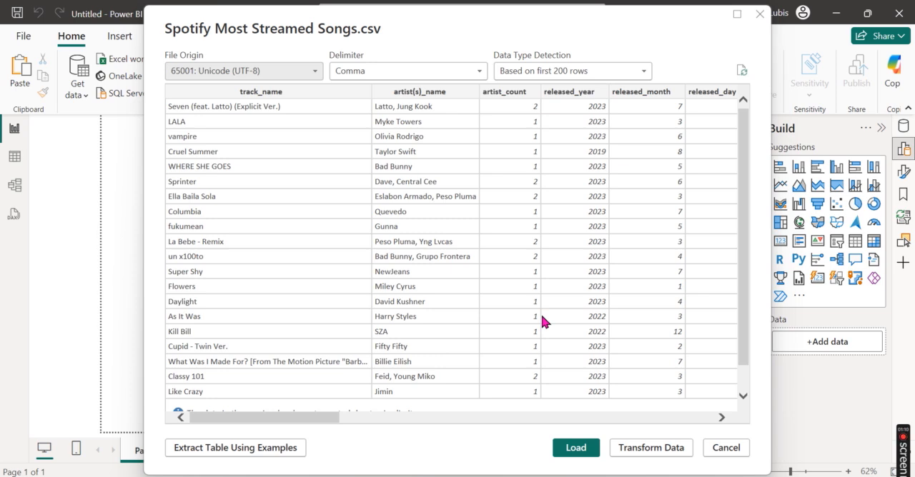
drag(335, 424, 375, 450)
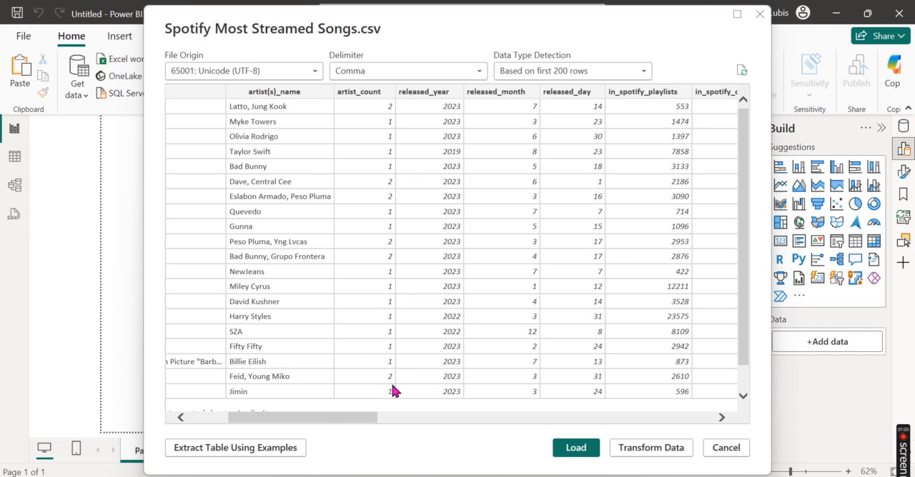
click(638, 452)
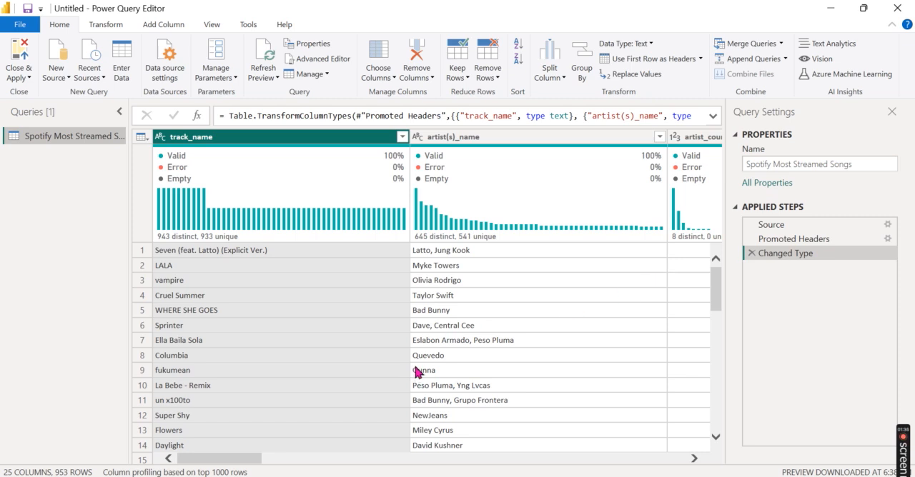
Step: Review the column quality and distribution across the table, and inspect the streams column's filter values without applying a filter
click(214, 25)
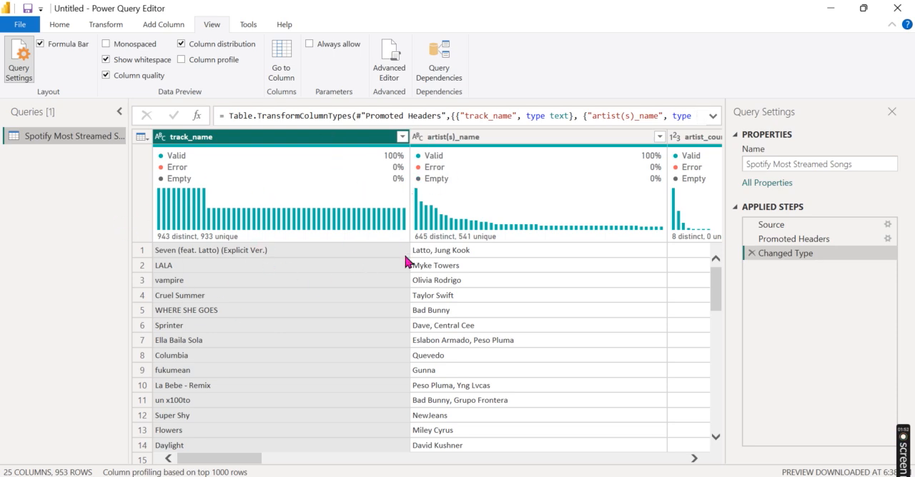
mouse_move(365, 164)
drag(184, 461, 376, 425)
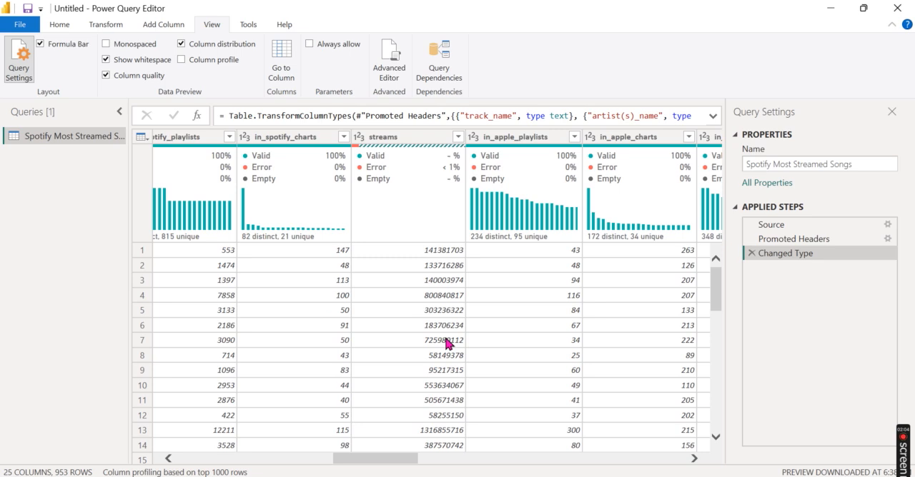
click(428, 143)
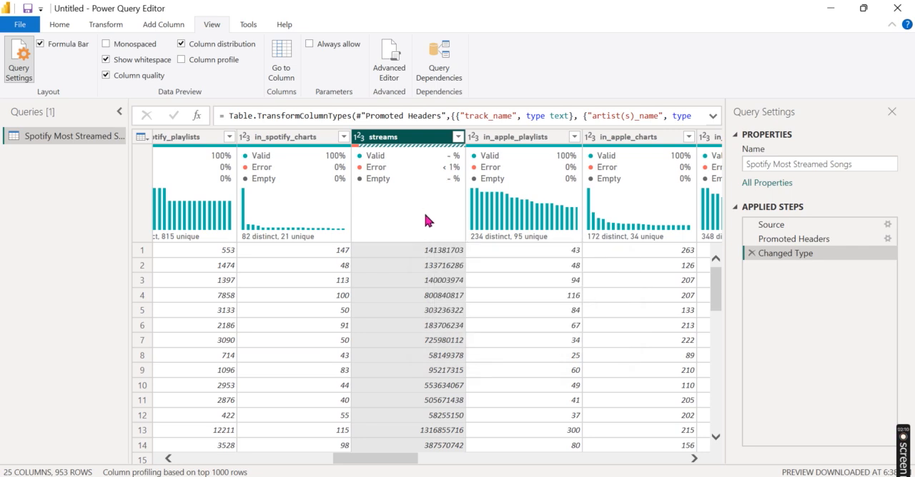
click(457, 137)
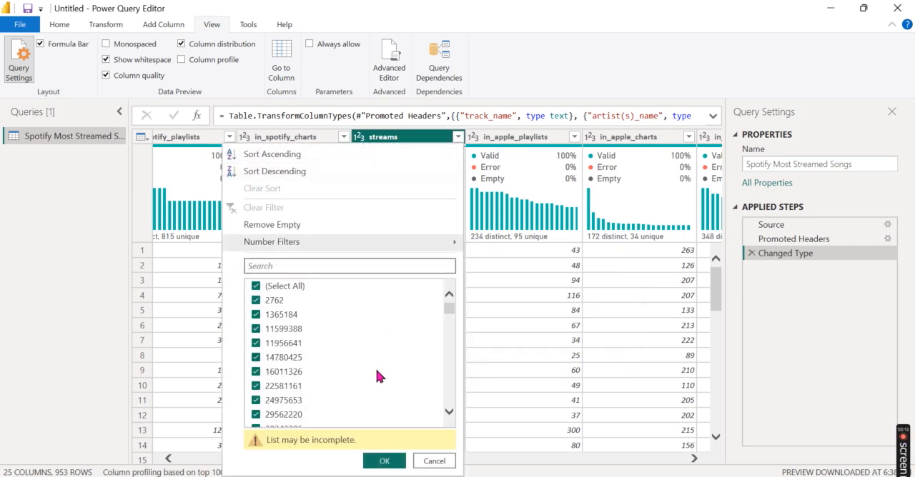
scroll(378, 407, down, 1)
scroll(377, 411, up, 1)
click(434, 461)
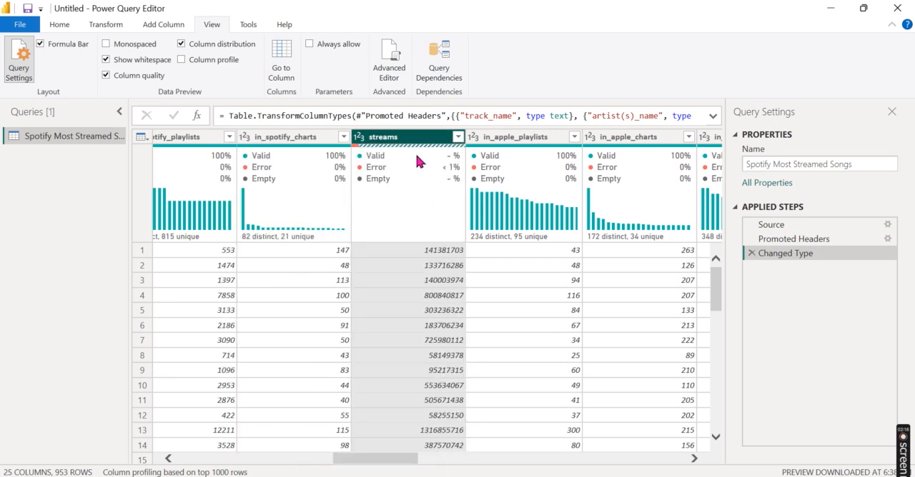
Step: Keep only the rows with errors in the streams column to inspect them, and delete the Kept Errors step
click(60, 25)
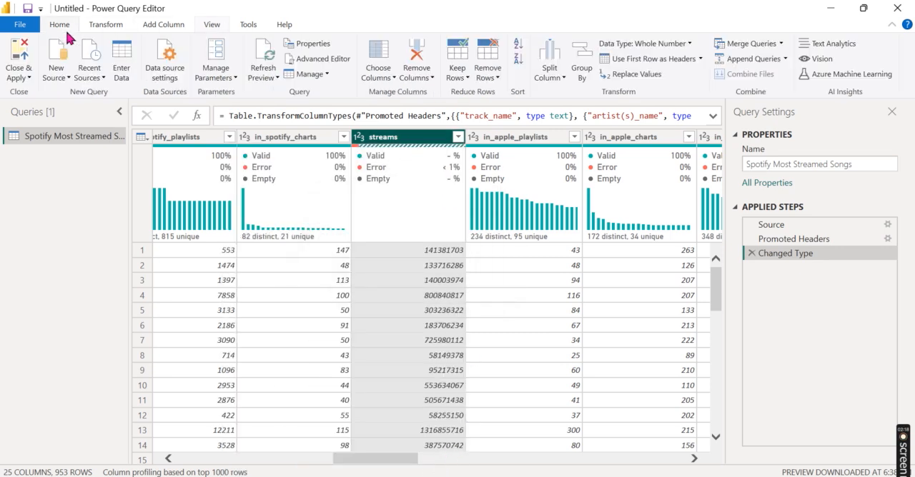
click(493, 80)
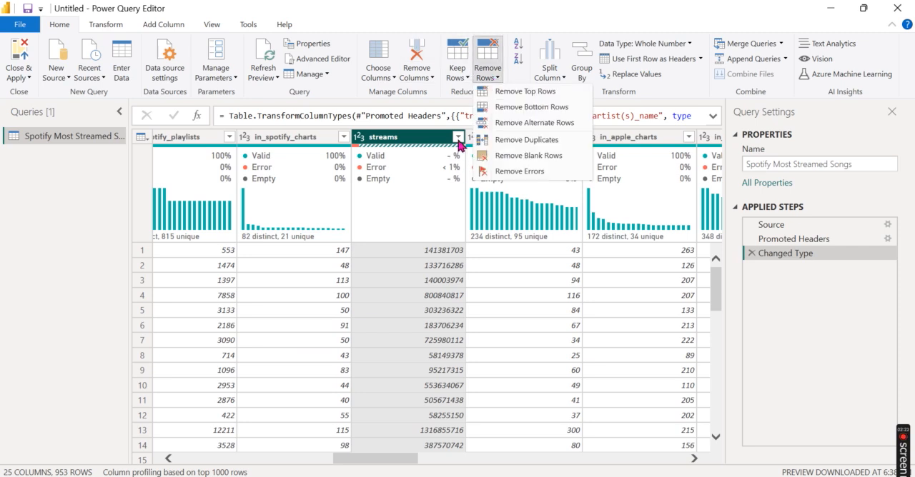
click(457, 72)
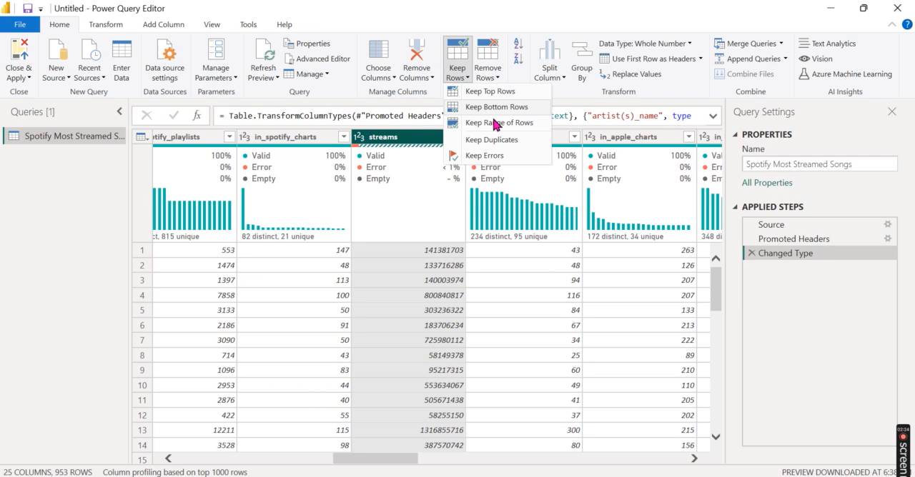
click(499, 156)
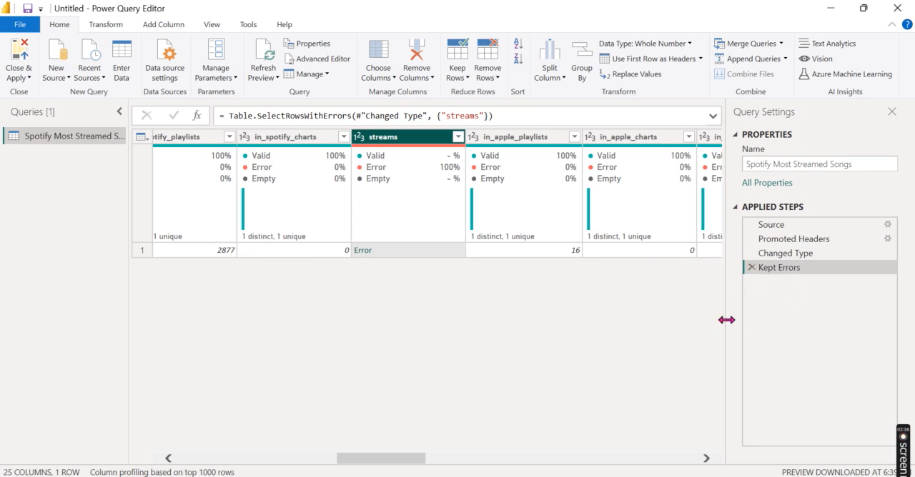
click(752, 268)
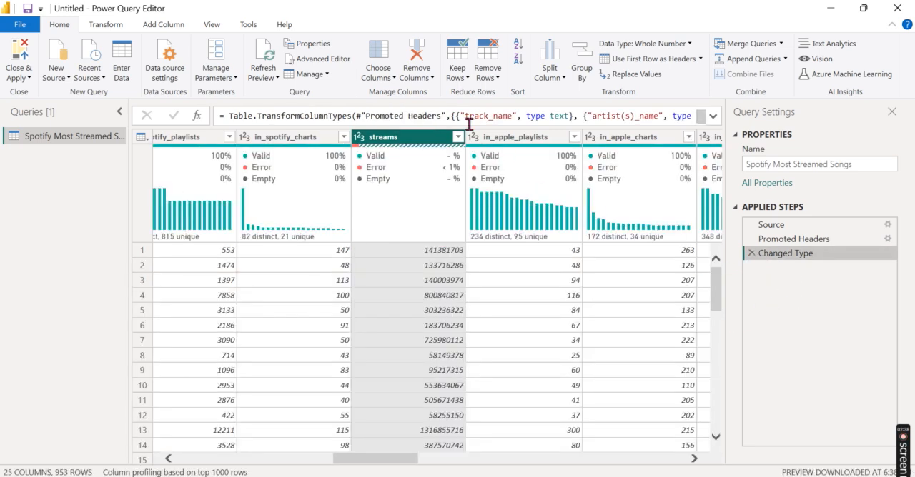
Step: Remove the rows with errors in the streams column and check that column's quality statistics
click(458, 79)
click(490, 80)
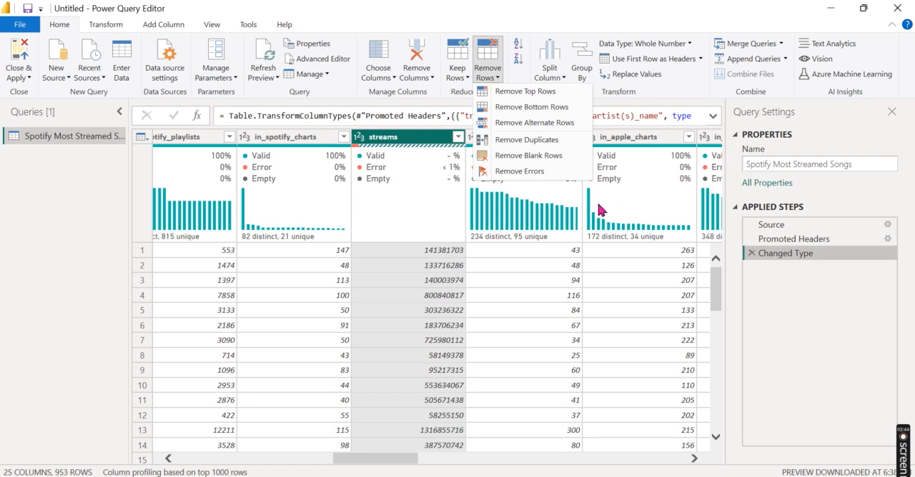
click(533, 172)
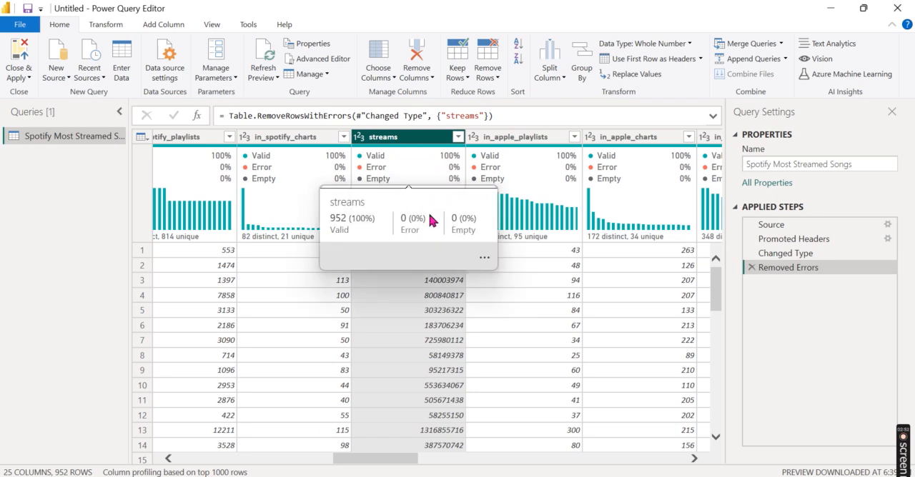
mouse_move(427, 167)
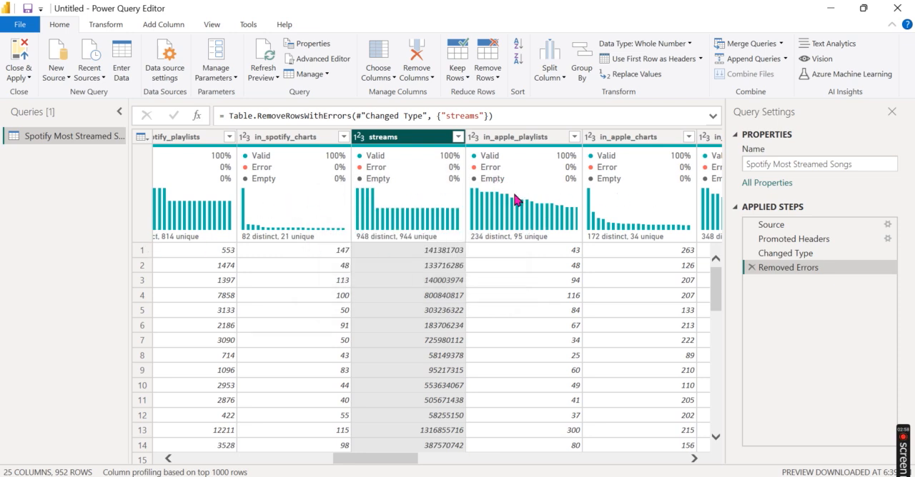
Step: Check the quality of the remaining columns and inspect the in_shazam_charts filter values without applying a filter
mouse_move(602, 232)
click(214, 27)
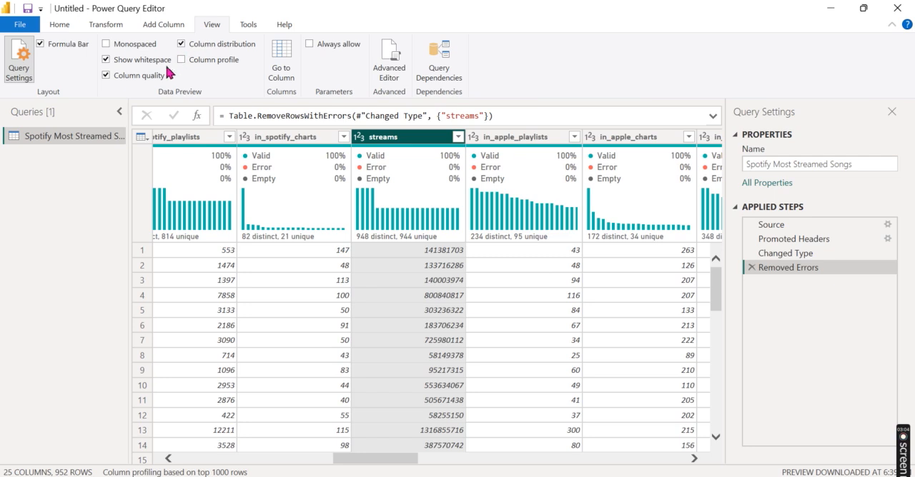
click(62, 25)
drag(397, 459, 494, 424)
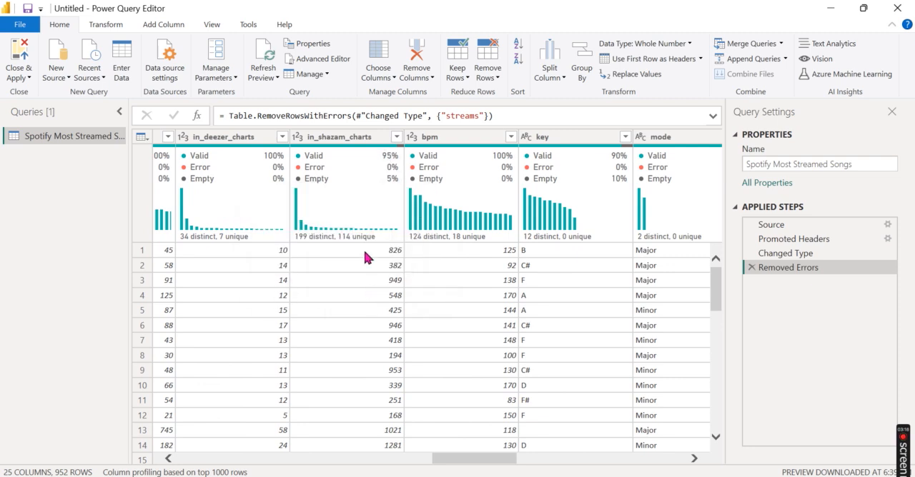
click(397, 137)
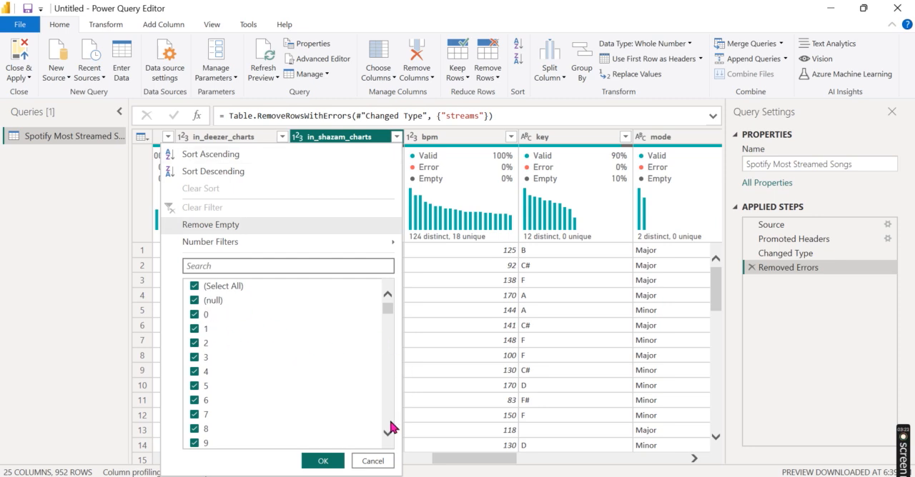
click(382, 461)
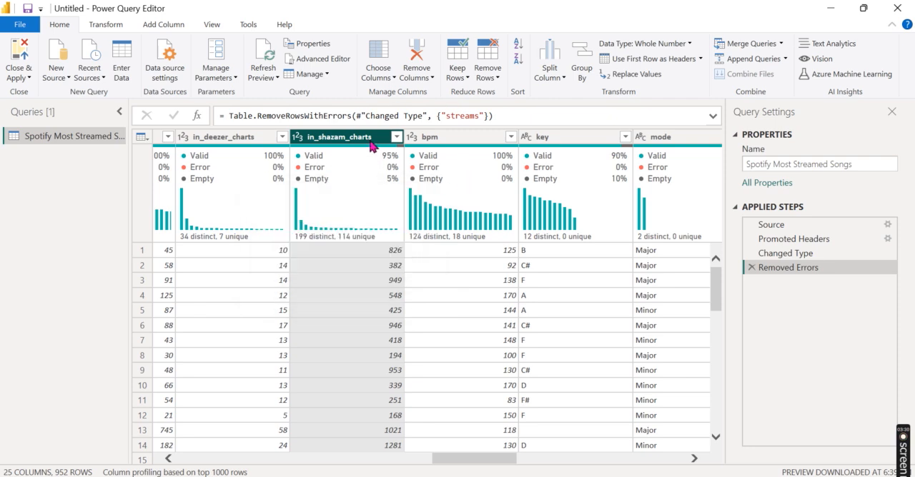
Step: Replace null values with 0 in the in_shazam_charts column
click(635, 75)
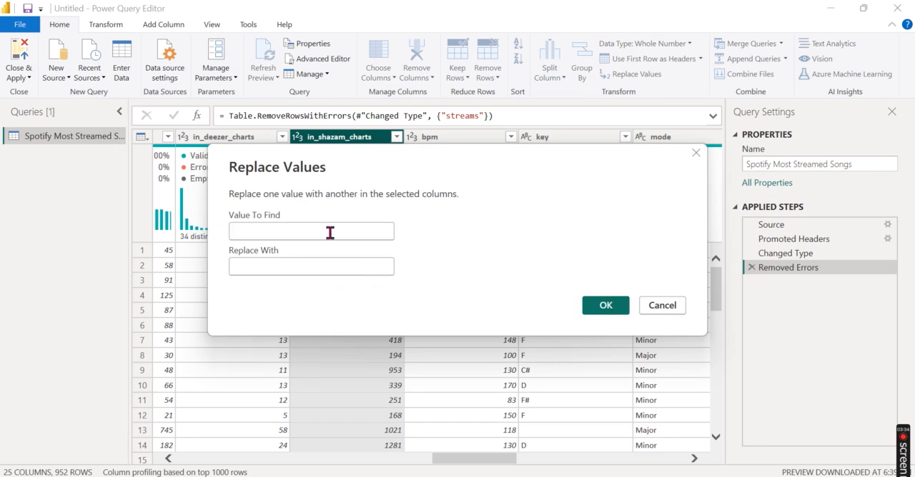
text(null)
key(Tab)
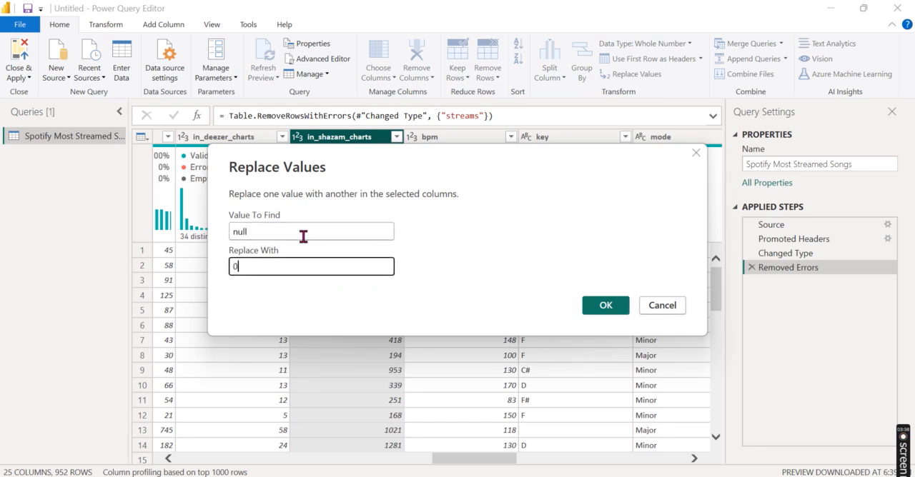
click(595, 312)
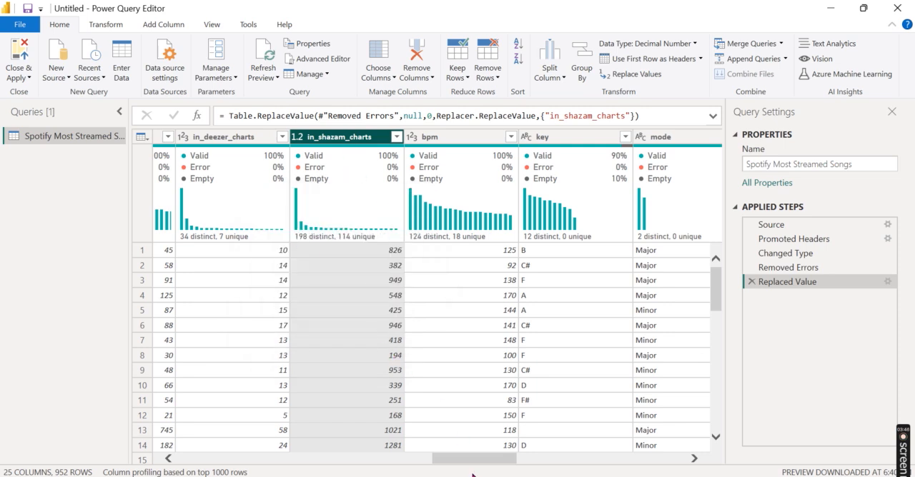
Step: Filter the key column to its blank rows to inspect them, and clear the filter again
drag(474, 459, 505, 459)
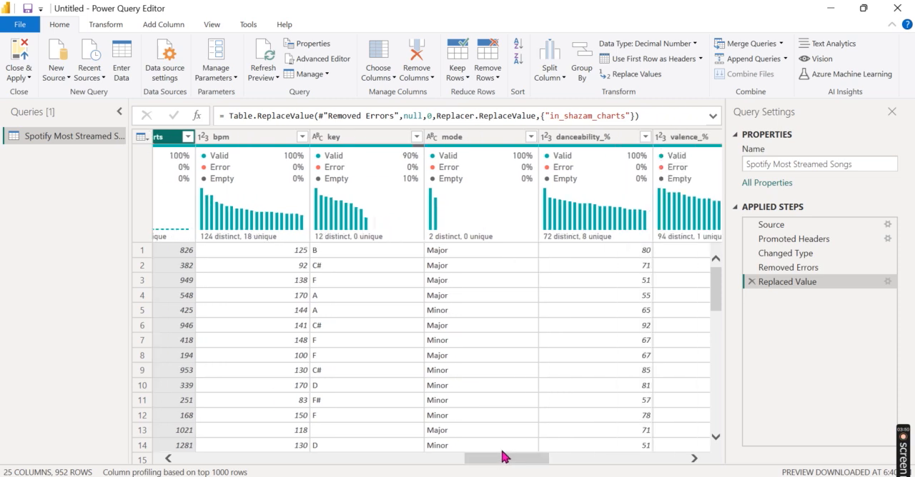
click(374, 139)
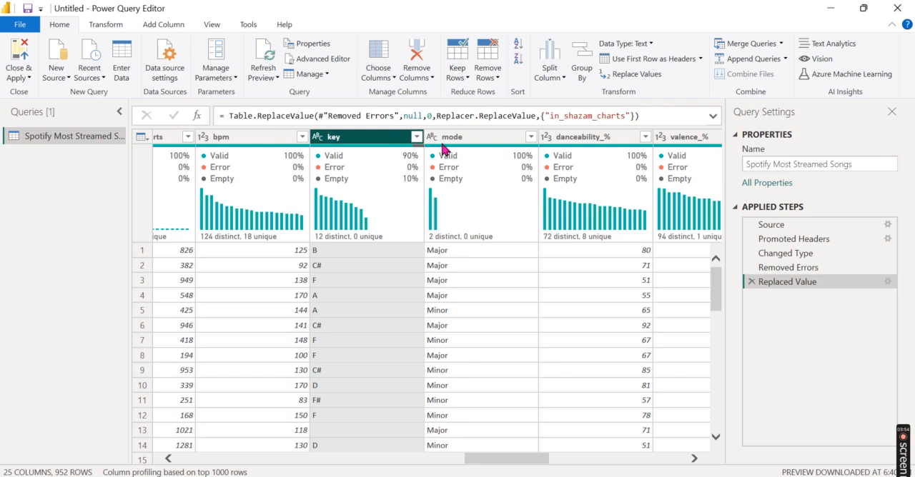
click(416, 137)
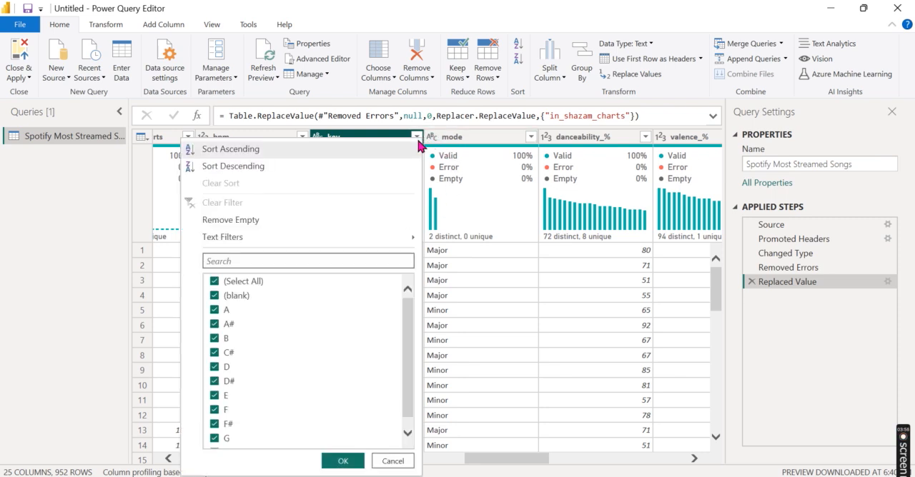
click(251, 283)
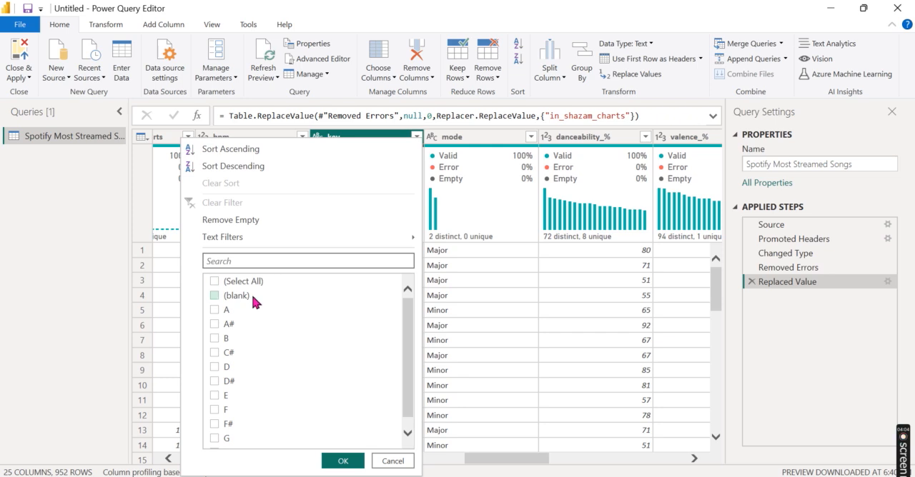
click(243, 298)
click(343, 461)
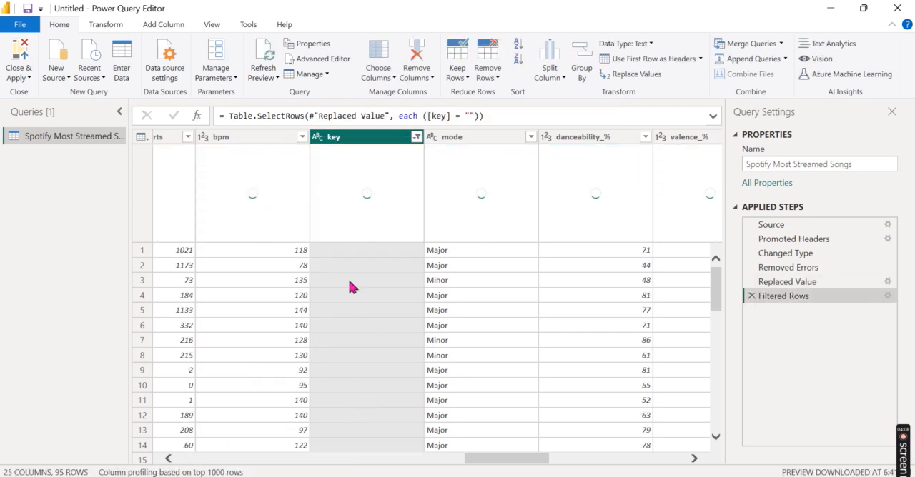
click(416, 136)
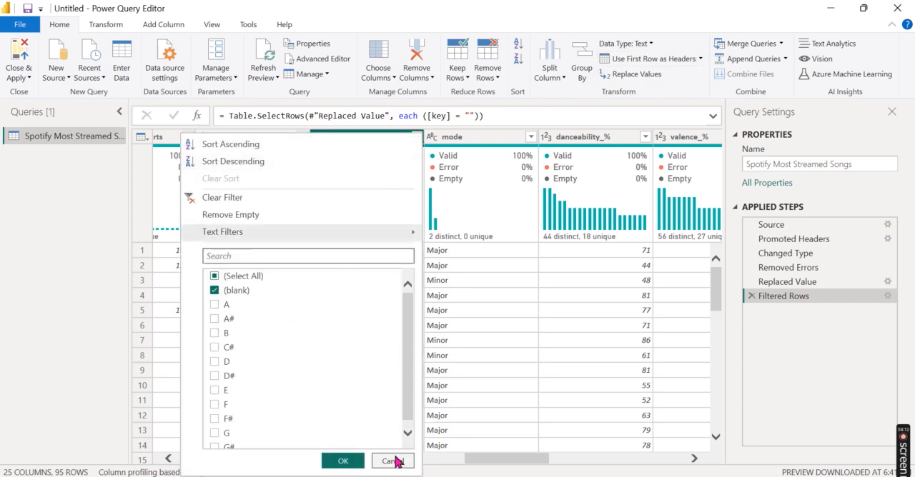
click(396, 462)
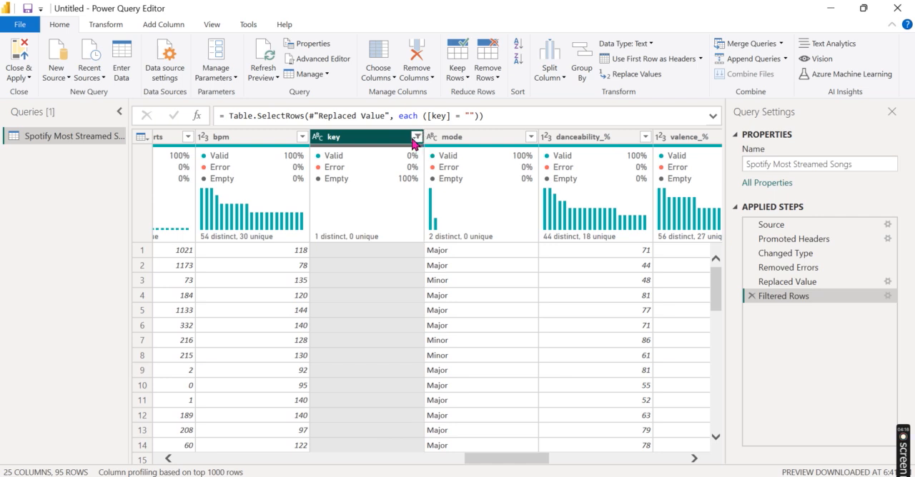
click(414, 139)
click(316, 189)
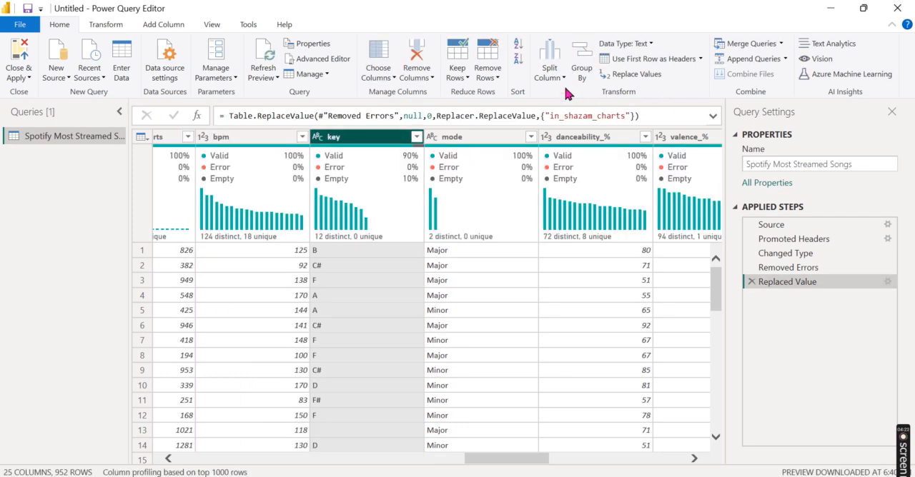
Step: Replace the empty values in the key column with "none"
click(634, 75)
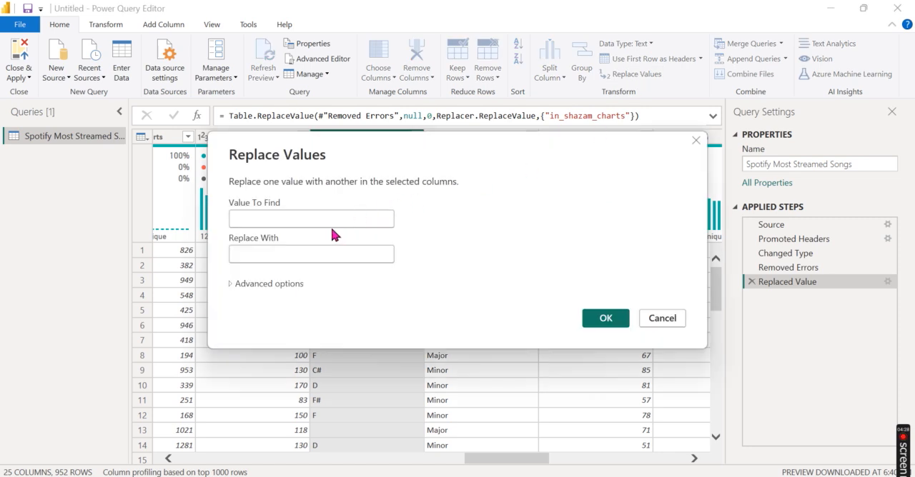
key(Tab)
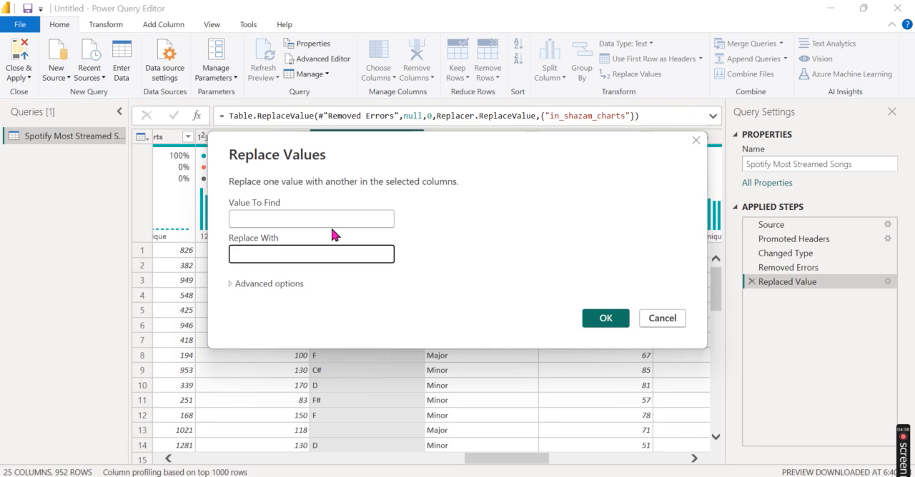
text(none)
click(606, 319)
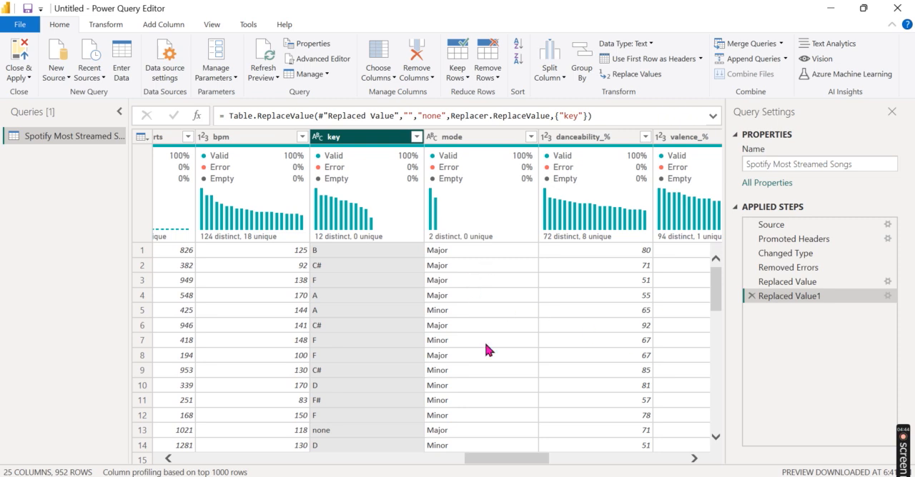
Step: Start a new column from examples based on the released_year, released_month and released_day columns
drag(515, 464, 507, 457)
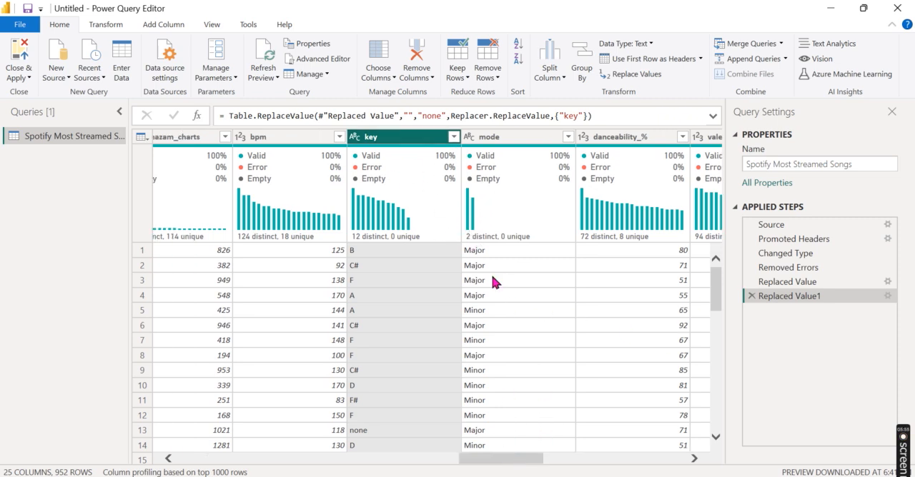
drag(510, 466, 719, 418)
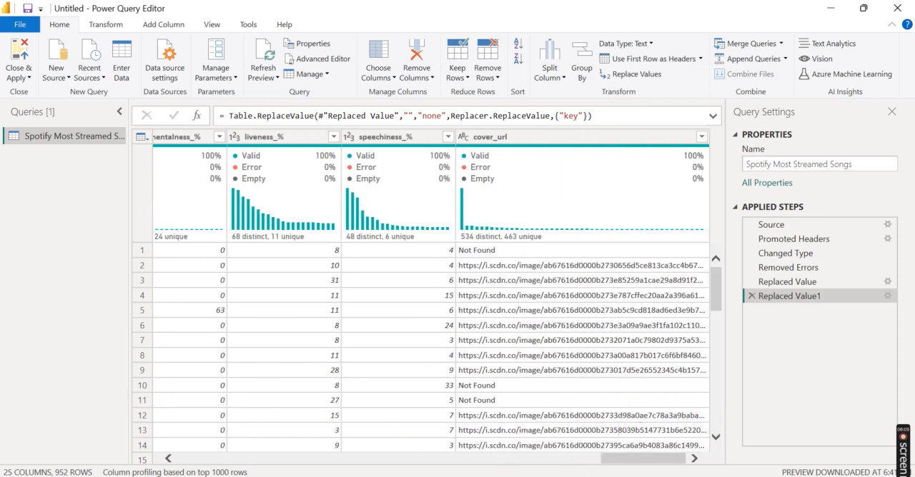
click(561, 462)
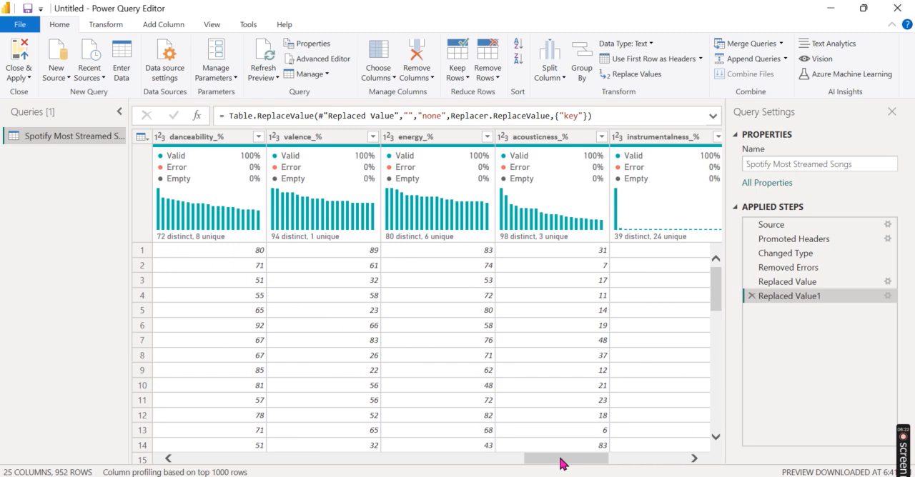
drag(577, 470, 331, 468)
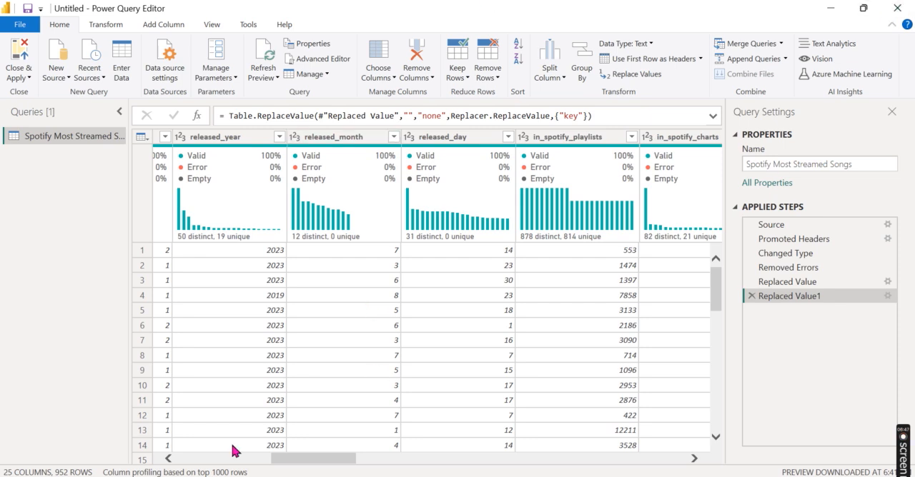
click(221, 136)
ctrl+click(339, 138)
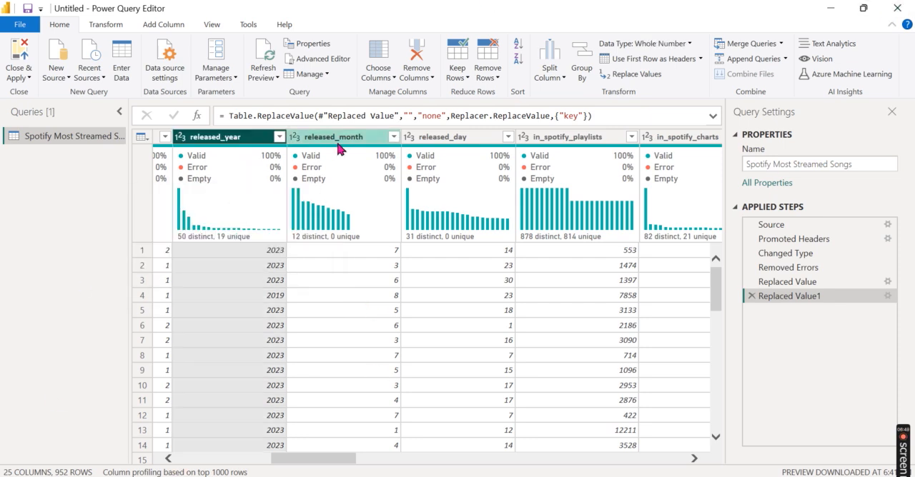
ctrl+click(461, 142)
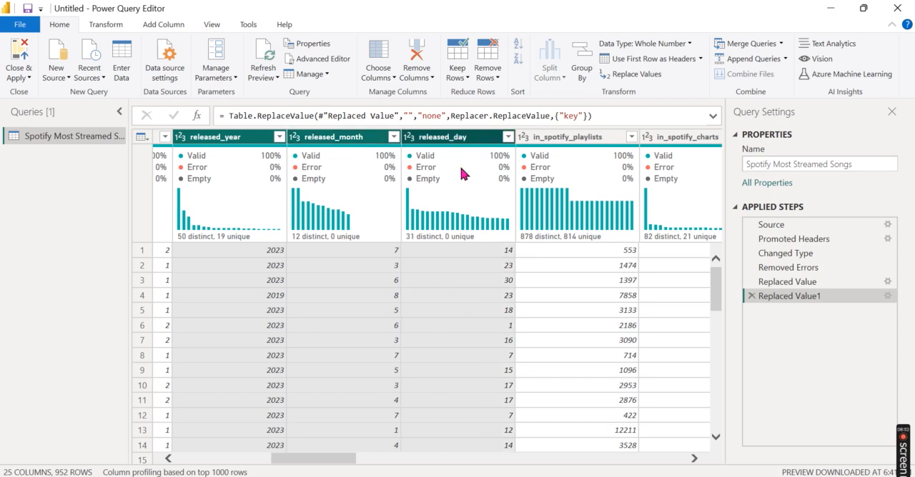
click(167, 24)
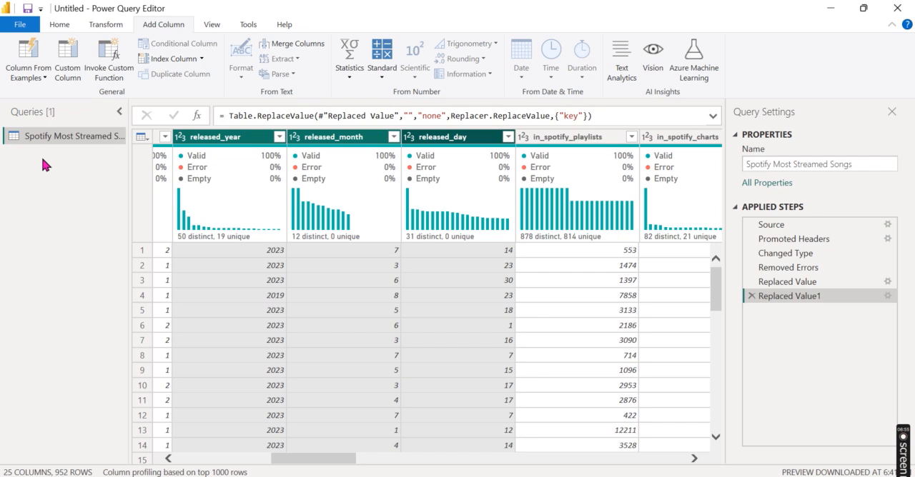
click(27, 77)
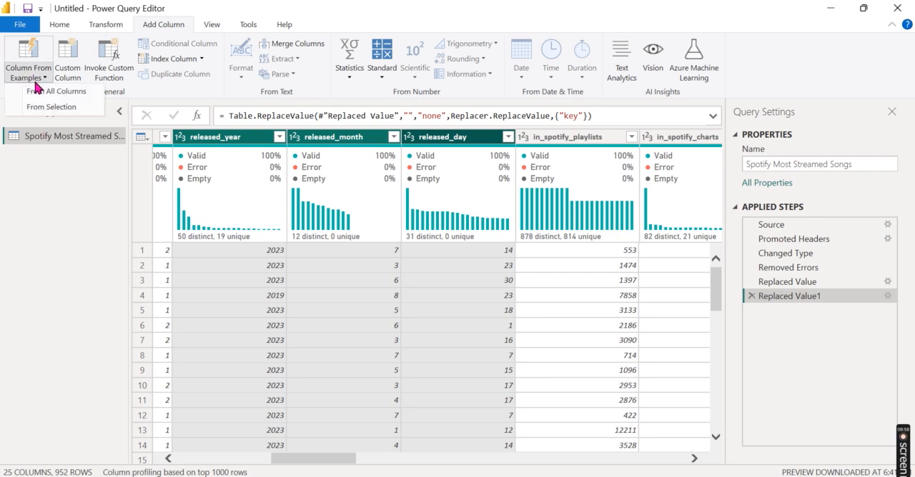
click(65, 109)
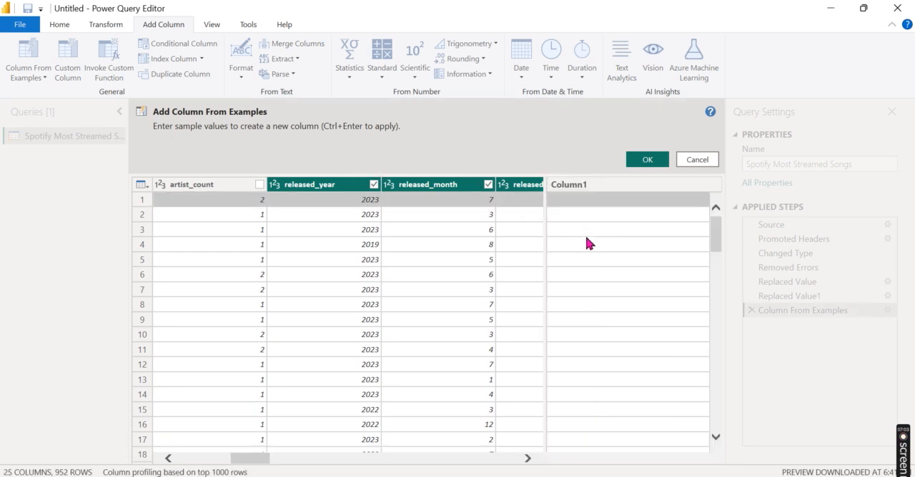
mouse_move(249, 460)
mouse_down()
mouse_move(281, 462)
mouse_move(254, 461)
mouse_up()
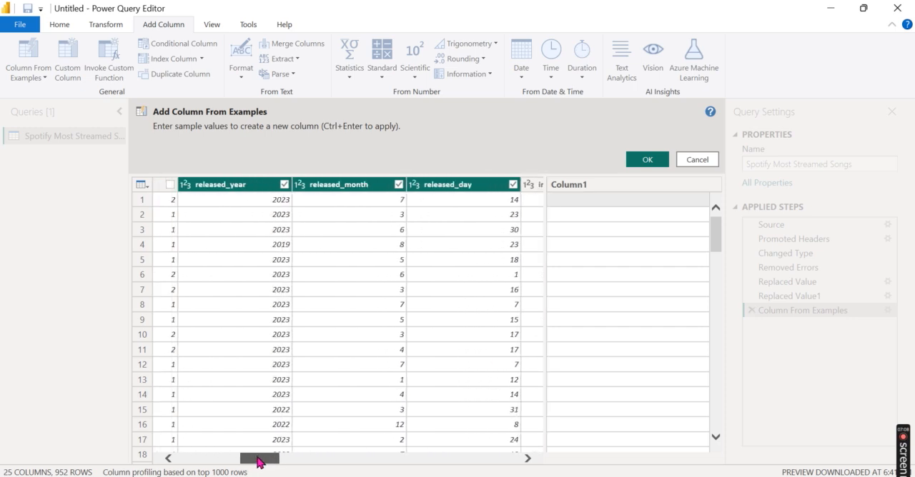
Step: Try 14/07/2023 as the sample value for the first row of the new column
click(600, 202)
text(14)
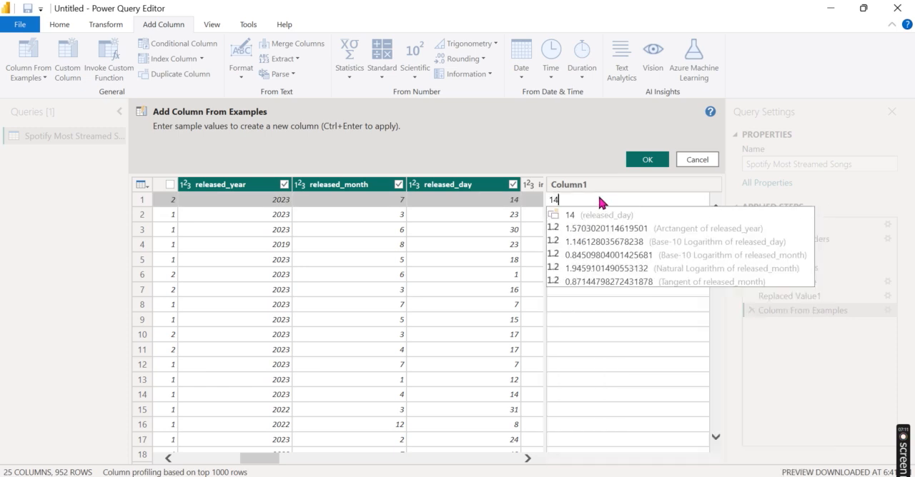
text(/)
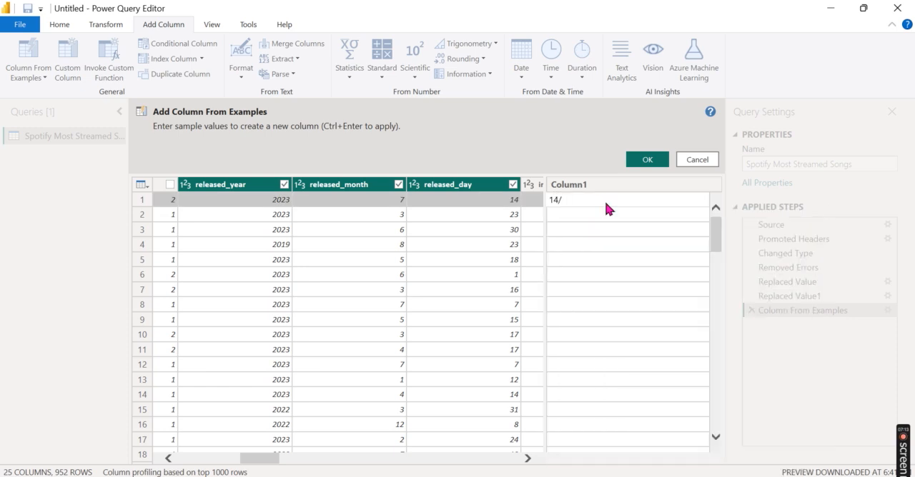
text(07/2023)
key(Return)
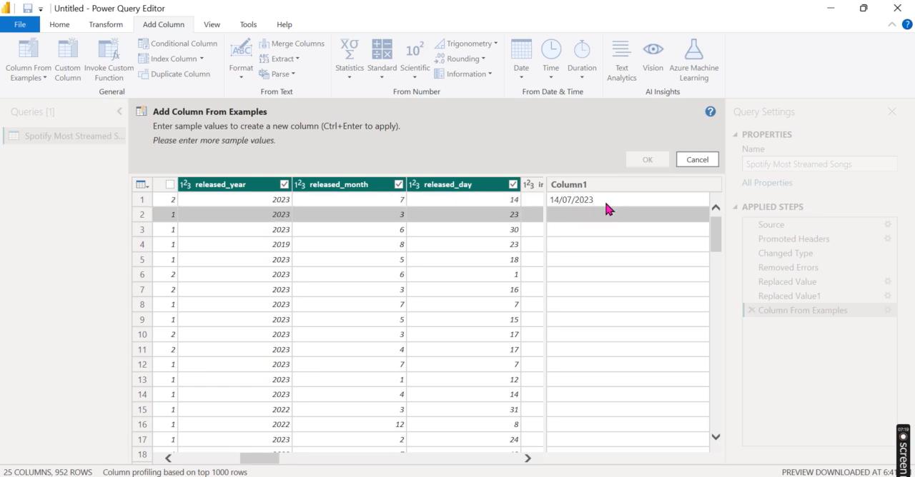
Step: Set the first row's sample value to 14/7/2023 and add the new column under the name Date
click(604, 199)
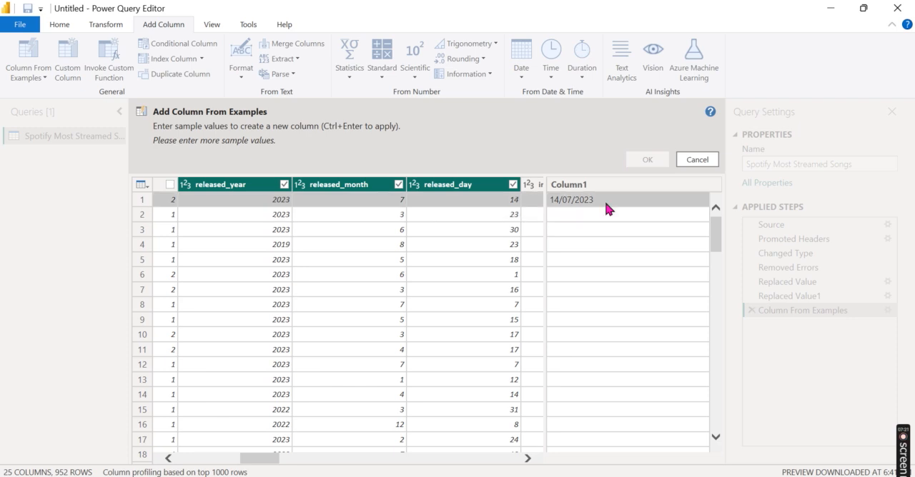
text(14/7/2023)
key(Return)
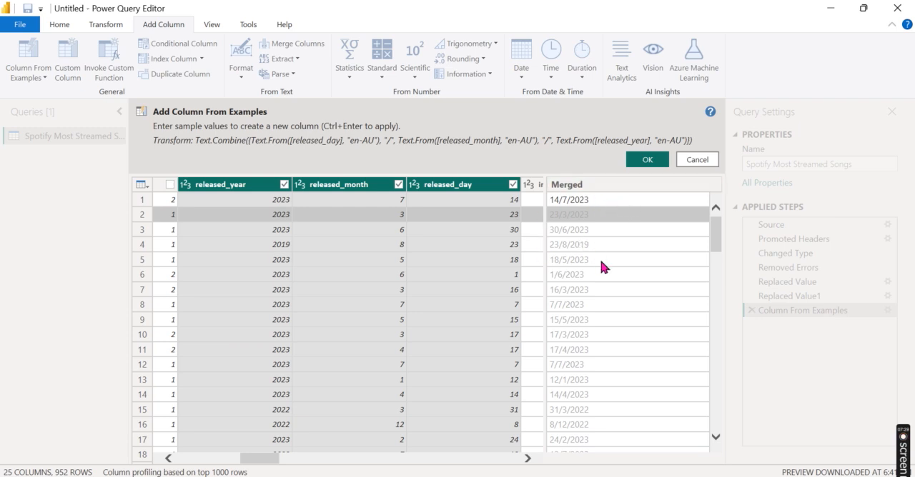
double_click(580, 187)
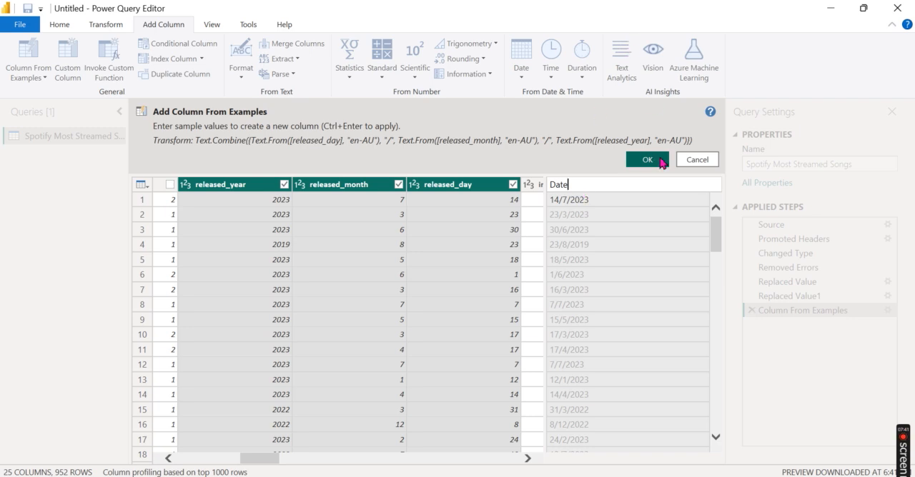
click(647, 160)
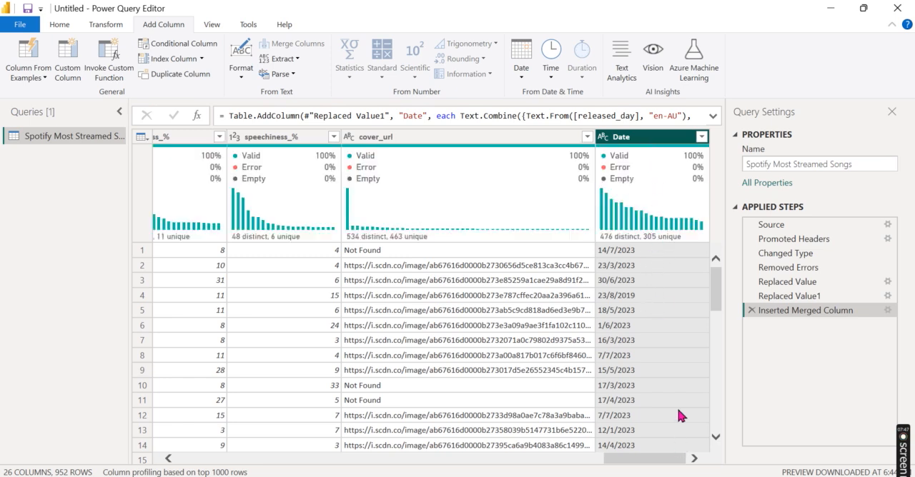
Step: Move the Date column directly after released_day, and remove the released_year, released_month and released_day columns
drag(655, 139, 426, 150)
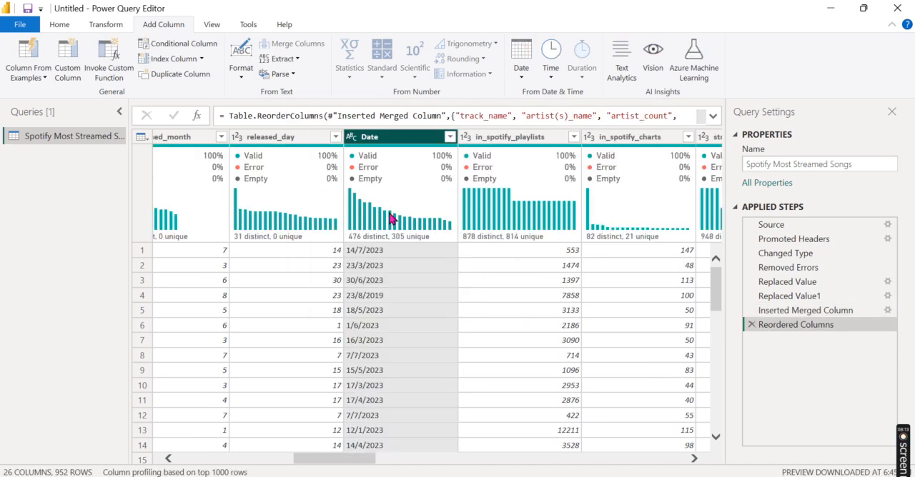
drag(373, 461, 314, 463)
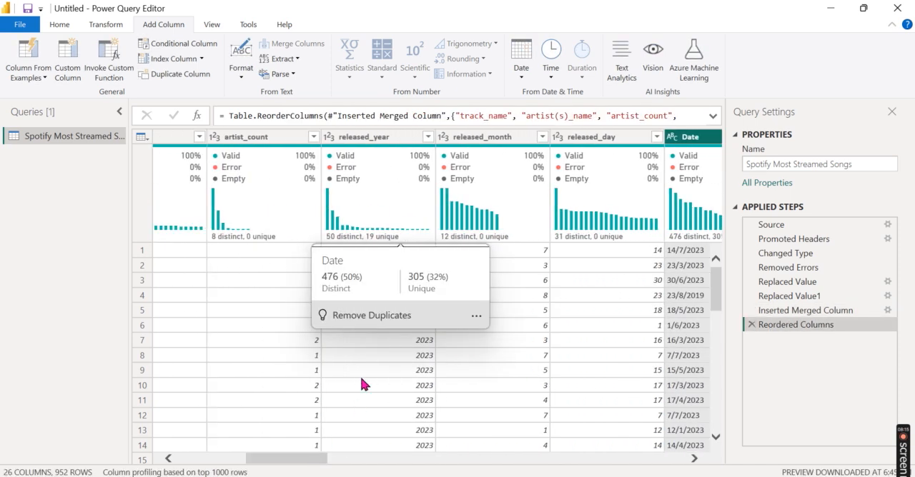
click(386, 143)
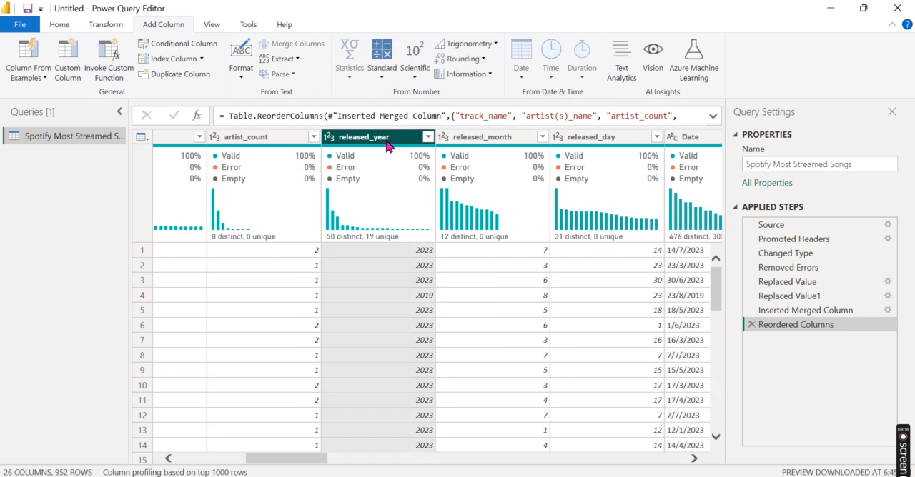
ctrl+click(498, 140)
ctrl+click(567, 143)
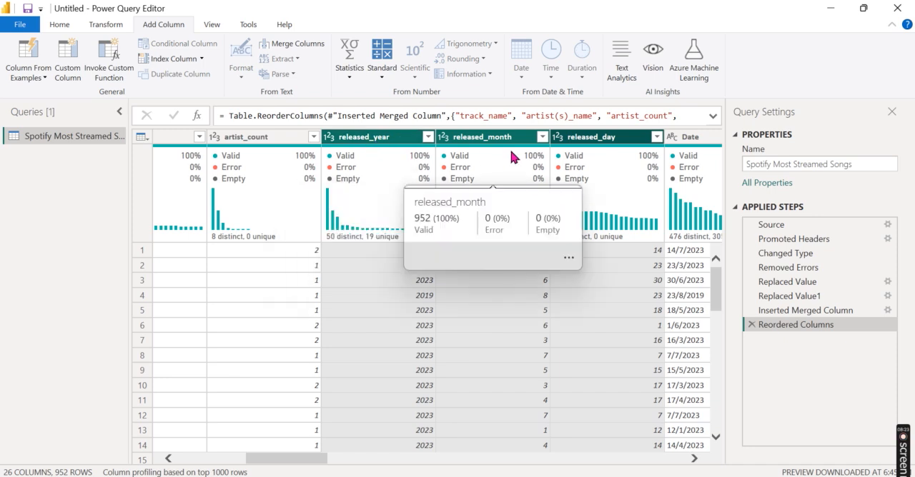
right_click(392, 147)
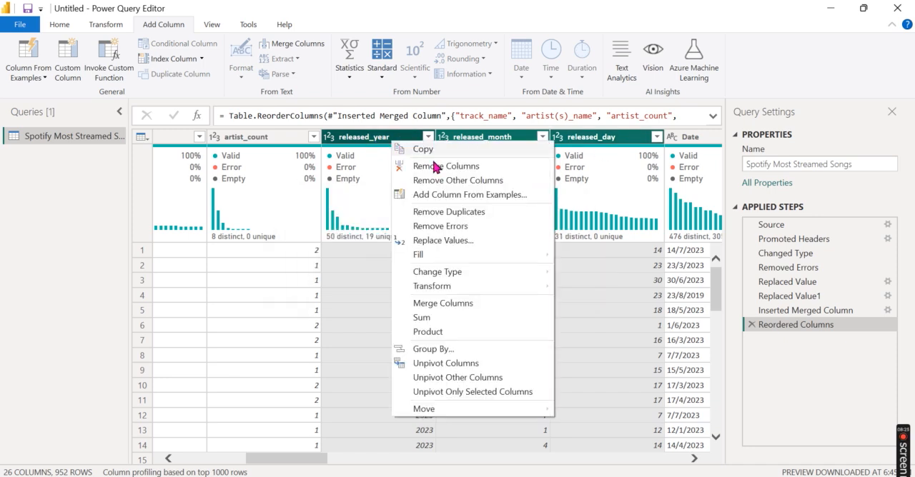
click(475, 170)
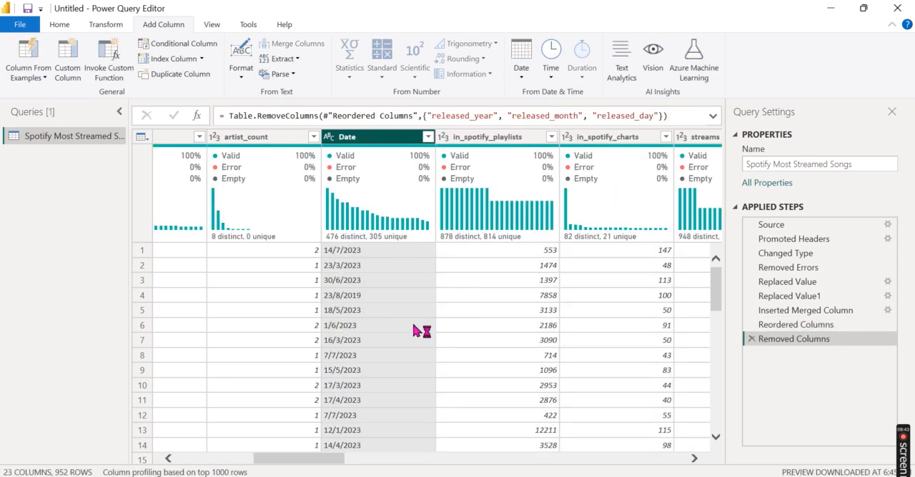
click(60, 25)
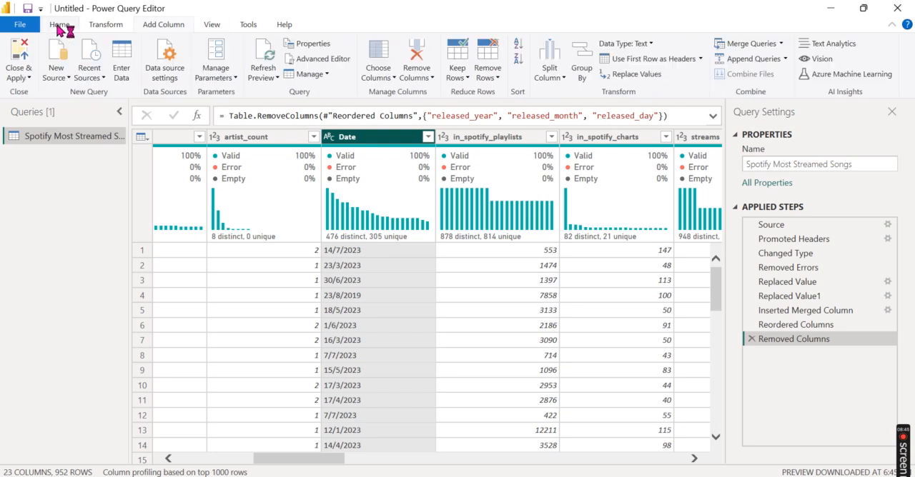
Step: Close the query editor with all changes applied, and look through the loaded table's fields, selecting the Date field
click(21, 76)
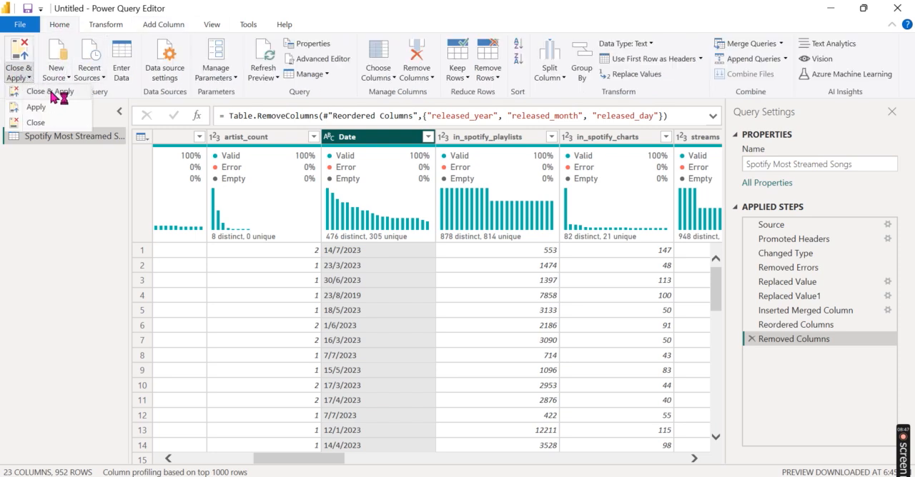
click(51, 92)
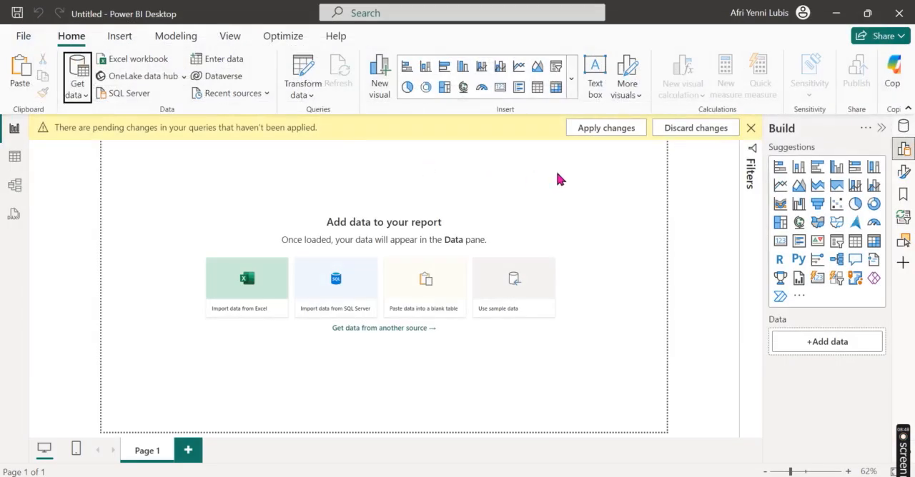
click(904, 151)
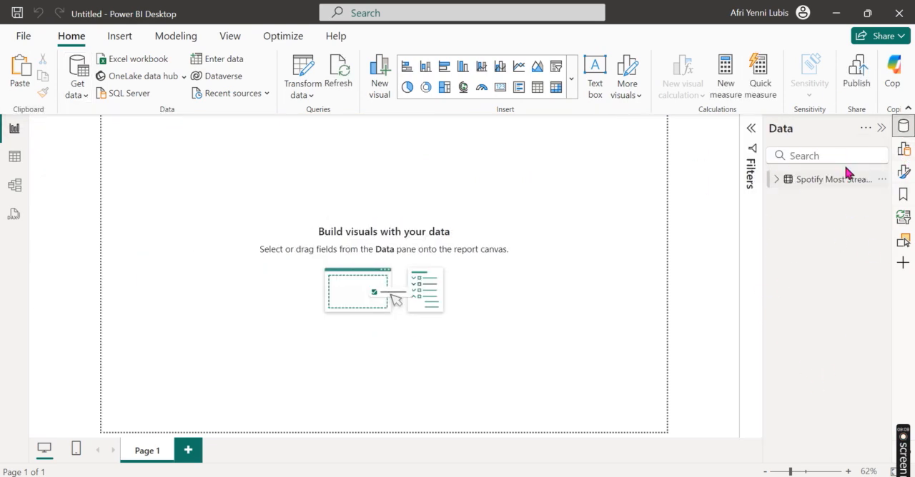
scroll(817, 269, down, 3)
scroll(805, 341, up, 3)
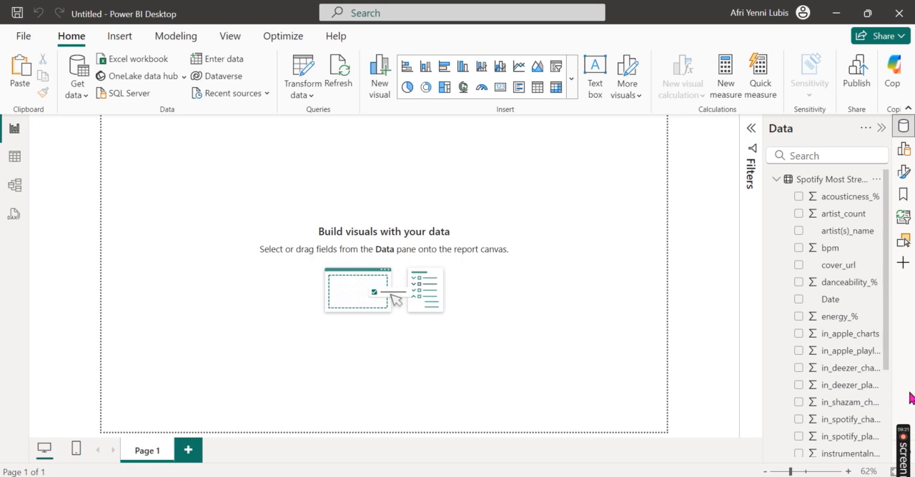
click(829, 301)
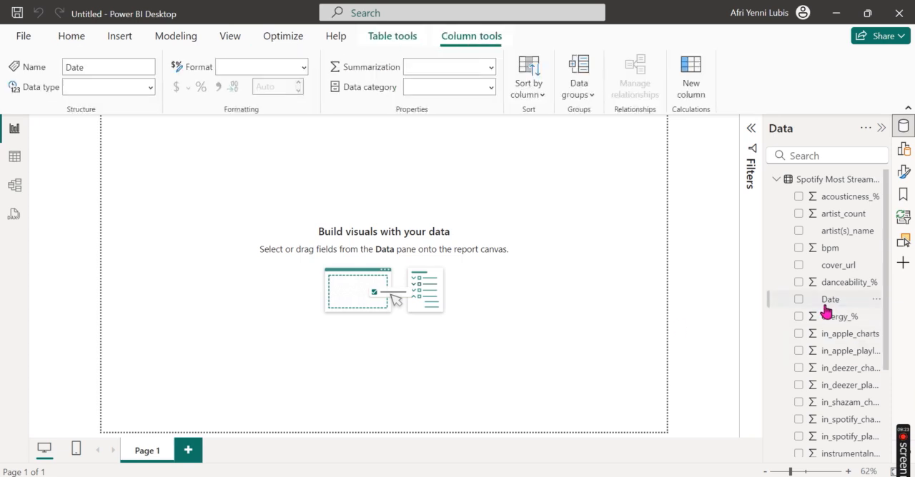
Step: Create a calculated Calendar table spanning the songs' minimum to maximum Date, with Year, Quarter, Quarter (Q), Month, MonthName, Day of Week and DayName columns
click(15, 157)
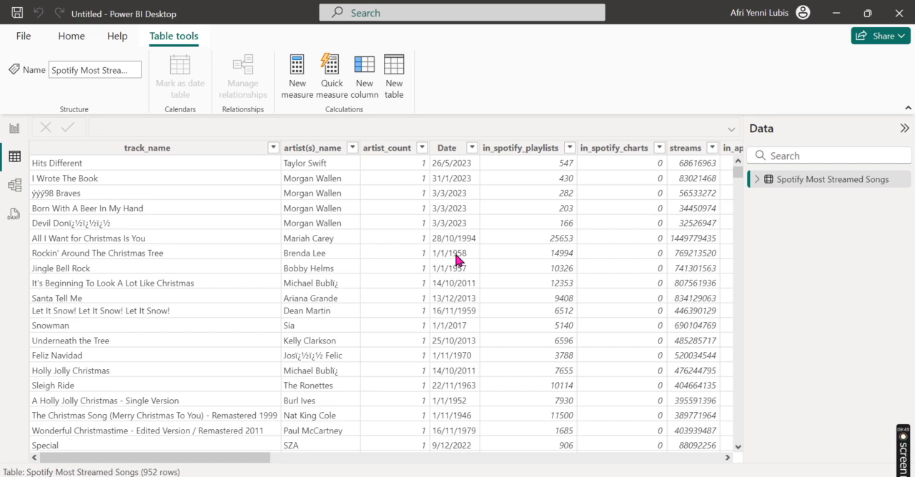
click(392, 78)
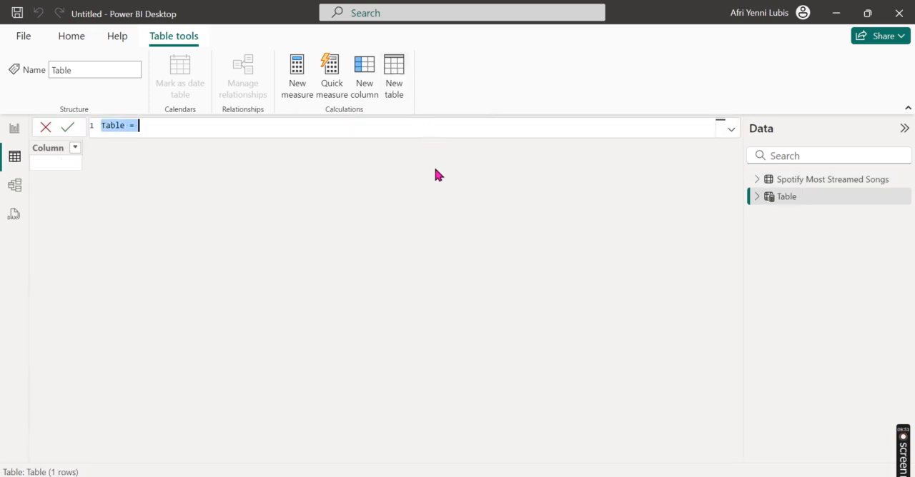
text(Calendar)
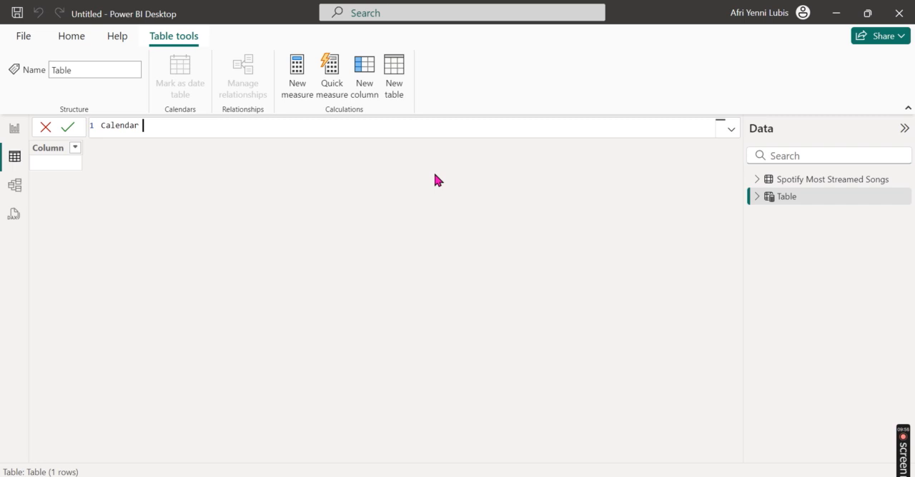
text(= ADDCOLUMNS(CALENDAR(MIN('Spotify Most Streamed Songs'[Date]), MAX('Spotify Most Streamed Songs'[Date])), "Year", YEAR([Date]), "Quarter", QUARTER([Date]), "Quarter (Q)", FORMAT([Date], "\QQ"), "Month", MONTH([Date]), "MonthName", FORMAT([Date], "mmm"), "Day of Week", WEEKDAY([Date]), "DayName", FORMAT([Date], "dddd")))
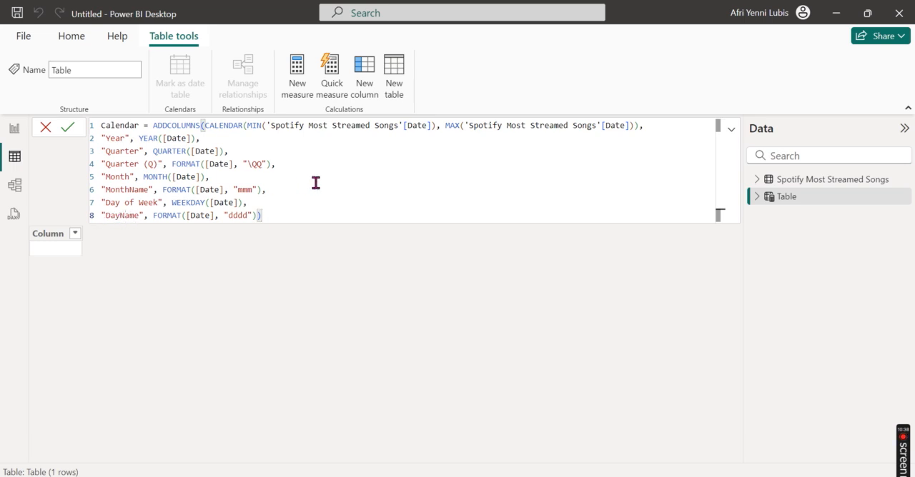
key(Return)
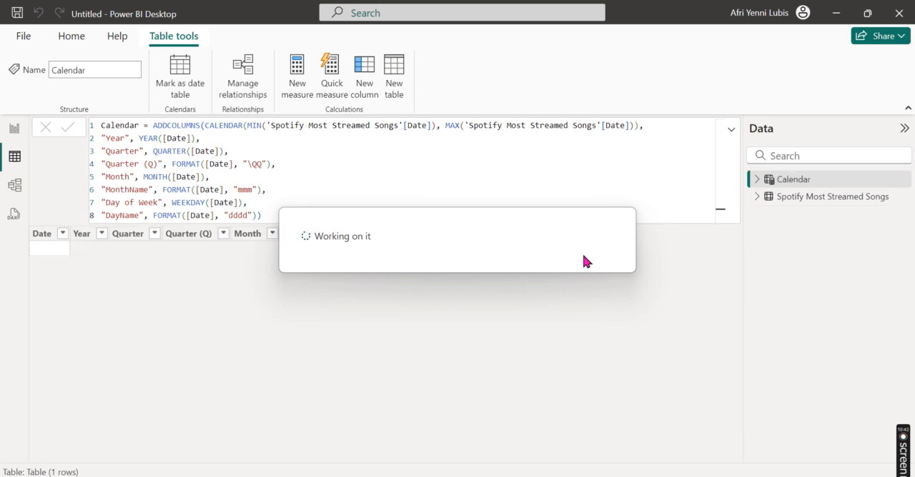
click(731, 129)
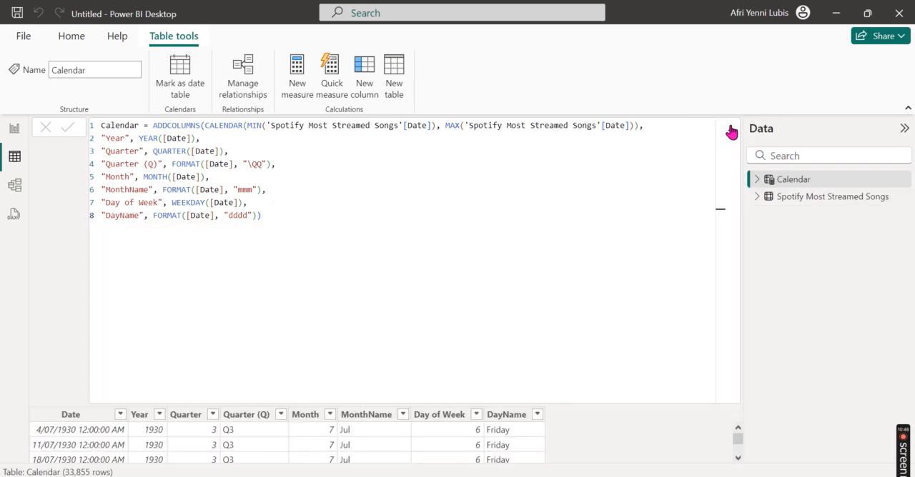
click(730, 129)
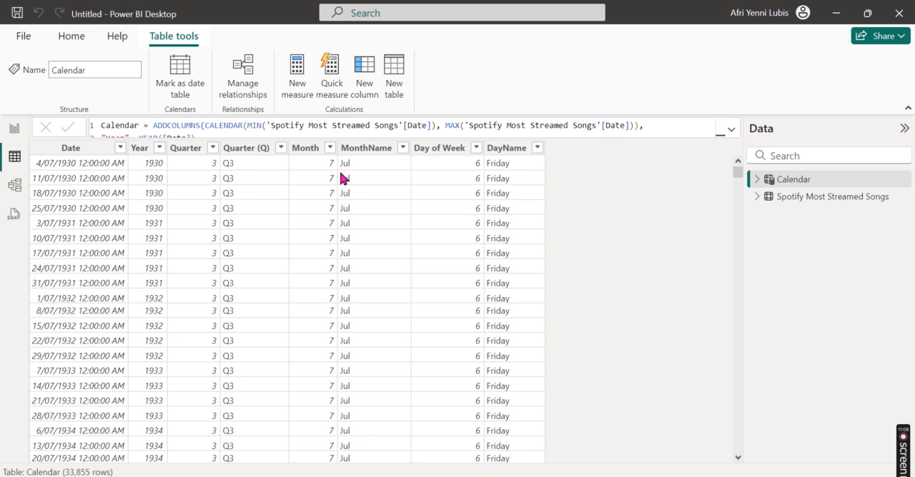
Step: Sort the Calendar table's MonthName column by Month and its DayName column by Day of Week
click(380, 149)
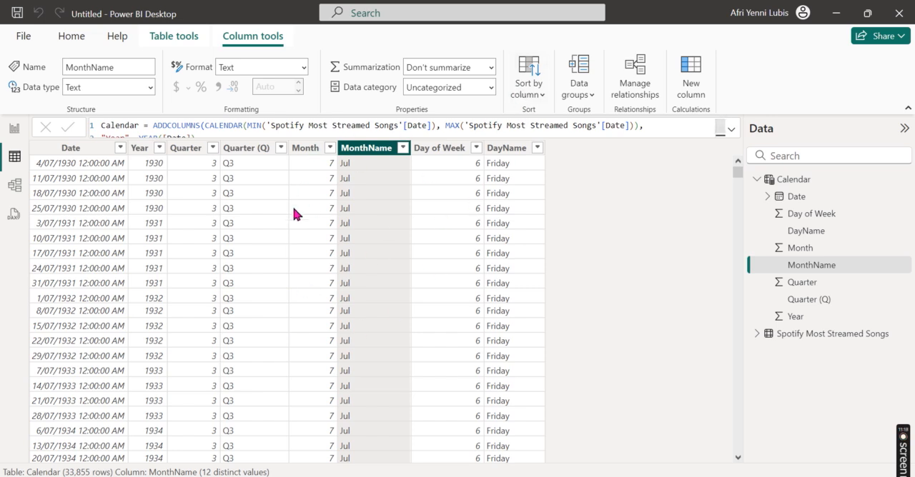
click(529, 94)
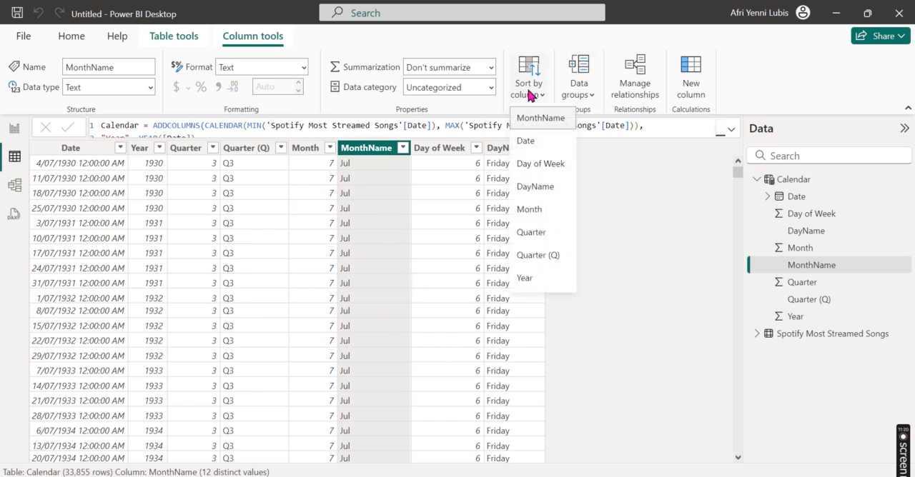
click(548, 207)
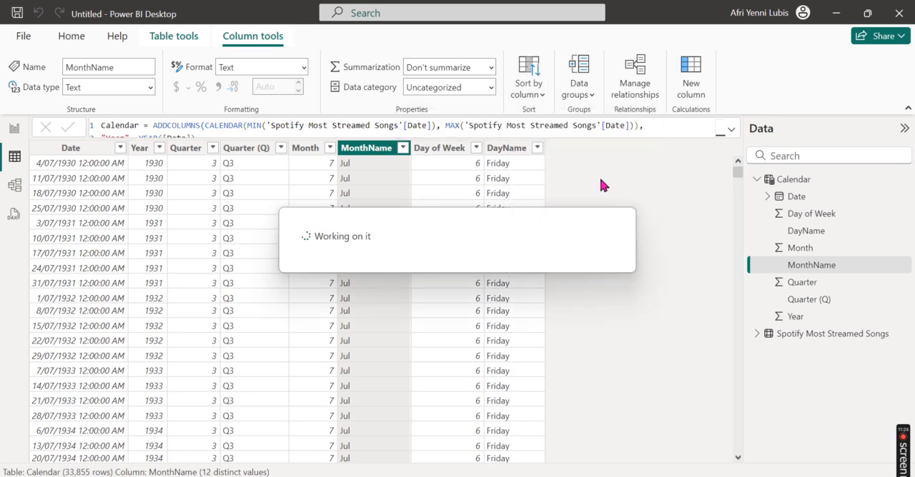
click(518, 148)
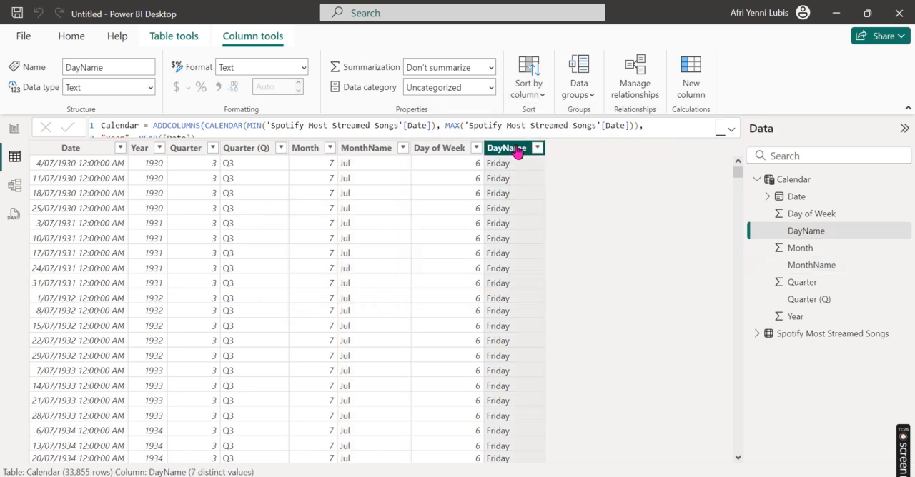
click(533, 97)
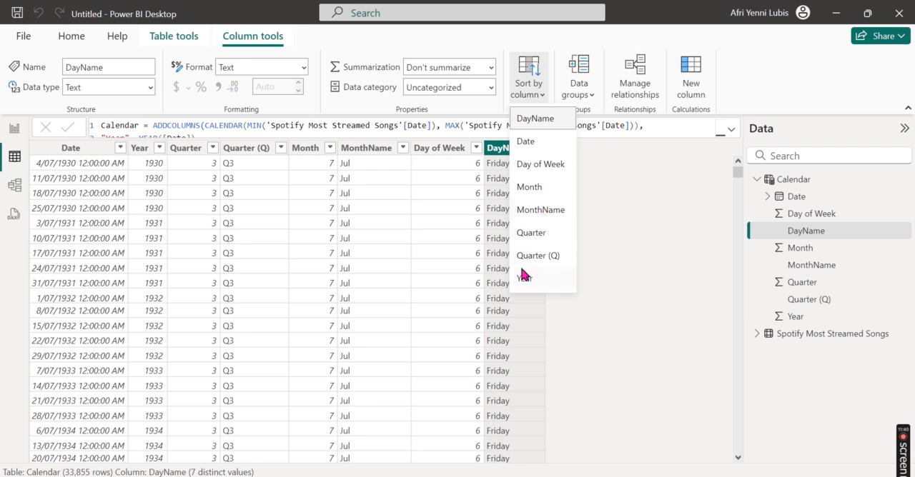
click(540, 165)
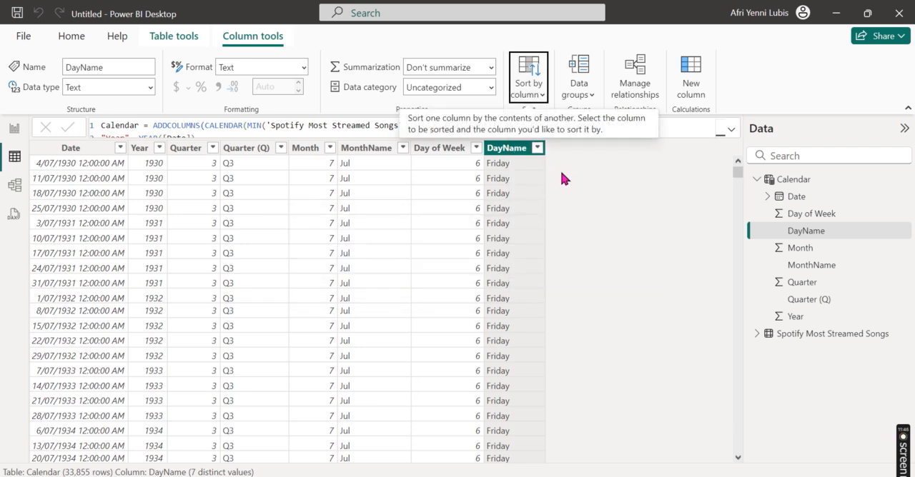
Step: Show the data model diagram at full width and move the Calendar table farther away from the Spotify Most Streamed Songs table
click(14, 128)
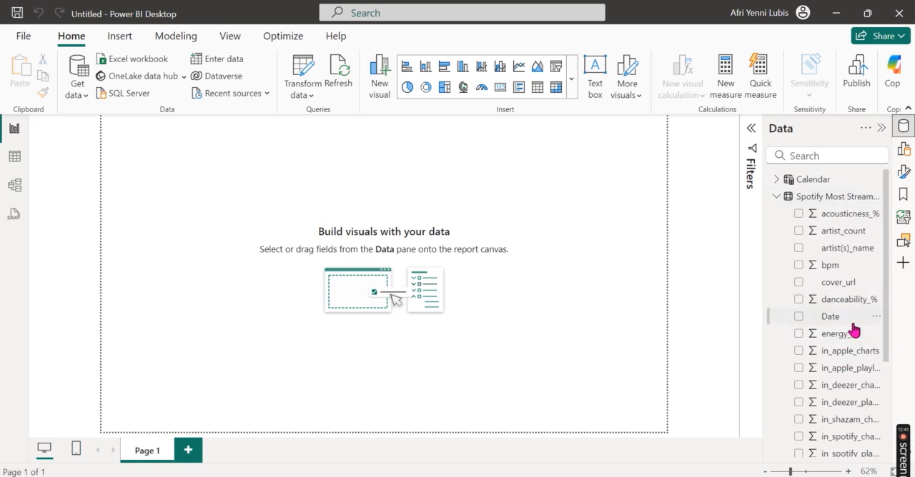
click(778, 200)
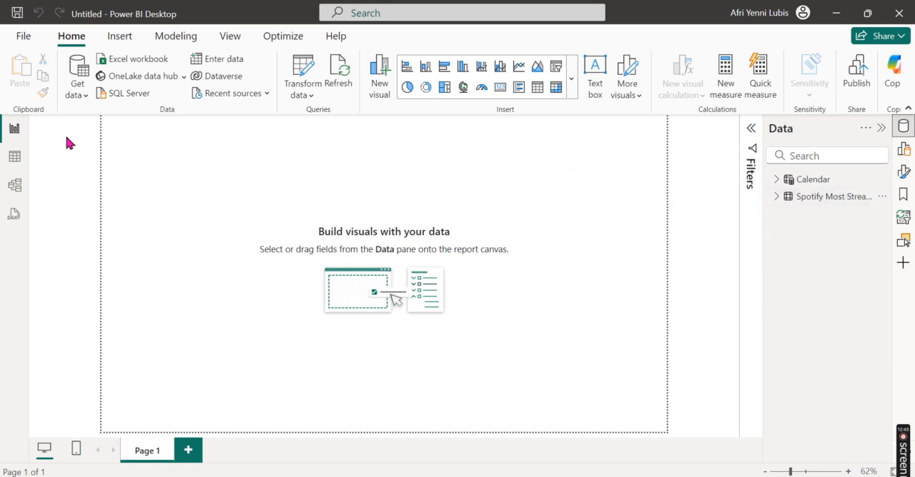
click(14, 194)
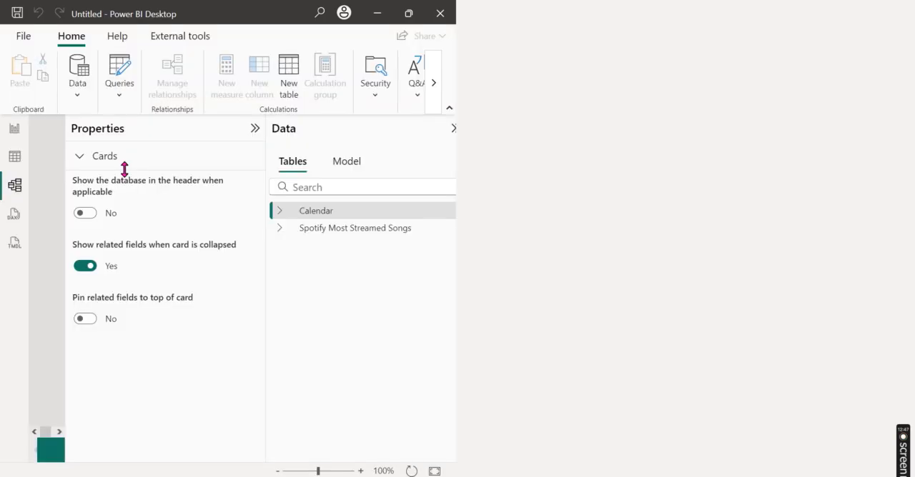
click(703, 129)
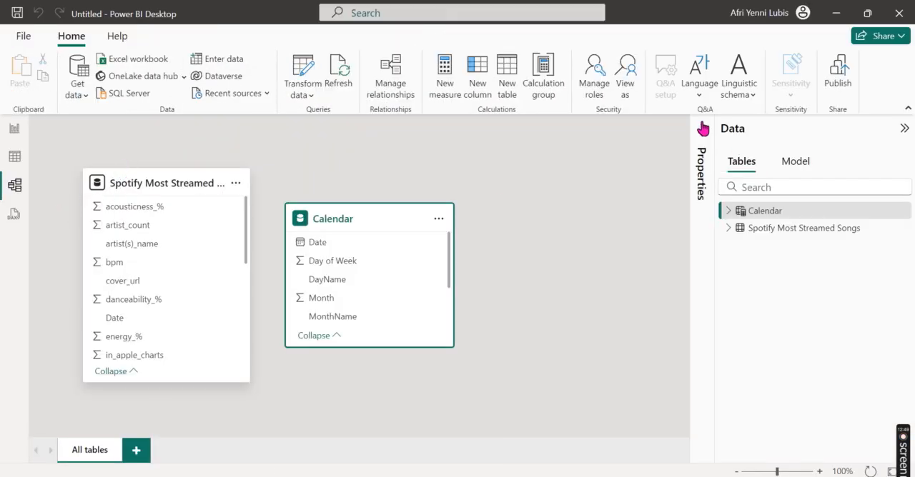
click(902, 131)
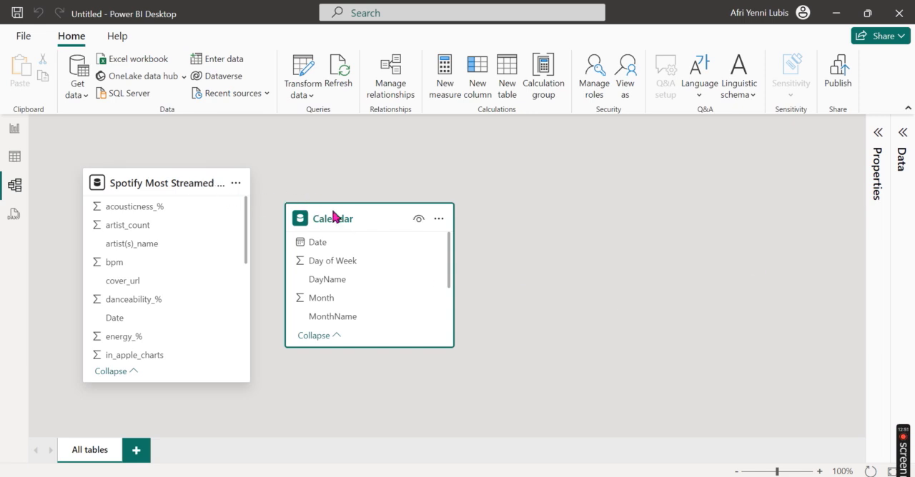
drag(337, 213, 529, 182)
Step: Relate Calendar's Date to Spotify Most Streamed Songs' Date with many-to-many cardinality and cross-filtering in both directions
drag(506, 221, 107, 320)
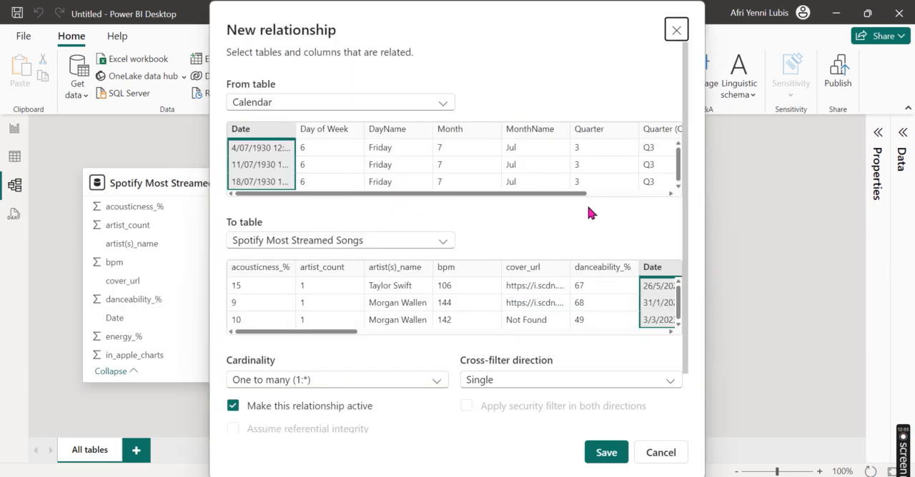
click(351, 382)
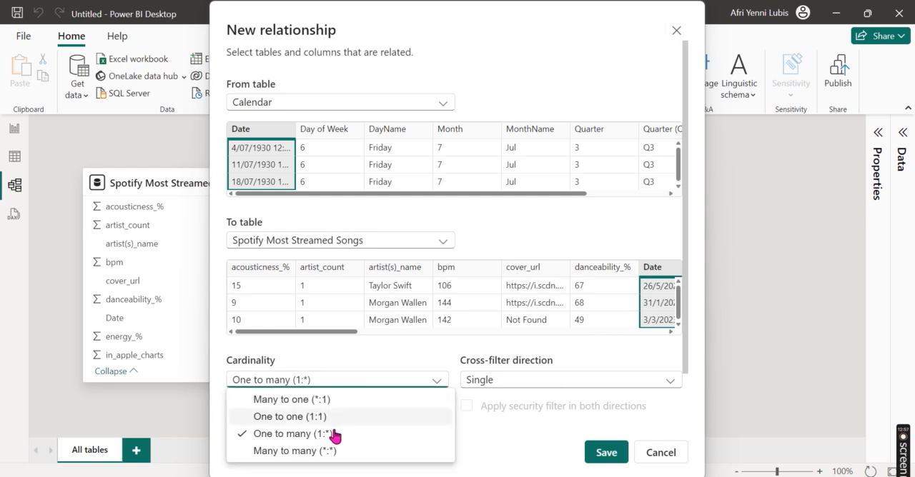
click(326, 451)
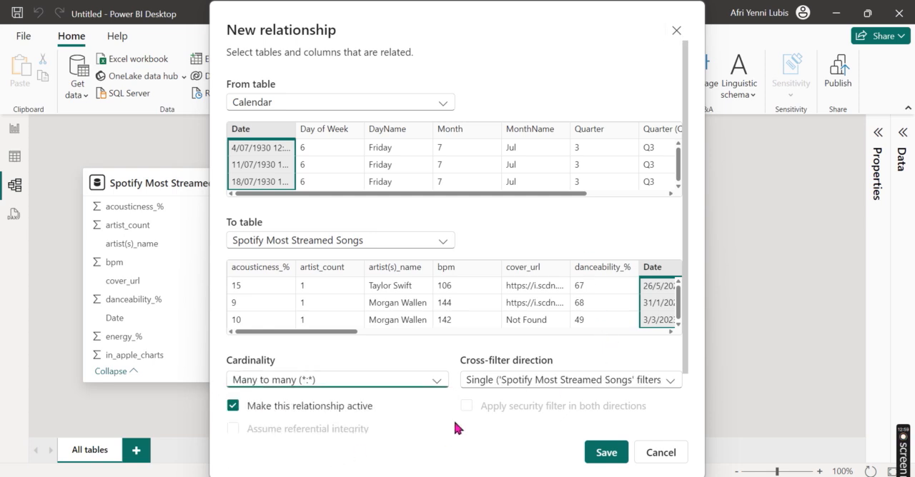
click(542, 386)
click(524, 443)
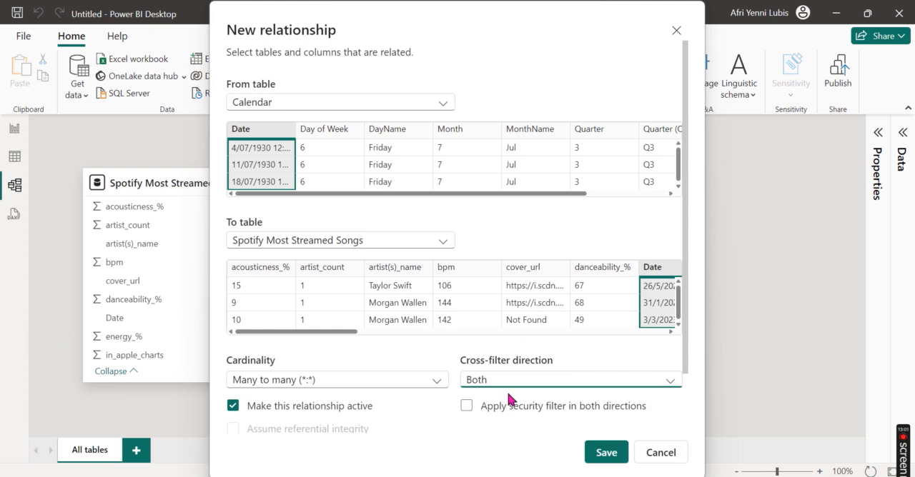
click(606, 454)
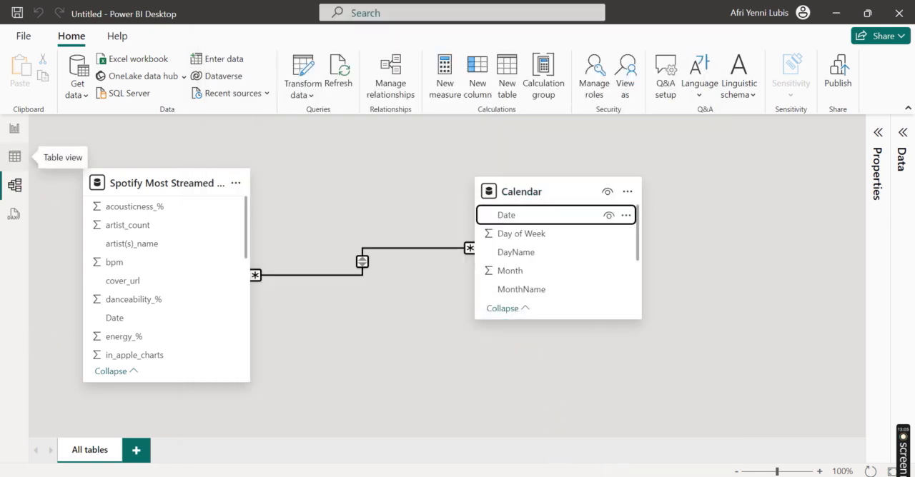
Step: Return to the report page and give its canvas a custom size with a width of 1600 px
click(11, 155)
click(14, 129)
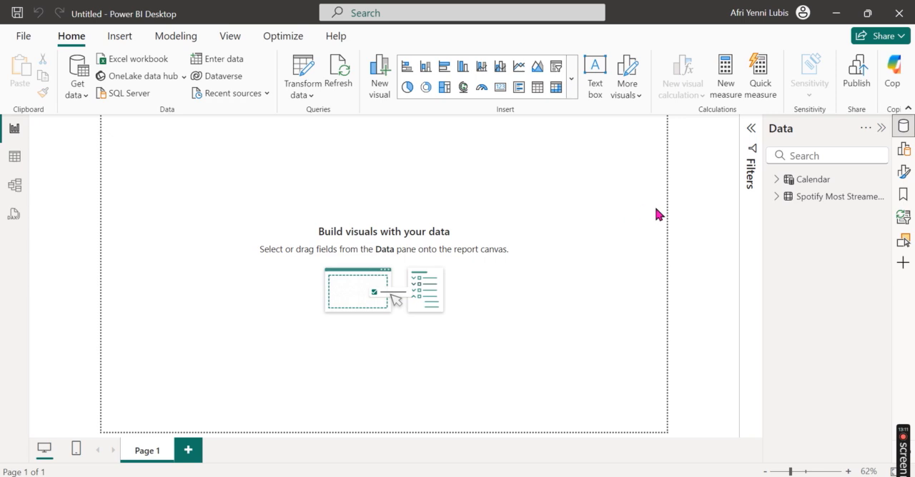
click(903, 126)
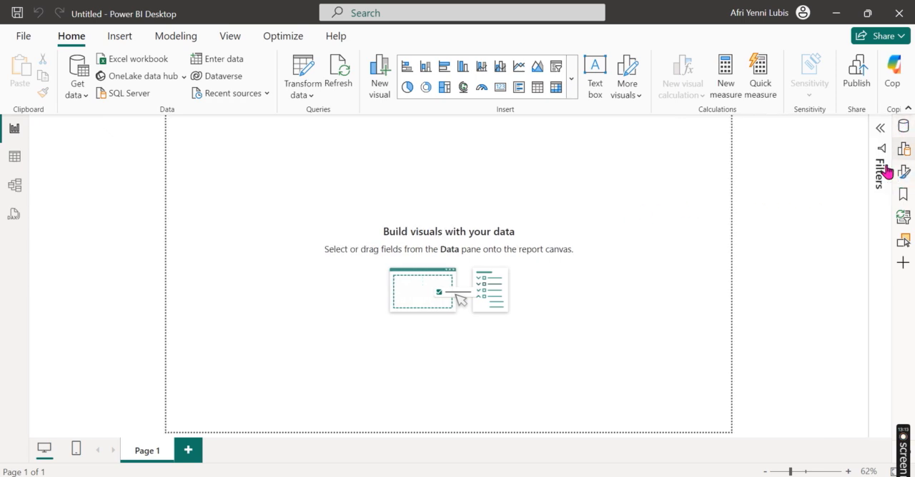
click(899, 172)
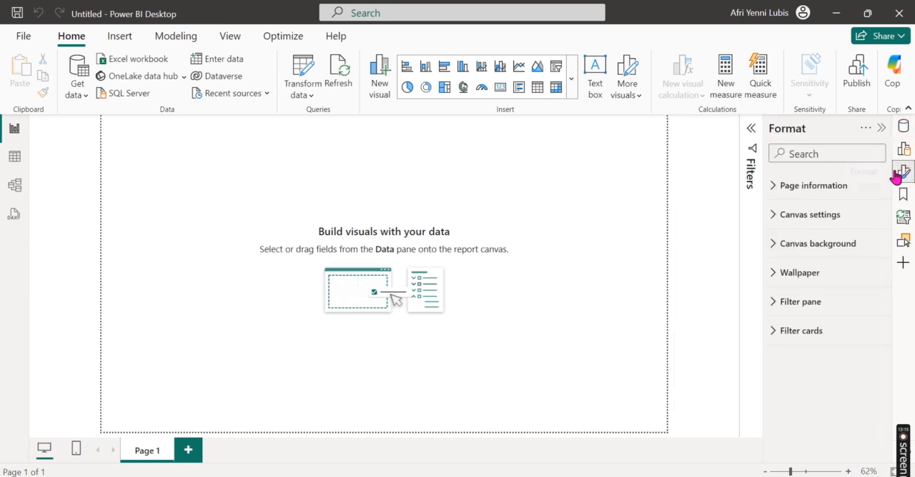
click(810, 215)
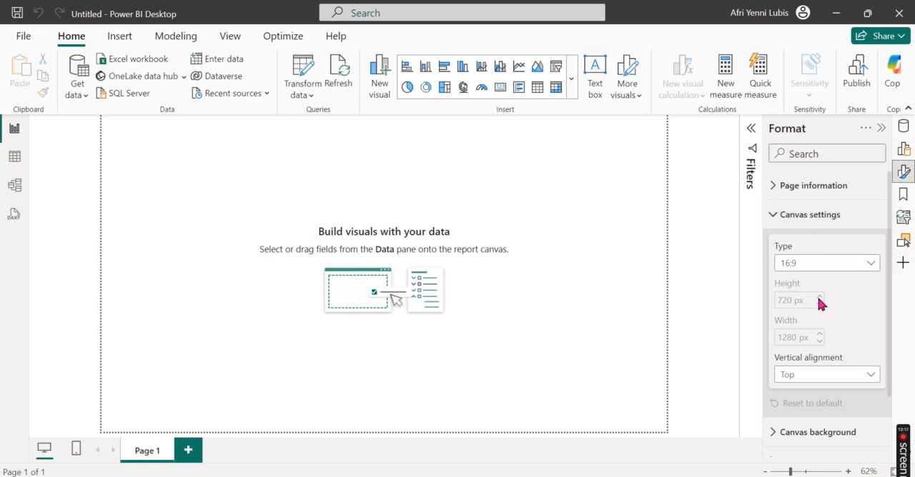
click(831, 270)
click(819, 351)
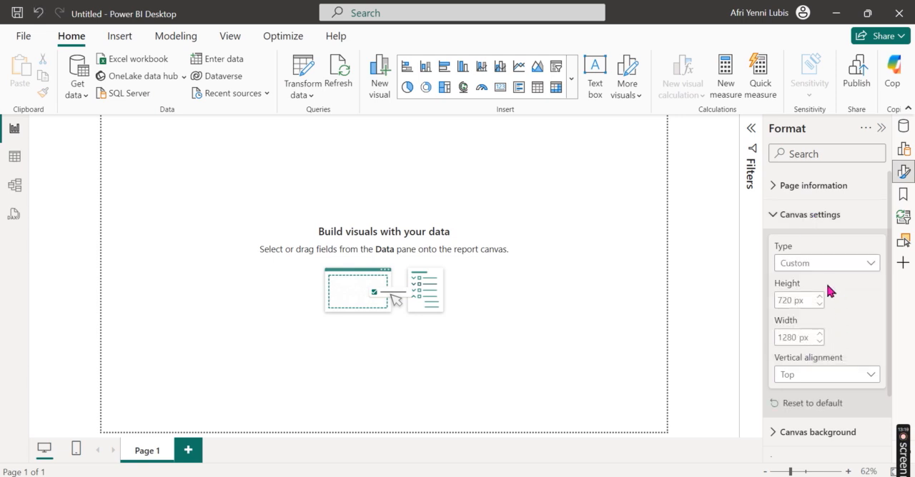
double_click(792, 337)
text(1600)
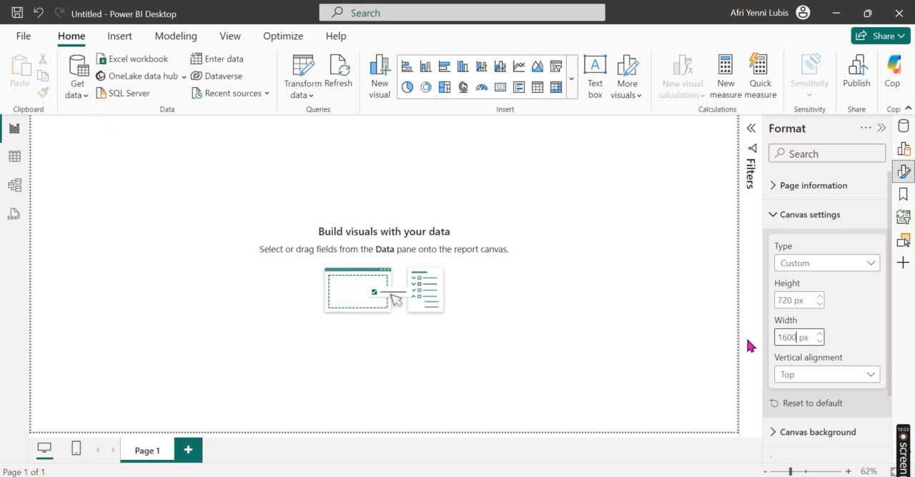
click(608, 236)
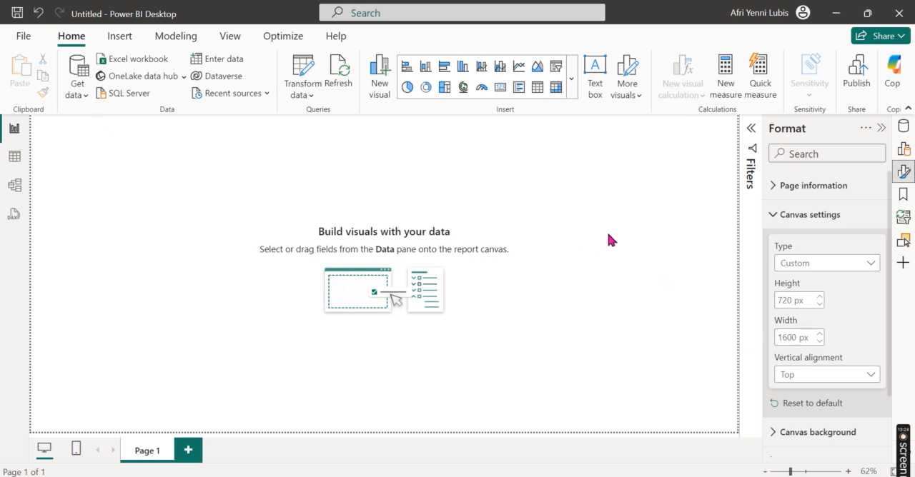
Step: Set the report page's canvas background to the custom green #02C557 with 0% transparency
click(881, 128)
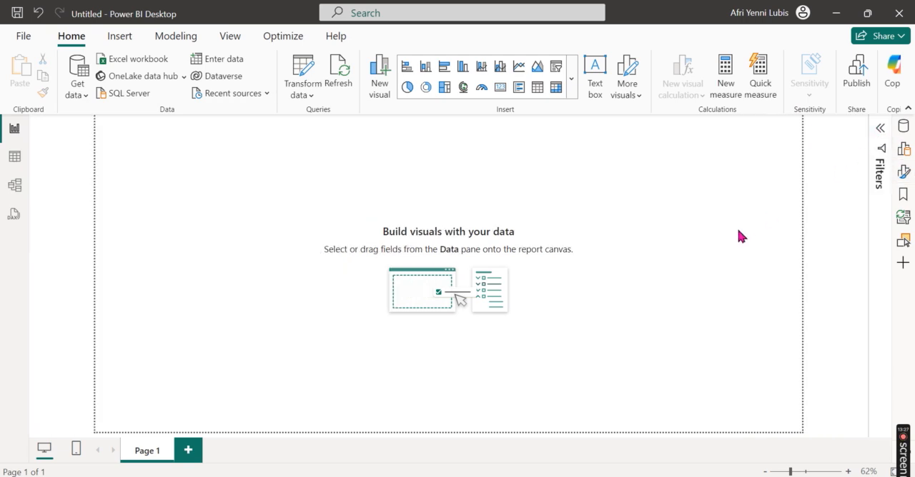
right_click(622, 173)
click(678, 237)
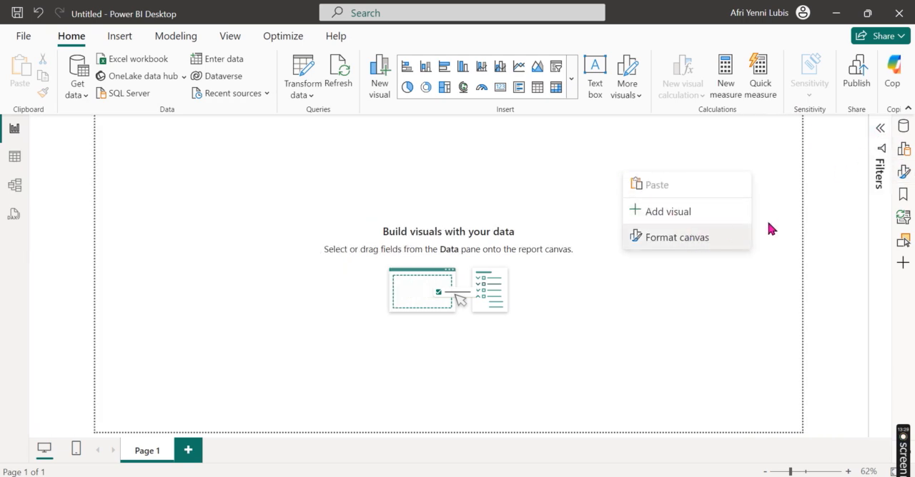
click(798, 291)
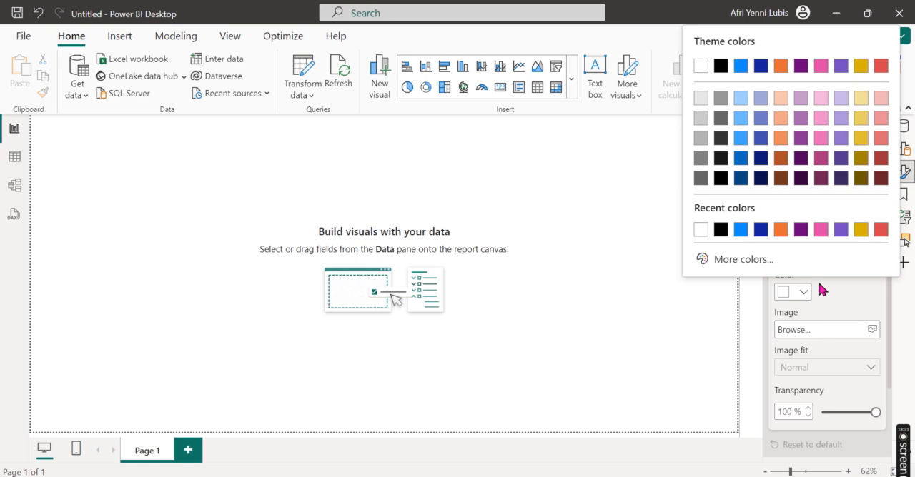
click(744, 260)
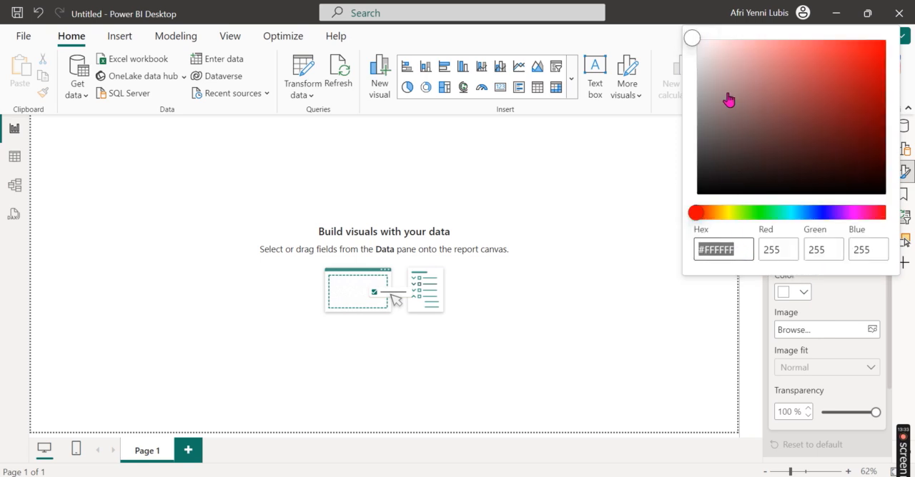
drag(698, 220, 718, 211)
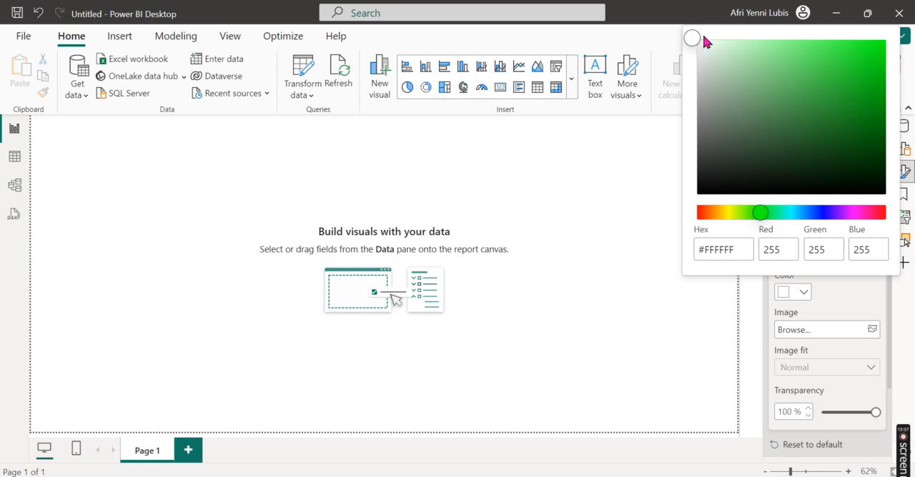
drag(873, 83, 870, 105)
click(752, 259)
key(BackSpace)
key(BackSpace)
key(BackSpace)
key(BackSpace)
key(BackSpace)
text(2)
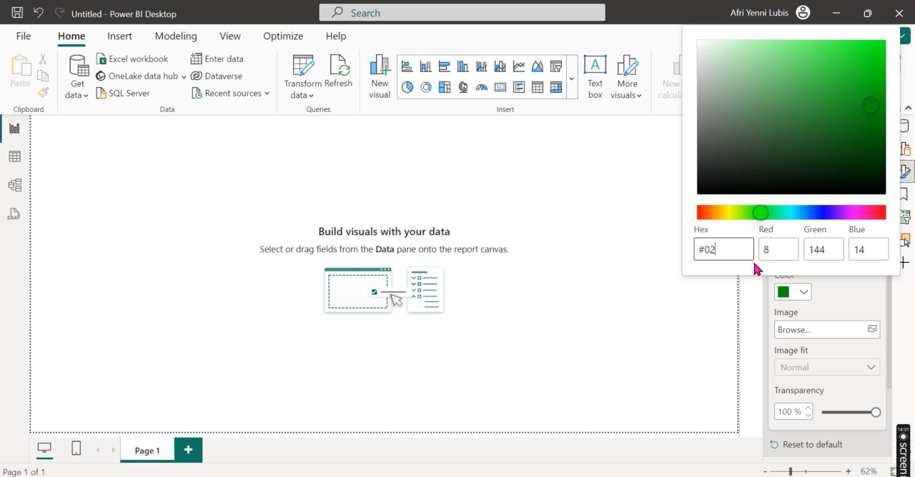
text(C557)
click(695, 338)
drag(875, 412, 789, 416)
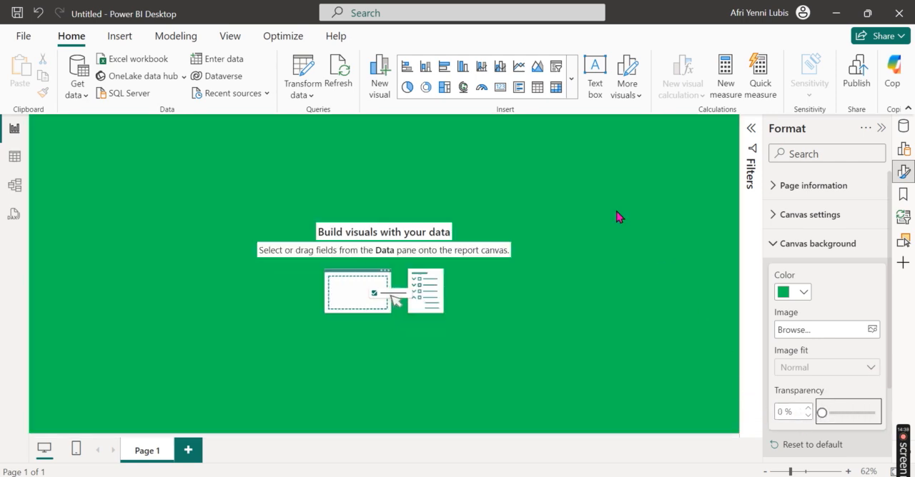
click(691, 252)
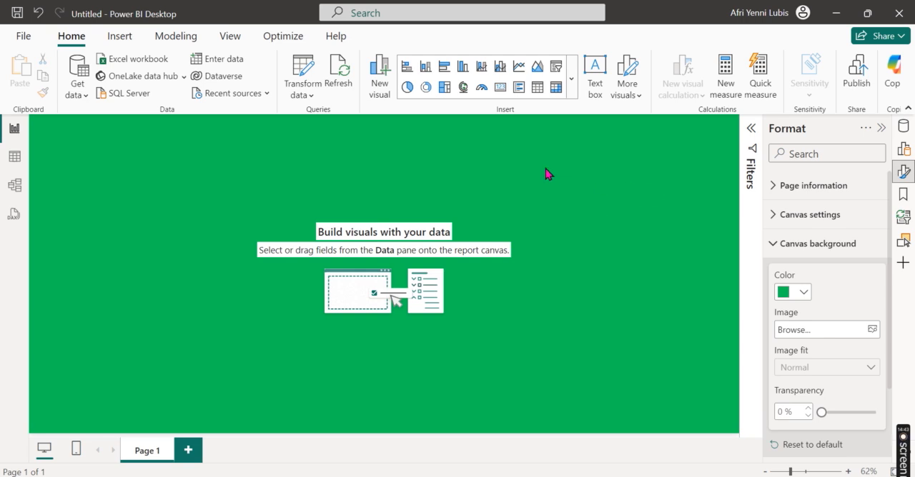
Step: Insert a plain rectangle shape and stretch it across the upper part of the report page
click(119, 39)
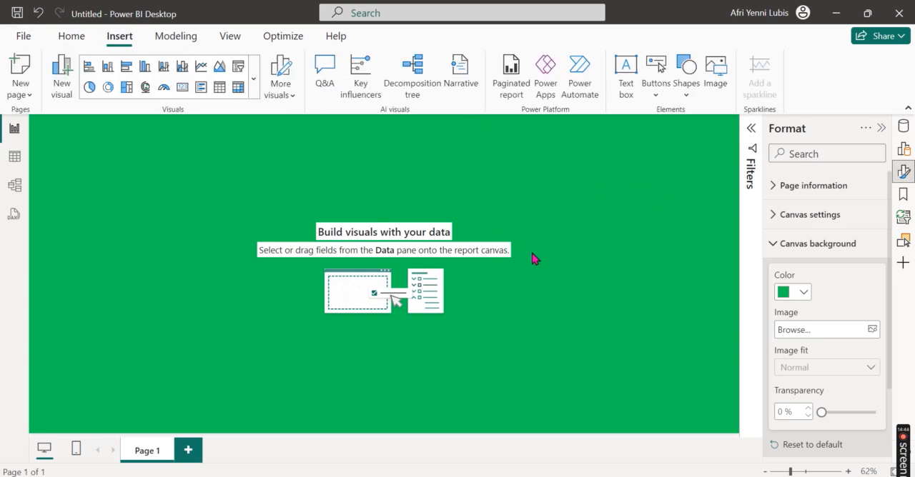
scroll(590, 275, down, 3)
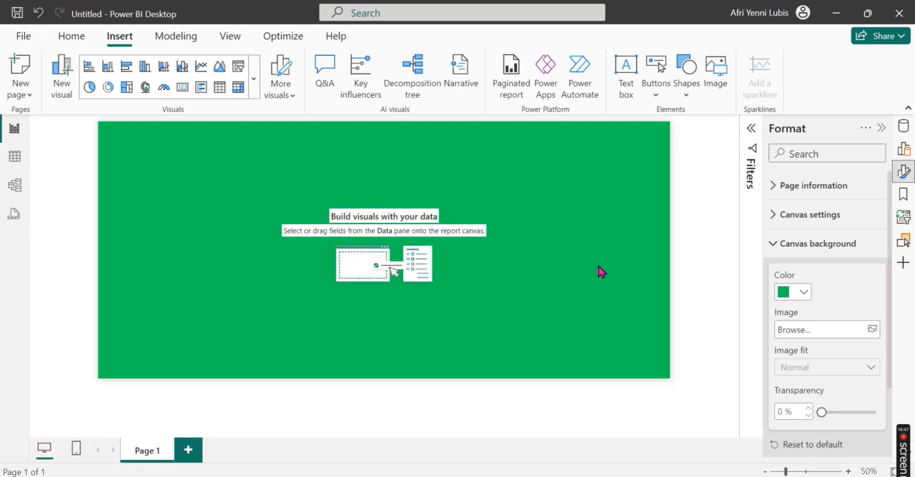
click(685, 91)
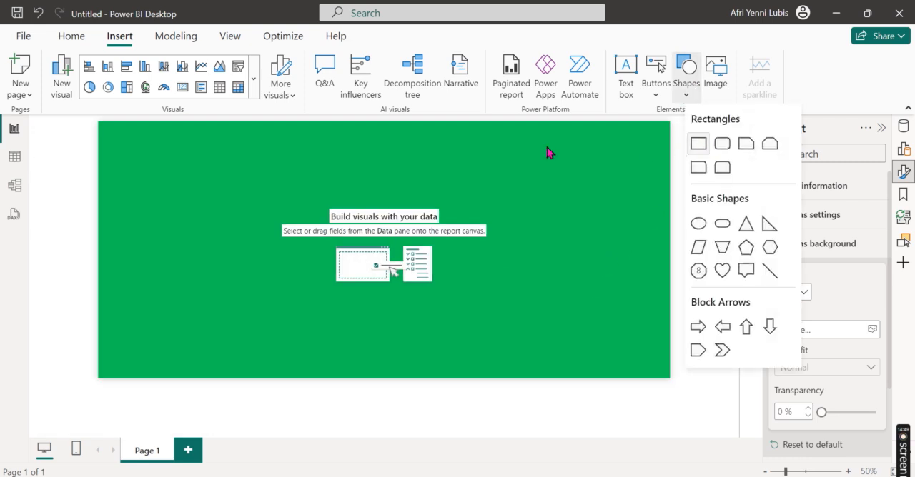
click(698, 143)
drag(141, 173, 616, 140)
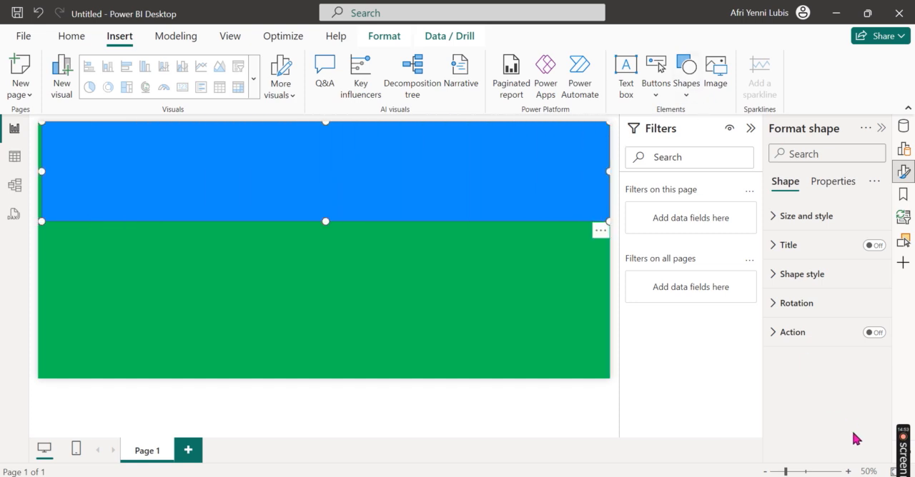
Step: Resize the rectangle into a thin header banner about 55 px high that spans the full 1600 px page width
click(849, 472)
click(849, 472)
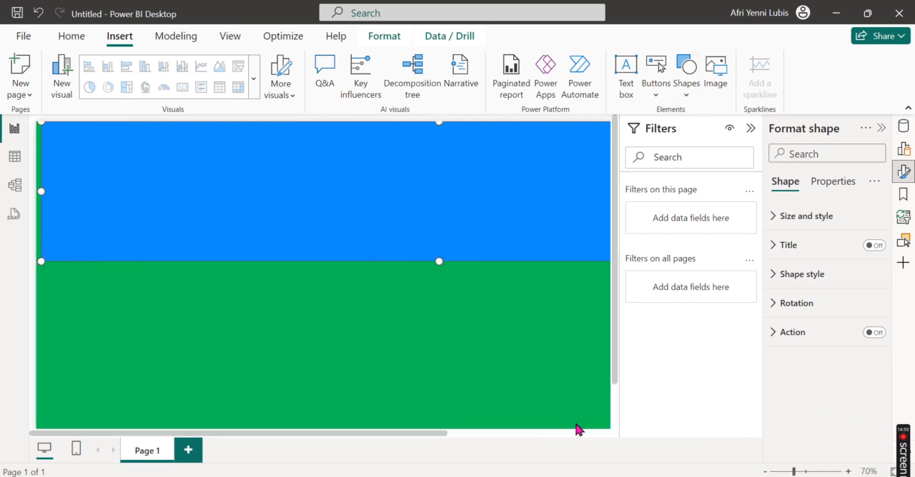
click(903, 171)
click(880, 128)
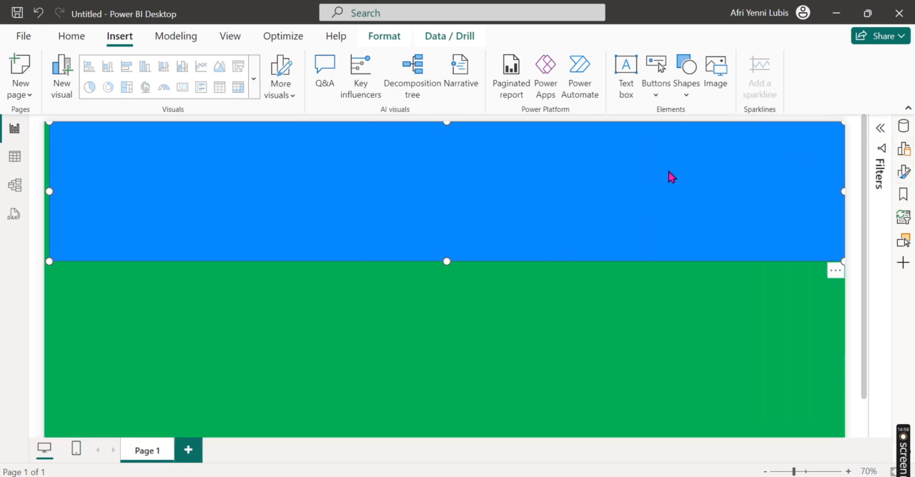
drag(446, 261, 441, 152)
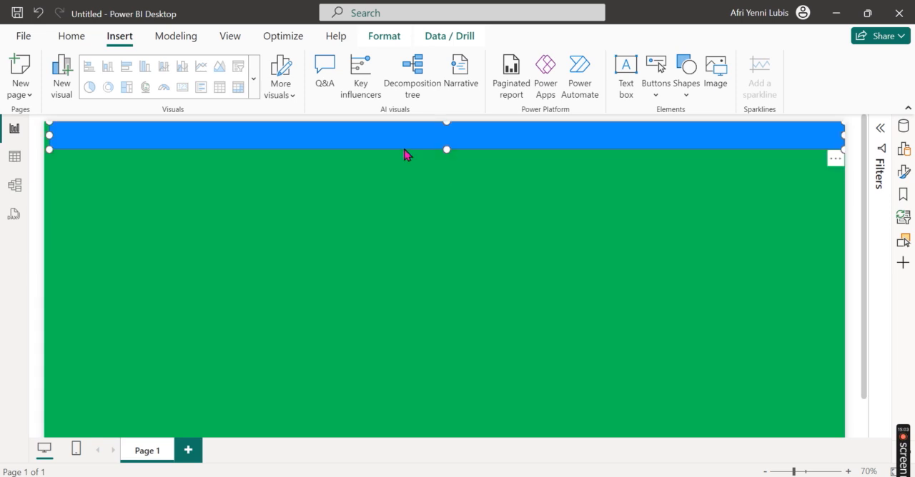
drag(52, 134, 47, 138)
mouse_move(842, 135)
mouse_down()
mouse_move(834, 136)
mouse_move(843, 135)
mouse_up()
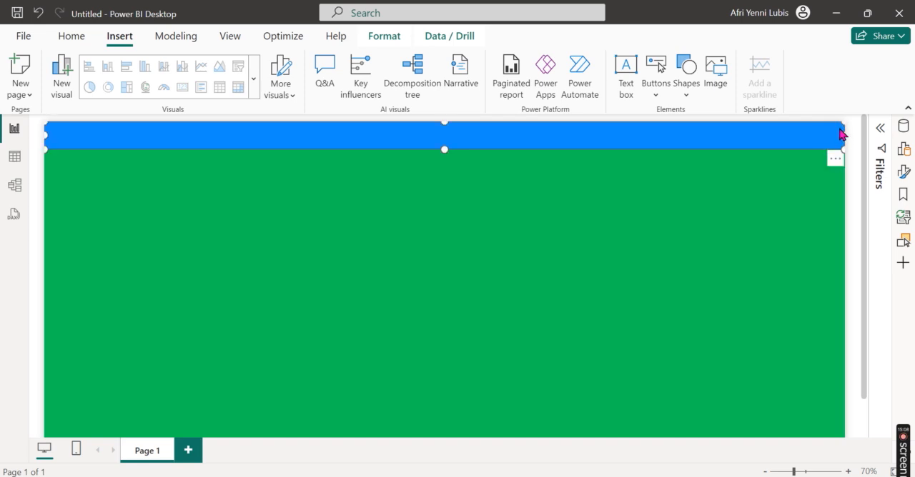
Step: Change the header banner's fill color to black
click(904, 173)
click(860, 218)
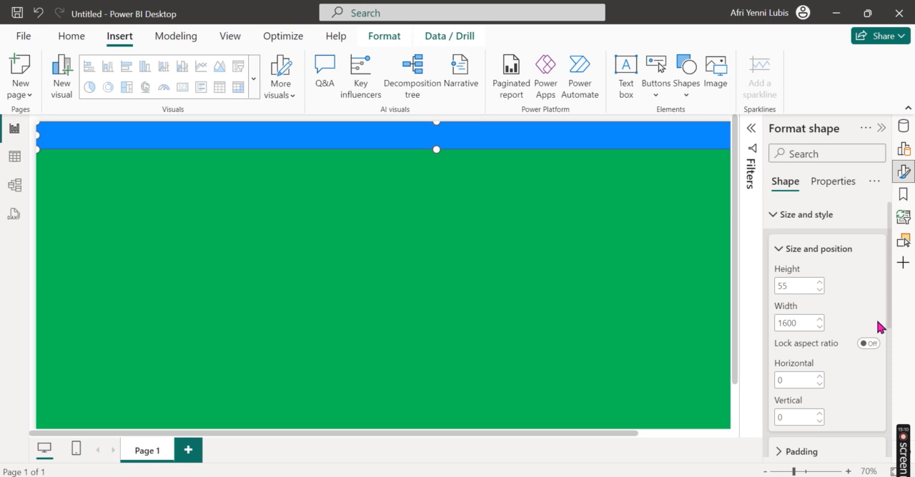
scroll(868, 343, down, 3)
scroll(866, 343, up, 1)
scroll(867, 341, up, 2)
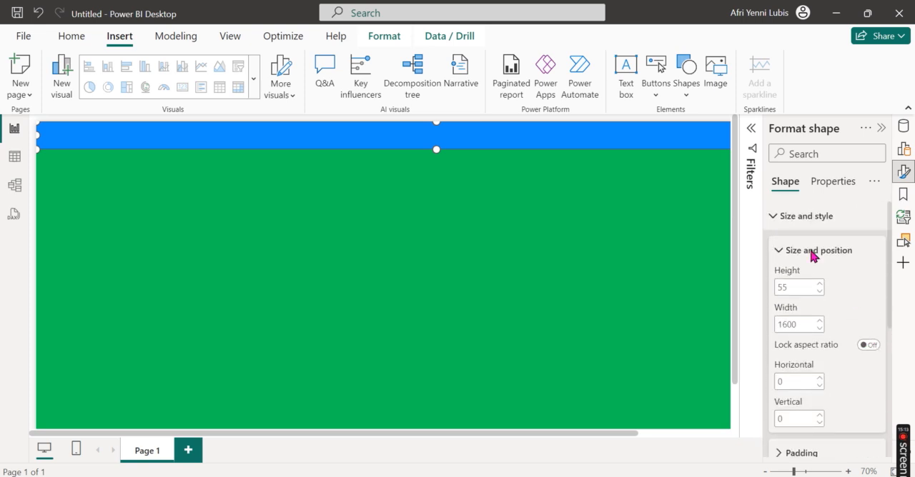
click(807, 215)
click(818, 287)
scroll(842, 315, down, 3)
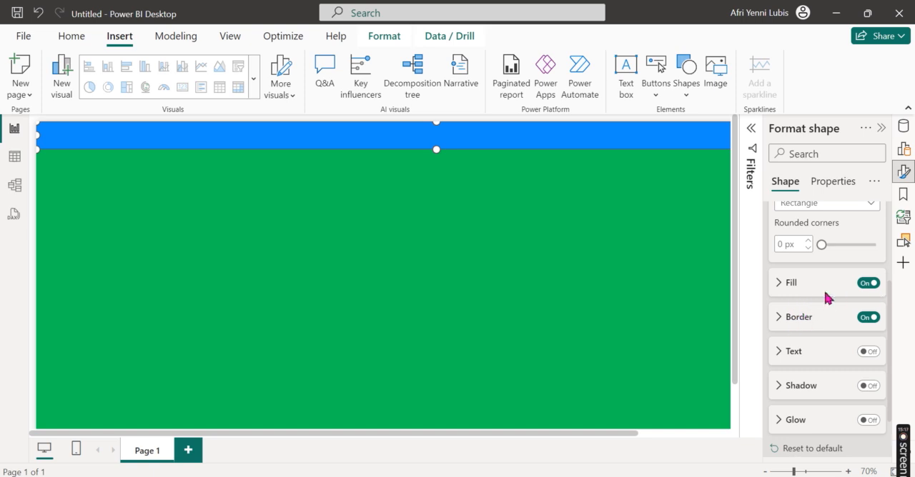
click(826, 293)
click(801, 321)
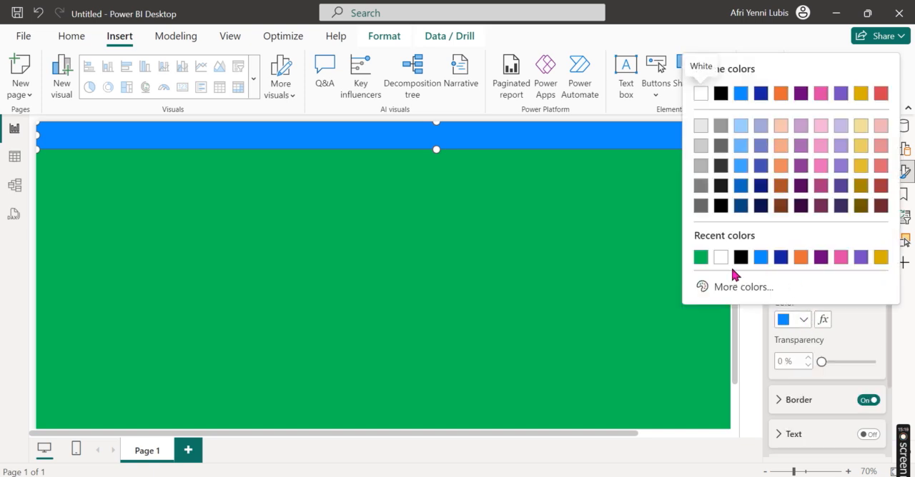
click(722, 95)
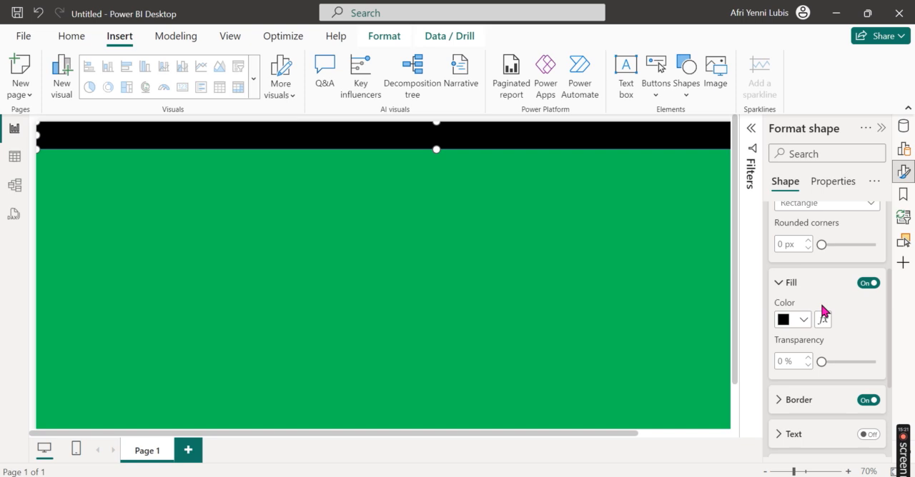
Step: Set the banner's fill transparency to 40% and turn off its border
double_click(785, 358)
text(40)
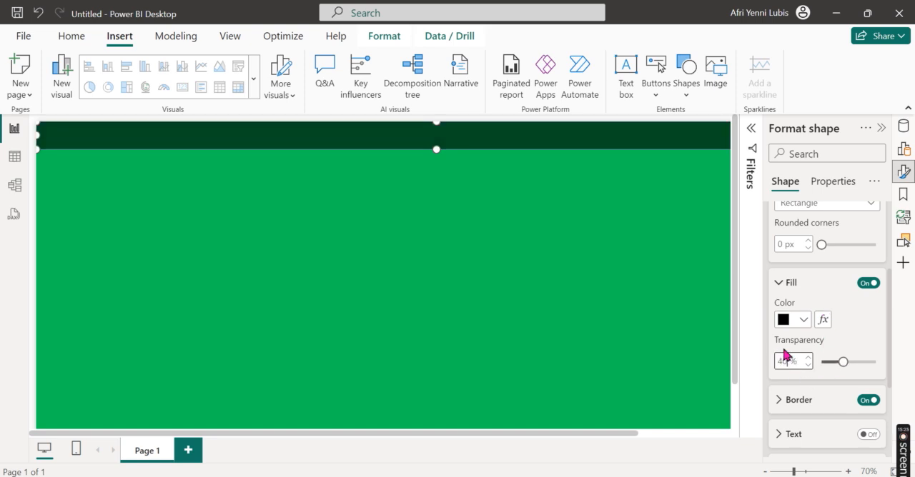
scroll(844, 327, down, 2)
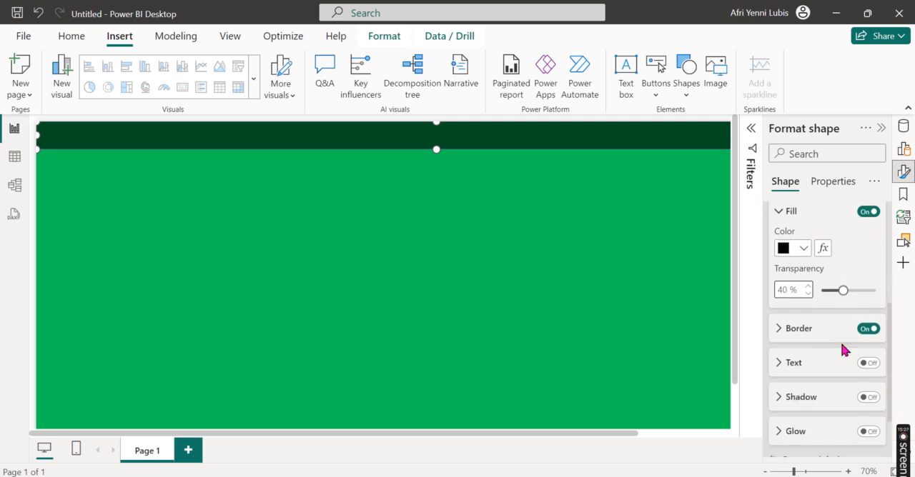
click(869, 329)
scroll(832, 328, up, 5)
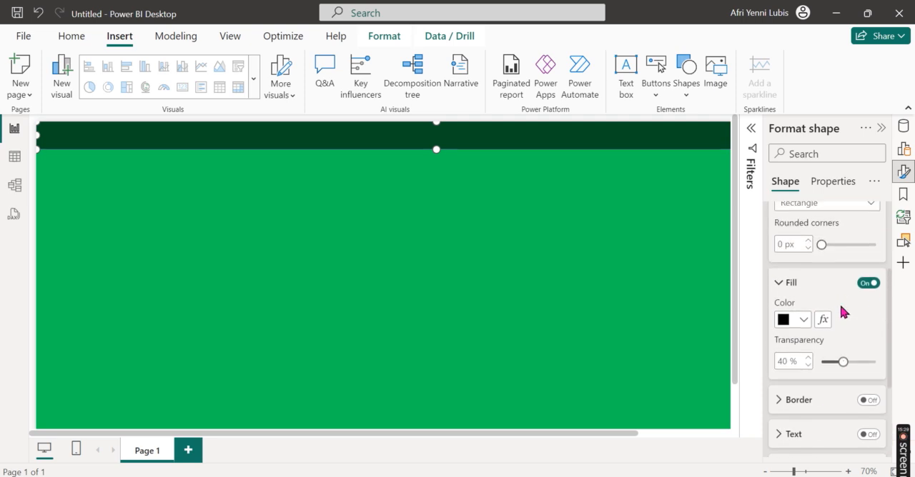
Step: Try turning the banner's title on and off, and deselect the banner
click(798, 312)
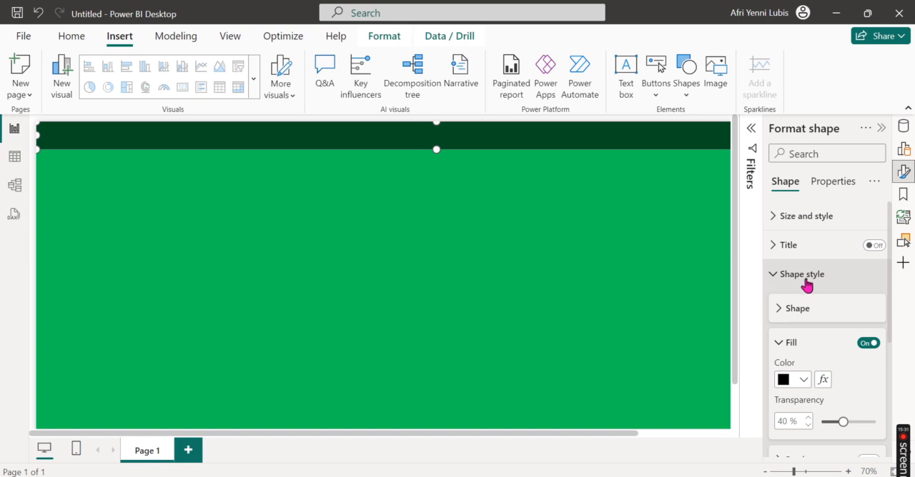
click(806, 277)
click(873, 248)
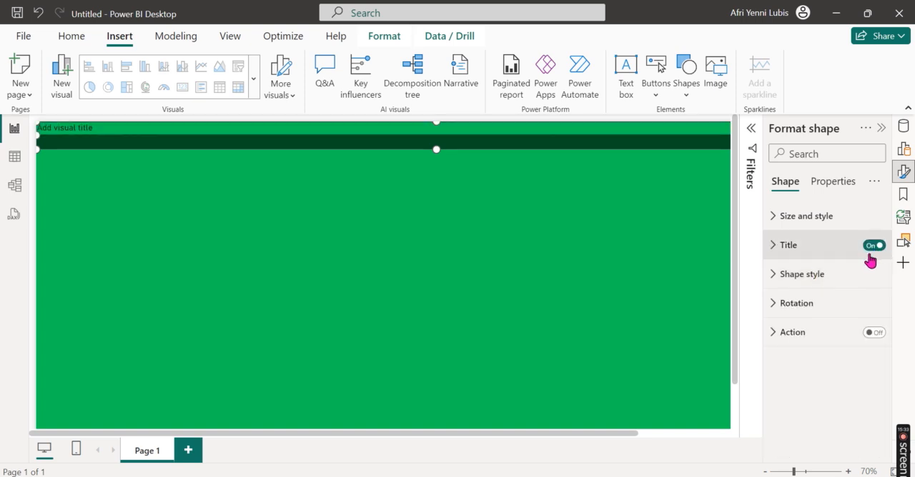
click(873, 248)
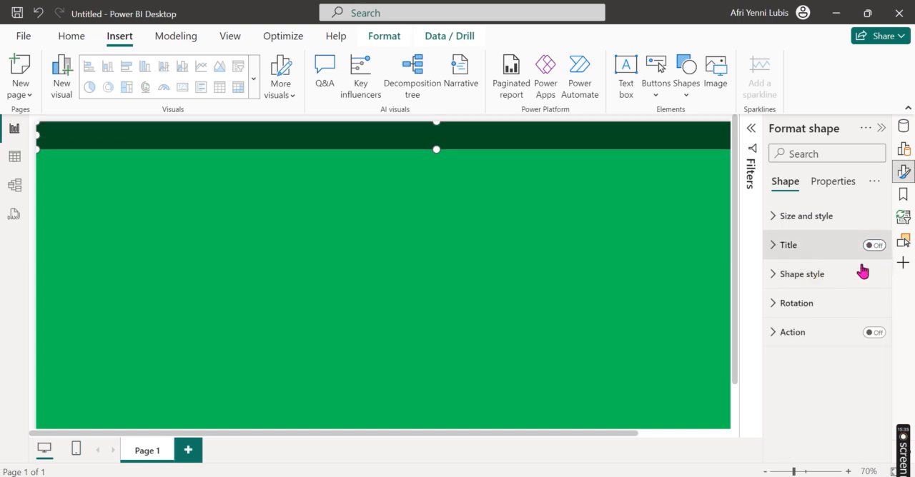
click(313, 199)
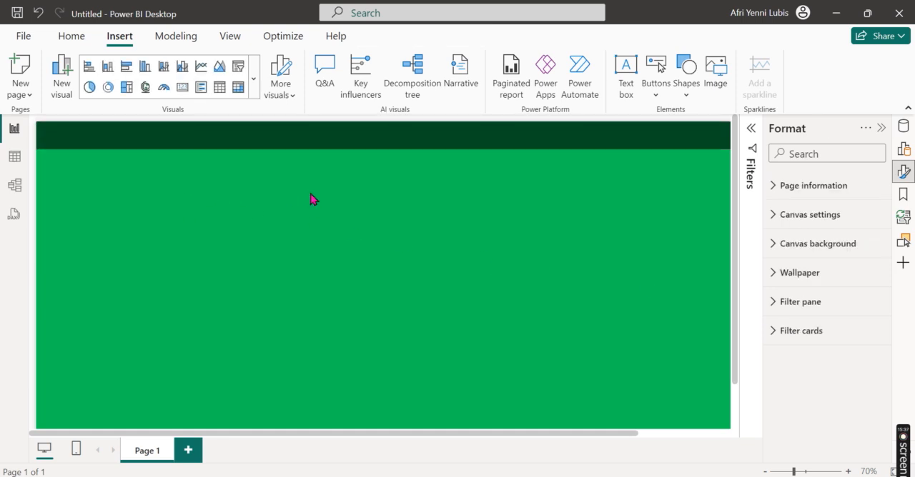
Step: Extend the header banner's lower edge slightly downward to make it a little taller
click(412, 147)
drag(435, 153, 430, 161)
click(249, 197)
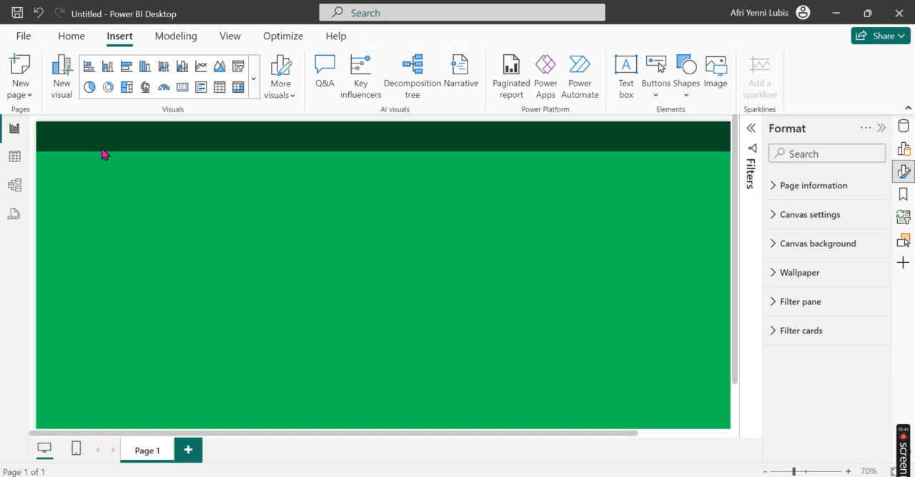
Step: Insert the image spotify-removebg-preview.png from the Pictures folder onto the report page
click(87, 38)
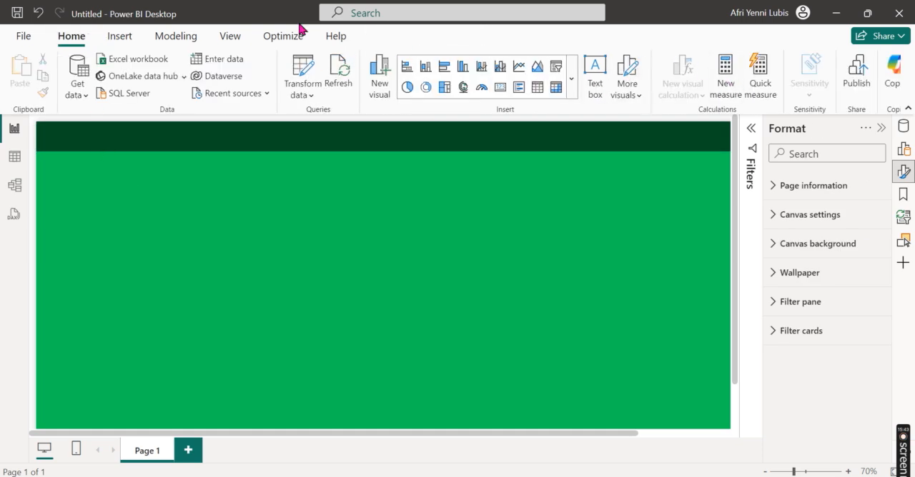
click(120, 37)
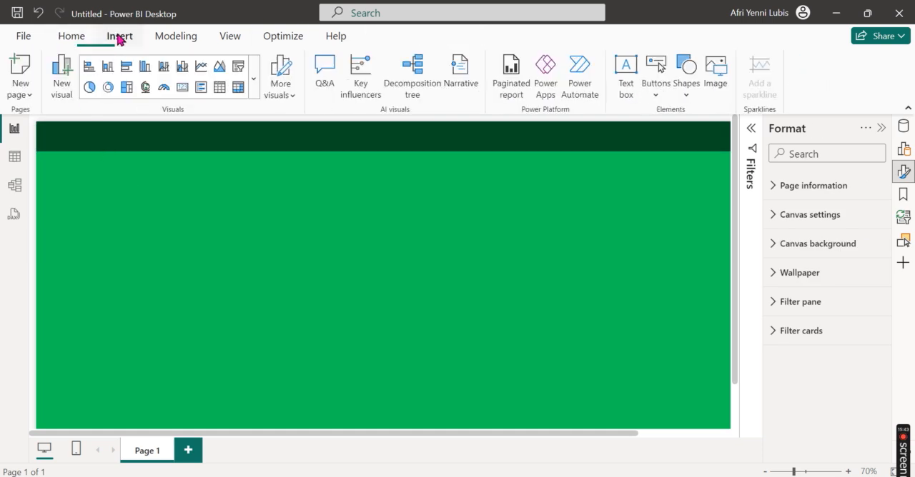
click(715, 71)
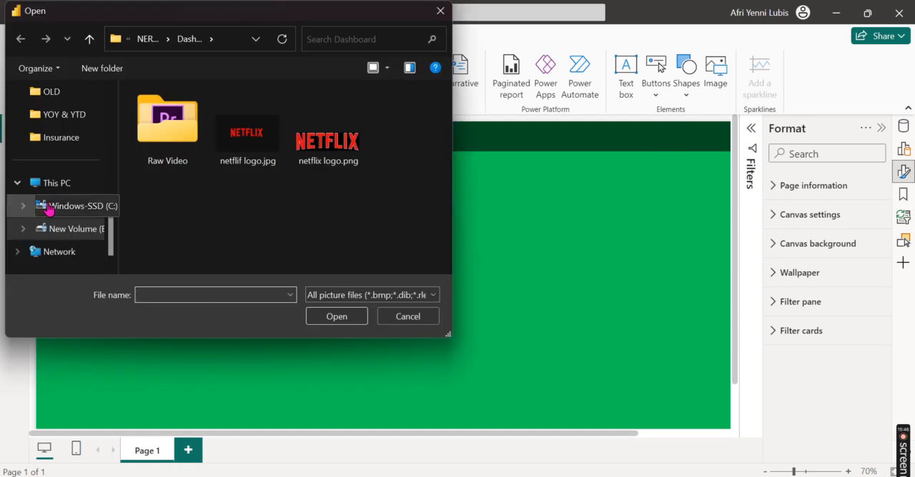
scroll(43, 215, up, 5)
scroll(65, 208, down, 2)
click(70, 139)
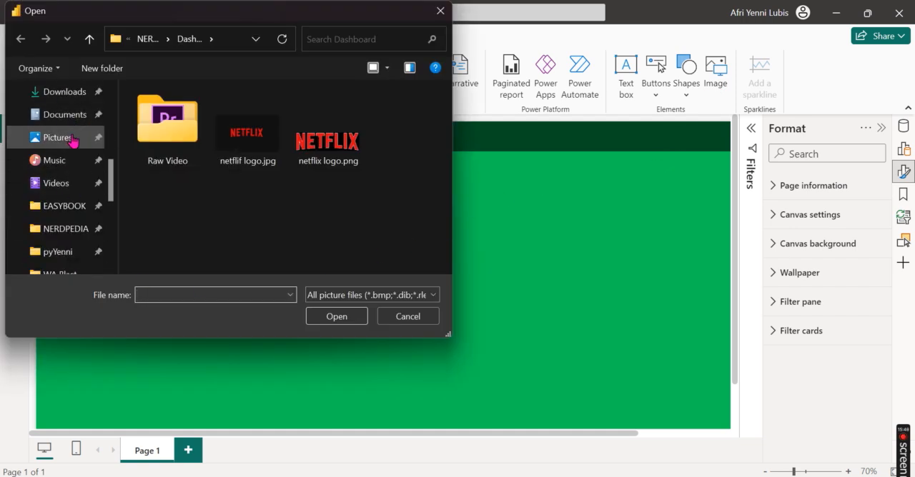
scroll(295, 129, down, 10)
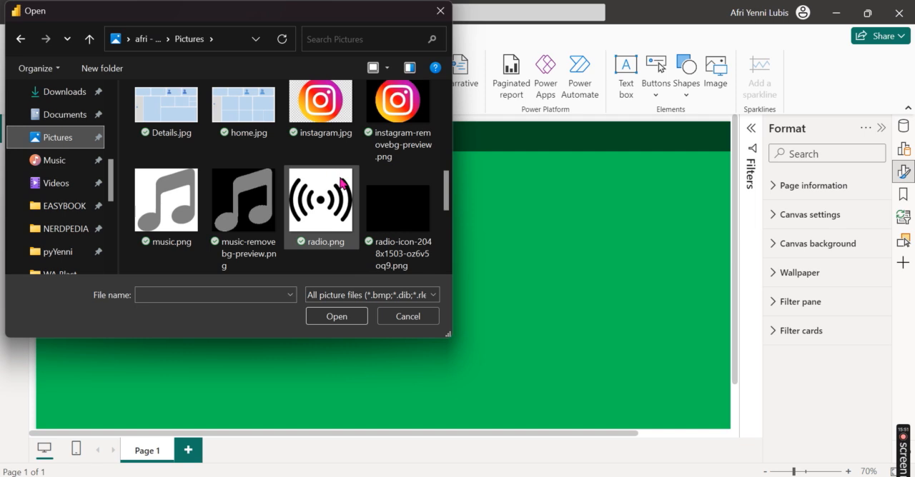
click(218, 239)
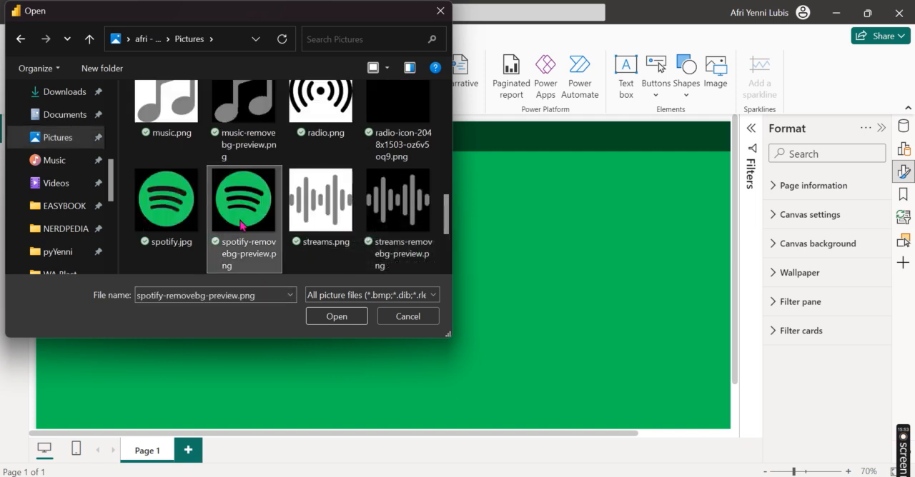
click(336, 316)
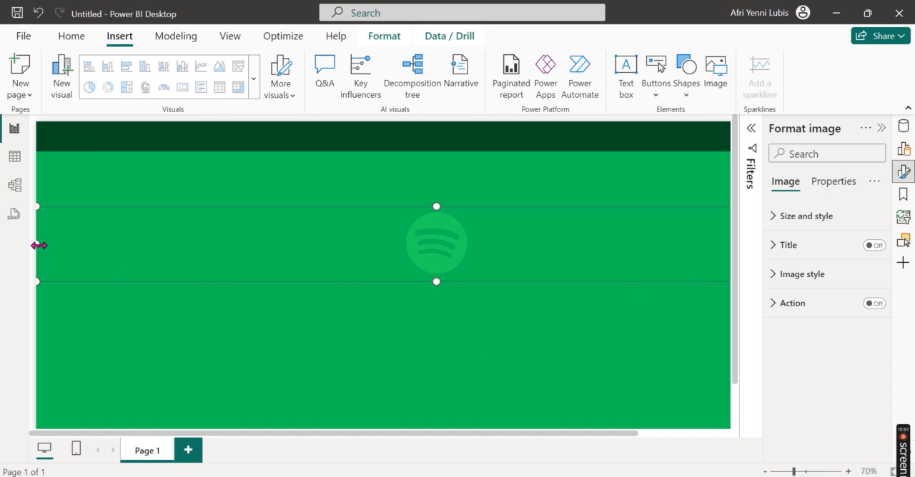
Step: Shrink the Spotify logo image and place it at the left end of the header banner
drag(38, 245, 466, 257)
drag(547, 260, 53, 141)
drag(359, 200, 145, 272)
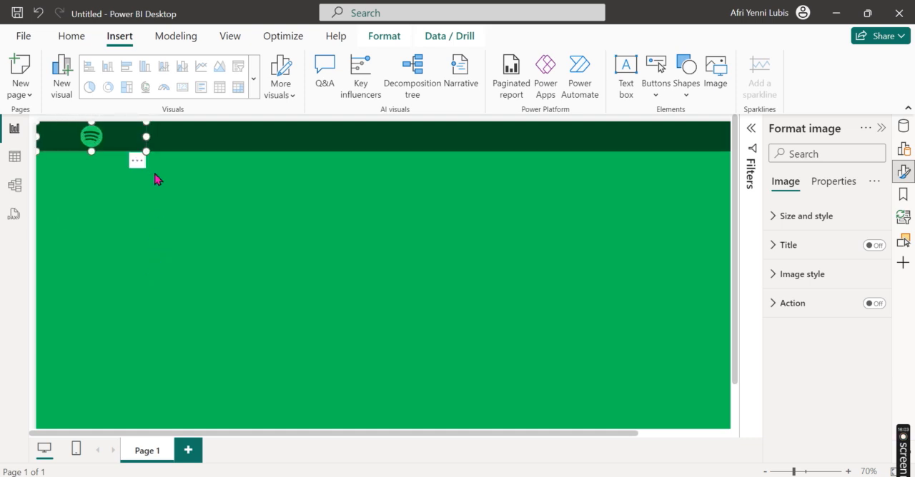
drag(146, 136, 70, 139)
Step: Set the header banner's fill transparency to 0% and deselect the banner
click(199, 143)
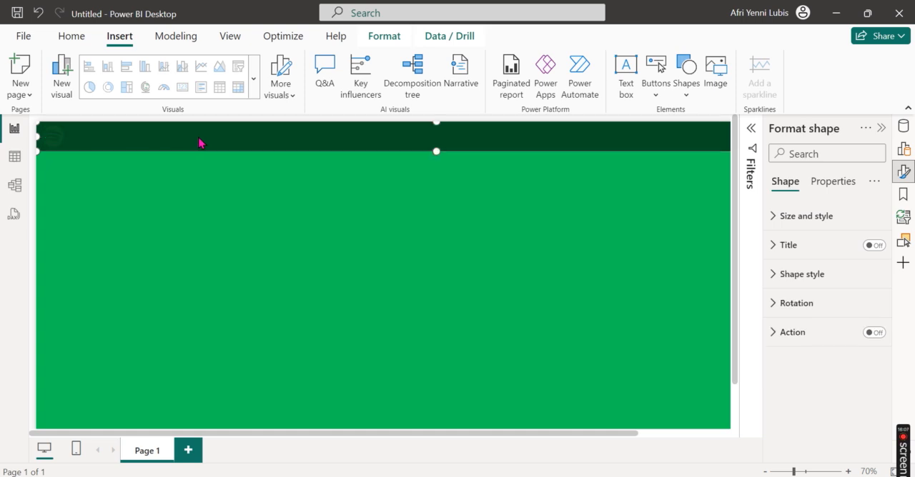
click(828, 281)
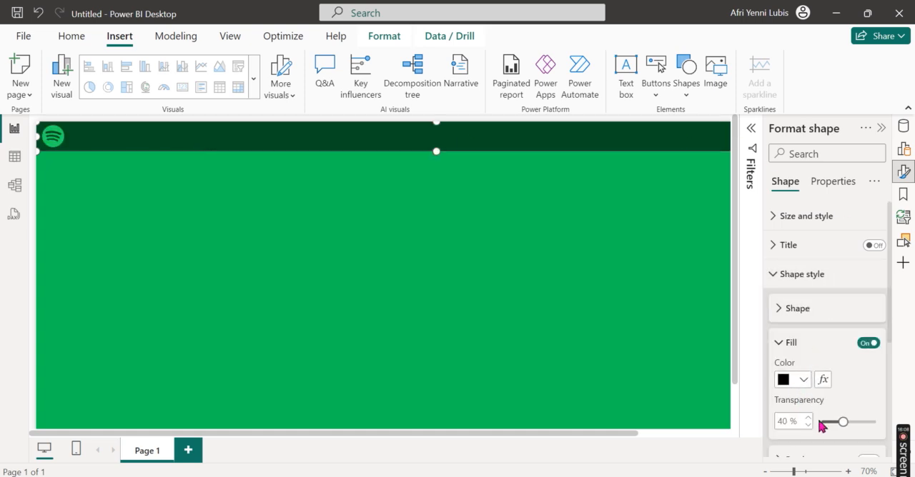
drag(839, 424, 816, 425)
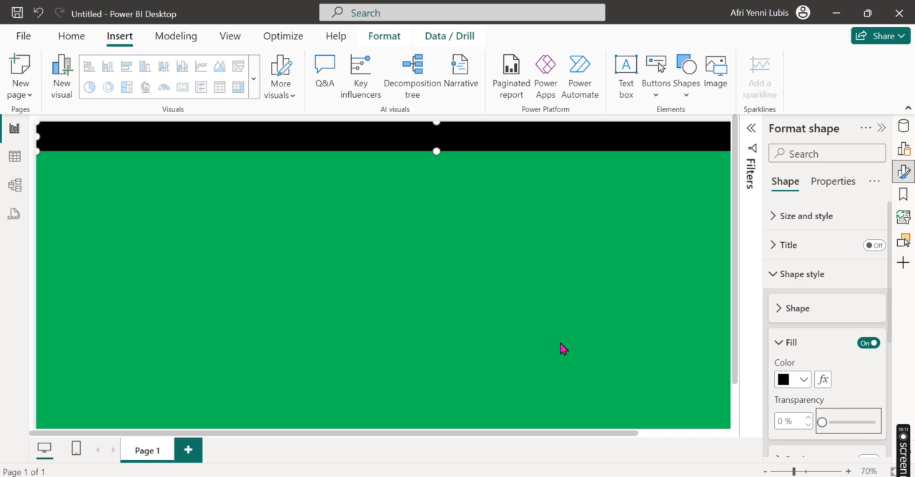
click(184, 217)
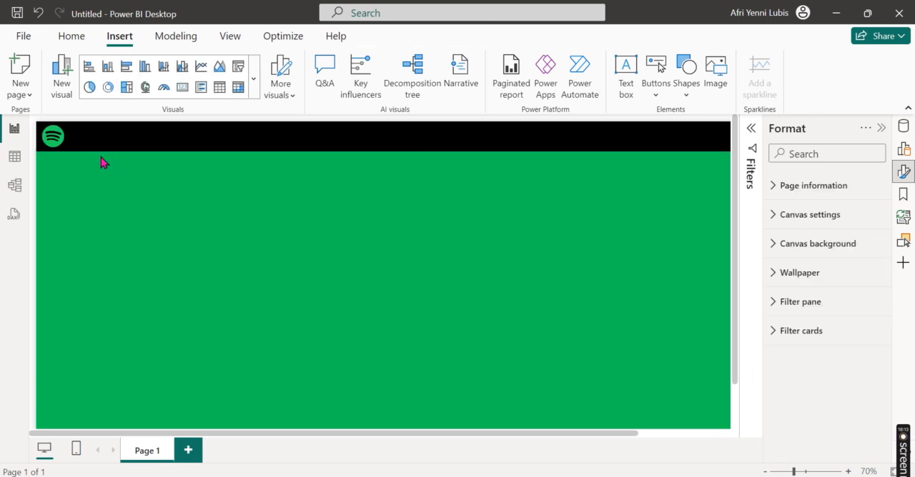
Step: Add a text box containing "Spotify Music Analysis Dashboard" to the page
click(70, 145)
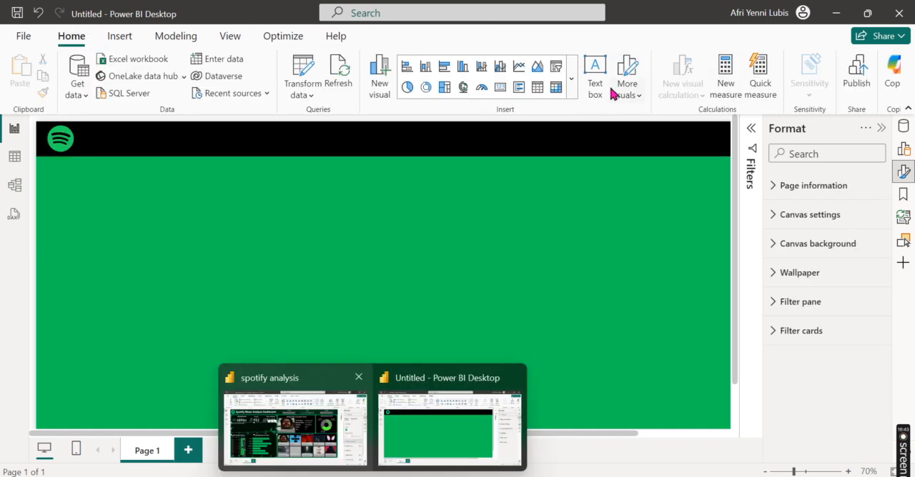
click(594, 72)
click(461, 418)
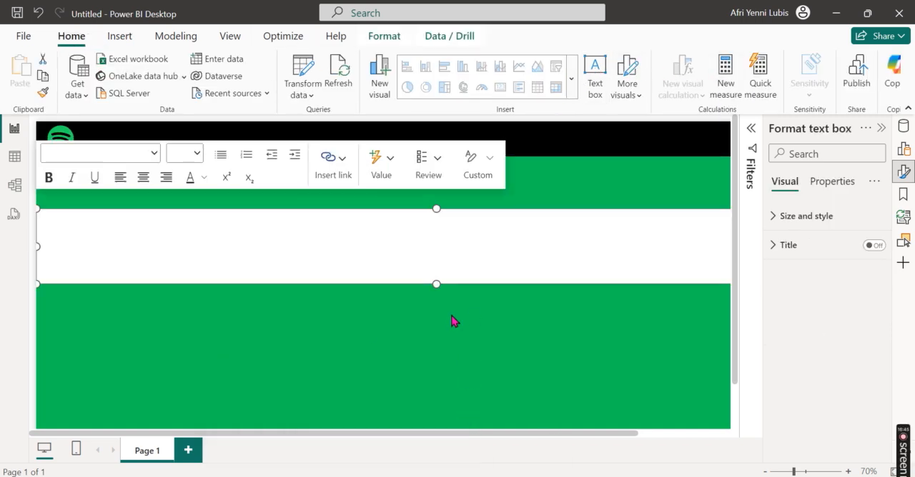
click(333, 242)
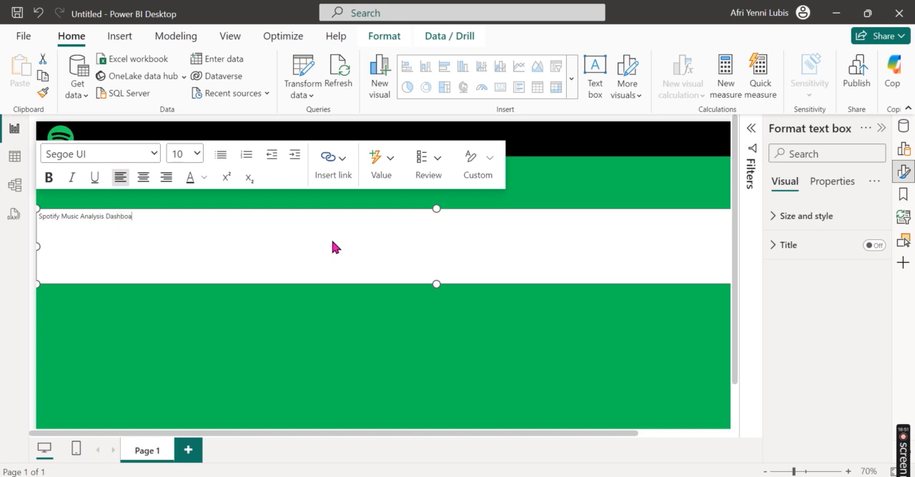
key(ctrl+a)
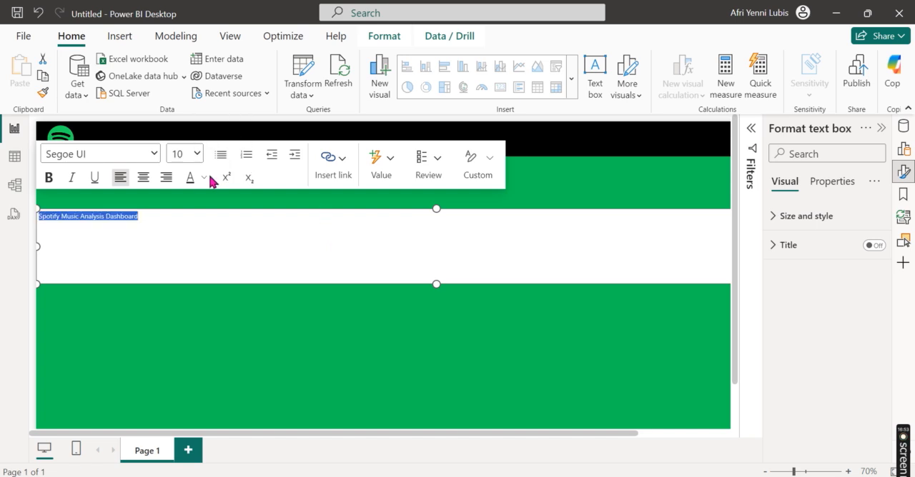
click(602, 268)
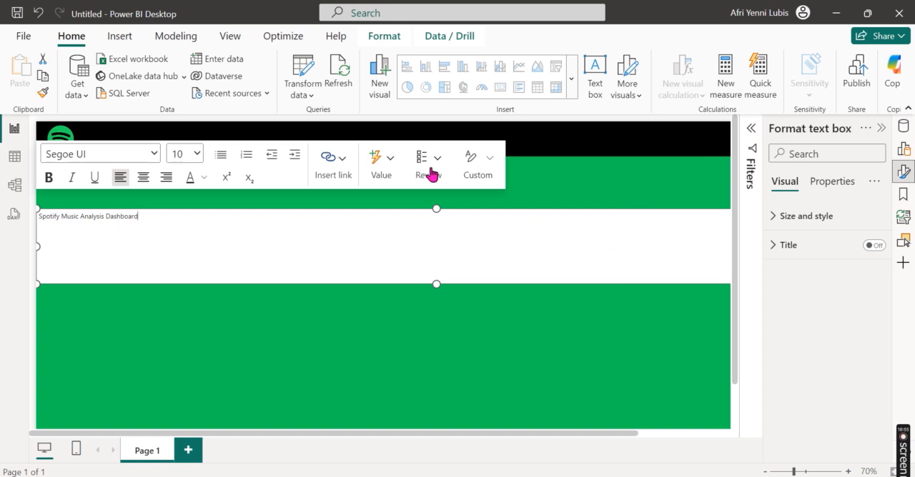
Step: Turn off the background of the dashboard title's text box
click(842, 216)
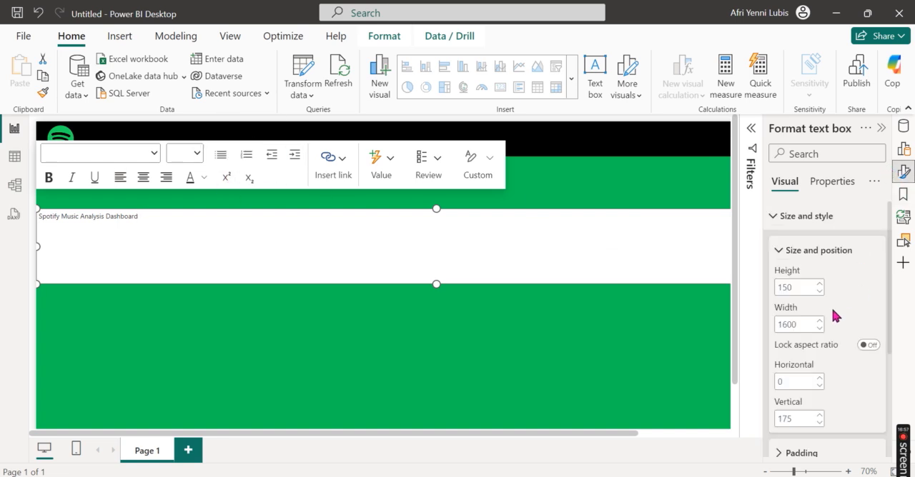
scroll(833, 313, down, 3)
click(869, 346)
scroll(794, 270, up, 3)
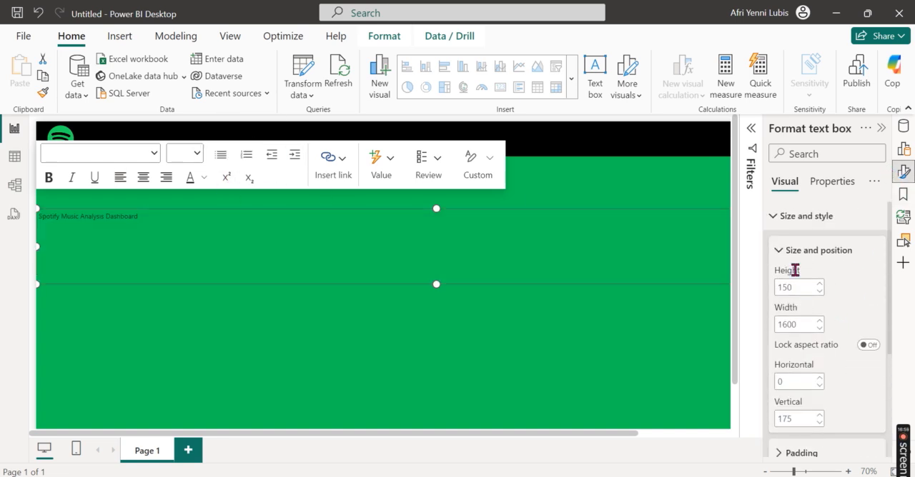
click(786, 217)
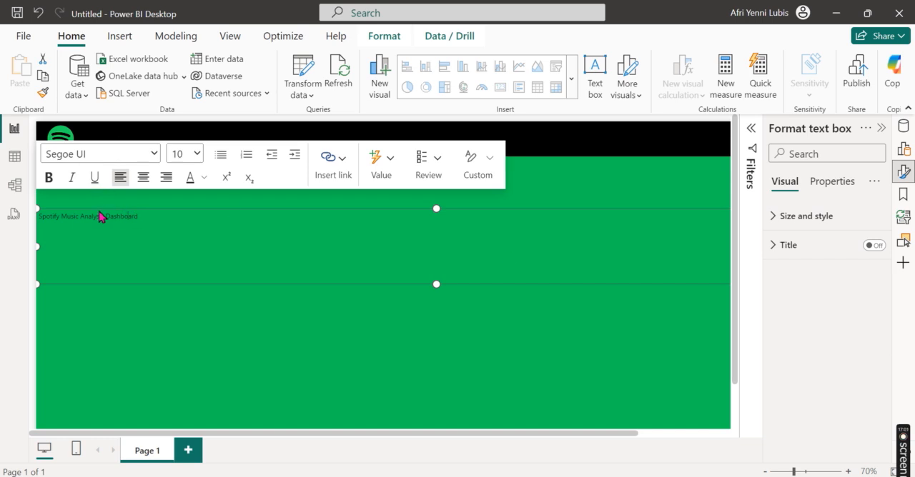
Step: Format the dashboard title text as bold, white and size 28, and reduce its text box height
key(ctrl+a)
click(49, 177)
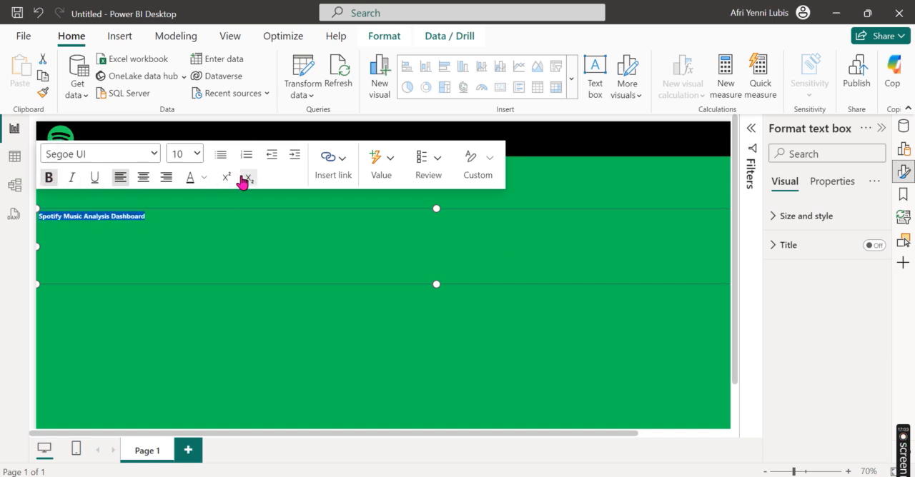
click(203, 177)
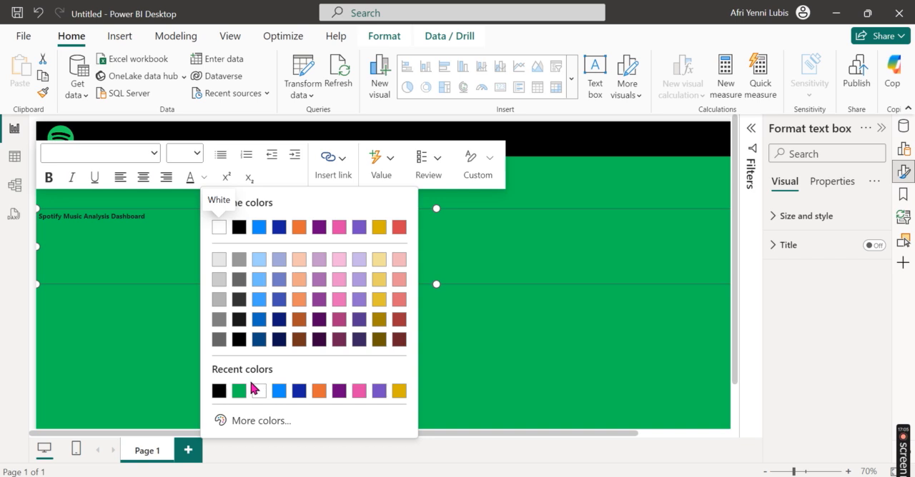
click(219, 227)
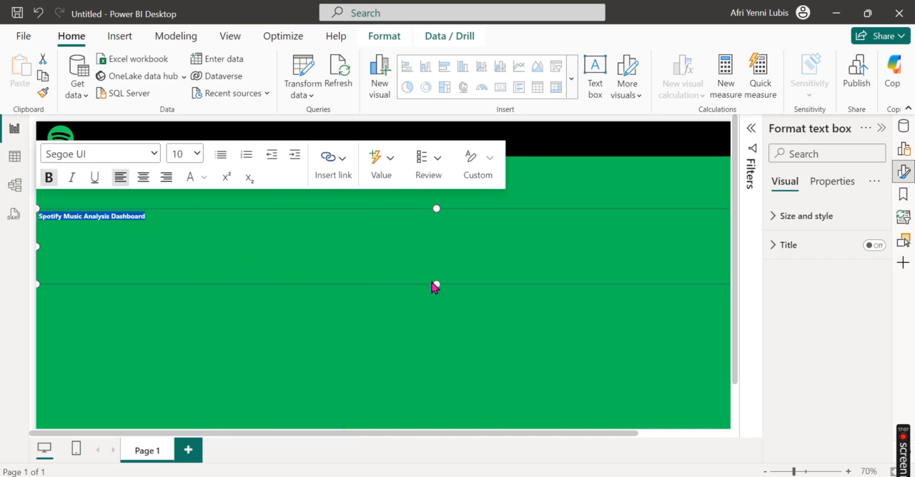
drag(437, 250, 437, 235)
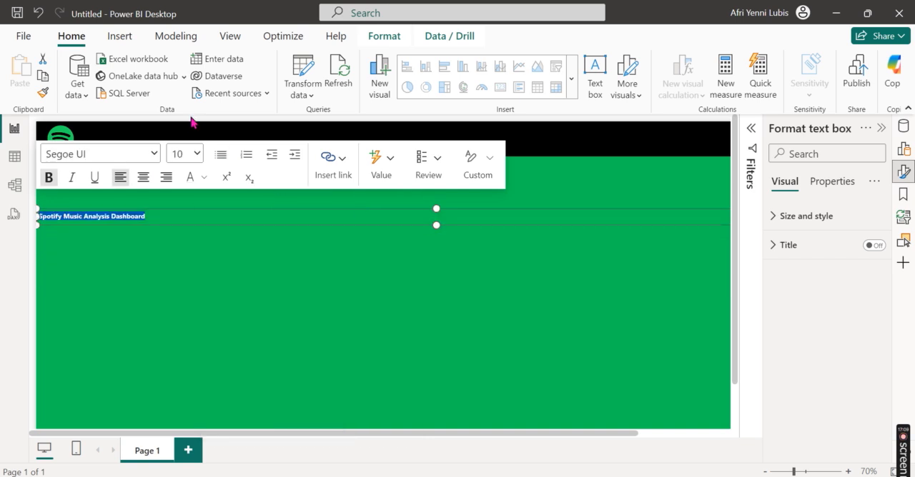
click(196, 154)
click(182, 386)
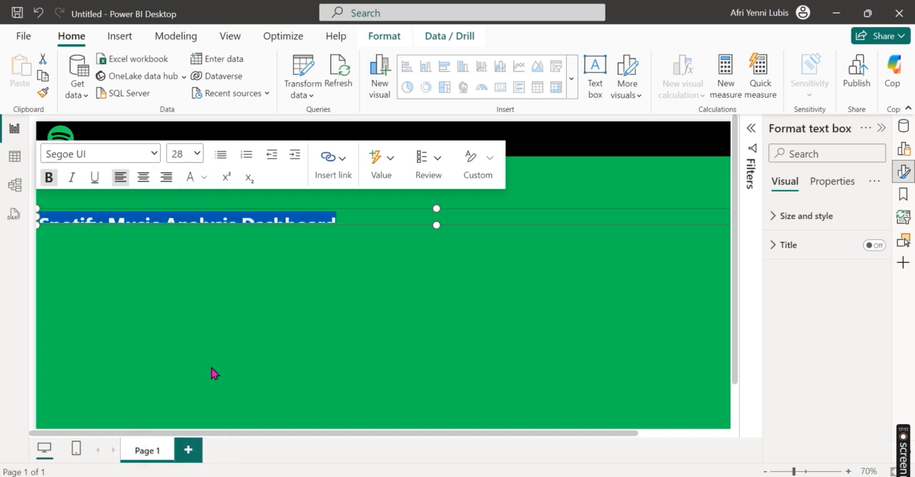
Step: Resize the title's text box to fit its text and place it in the header banner beside the Spotify logo
drag(435, 226, 433, 243)
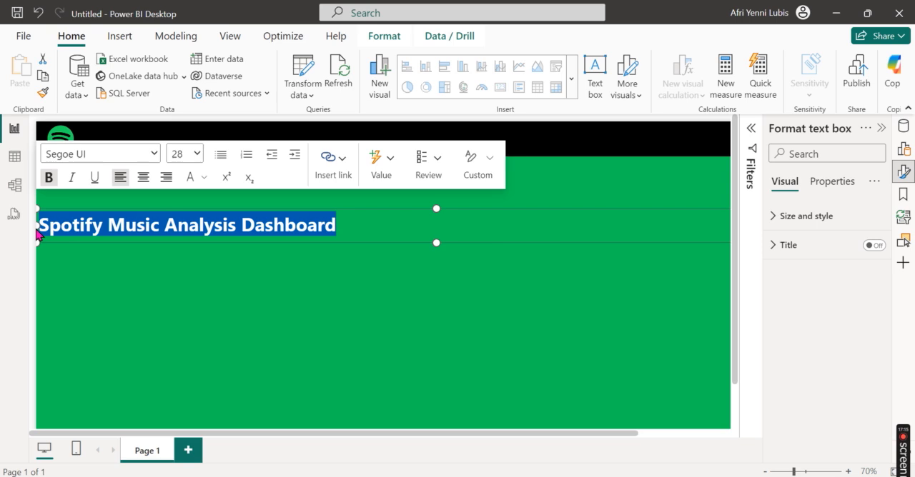
drag(40, 228, 389, 241)
drag(529, 242, 255, 164)
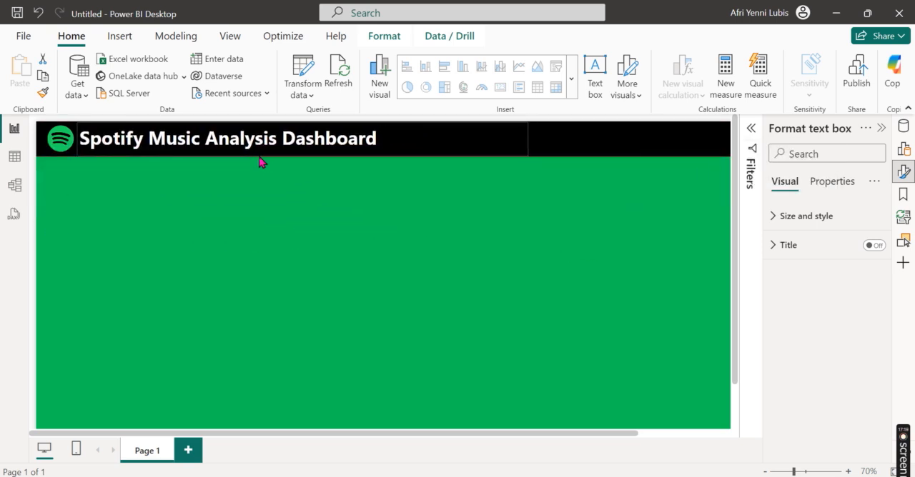
click(261, 146)
drag(523, 138, 382, 143)
click(348, 271)
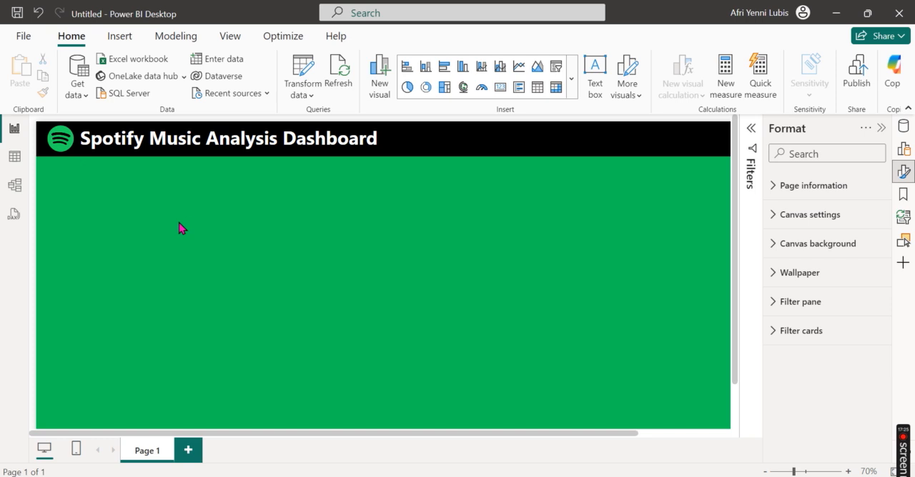
Step: Insert a rounded rectangle and resize it into a card at the page's left edge, just below the header banner
ctrl+scroll(472, 307, down, 1)
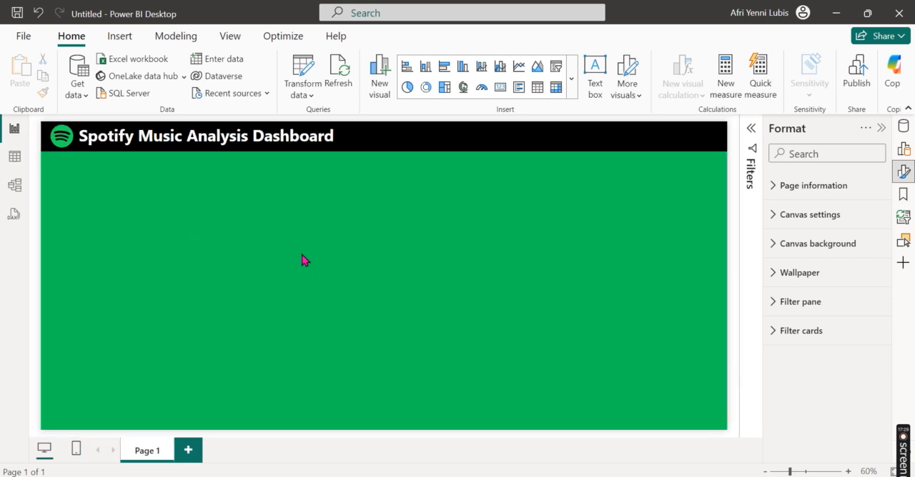
click(119, 35)
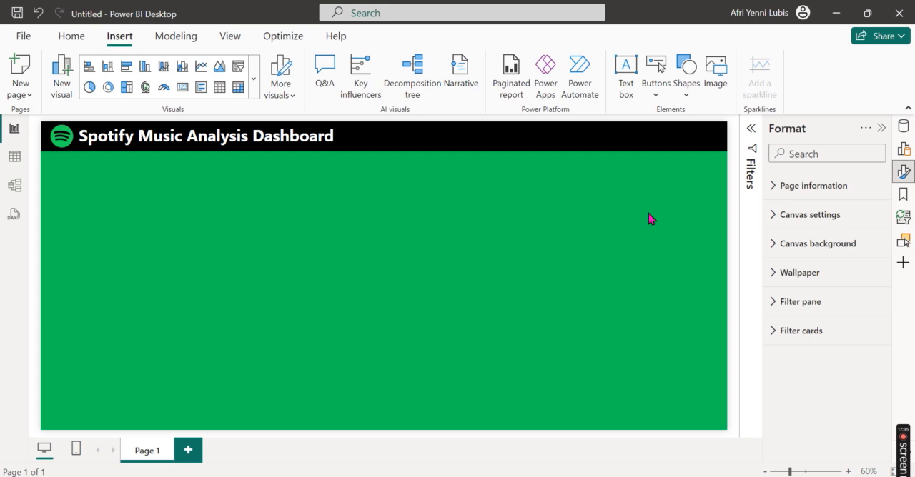
click(679, 98)
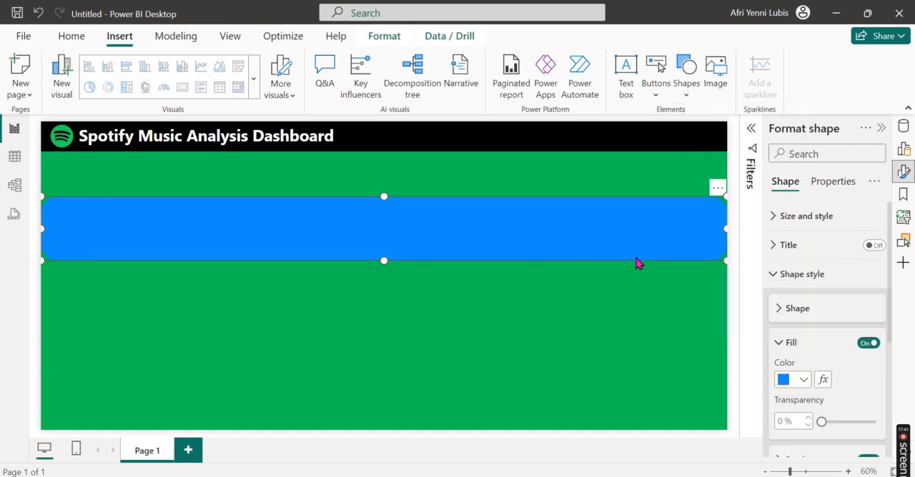
drag(726, 228, 240, 229)
drag(142, 196, 143, 165)
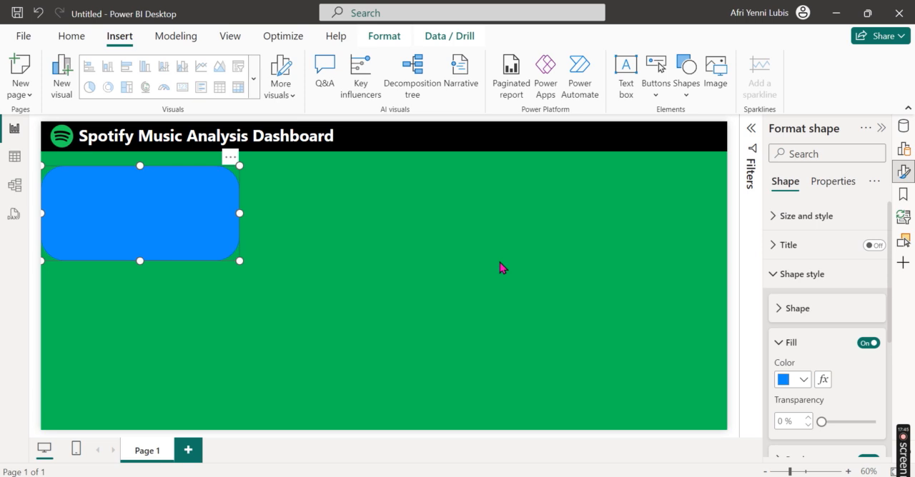
Step: Set the rounded rectangle's fill color to black with 0% transparency
click(803, 379)
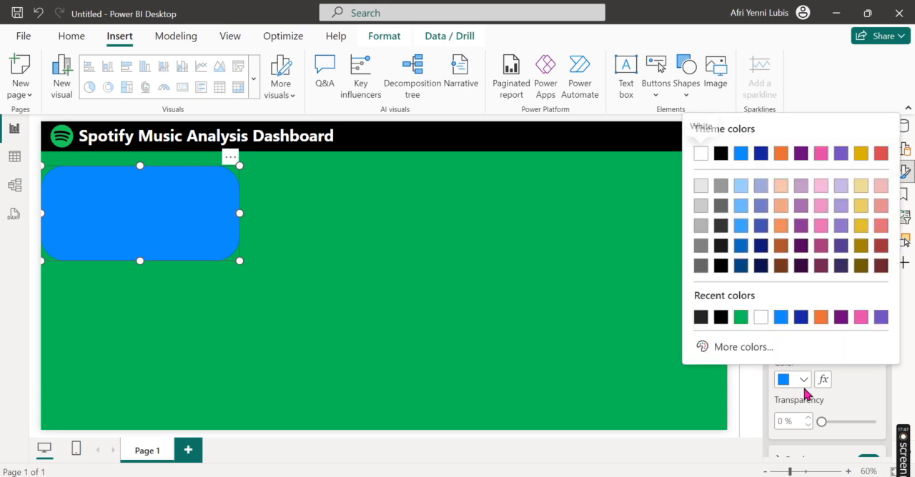
click(720, 153)
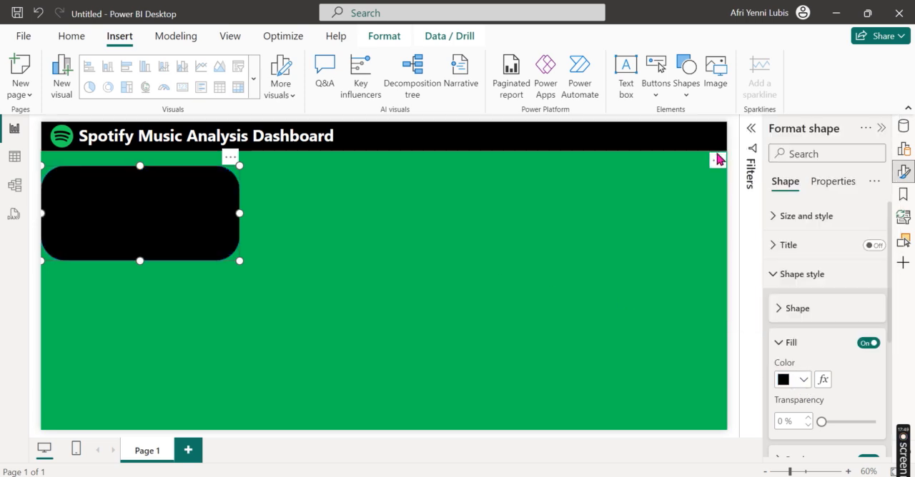
click(874, 422)
drag(875, 422, 820, 422)
click(777, 343)
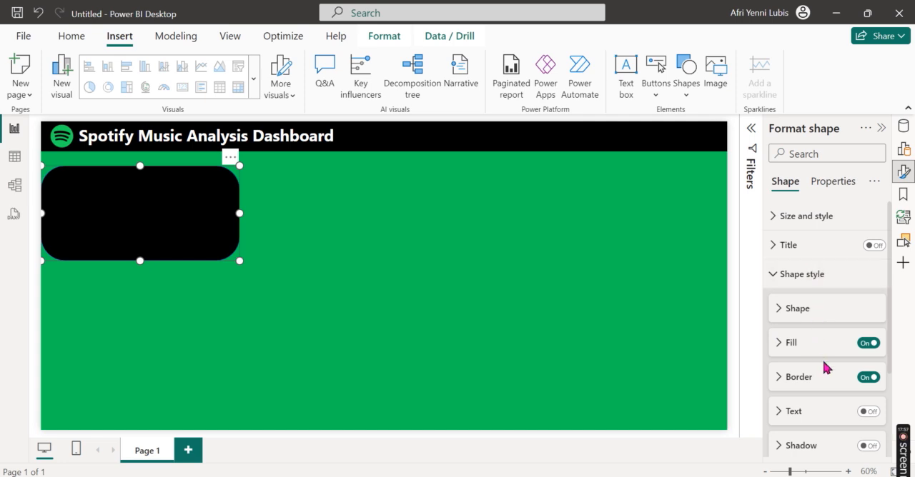
Step: Set the rounded corners of the black card shape to 5%
click(801, 278)
click(822, 283)
scroll(832, 341, down, 1)
scroll(833, 354, down, 1)
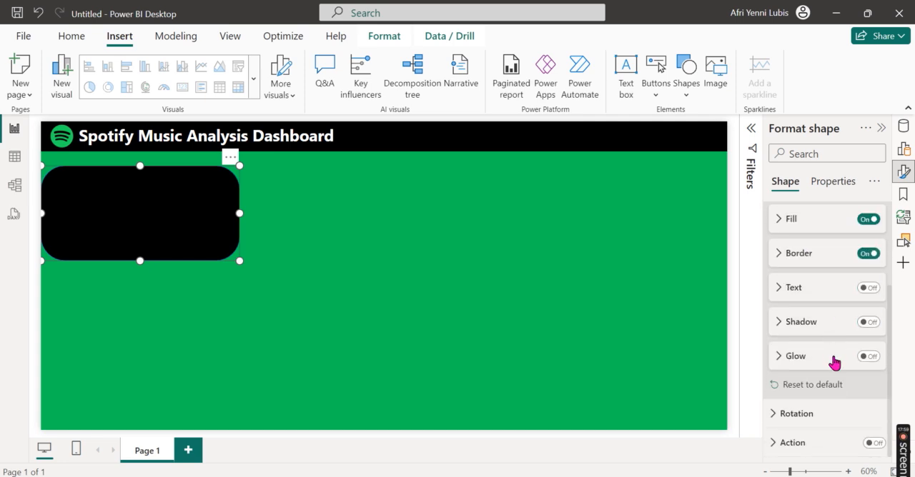
scroll(822, 411, up, 3)
click(798, 280)
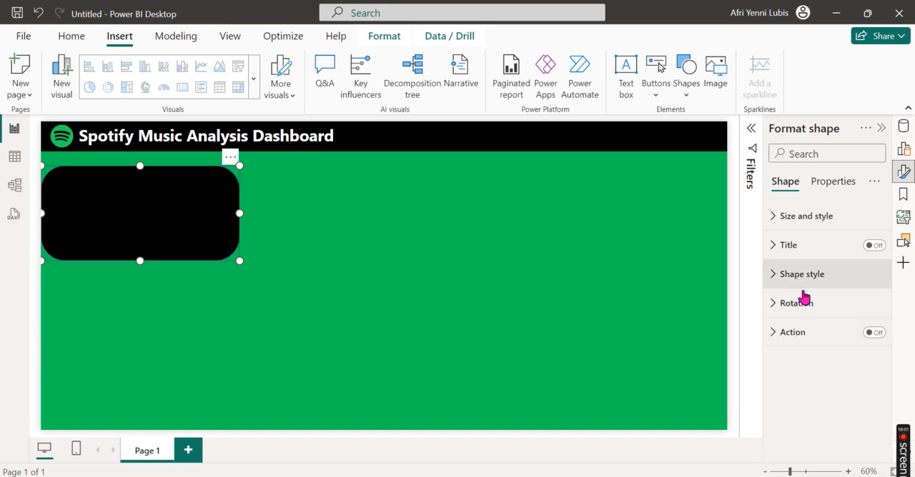
click(804, 219)
scroll(830, 347, down, 3)
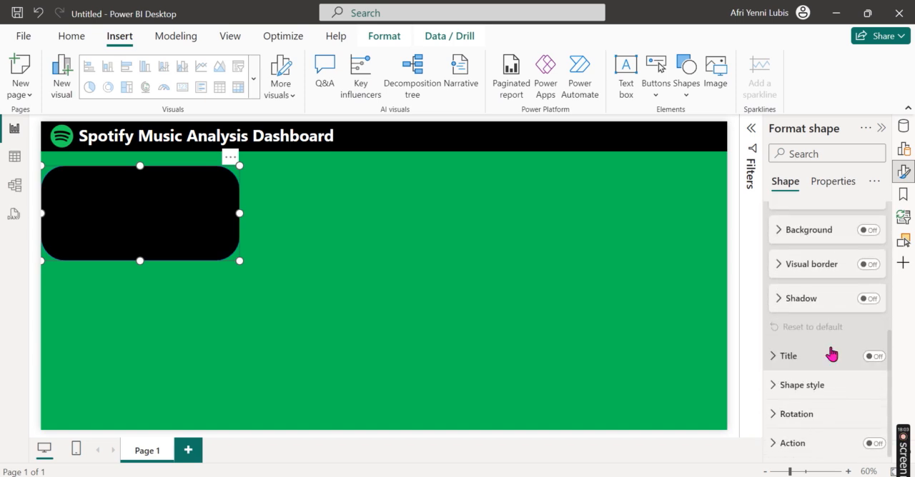
click(810, 384)
scroll(811, 386, down, 4)
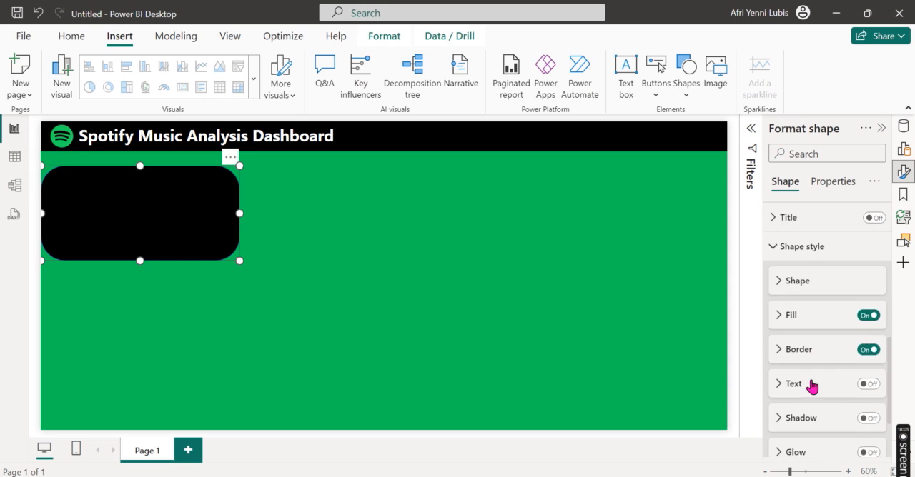
click(805, 208)
double_click(784, 283)
key(Return)
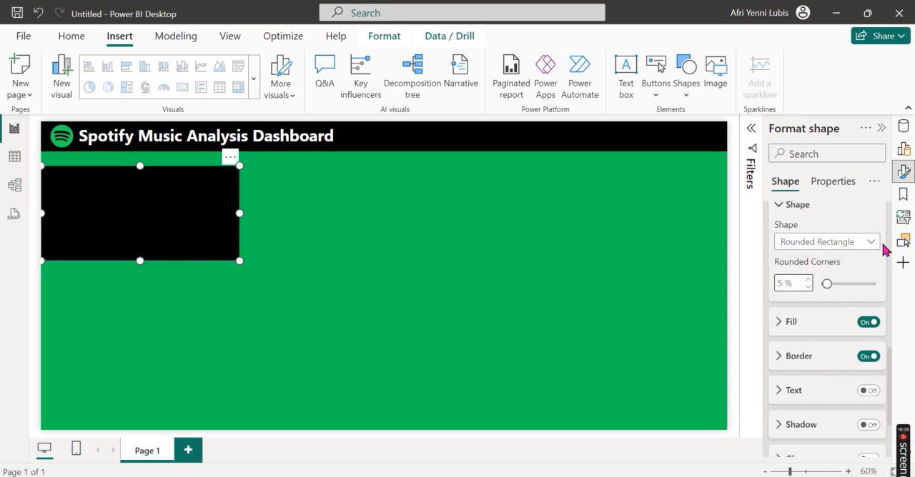
Step: Resize the black card to about 688 wide and 620 high, leaving narrow green margins beside and below it, and turn off its border
drag(41, 209, 46, 212)
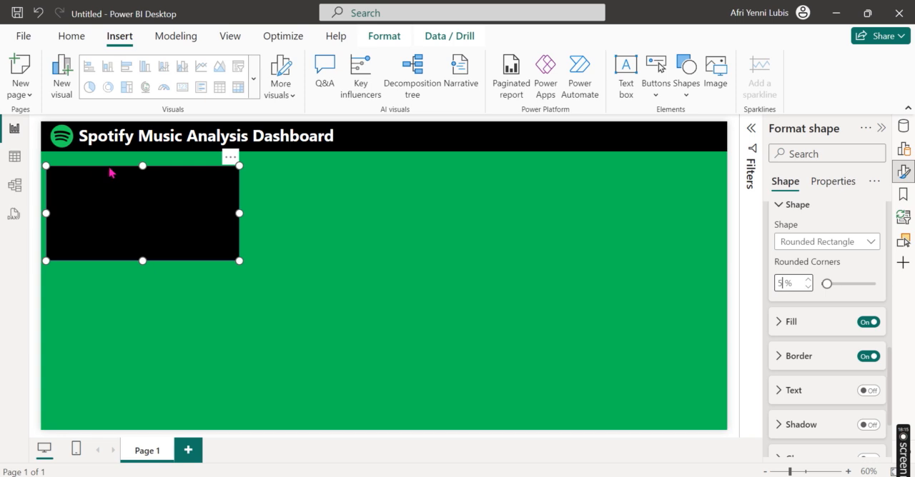
drag(142, 163, 143, 164)
drag(143, 260, 144, 426)
click(867, 356)
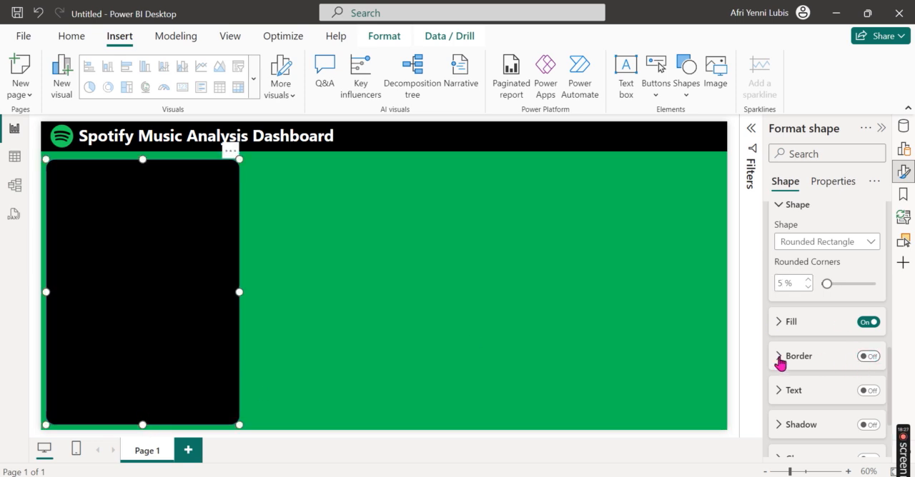
drag(240, 291, 342, 292)
Step: Check the card layout in the finished spotify analysis report, and widen the large card in the untitled report to about 726
mouse_move(372, 476)
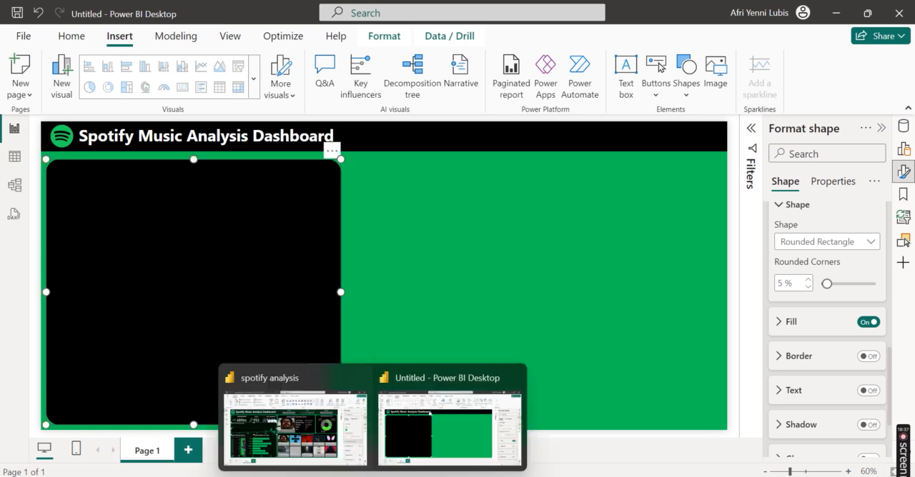
click(303, 463)
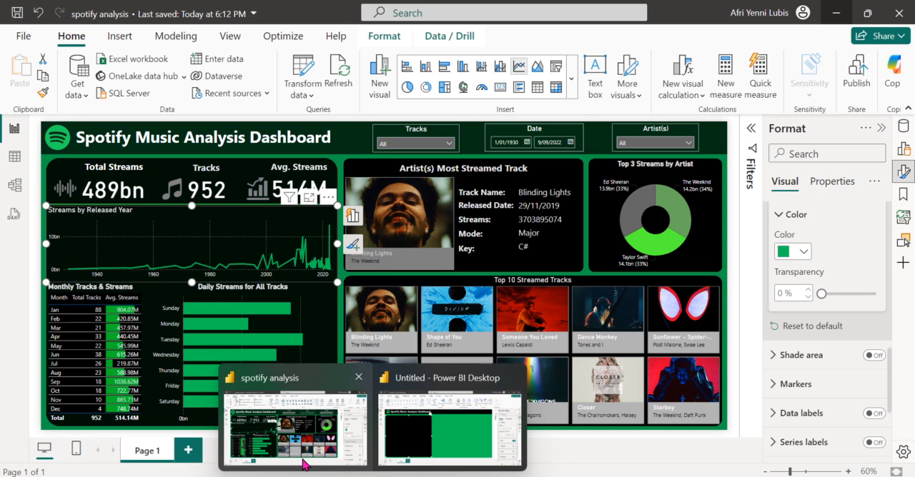
click(450, 427)
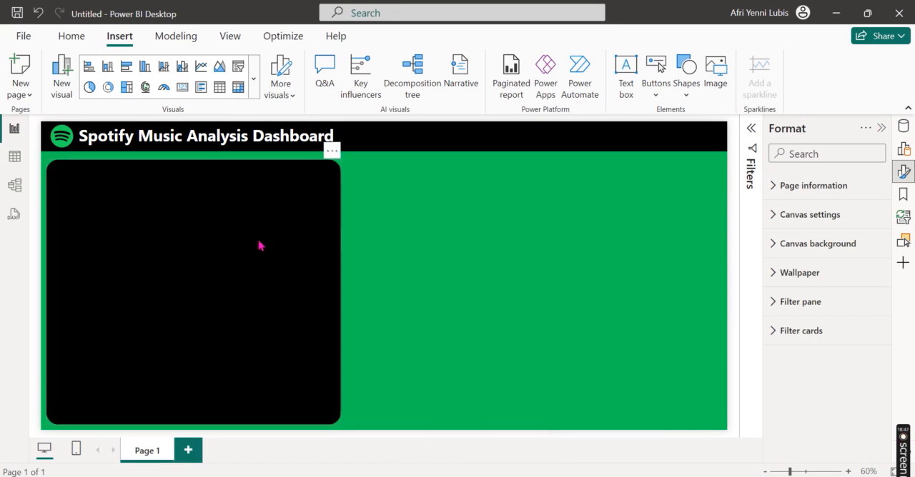
click(236, 173)
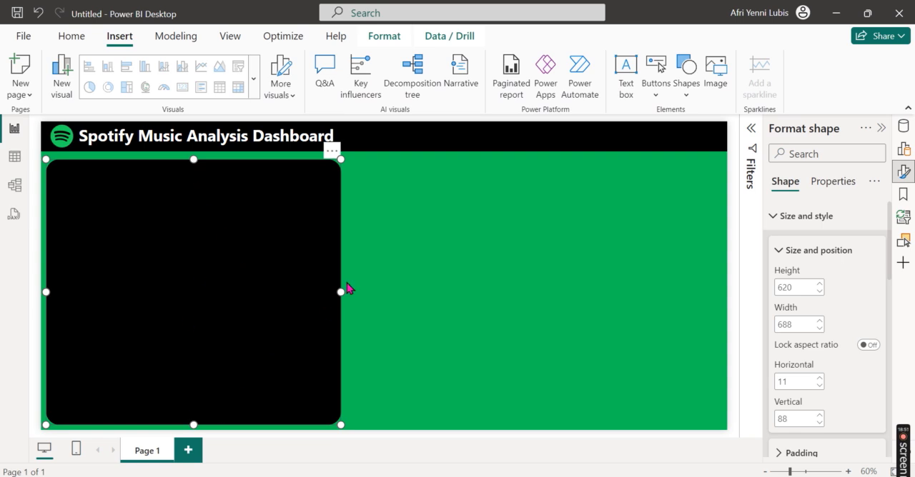
mouse_move(346, 295)
mouse_down()
mouse_move(362, 298)
mouse_move(354, 289)
mouse_up()
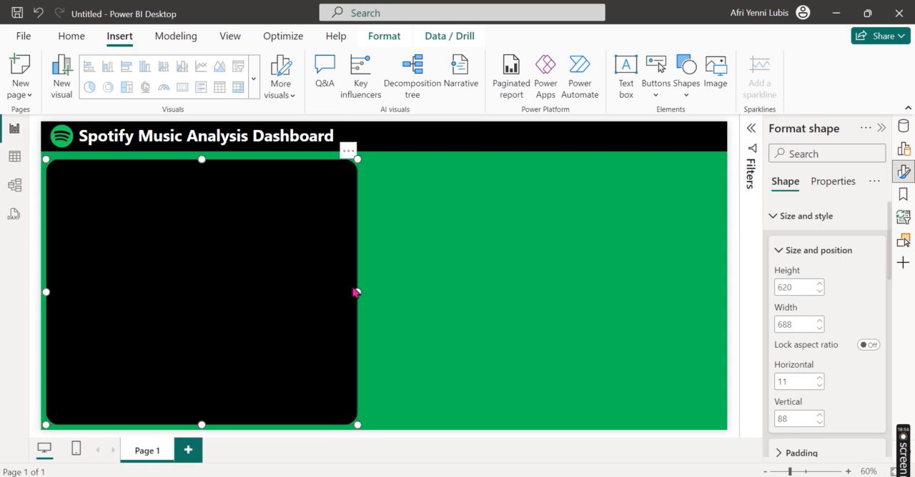
Step: Duplicate the large black card, place the copy directly to its right, and shorten the copy to about 243 high
click(74, 39)
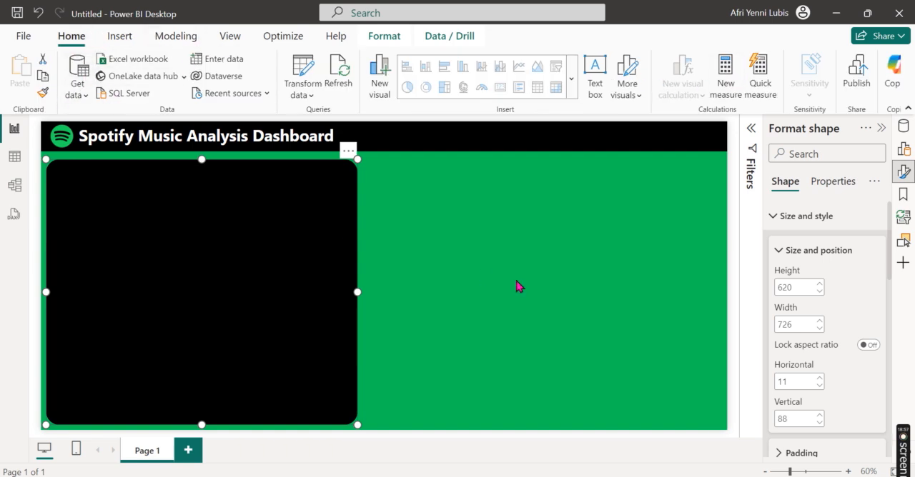
click(469, 287)
click(250, 314)
key(ctrl+c)
key(ctrl+v)
drag(282, 310, 592, 308)
drag(513, 425, 520, 263)
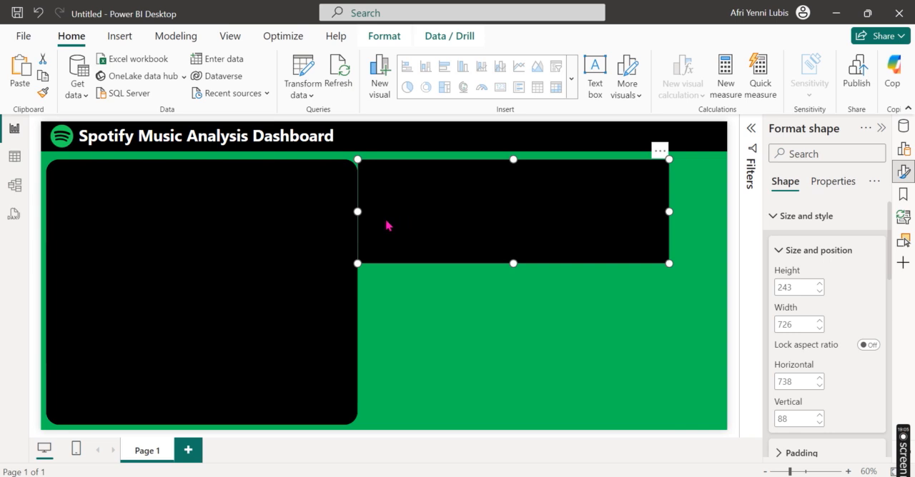
Step: Resize the copied card to about 510 wide and 271 high, leaving a narrow green gap beside the large card
click(358, 215)
drag(358, 215, 363, 209)
drag(666, 212, 582, 229)
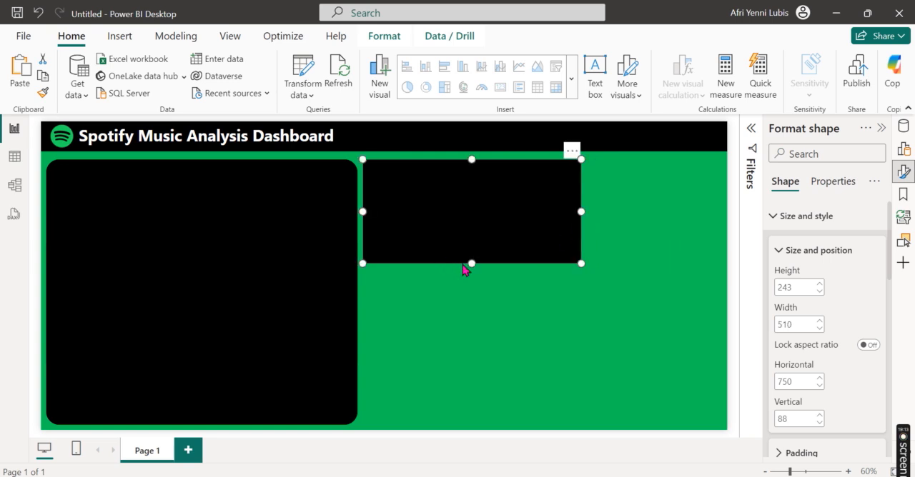
drag(472, 264, 472, 276)
Step: Duplicate the smaller card, place the copy below it, and widen the copy to about 835 so it nearly reaches the page's right edge
click(43, 76)
click(26, 71)
drag(444, 331, 443, 360)
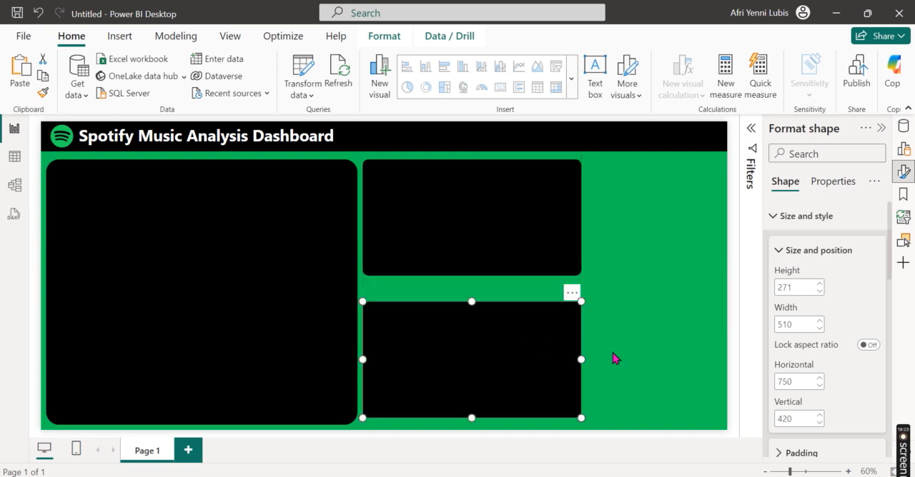
drag(581, 360, 720, 340)
Step: Narrow the gap between the two stacked cards by raising the lower card's top edge slightly and extending the upper card to about 310 high
click(486, 272)
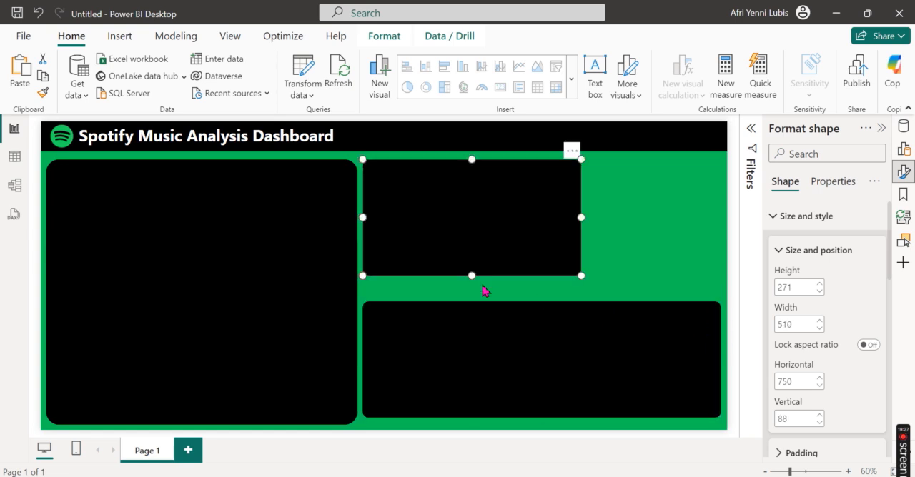
click(472, 336)
drag(541, 300, 539, 299)
click(472, 276)
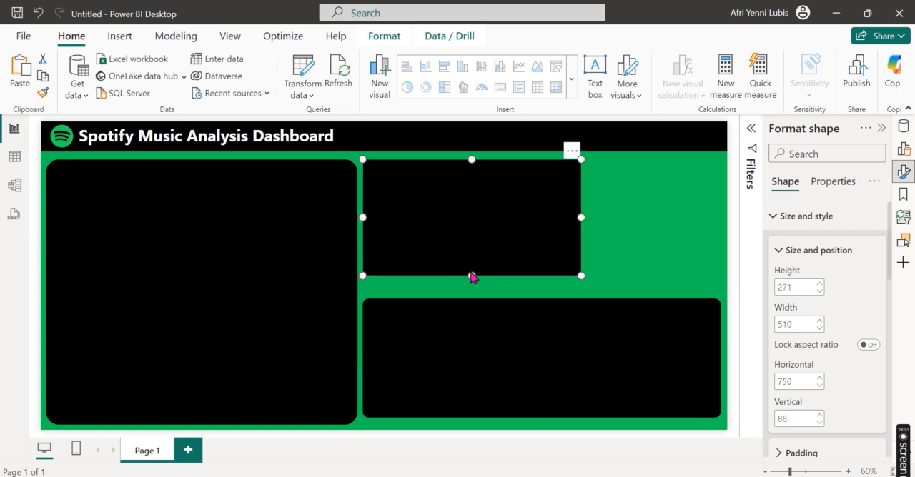
drag(472, 275, 473, 292)
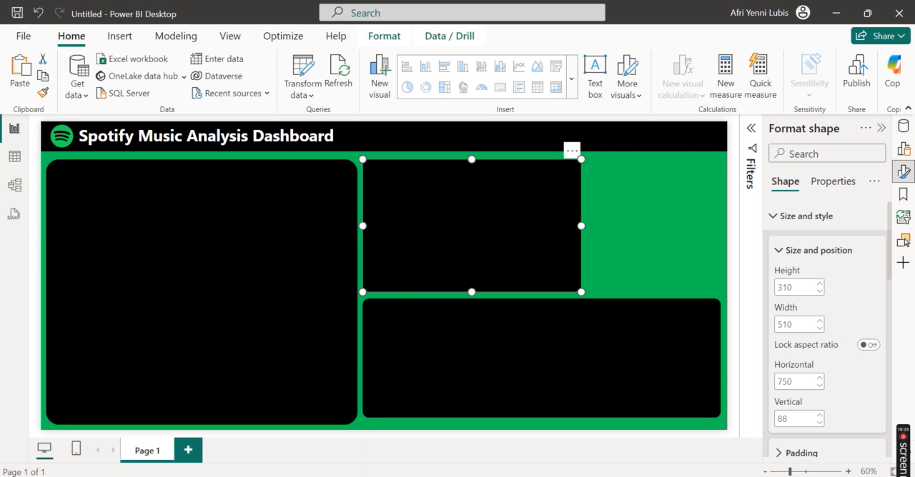
Step: Extend the lower wide card to about 295 high so its bottom edge aligns with the large left card
mouse_move(372, 476)
click(678, 259)
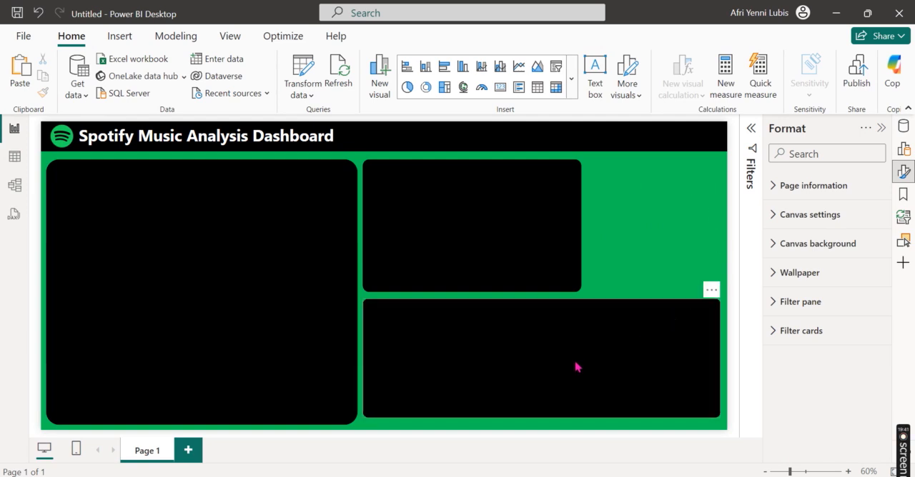
click(541, 417)
drag(542, 423, 541, 430)
drag(551, 391, 552, 390)
Step: Duplicate the upper middle card, place the copy to its right, and narrow it to about 311 wide to fill the remaining space
click(665, 222)
click(520, 255)
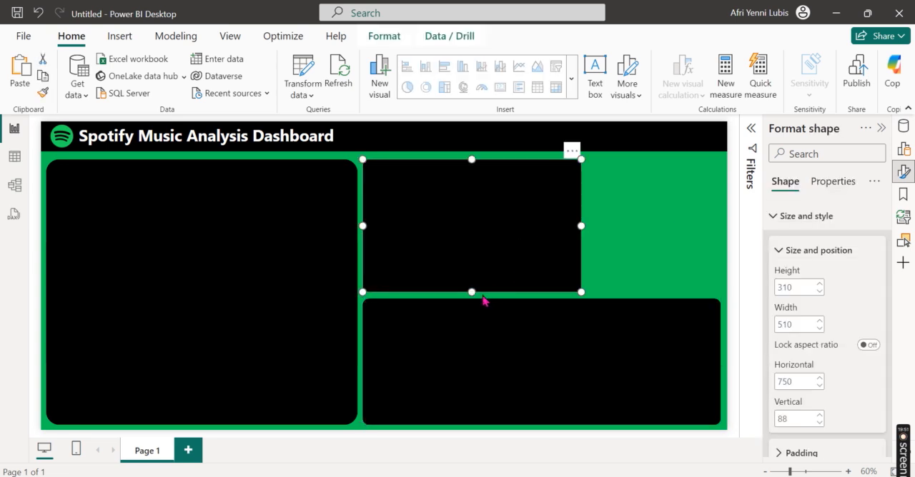
drag(471, 293, 471, 297)
click(10, 65)
drag(445, 184, 586, 188)
drag(501, 225, 586, 213)
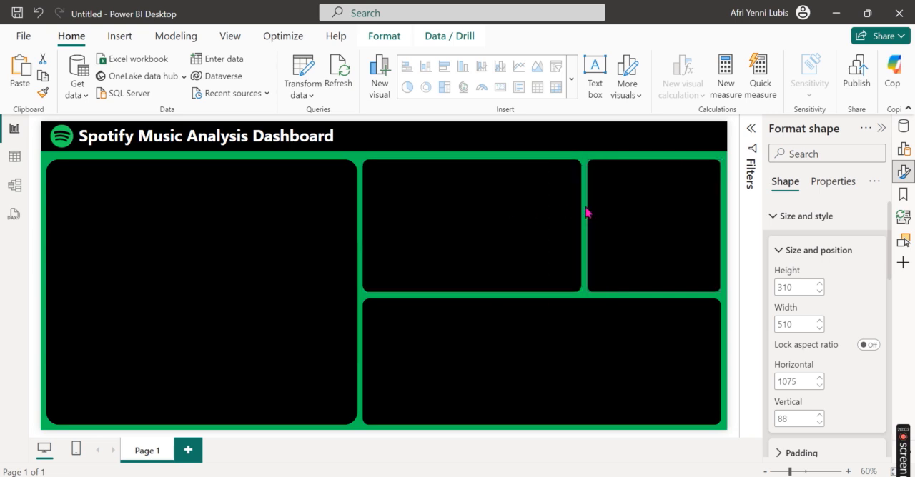
click(586, 212)
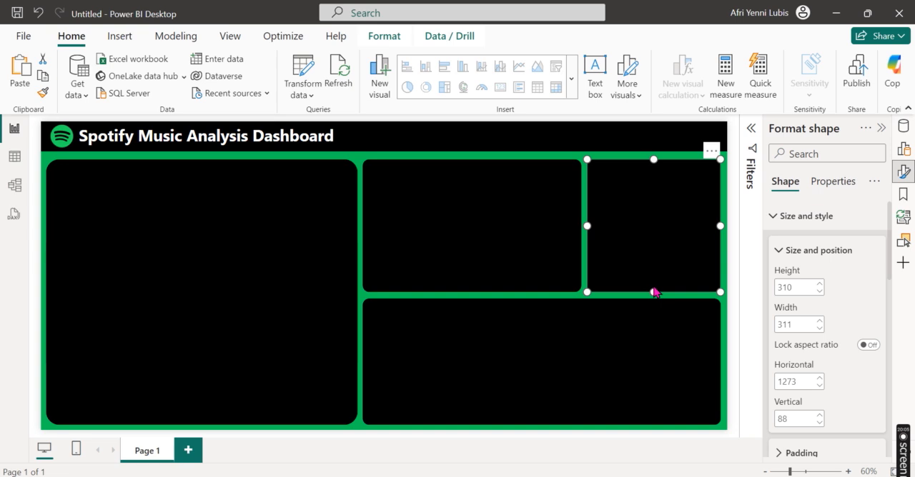
click(625, 330)
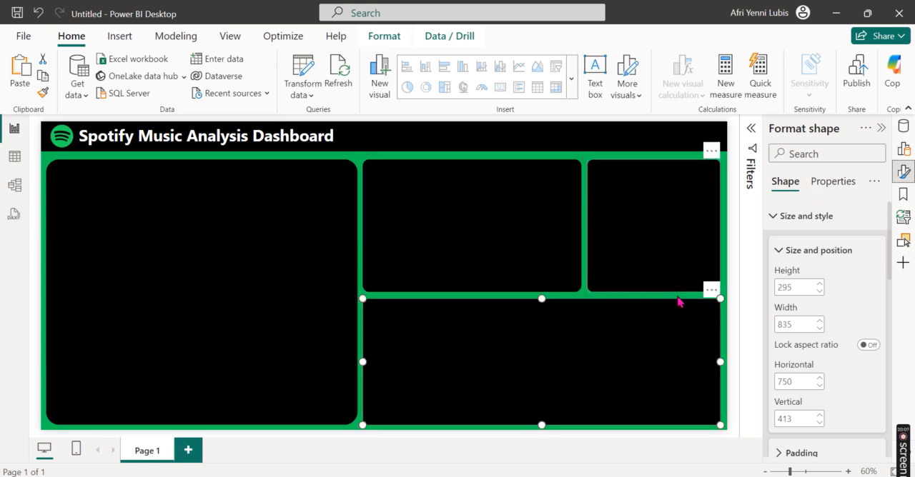
click(738, 303)
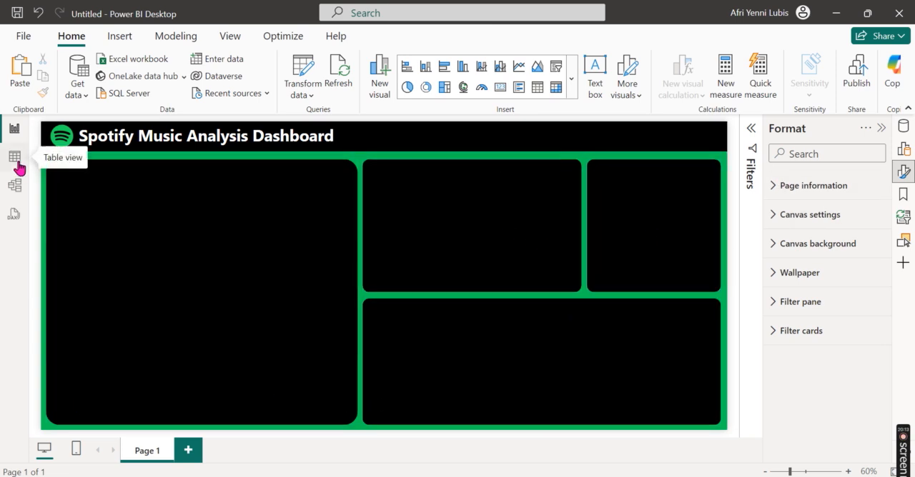
Step: Examine the arrangement of visuals in the finished spotify analysis report, and return to the untitled report
click(119, 37)
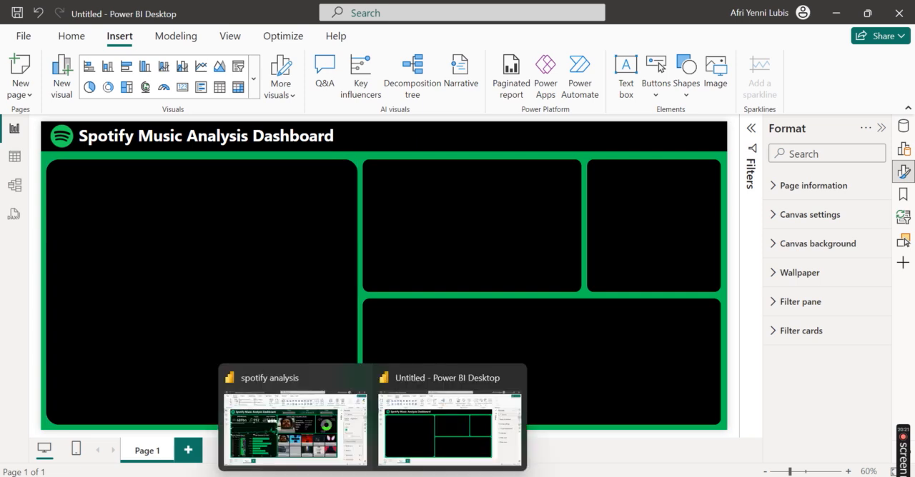
click(286, 428)
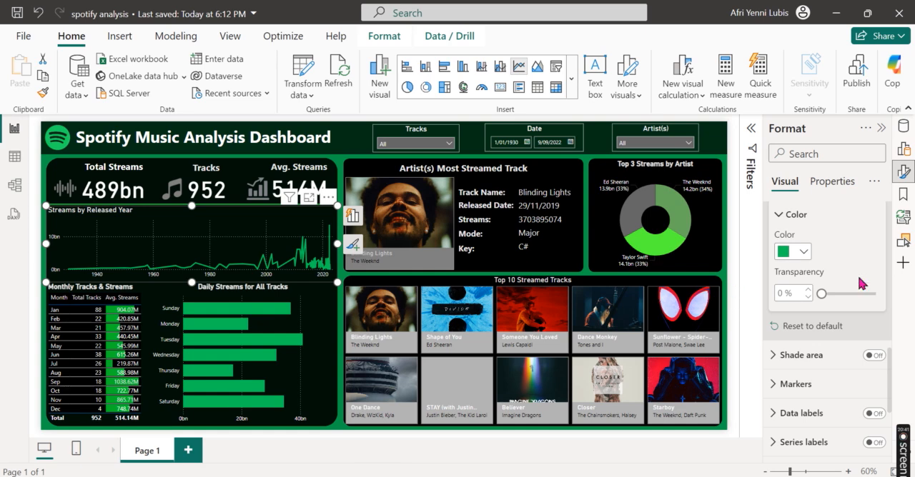
click(836, 13)
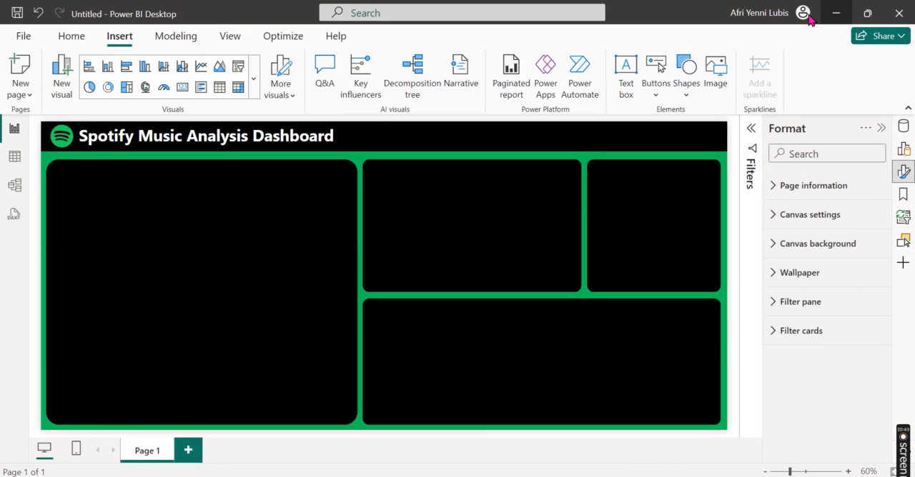
Step: Insert a line shape over the large left card and stretch its left end to the card's left edge, making it about 388 wide
click(71, 37)
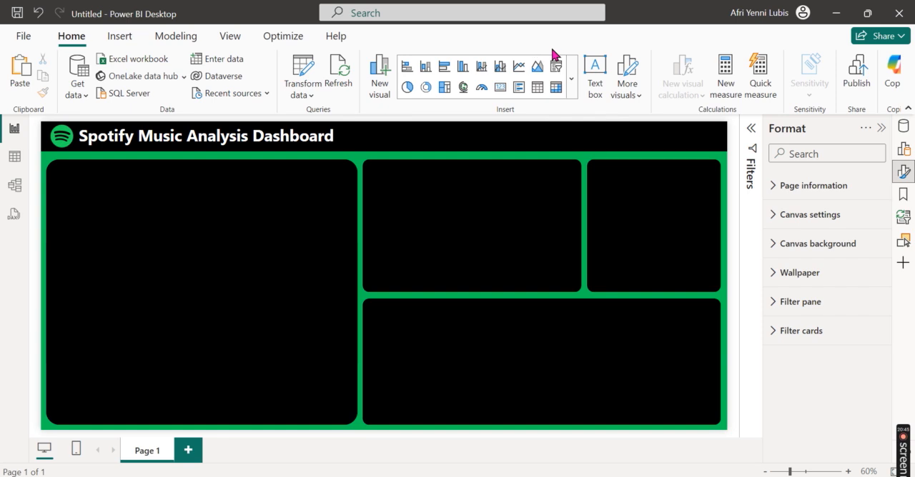
click(119, 35)
click(689, 84)
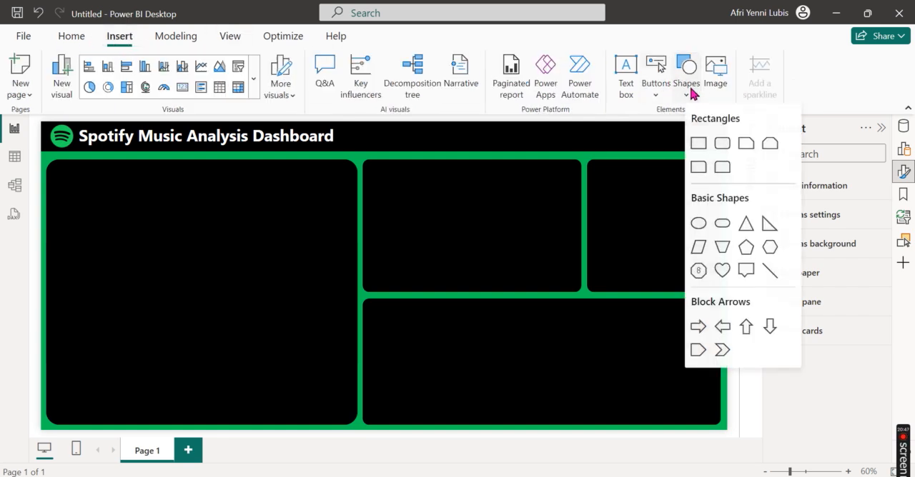
click(769, 272)
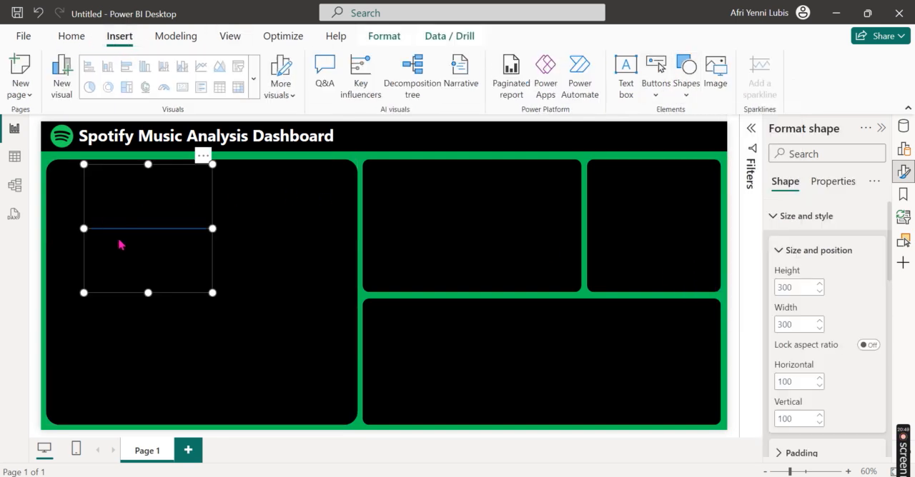
drag(84, 228, 45, 237)
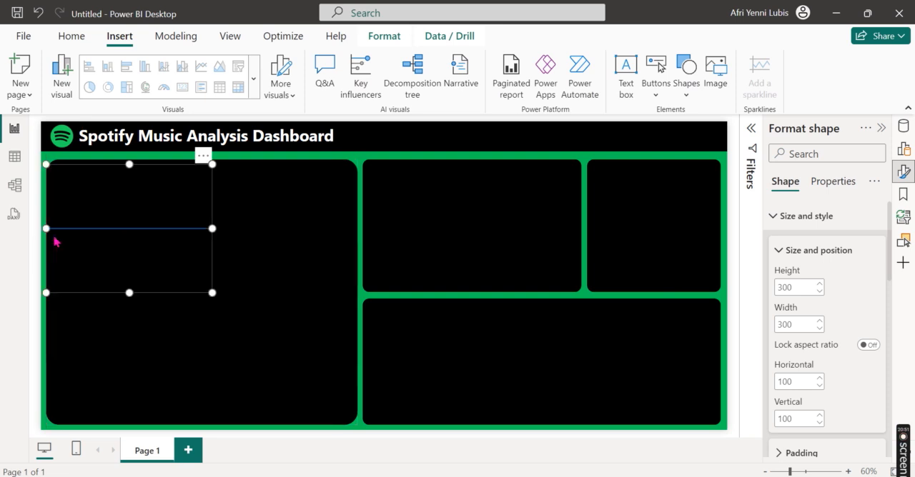
Step: Stretch the line across the full width of the large left card, about 726 wide, and reduce its height to about 188
drag(216, 232, 324, 225)
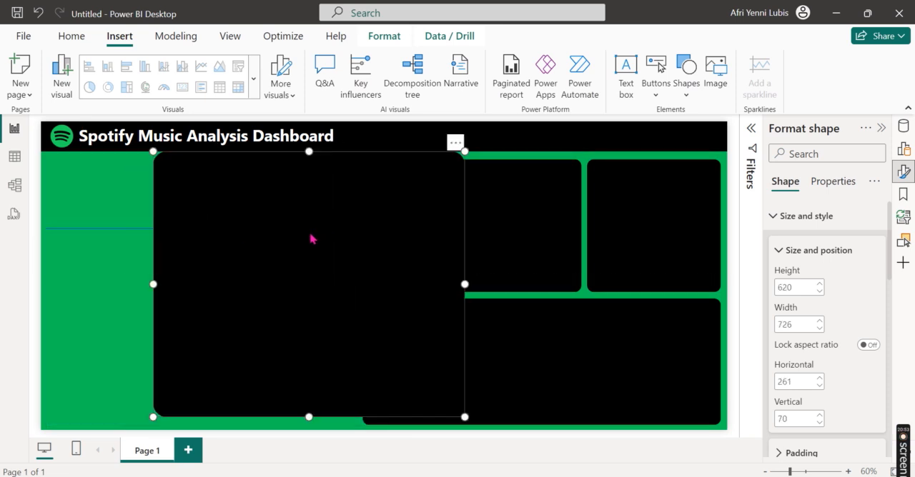
key(ctrl+z)
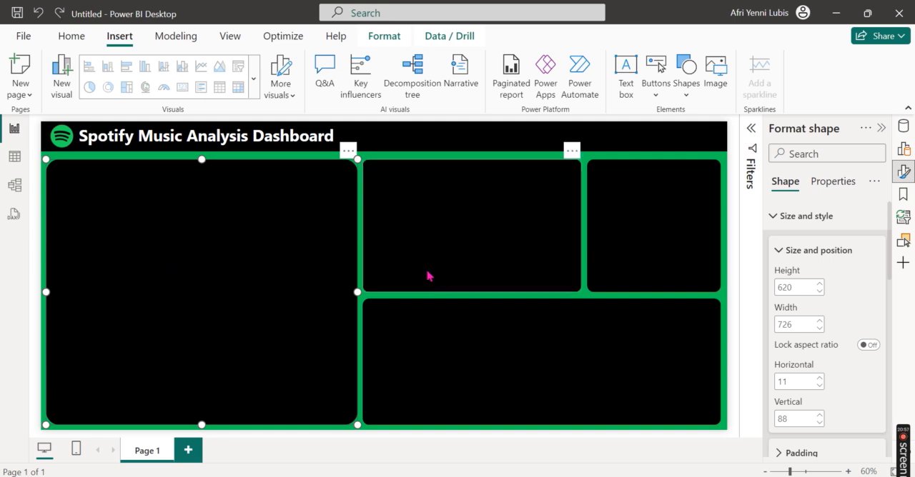
click(427, 276)
click(136, 247)
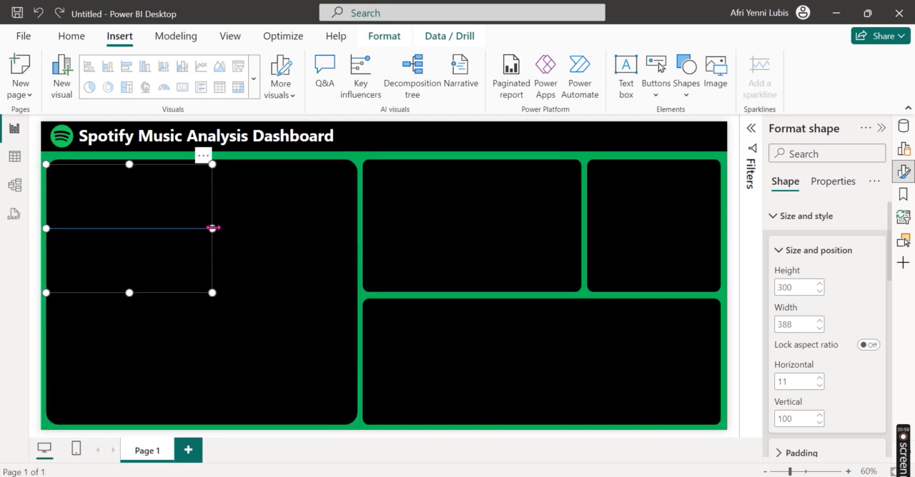
drag(213, 229, 357, 215)
drag(201, 292, 213, 249)
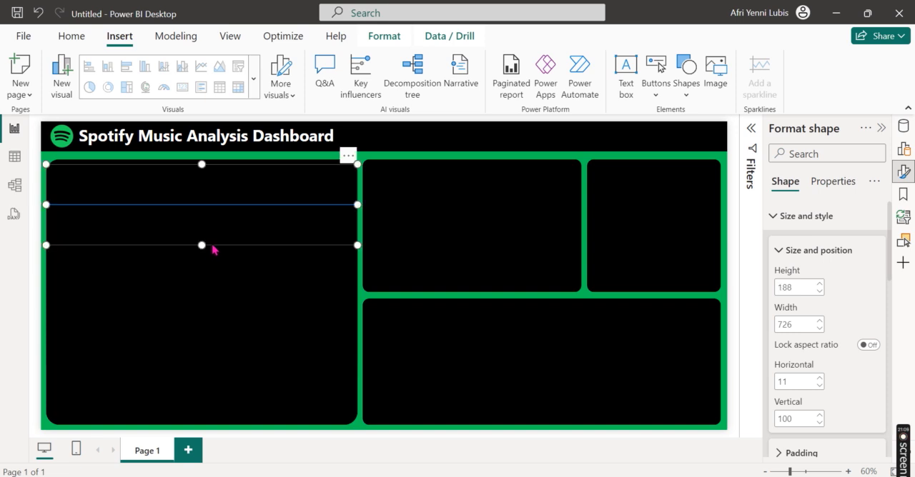
Step: Give the line in the large left card a green #02C557 border with a width of 2 px
click(774, 218)
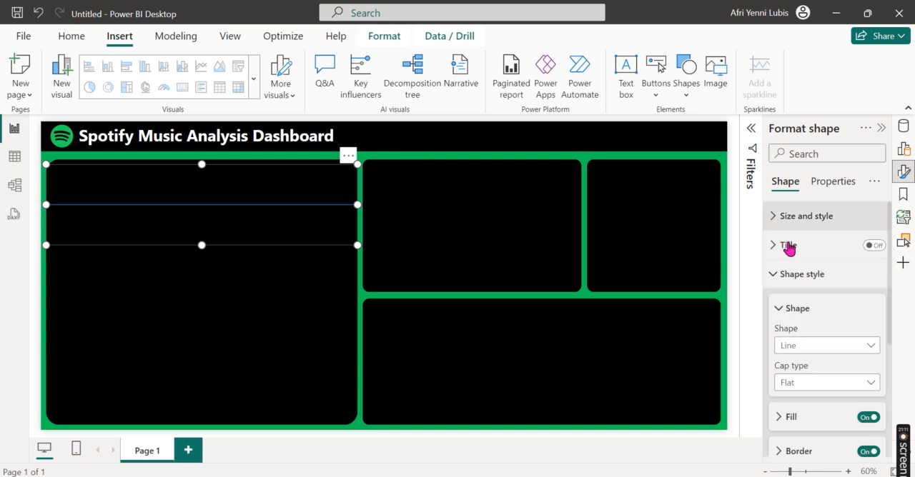
click(784, 275)
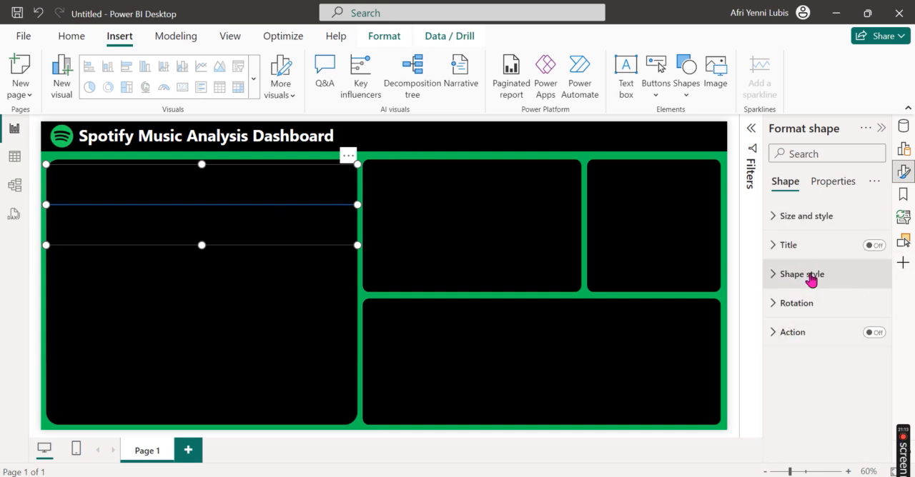
click(811, 279)
scroll(812, 306, down, 1)
scroll(811, 306, down, 1)
click(802, 314)
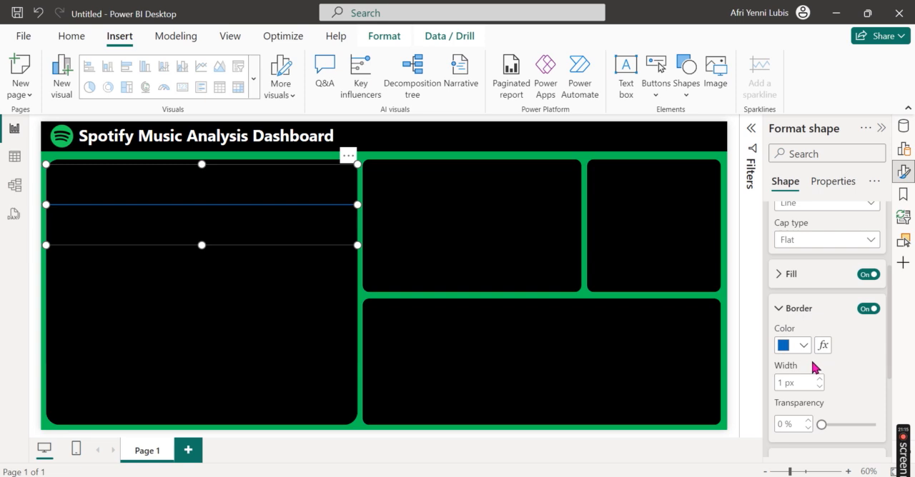
click(803, 348)
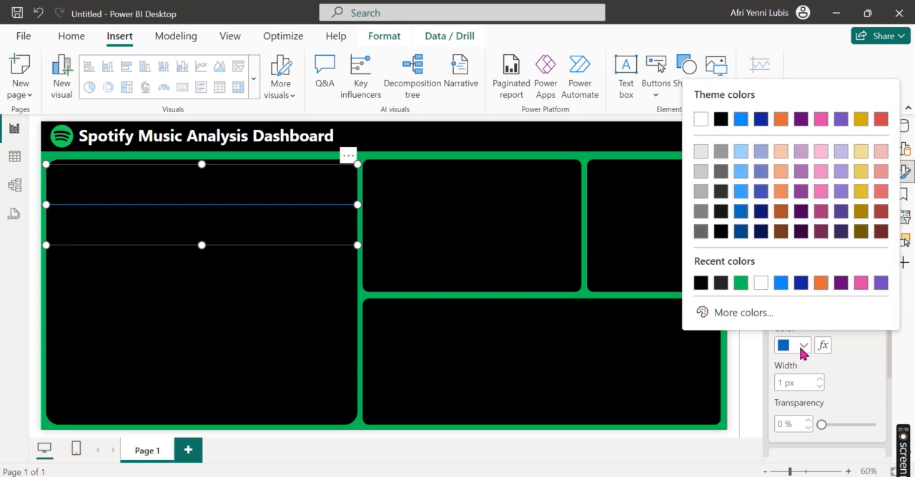
click(744, 286)
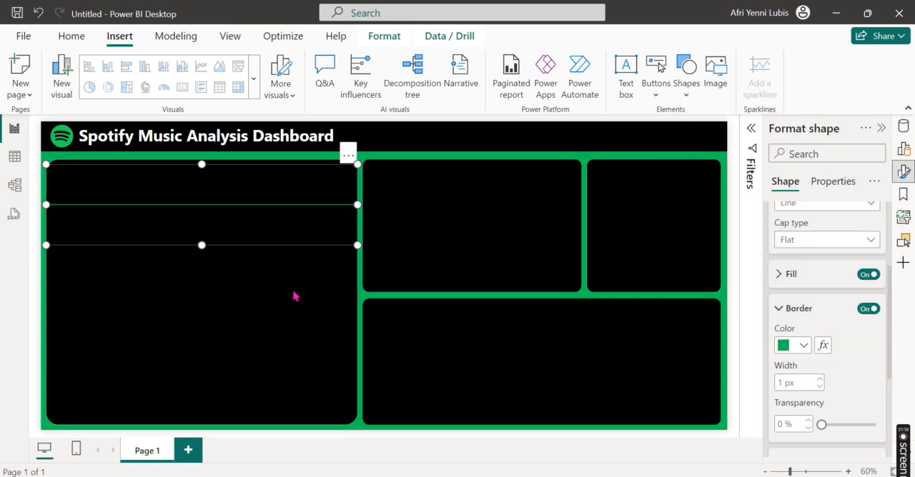
click(794, 382)
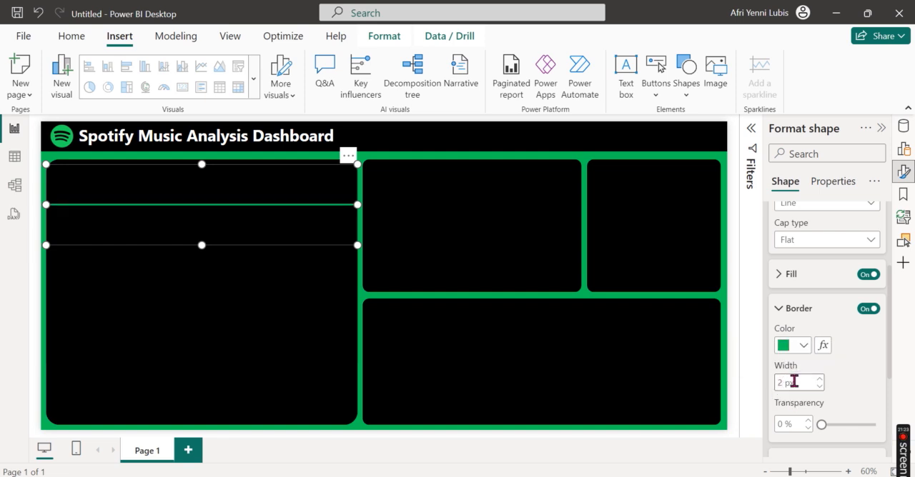
click(273, 321)
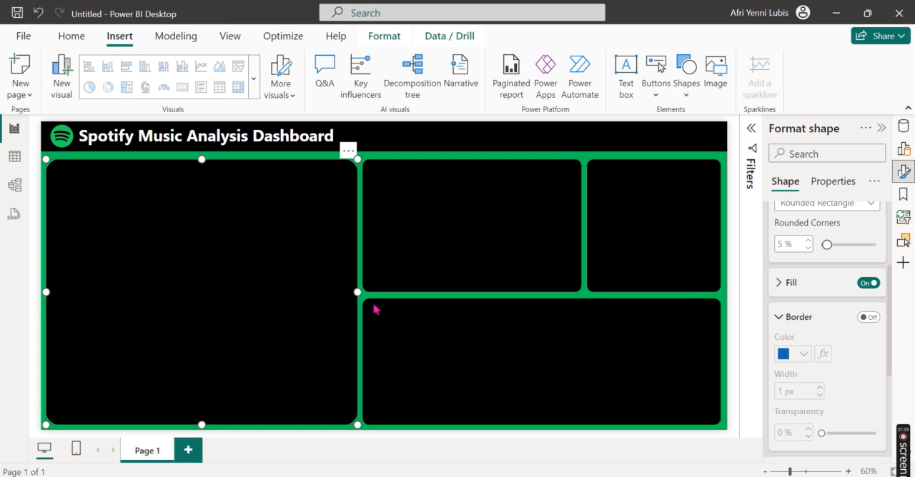
click(424, 159)
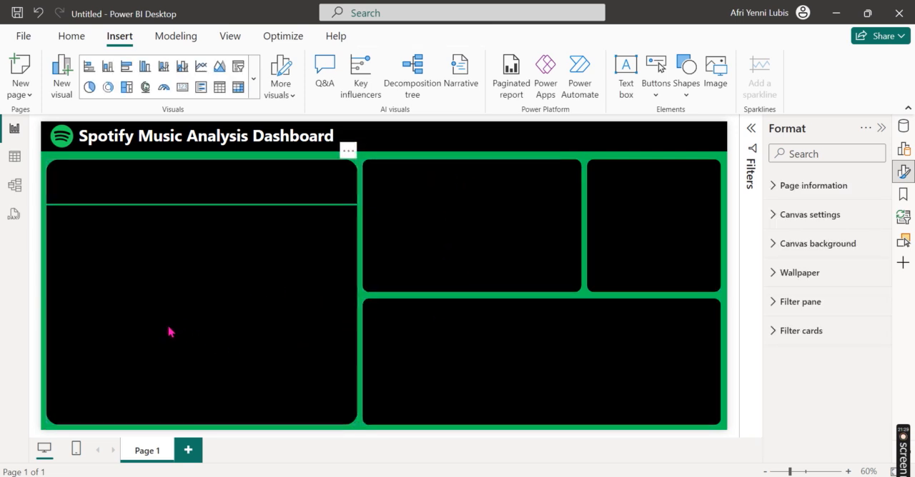
Step: Insert the image streams-removebg-preview.png, shrink it to icon size, and place it above the line at the left end of the large card
click(717, 66)
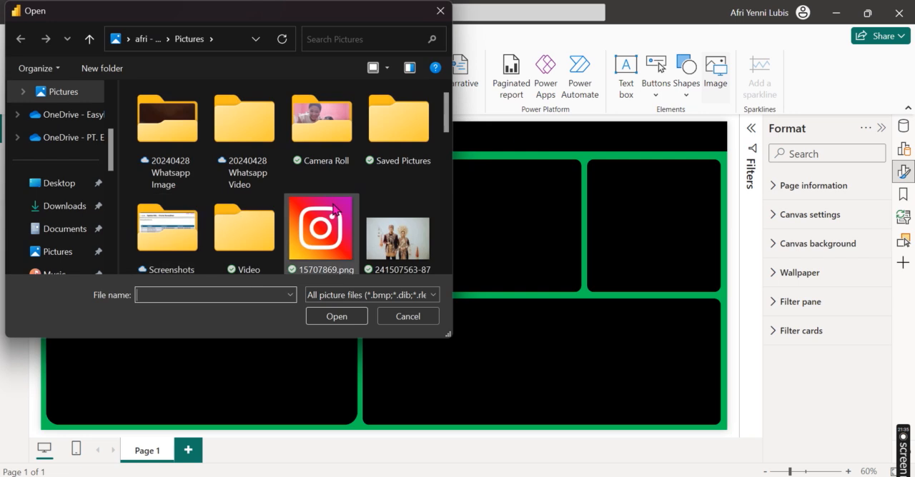
scroll(307, 250, down, 10)
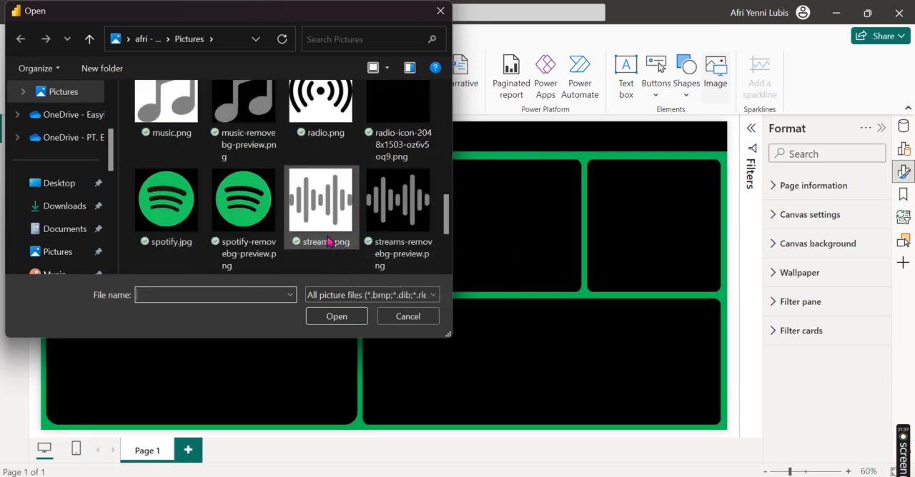
scroll(327, 241, down, 2)
click(397, 118)
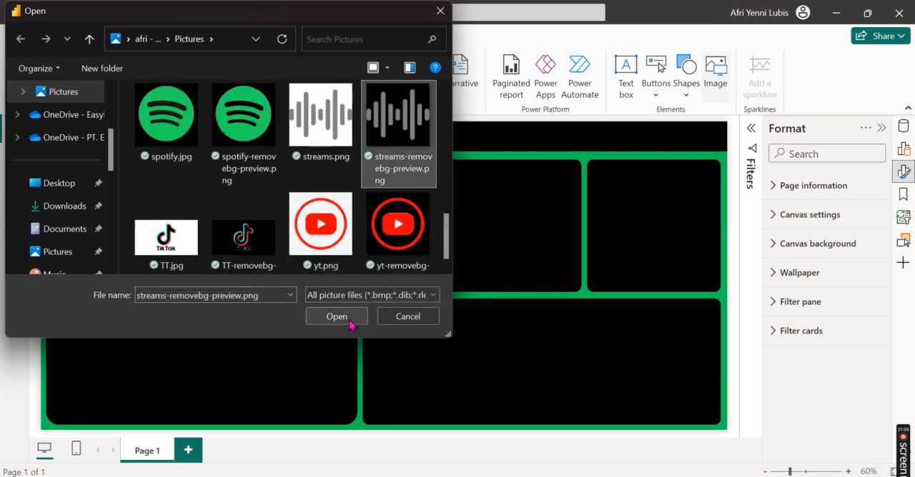
click(350, 323)
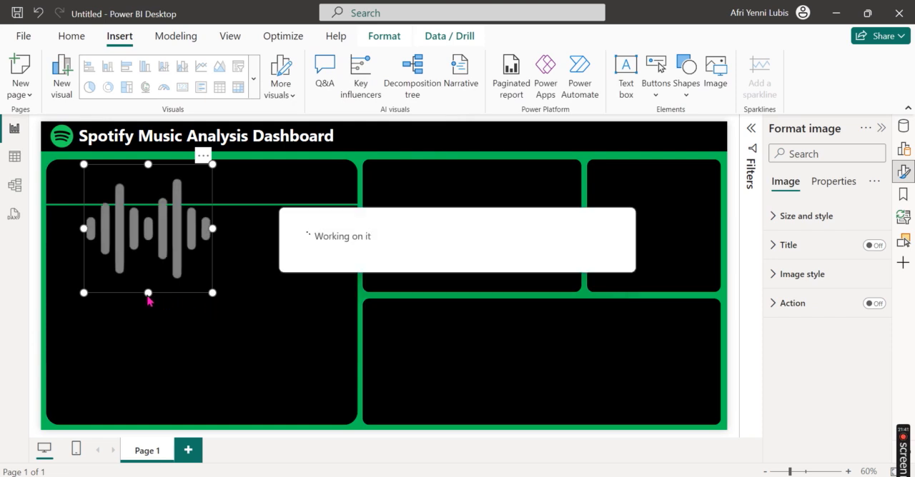
drag(212, 293, 82, 161)
click(71, 206)
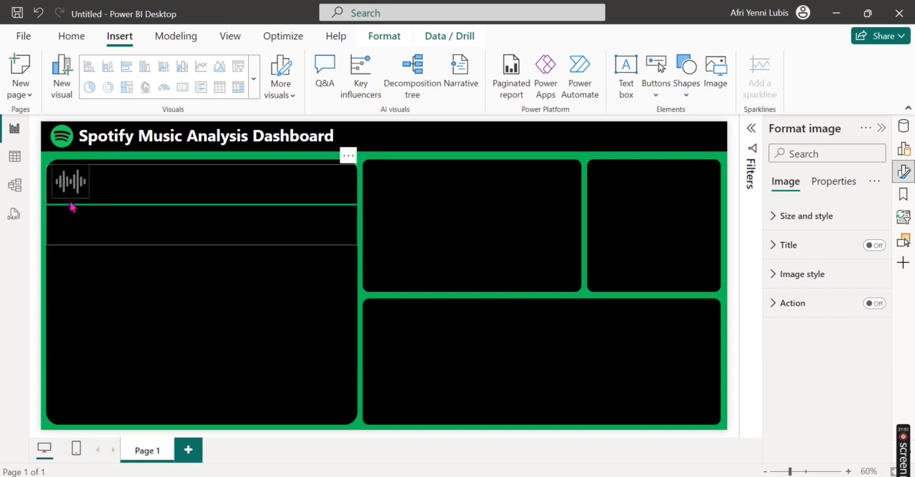
click(71, 189)
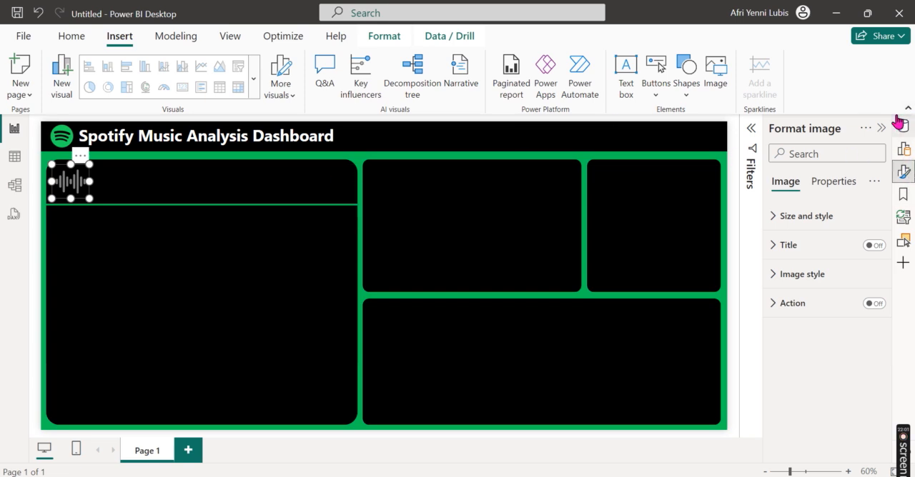
Step: Insert the image music-removebg-preview.png, shrink it to icon size, and place it above the line near the middle of the large left card
click(715, 71)
scroll(321, 214, down, 5)
scroll(329, 200, down, 2)
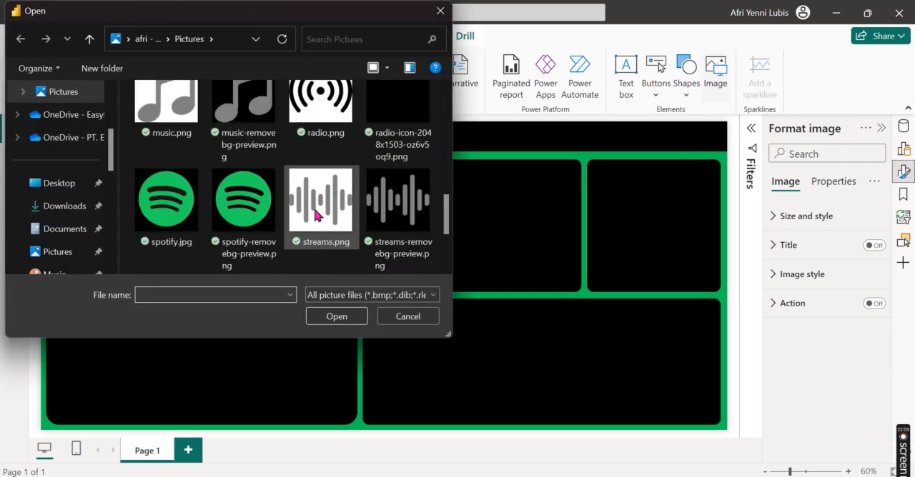
click(245, 135)
click(343, 319)
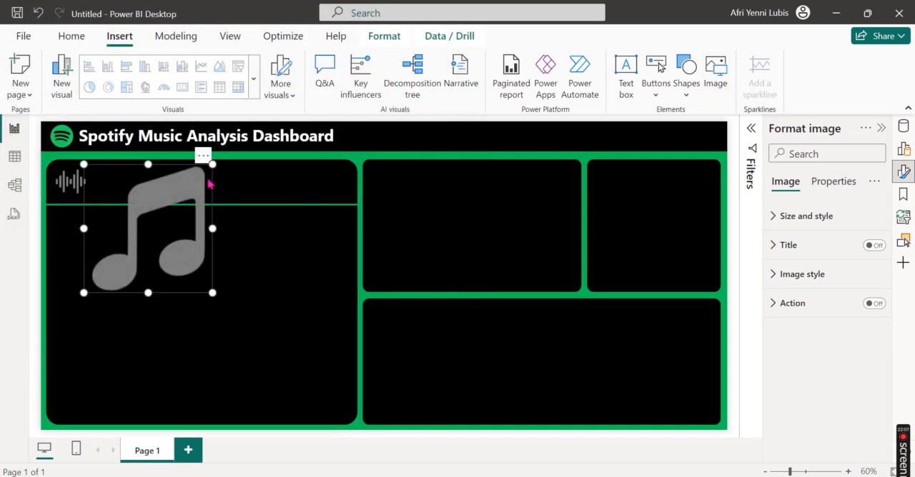
drag(211, 166, 197, 190)
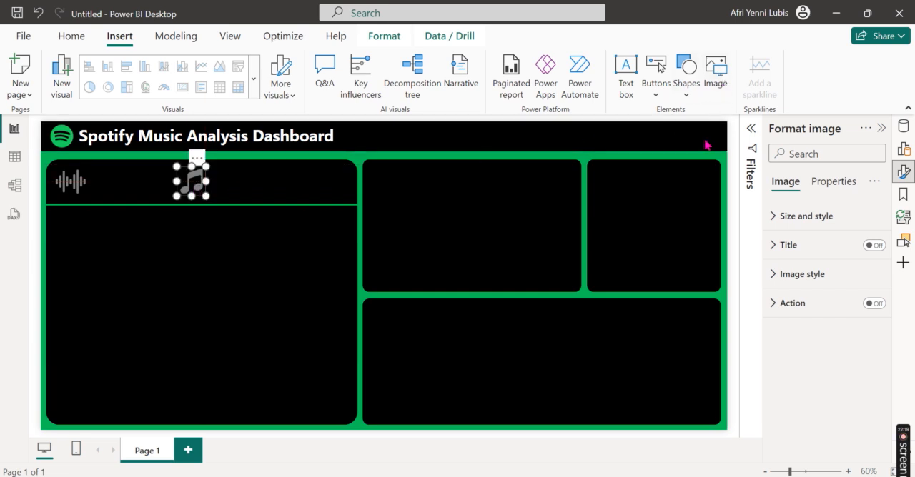
Step: Insert the image avg-removebg-preview.png, shrink it to icon size, and place it above the line, right of the music icon
click(716, 72)
scroll(293, 214, down, 10)
scroll(293, 243, up, 5)
click(320, 252)
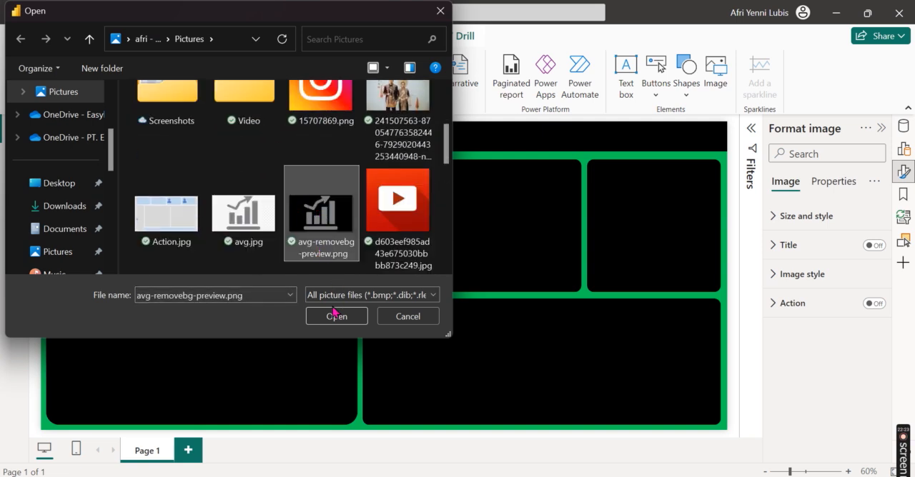
click(336, 316)
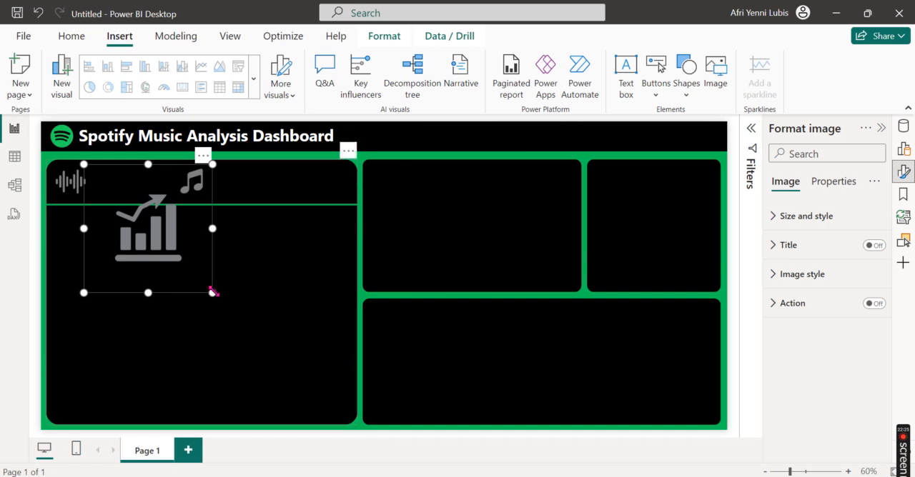
drag(212, 293, 272, 191)
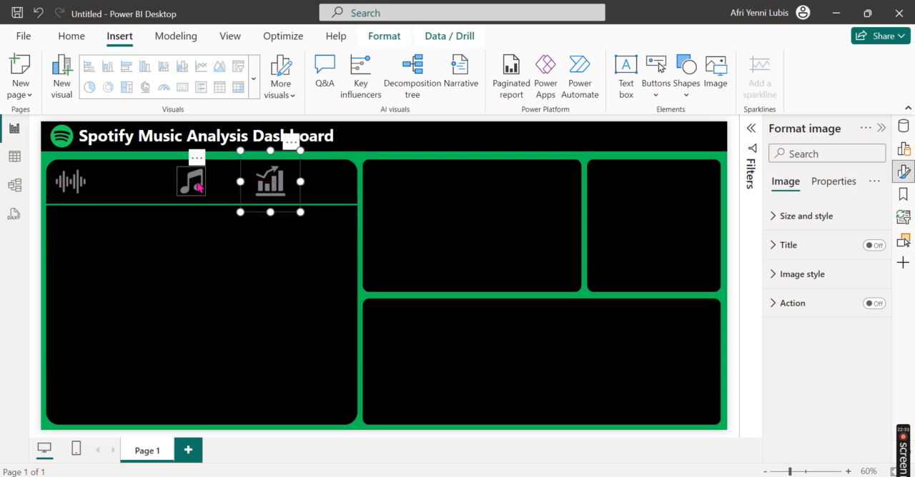
Step: Fine-tune the spacing of the icons above the line, shifting the music note slightly left and the chart icon slightly right
click(183, 187)
drag(183, 187, 189, 188)
drag(286, 200, 302, 196)
click(904, 174)
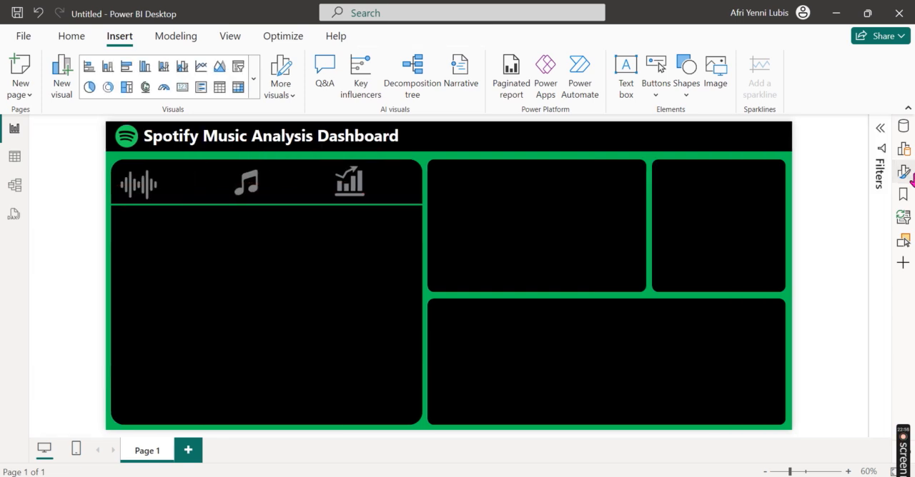
Step: Add a card visual to the large left card and lower its top edge so it sits below the green line
click(902, 150)
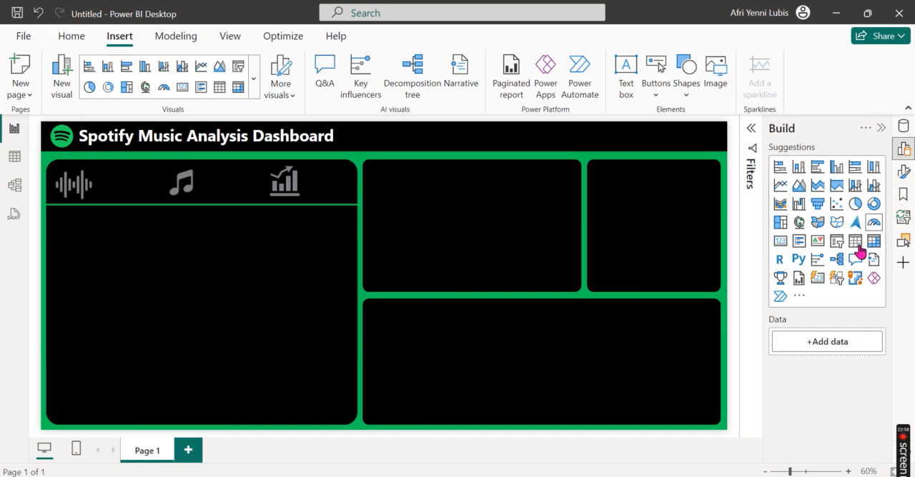
click(779, 241)
mouse_move(202, 186)
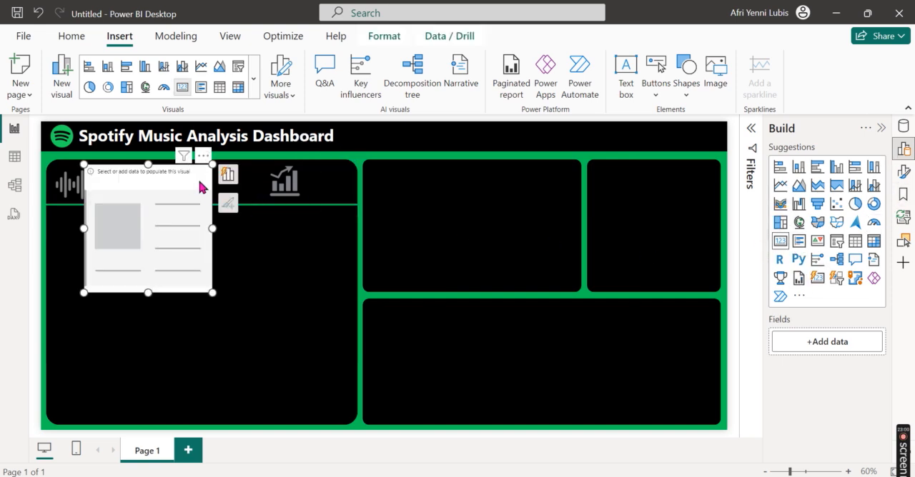
drag(151, 166, 148, 220)
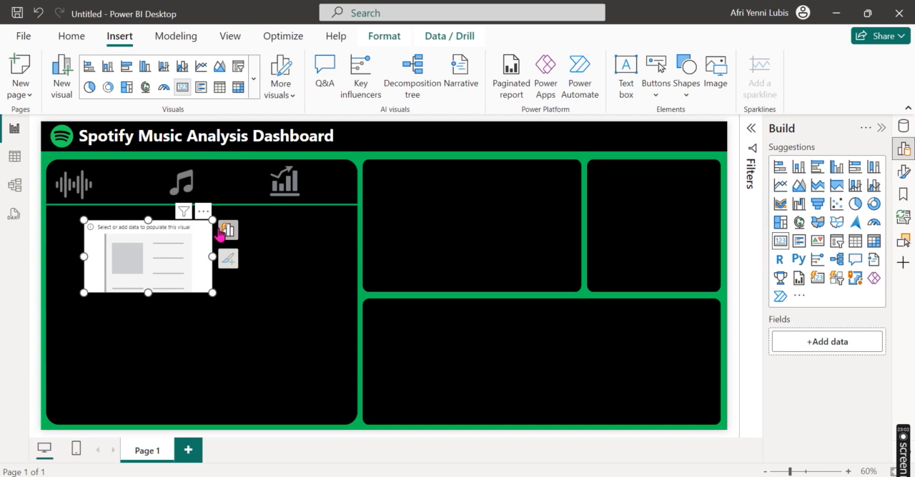
Step: Populate the card visual with the streams field from the Spotify Most Streamed Songs table
click(224, 230)
click(329, 280)
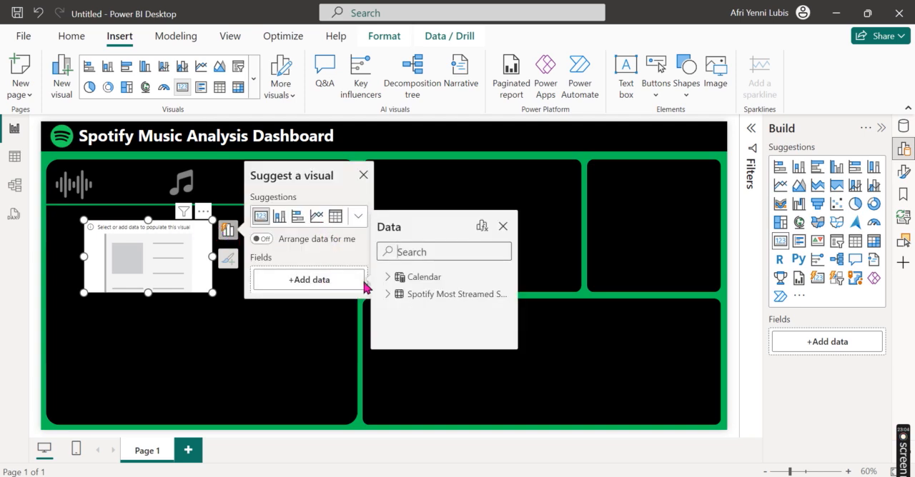
click(395, 293)
scroll(435, 316, down, 10)
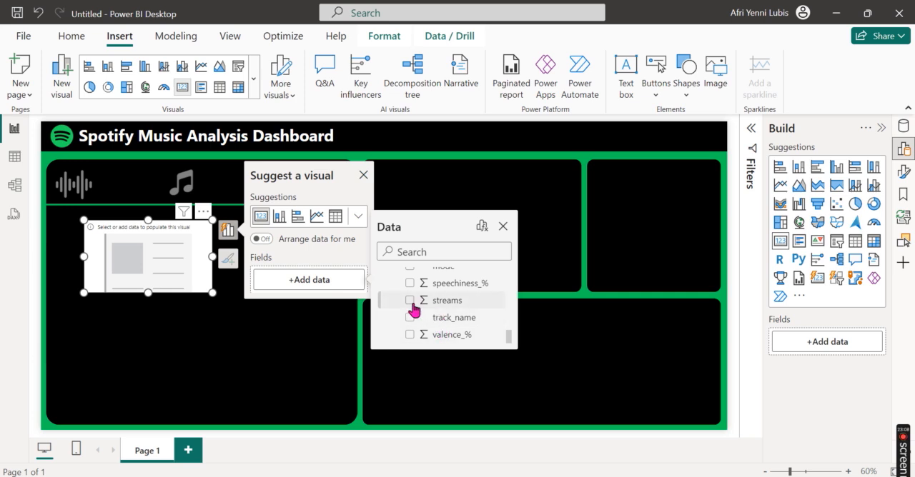
click(410, 301)
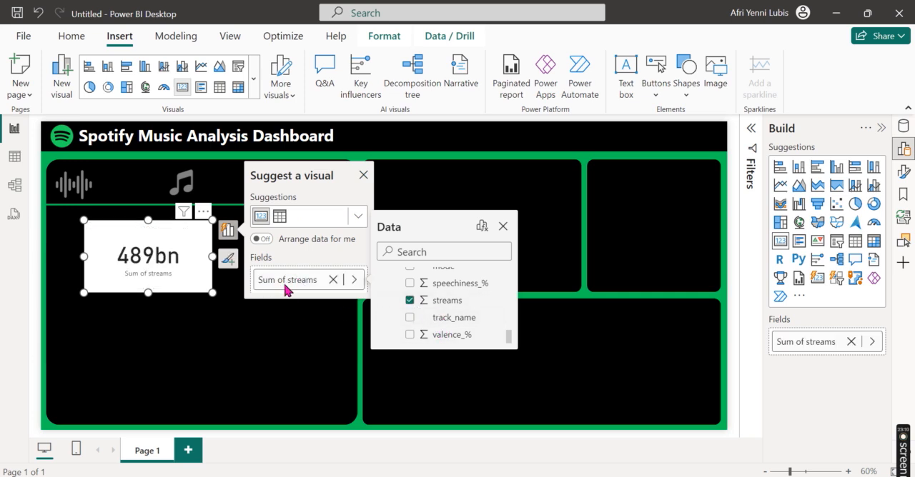
click(363, 175)
Step: Move the streams card visual slightly down and right, and turn off its category label
click(903, 149)
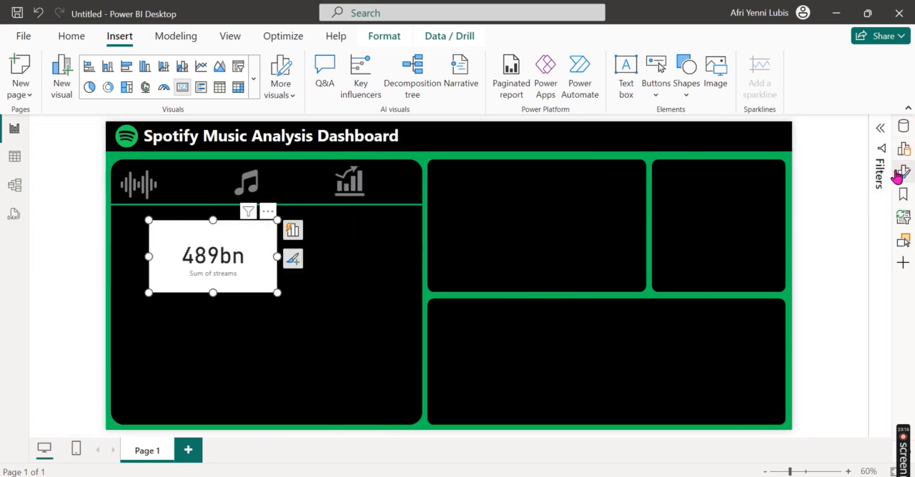
mouse_move(259, 276)
mouse_down()
mouse_move(247, 250)
mouse_move(255, 283)
mouse_move(271, 281)
mouse_up()
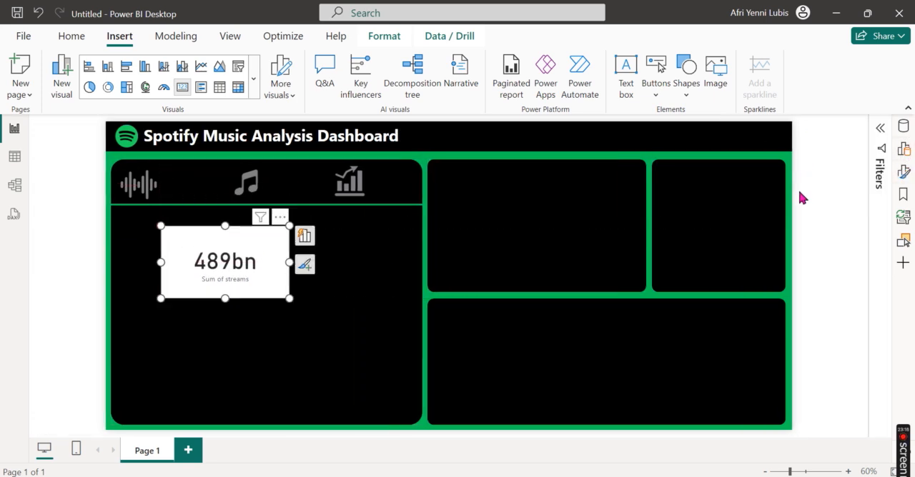
click(903, 172)
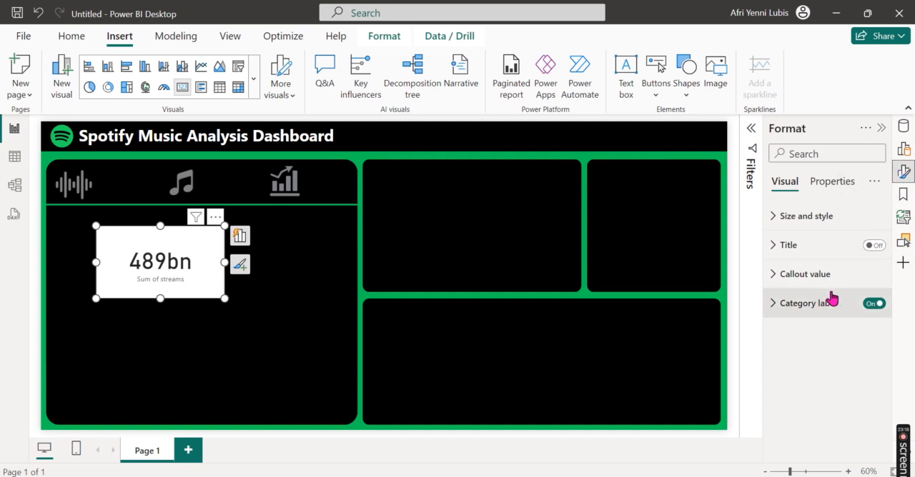
click(876, 307)
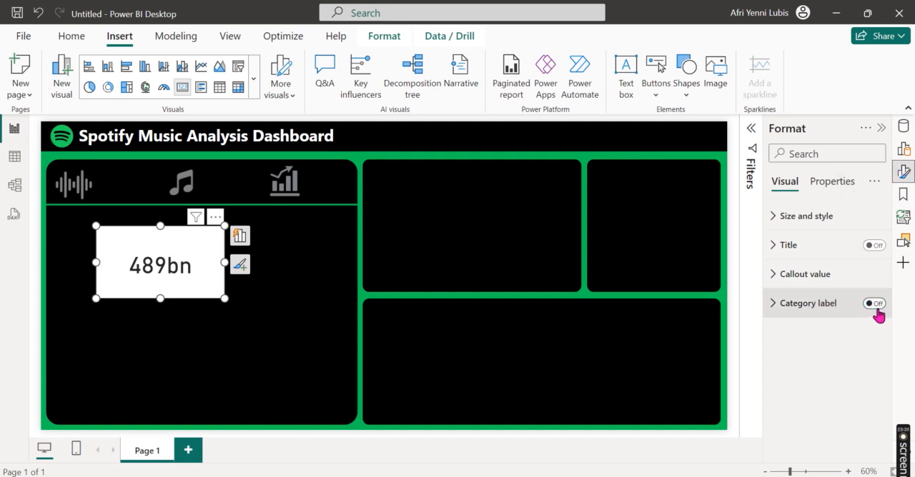
Step: Make the streams card's callout value bold and white
click(814, 279)
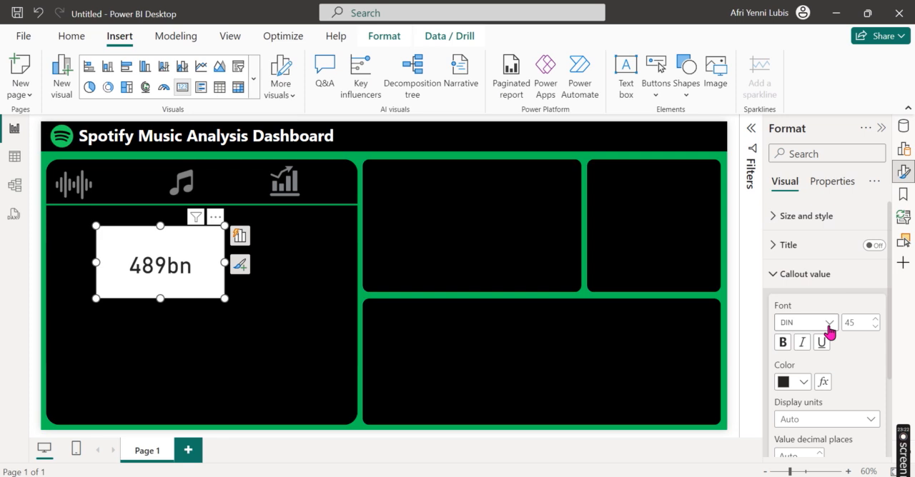
click(815, 279)
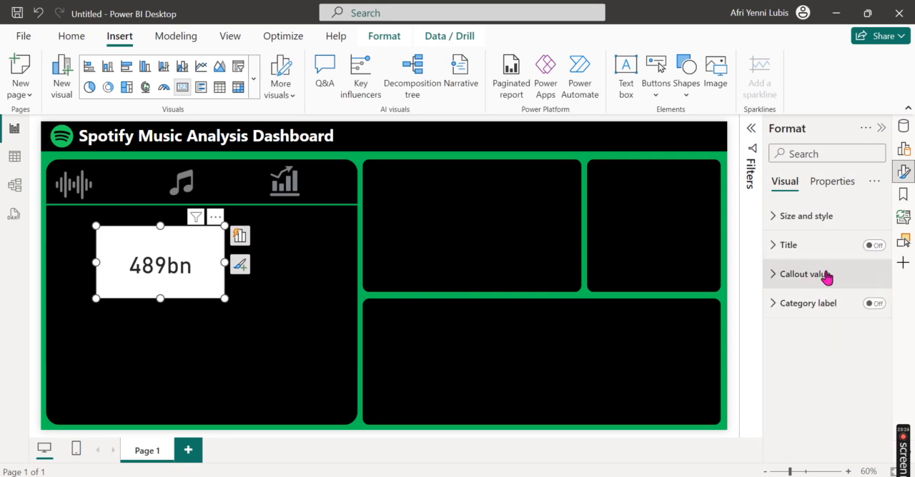
click(825, 278)
click(804, 384)
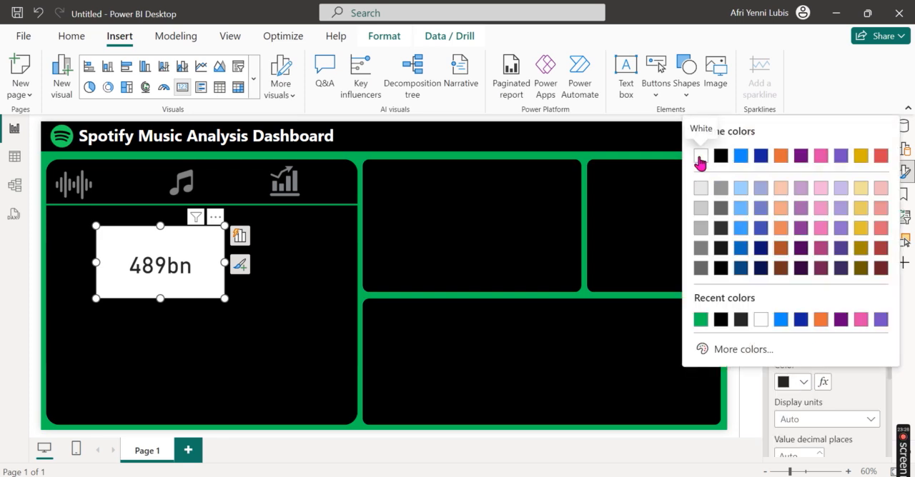
click(700, 156)
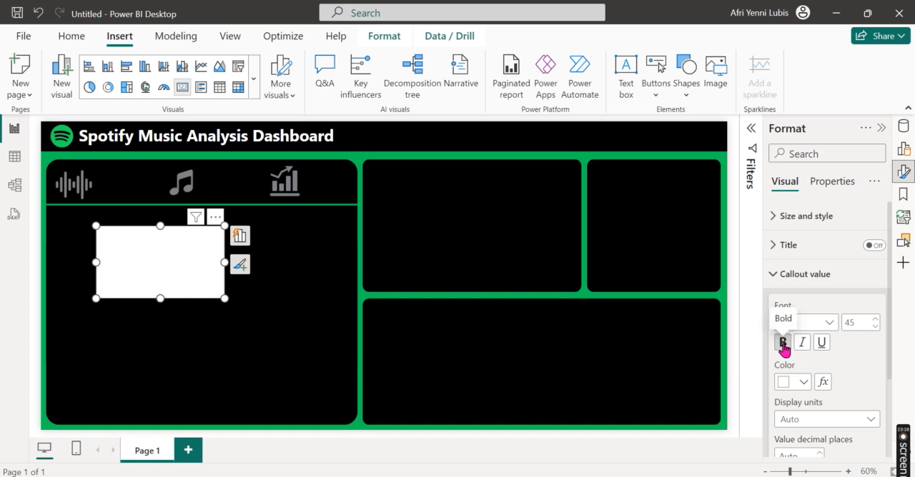
click(804, 273)
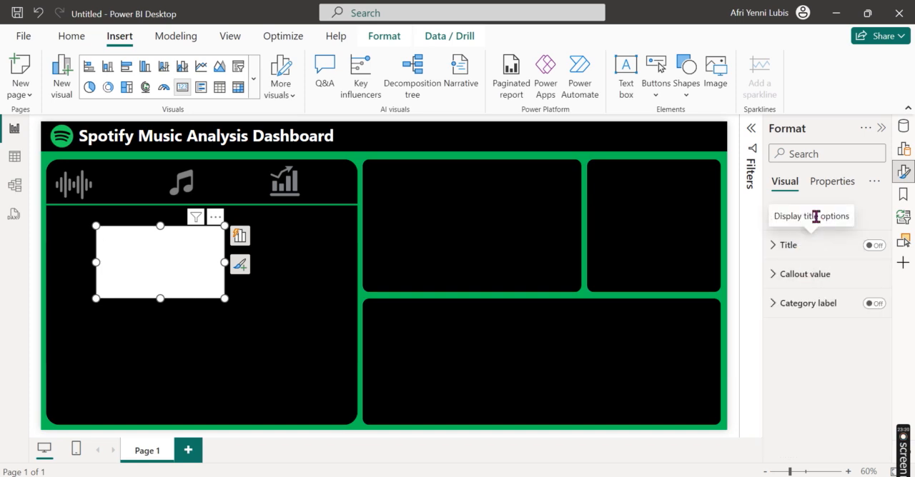
click(873, 245)
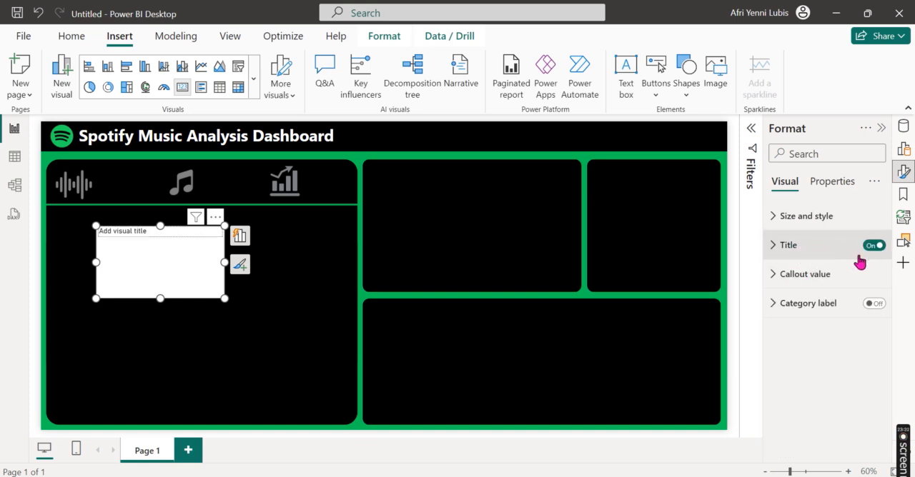
click(820, 256)
click(829, 317)
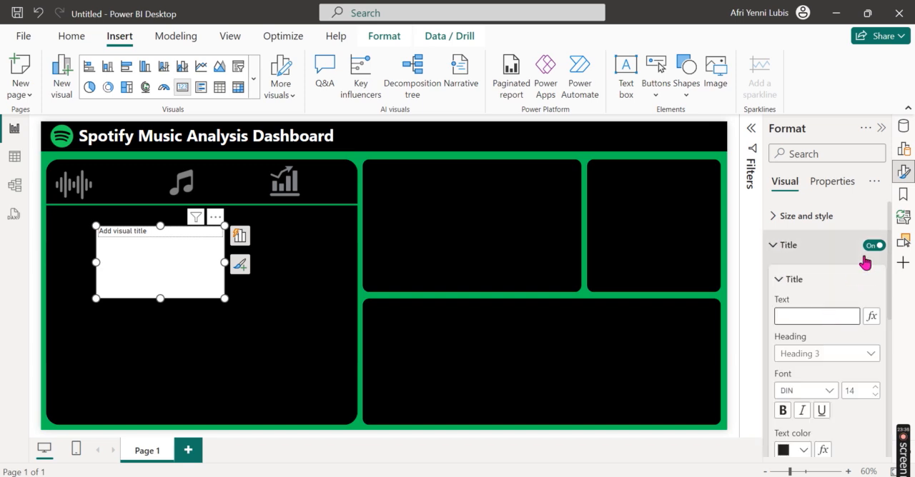
click(877, 246)
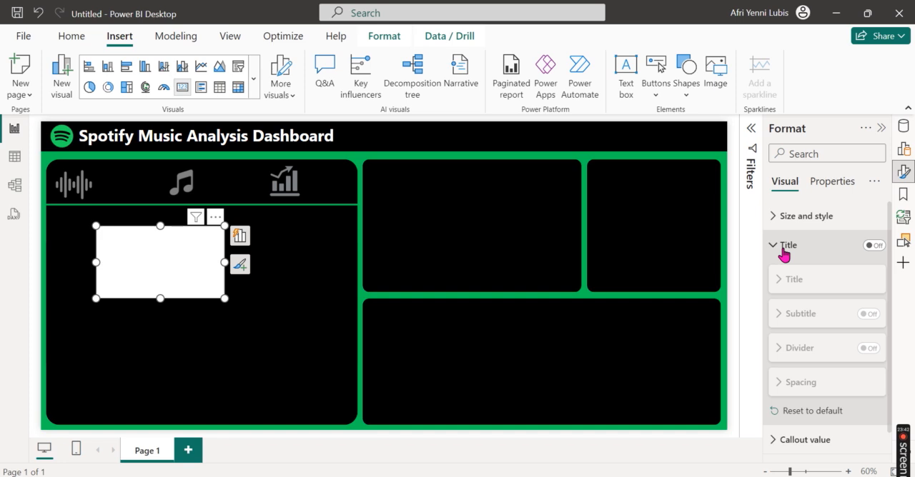
Step: Turn off the background of the streams card
click(803, 218)
scroll(824, 357, down, 3)
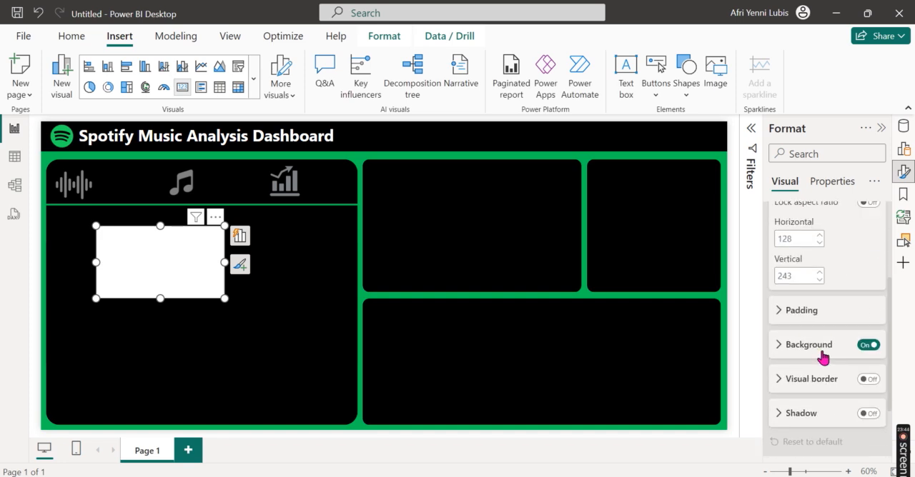
click(869, 346)
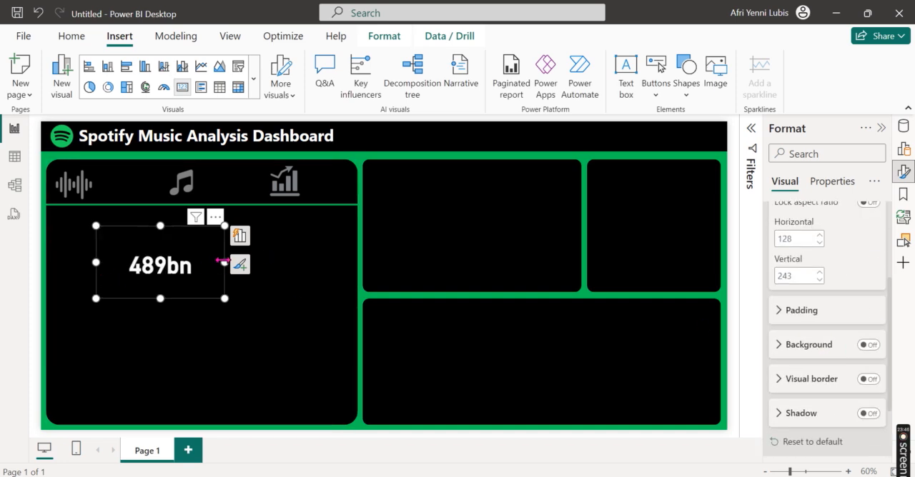
Step: Shrink the streams card tightly around its value and place it beside the sound wave icon above the green line
drag(224, 262, 165, 265)
drag(130, 299, 133, 266)
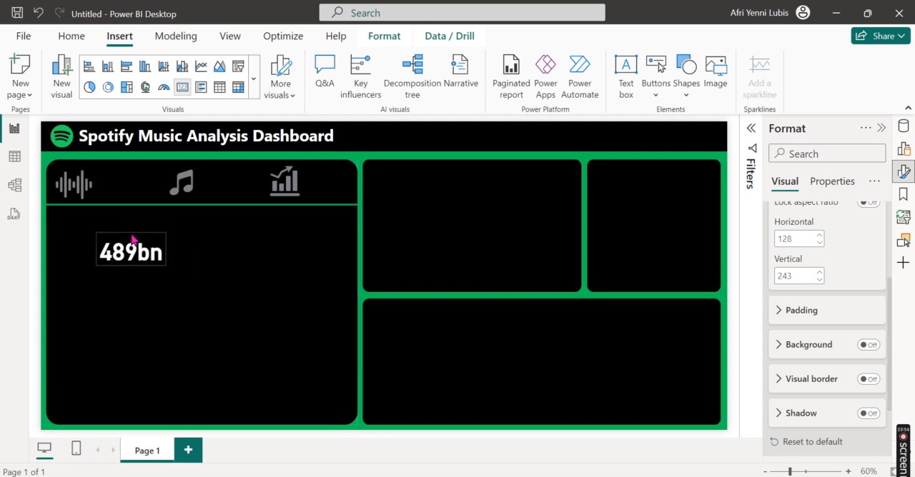
drag(156, 229, 153, 165)
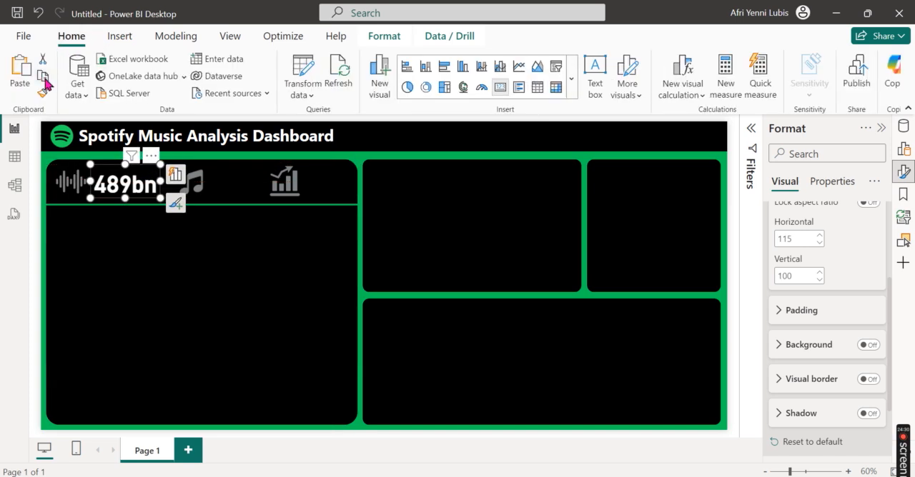
Step: Duplicate the streams card and place the copy in the empty area below the green line
click(44, 77)
click(28, 68)
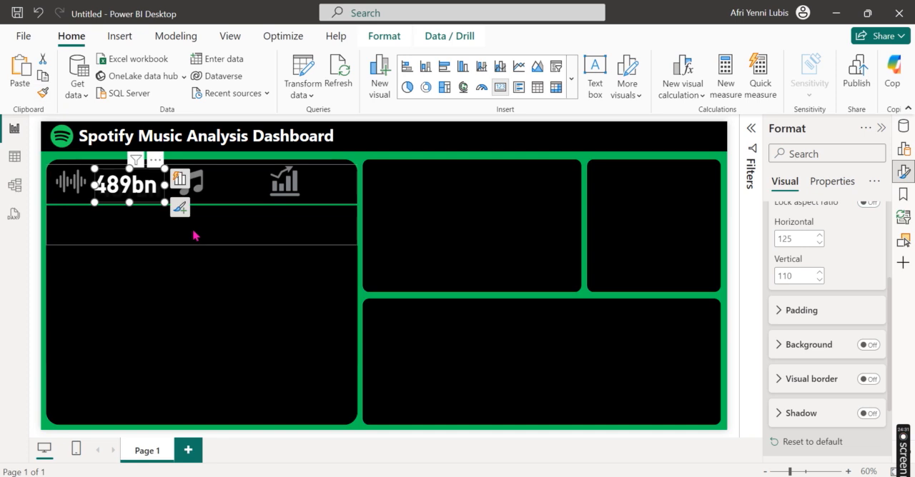
drag(152, 205, 226, 283)
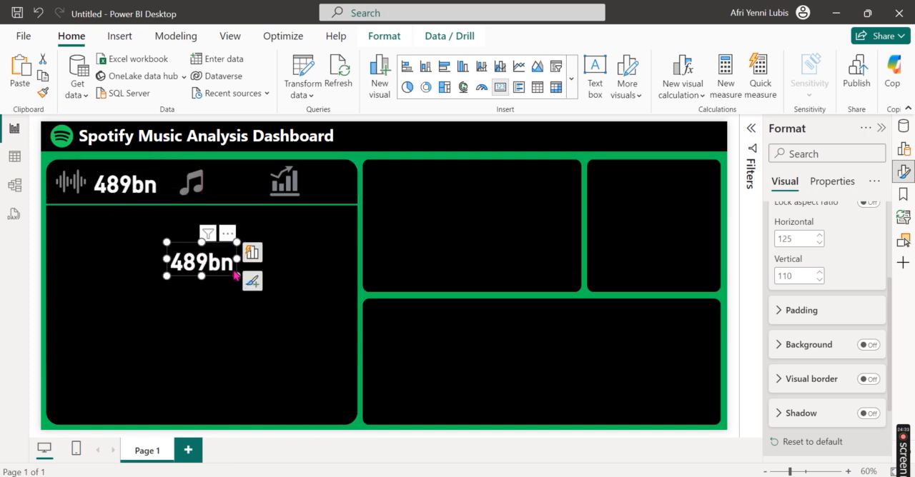
Step: Switch the copied card's field to track_name with the Count summarization
click(315, 309)
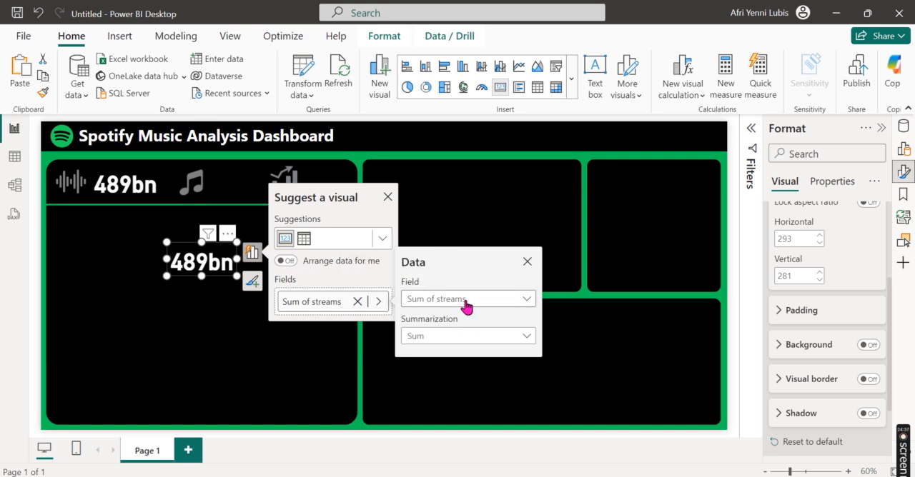
click(461, 300)
scroll(472, 238, down, 5)
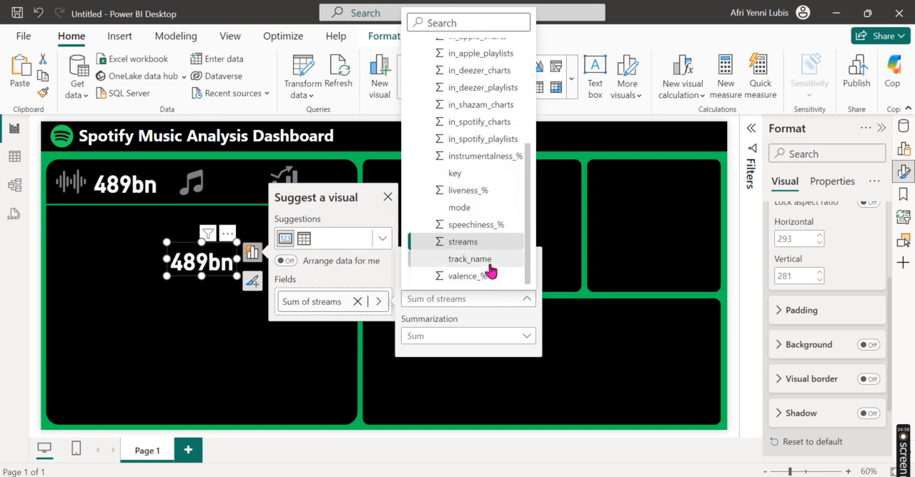
click(486, 260)
click(376, 302)
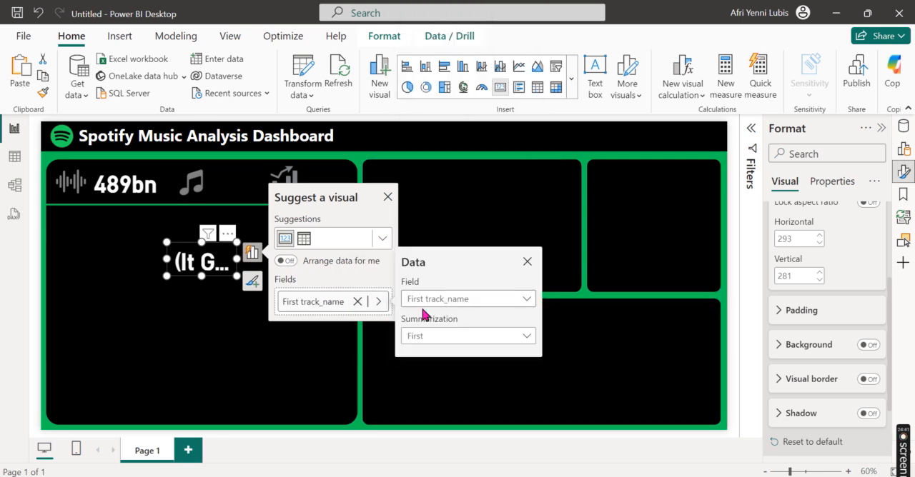
click(474, 336)
click(469, 425)
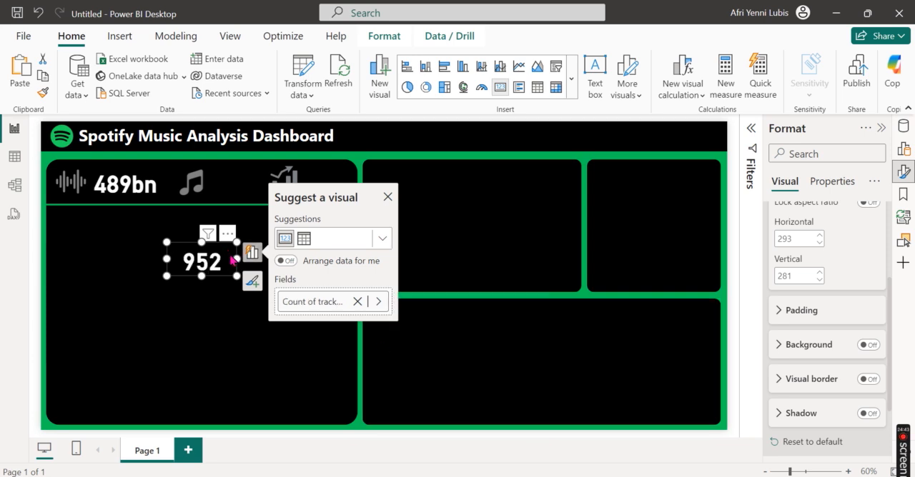
Step: Place the track count card beside the music note icon above the green line
drag(233, 261, 245, 161)
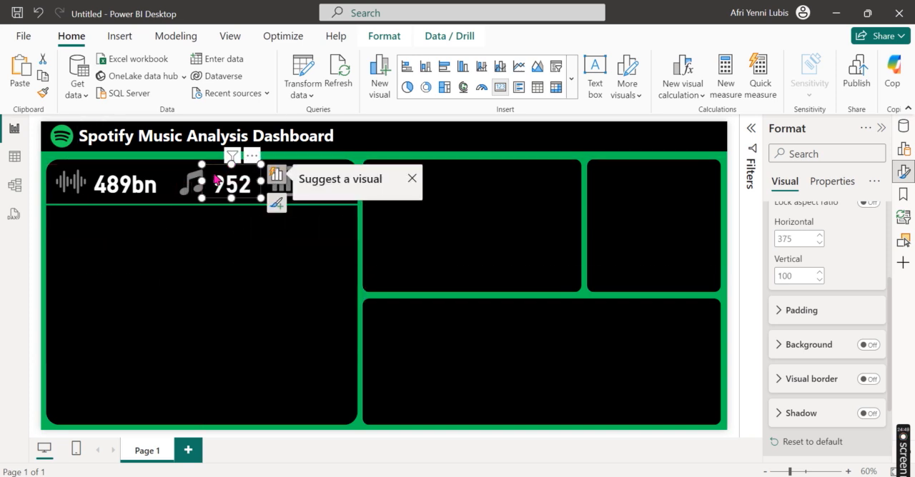
click(188, 191)
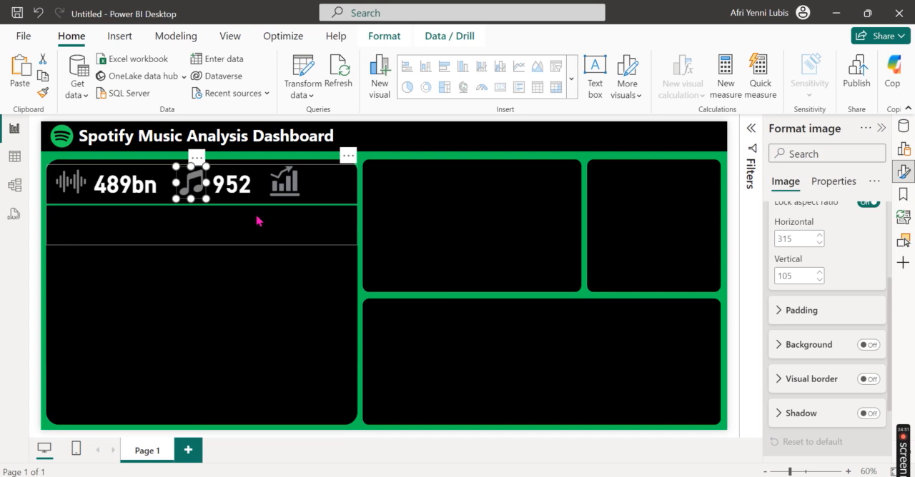
click(301, 261)
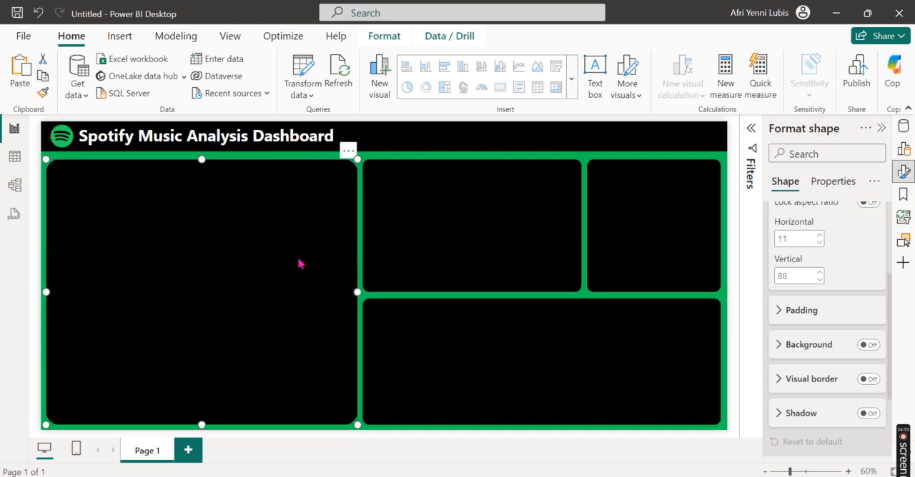
click(389, 219)
click(307, 192)
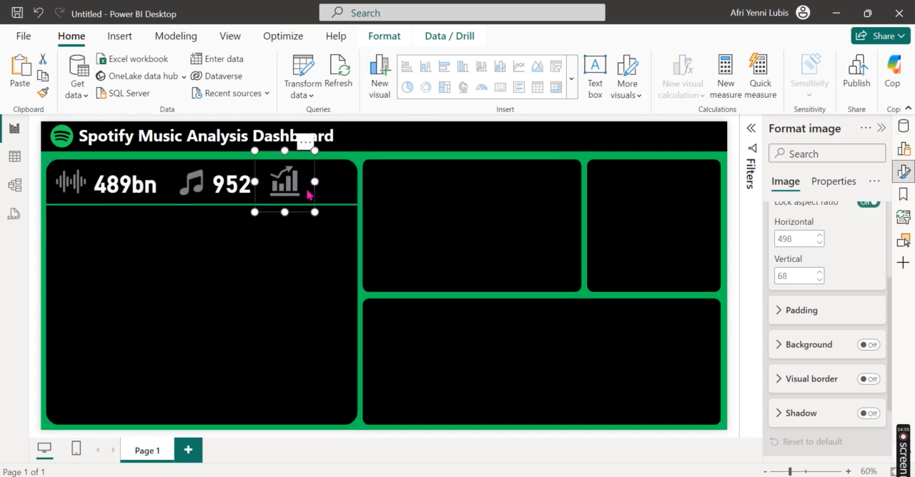
Step: Shift the music note, the track count card and the chart icon slightly left to even out the row
click(196, 189)
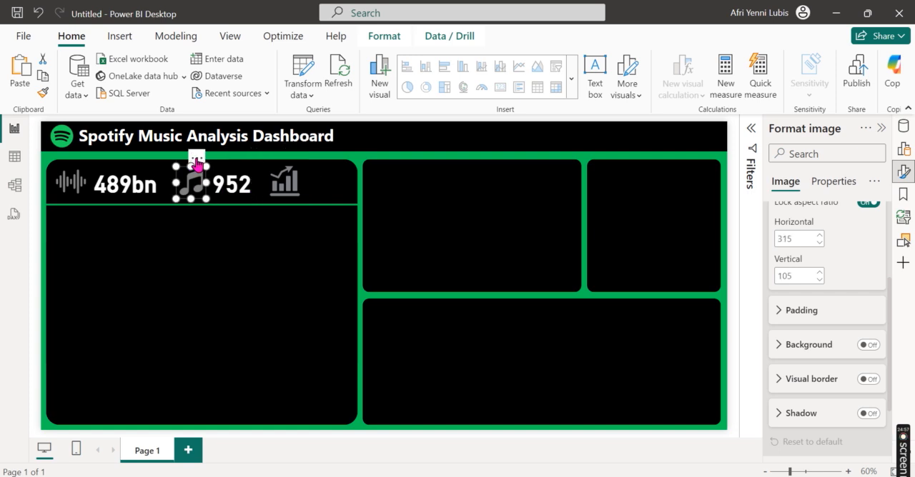
drag(196, 164, 189, 166)
drag(252, 178, 247, 159)
click(300, 180)
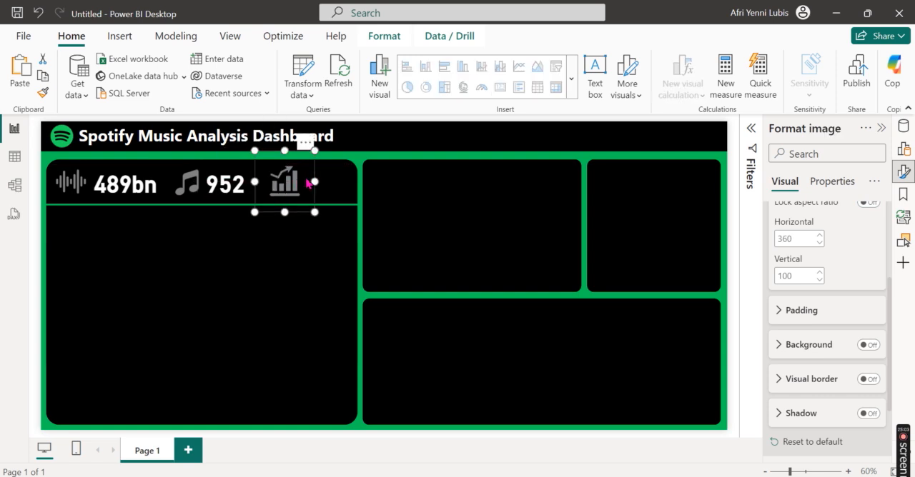
drag(300, 145, 300, 146)
Step: Duplicate the track count card and place the copy below the green line
click(230, 194)
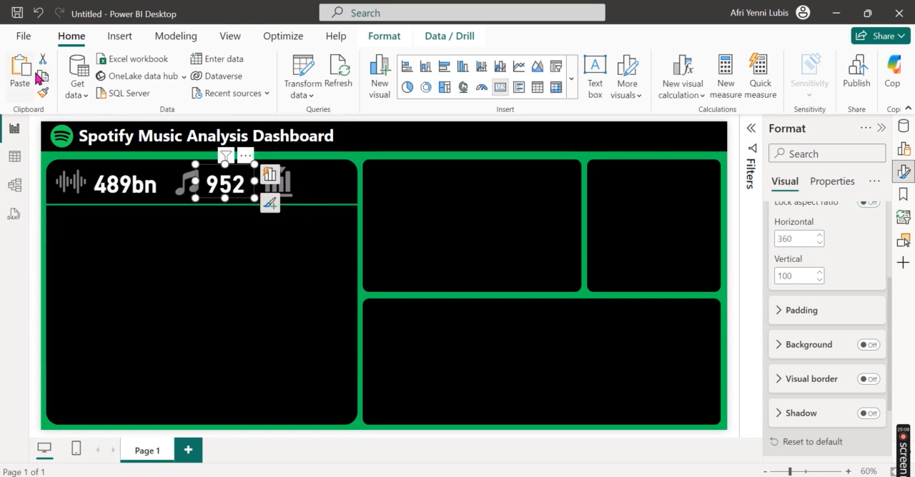
click(25, 68)
drag(247, 165, 258, 258)
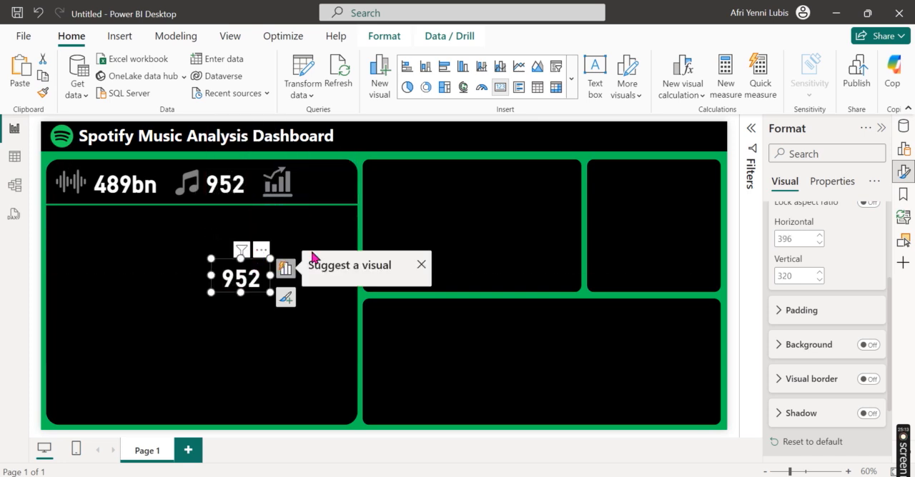
Step: Switch the new card's field to streams with the Average summarization
click(312, 257)
click(367, 321)
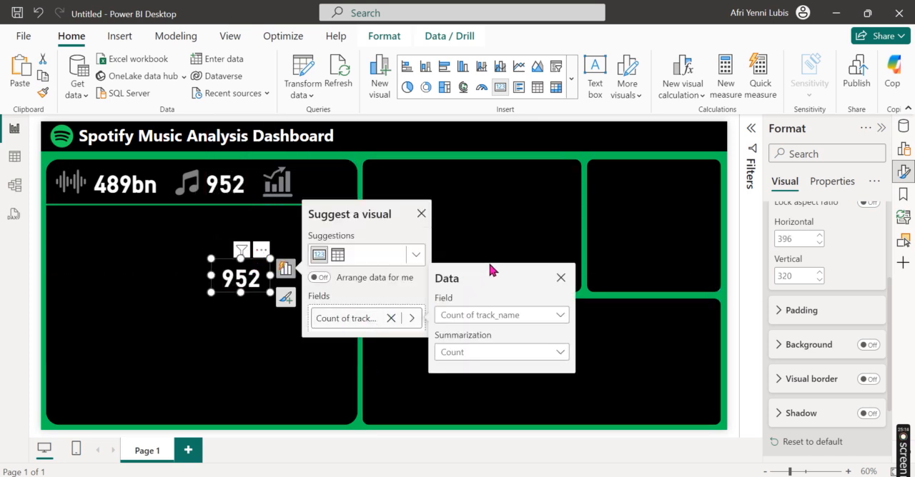
click(506, 315)
scroll(516, 246, down, 3)
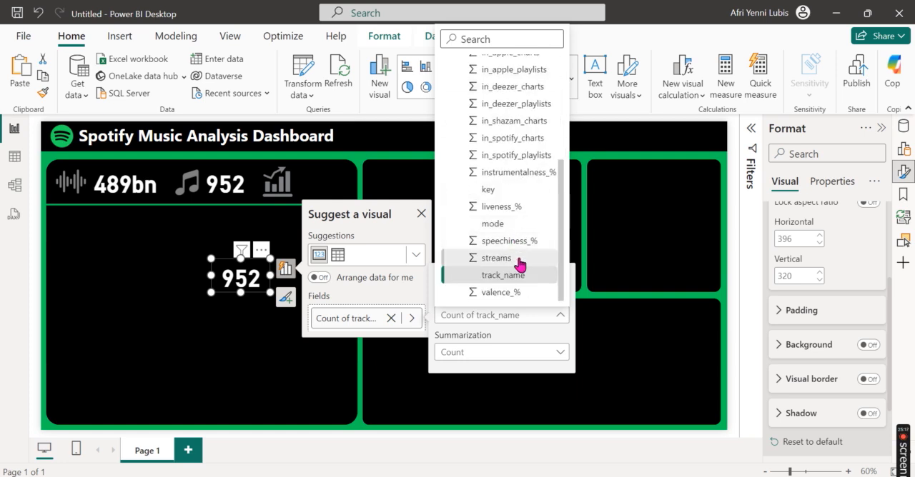
click(517, 260)
click(412, 319)
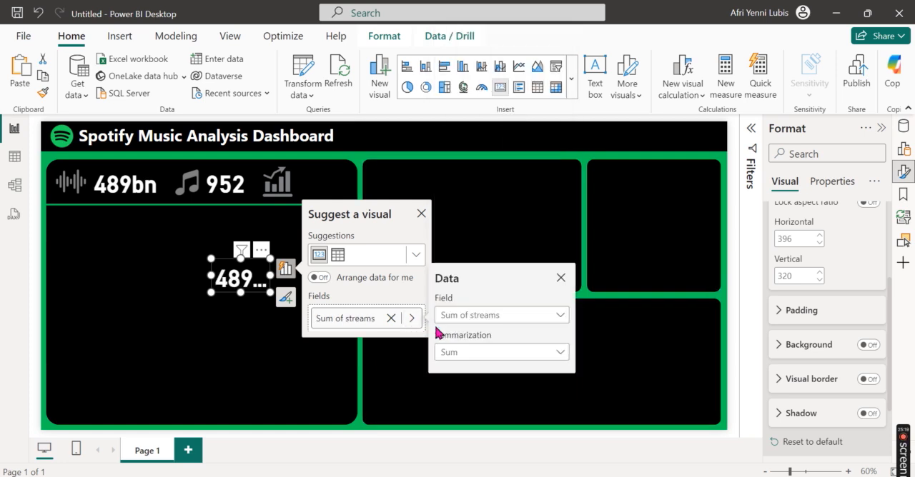
click(476, 354)
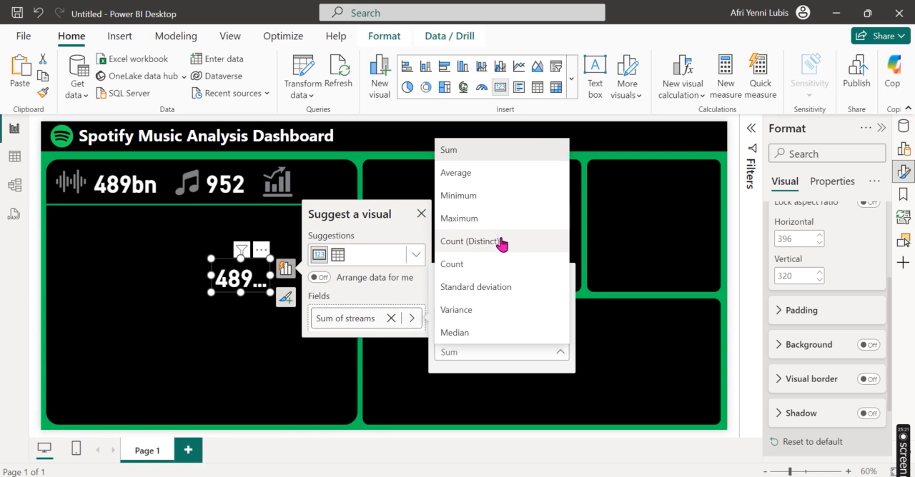
click(488, 187)
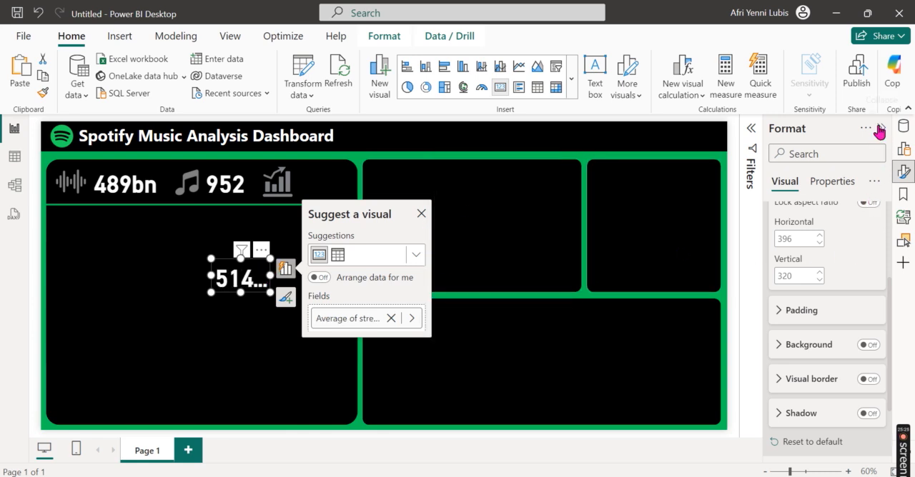
Step: Set the average streams card's callout value to display in Millions with 0 decimal places
scroll(849, 337, down, 3)
click(839, 413)
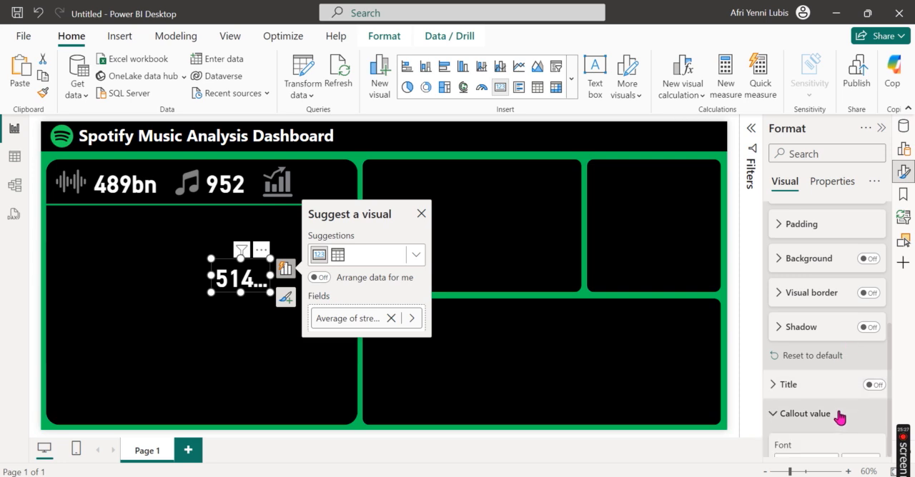
scroll(839, 418, down, 5)
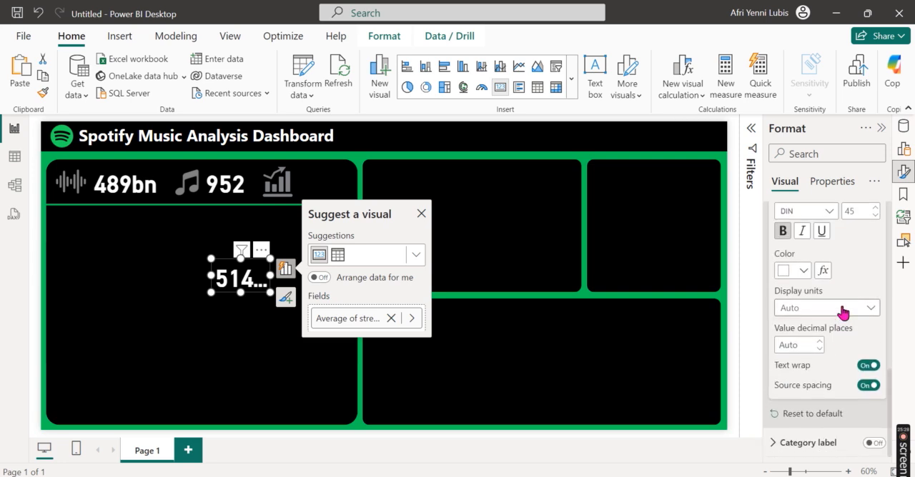
click(843, 313)
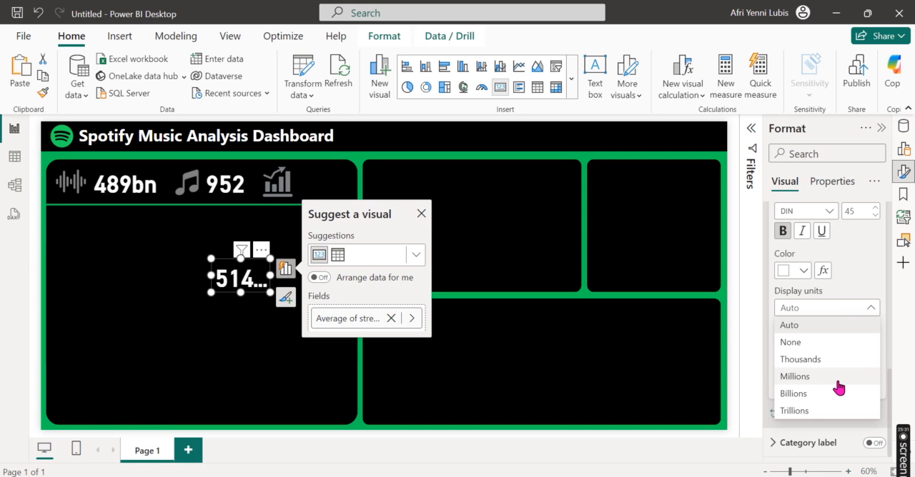
click(839, 379)
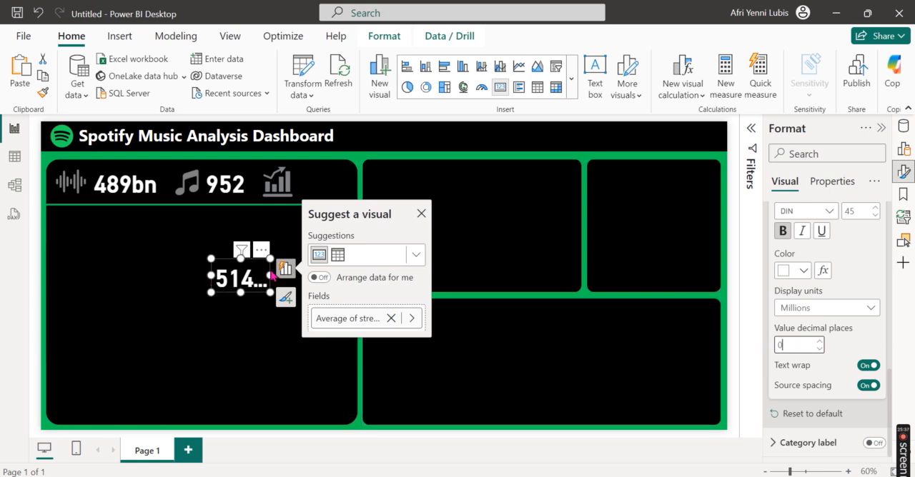
Step: Enlarge the average streams card to fit its full value and place it beside the chart icon above the green line
mouse_move(269, 277)
mouse_down()
mouse_move(291, 279)
mouse_move(280, 288)
mouse_up()
drag(269, 259, 344, 169)
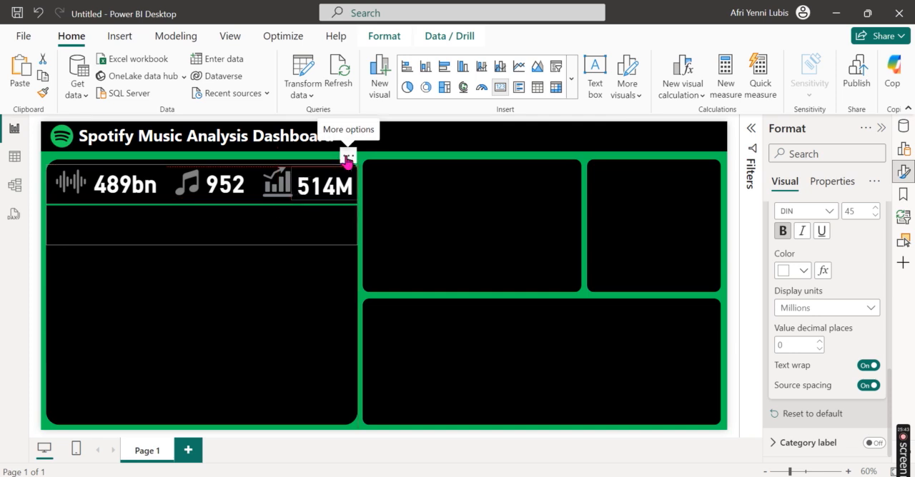
click(346, 161)
click(285, 287)
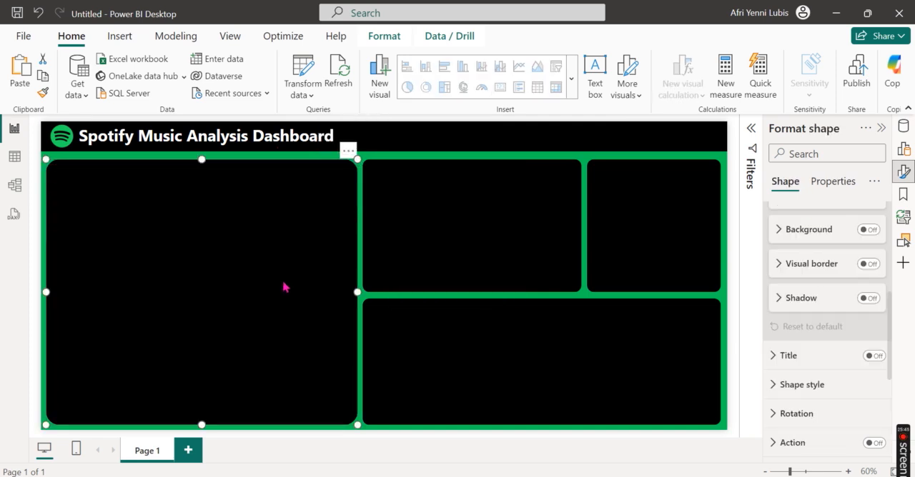
click(392, 157)
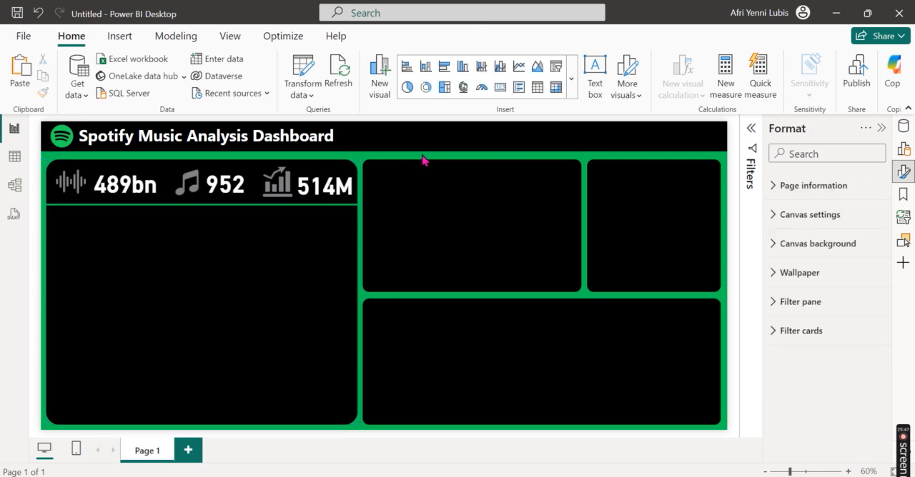
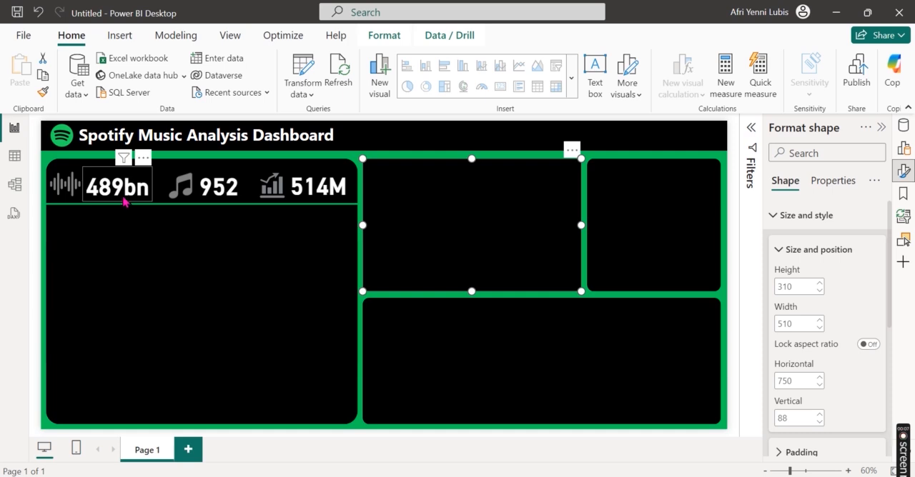
Step: Add a text box reading "Total Streams" and make its text bold and white
click(123, 35)
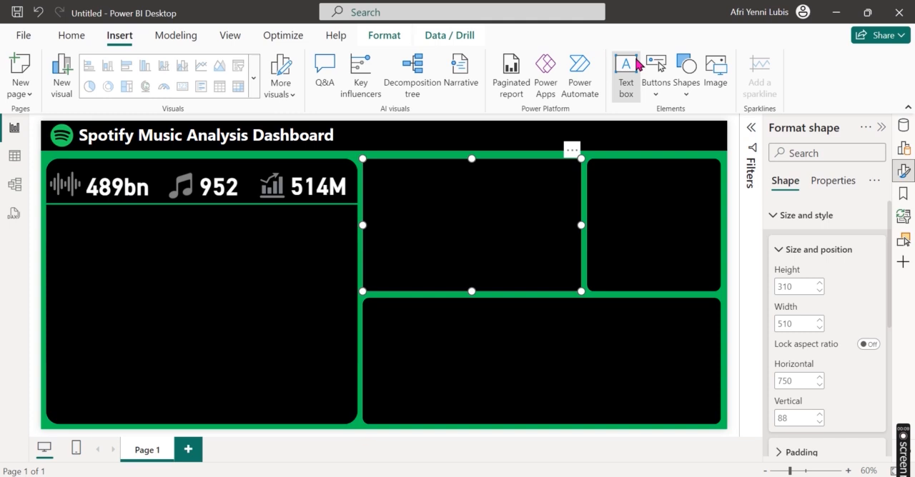
click(626, 65)
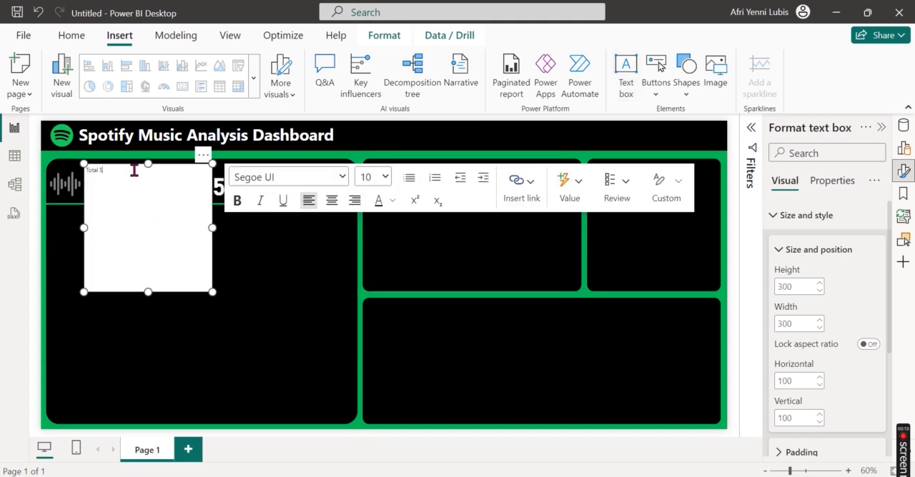
key(ctrl+a)
click(239, 203)
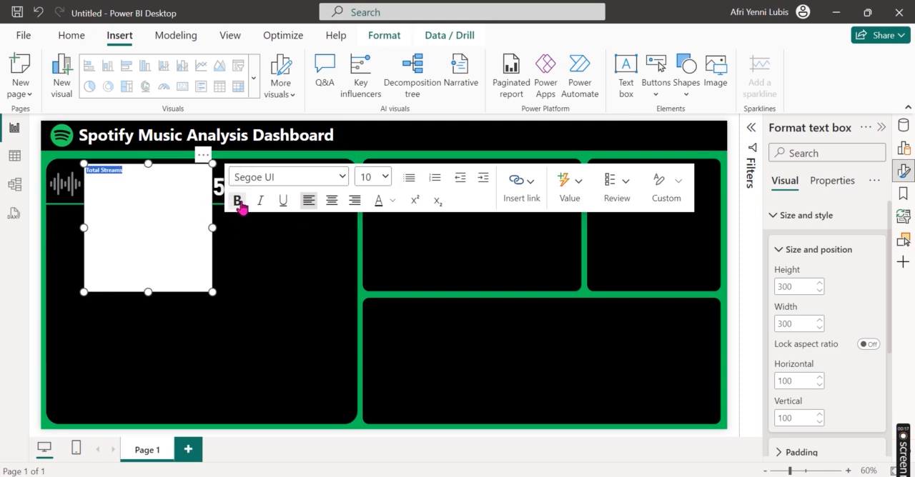
click(392, 201)
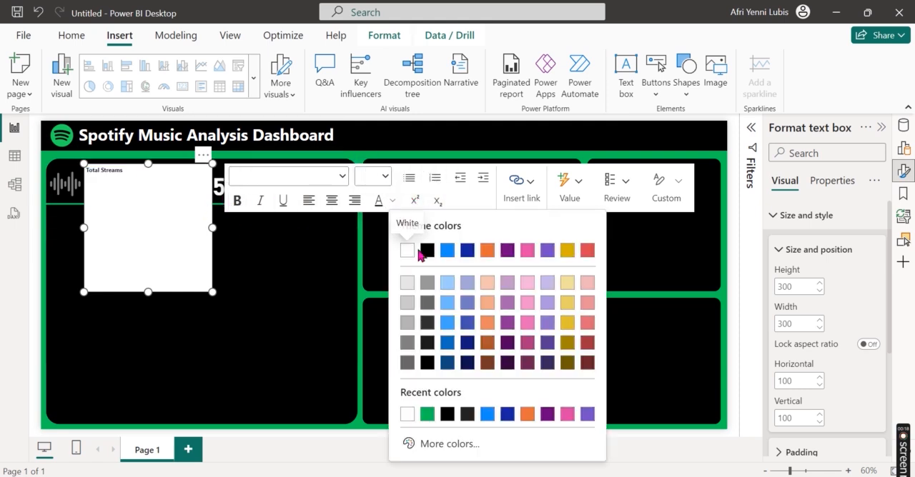
click(413, 286)
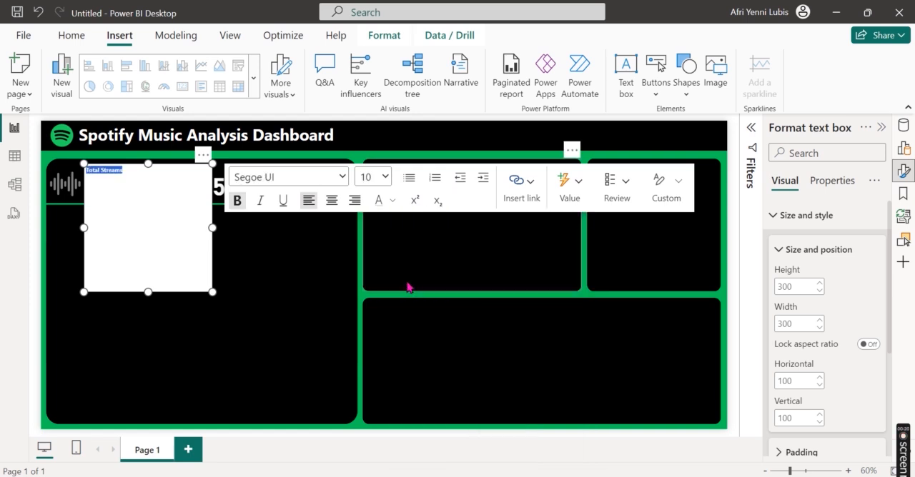
Step: Center the "Total Streams" text at font size 16 and resize its box to 160 wide by 48 high
click(385, 178)
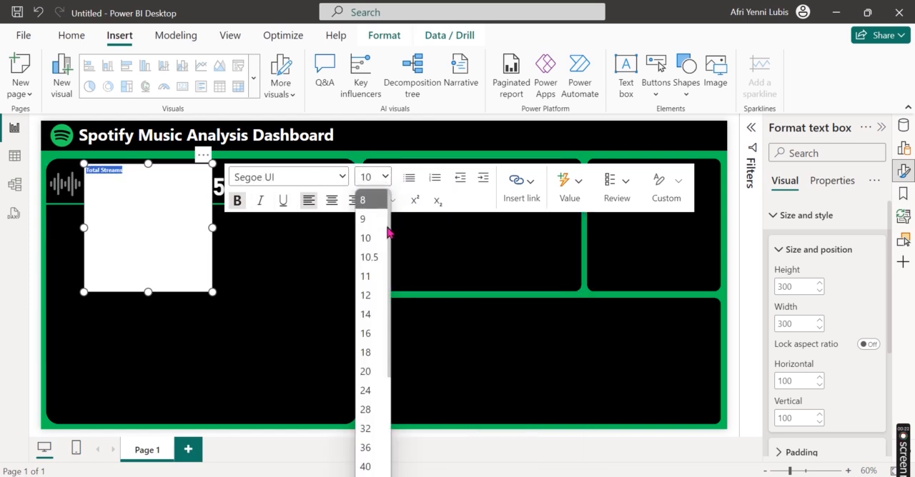
click(366, 315)
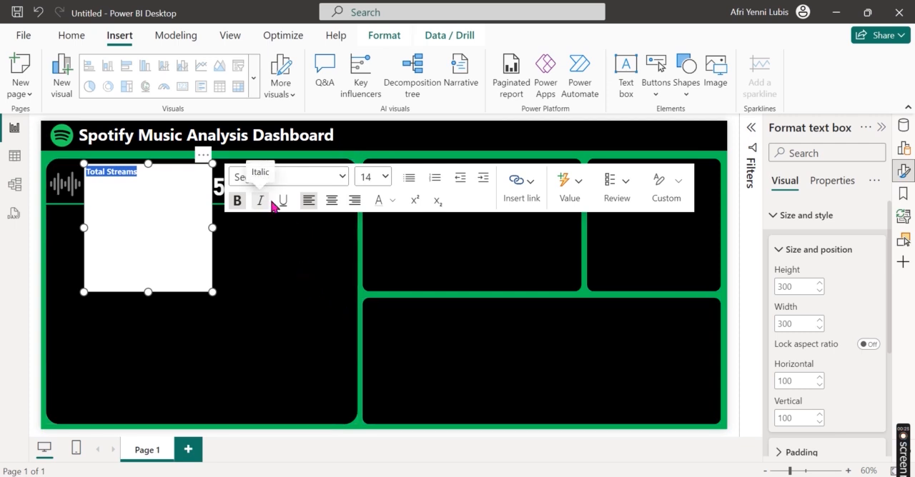
click(332, 205)
drag(146, 300, 151, 186)
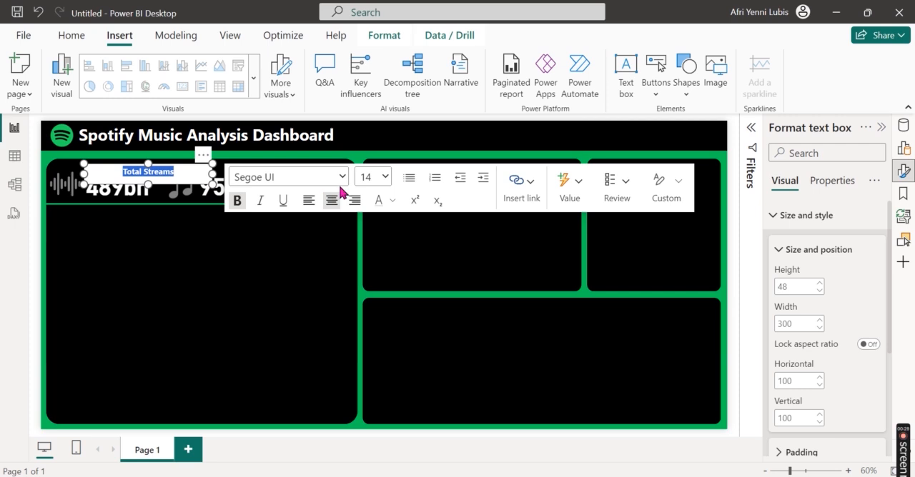
click(385, 178)
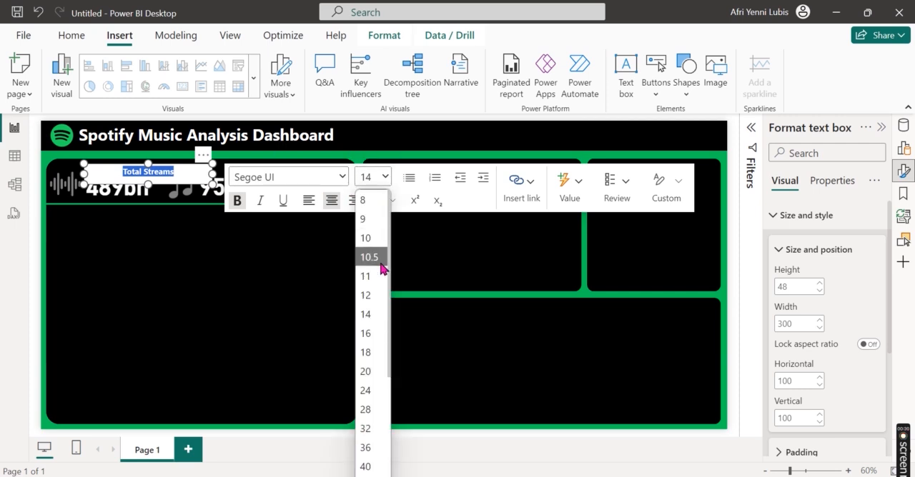
click(365, 333)
drag(212, 173, 152, 174)
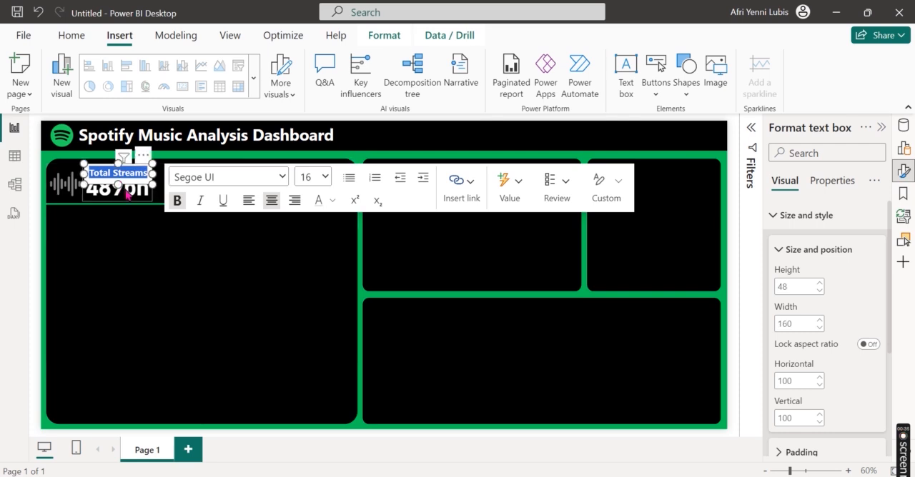
Step: Turn off the "Total Streams" text box background and place the label directly above the total streams card
scroll(817, 308, down, 1)
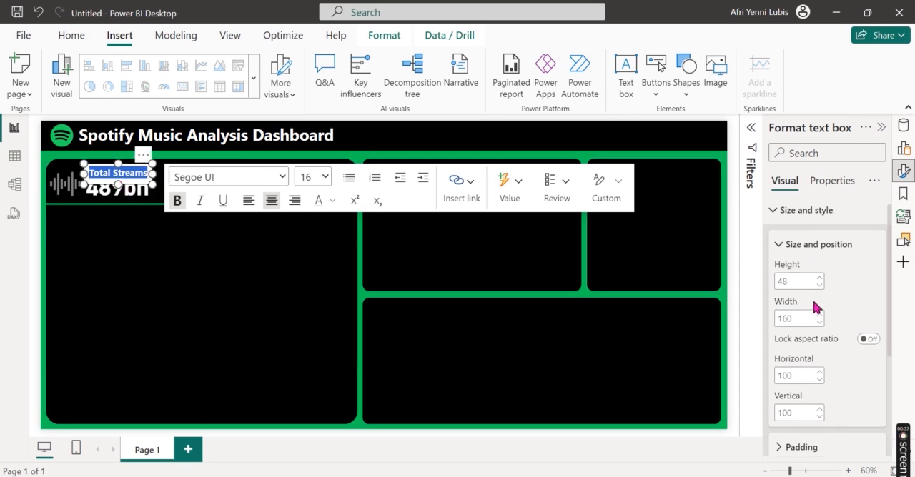
scroll(817, 307, down, 3)
click(867, 344)
click(867, 345)
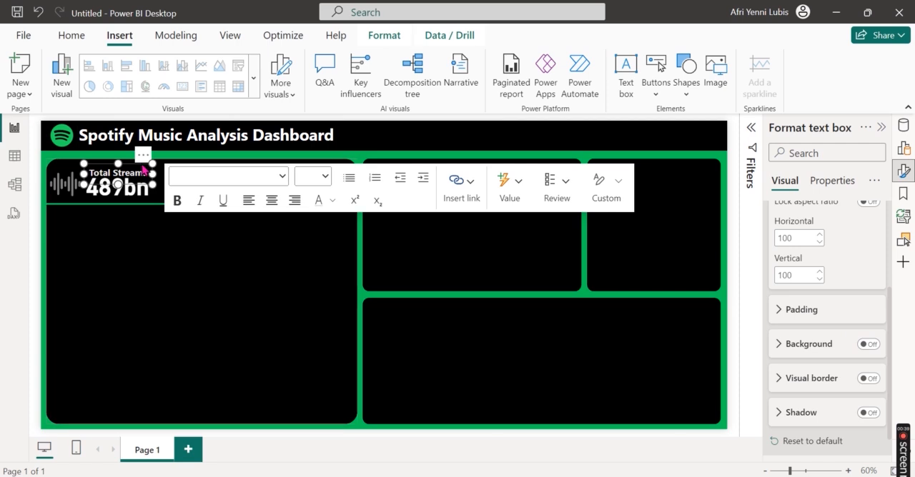
click(114, 188)
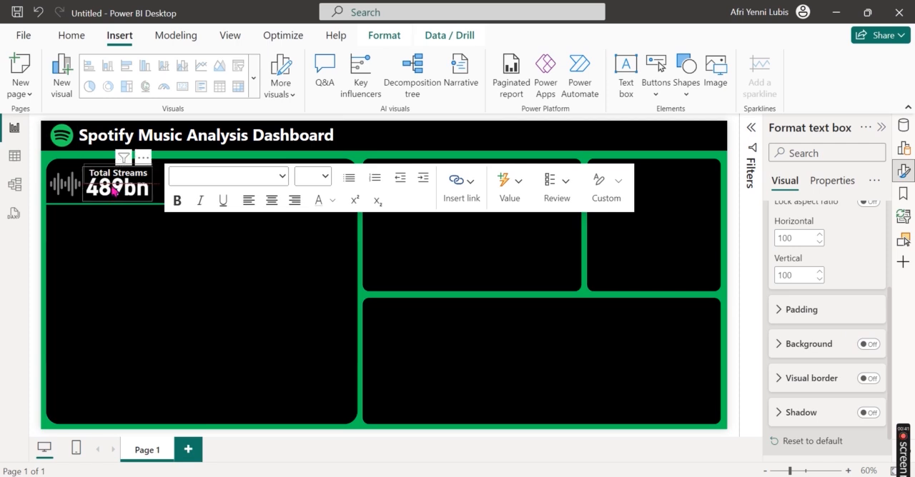
Step: Duplicate the "Total Streams" label and place the copy above the track count card
click(72, 35)
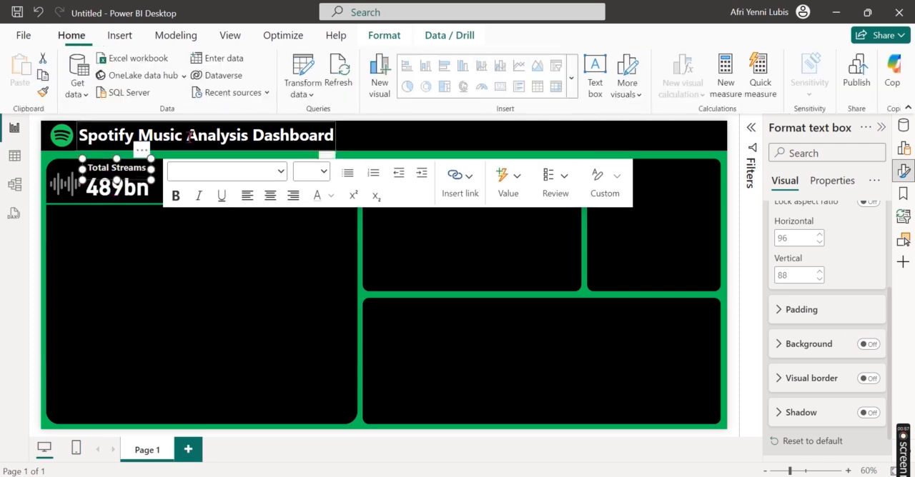
click(42, 77)
click(22, 70)
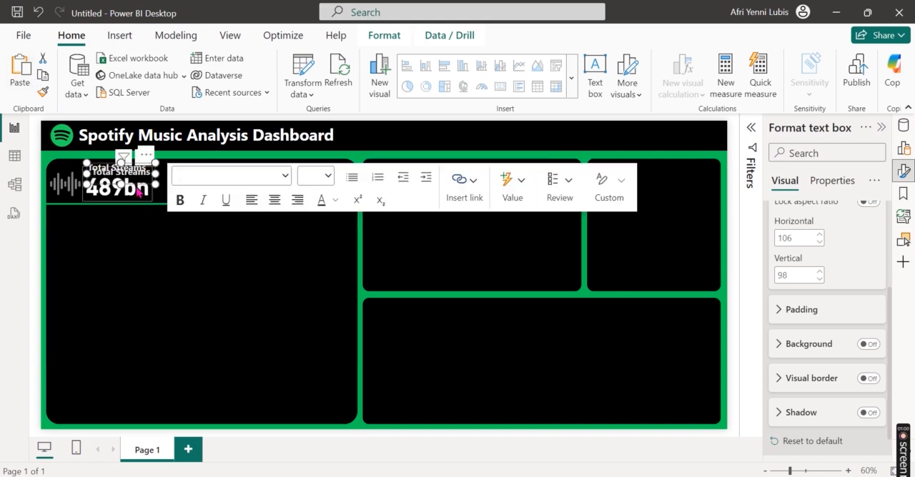
drag(150, 169, 220, 160)
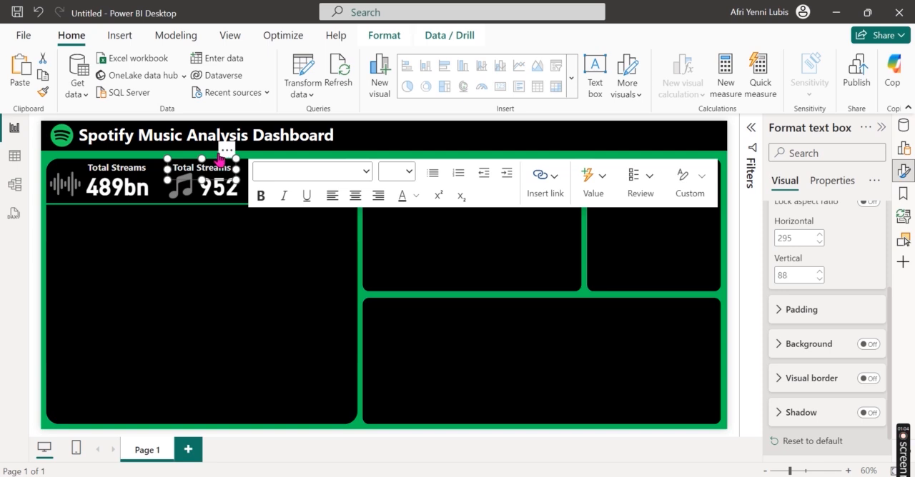
Step: Change the copied label's text to "Tracks" and narrow its box to fit over the track count value
click(206, 166)
key(ctrl+a)
text(Tra)
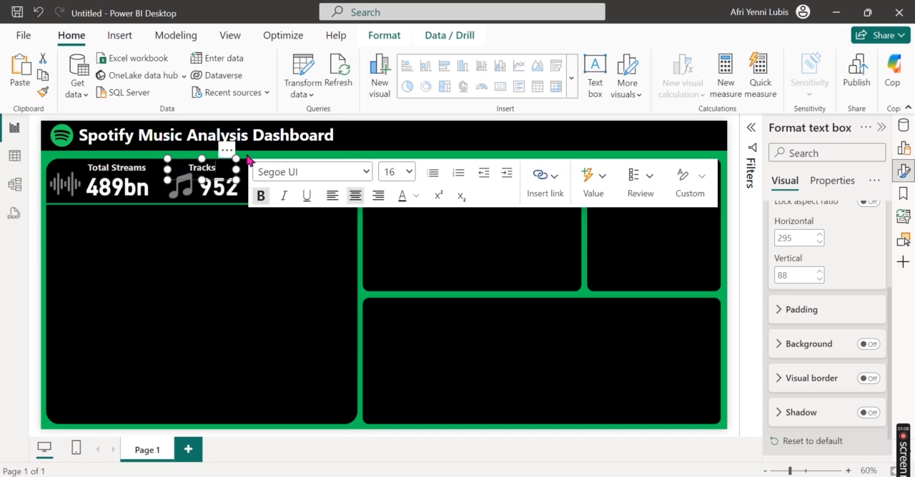
drag(167, 169, 199, 179)
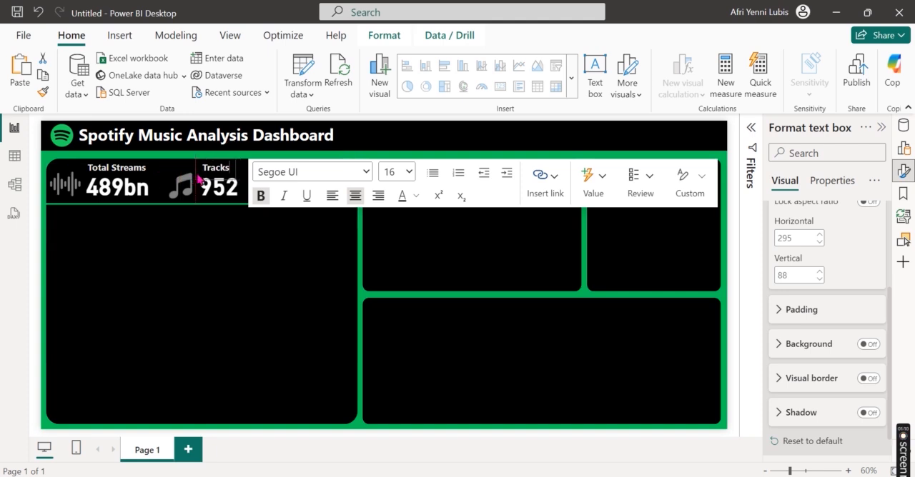
Step: Undo the accidental shift of the large black card behind the KPI cards and deselect it
click(254, 286)
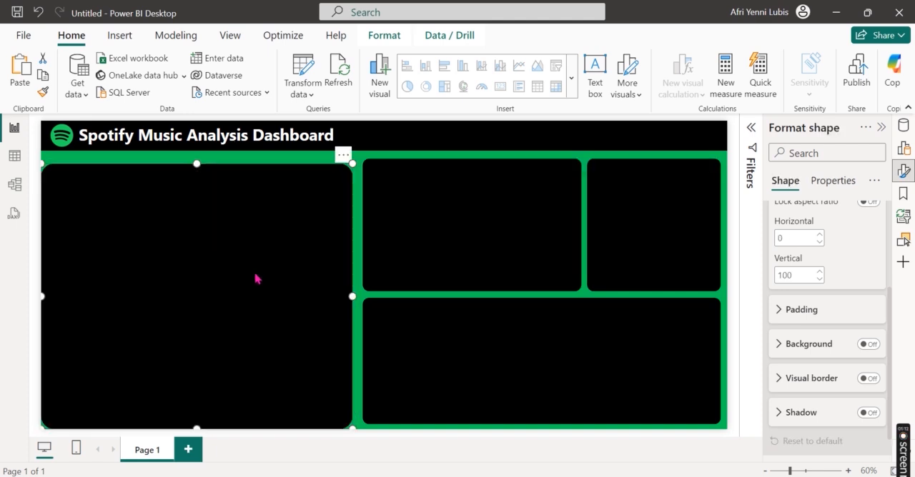
key(ctrl+z)
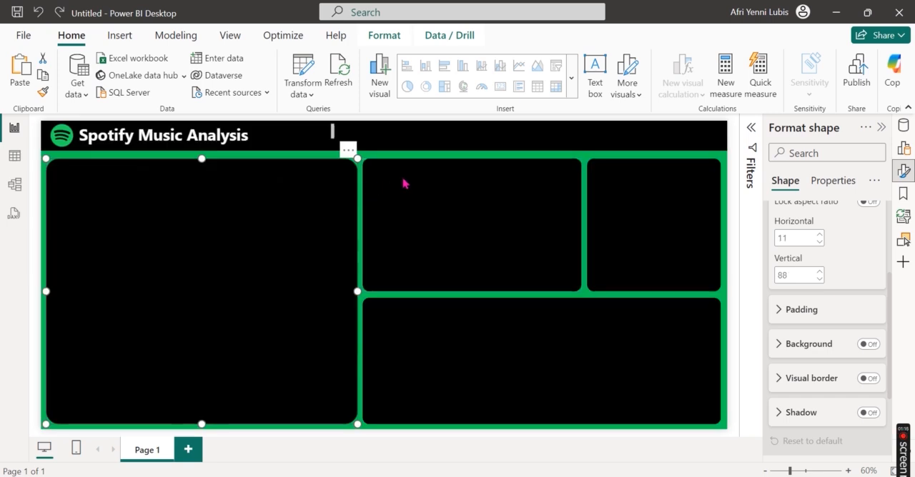
click(403, 178)
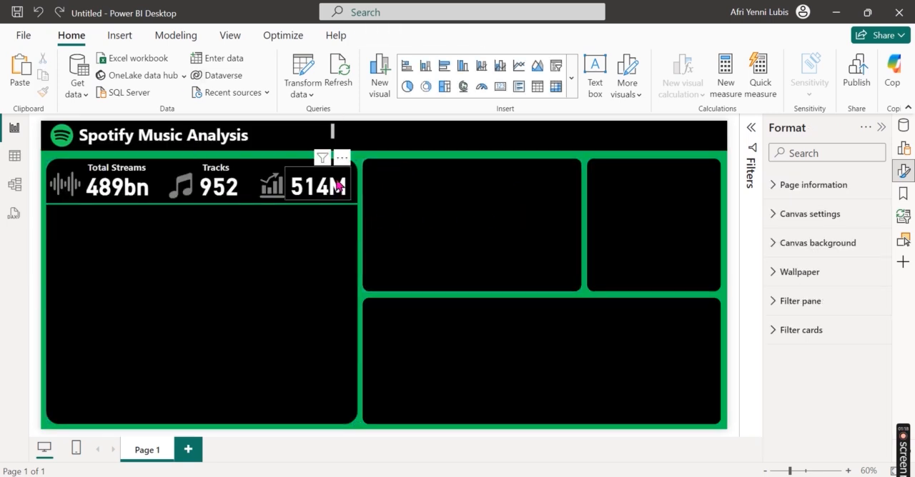
Step: Duplicate the "Tracks" label and place the copy above the average streams card
click(225, 163)
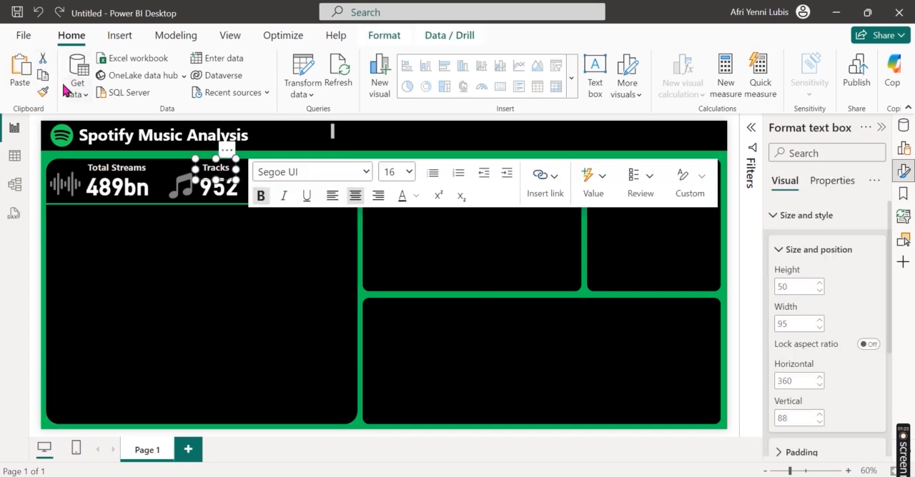
click(32, 80)
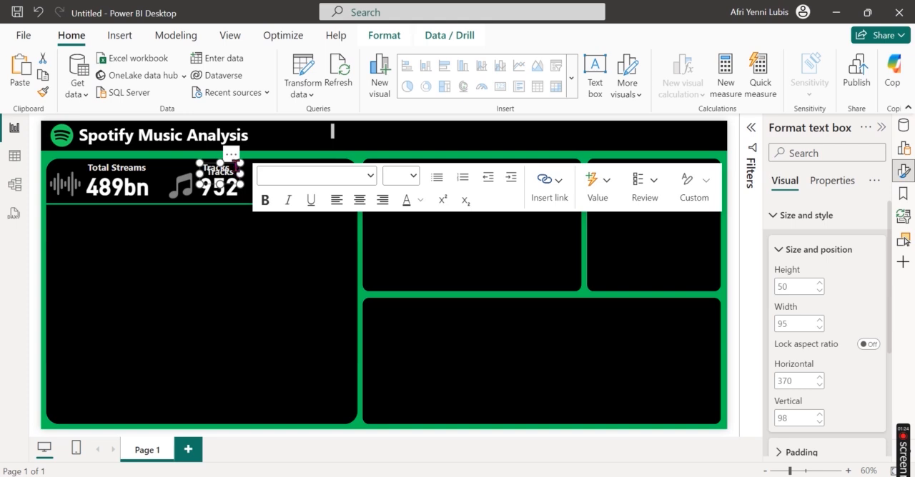
drag(236, 158, 307, 166)
Step: Change the new label's text to "Avg. Streams" and widen its box so the text fits on one line
click(308, 167)
key(ctrl+a)
text(A)
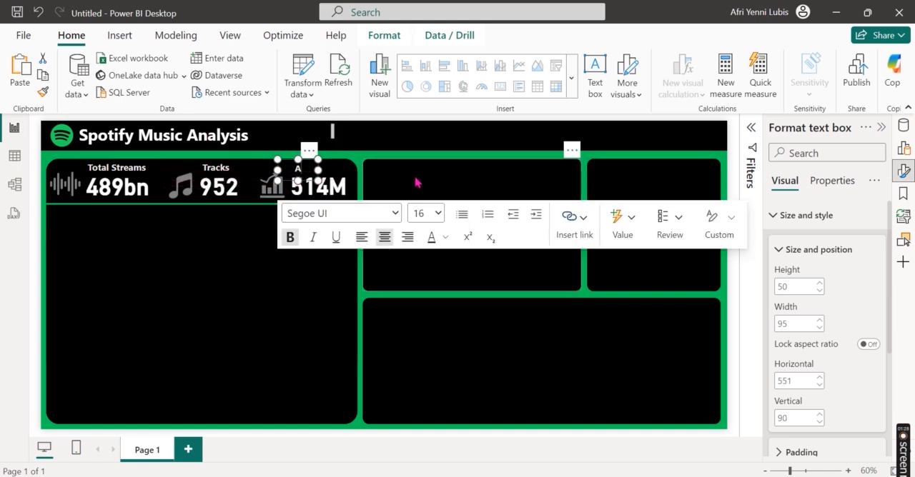
text(vg. Streams)
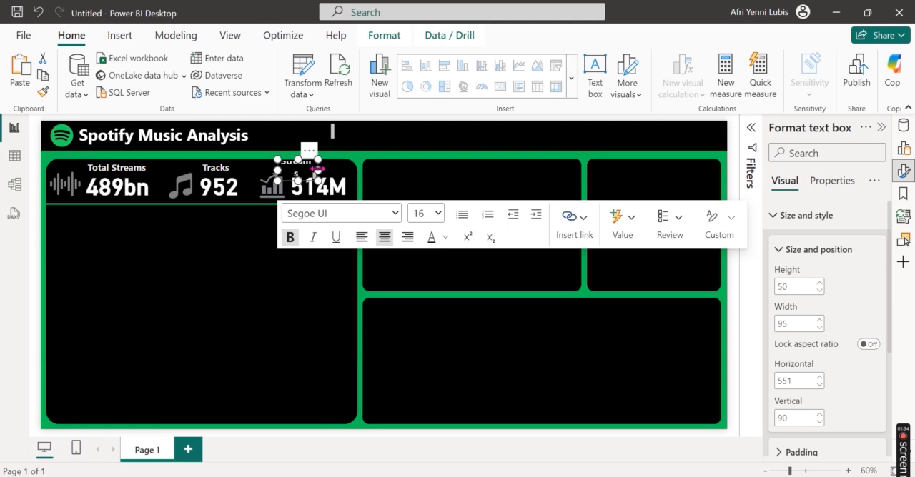
drag(318, 169, 350, 170)
click(169, 293)
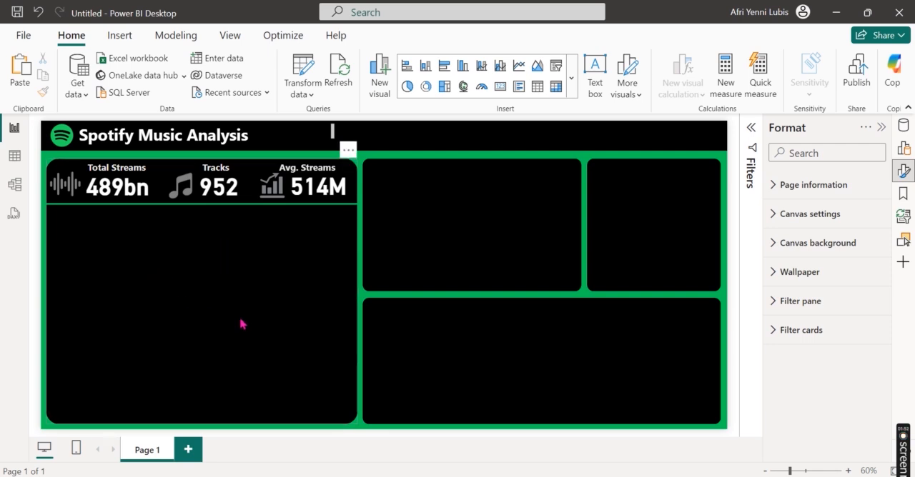
Step: Restore the word "Dashboard" in the page title and widen the title's text box to 753
click(317, 135)
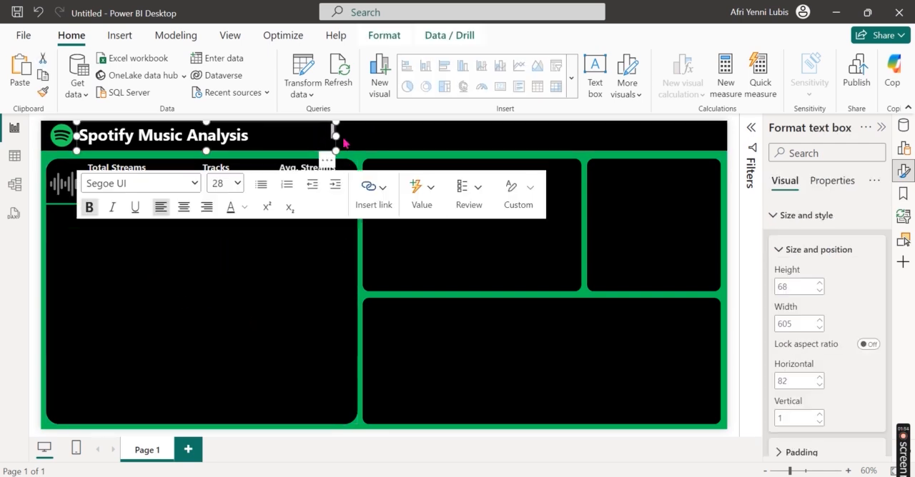
text(Dashboard)
drag(399, 138, 399, 136)
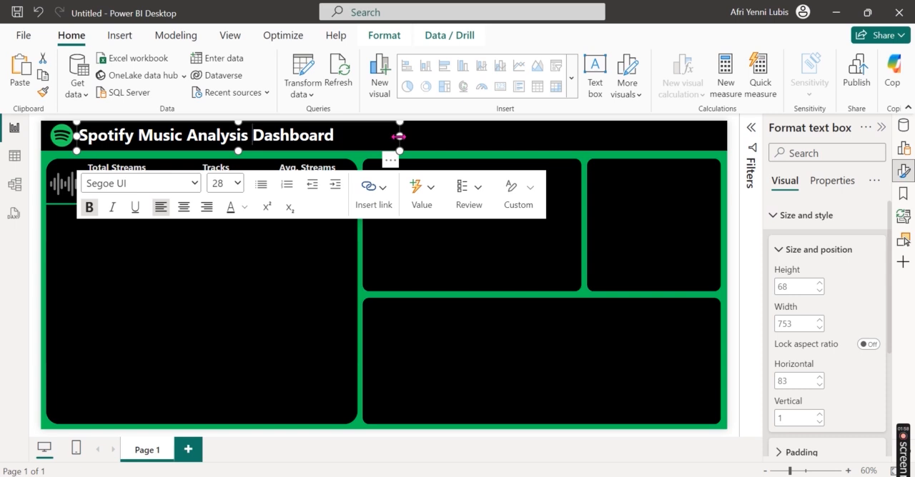
click(202, 308)
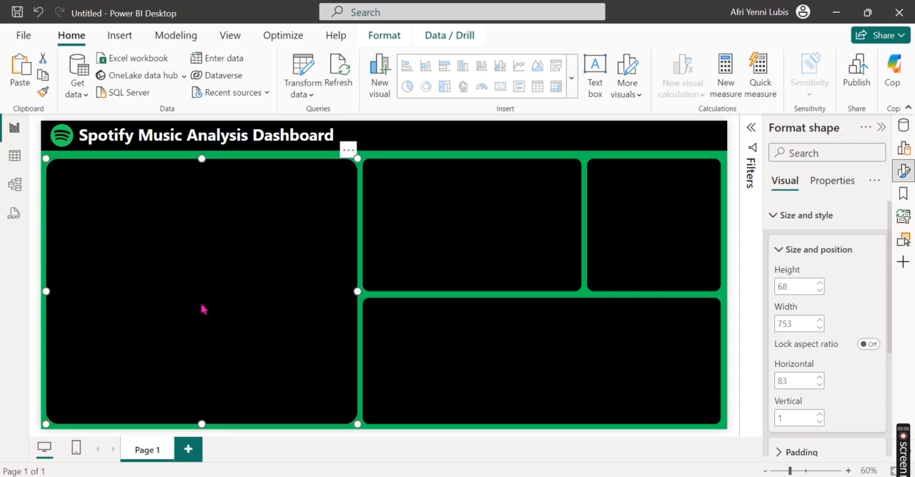
Step: Insert a line chart and reduce its height so it sits below the green line in the large black card
click(903, 149)
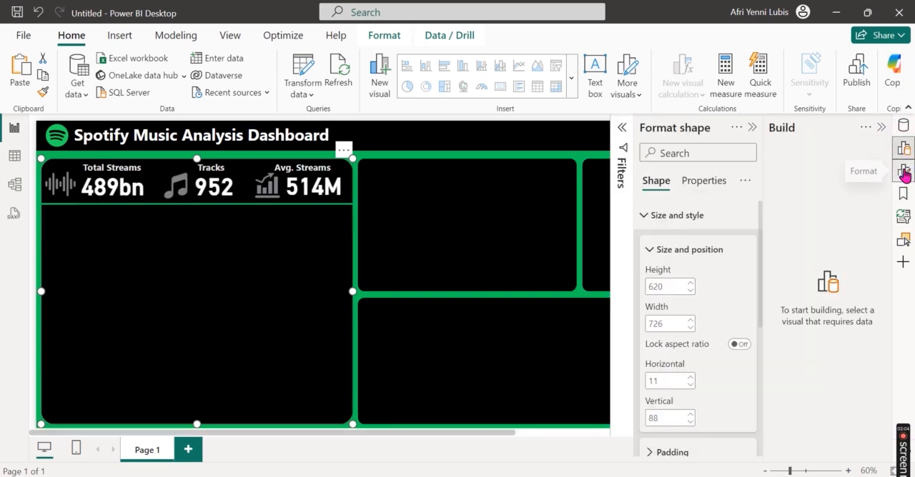
click(904, 171)
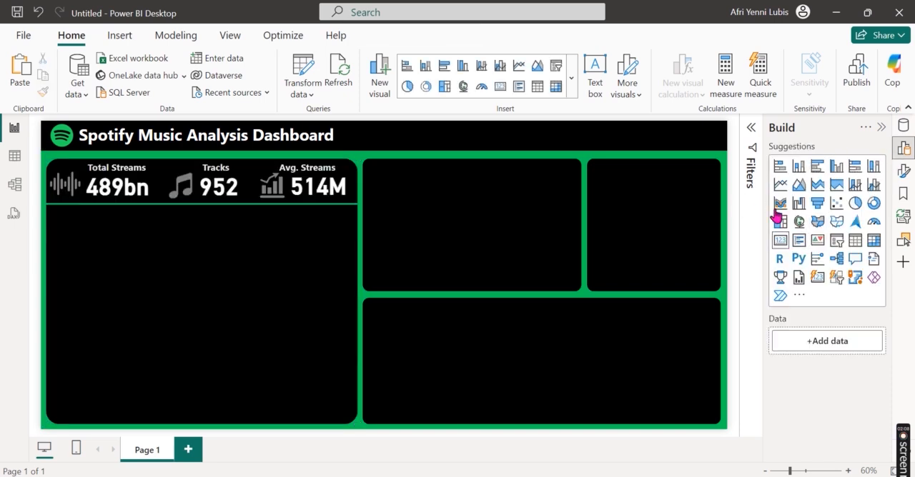
click(775, 186)
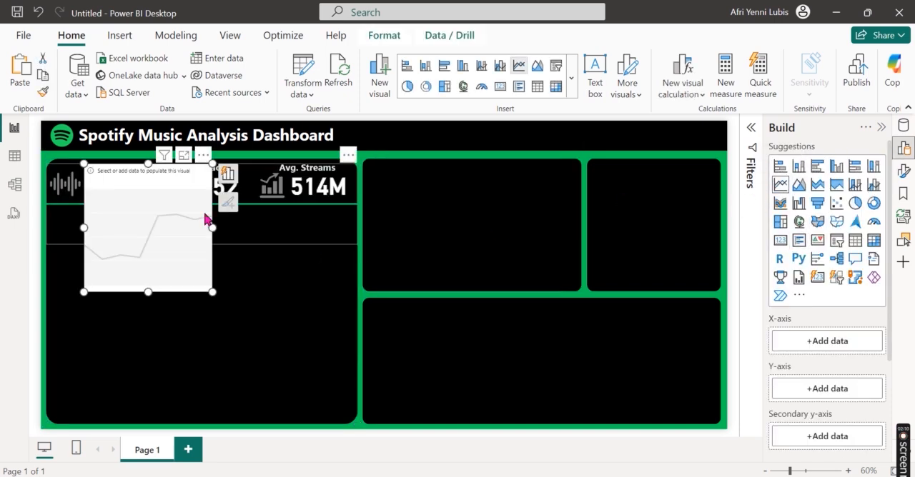
drag(149, 163, 164, 212)
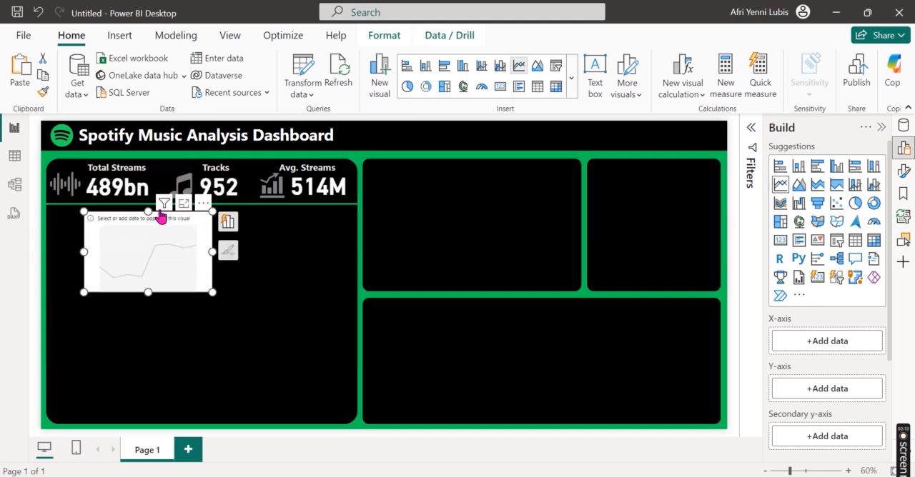
Step: Assign the Date field from the Calendar table to the line chart's X-axis
click(230, 230)
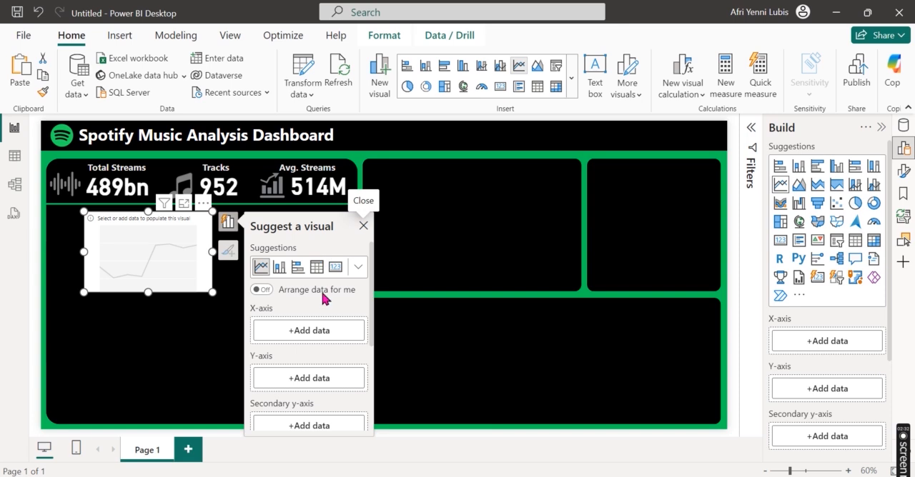
click(321, 331)
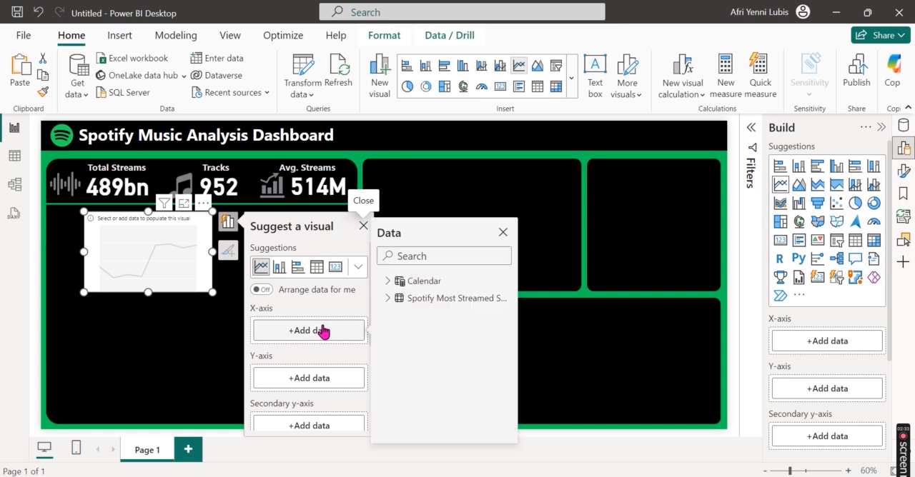
click(387, 283)
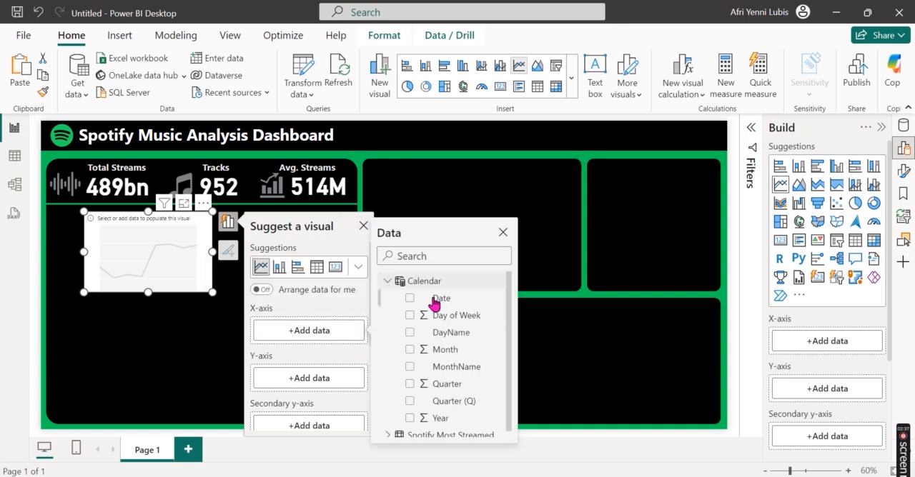
click(410, 299)
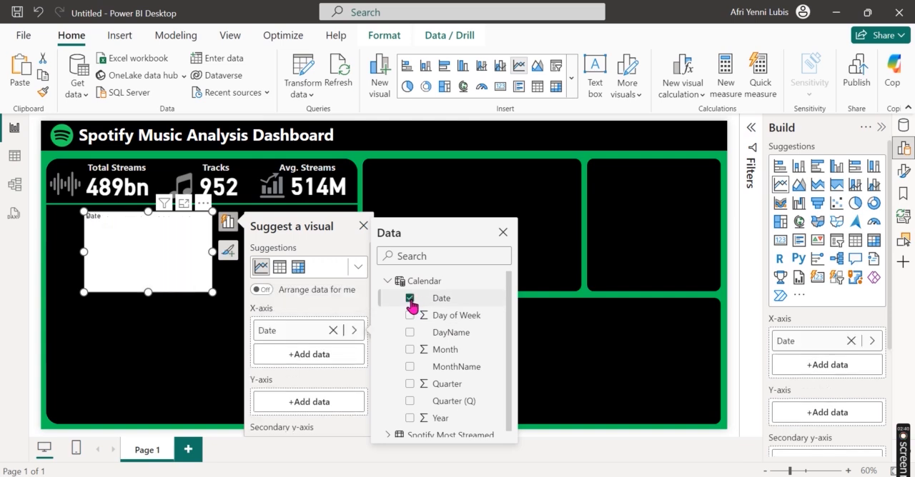
Step: Assign the streams field from the Spotify Most Streamed Songs table to the line chart's Y-axis
click(304, 403)
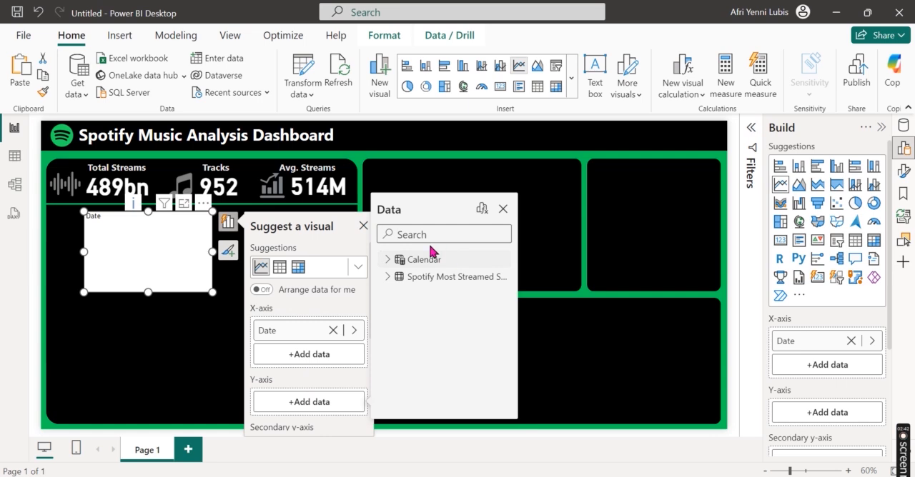
click(388, 261)
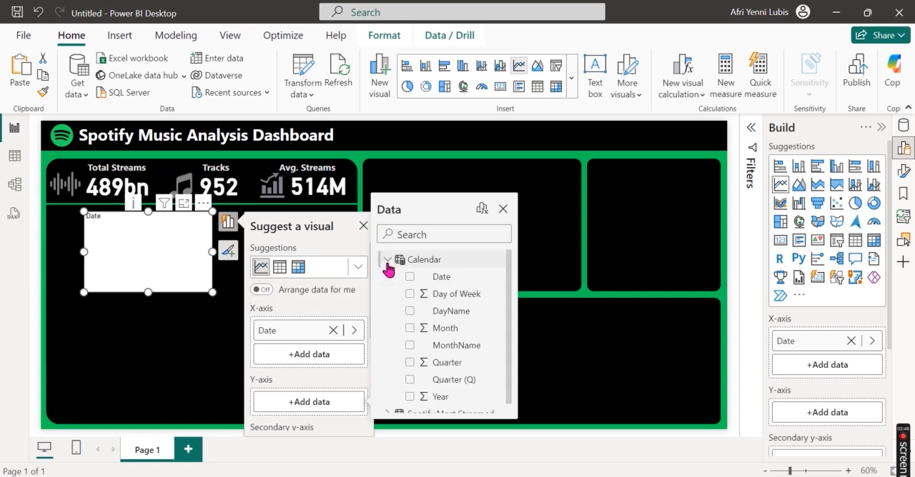
click(387, 260)
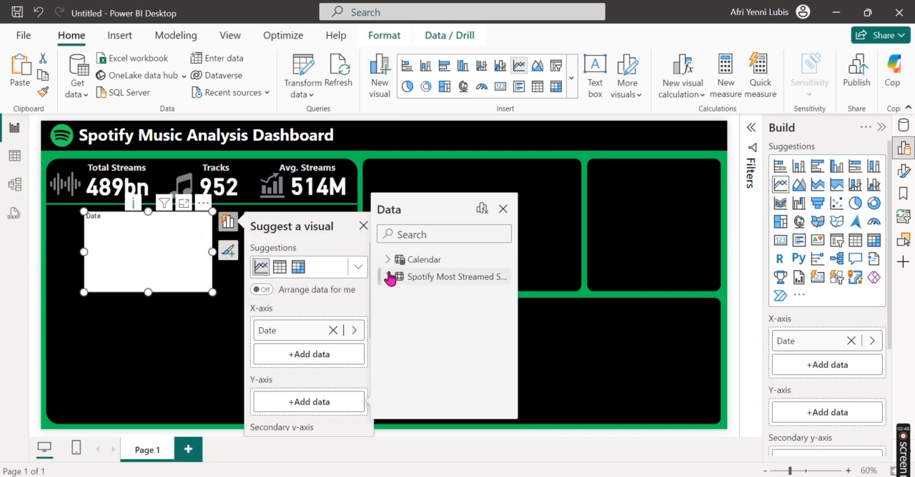
click(388, 277)
scroll(443, 347, down, 5)
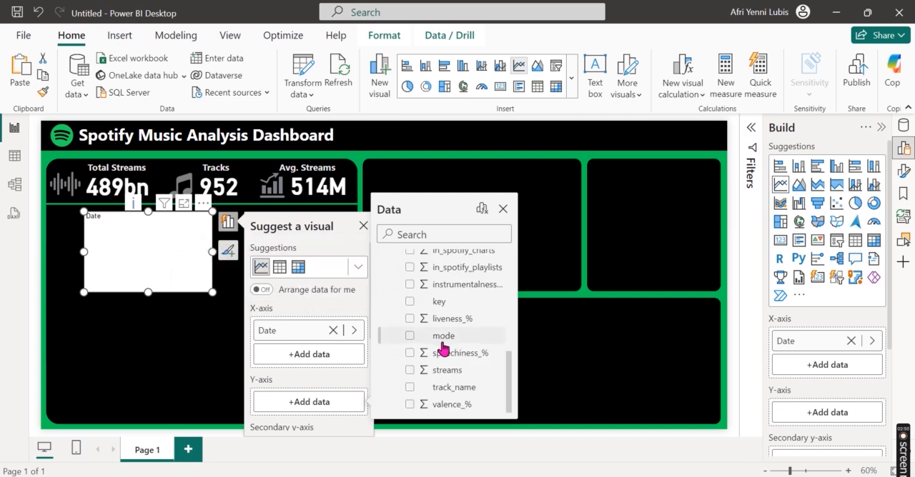
click(411, 371)
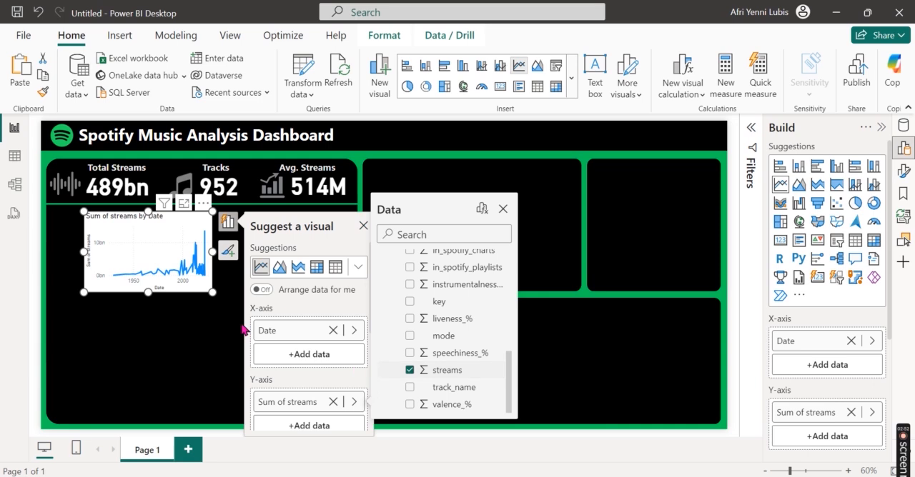
Step: Enlarge the line chart to about 726 wide and 205 high, spanning the large black card's width and reaching the green line
drag(213, 256, 358, 235)
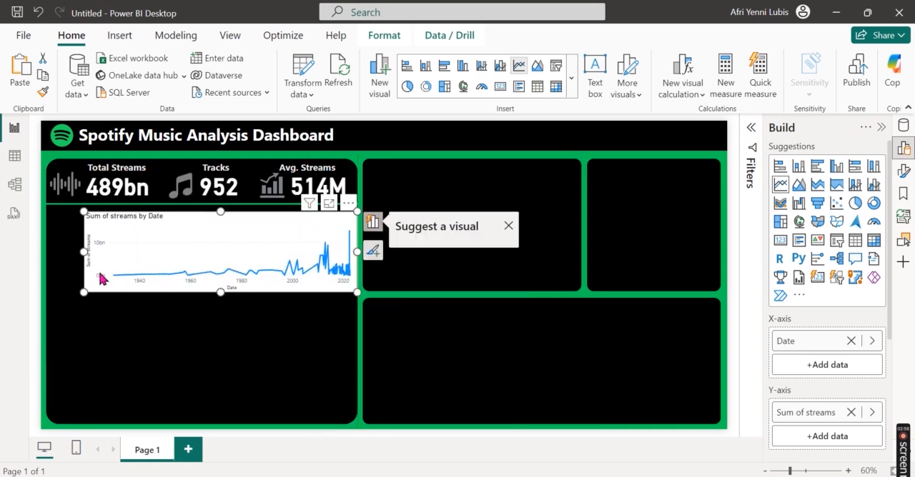
drag(63, 252, 45, 241)
drag(202, 213, 200, 206)
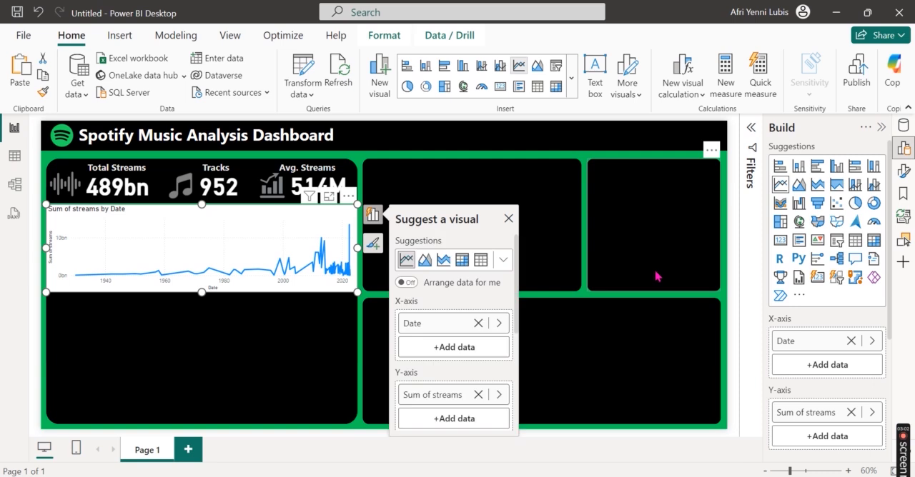
Step: Change the line chart's title text to "Streams Trend by Released Year"
click(902, 148)
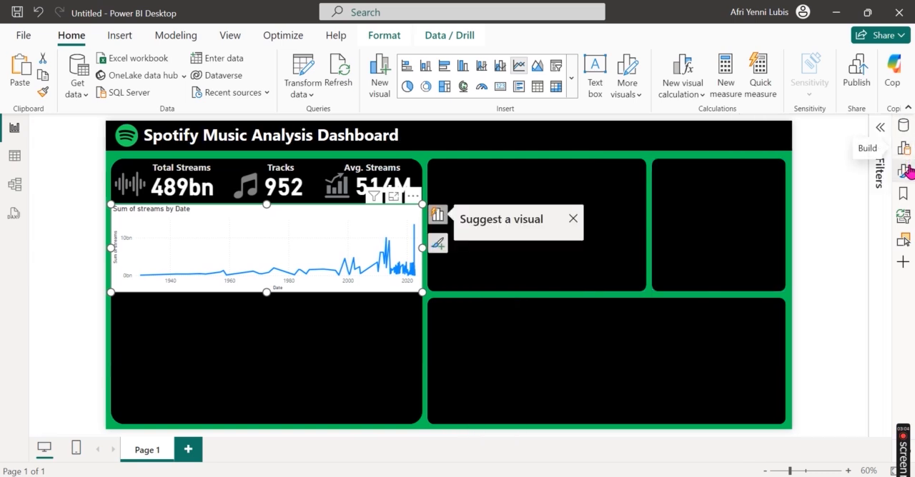
click(905, 171)
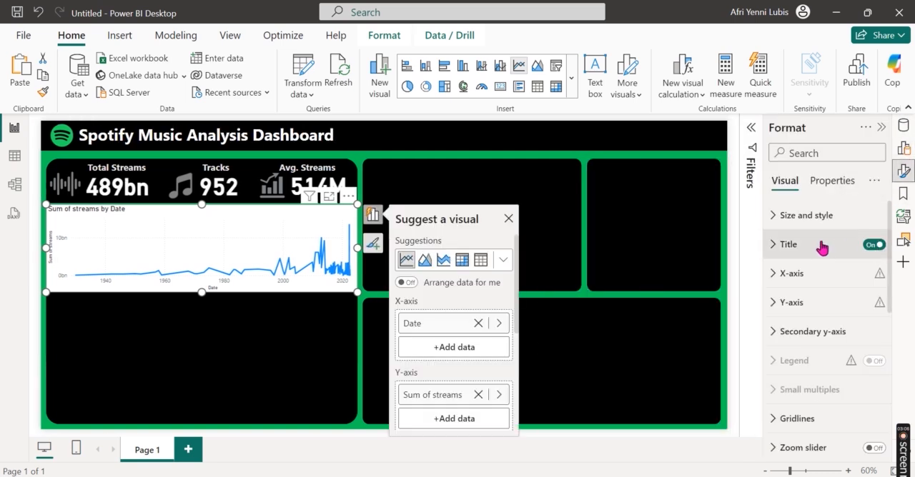
click(822, 247)
triple_click(817, 315)
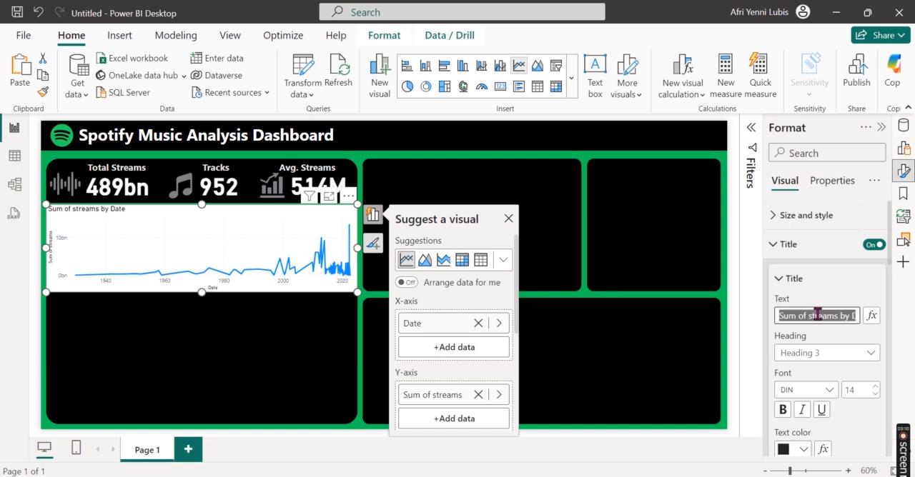
text(Streams)
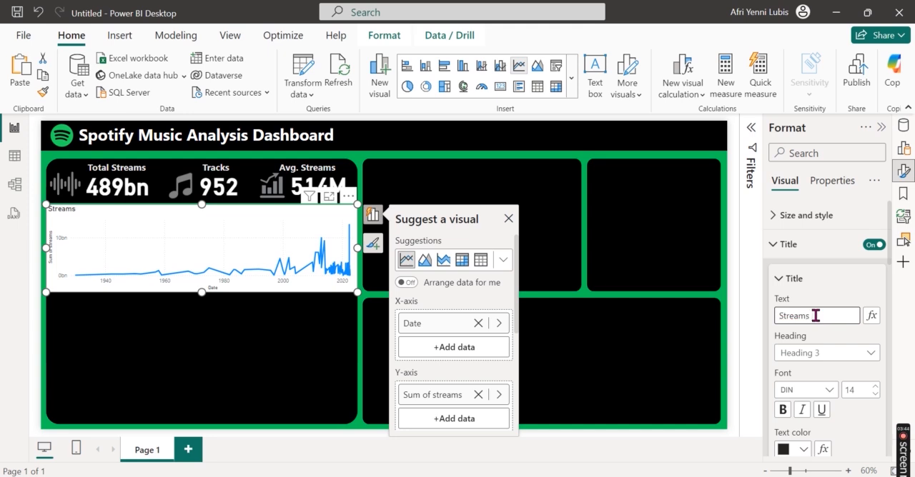
text( Trend by Relea)
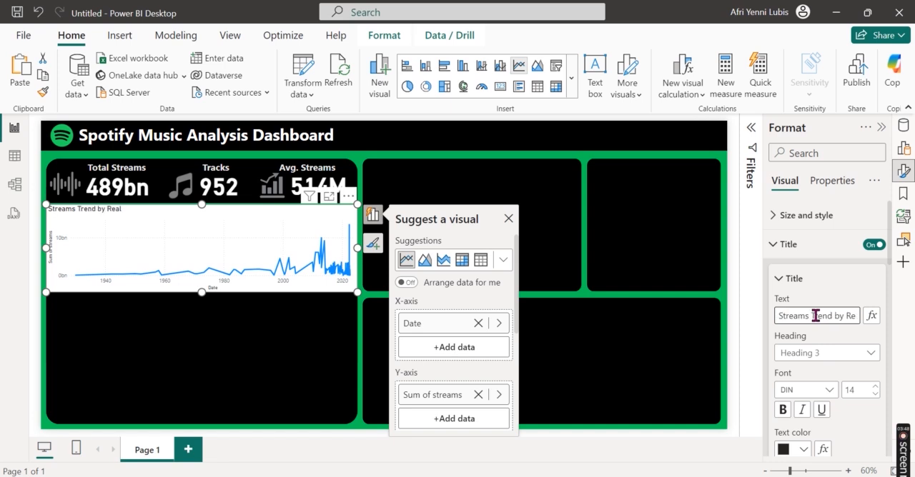
text(sed Year)
key(ctrl+a)
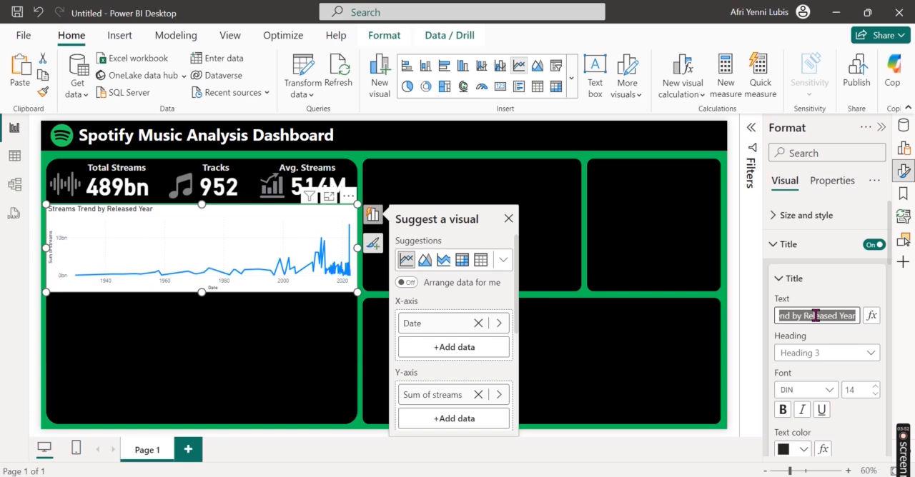
Step: Make the line chart's title bold and set its text color to White, 10% darker
scroll(822, 387, down, 1)
click(783, 345)
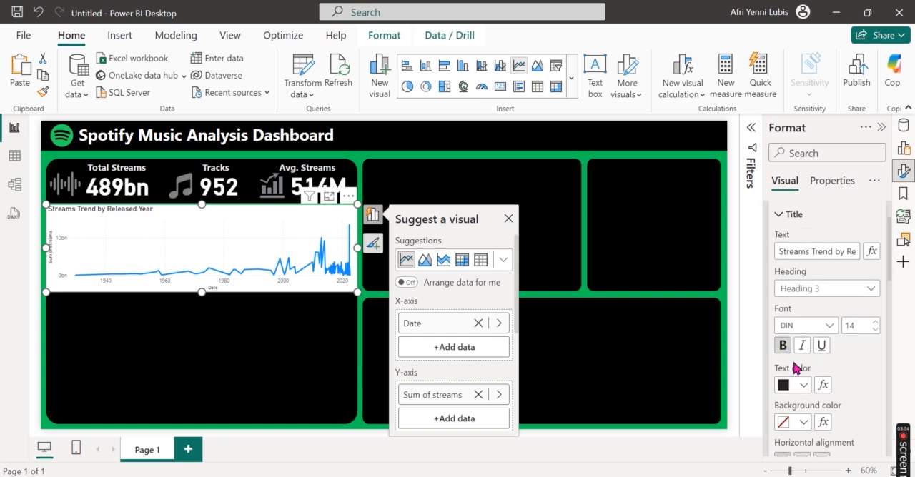
click(800, 388)
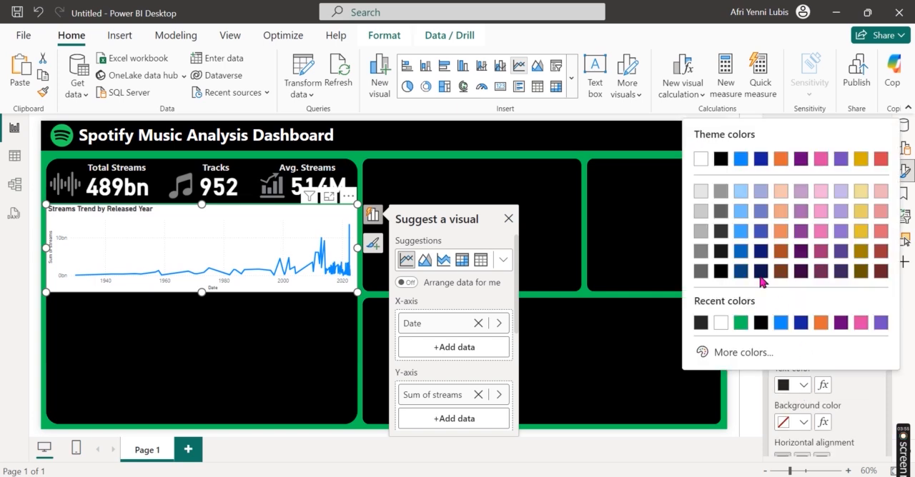
click(701, 193)
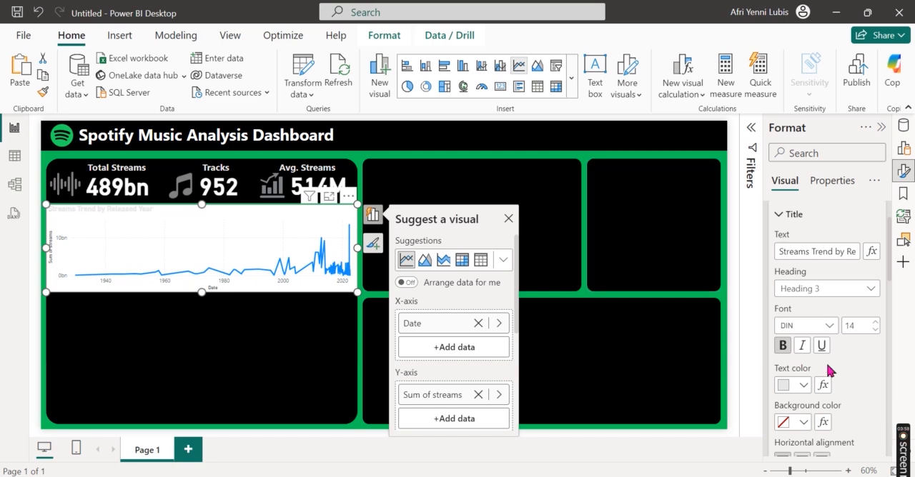
scroll(831, 366, down, 1)
scroll(839, 359, down, 1)
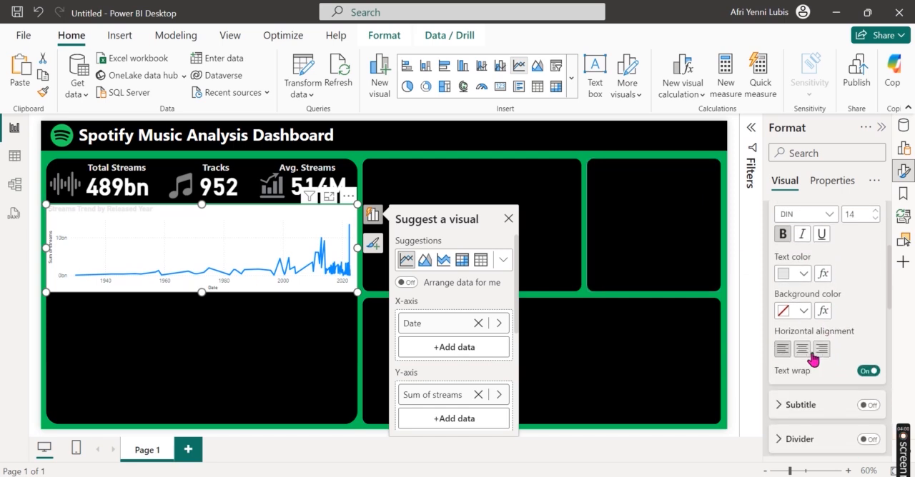
Step: Turn off the line chart's background so the black card shows through
scroll(858, 350, up, 3)
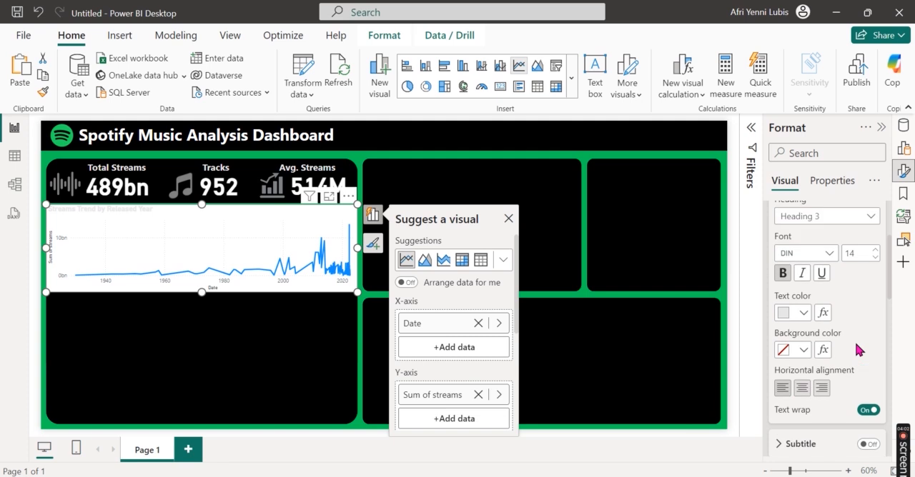
click(794, 246)
click(797, 215)
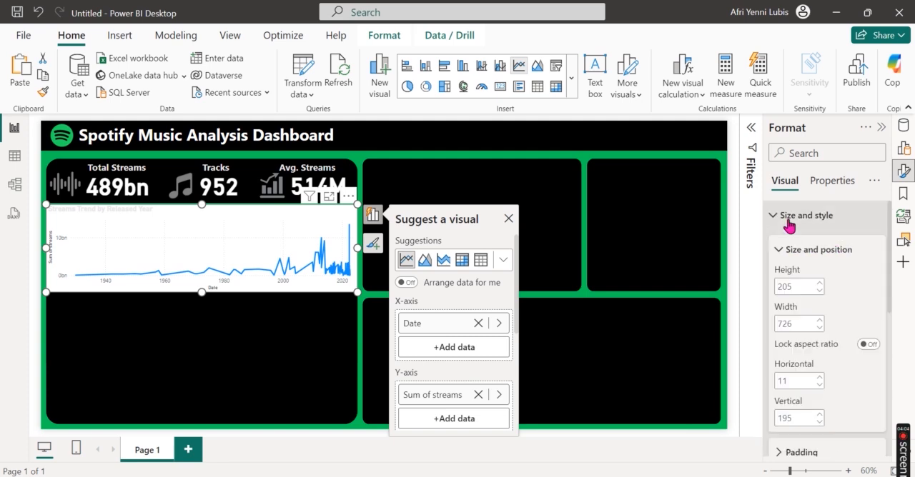
scroll(837, 315, down, 2)
click(866, 343)
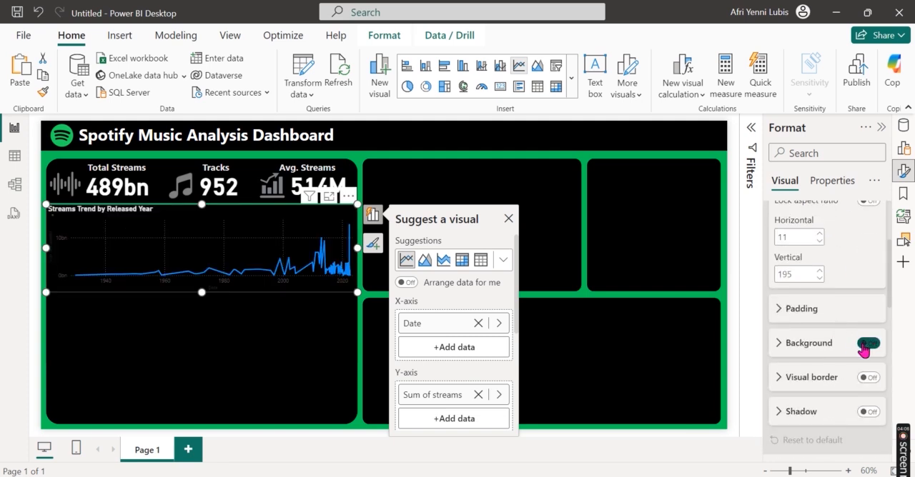
scroll(855, 299, up, 2)
click(806, 215)
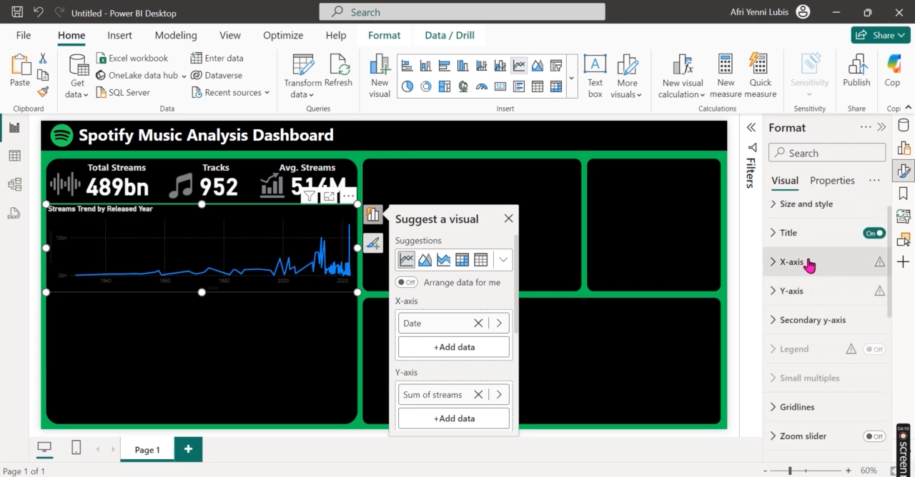
Step: Hide the line chart's X-axis title and set the X-axis values' color to White, 10% darker
click(808, 266)
scroll(819, 378, down, 3)
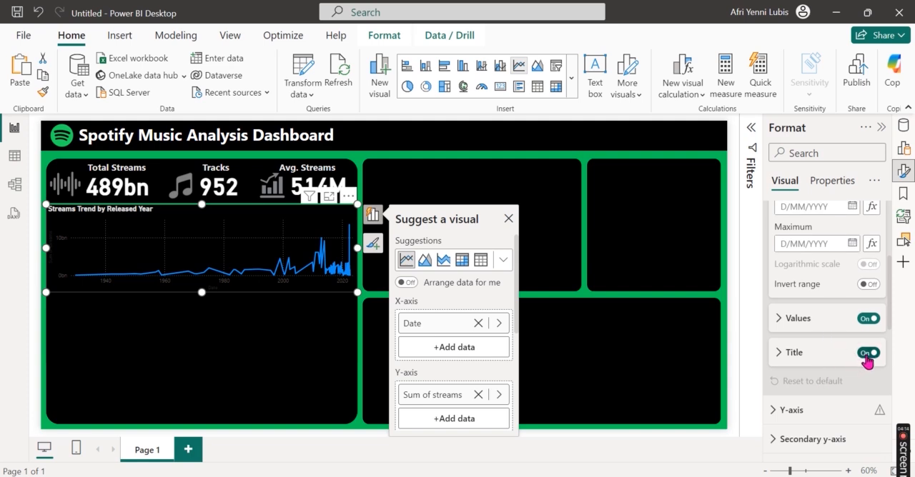
click(797, 318)
scroll(815, 350, down, 2)
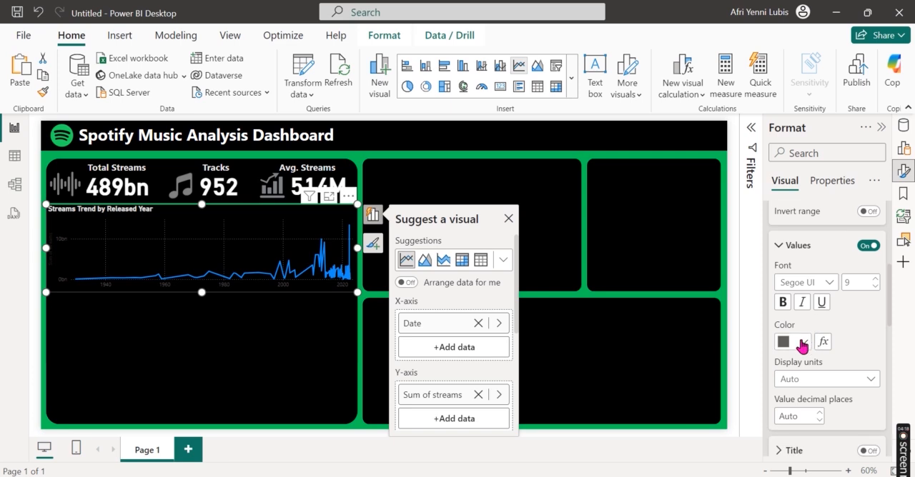
click(801, 344)
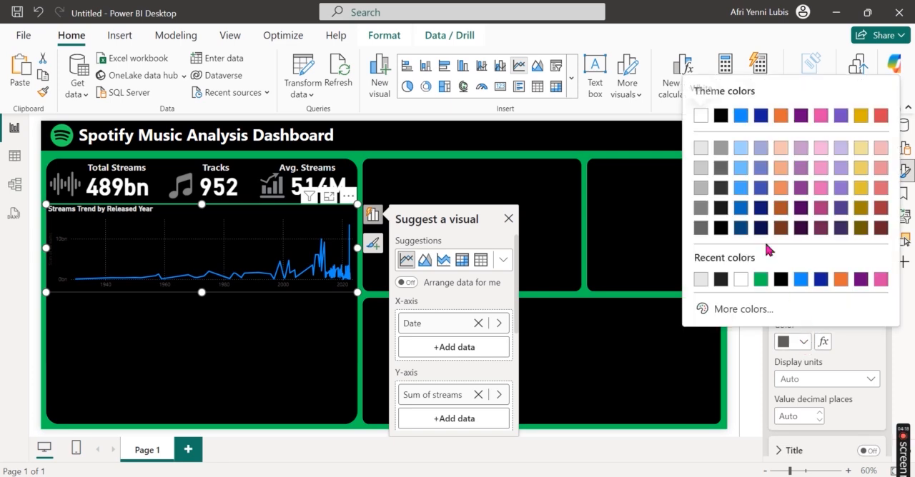
click(701, 148)
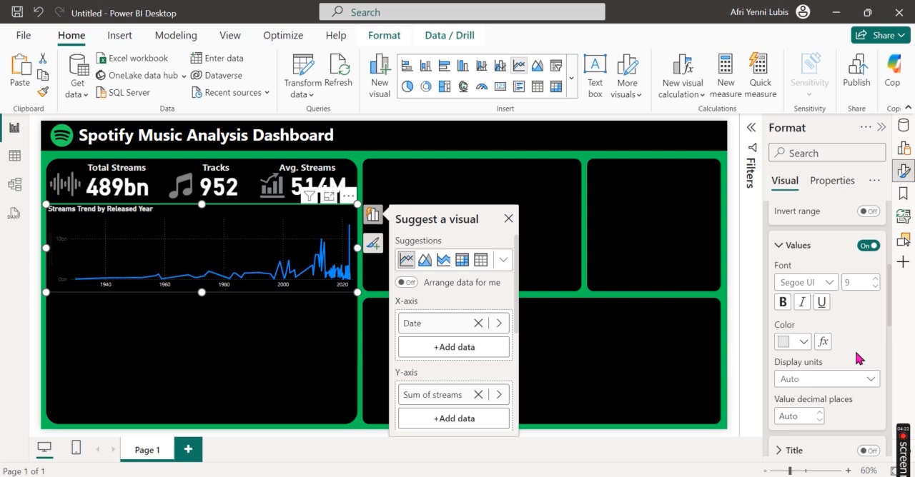
Step: Hide the line chart's Y-axis title and set the Y-axis values' color to White, 10% darker
scroll(858, 359, down, 4)
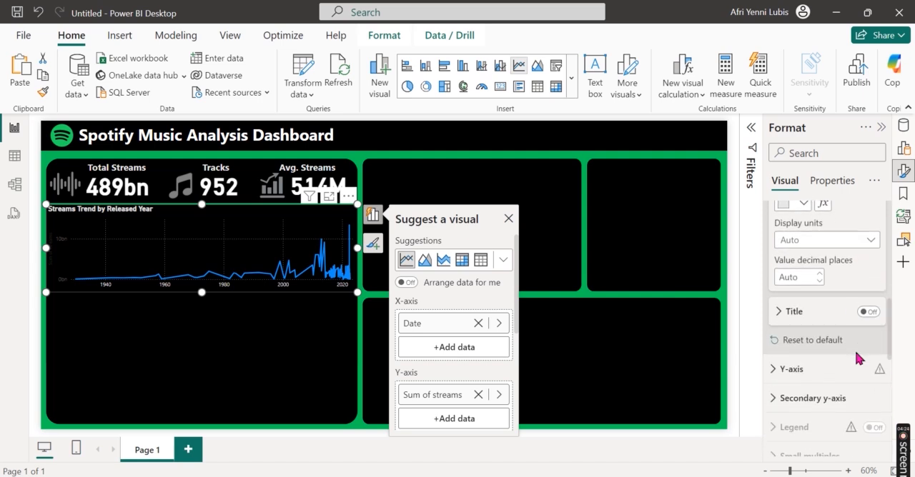
scroll(856, 359, down, 2)
click(815, 300)
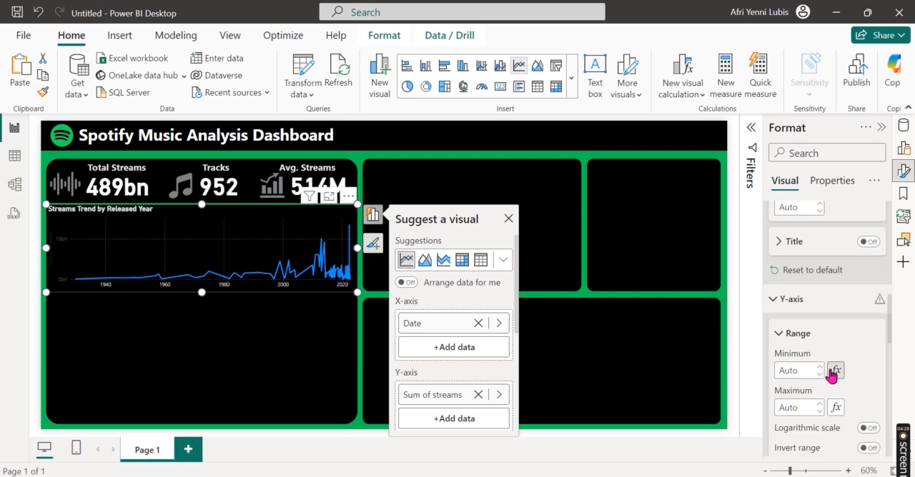
scroll(833, 372, down, 5)
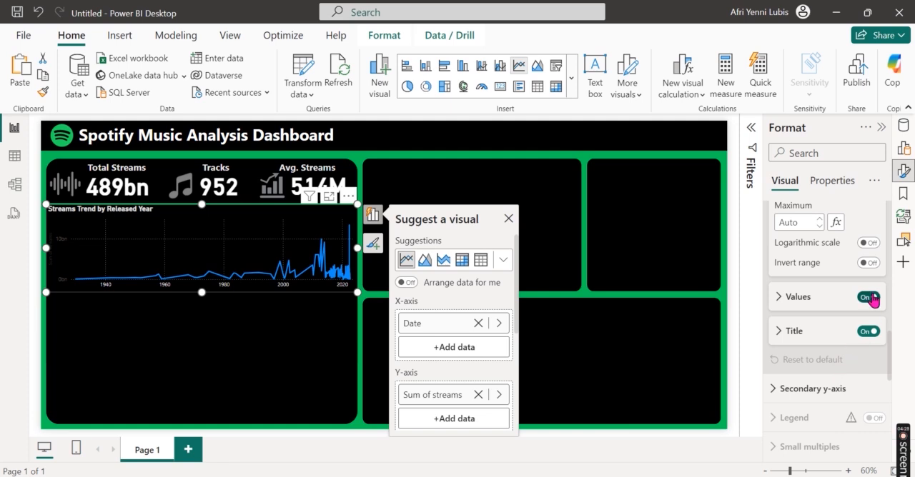
click(868, 332)
click(818, 297)
scroll(828, 381, down, 1)
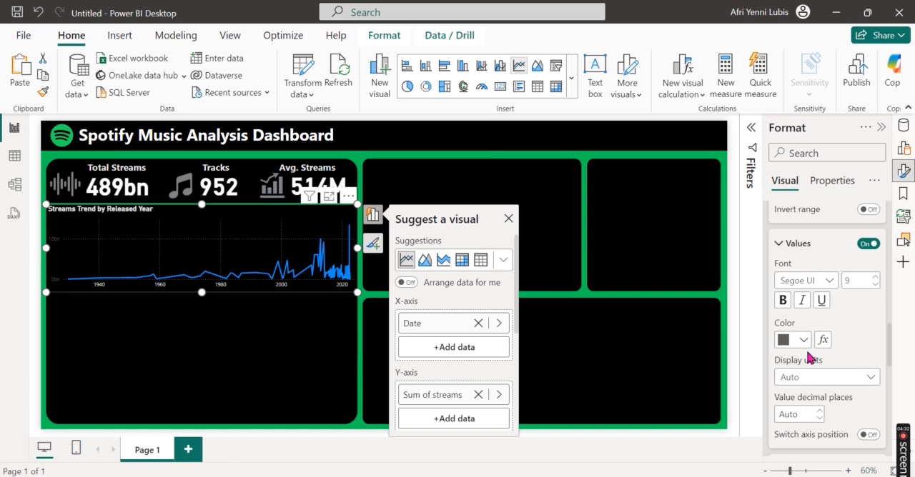
click(802, 340)
click(701, 147)
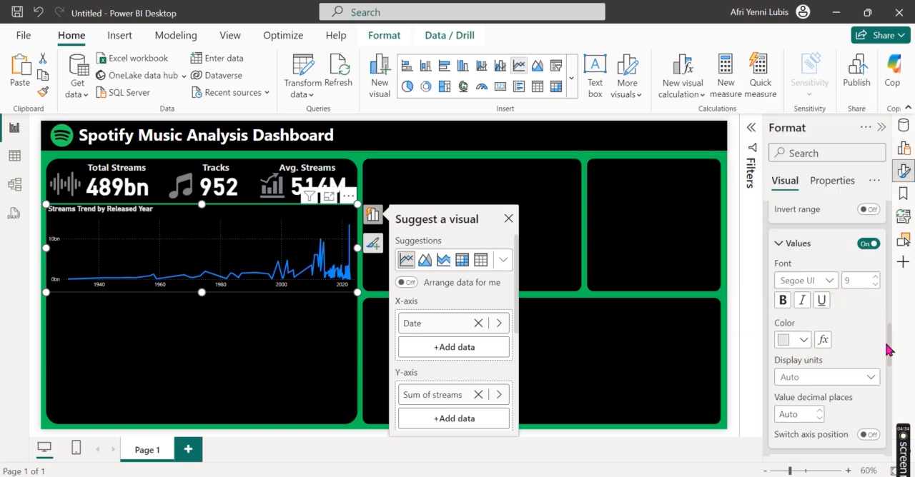
scroll(845, 355, down, 3)
scroll(846, 356, down, 2)
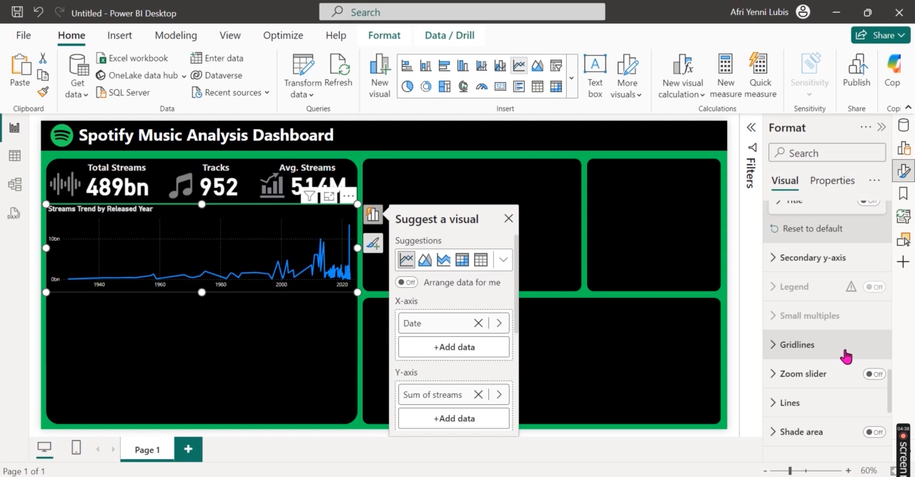
Step: Set the line chart's line color to the recent green #02C557 for all series
scroll(845, 355, down, 2)
click(811, 300)
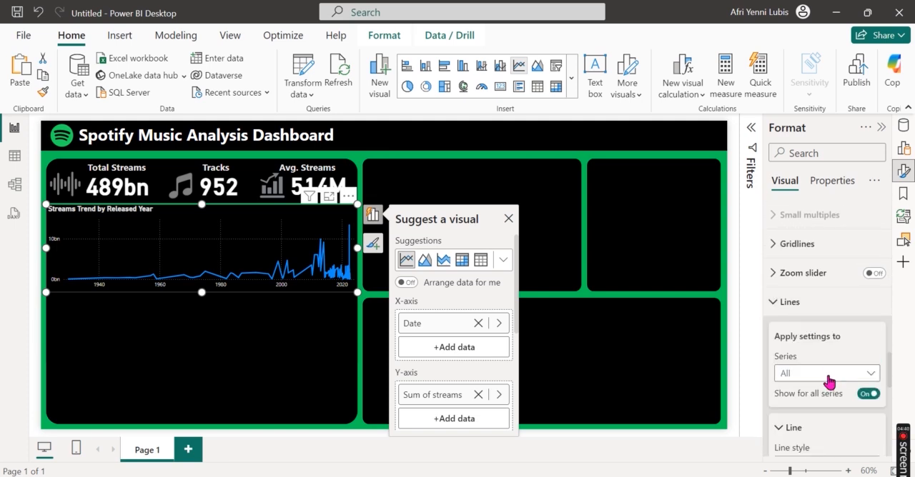
scroll(855, 343, down, 5)
scroll(856, 345, down, 2)
click(831, 318)
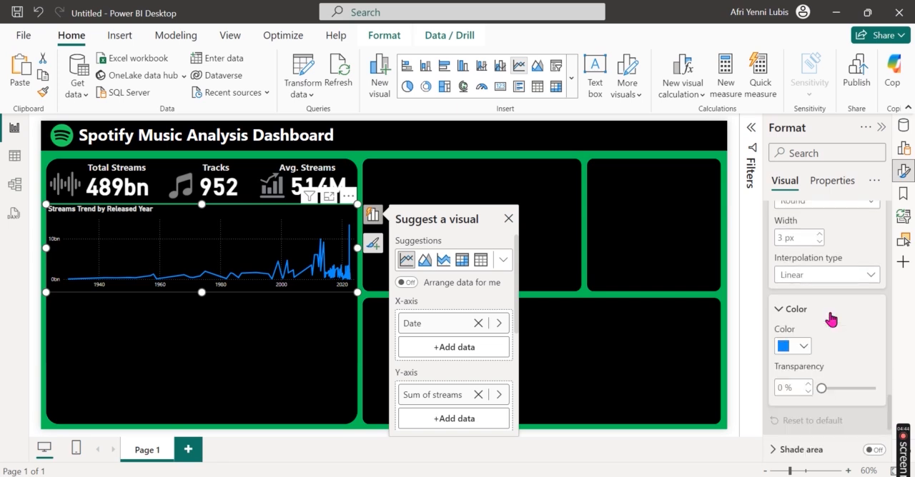
click(803, 348)
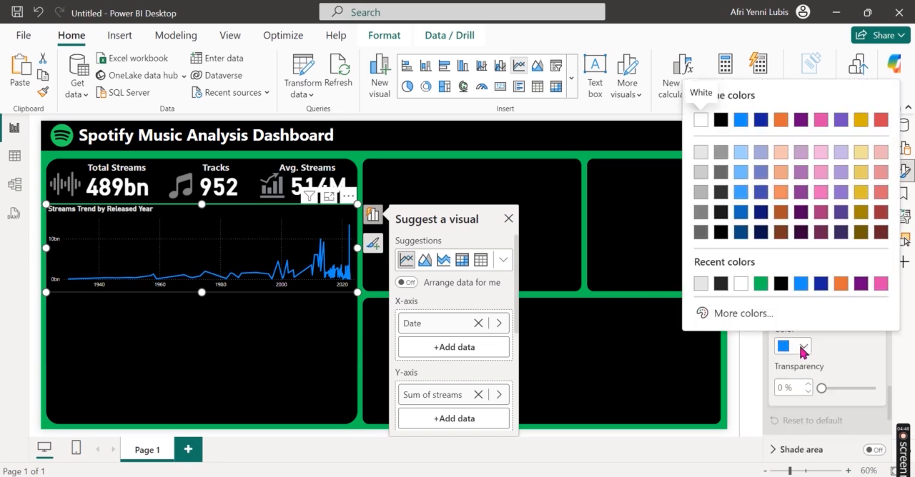
click(761, 284)
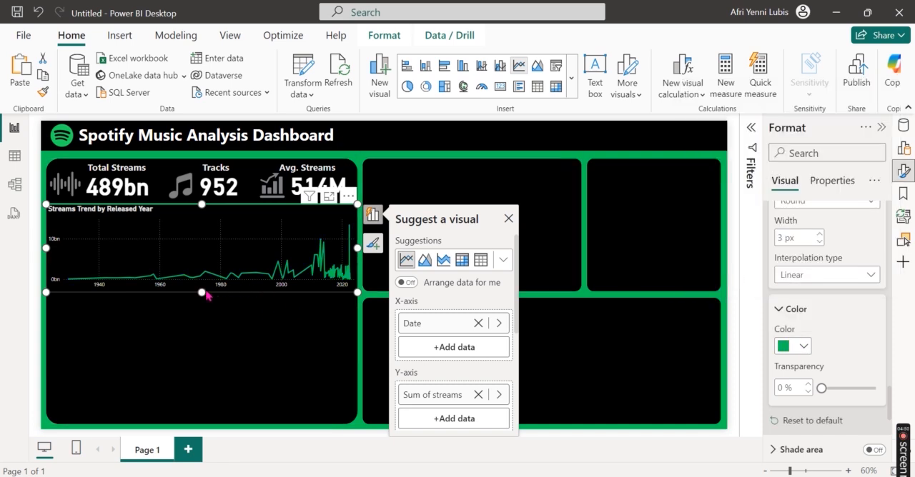
Step: Shorten the streams trend line chart slightly by raising its lower edge
mouse_move(201, 290)
mouse_down()
mouse_move(213, 274)
mouse_move(212, 286)
mouse_up()
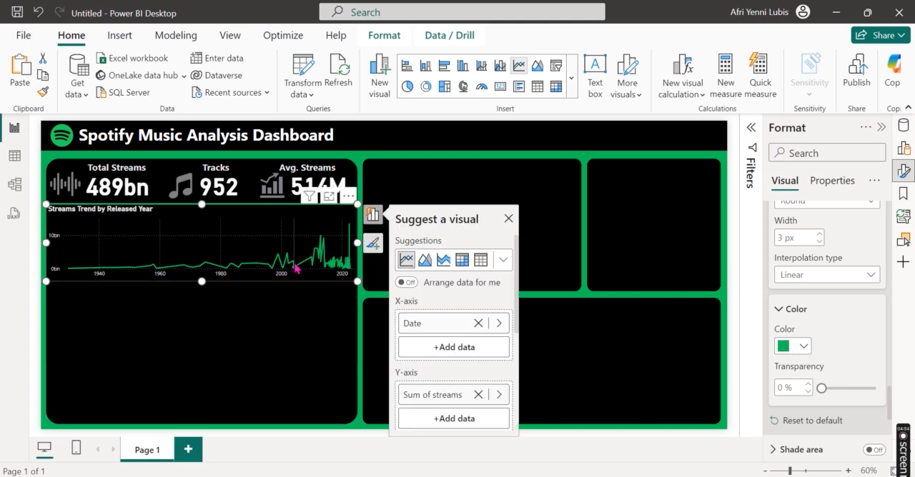
mouse_move(302, 274)
mouse_move(322, 244)
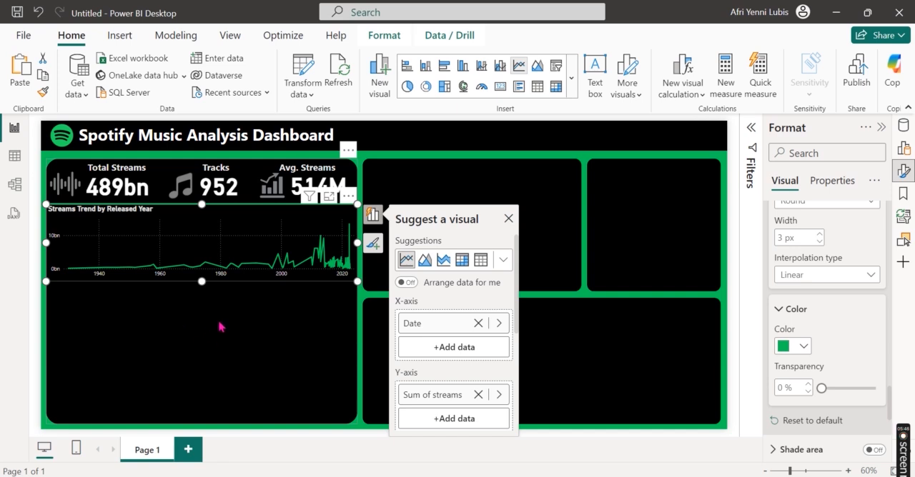
key(Delete)
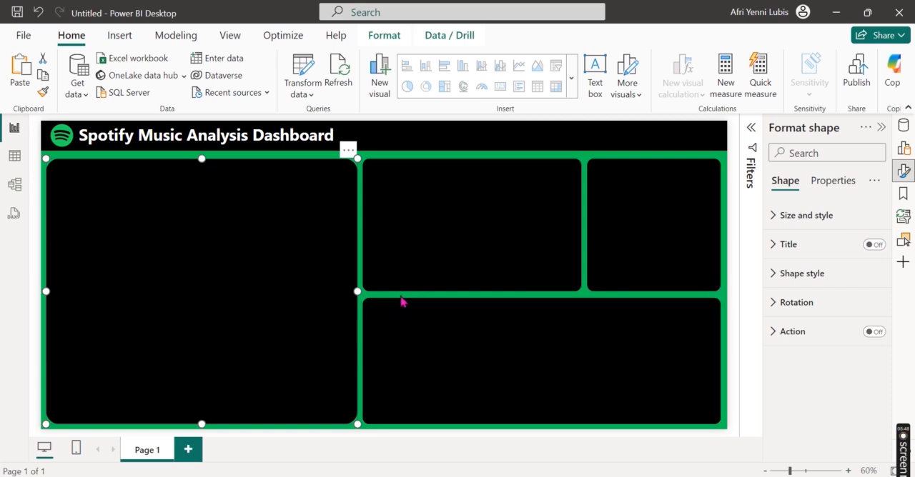
key(ctrl+z)
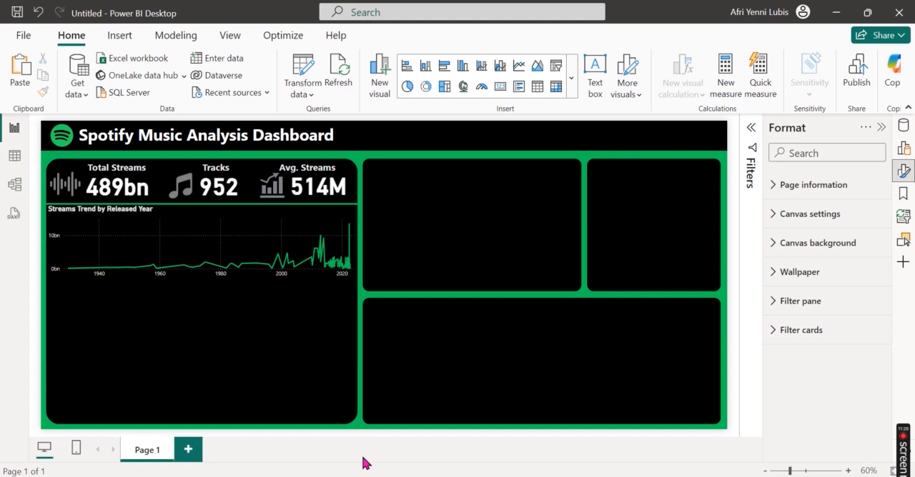
Step: Add a table visual to the black card, beneath the streams trend line chart
click(904, 172)
click(904, 147)
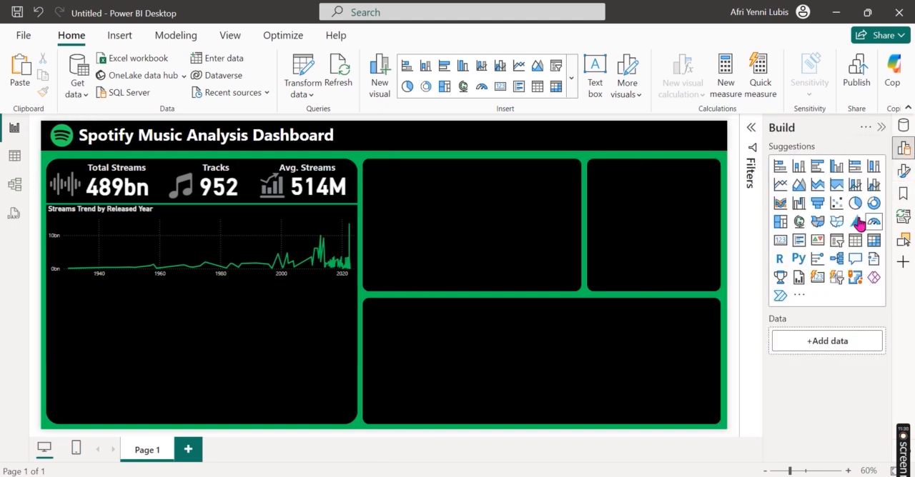
drag(856, 246, 137, 300)
click(195, 300)
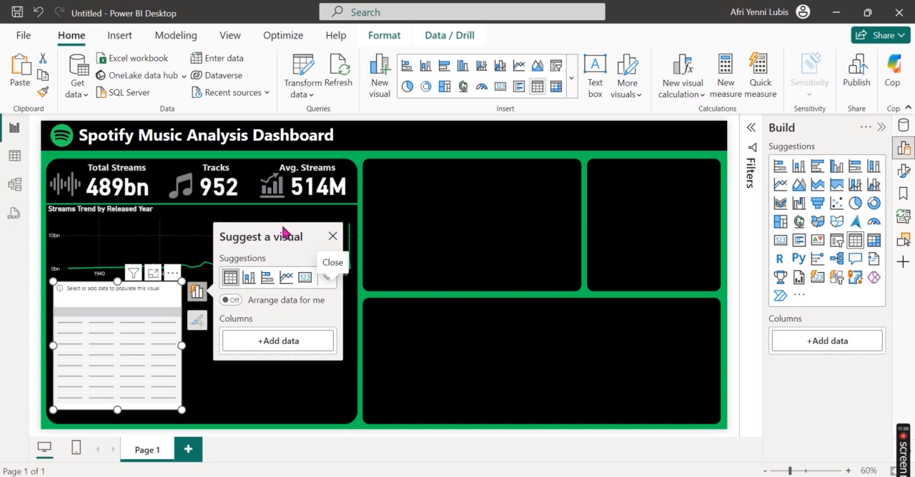
Step: Add MonthName from the Calendar table as the new table visual's first column
click(277, 341)
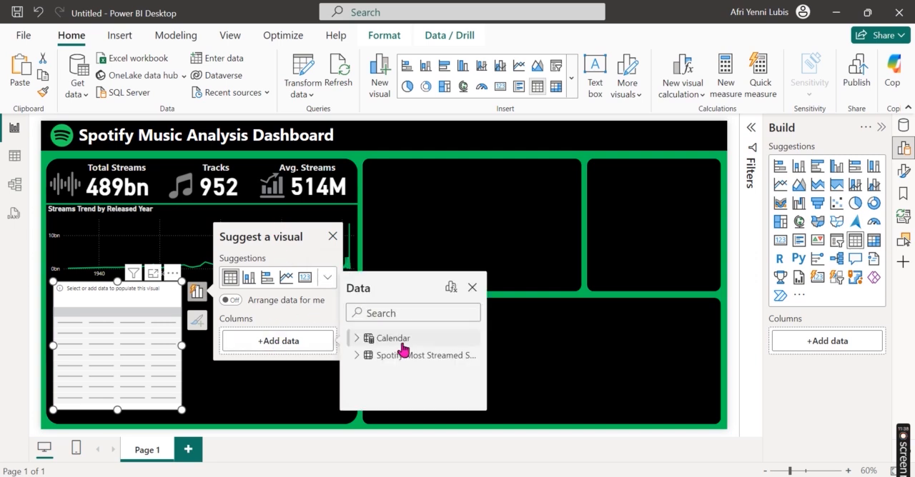
click(355, 338)
scroll(394, 384, down, 3)
scroll(394, 382, up, 2)
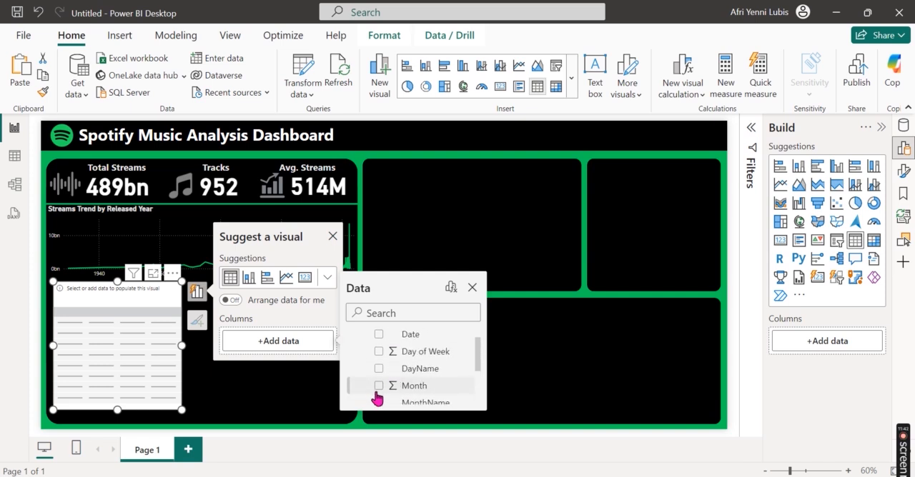
click(379, 403)
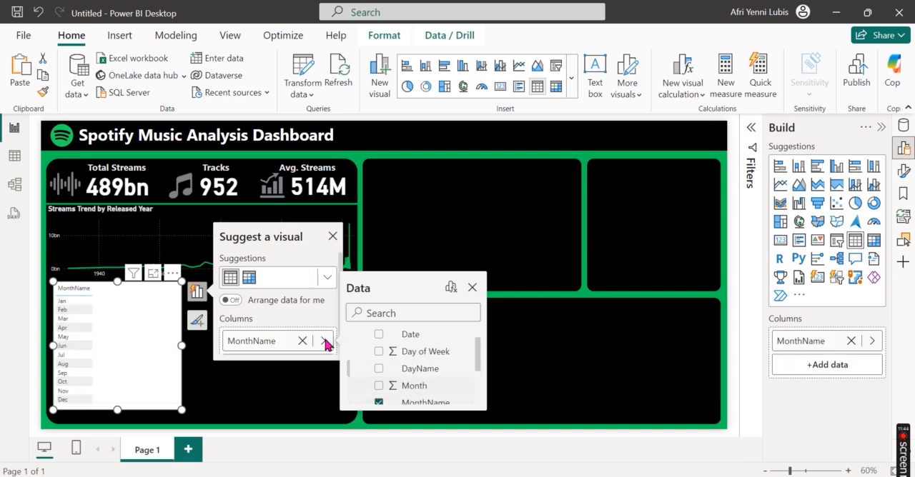
click(332, 309)
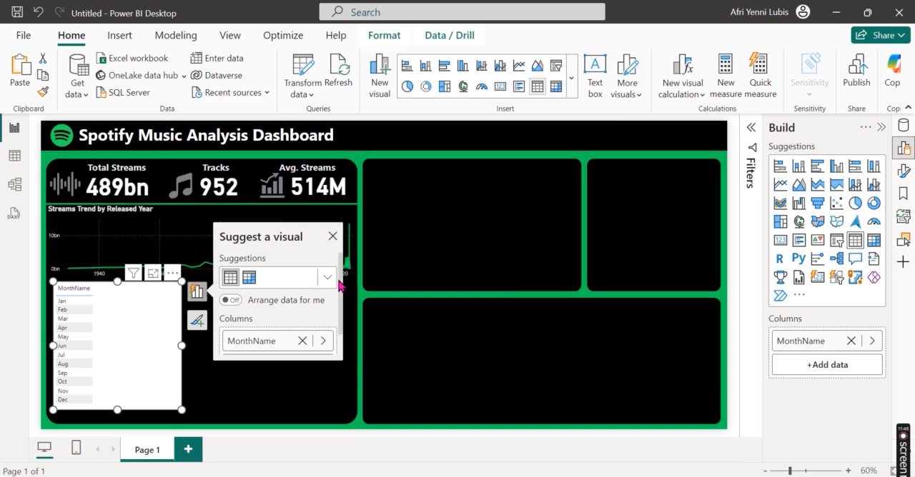
Step: Add track_name from the Spotify Most Streamed Songs data as the table's second column, summarized by Count
scroll(340, 285, down, 1)
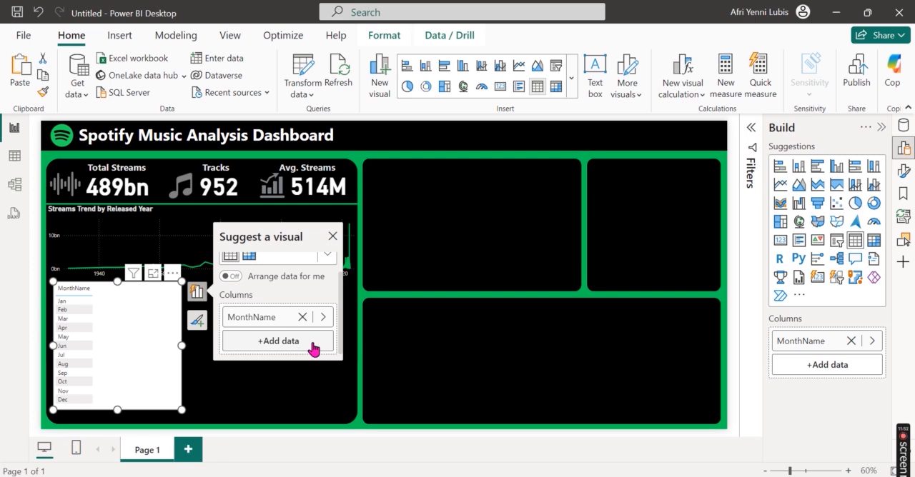
click(313, 348)
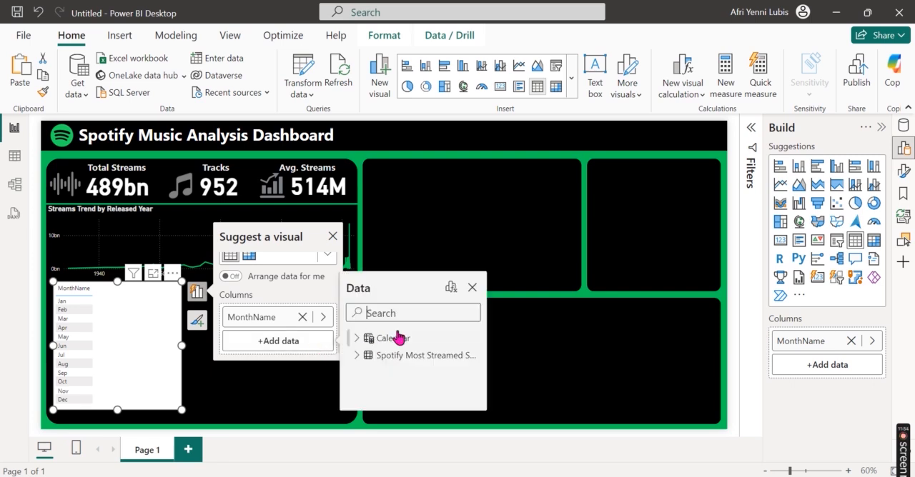
click(357, 355)
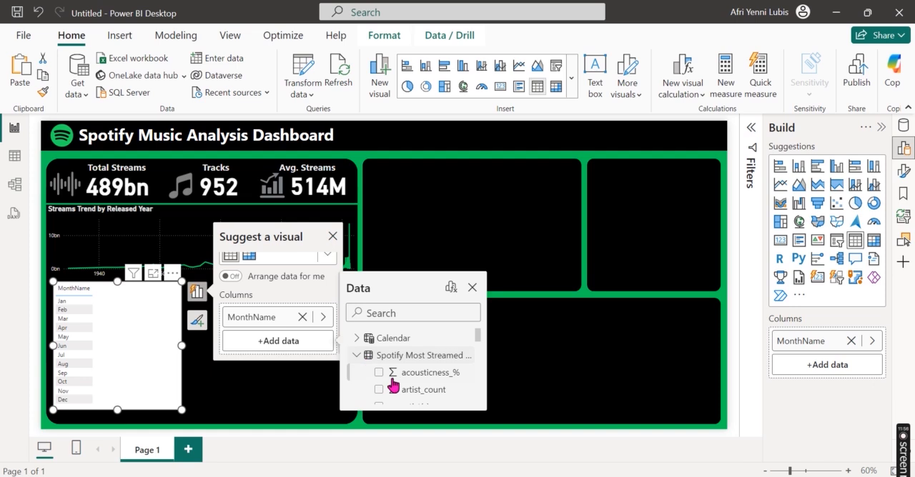
scroll(406, 394, down, 3)
scroll(406, 397, down, 5)
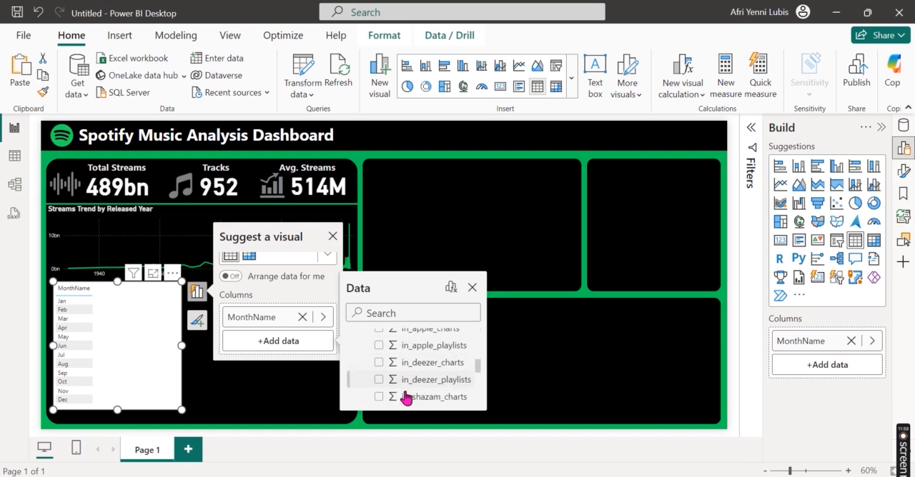
scroll(406, 398, down, 2)
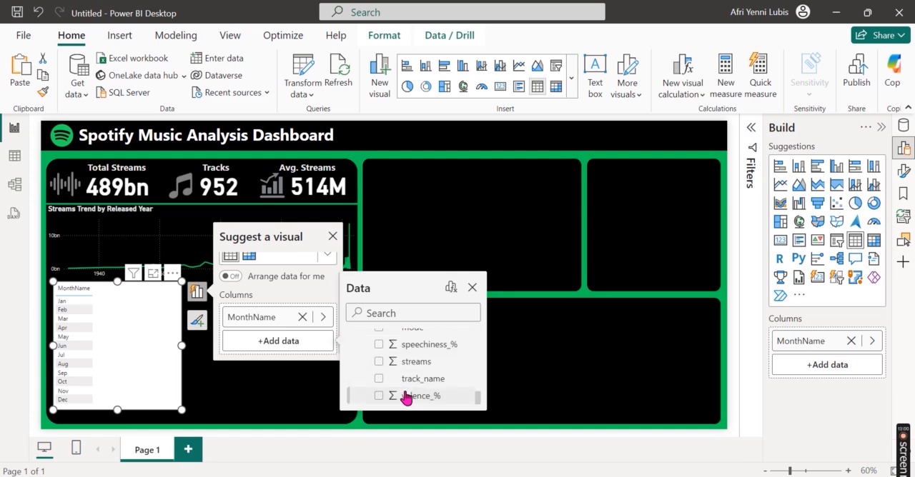
click(406, 379)
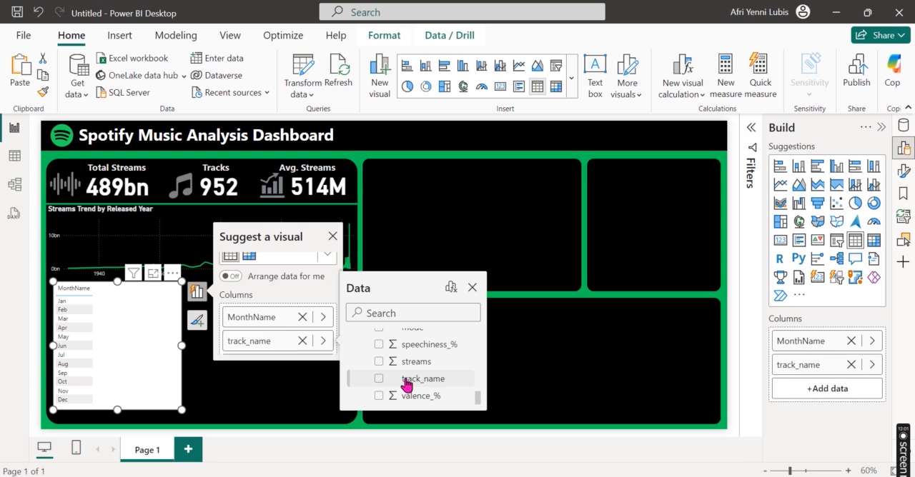
click(323, 342)
click(388, 378)
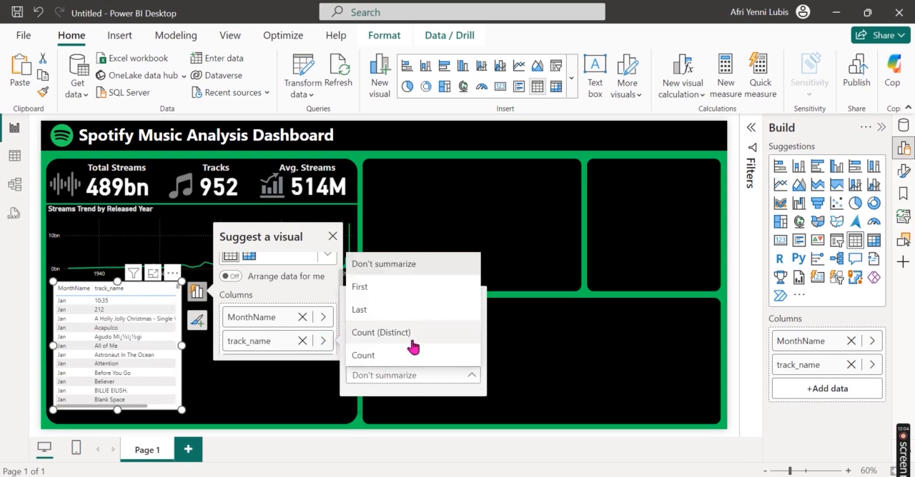
click(415, 356)
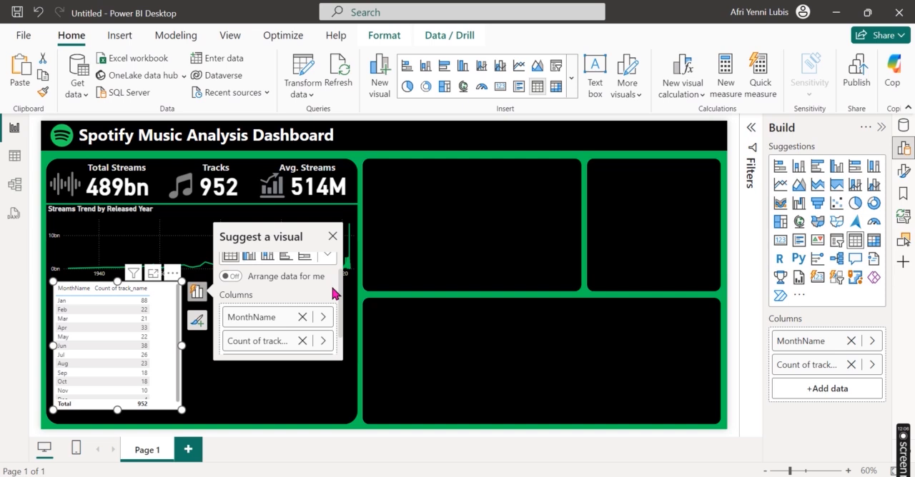
Step: Add streams from the Spotify Most Streamed Songs data as the table's third column, summarized by Average
scroll(333, 293, down, 1)
click(279, 341)
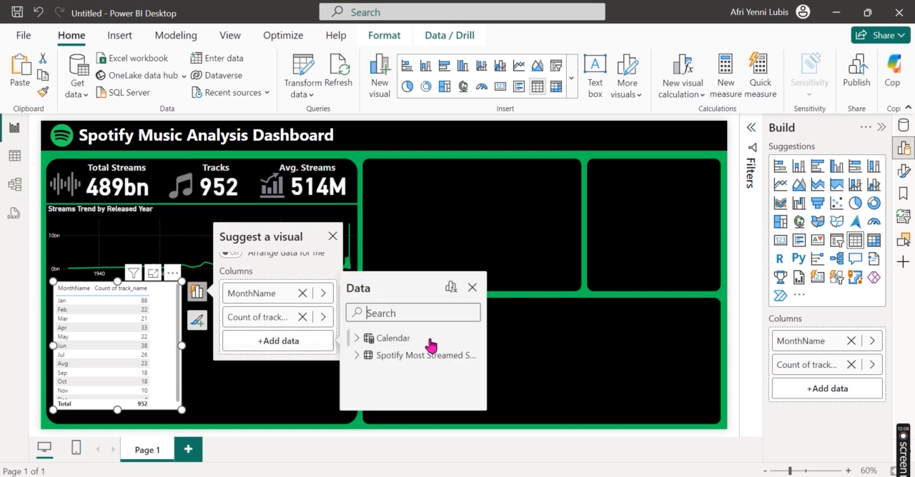
click(358, 356)
scroll(429, 392, down, 8)
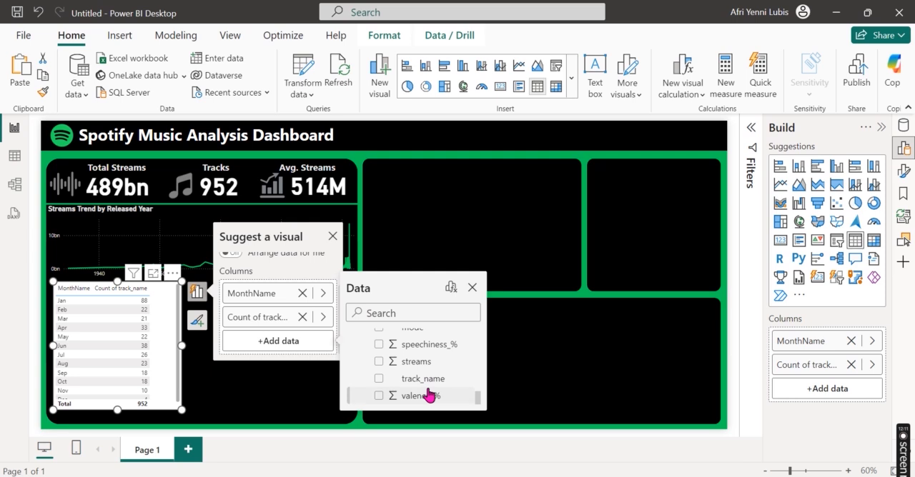
click(379, 361)
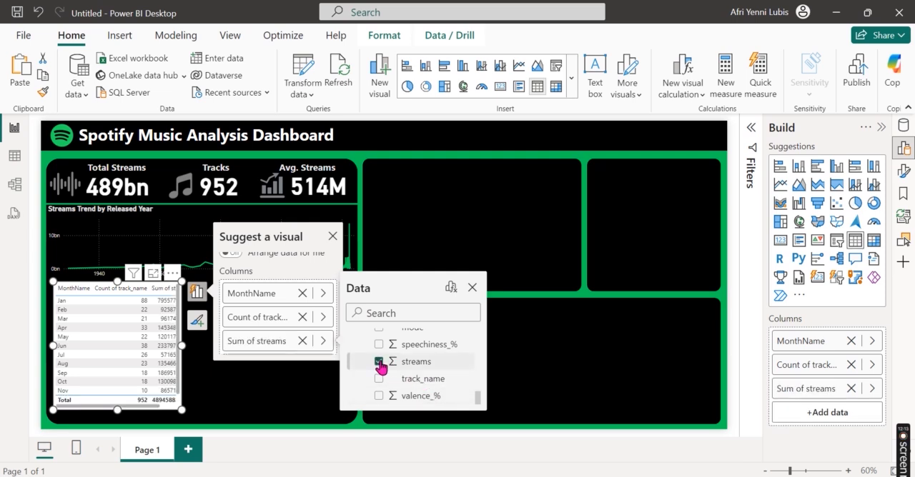
click(323, 342)
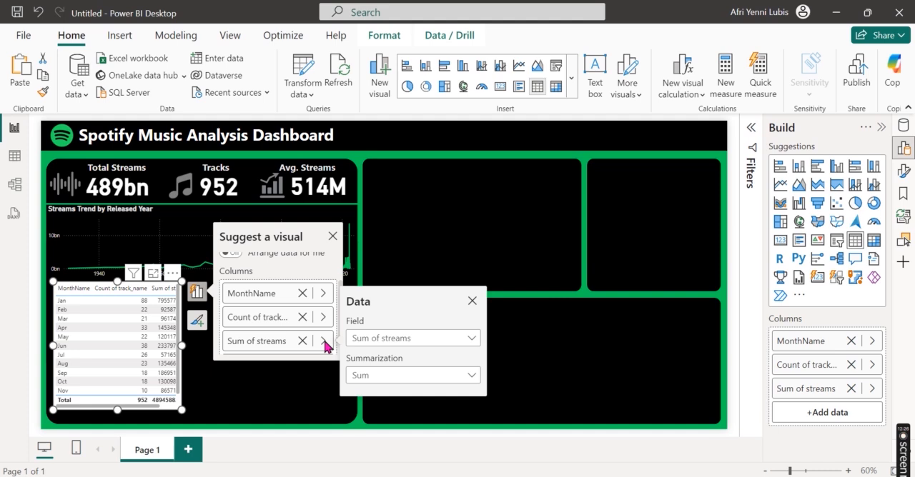
click(408, 377)
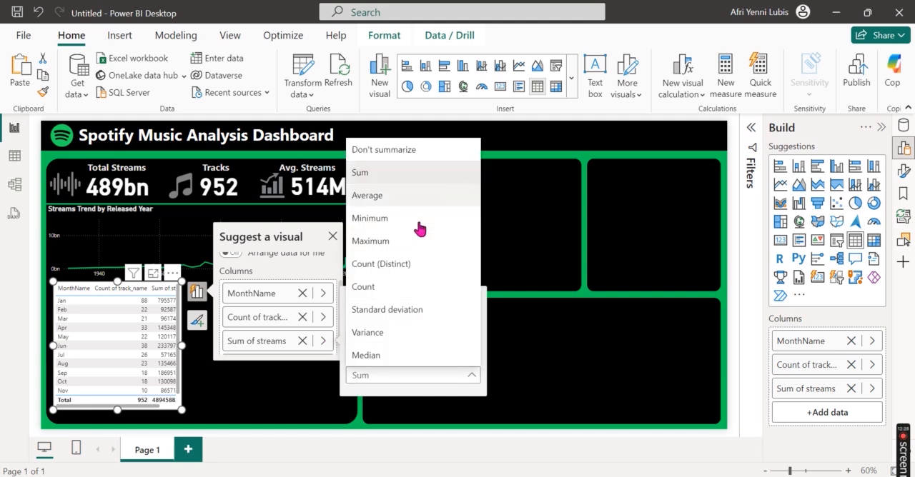
click(447, 210)
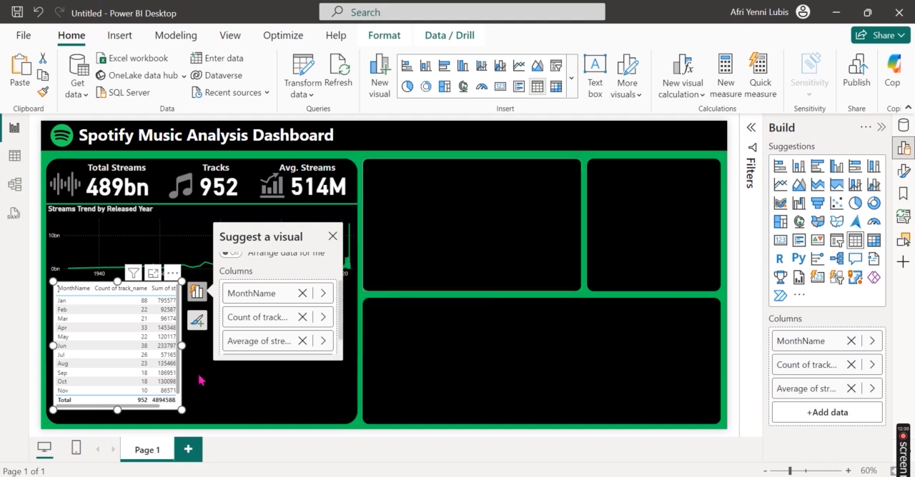
click(249, 317)
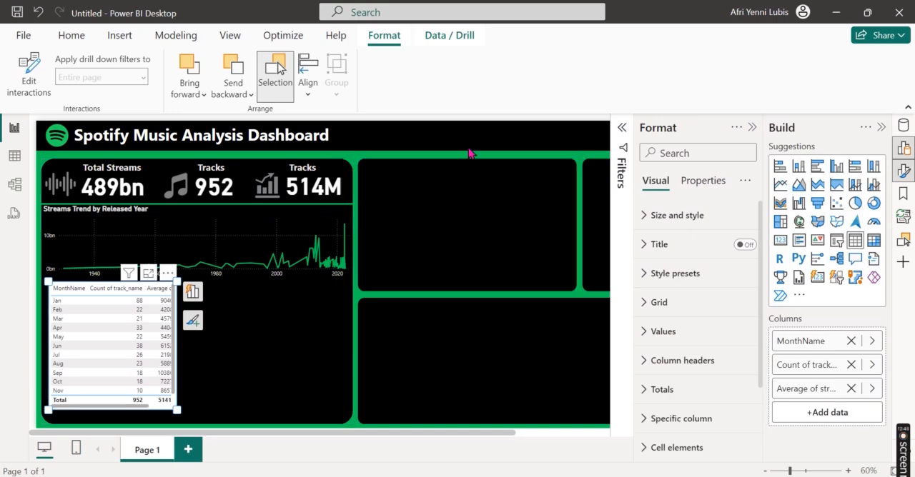
Step: Set the display units of the table's Average of streams values to Millions
click(904, 147)
scroll(829, 347, down, 3)
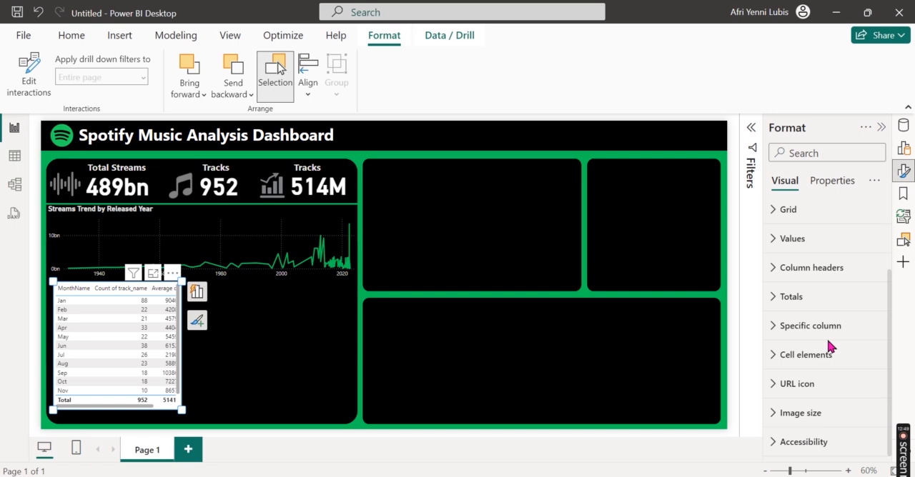
click(816, 333)
scroll(829, 350, down, 4)
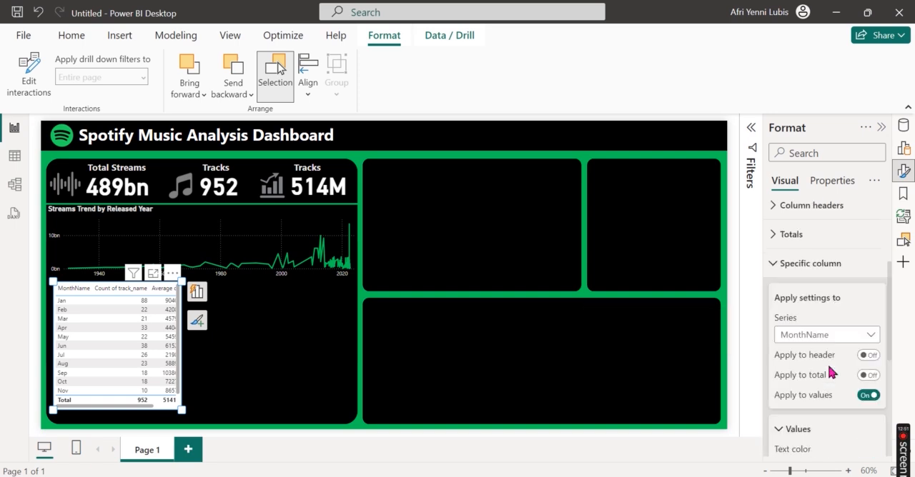
click(819, 261)
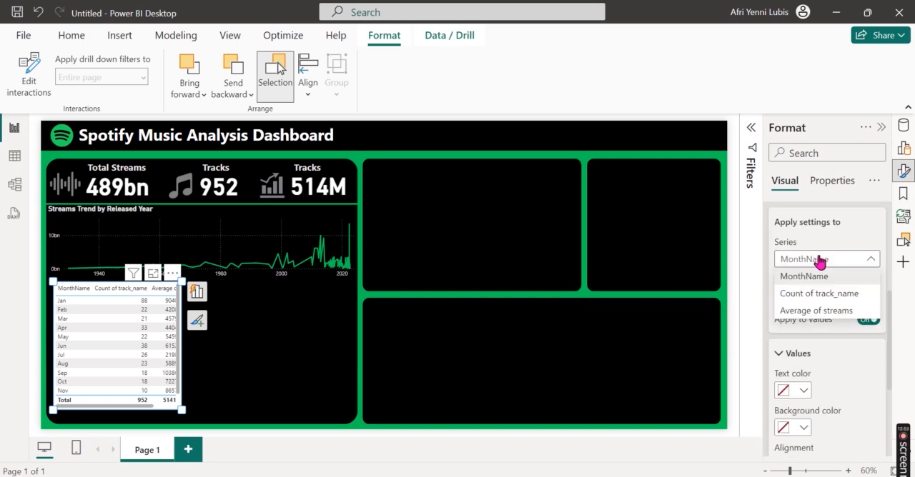
click(837, 312)
scroll(844, 365, down, 5)
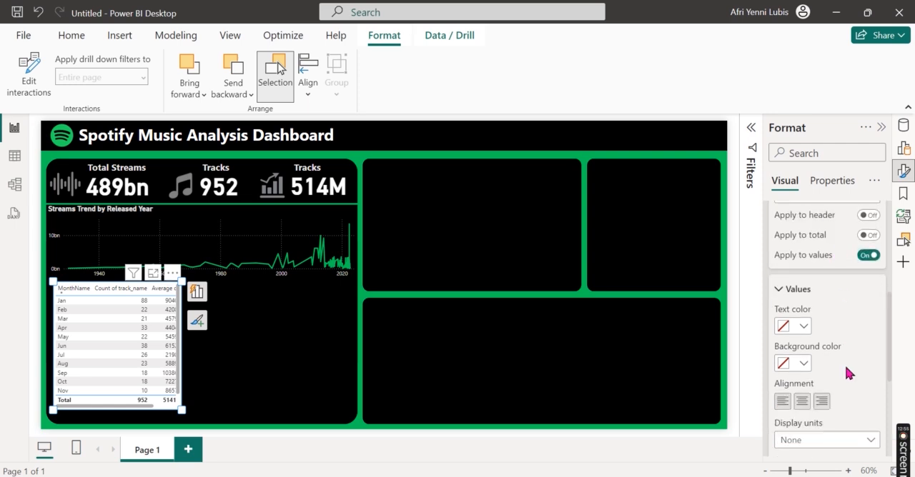
click(838, 357)
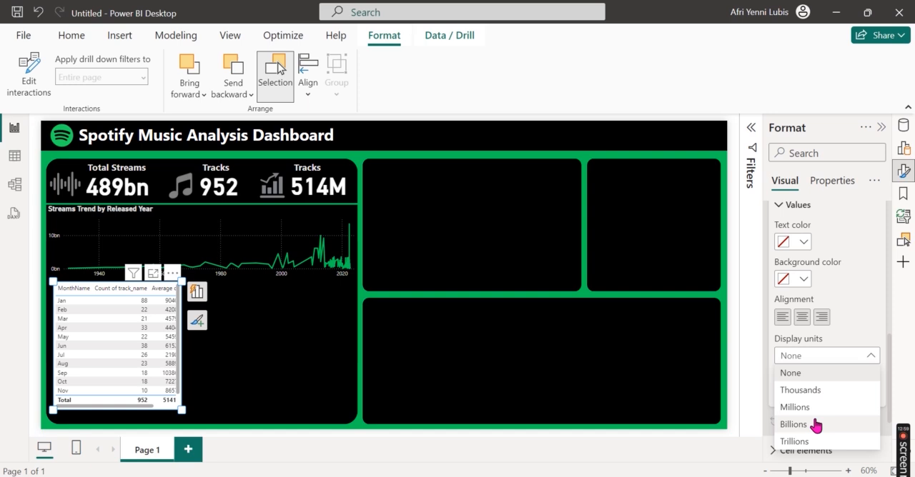
click(795, 407)
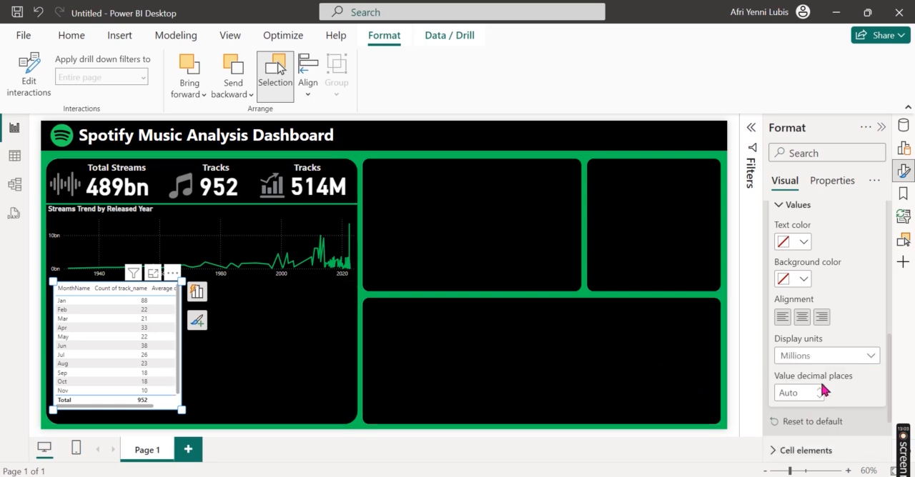
Step: Widen the monthly table to show all its columns and set the average streams values to 1 decimal place
click(181, 395)
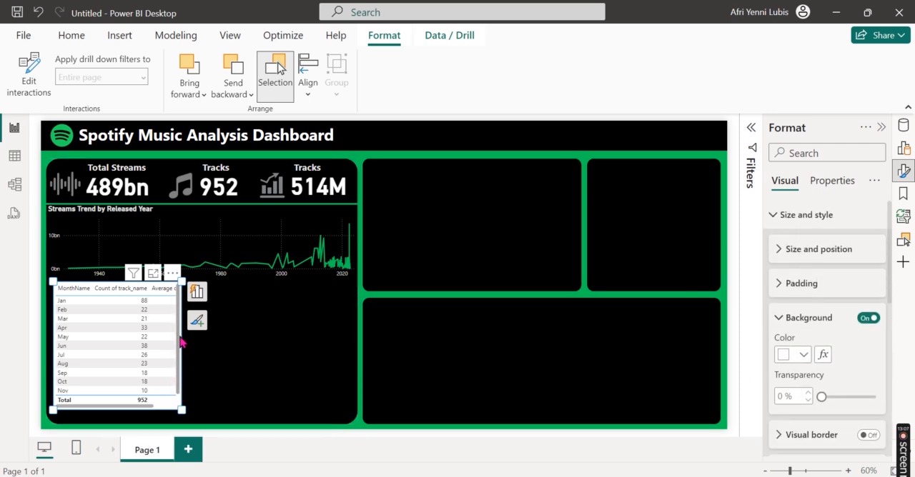
drag(181, 409, 270, 413)
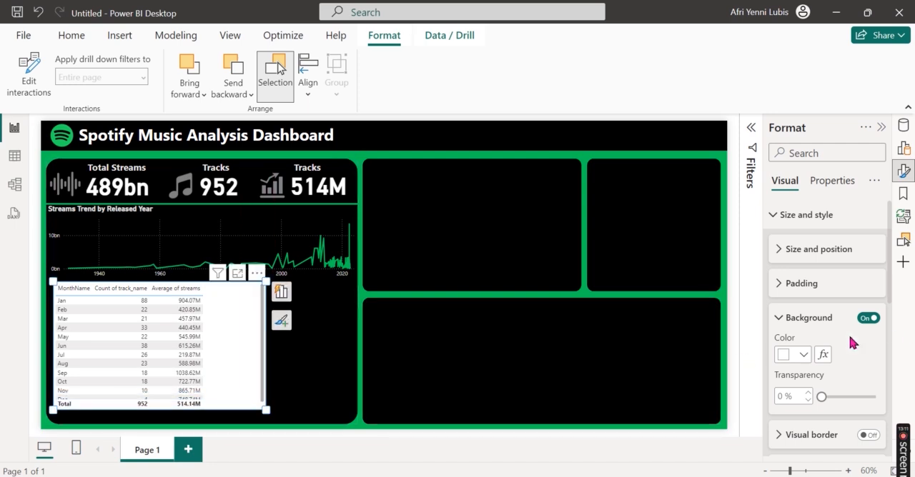
scroll(833, 356, down, 10)
click(829, 330)
scroll(839, 398, down, 4)
scroll(817, 415, down, 3)
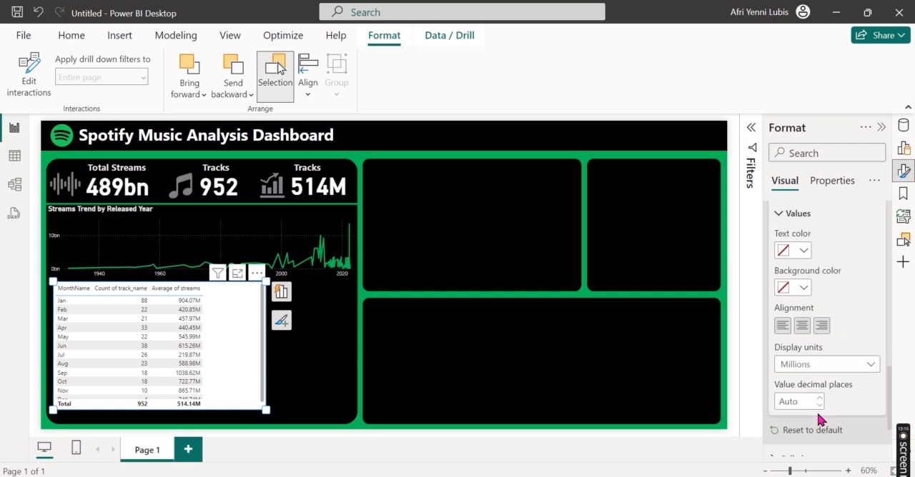
click(789, 401)
text(1)
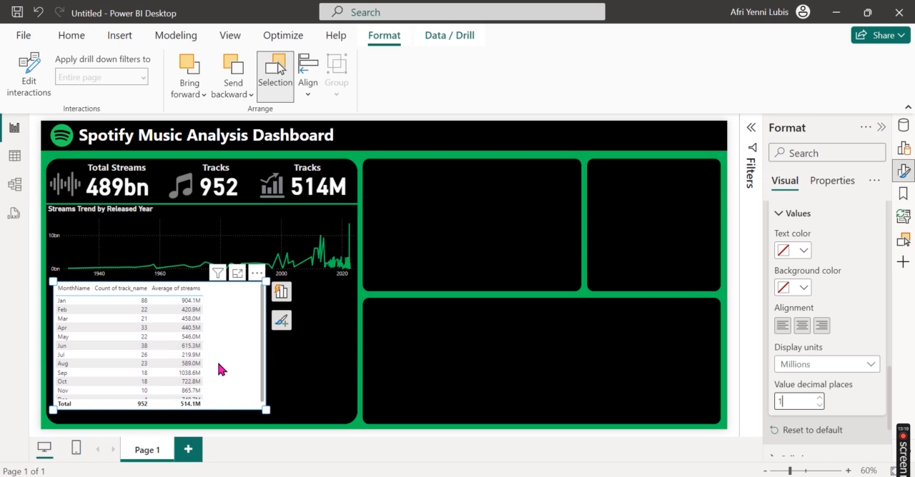
Step: Rename the table's MonthName column as Month and its Count of track_name column as Tracks
click(280, 294)
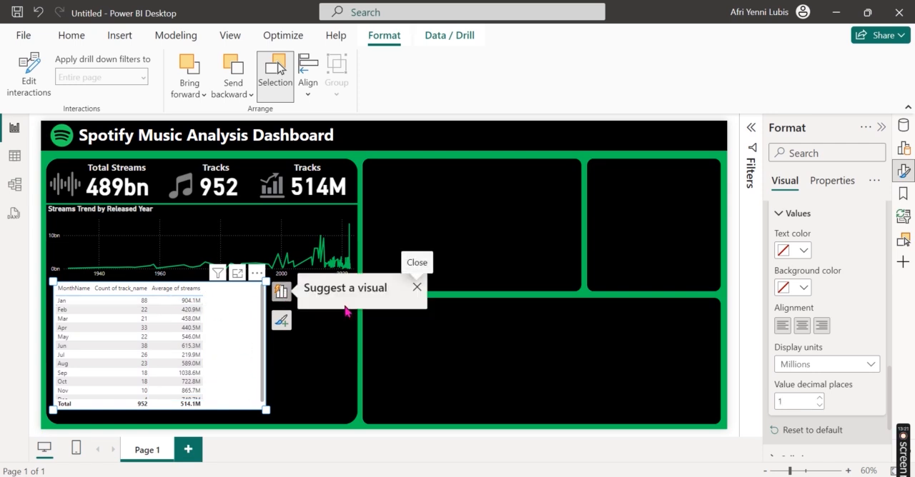
click(338, 305)
double_click(339, 305)
text(Month)
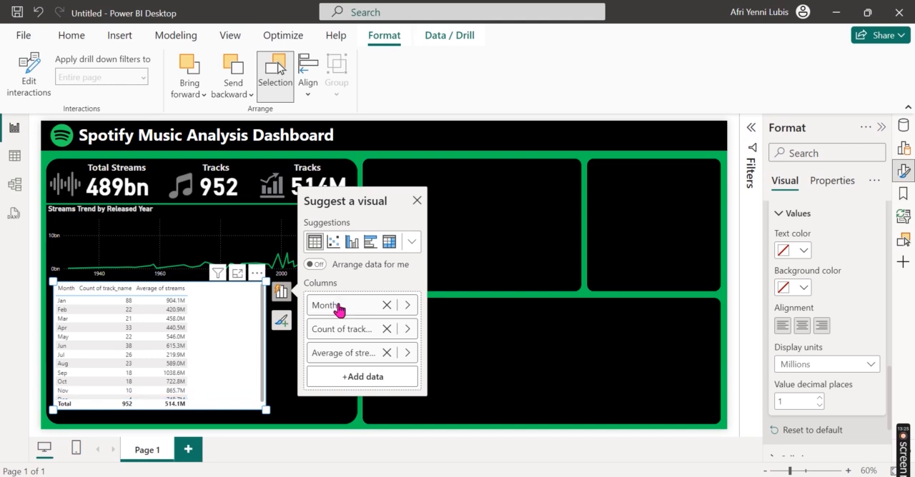
click(349, 329)
double_click(349, 328)
text(T)
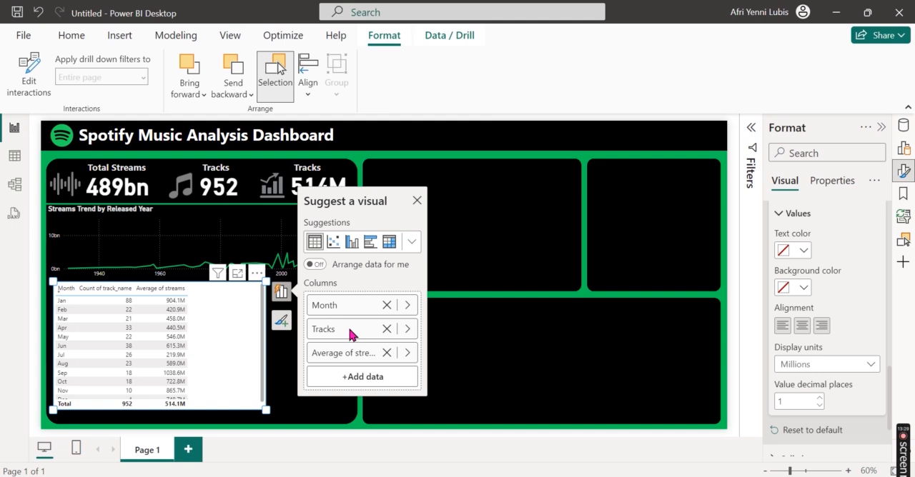
text(racks)
key(Return)
Step: Rename the table's Average of streams column as Streams
click(355, 352)
double_click(356, 352)
text(Str)
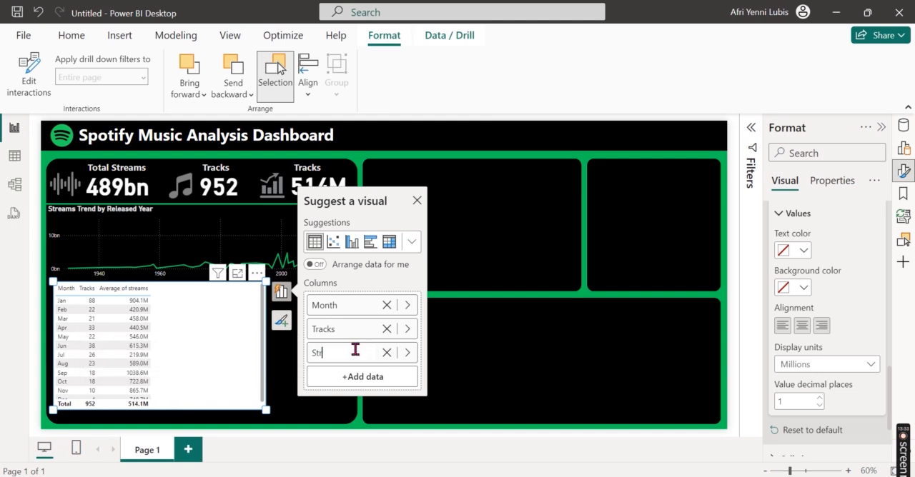
key(Return)
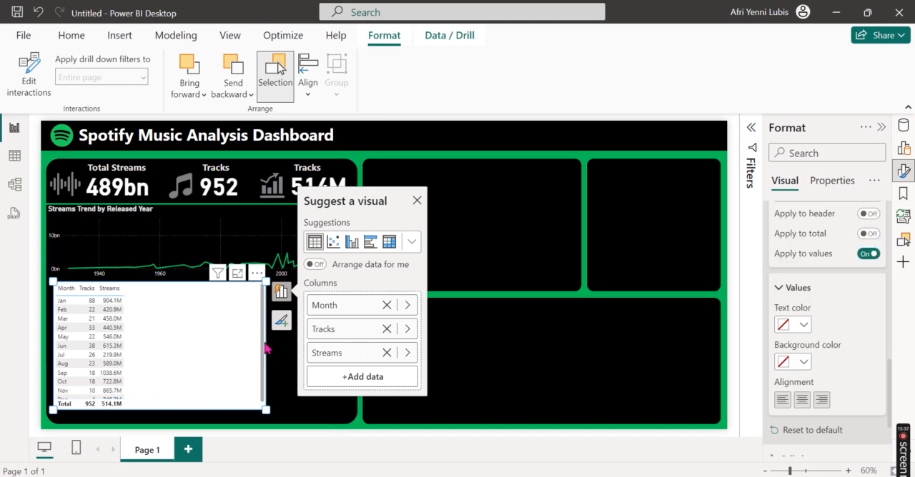
Step: Narrow the table visual to fit its three columns and extend its height until the December row fits
click(286, 351)
click(304, 401)
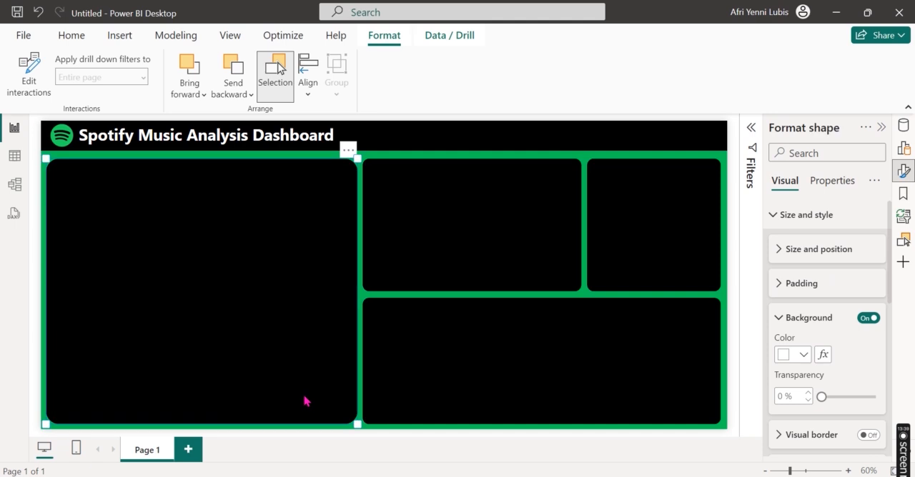
click(359, 380)
click(173, 334)
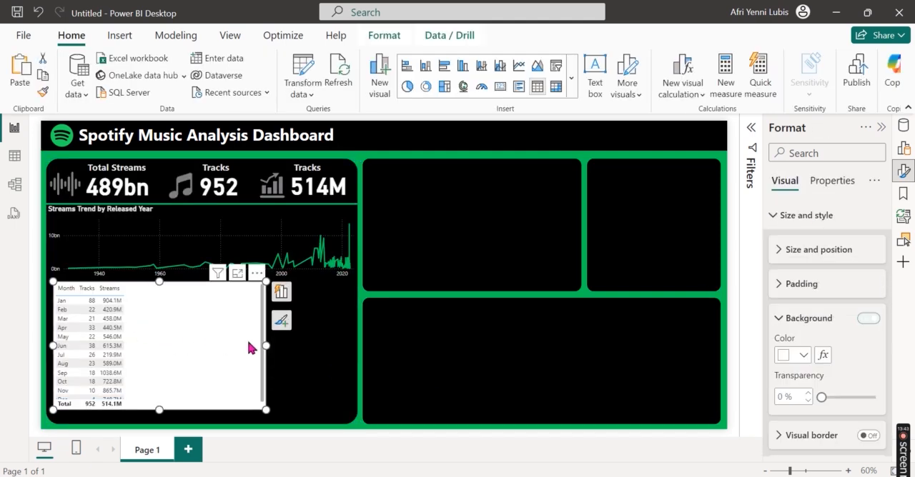
drag(266, 348, 139, 341)
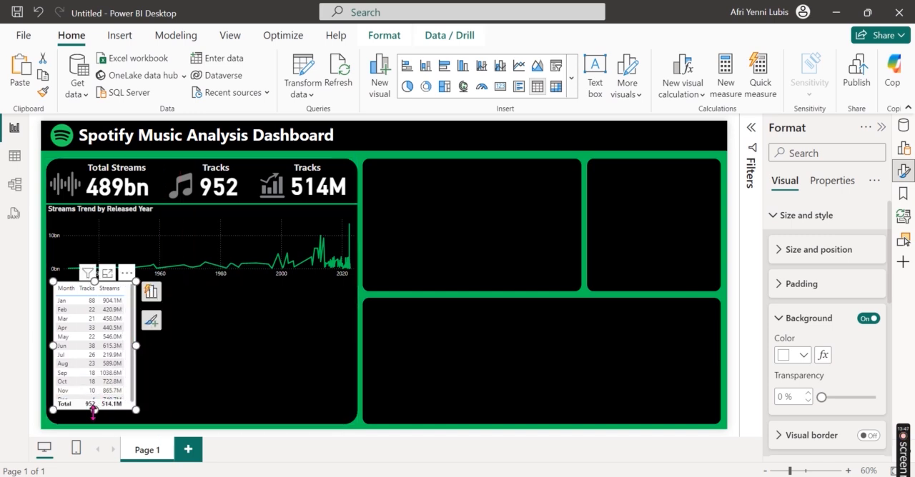
mouse_move(94, 407)
mouse_down()
mouse_move(94, 429)
mouse_move(94, 415)
mouse_up()
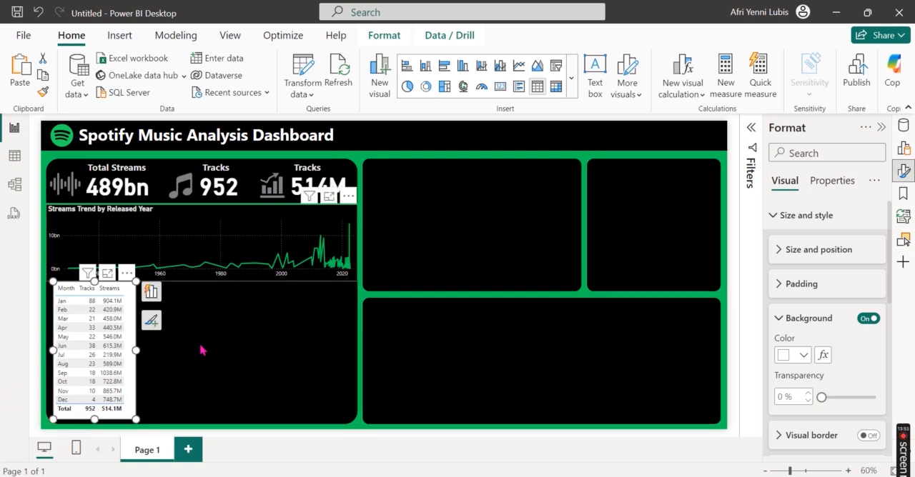
Step: Title the table visual "Monthly Tracks and Avg. Streams" and widen it so the title fits on one line
click(813, 228)
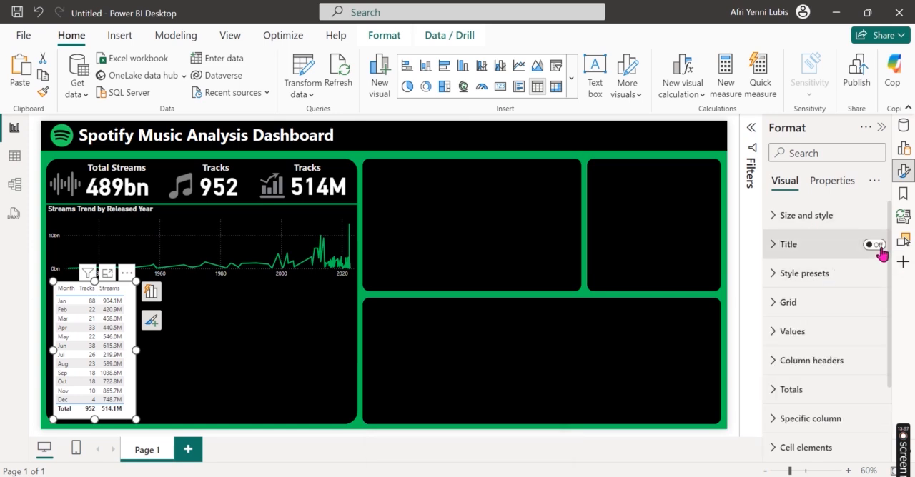
click(878, 246)
click(822, 250)
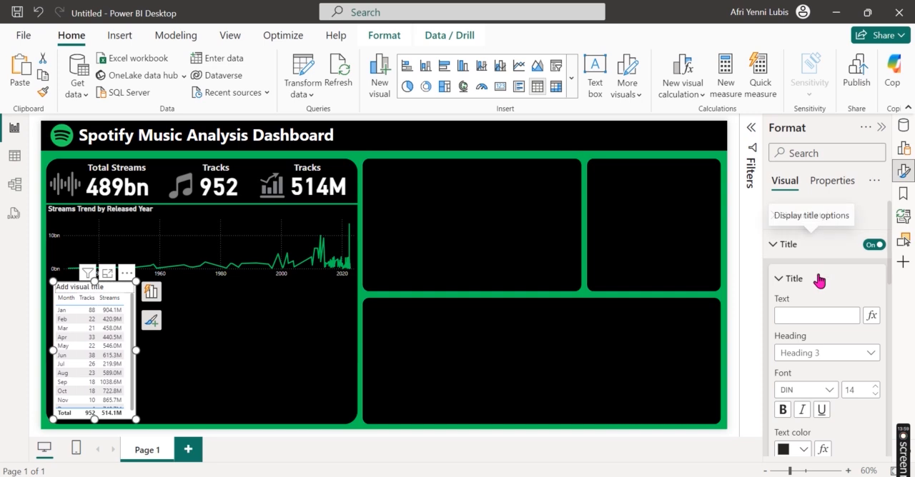
click(814, 313)
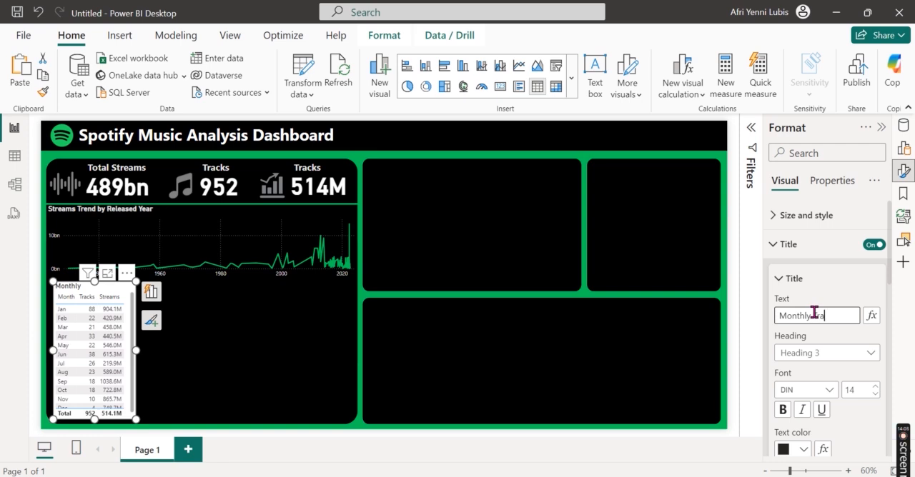
text(Monthly Tracks and Avg. Streams)
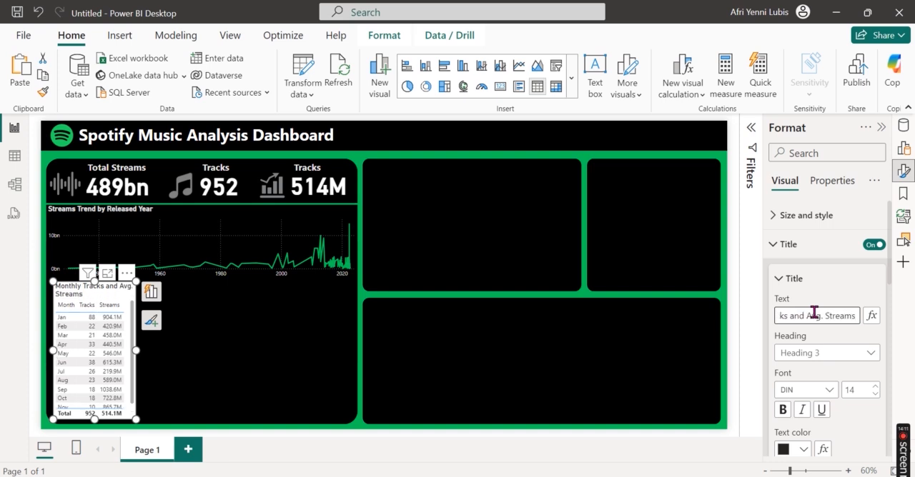
drag(135, 351, 174, 357)
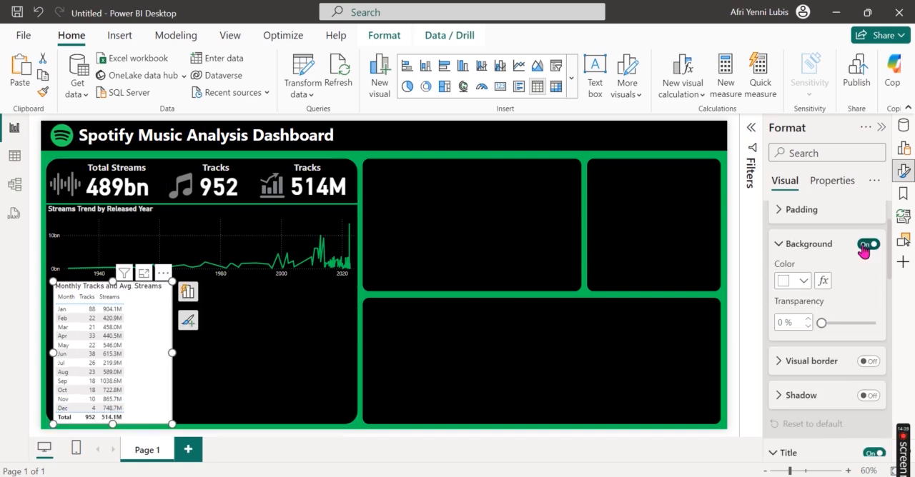
Step: Turn off the table visual's background and format its row values as light gray text on a black background
click(867, 245)
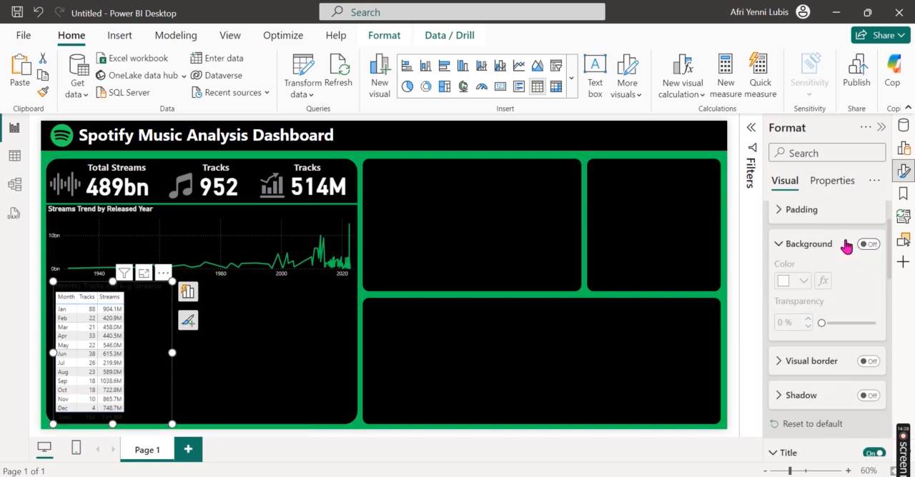
scroll(847, 325, down, 3)
scroll(847, 331, down, 8)
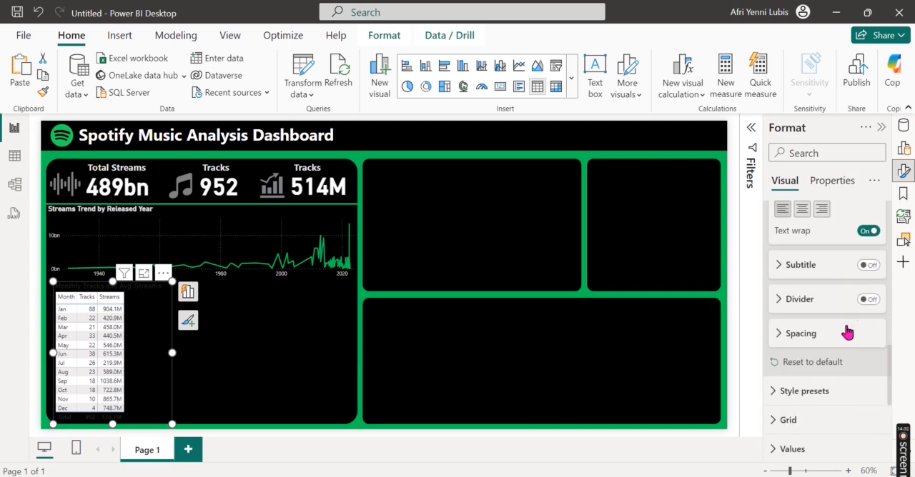
scroll(847, 330, down, 4)
click(840, 316)
scroll(843, 357, down, 2)
scroll(842, 373, down, 2)
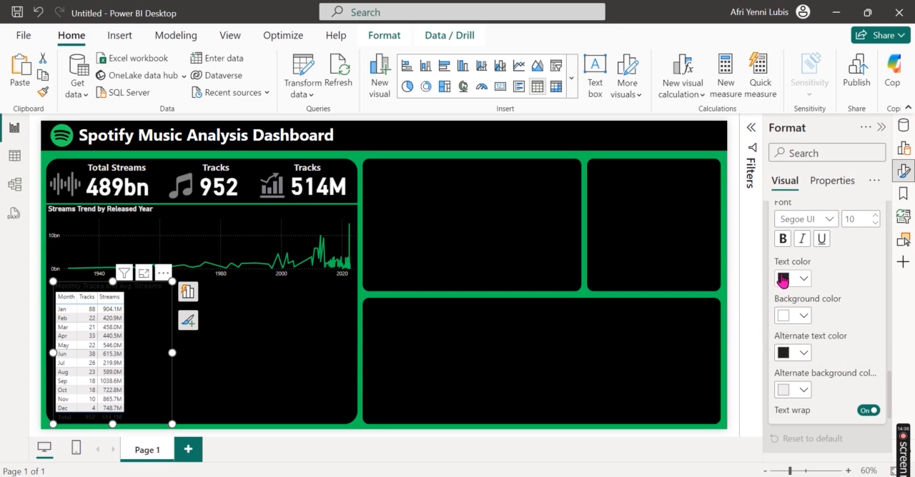
click(803, 279)
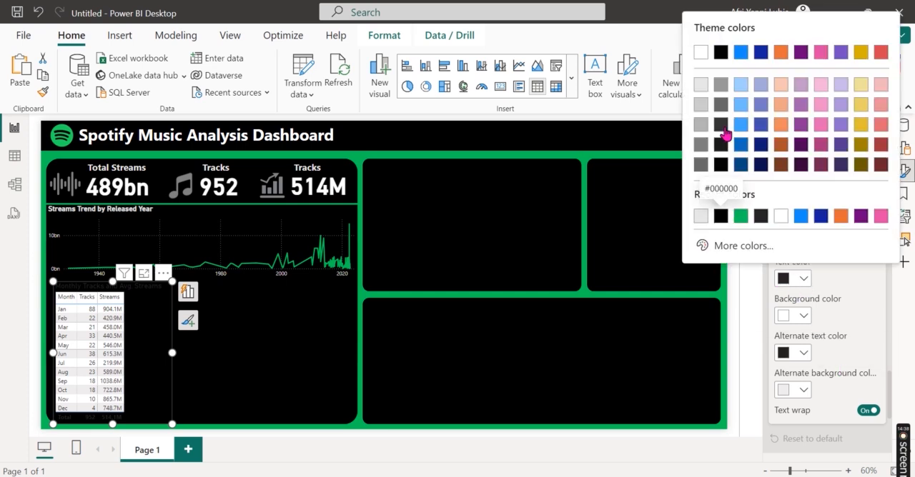
click(701, 85)
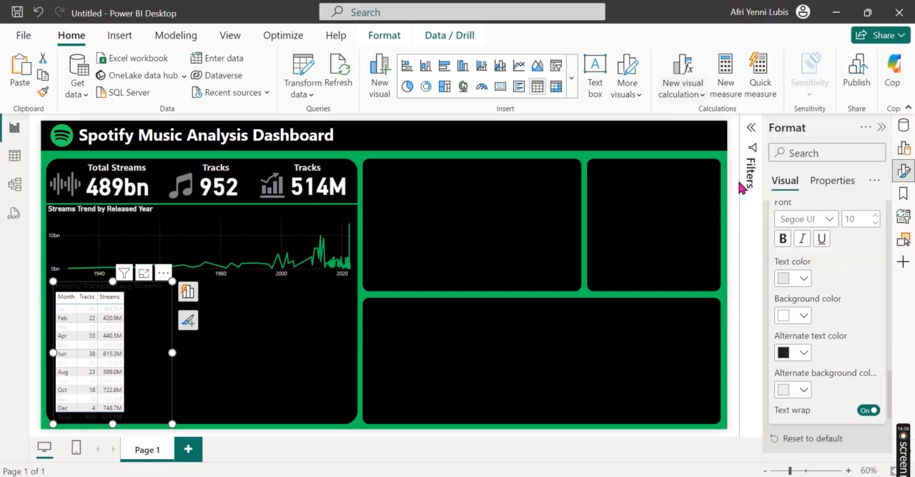
click(804, 320)
click(722, 257)
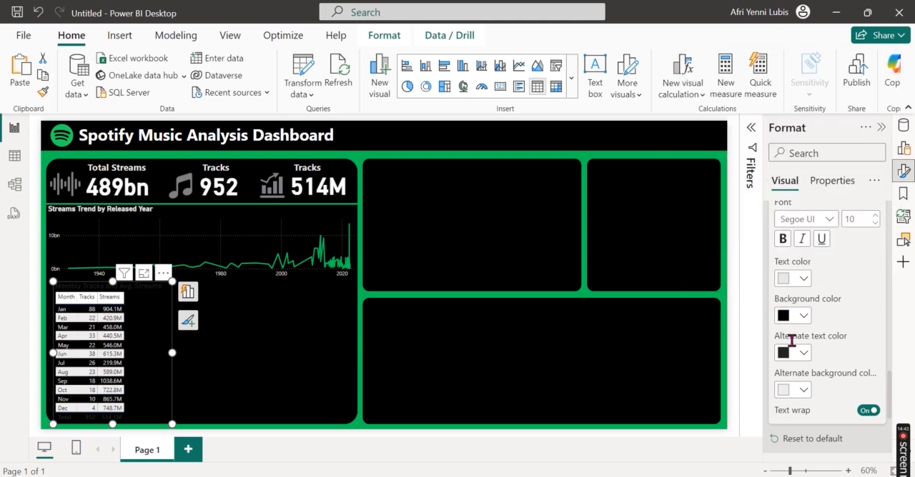
Step: Set the table values' alternate text color to light gray and alternate background color to black
click(803, 353)
click(703, 162)
click(793, 397)
click(720, 165)
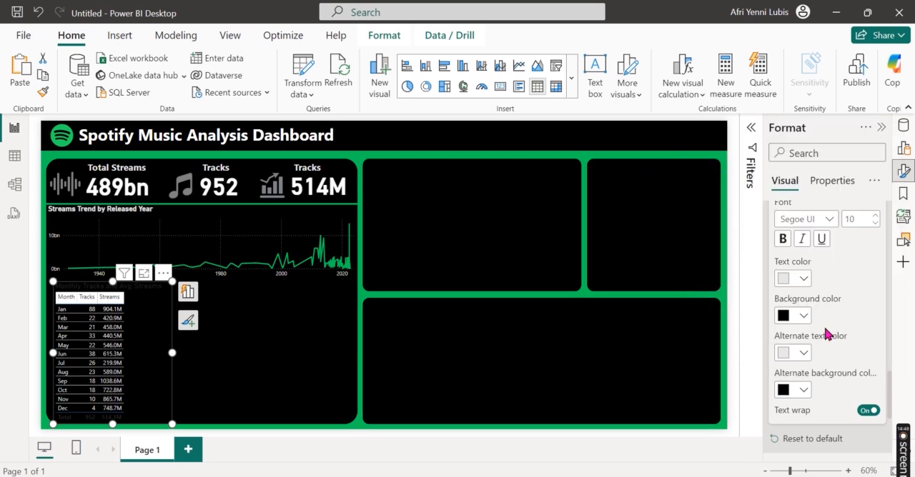
Step: Format the table's column headers with light gray text on a black background
scroll(825, 333, down, 4)
click(834, 269)
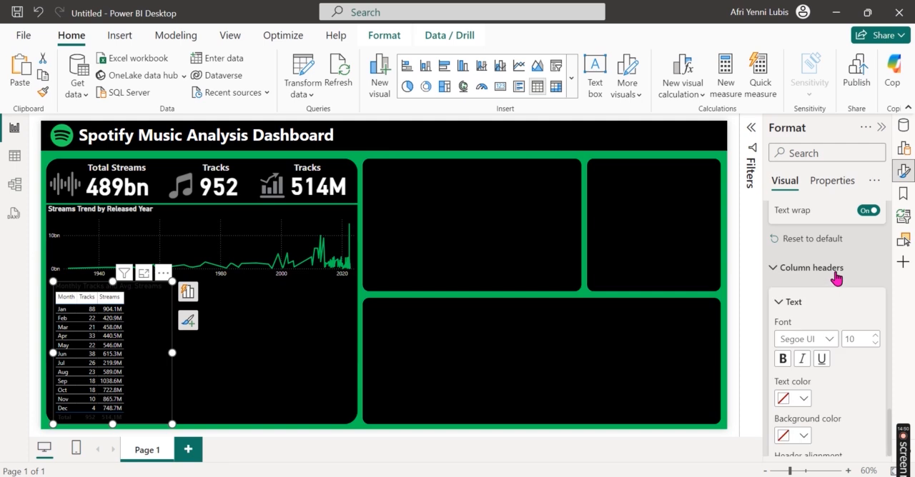
scroll(838, 338, down, 3)
click(803, 288)
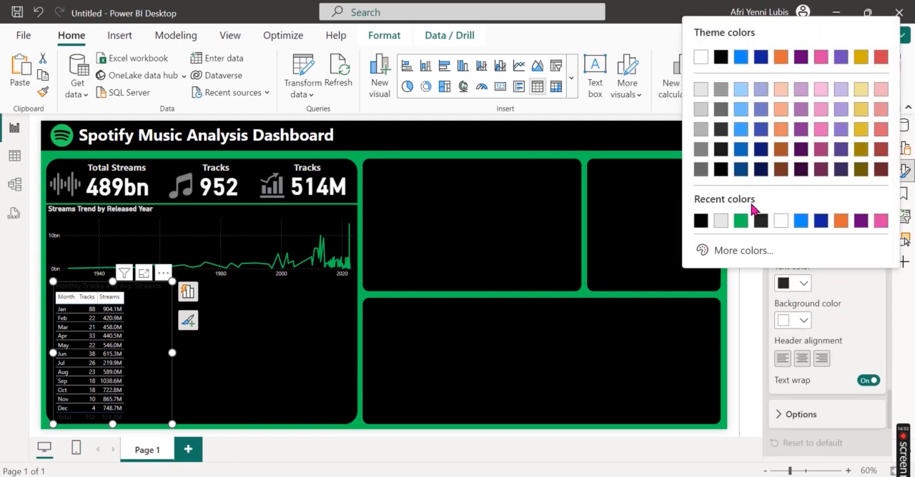
click(701, 89)
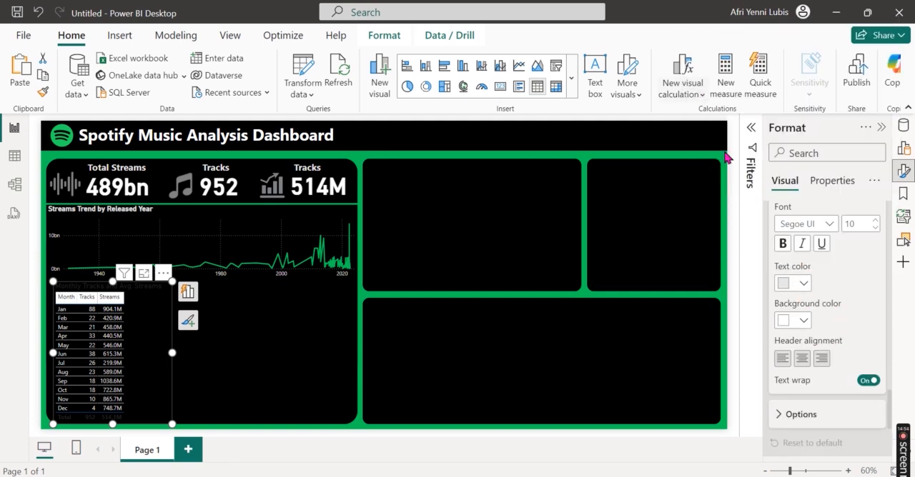
click(806, 322)
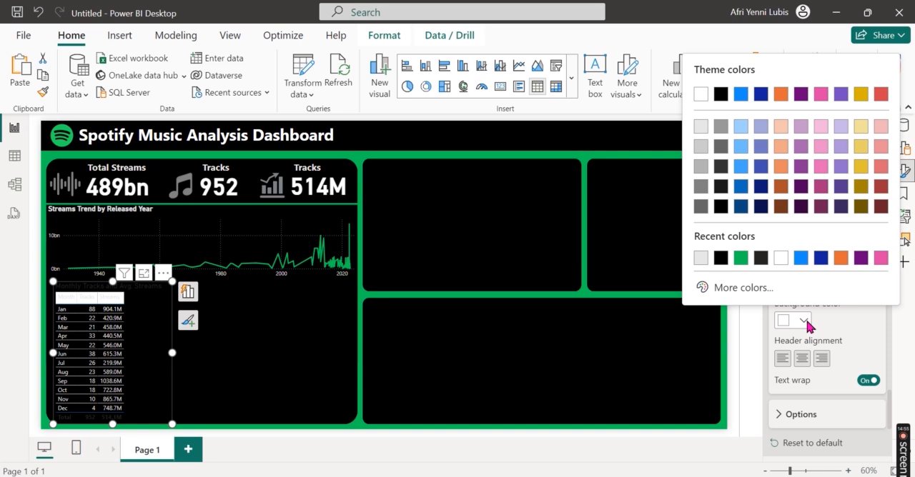
click(722, 95)
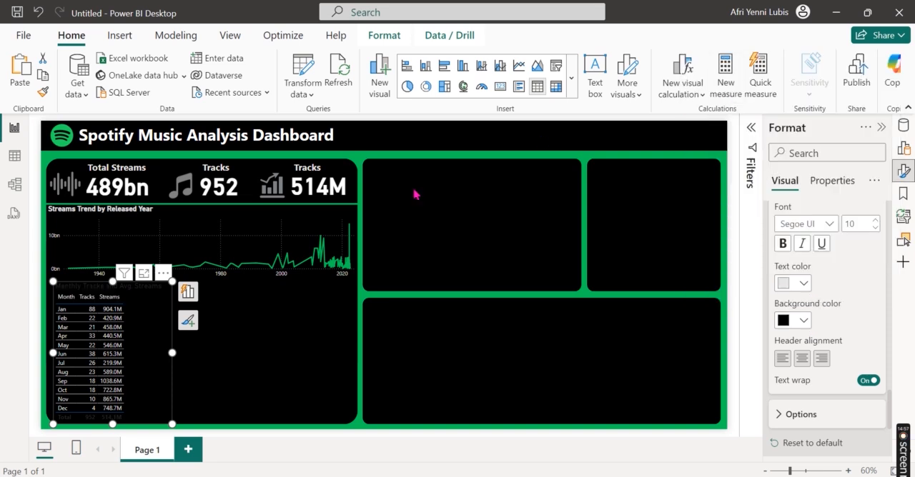
Step: Format the table's Total row with light gray text on a black background
scroll(788, 317, down, 3)
click(799, 306)
scroll(831, 367, down, 3)
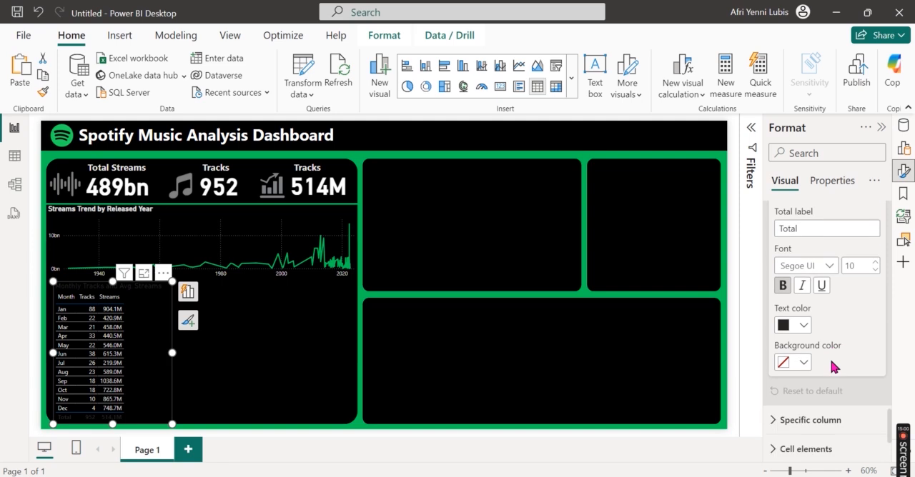
click(803, 306)
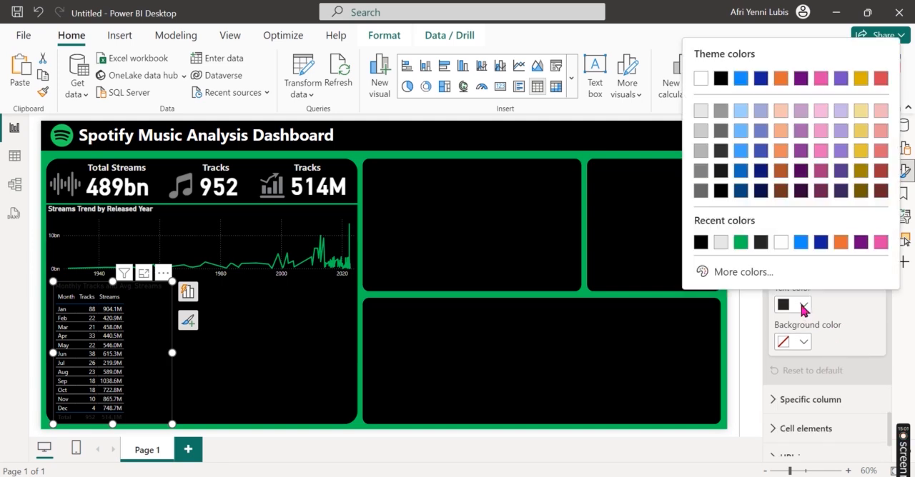
click(705, 112)
click(803, 343)
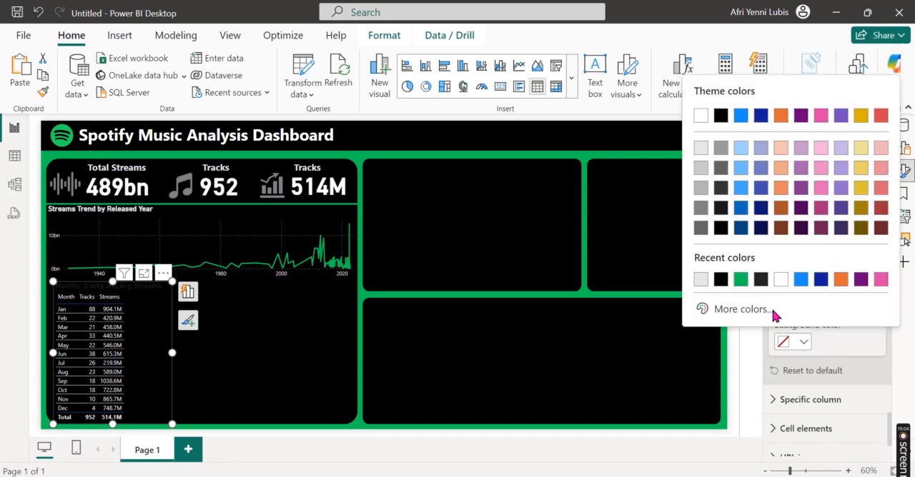
click(720, 115)
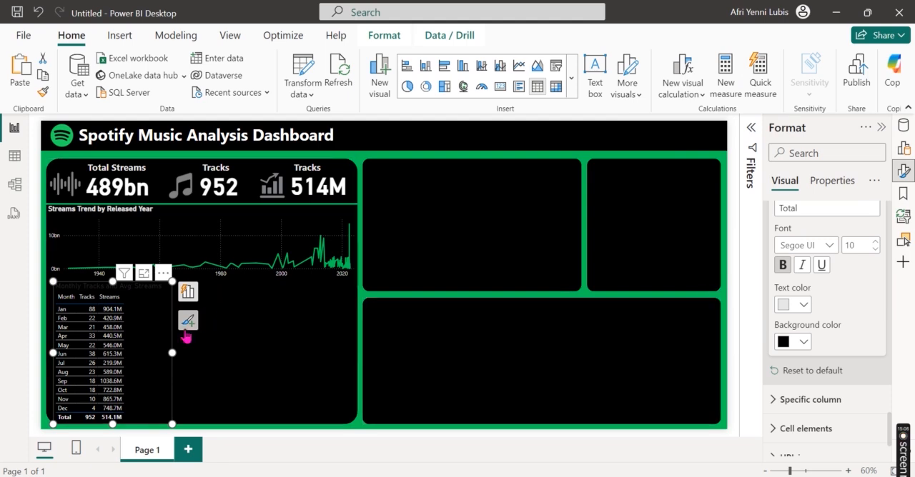
Step: Format the "Monthly Tracks and Avg. Streams" table title as bold light gray text
scroll(841, 300, up, 8)
scroll(841, 300, up, 10)
scroll(842, 304, down, 1)
scroll(841, 300, down, 5)
click(794, 348)
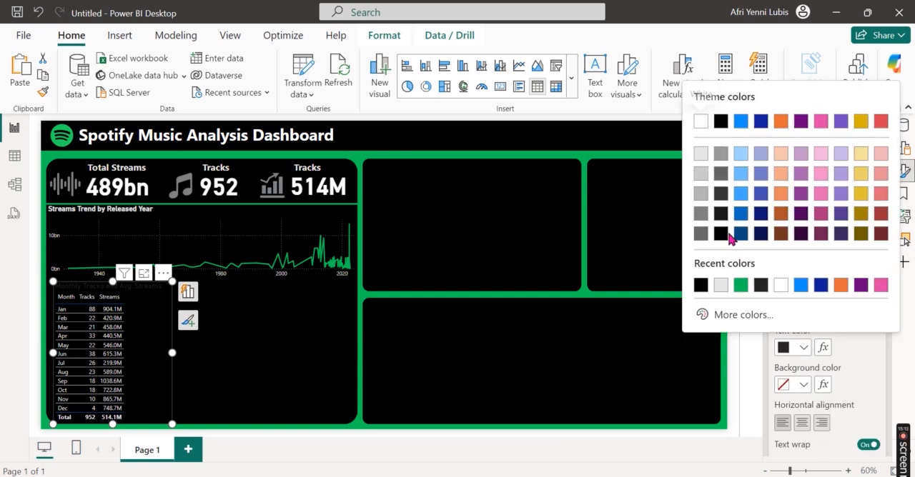
click(702, 156)
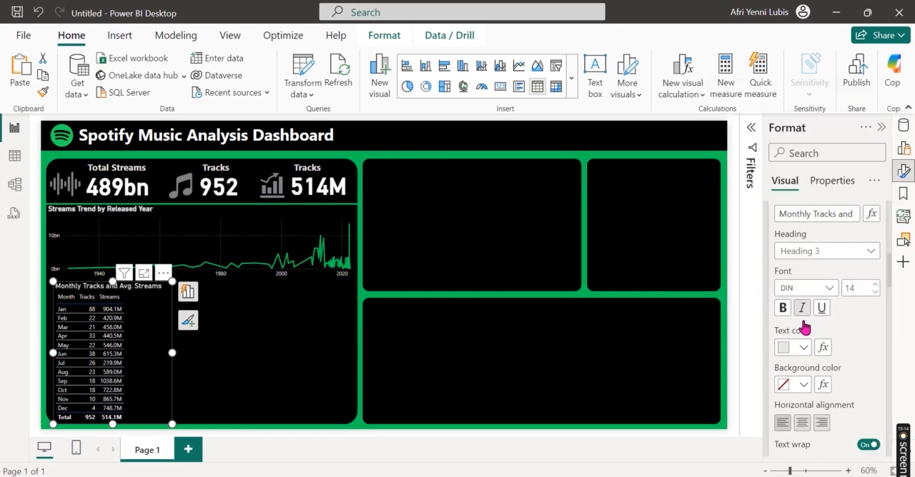
click(783, 310)
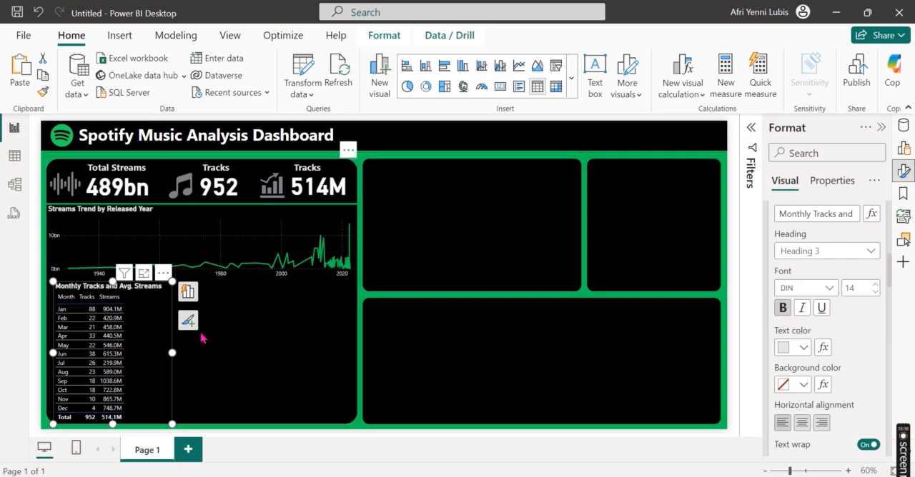
click(359, 383)
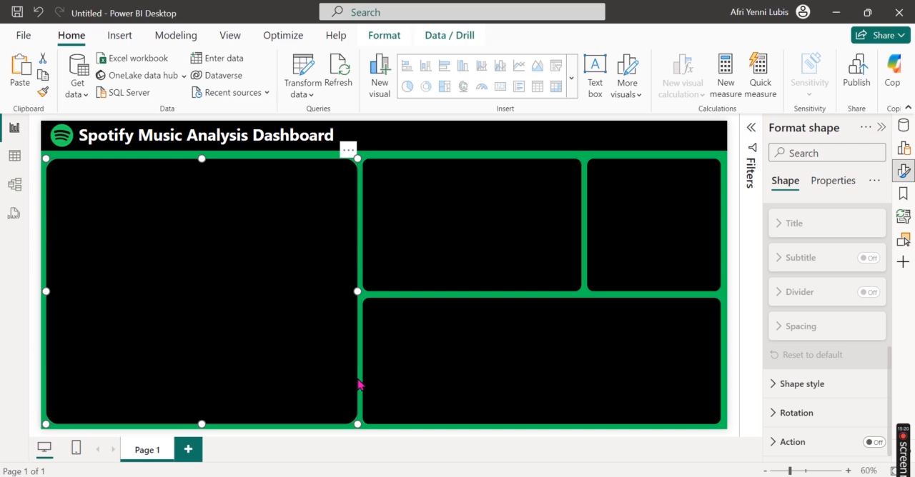
click(400, 296)
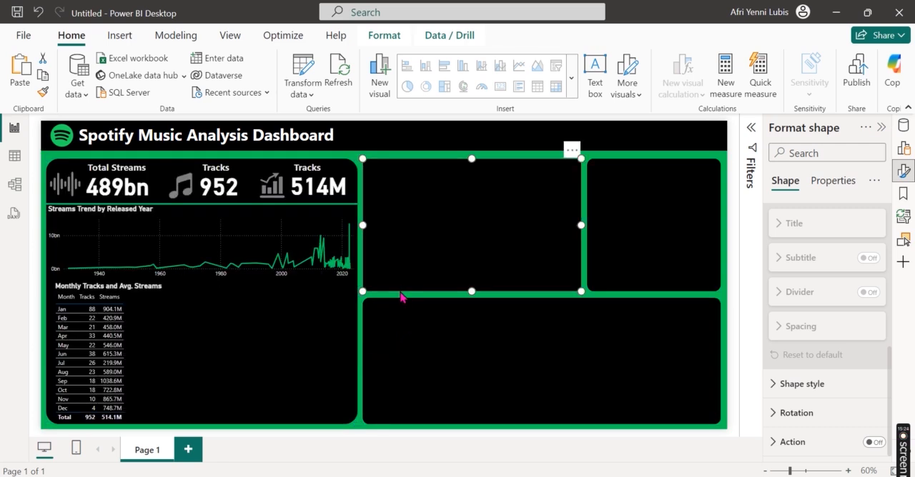
Step: Widen the monthly table's Tracks and Streams columns and center its column headers
click(156, 336)
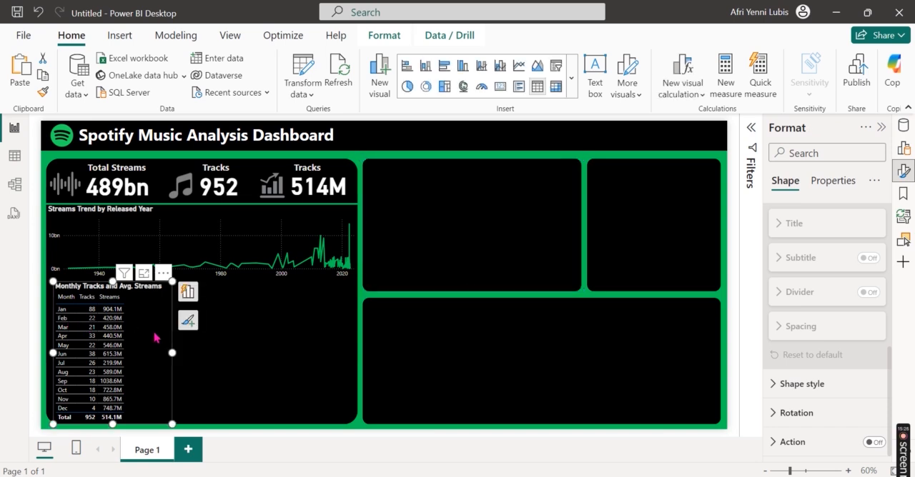
mouse_move(123, 300)
mouse_down()
mouse_move(136, 300)
mouse_move(107, 301)
mouse_up()
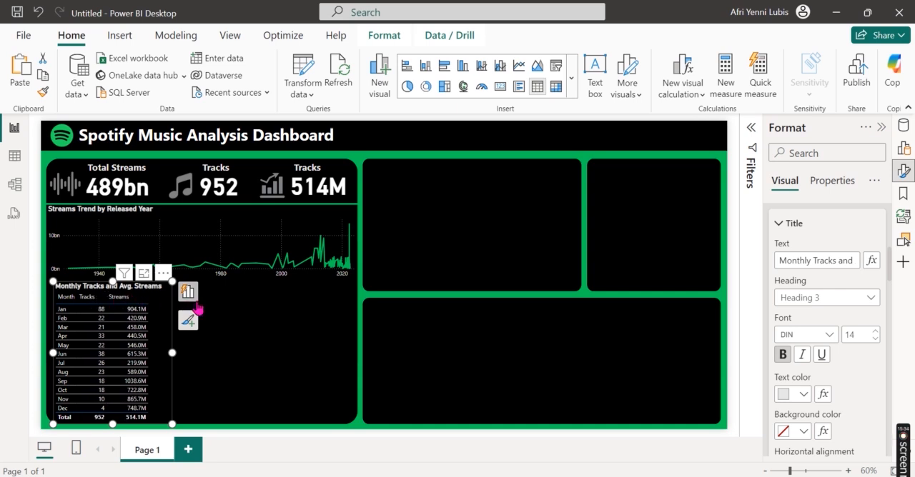
scroll(822, 383, down, 3)
scroll(821, 384, down, 5)
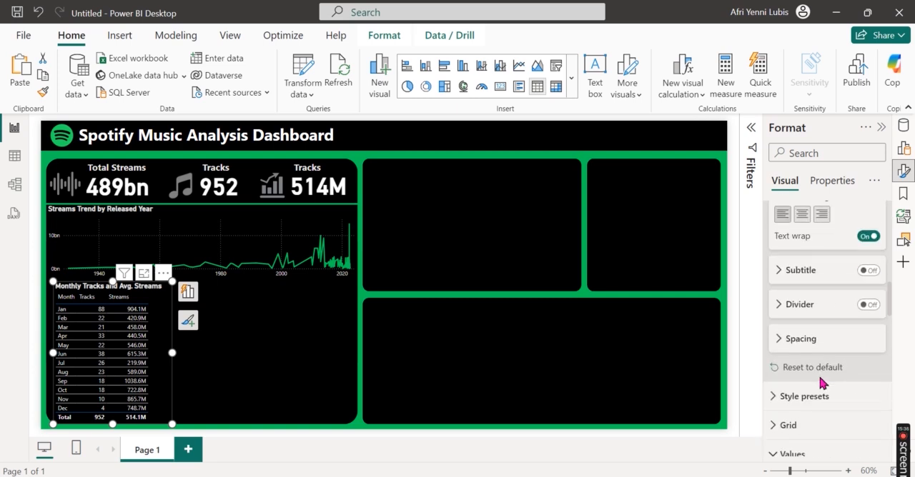
scroll(819, 377, down, 8)
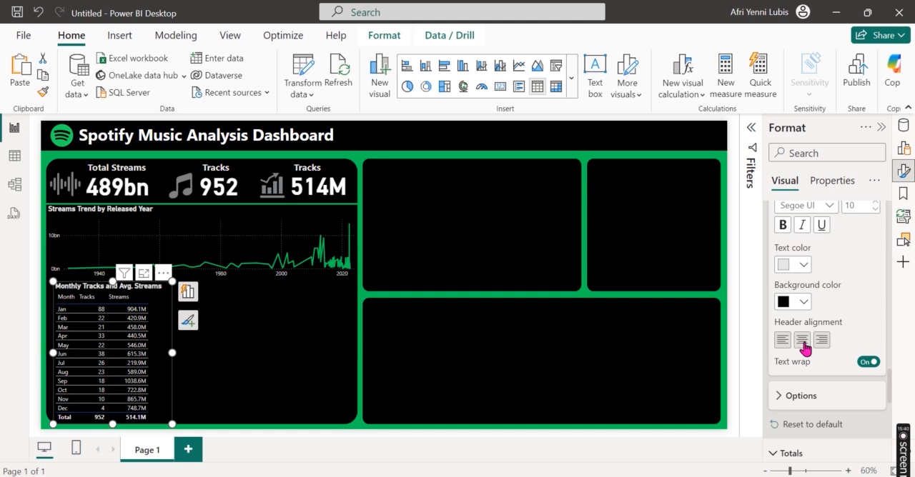
click(804, 341)
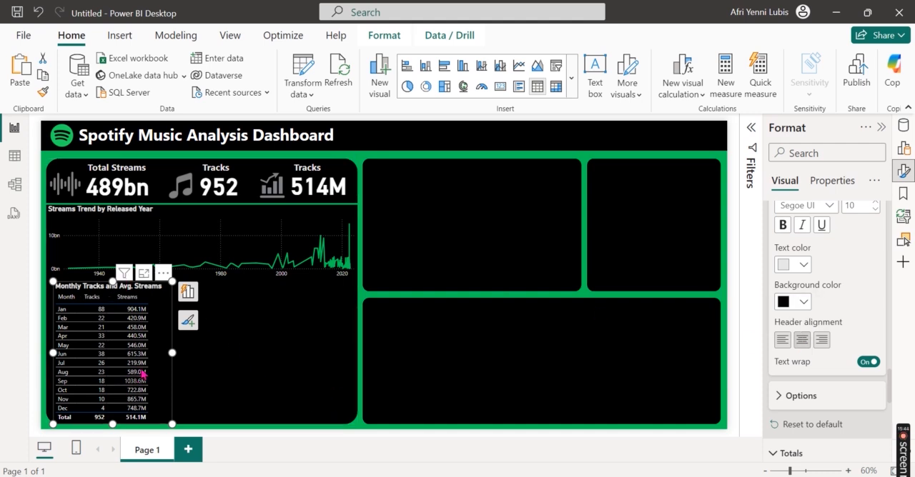
Step: Set up data bars as conditional formatting for the monthly table's Streams column, with positive bar color #02C557
click(189, 293)
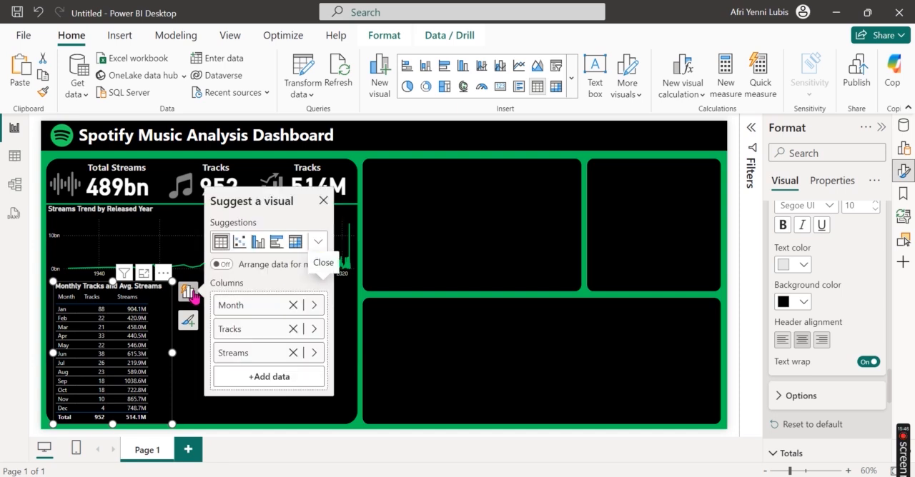
right_click(263, 360)
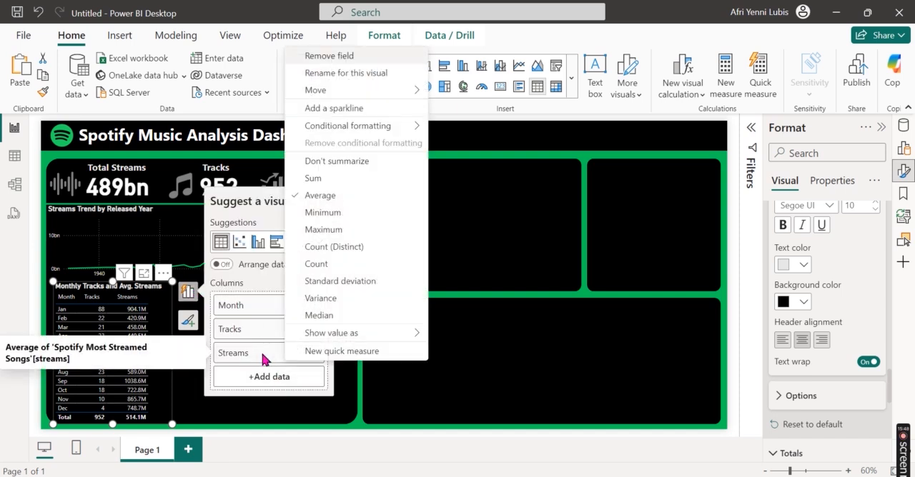
mouse_move(400, 127)
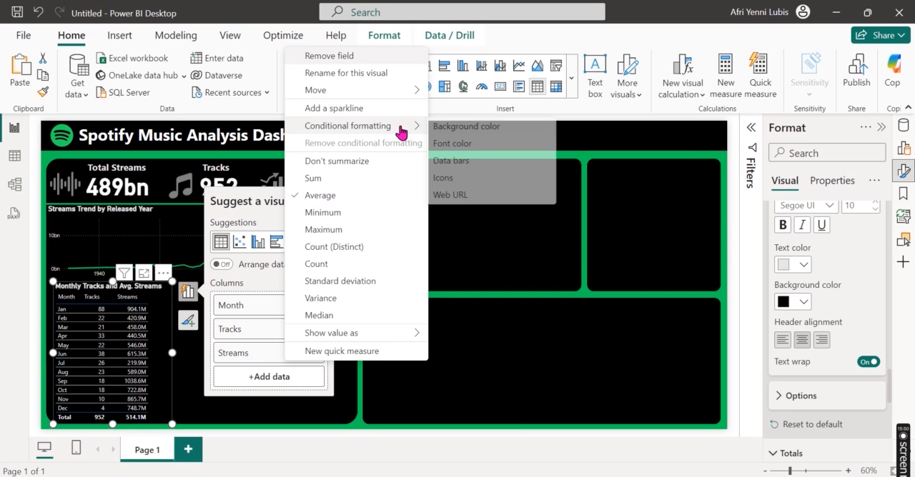
click(465, 161)
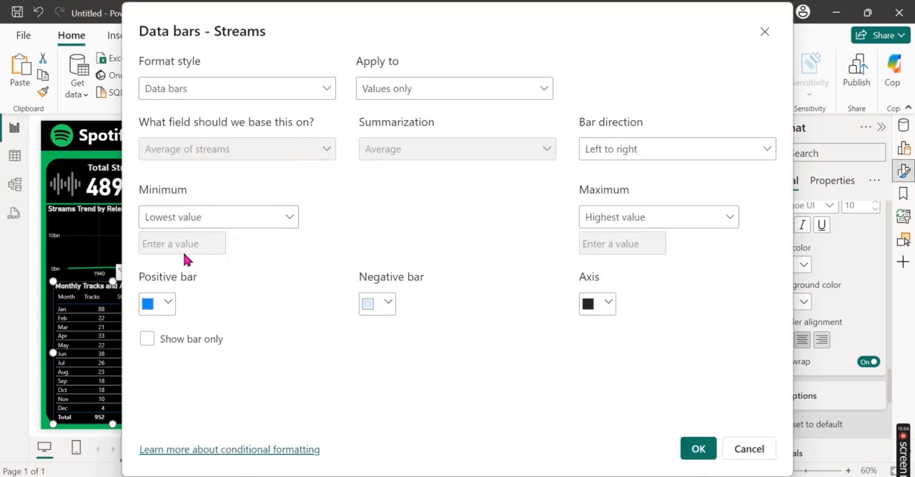
click(163, 307)
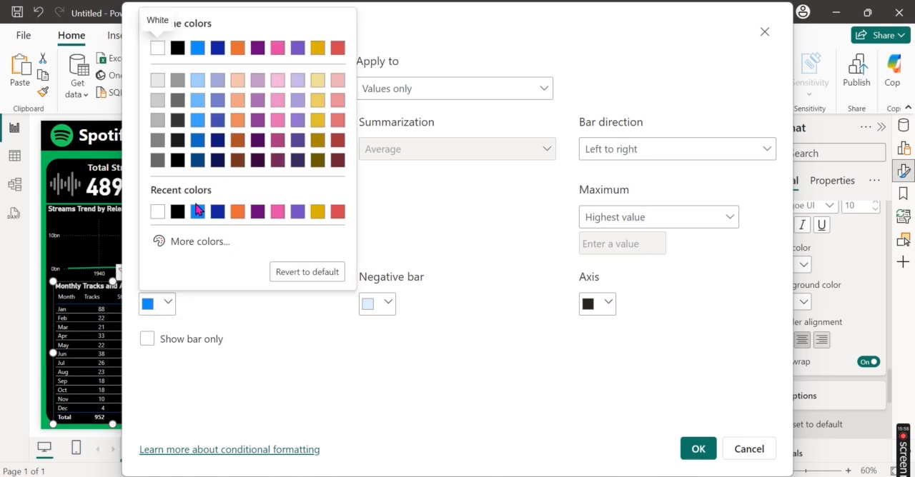
click(210, 245)
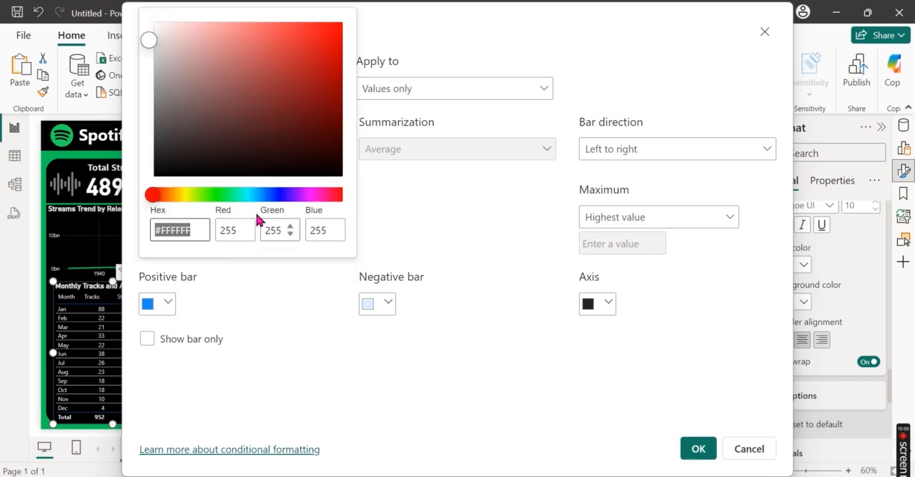
click(199, 230)
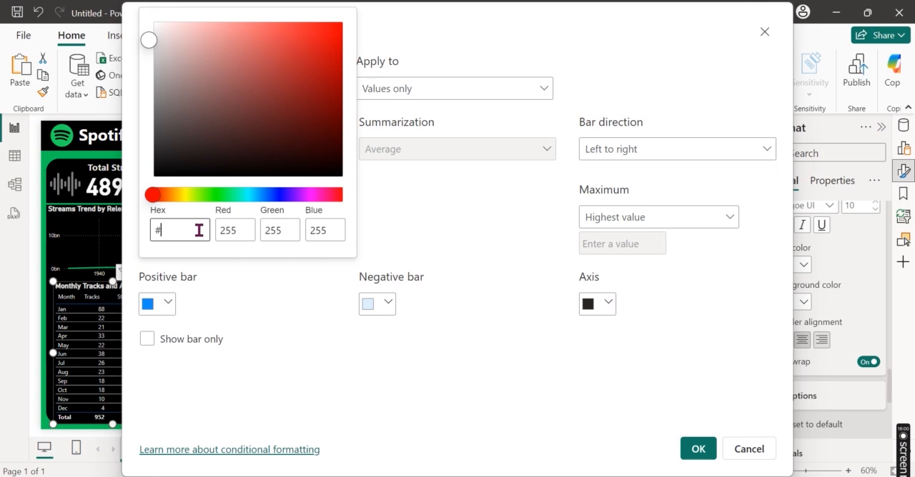
text(02c557)
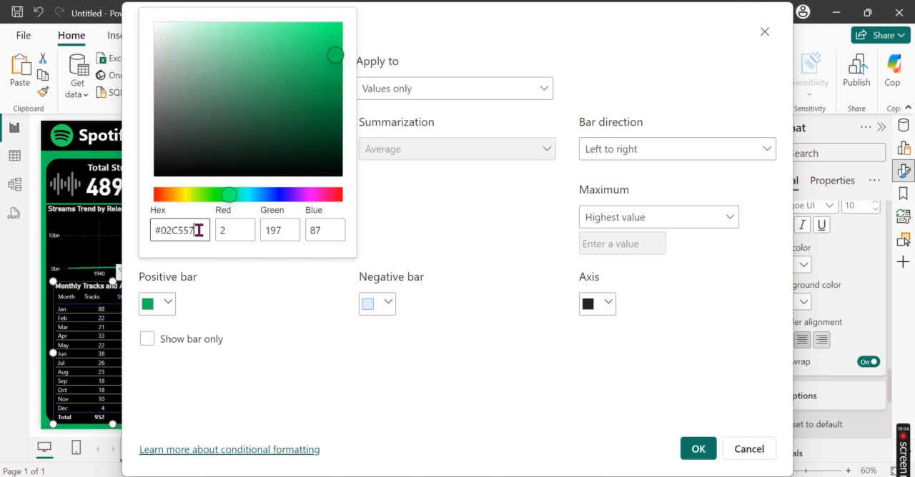
click(298, 308)
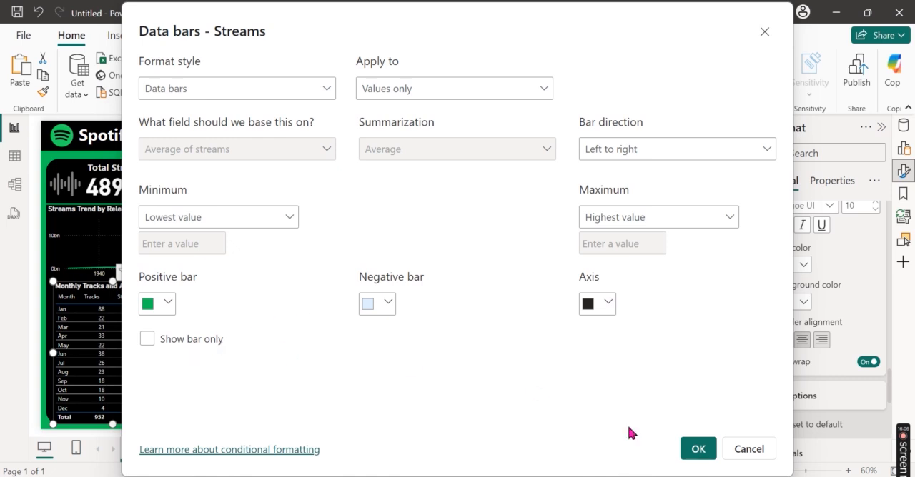
Step: Set the Streams data bars' negative bar color to light gray and apply the conditional formatting
click(381, 309)
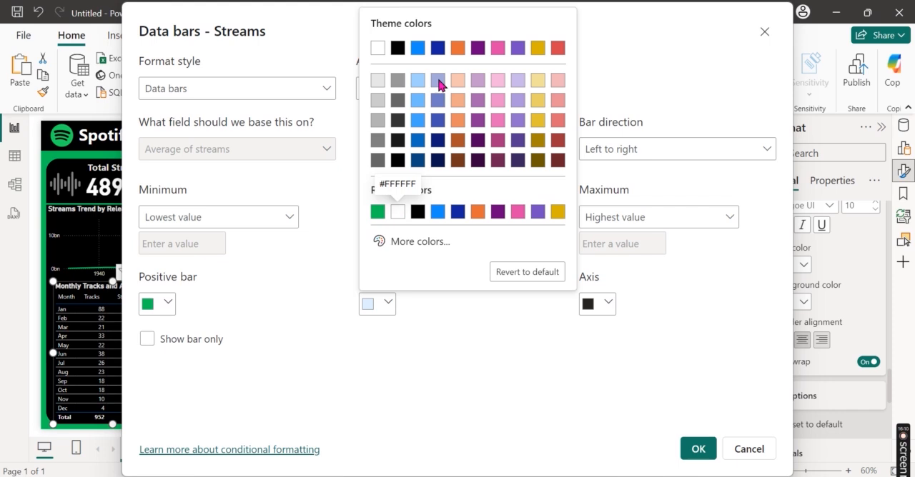
click(377, 82)
click(699, 448)
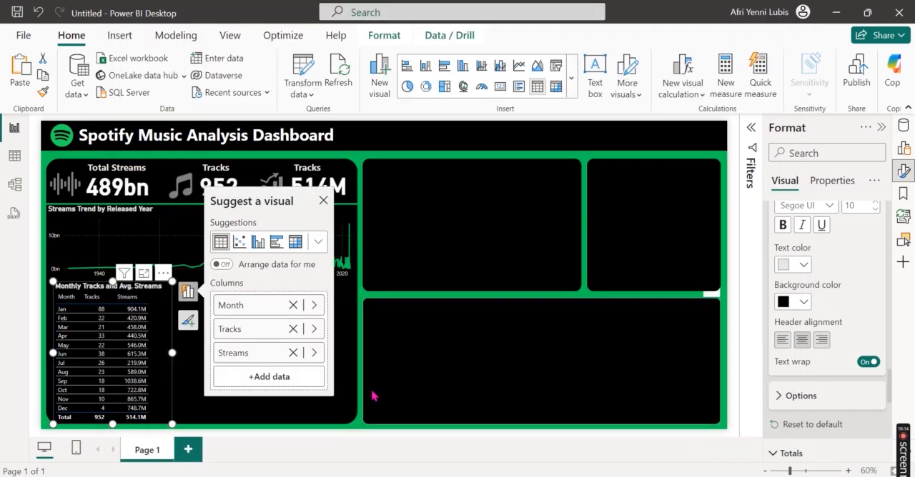
click(270, 415)
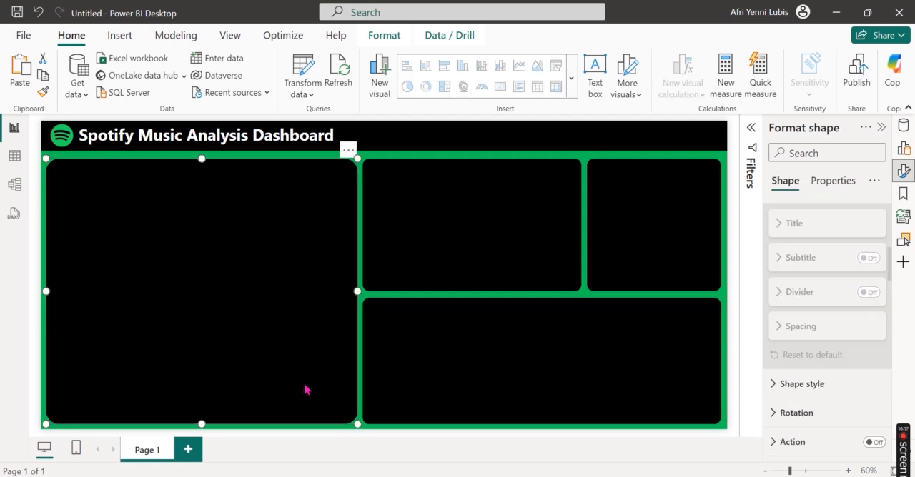
click(360, 402)
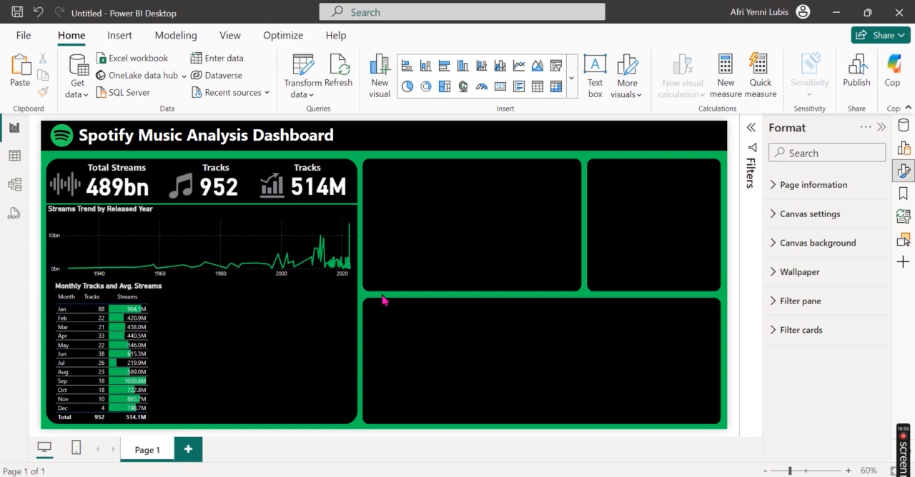
Step: Insert a clustered bar chart and place it beside the monthly table, below the streams trend chart
click(906, 172)
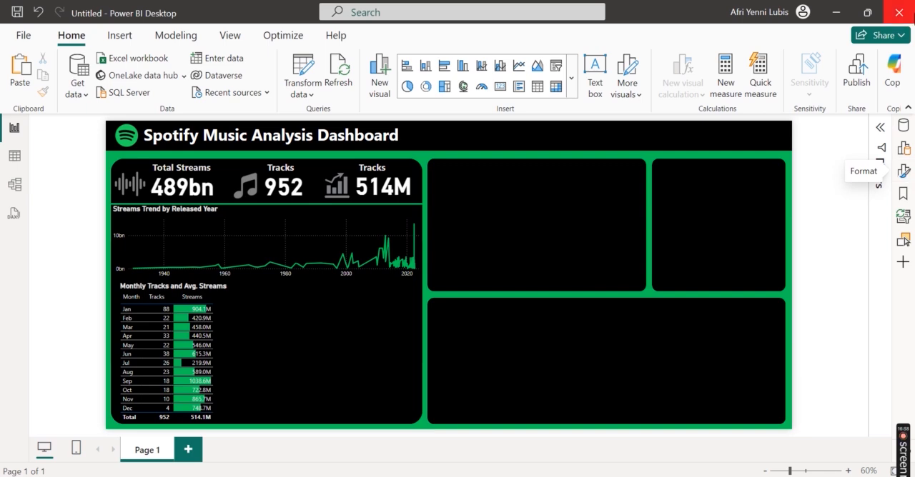
click(901, 148)
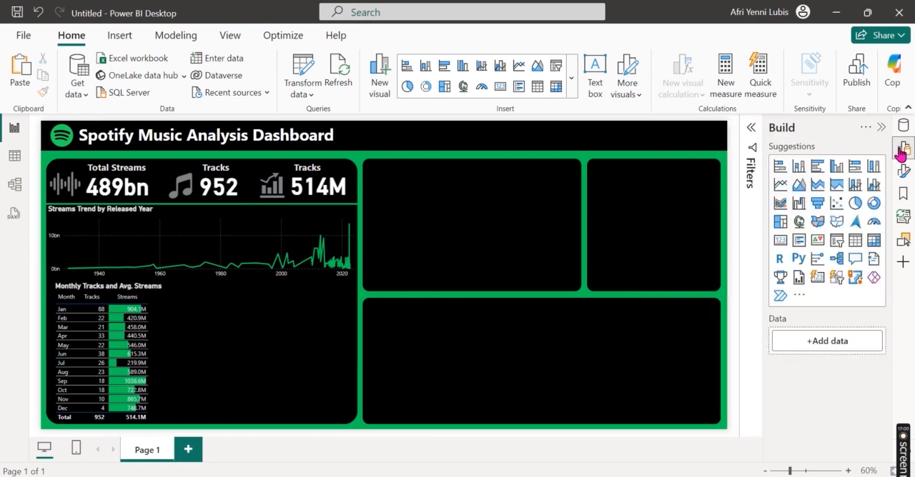
click(818, 174)
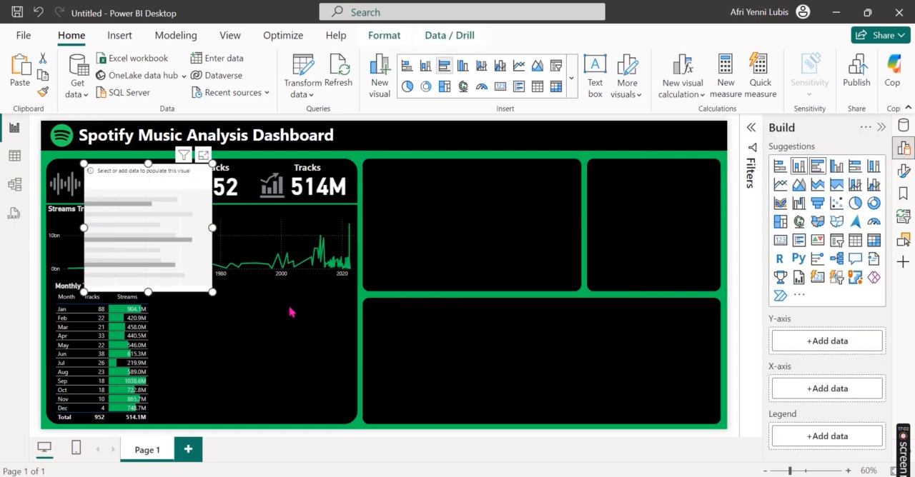
drag(195, 178, 282, 287)
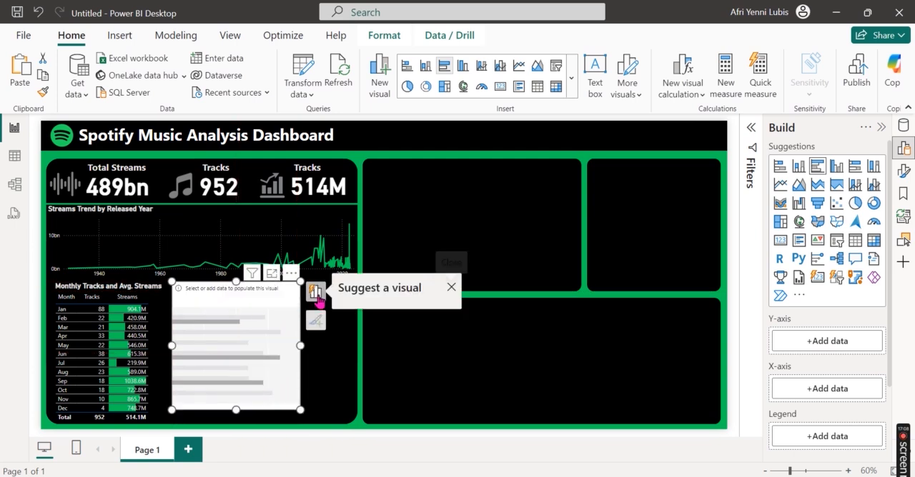
Step: Assign Calendar's DayName to the bar chart's Y-axis and streams from the Spotify Most Streamed Songs table to its X-axis
click(316, 293)
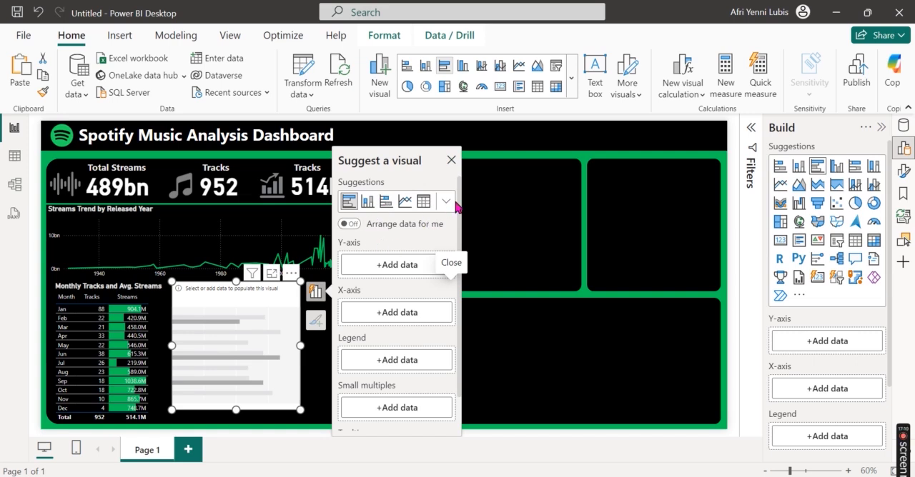
click(401, 271)
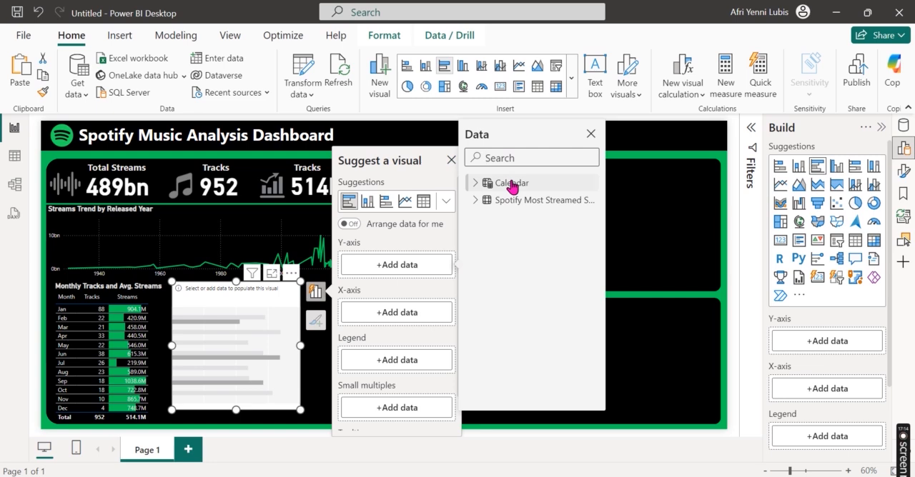
click(478, 185)
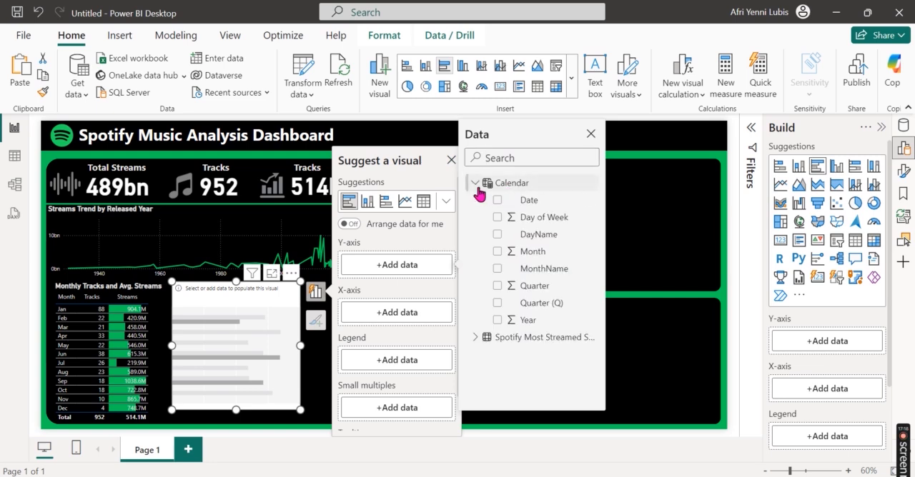
click(498, 235)
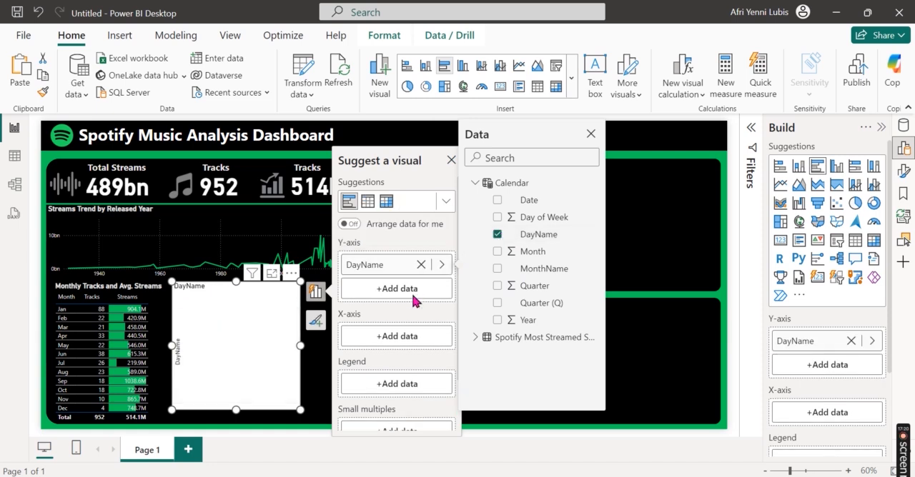
click(402, 339)
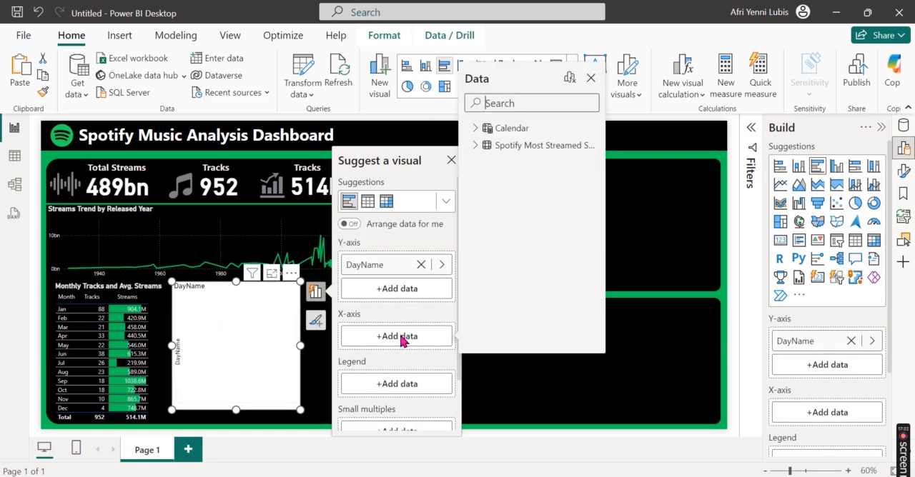
click(475, 145)
scroll(549, 289, down, 5)
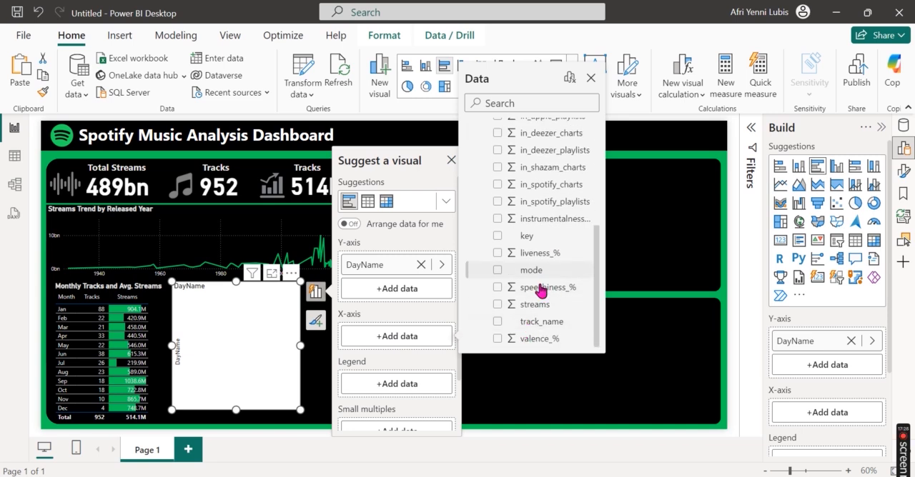
click(498, 305)
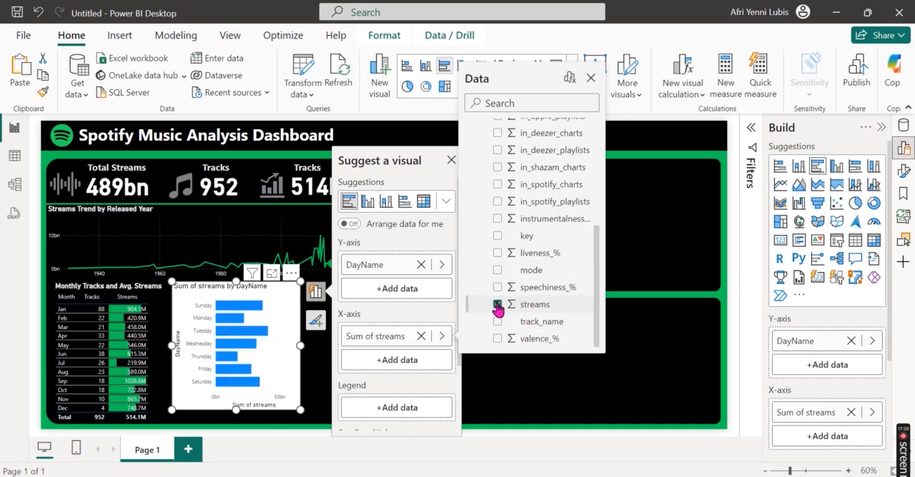
click(427, 322)
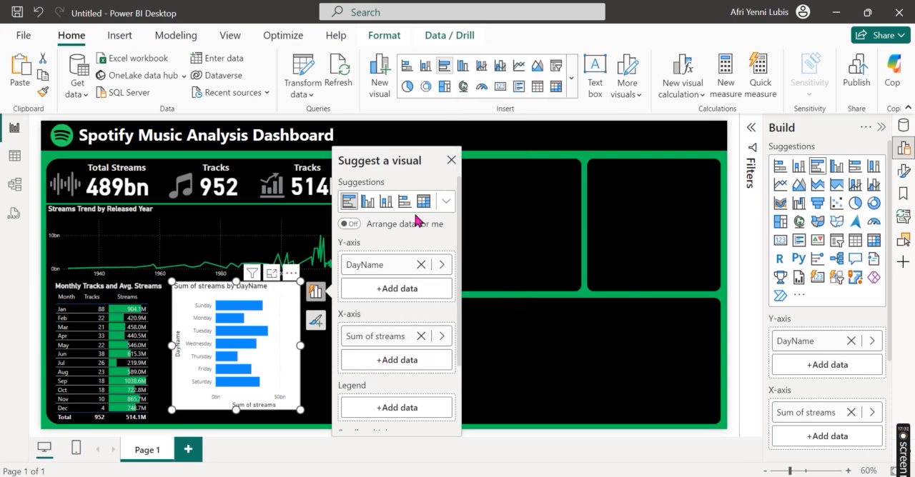
Step: Replace the weekday bar chart's title text with "Daily Streams for All Tracks"
click(451, 161)
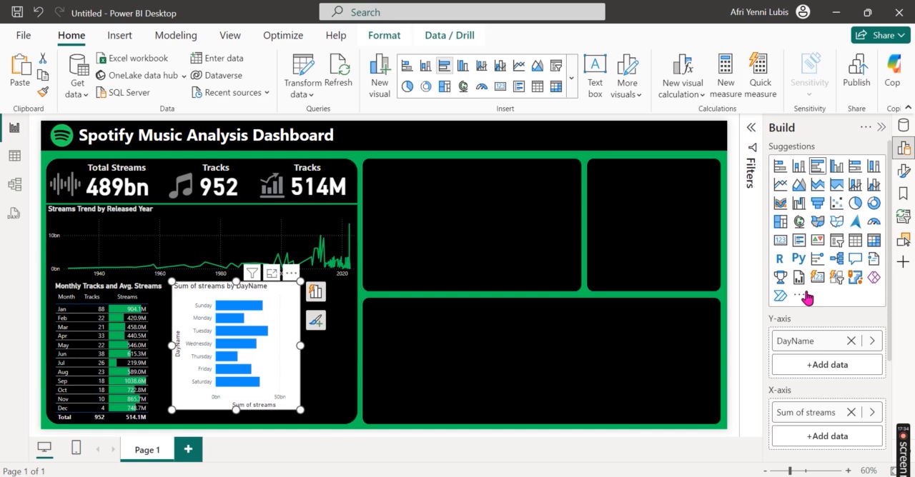
click(906, 151)
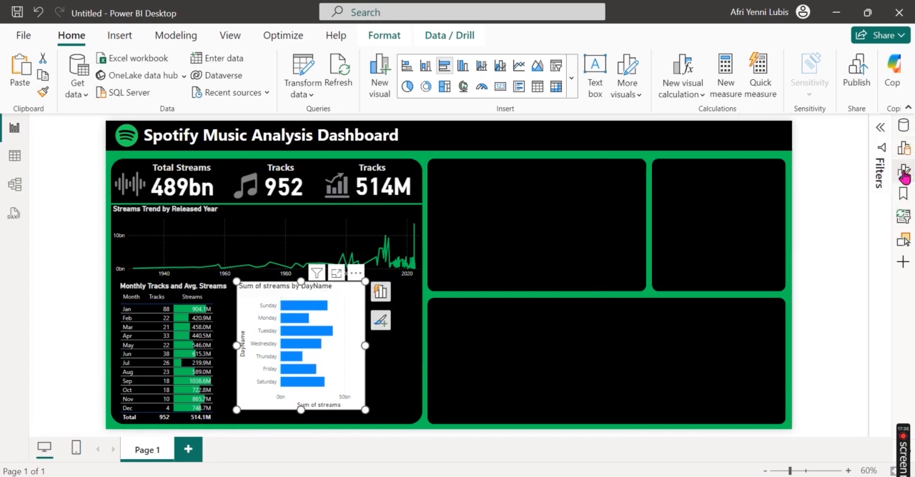
click(905, 171)
click(827, 243)
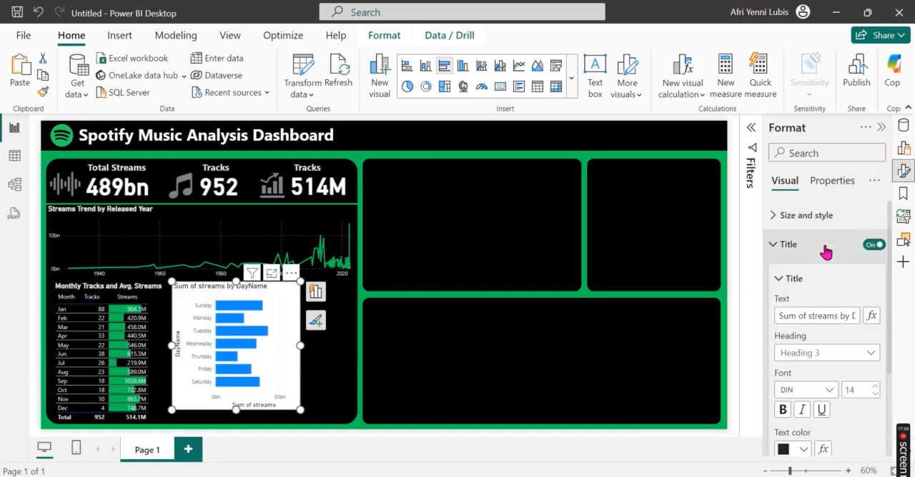
click(823, 315)
triple_click(837, 313)
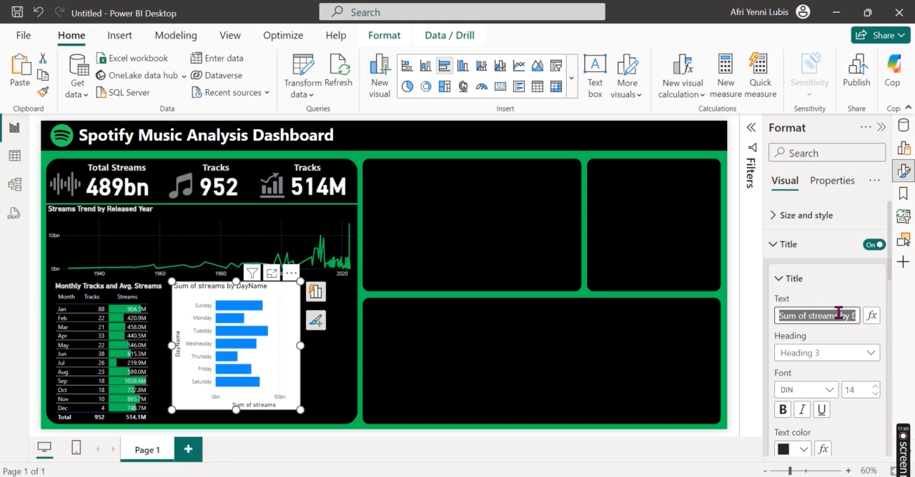
text(Daily Stre)
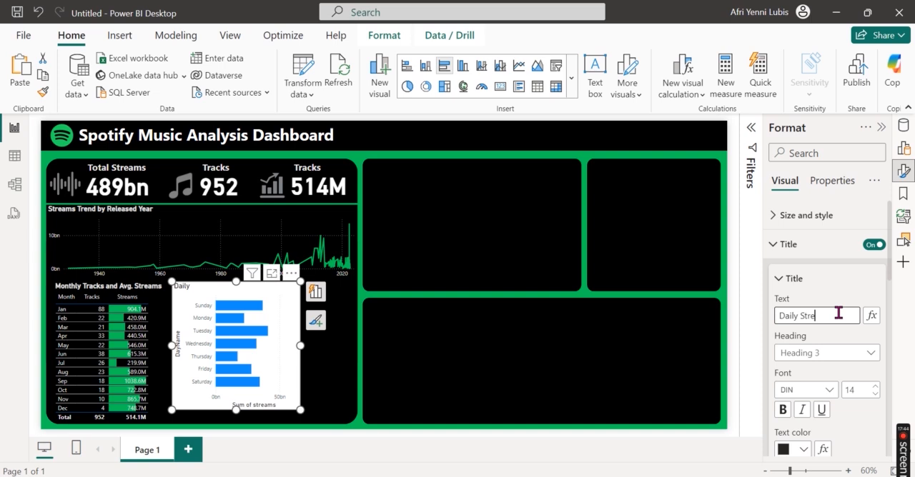
text(All Tracks)
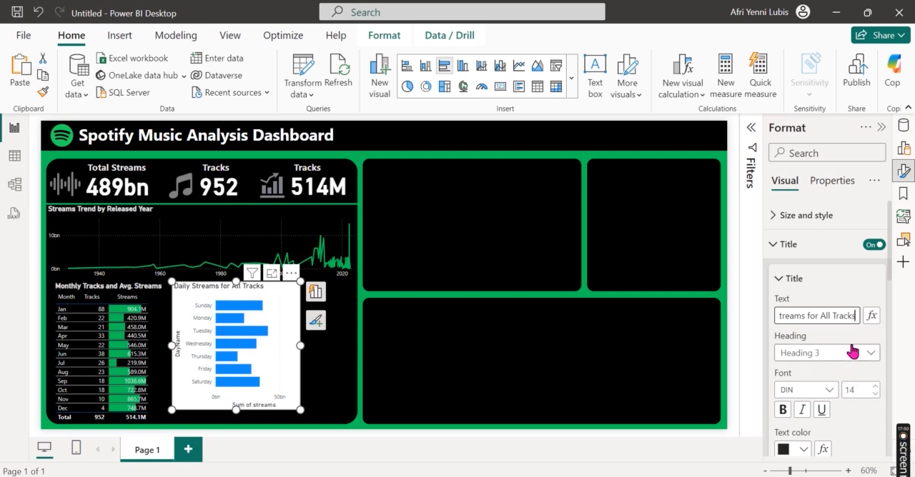
Step: Format the bar chart's title in light gray, centered and bold
scroll(826, 372, down, 3)
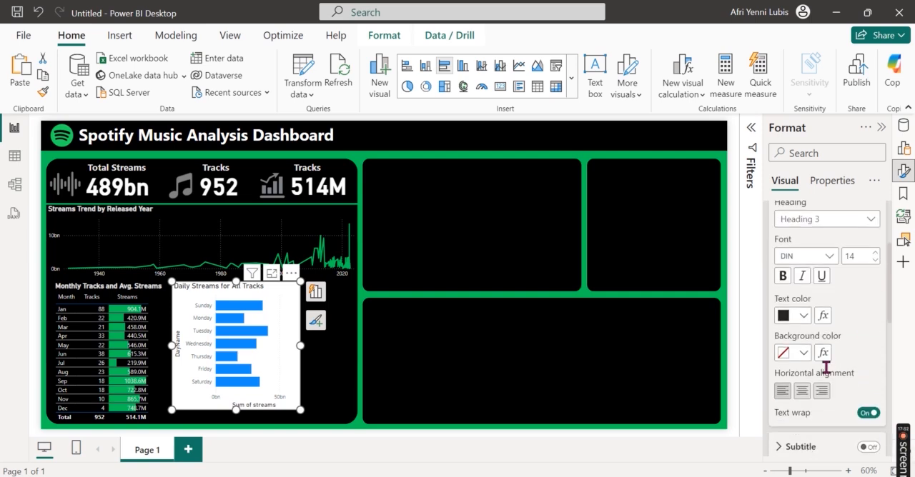
click(796, 318)
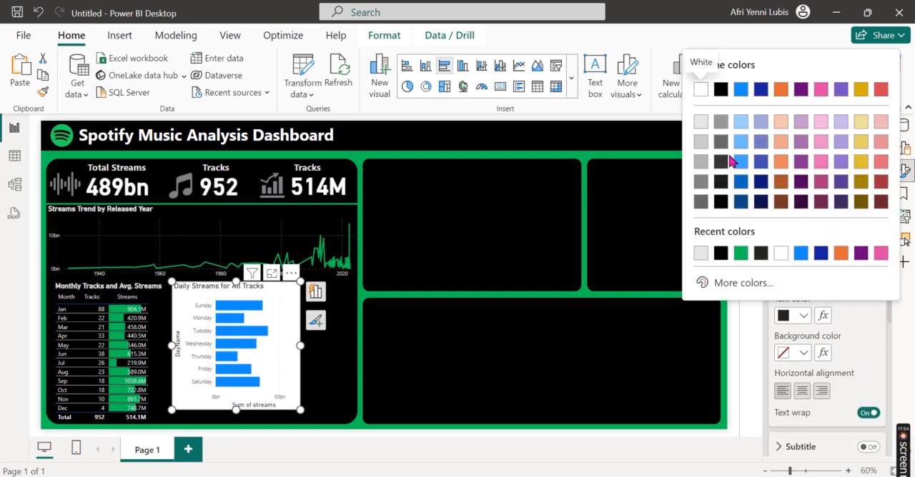
click(700, 123)
click(802, 391)
click(783, 277)
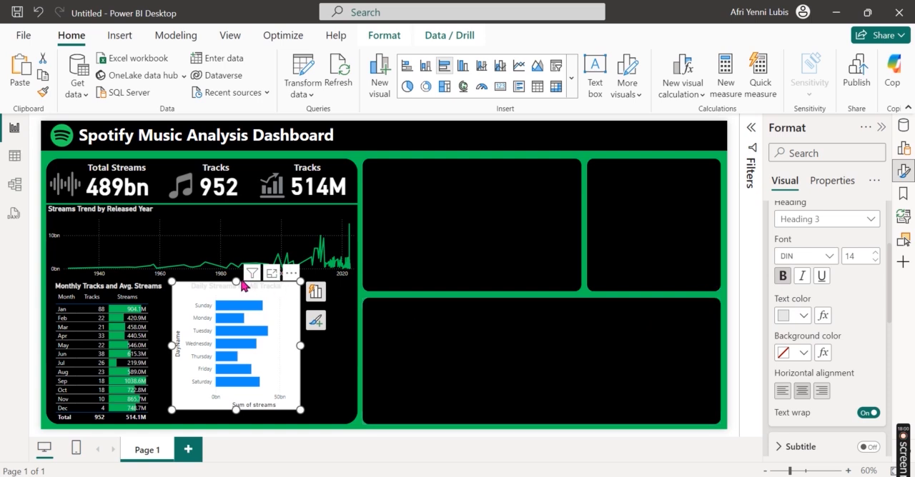
scroll(856, 340, up, 2)
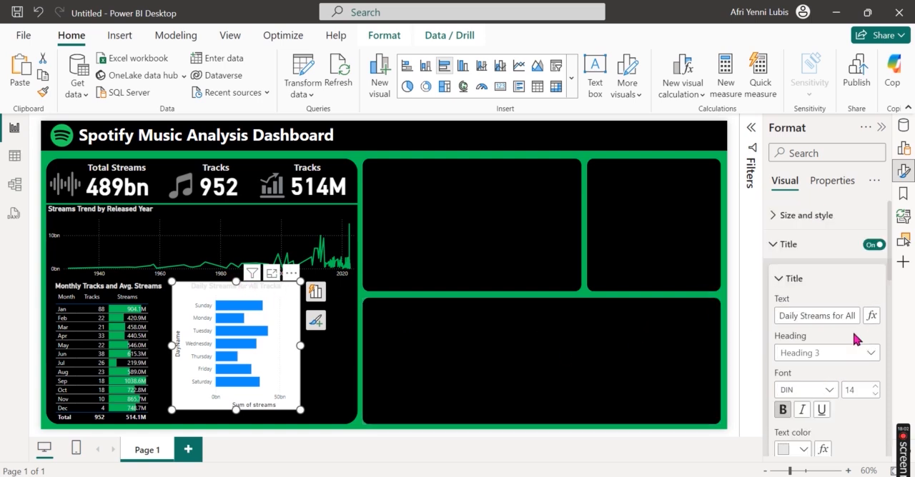
click(784, 244)
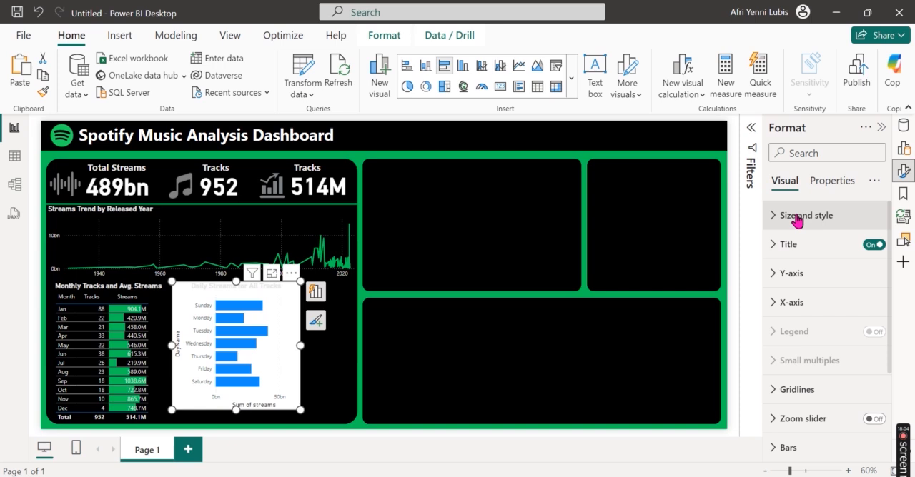
Step: Turn off the bar chart's background so the black panel shows behind it
click(796, 216)
scroll(867, 351, down, 5)
click(867, 301)
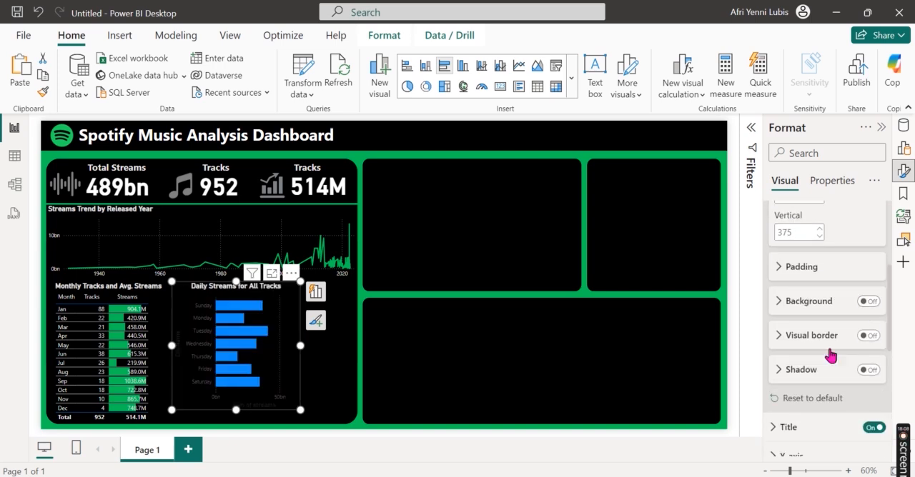
Step: Set the color of the bar chart's Y-axis values to light gray
scroll(829, 351, down, 3)
scroll(829, 372, up, 1)
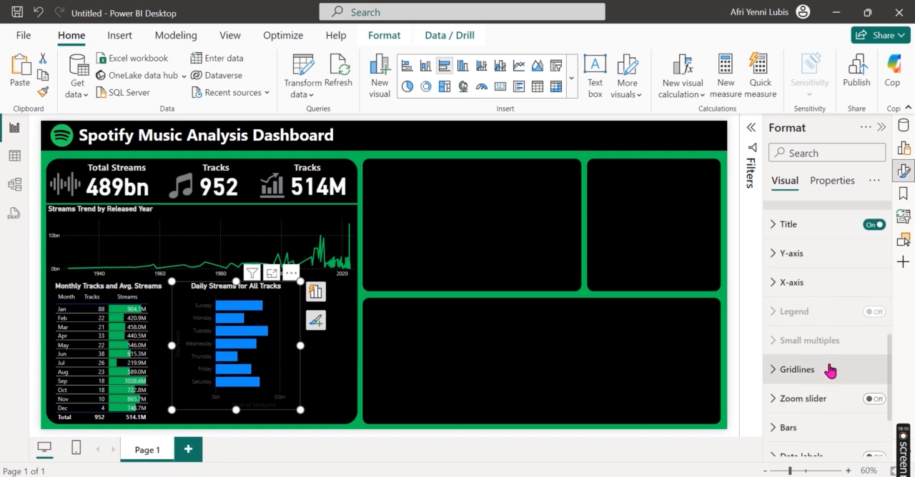
click(824, 255)
scroll(832, 343, down, 2)
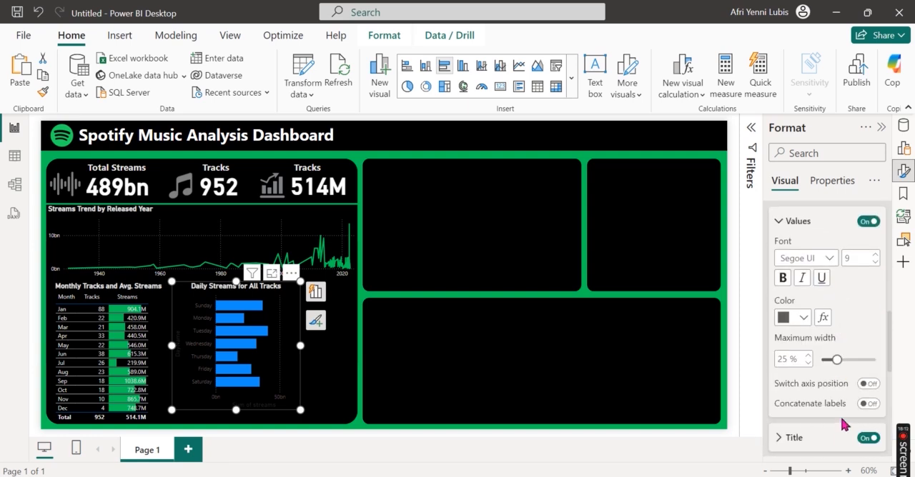
scroll(860, 400, down, 1)
click(872, 401)
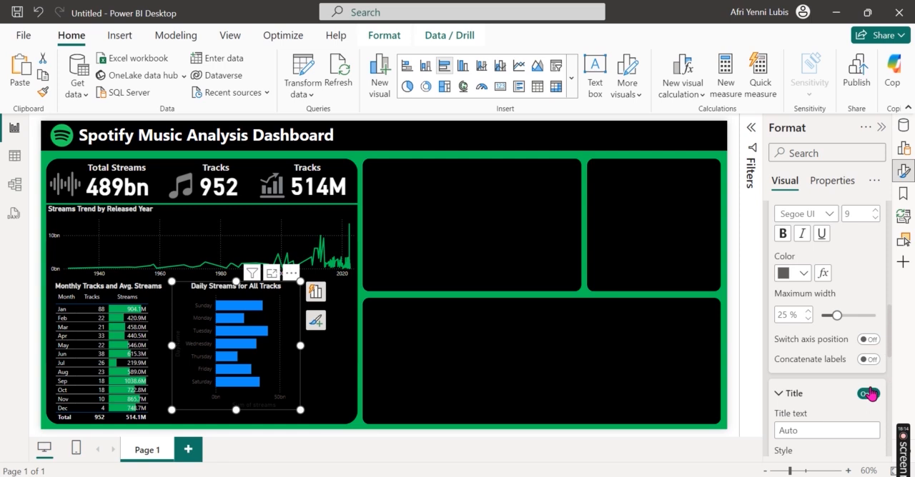
scroll(866, 321, up, 3)
click(794, 390)
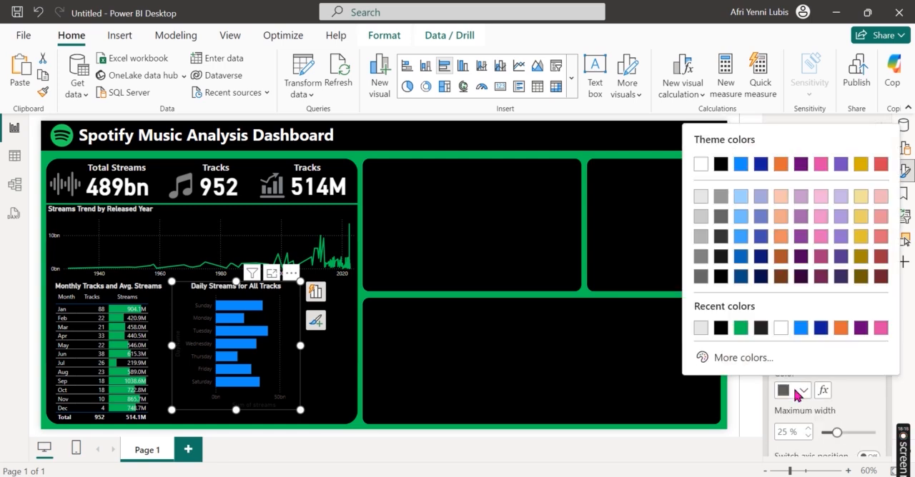
click(698, 206)
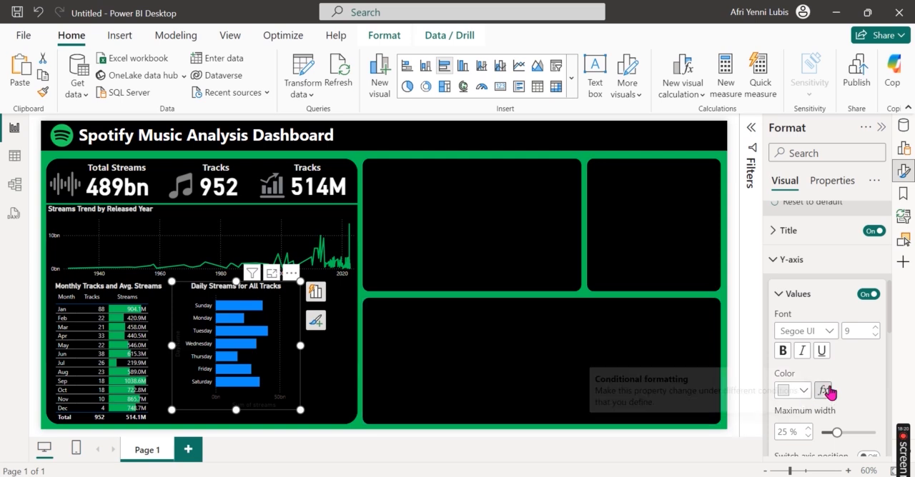
Step: Set the color of the bar chart's X-axis values to light gray
scroll(832, 393, down, 8)
click(790, 339)
scroll(834, 406, down, 5)
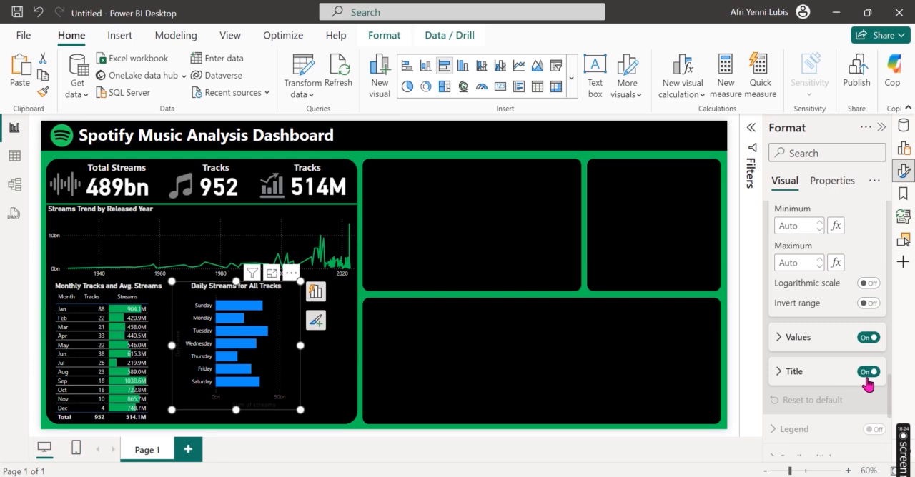
click(863, 376)
click(812, 342)
scroll(822, 395, down, 2)
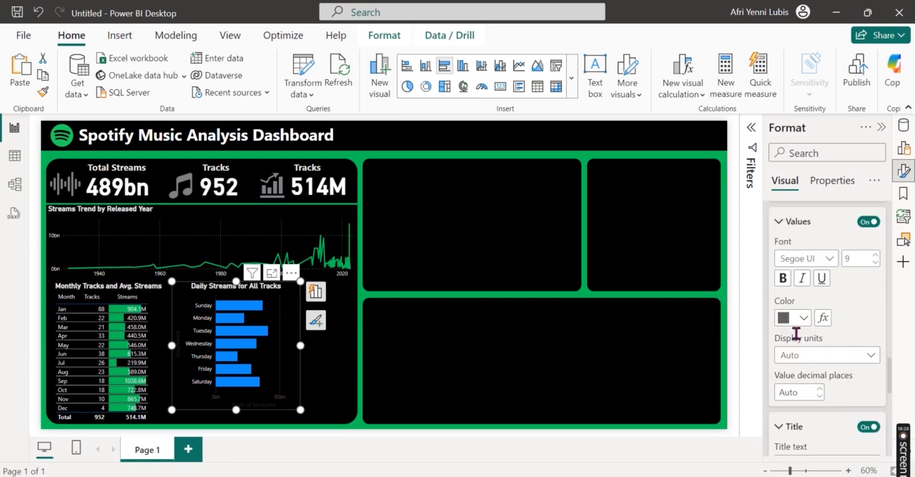
click(799, 320)
click(700, 125)
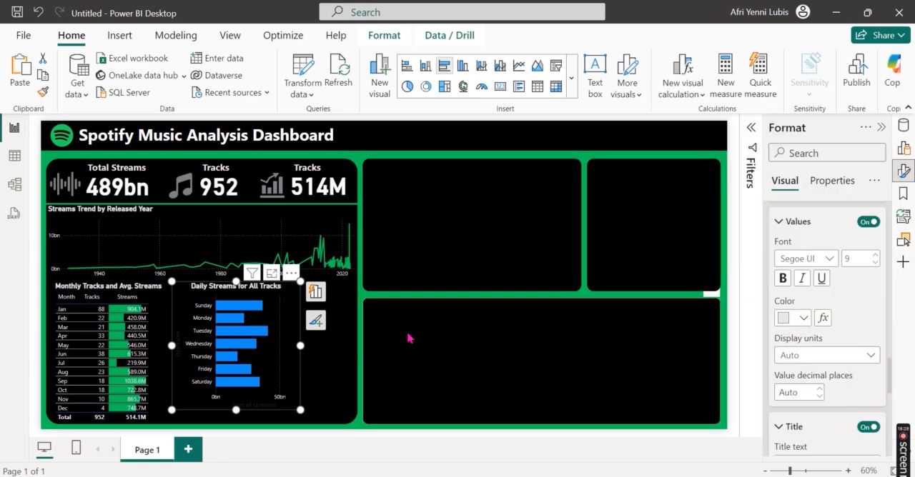
Step: Enlarge the bar chart to fill the space between the monthly table and the black panel's right and bottom edges
drag(330, 355, 357, 351)
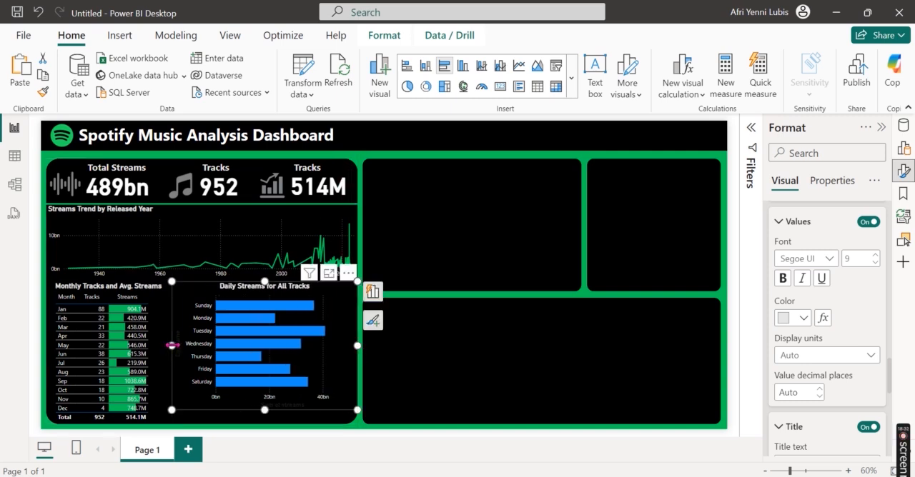
drag(167, 345, 158, 350)
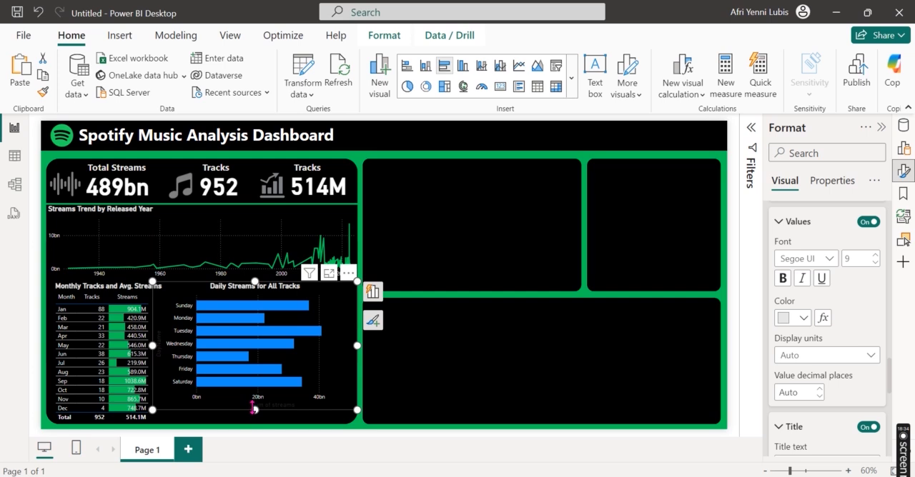
drag(253, 409, 262, 427)
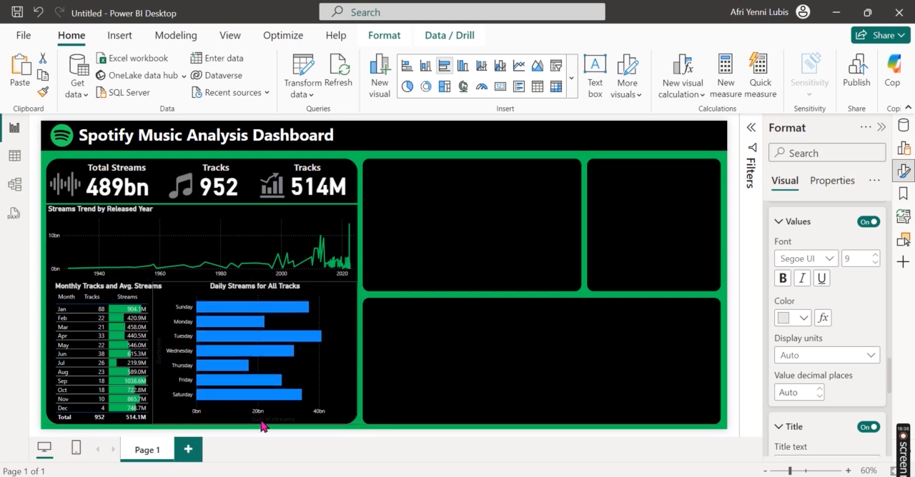
Step: Turn off the bar chart's X-axis title
scroll(856, 379, down, 2)
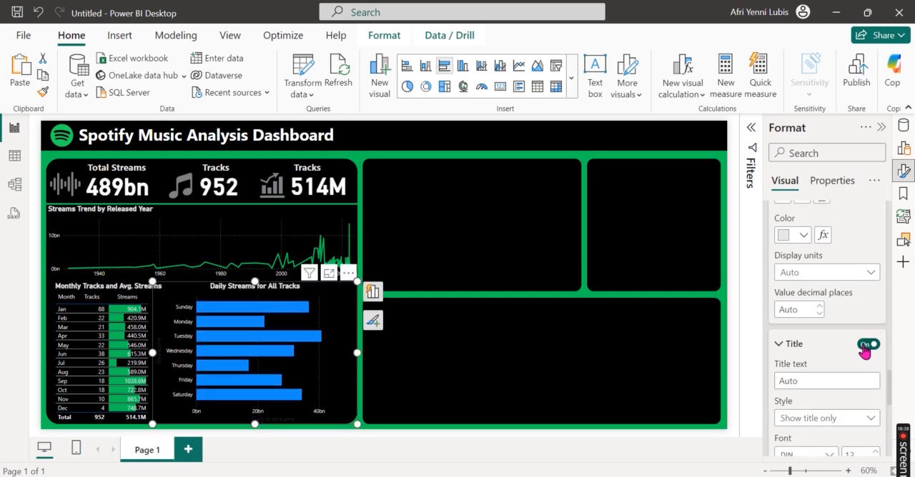
click(866, 345)
mouse_move(359, 355)
mouse_down()
mouse_move(347, 357)
mouse_move(359, 350)
mouse_up()
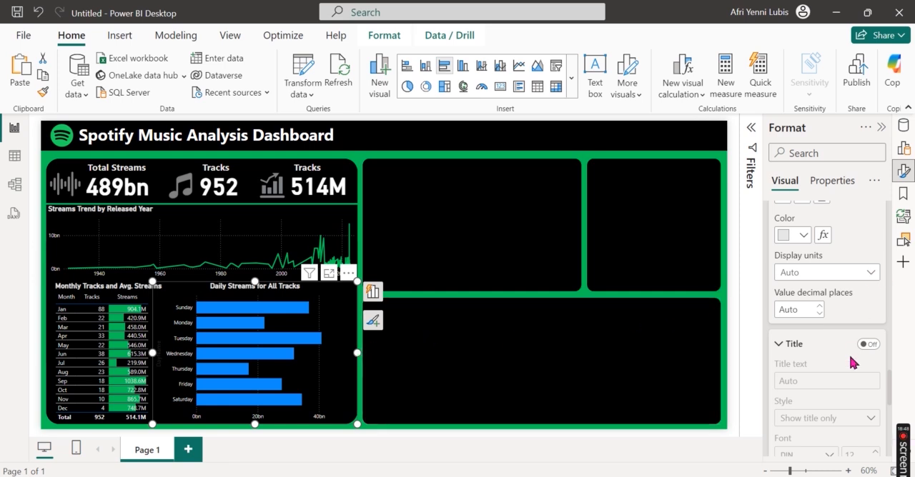
Step: Recolor all of the chart's bars in the dashboard's green and dismiss the CCleaner notification
scroll(850, 363, down, 5)
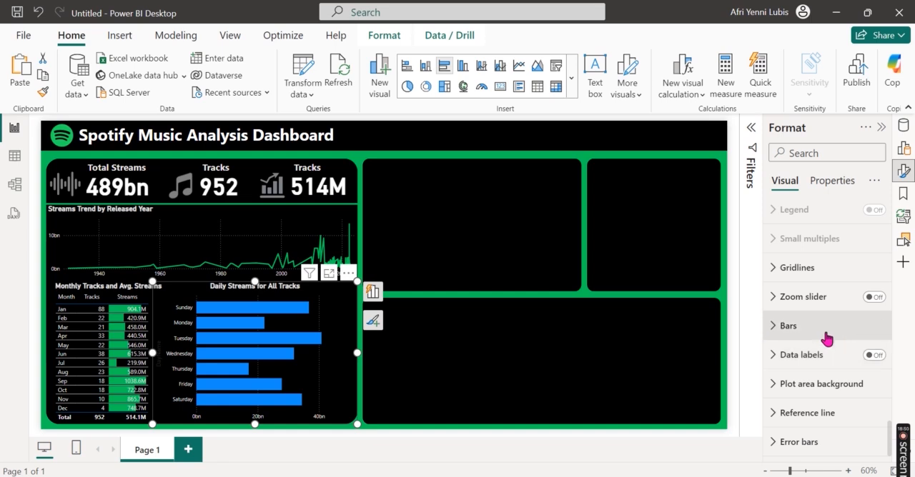
click(826, 337)
scroll(842, 383, down, 2)
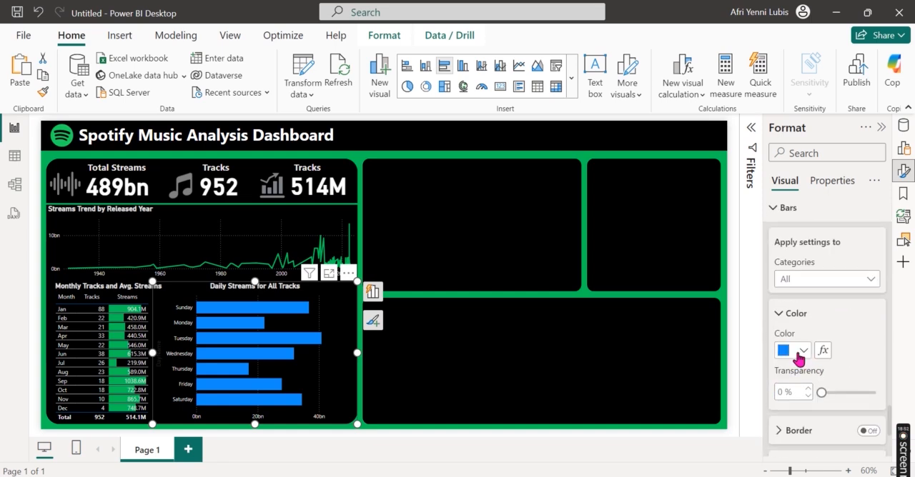
click(796, 351)
click(740, 287)
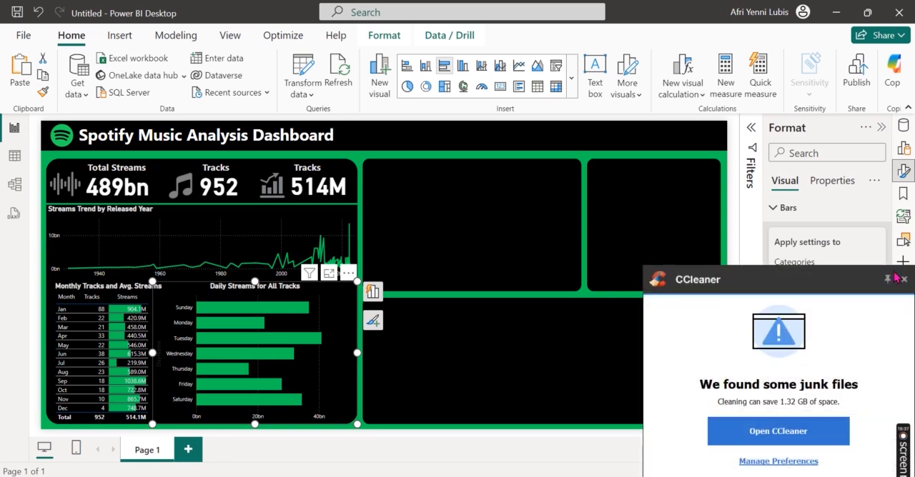
click(904, 279)
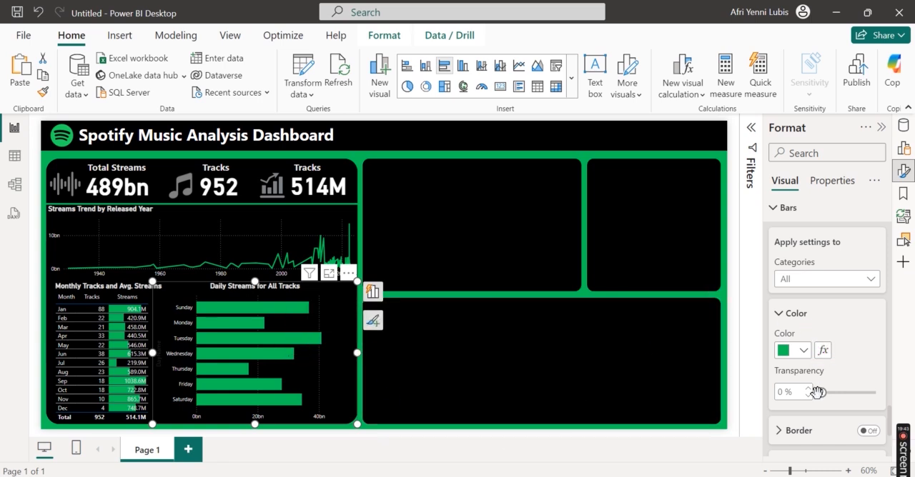
Step: Turn on data labels for the bar chart and set their value color to light gray
click(790, 211)
click(873, 356)
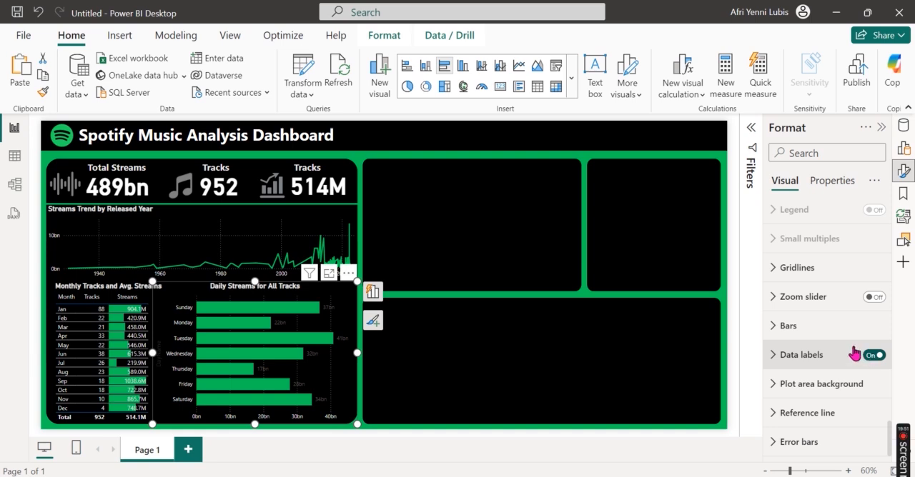
click(815, 363)
scroll(832, 384, down, 3)
scroll(833, 383, down, 2)
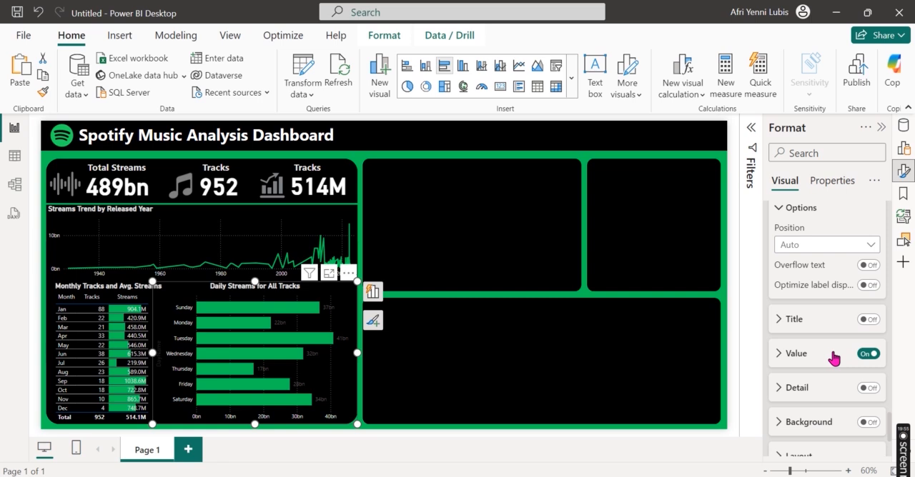
click(833, 357)
scroll(831, 368, down, 3)
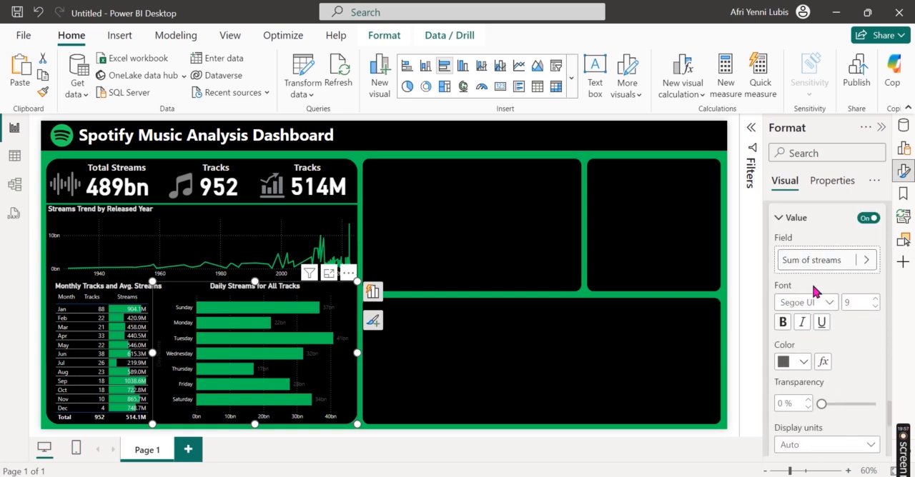
click(804, 363)
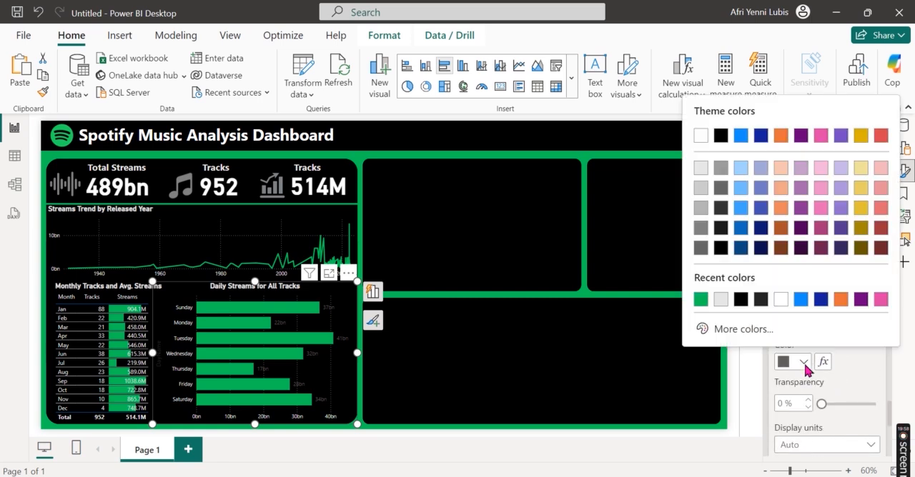
click(700, 172)
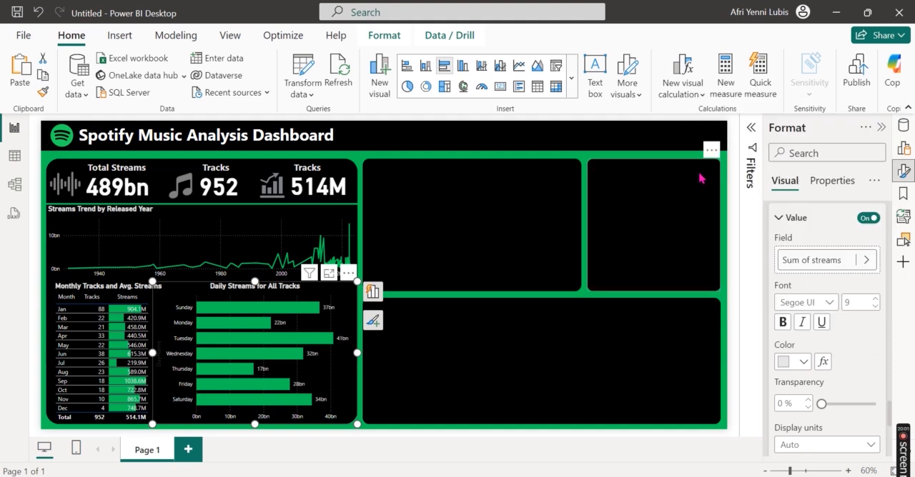
scroll(834, 393, down, 3)
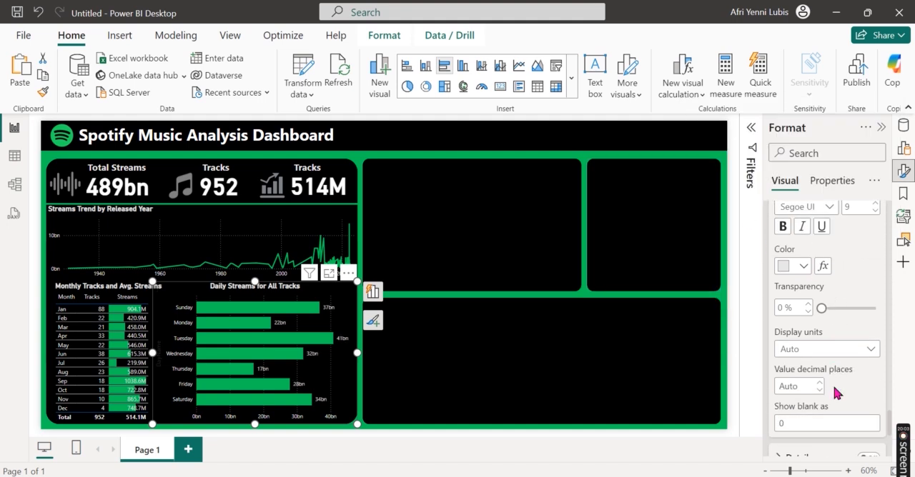
Step: Set the bar chart's data label values to 1 decimal place and collapse the data label settings
click(801, 386)
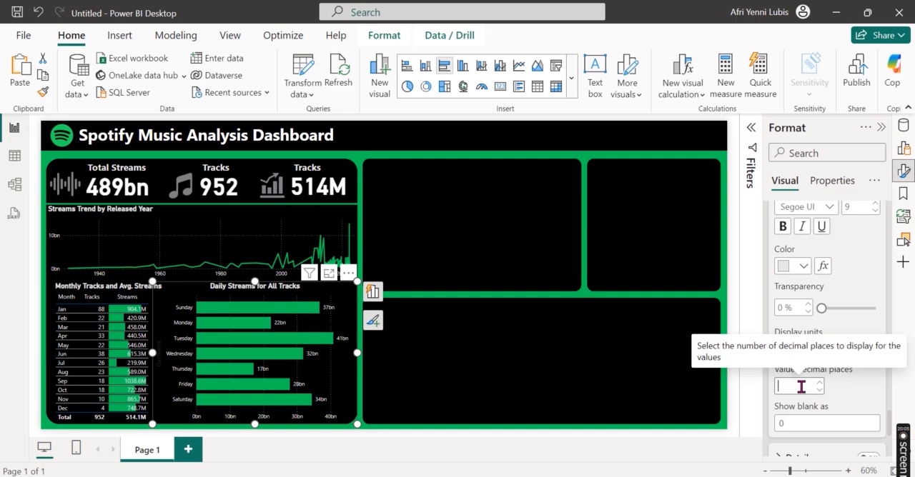
text(1)
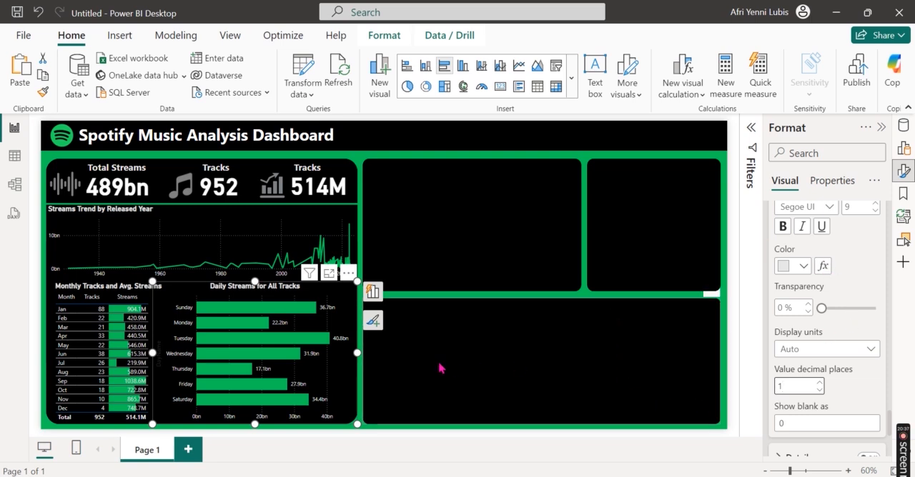
scroll(855, 282, up, 3)
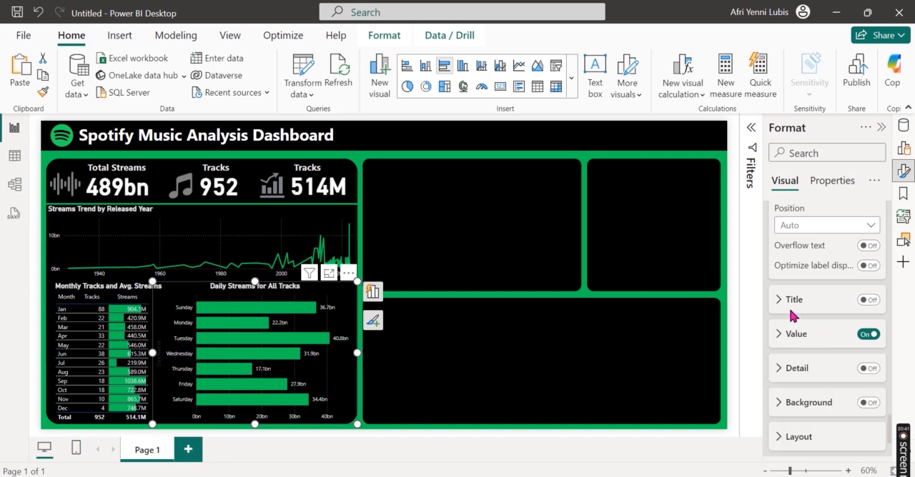
scroll(844, 348, up, 5)
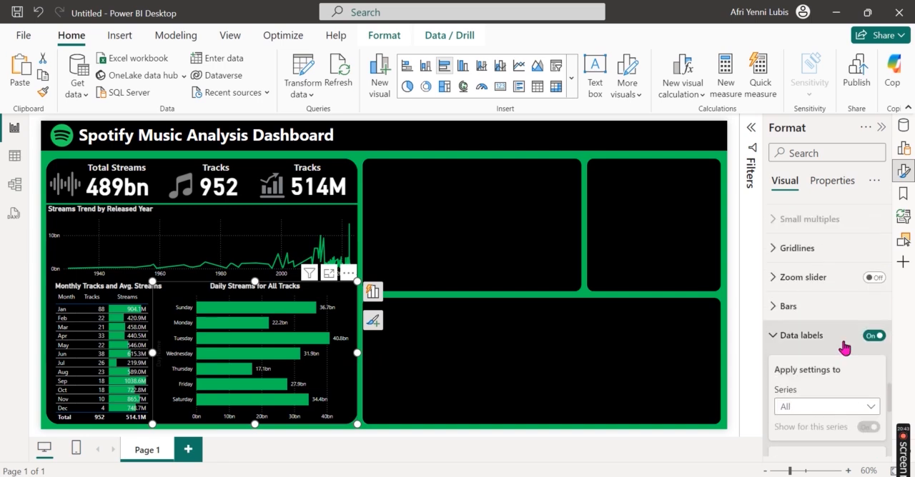
click(814, 336)
Step: Turn off the bar chart's Y-axis title
scroll(843, 296, up, 10)
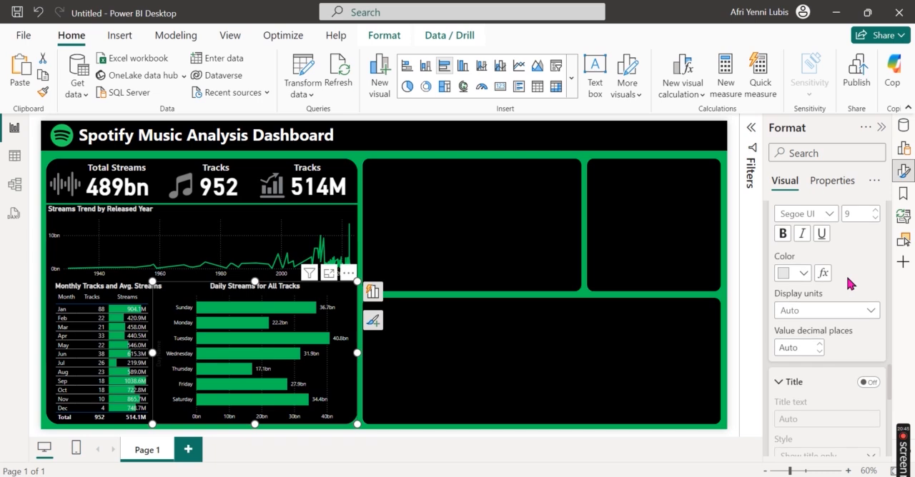
scroll(846, 278, up, 7)
scroll(848, 278, down, 3)
scroll(847, 280, down, 5)
scroll(848, 282, up, 4)
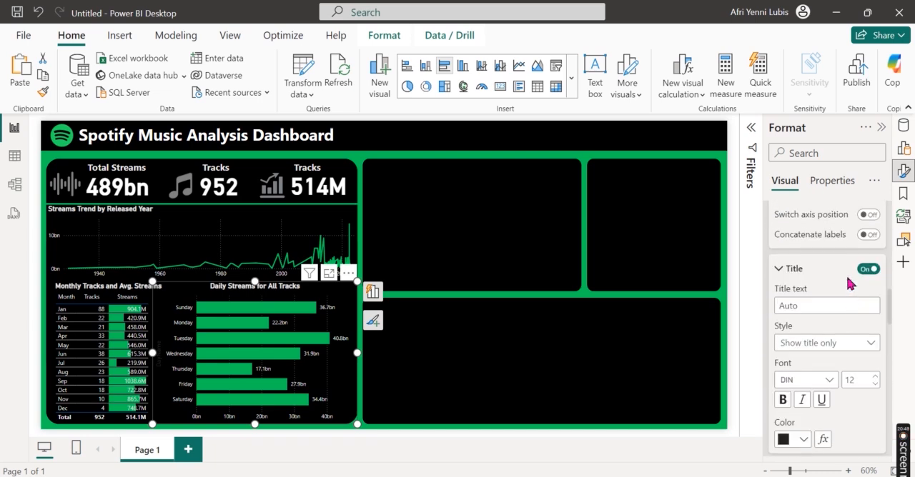
click(868, 317)
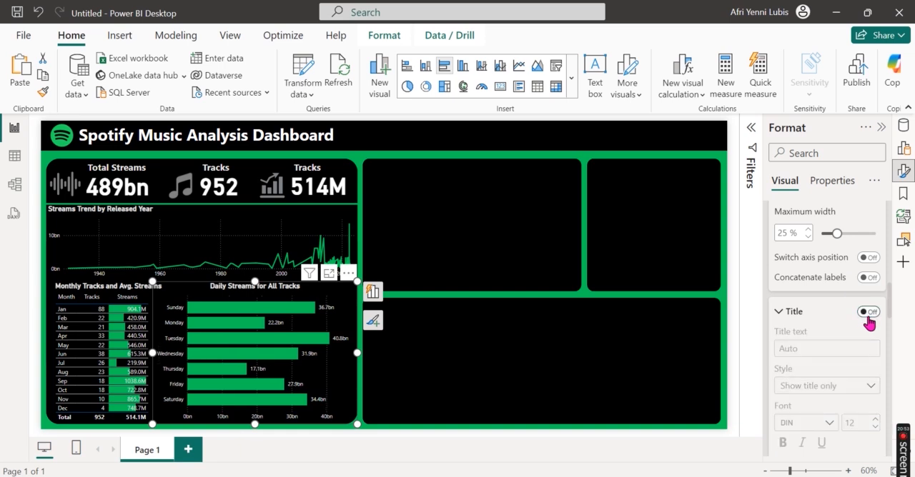
click(868, 315)
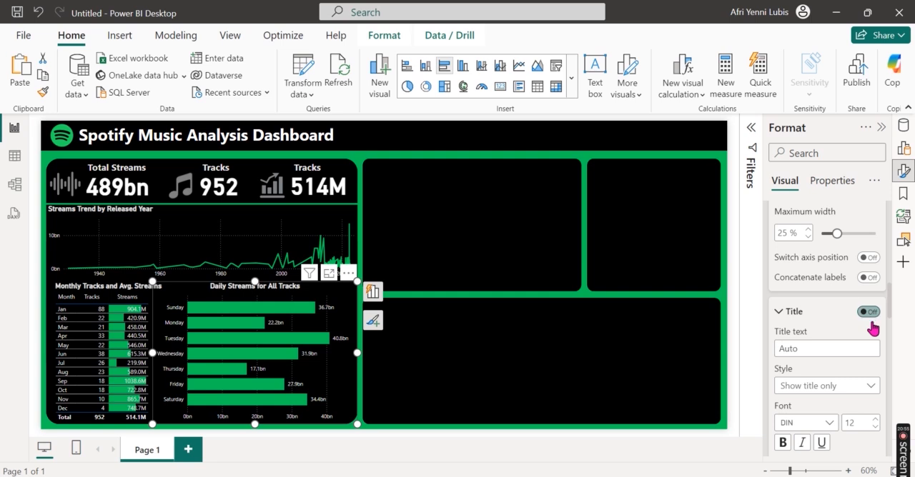
click(868, 315)
Step: Turn off the bar chart's X-axis values and deselect the chart
scroll(882, 350, down, 3)
scroll(882, 351, down, 3)
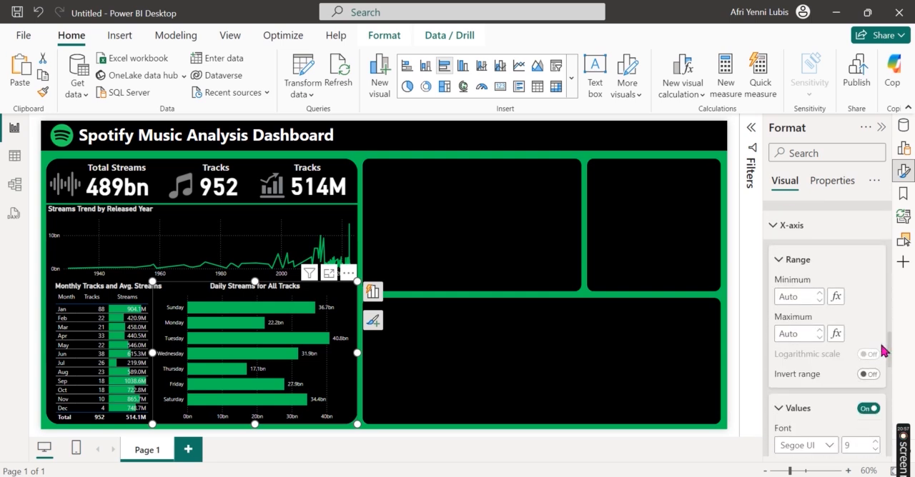
click(871, 366)
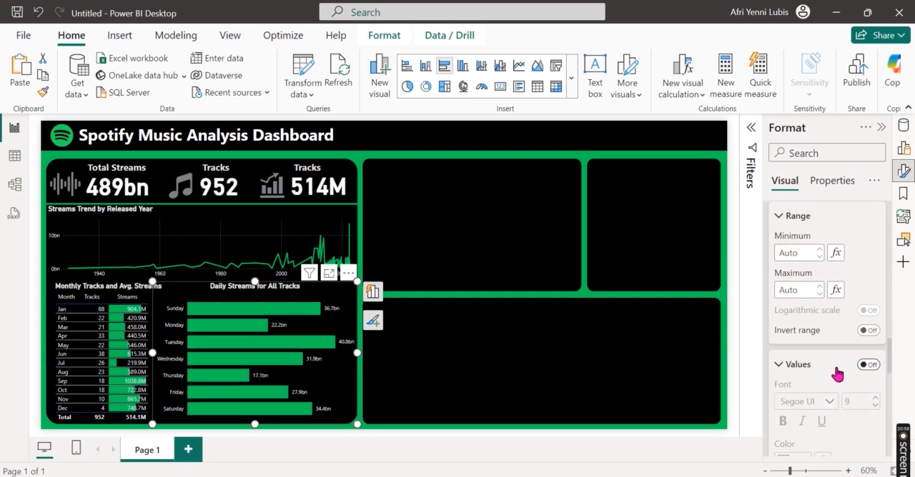
click(740, 383)
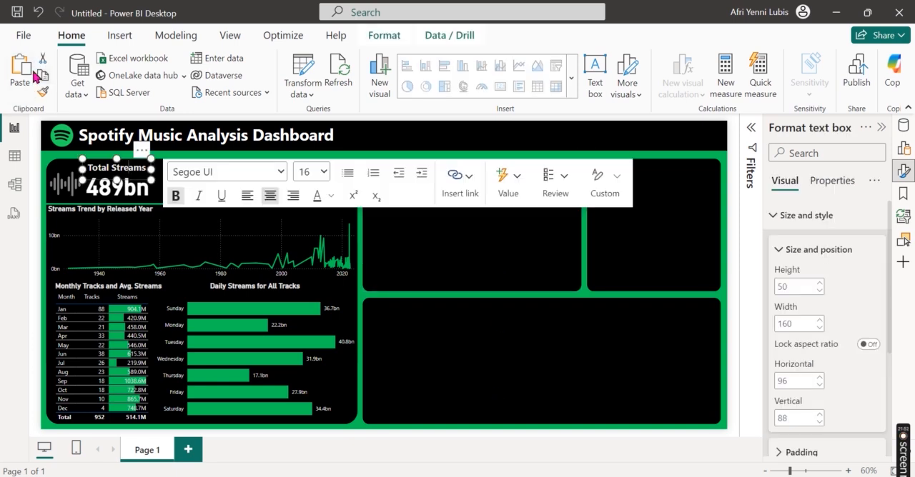
Step: Duplicate the Total Streams text box and place the copy at the top of the empty middle black panel
click(37, 76)
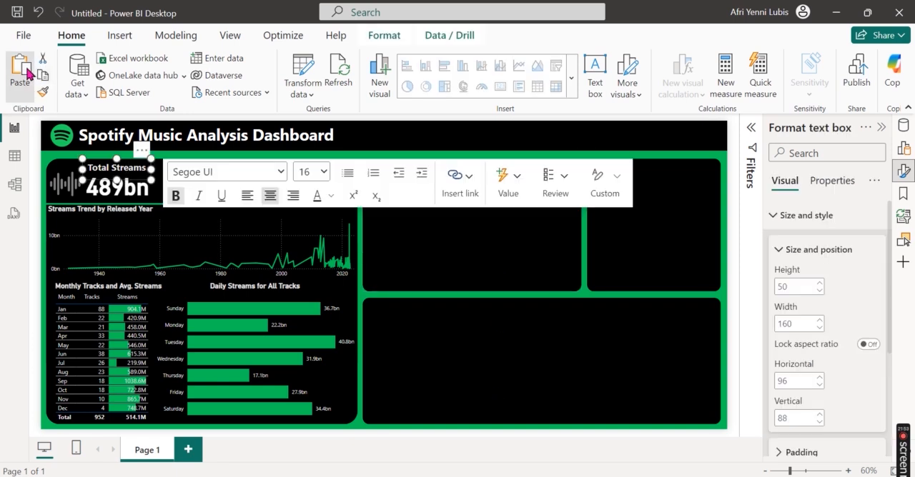
click(20, 70)
drag(151, 164, 499, 158)
Step: Change the copied heading's text to "Artist(s) Most Streamed Track" and widen its box so the text fits on one line
key(ctrl+a)
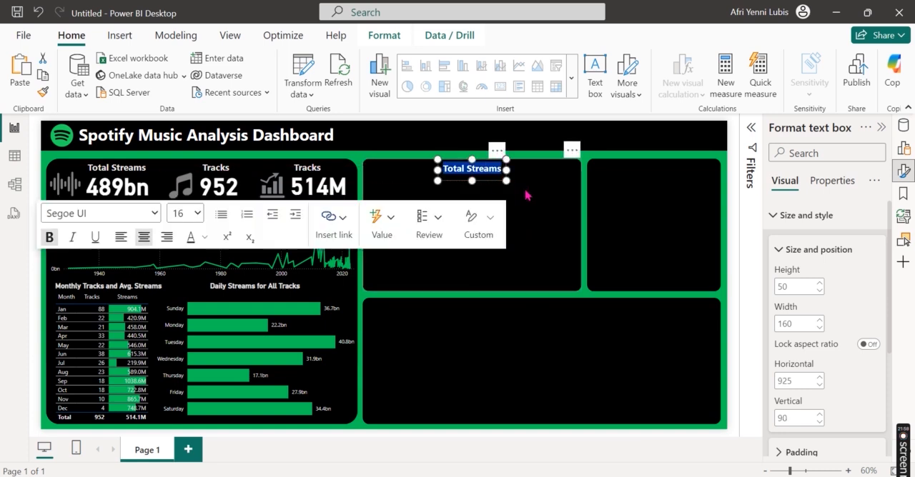
text(Artist(s) M)
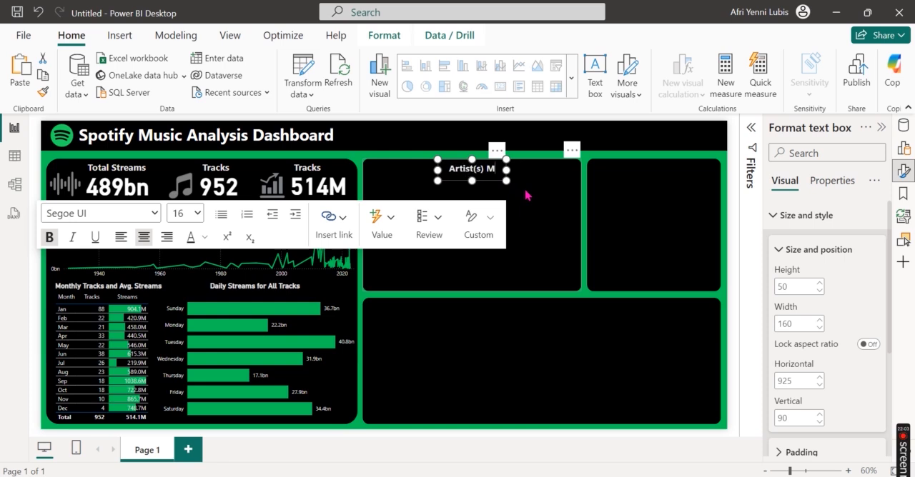
text(ost Streamed Tac)
key(BackSpace)
key(BackSpace)
text(rack)
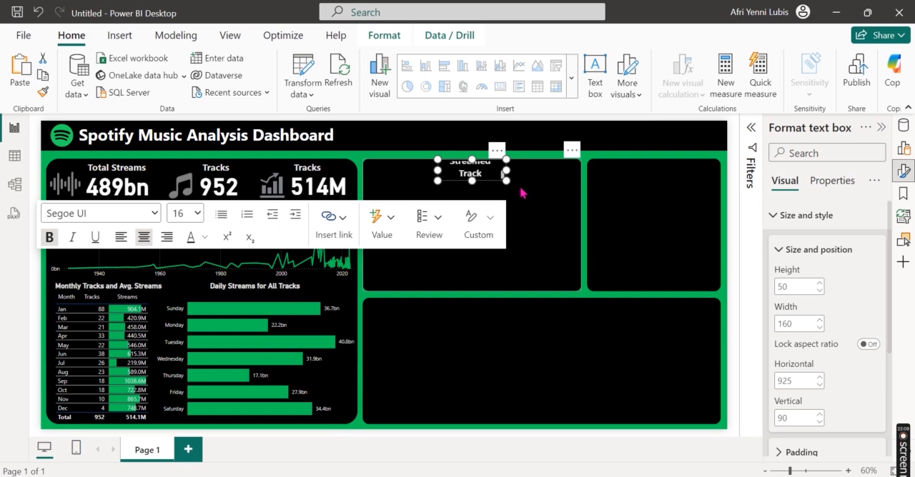
drag(507, 169, 584, 175)
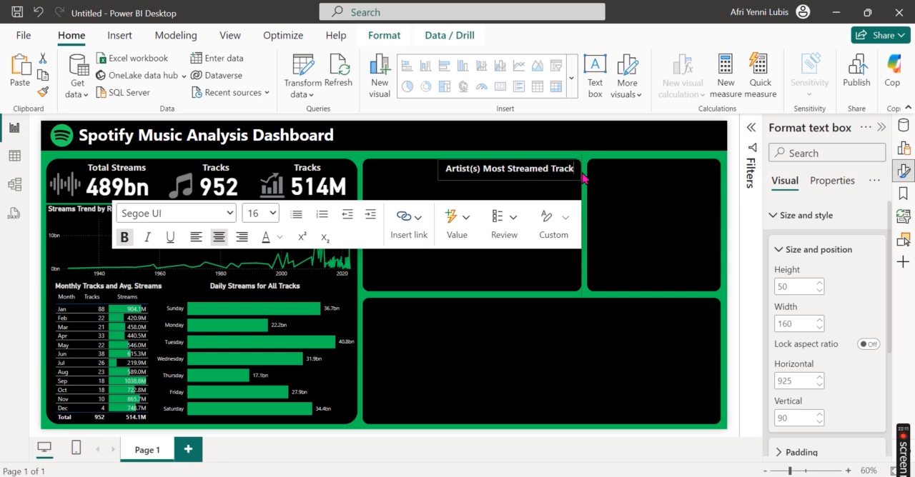
click(661, 305)
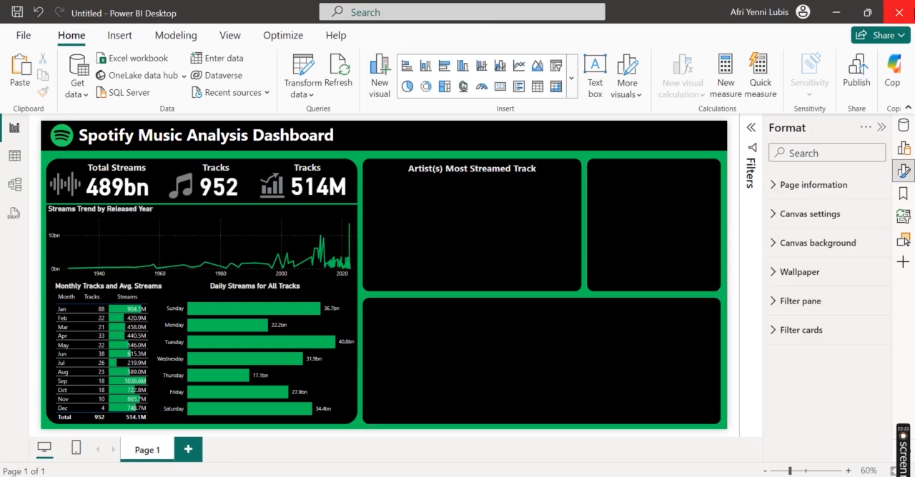
Step: Add a Slicer (new) visual and place it below the "Artist(s) Most Streamed Track" heading
click(904, 170)
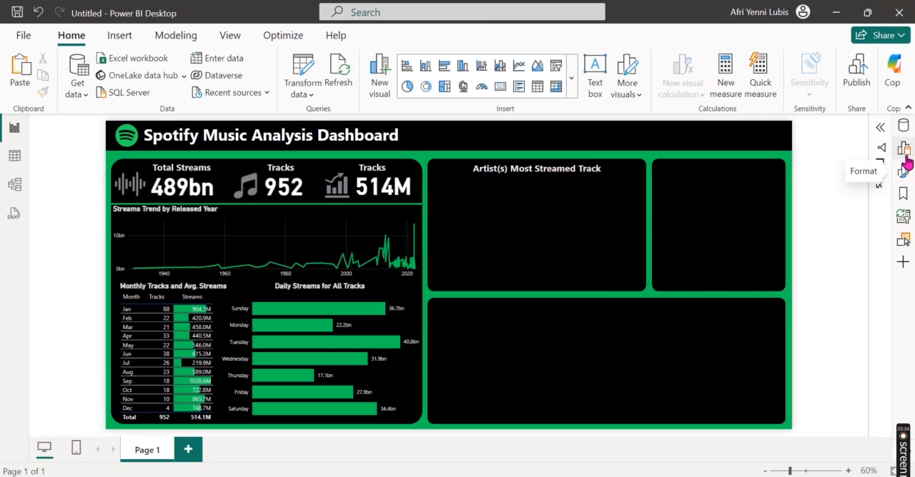
click(904, 152)
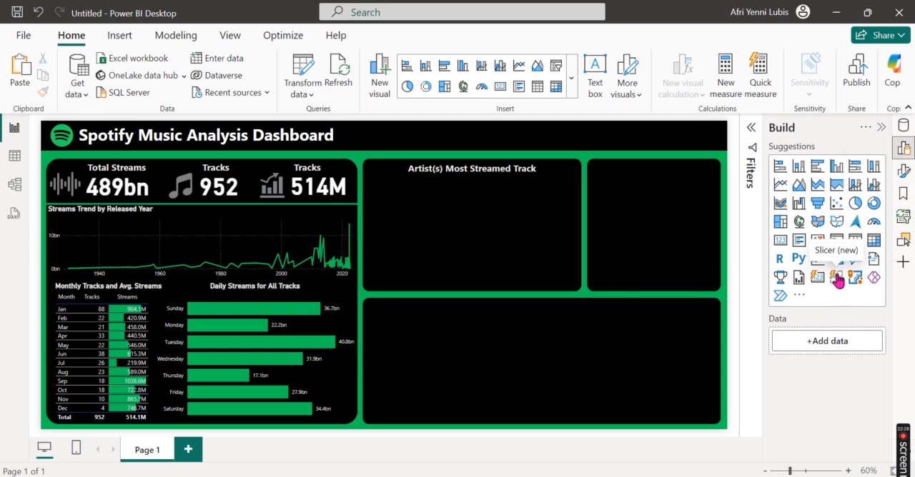
click(837, 281)
drag(179, 178, 458, 191)
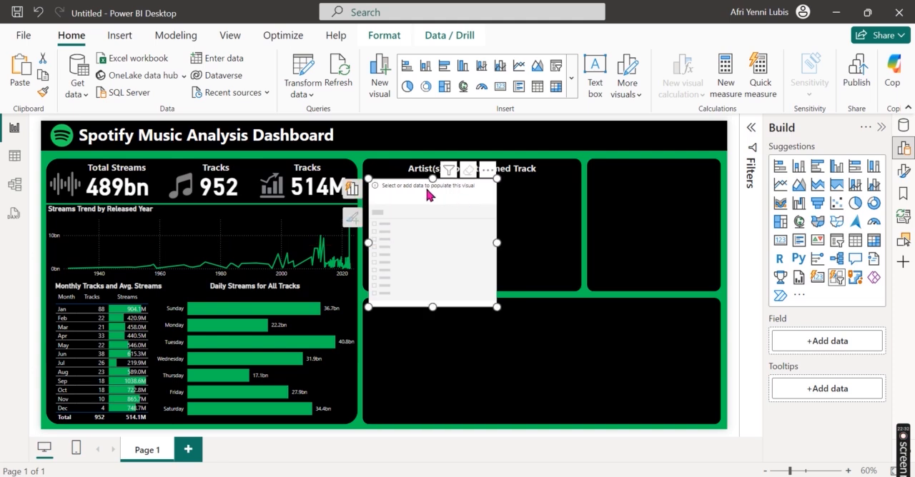
Step: Assign track_name as the new slicer's field and streams as its tooltip
click(351, 190)
click(415, 241)
text(track)
click(372, 285)
click(293, 344)
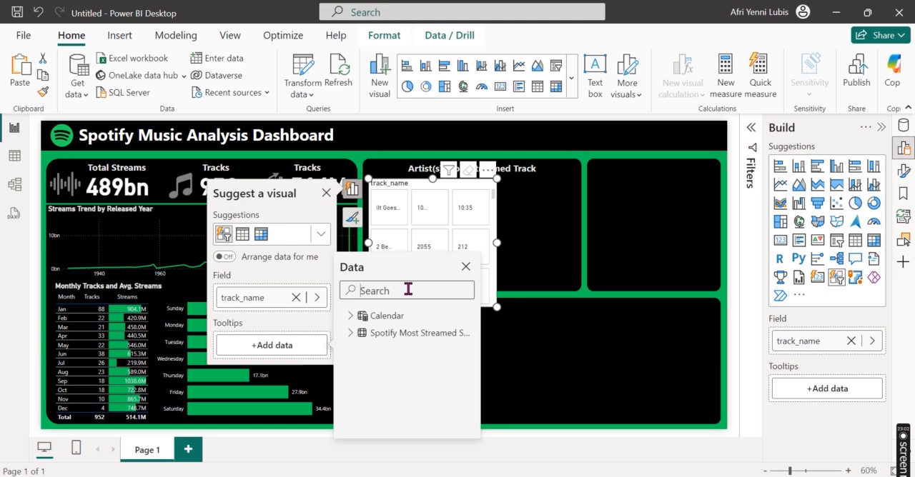
text(streams)
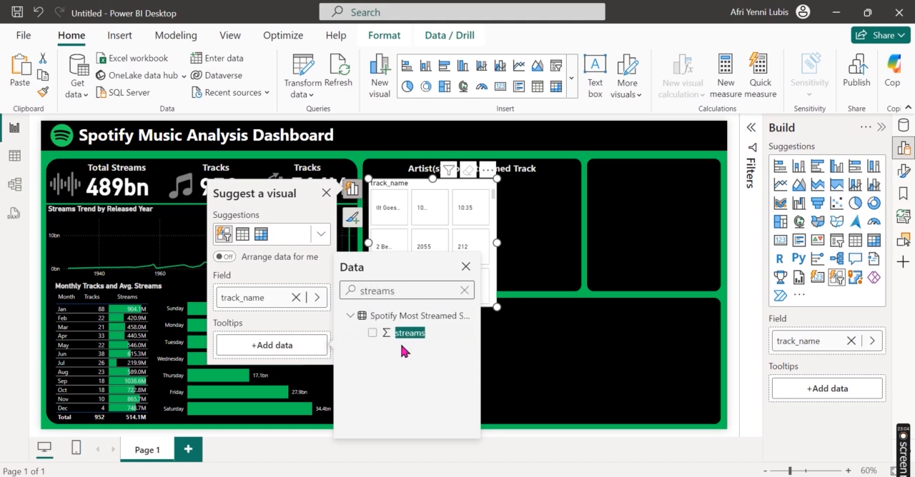
click(372, 333)
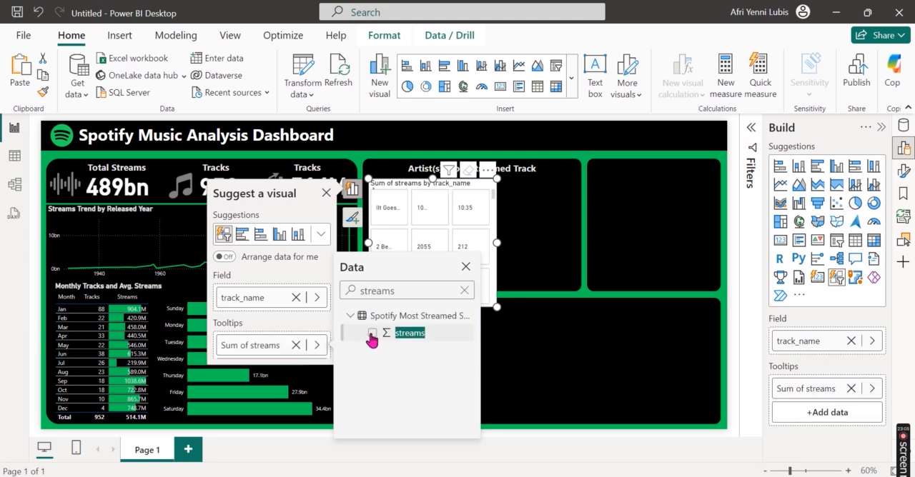
Step: Widen the track slicer to span most of the black panel's width and hide the visual build settings
click(496, 243)
drag(497, 243, 569, 243)
click(903, 147)
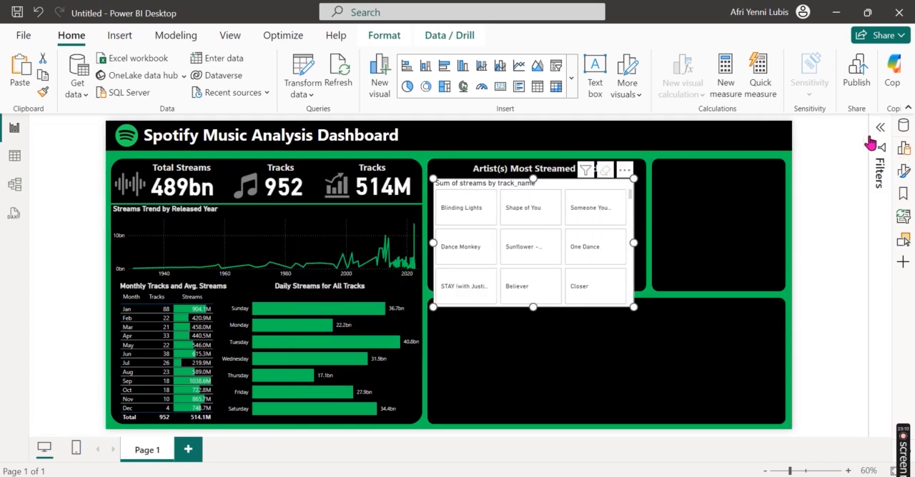
Step: Switch the slicer's track_name filter to Top N, showing the top 1 item
click(881, 130)
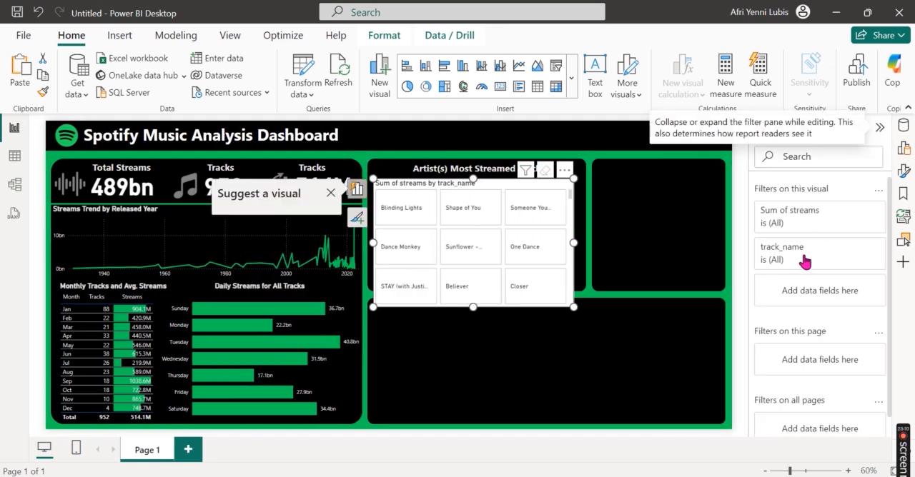
click(857, 247)
click(811, 295)
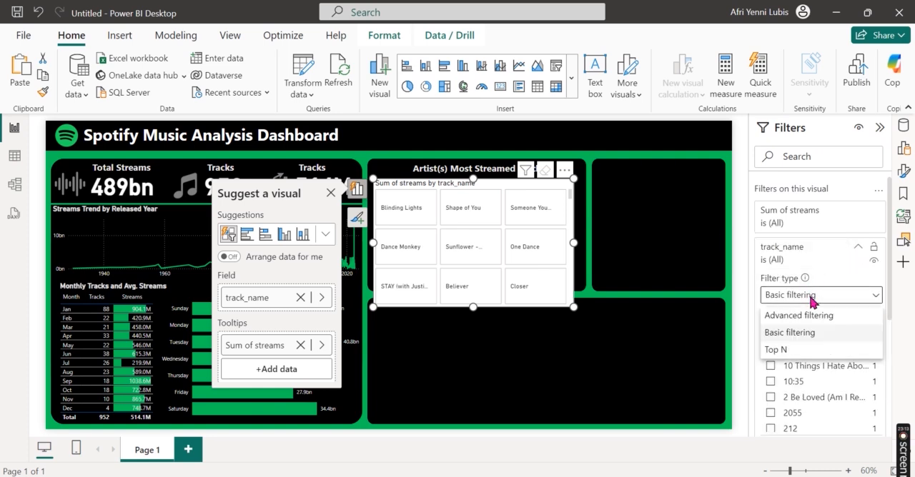
click(791, 349)
click(833, 328)
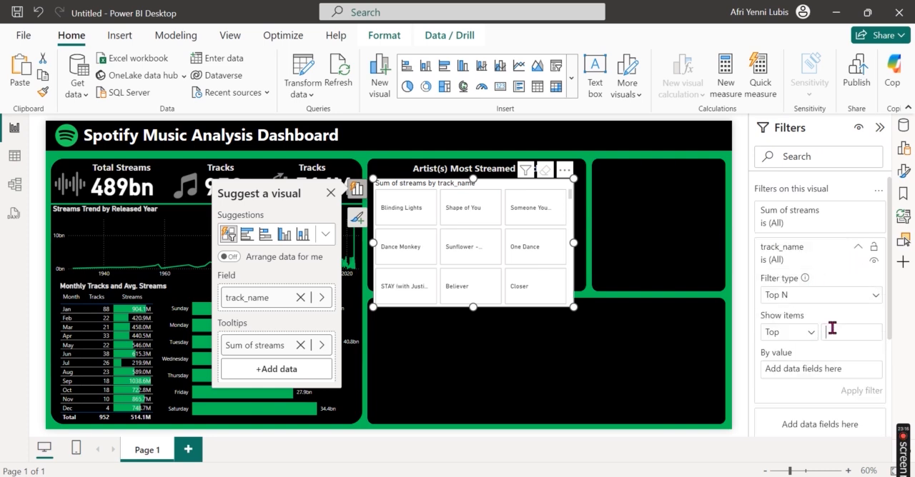
Step: Rank the Top N filter by the sum of streams, apply it, and collapse the filter and data panes
click(902, 125)
click(776, 196)
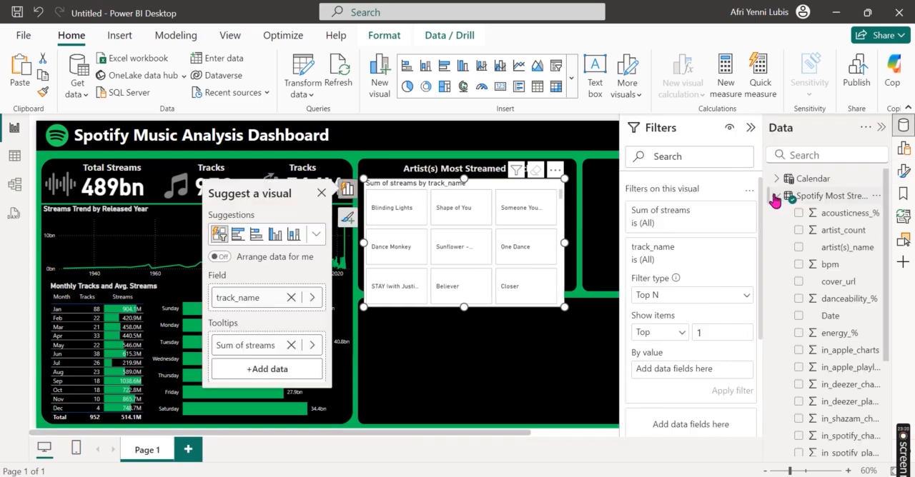
scroll(834, 343, down, 3)
drag(841, 414, 710, 377)
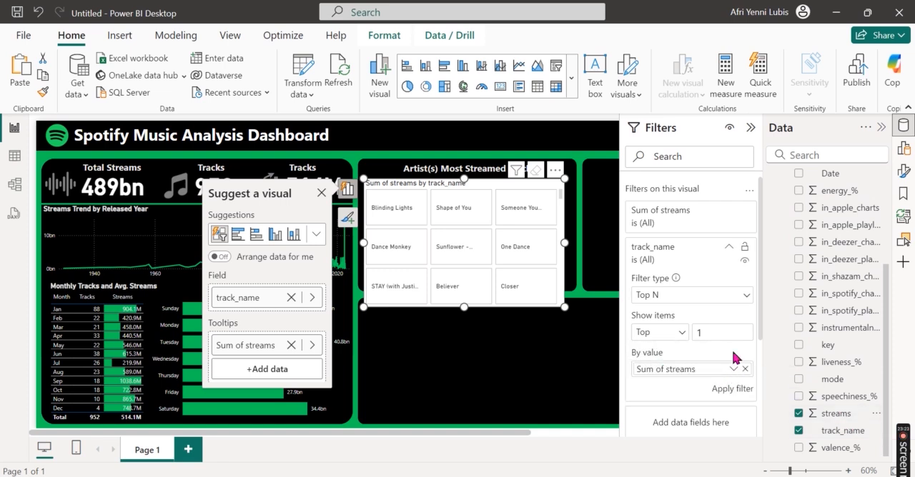
click(733, 391)
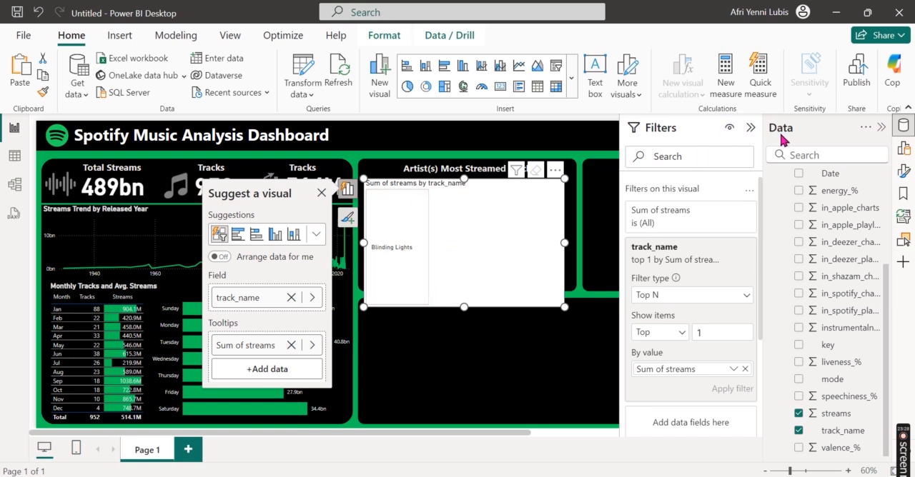
click(750, 127)
click(881, 128)
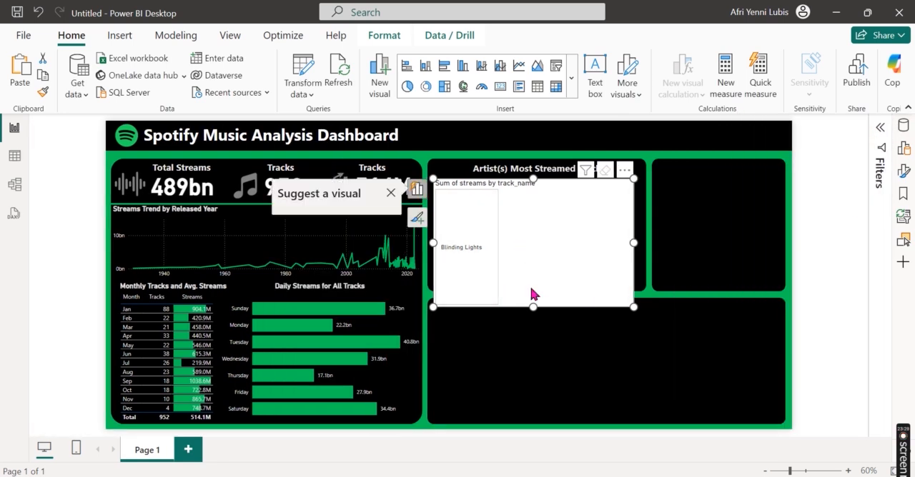
Step: Shorten the track slicer to fit inside the black panel and switch to the spotify analysis report
drag(534, 307, 535, 291)
click(310, 440)
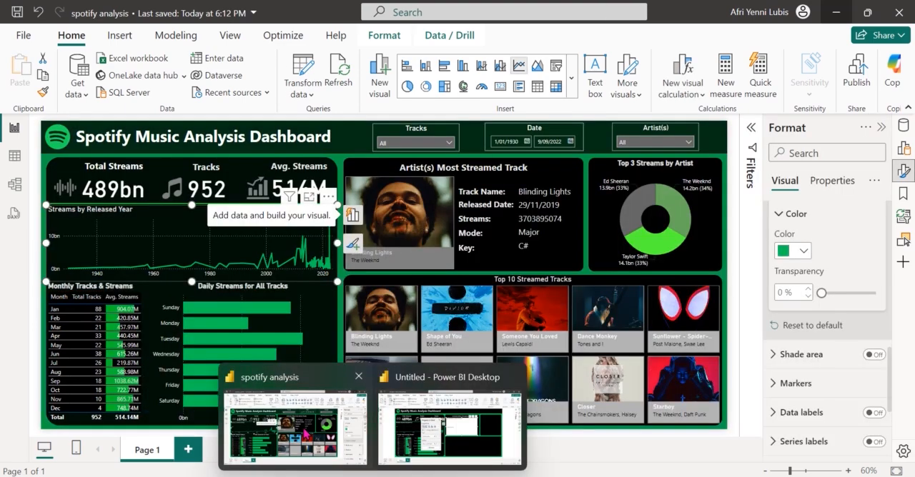
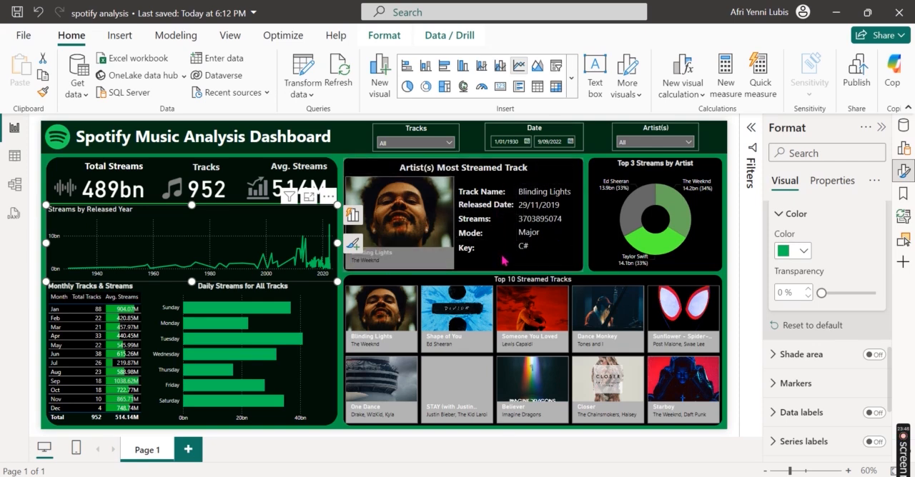
Step: Return to the untitled report and set the cover_url column's data category to Image URL
click(835, 11)
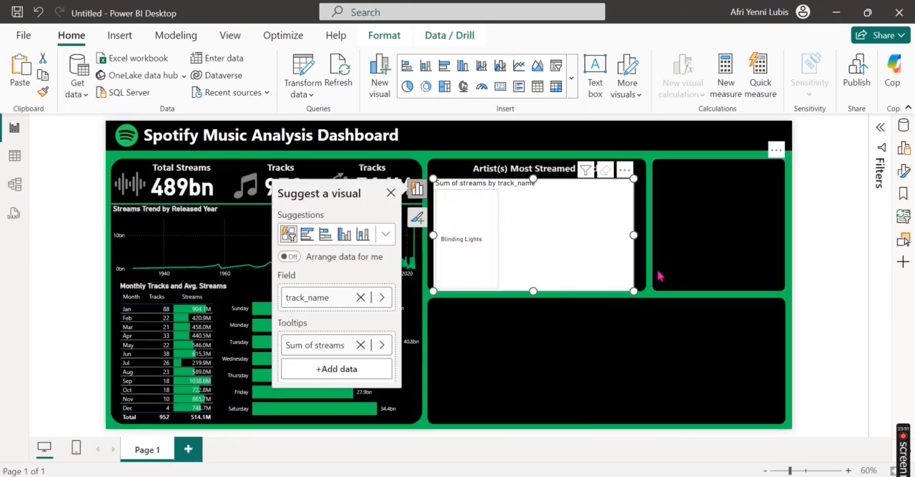
click(905, 173)
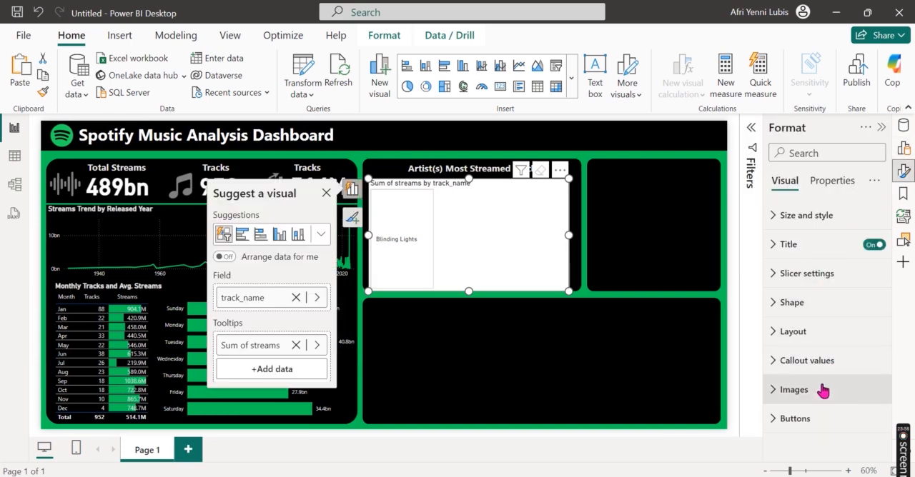
click(906, 173)
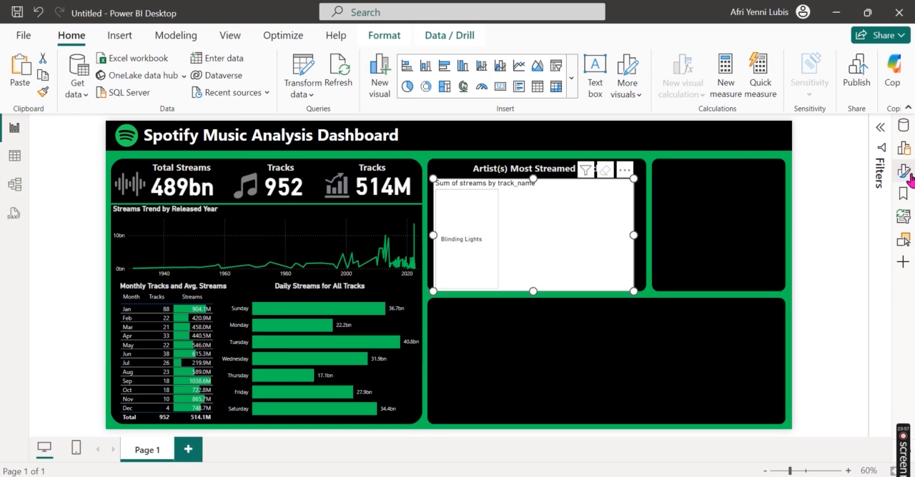
click(903, 126)
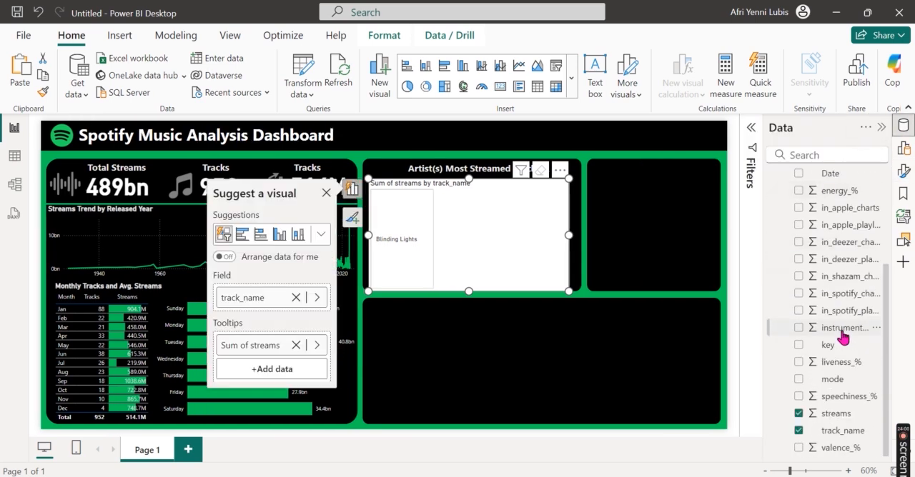
scroll(842, 337, up, 3)
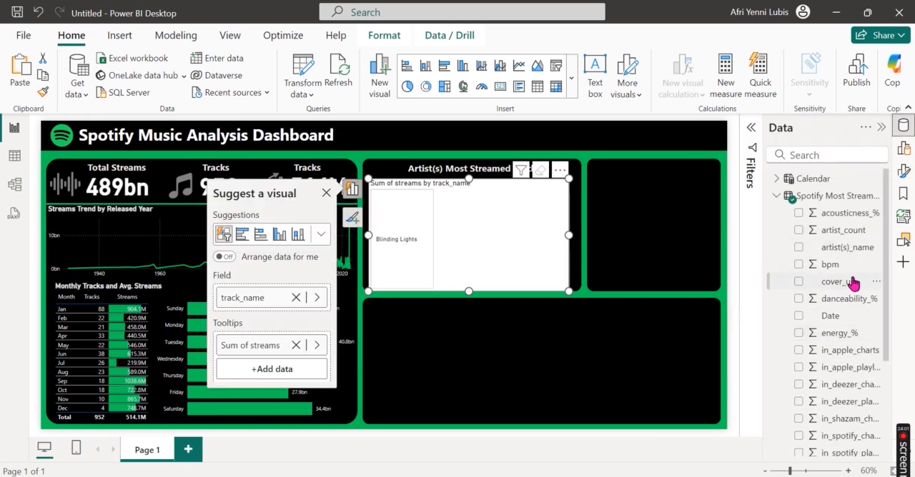
click(853, 283)
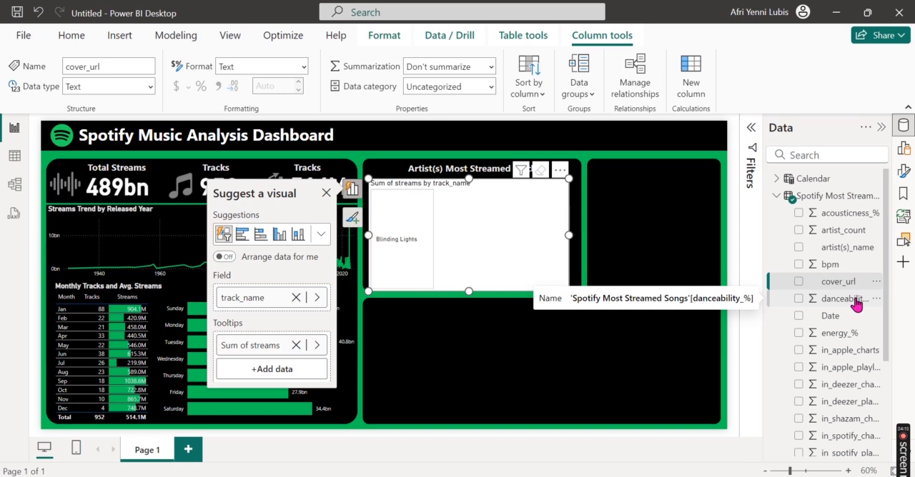
click(471, 86)
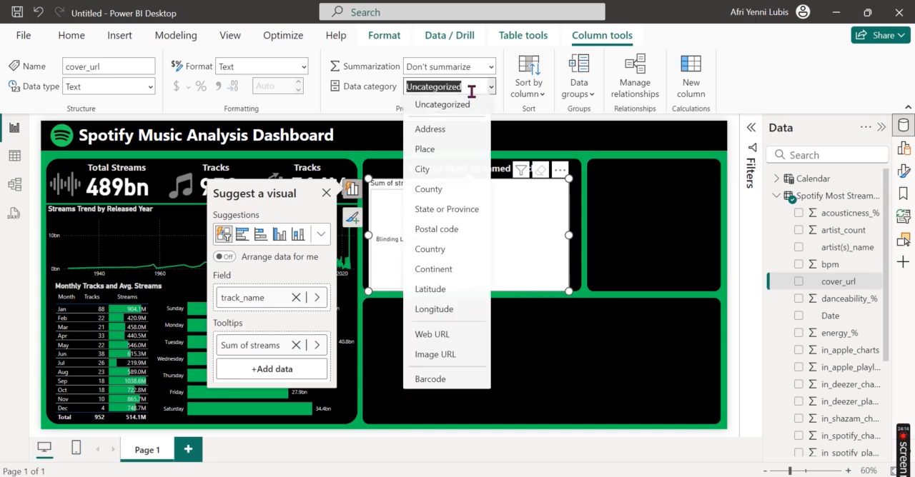
click(446, 355)
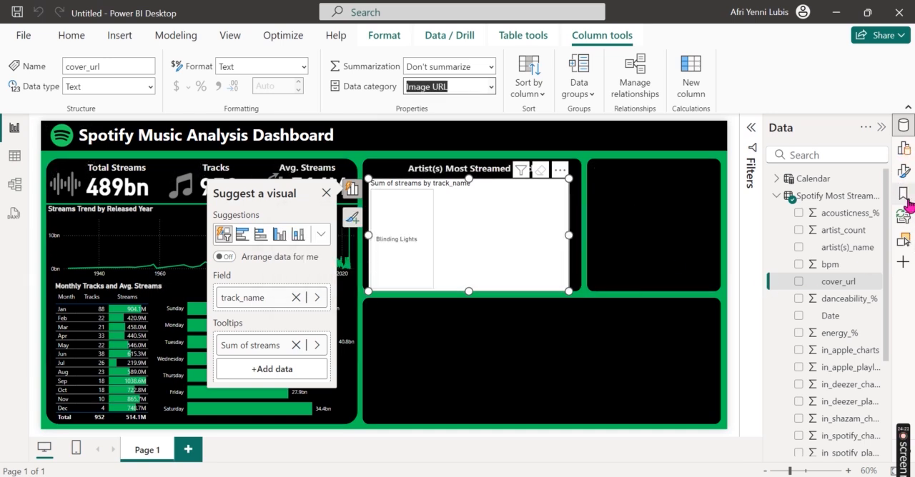
click(903, 126)
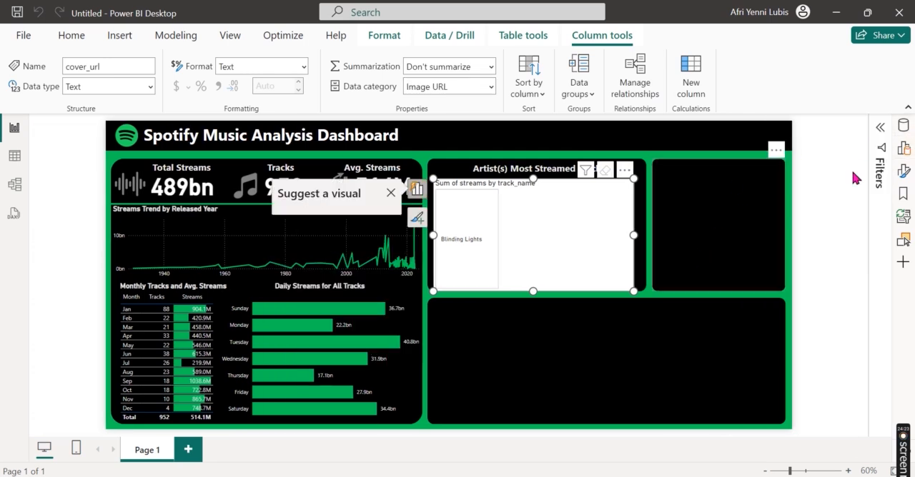
Step: Add cover_url from Spotify Most Streamed Songs as the image field of the track slicer
click(903, 170)
click(789, 388)
scroll(835, 394, down, 4)
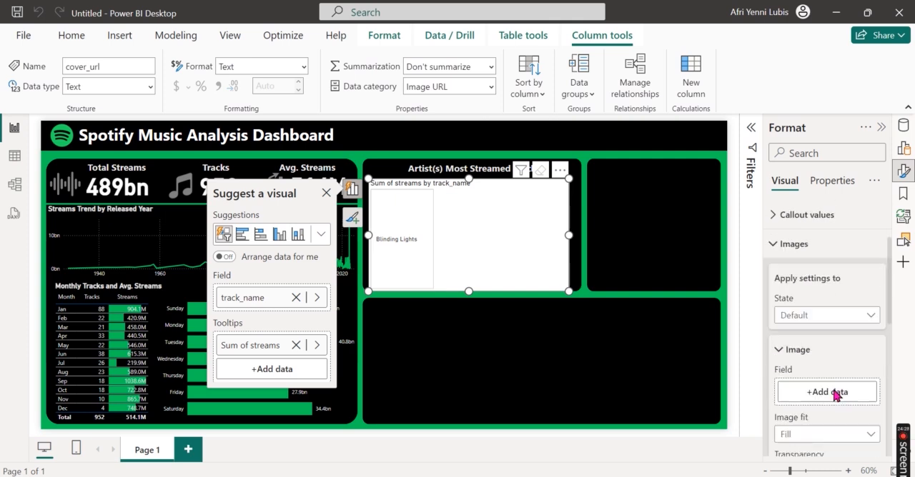
scroll(836, 394, down, 1)
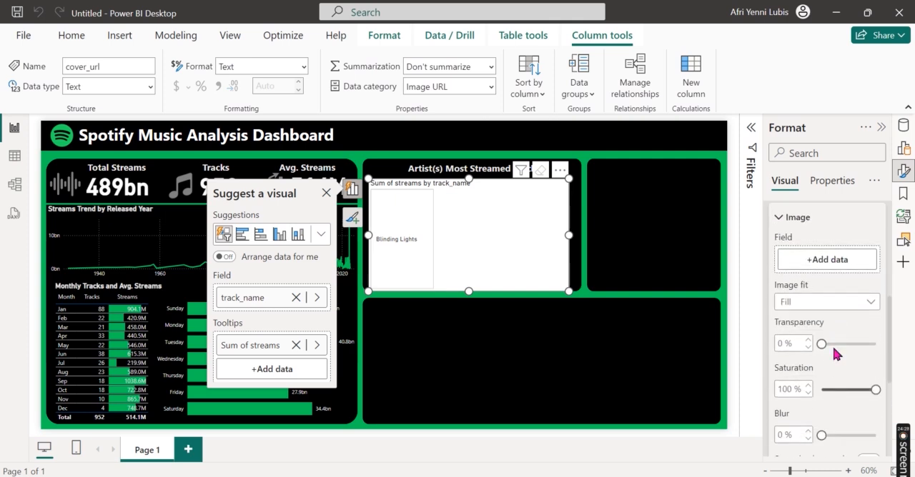
click(835, 262)
click(622, 162)
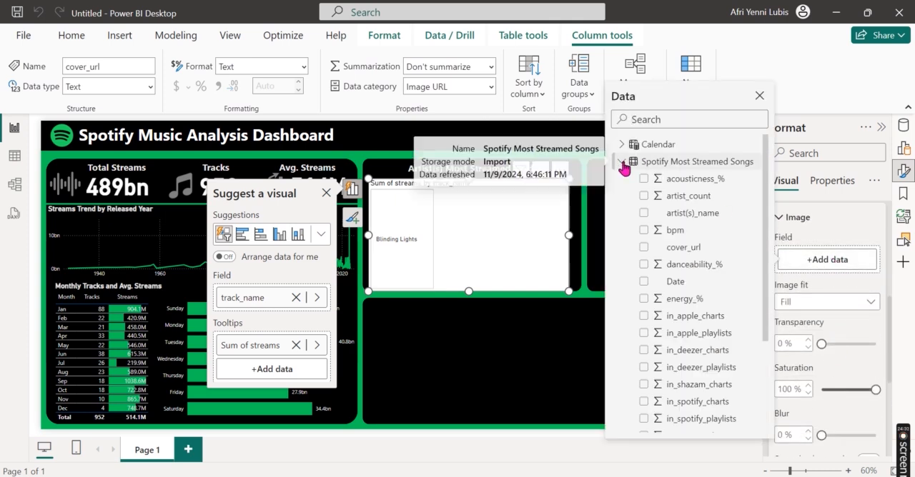
double_click(644, 248)
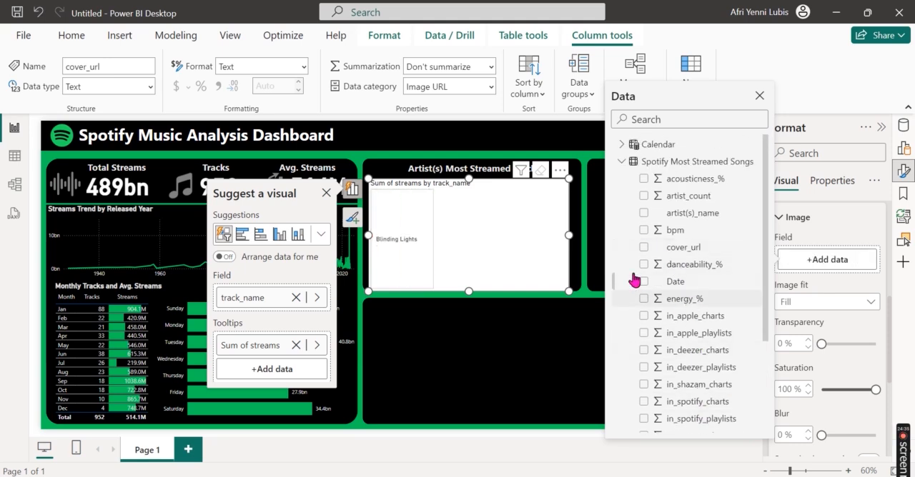
click(644, 248)
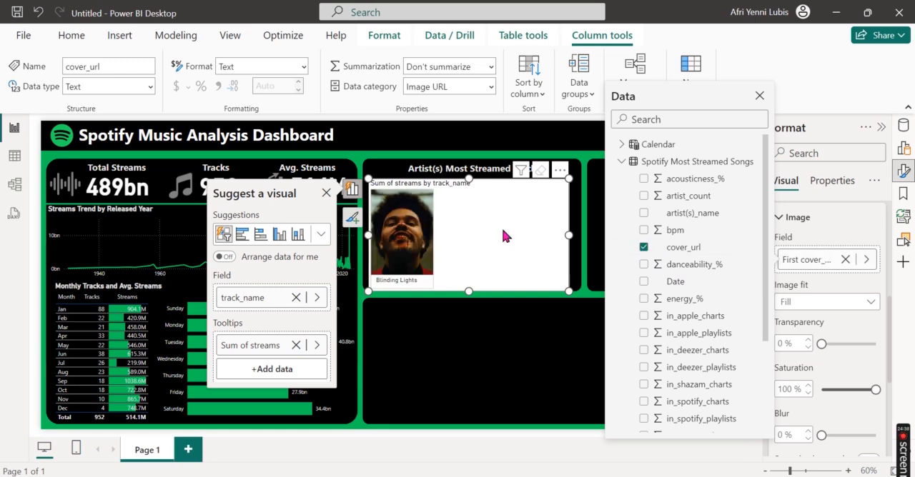
click(537, 363)
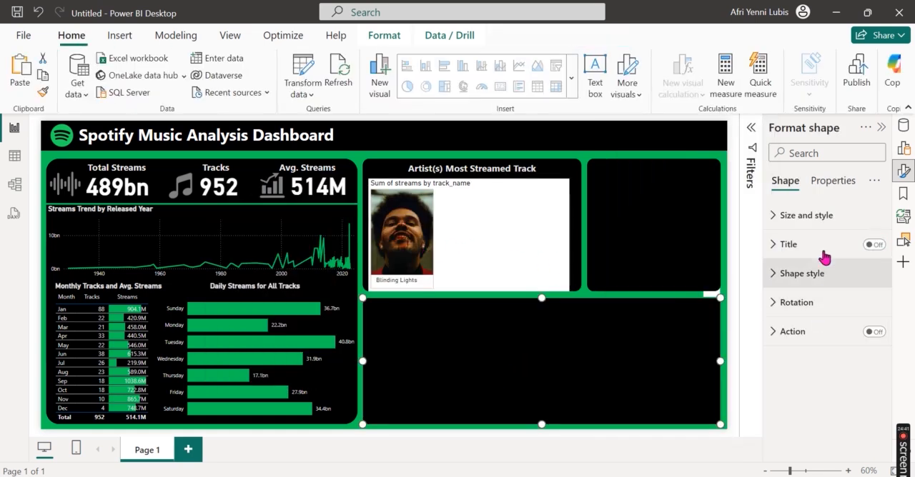
Step: Turn off the track slicer's title and background
click(510, 250)
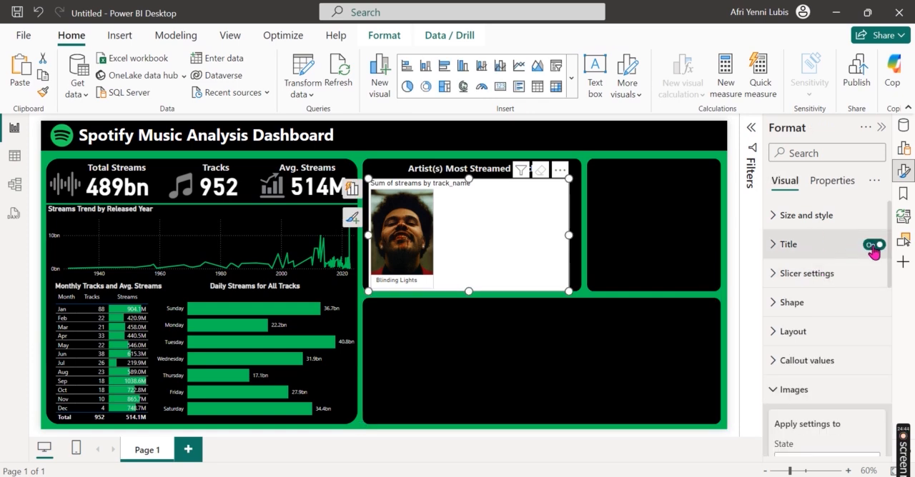
click(872, 245)
click(831, 216)
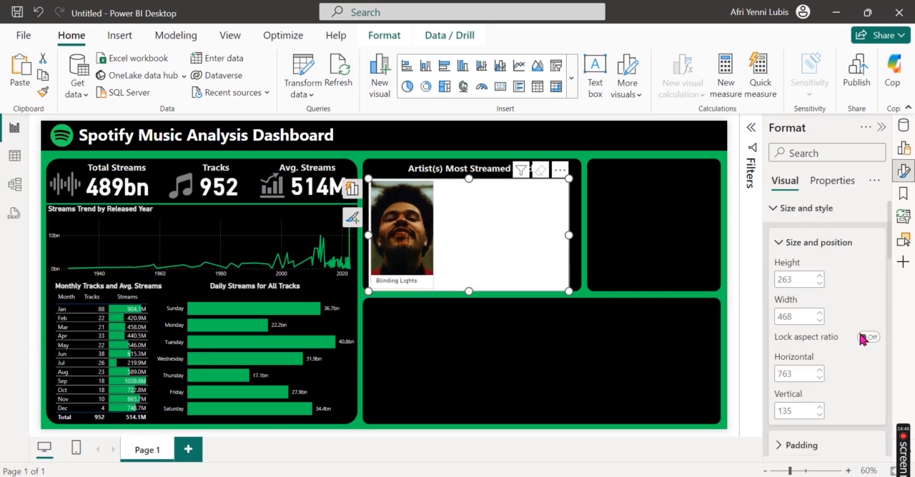
scroll(862, 339, down, 3)
click(867, 363)
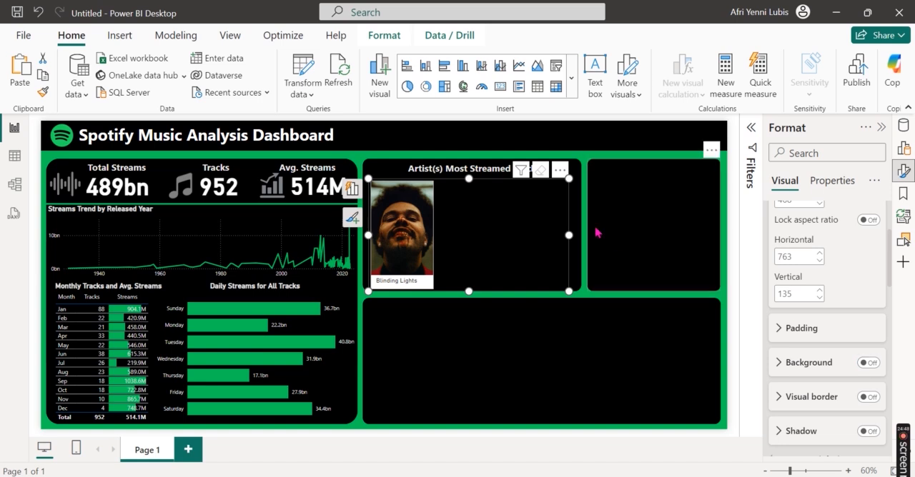
Step: Set the slicer's layout to 1 row and 1 column, and fit the slicer into the left half of the Most Streamed Track panel
scroll(833, 367, down, 3)
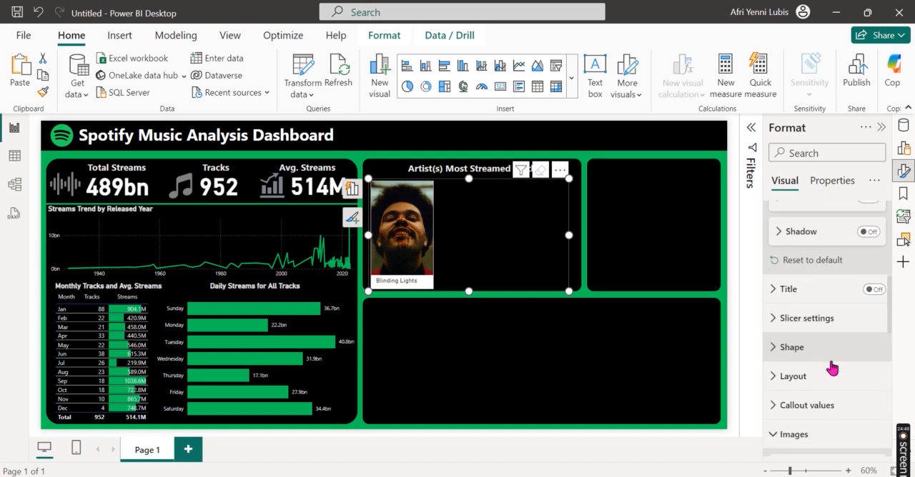
click(831, 377)
scroll(832, 351, down, 2)
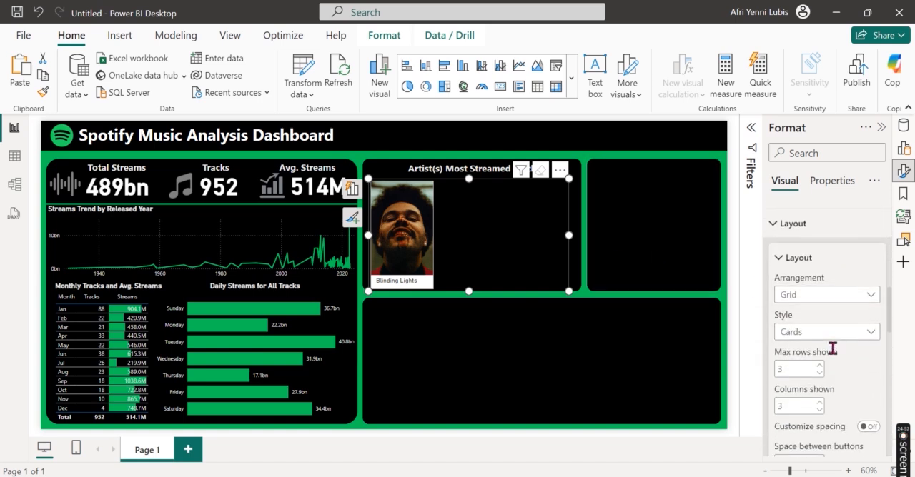
click(796, 356)
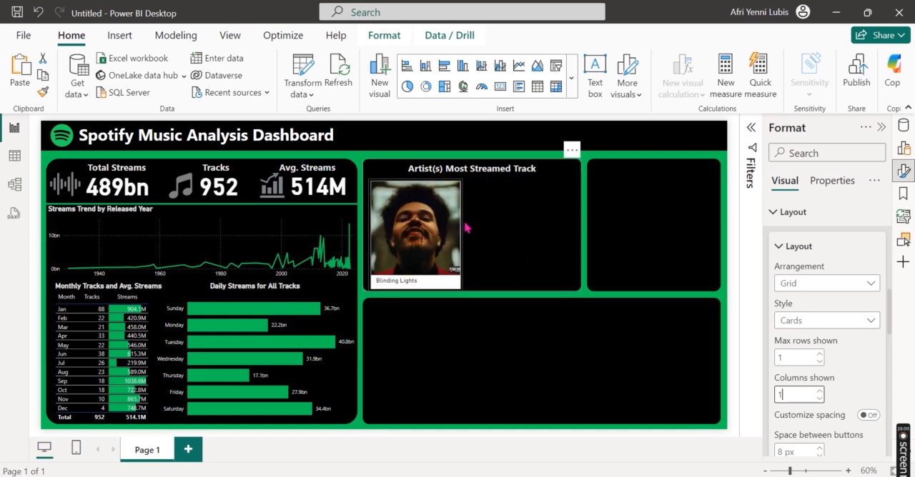
click(468, 227)
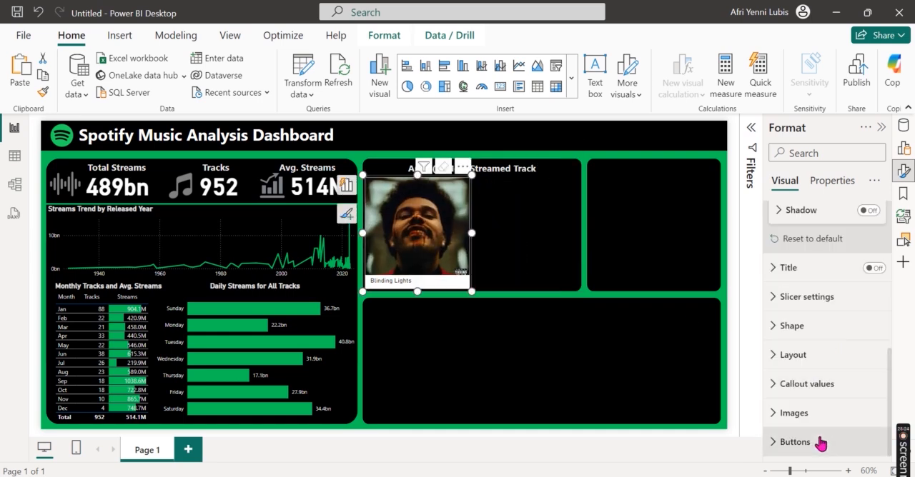
Step: Change the fill color of the track slicer's buttons to medium gray
scroll(831, 354, down, 5)
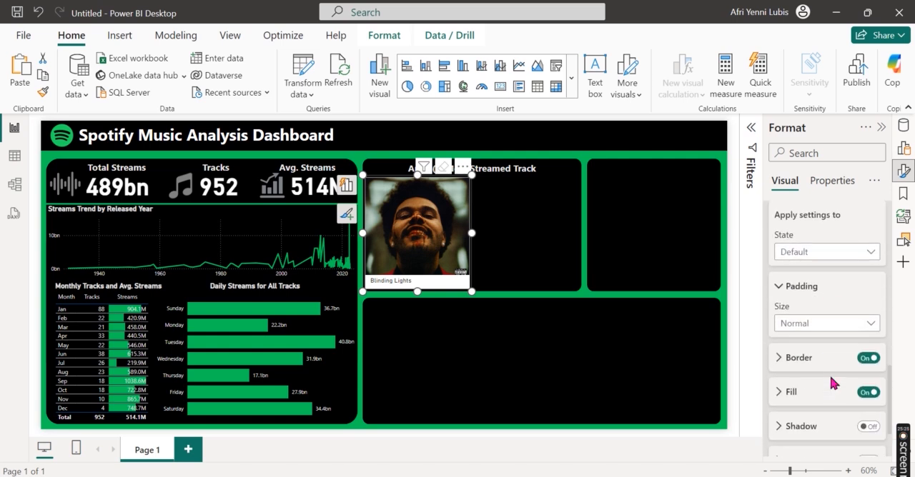
scroll(832, 382, down, 1)
click(800, 332)
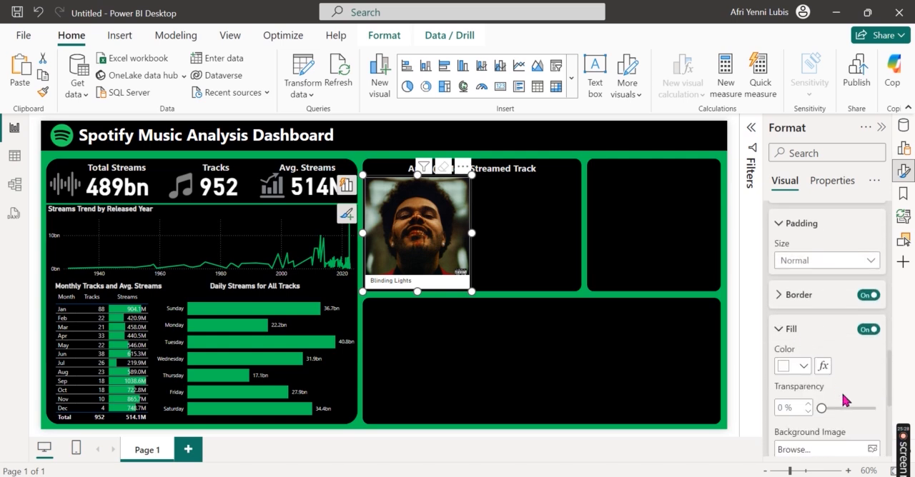
scroll(841, 397, down, 1)
click(799, 330)
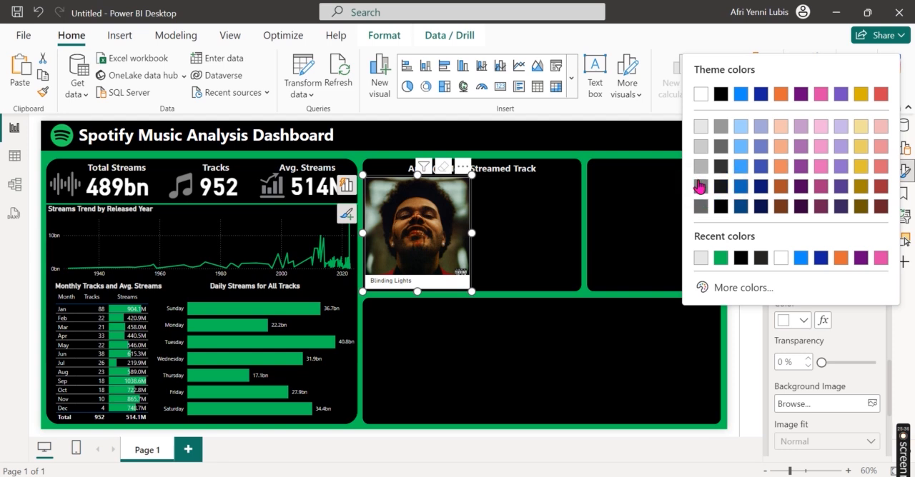
click(700, 186)
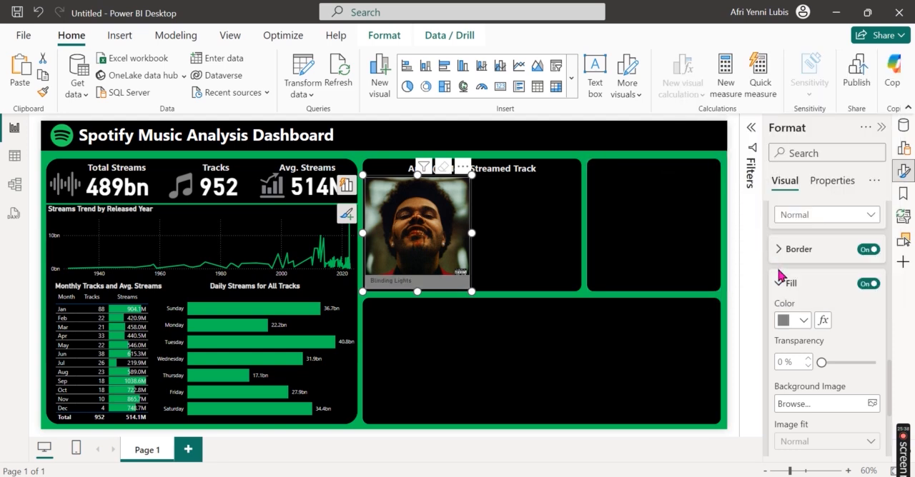
Step: Change the color of the track slicer's callout values to light gray
scroll(832, 333, up, 10)
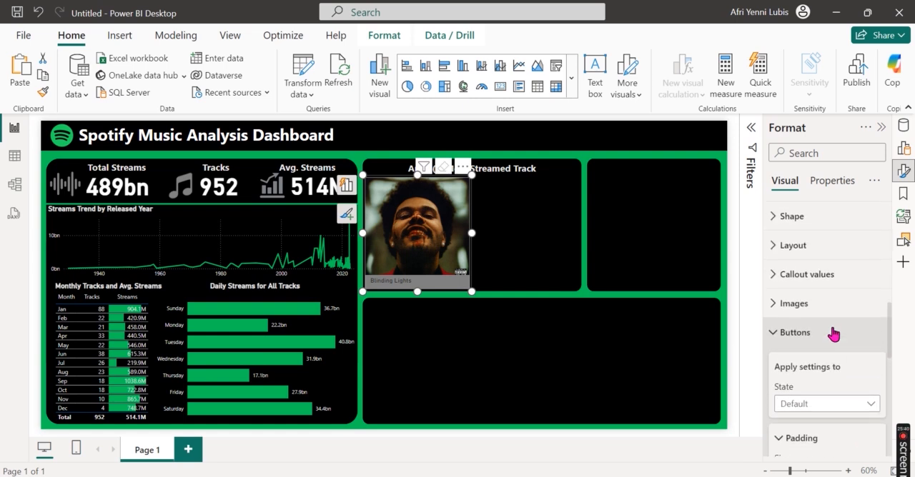
scroll(833, 333, up, 1)
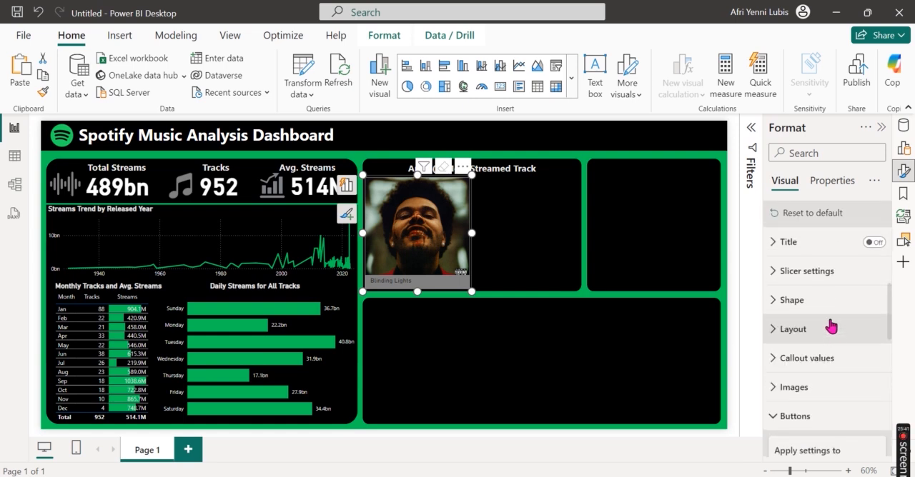
click(833, 367)
scroll(834, 372, down, 5)
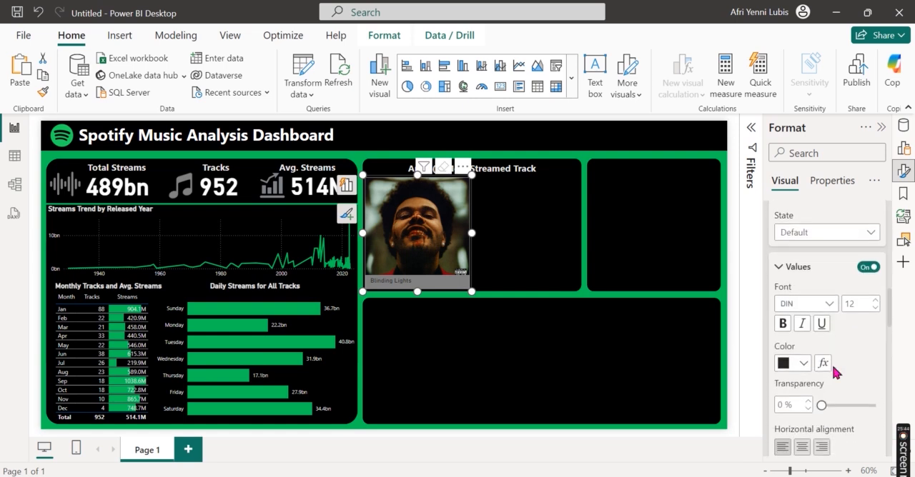
scroll(832, 353, down, 1)
click(804, 325)
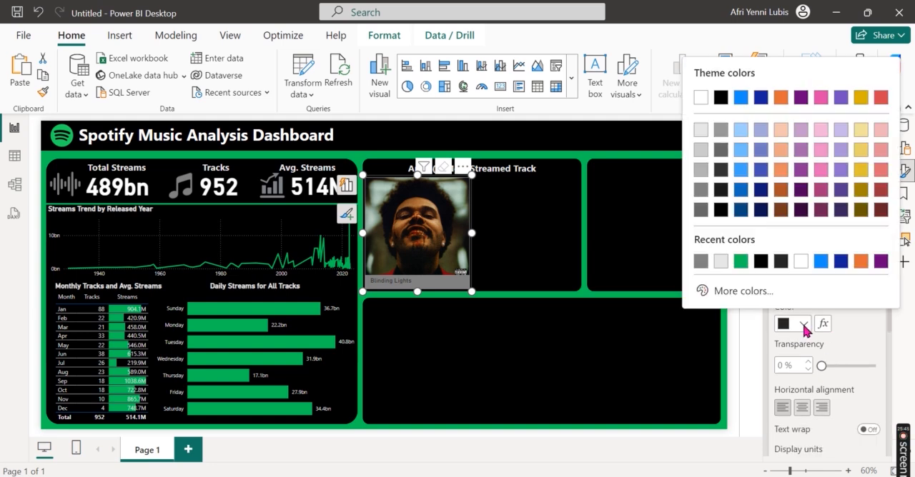
click(703, 130)
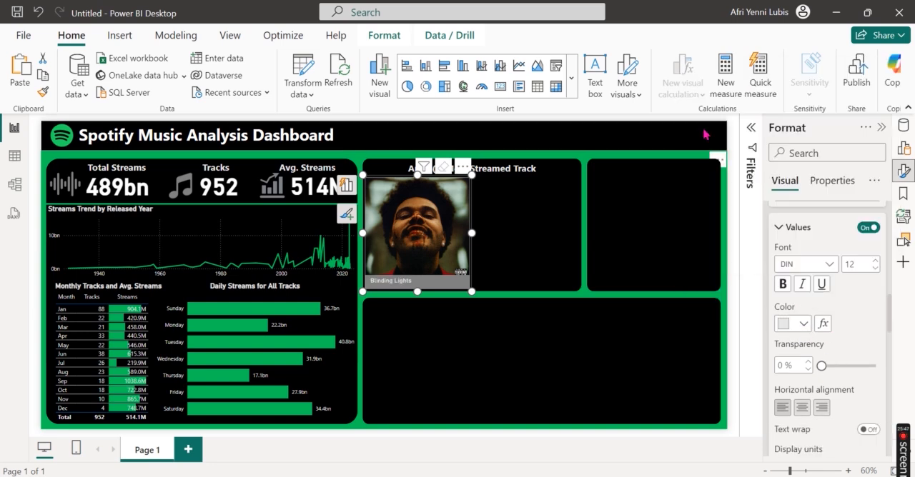
Step: Turn on the label for the track slicer's callout values and use artist(s)_name from Spotify Most Streamed Songs as its field
scroll(828, 359, down, 4)
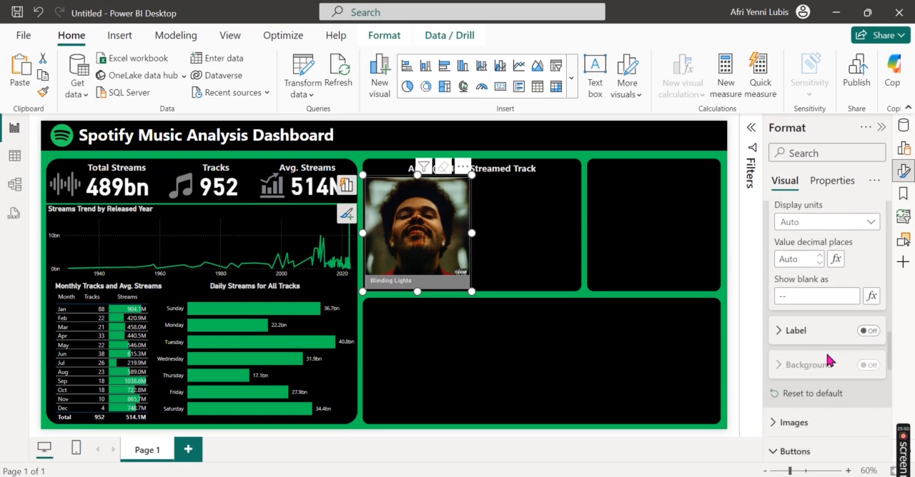
click(872, 319)
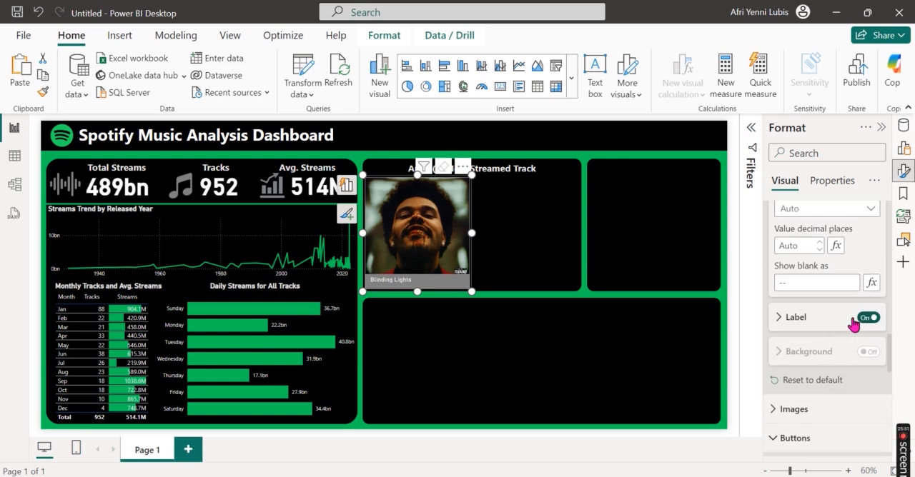
click(806, 320)
scroll(820, 355, down, 1)
click(826, 315)
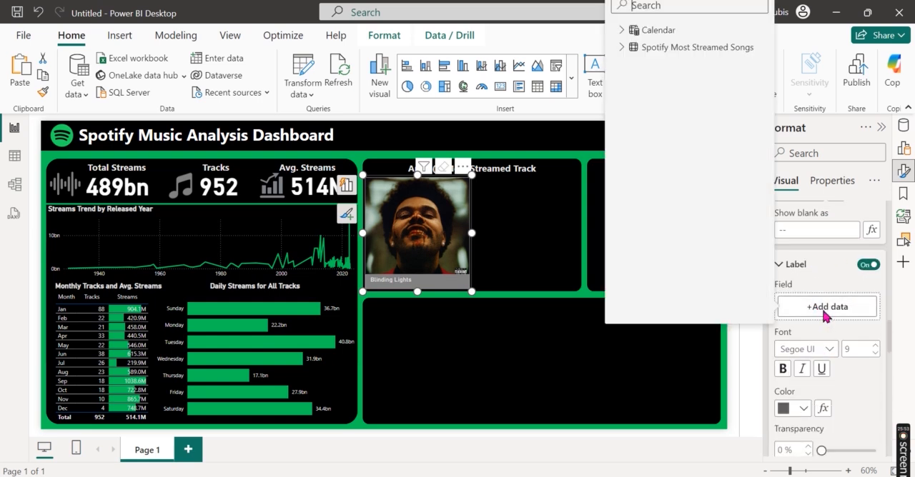
click(626, 48)
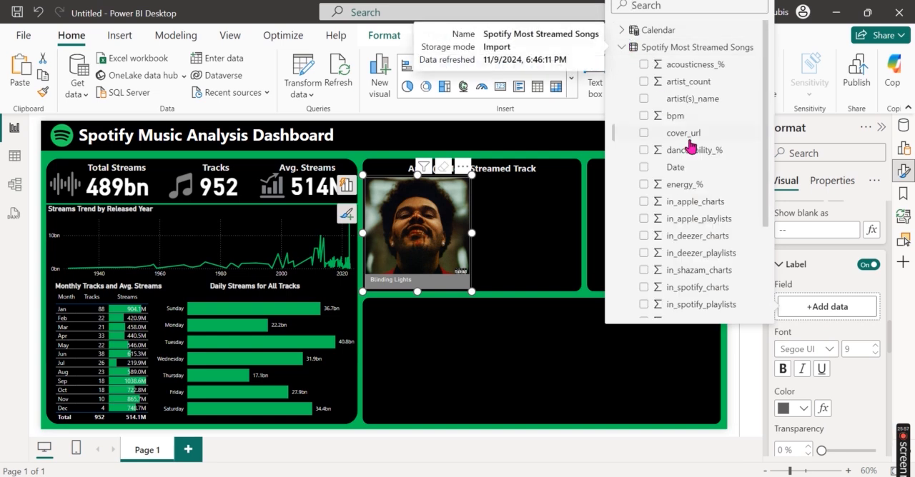
click(643, 99)
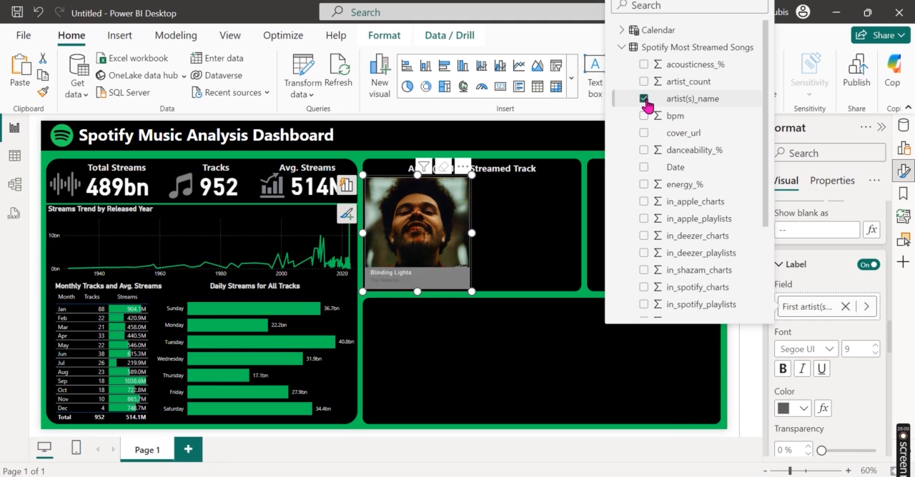
Step: Change the color of the track slicer's label to black and deselect the slicer
click(796, 413)
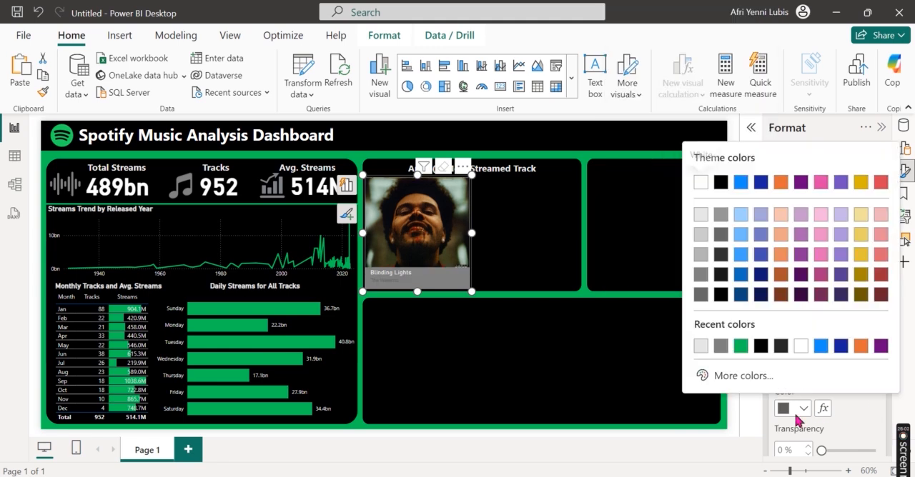
click(721, 181)
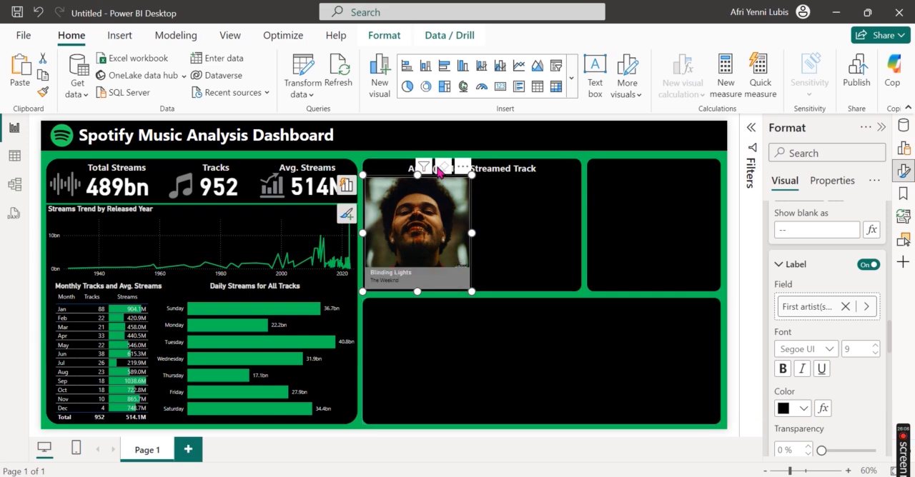
click(532, 289)
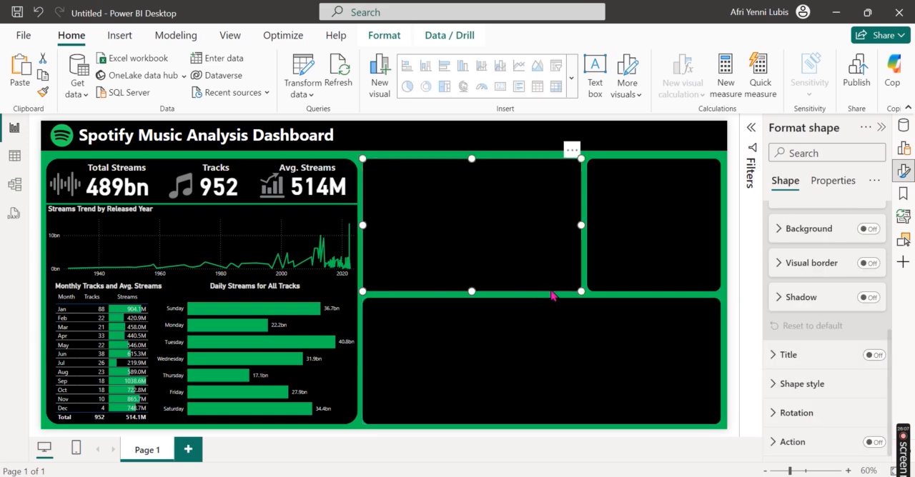
click(591, 298)
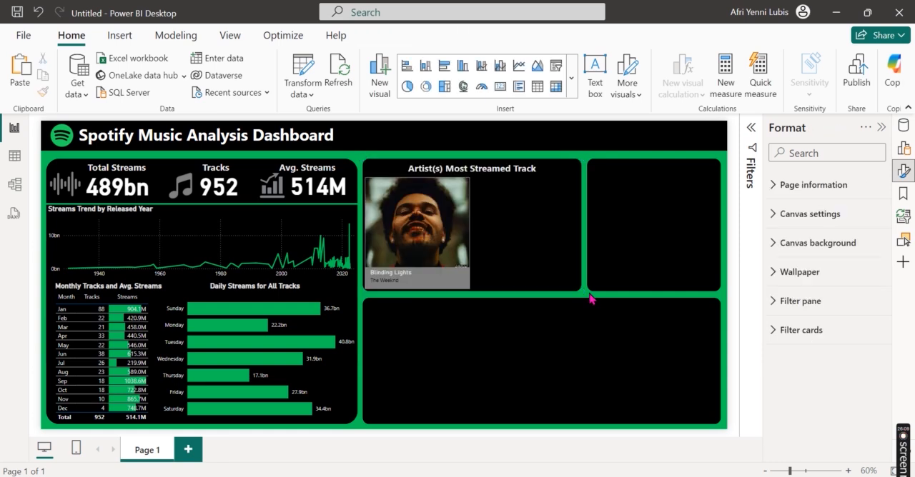
Step: Insert a multi-row card and place it beside the image in the Most Streamed Track panel
click(902, 170)
click(911, 154)
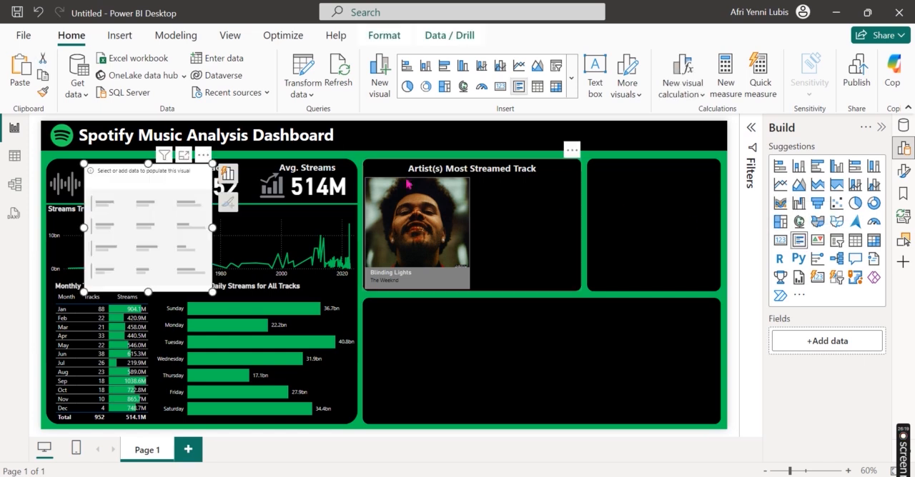
drag(150, 184, 548, 202)
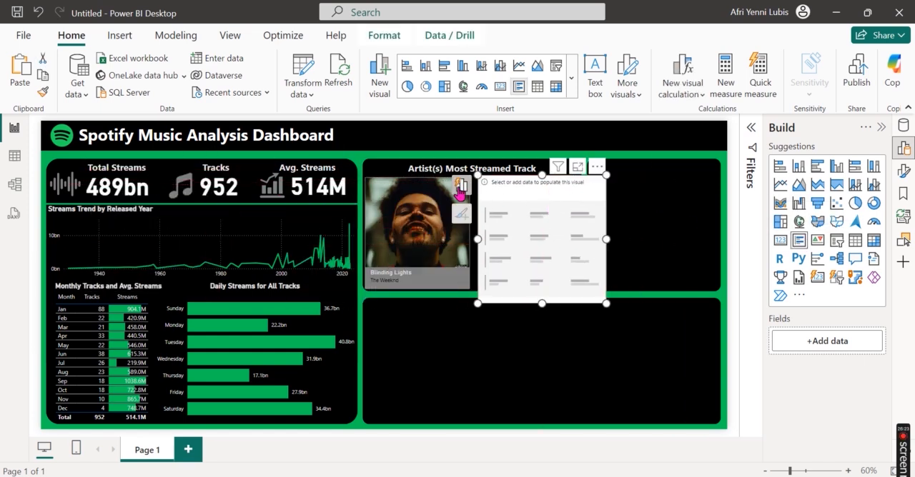
Step: Add the track_name field from Spotify Most Streamed Songs to the multi-row card
click(379, 293)
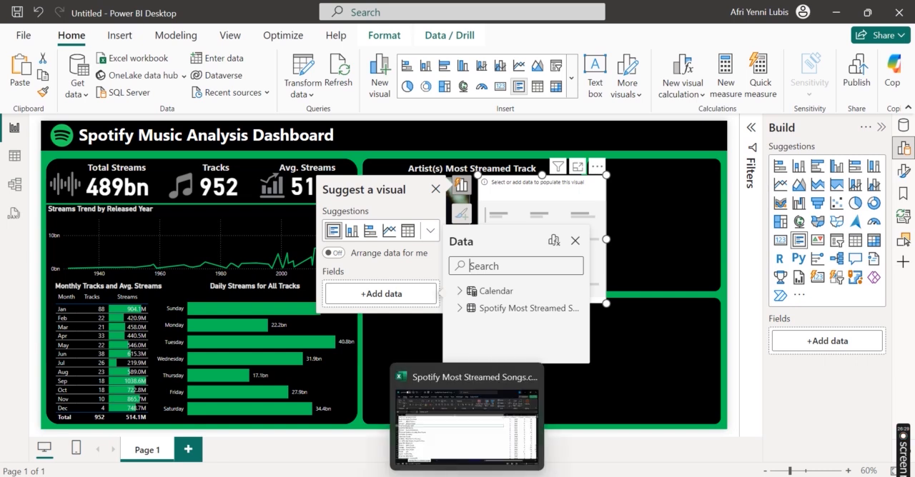
click(455, 310)
scroll(486, 332, down, 5)
scroll(490, 336, down, 3)
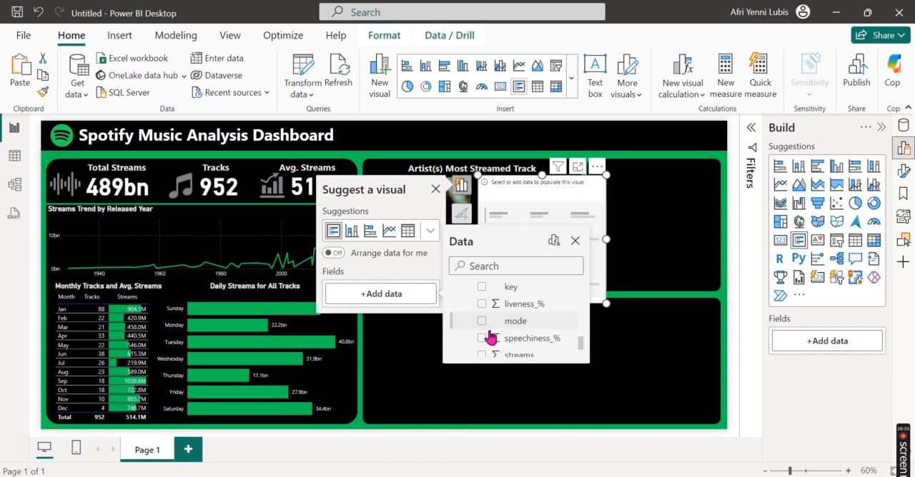
click(482, 332)
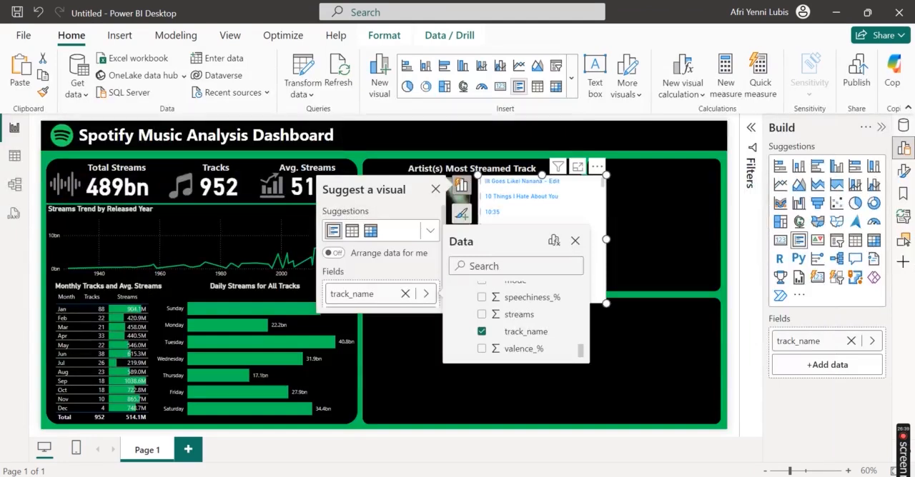
Step: Check the track details in the spotify analysis report and add the Date field to the new multi-row card
click(298, 420)
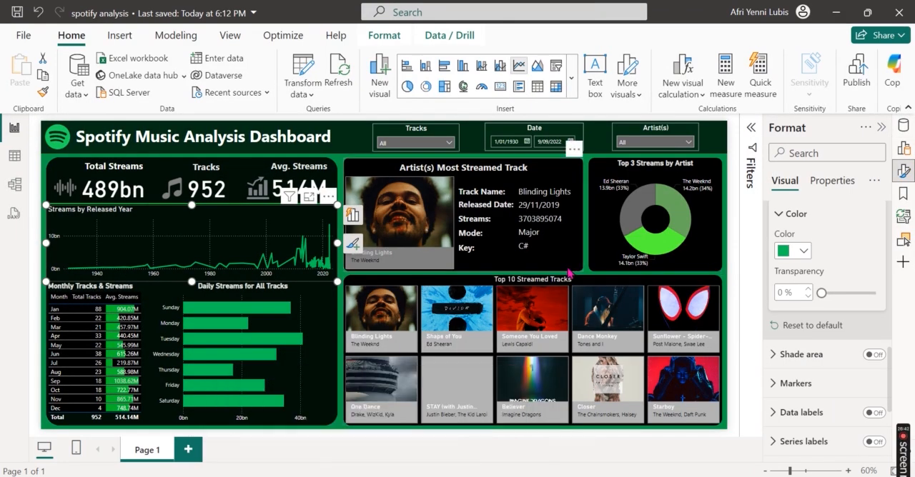
click(836, 12)
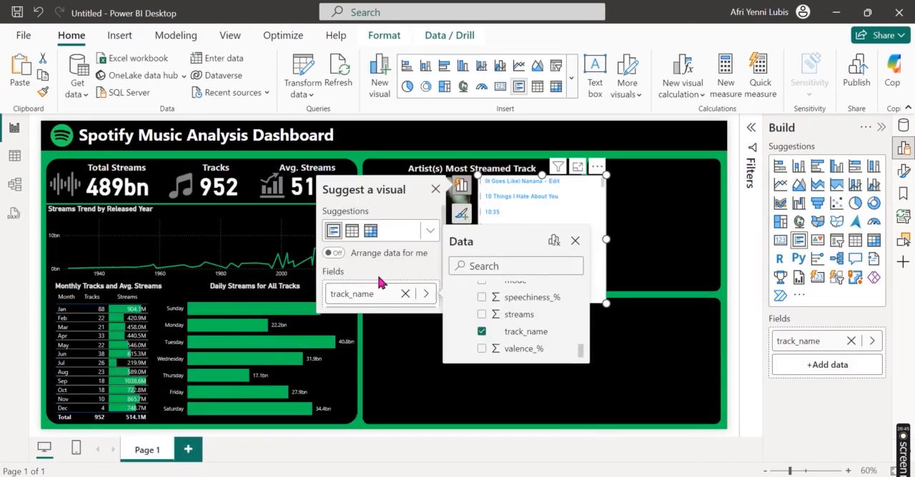
click(509, 265)
text(rel)
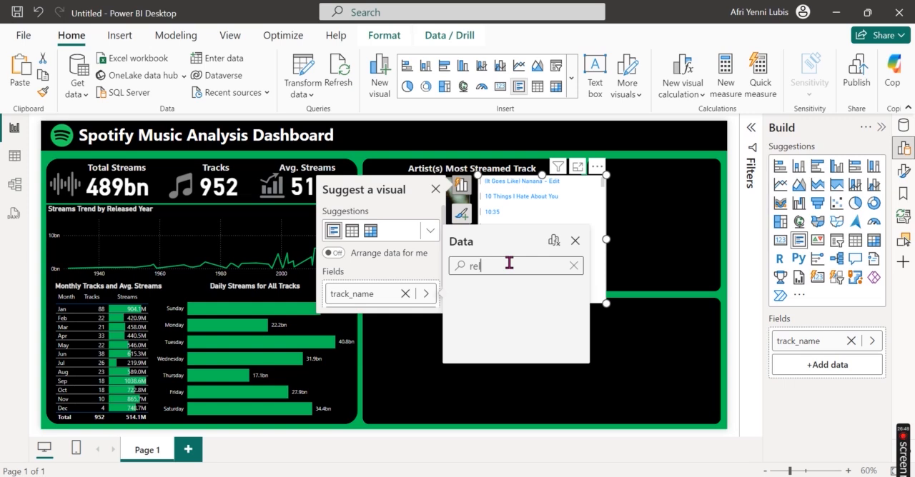
key(BackSpace)
scroll(543, 326, down, 5)
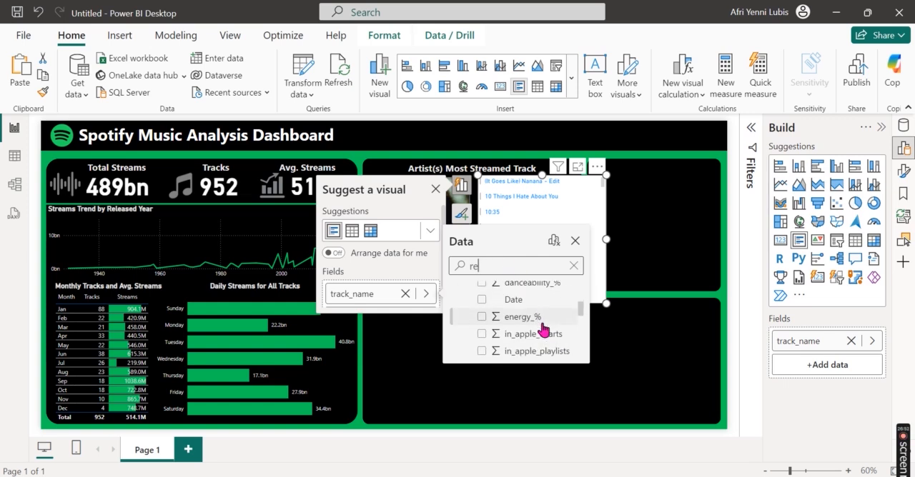
scroll(543, 329, up, 5)
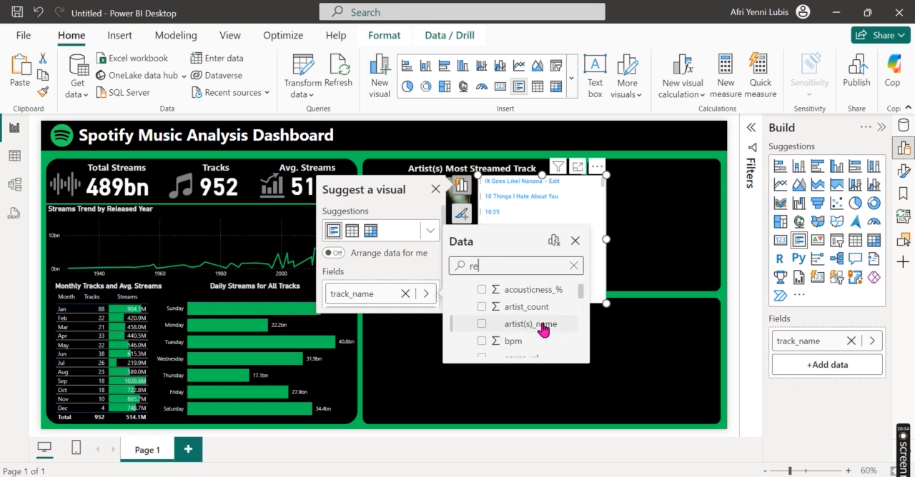
scroll(544, 329, down, 3)
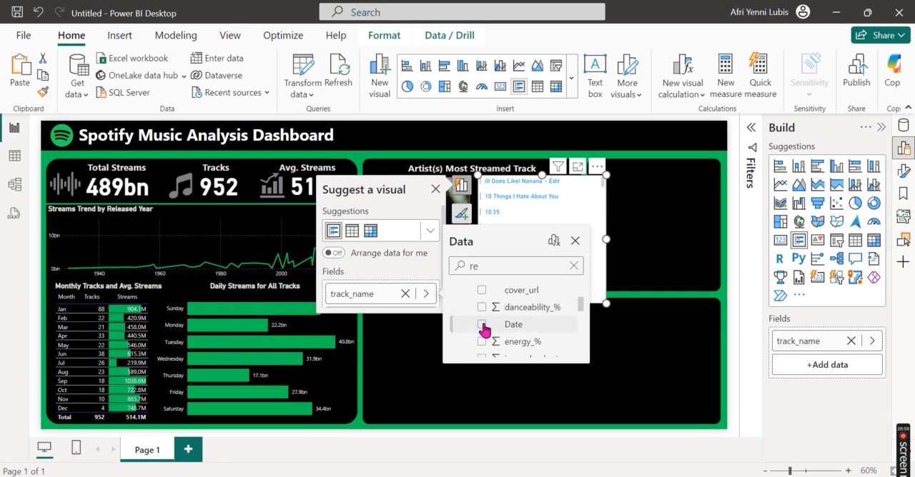
click(492, 316)
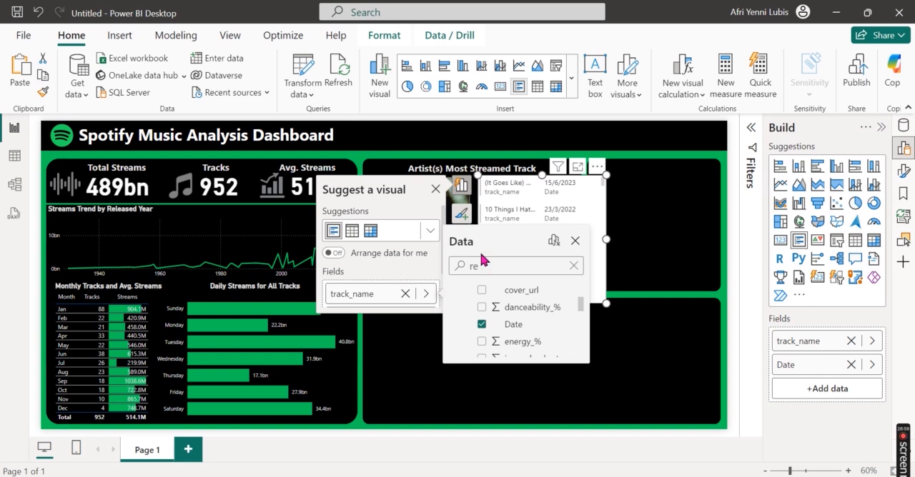
Step: Search the fields for "stre" and add streams to the multi-row card
key(BackSpace)
key(BackSpace)
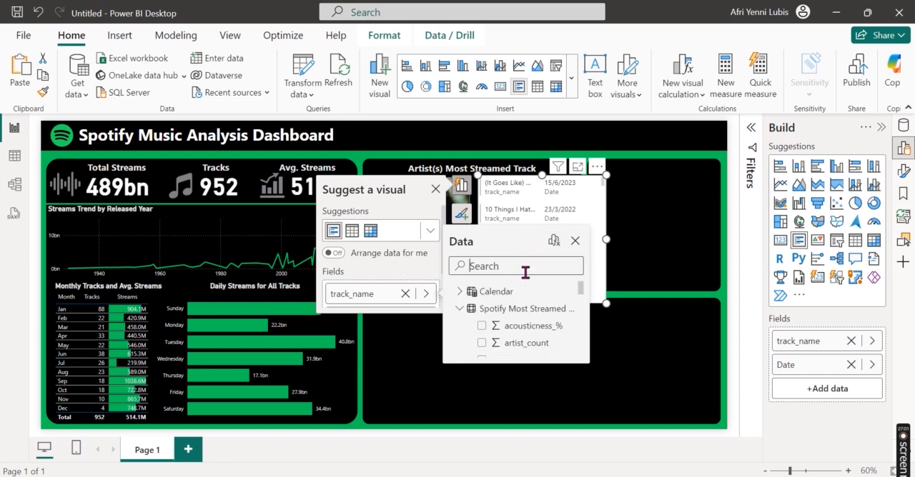
text(stre)
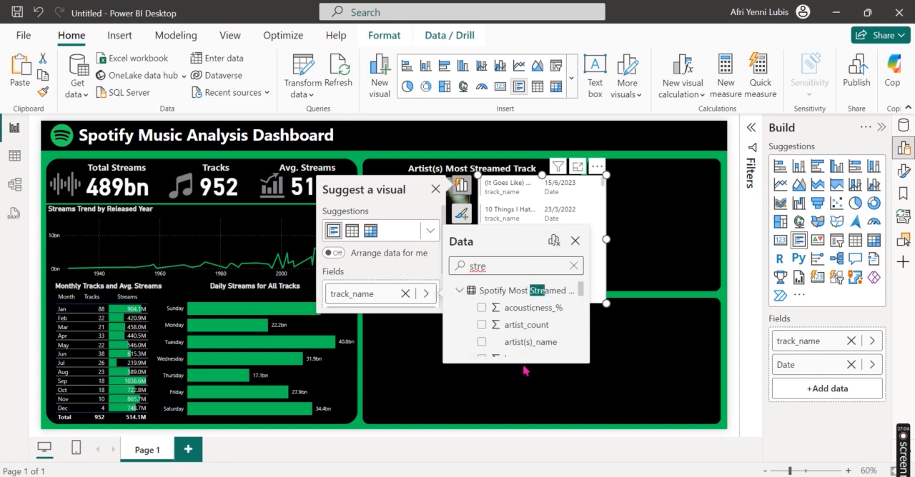
scroll(525, 333, down, 6)
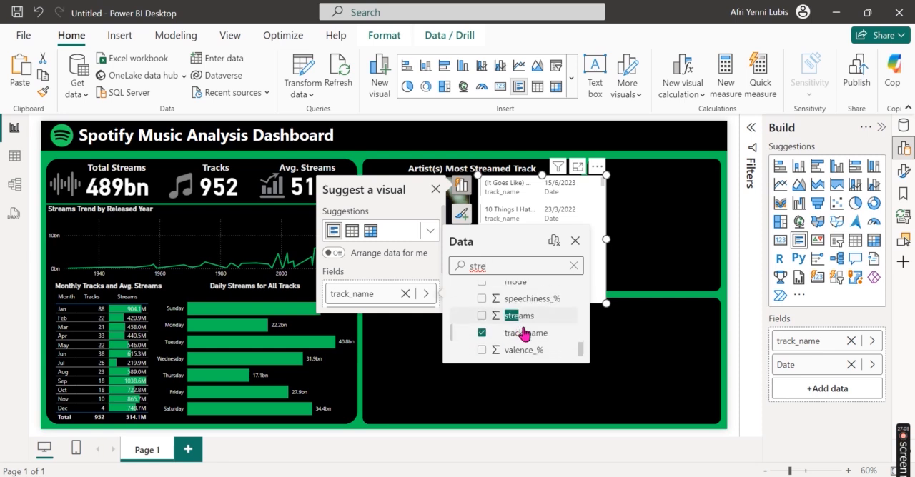
click(482, 315)
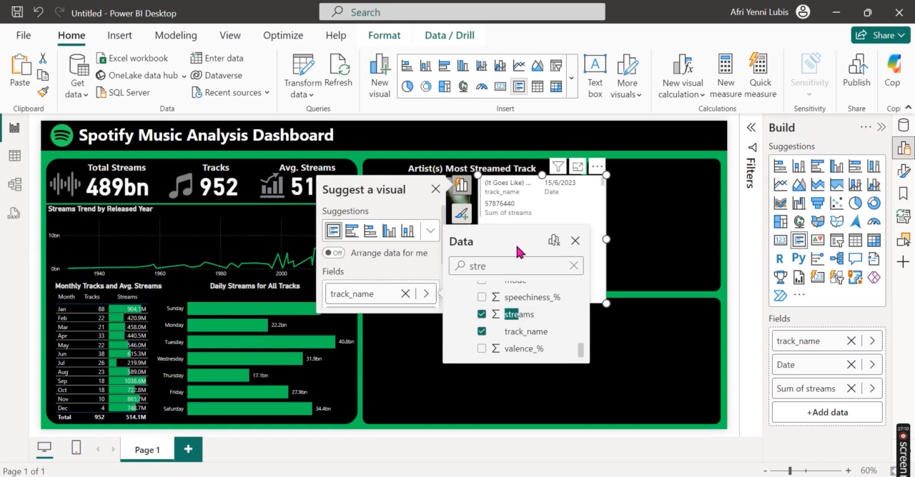
Step: Clear the field search and look through the Spotify Most Streamed Songs fields for the next track detail
key(BackSpace)
text(ma)
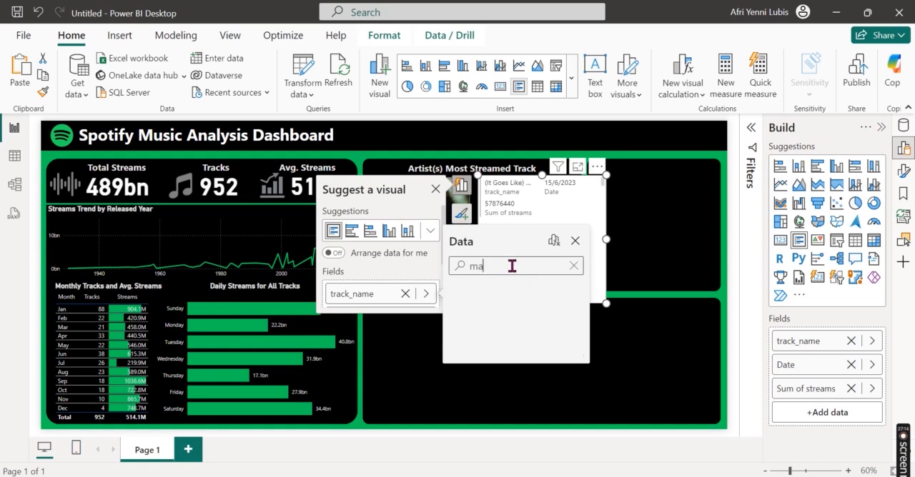
key(BackSpace)
key(BackSpace)
scroll(521, 332, down, 6)
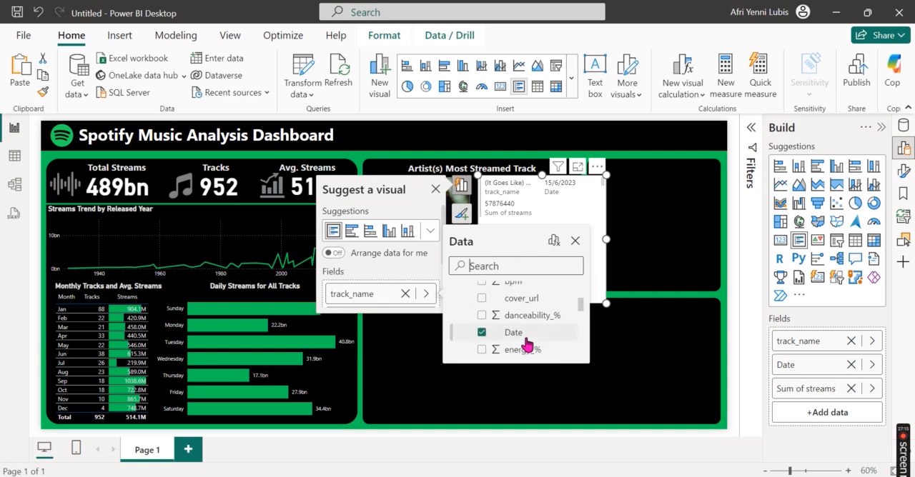
scroll(527, 345, down, 5)
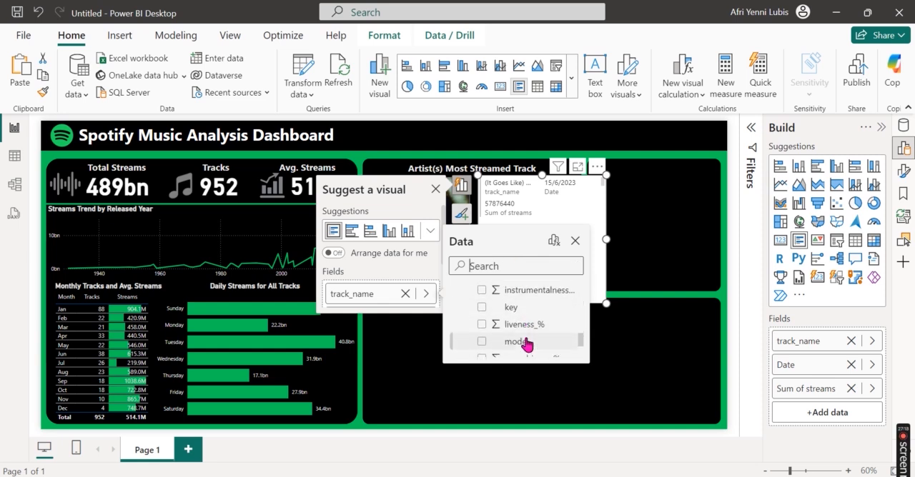
scroll(527, 345, up, 2)
scroll(527, 343, up, 8)
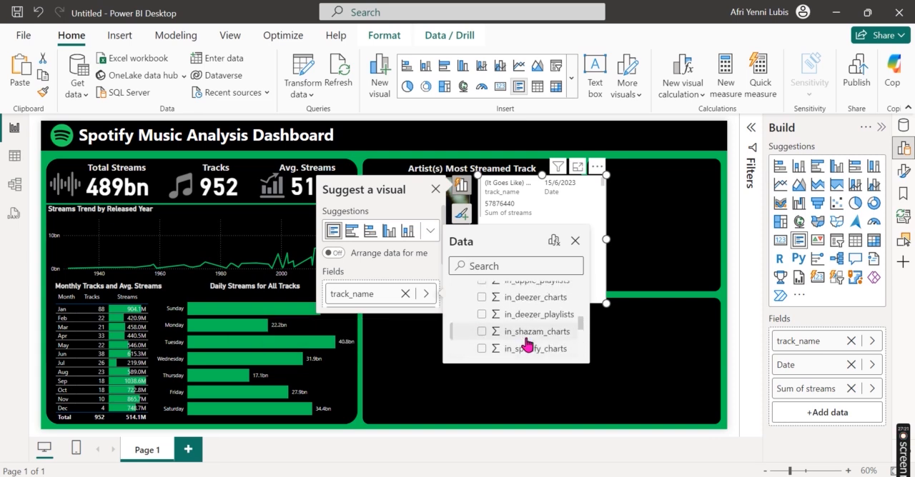
scroll(527, 345, up, 3)
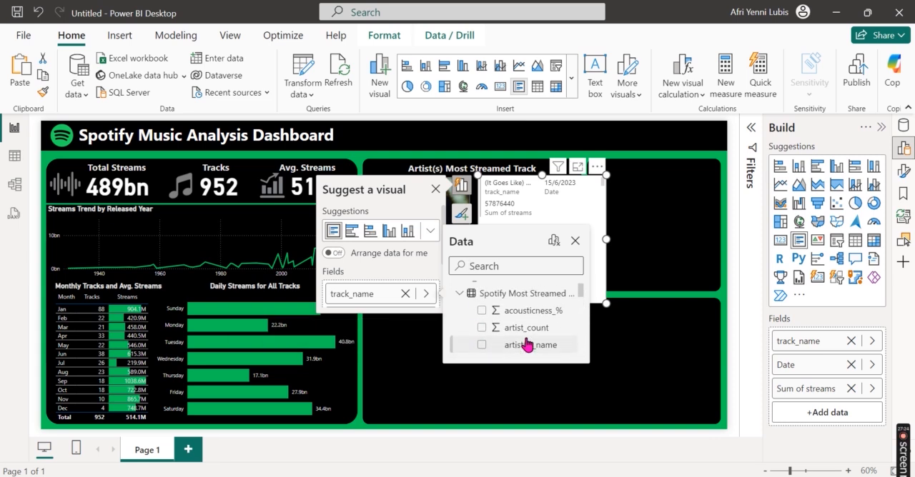
Step: Recheck the track details in the spotify analysis report and add the mode field to the new multi-row card
mouse_move(403, 476)
mouse_move(350, 476)
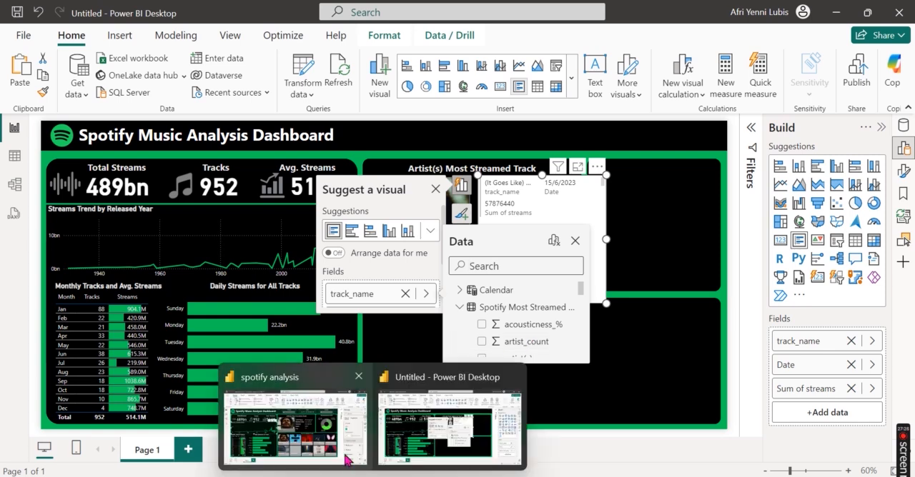
click(347, 461)
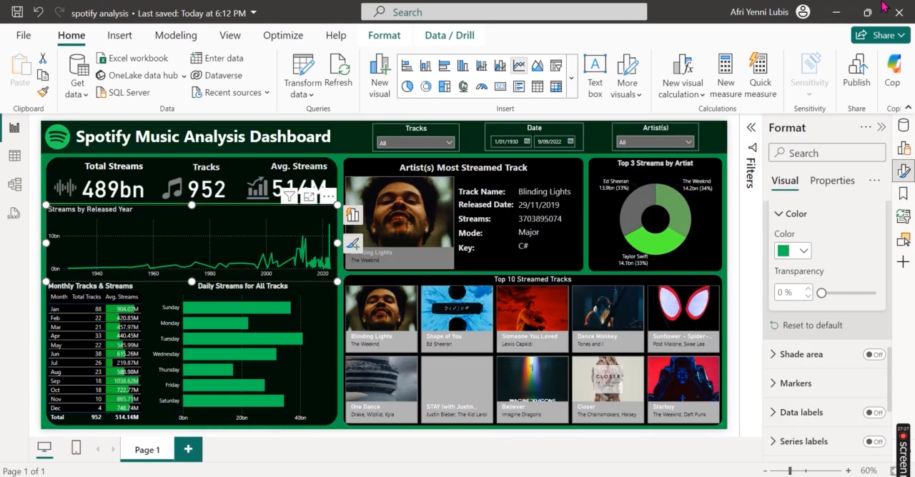
click(837, 11)
scroll(507, 326, down, 10)
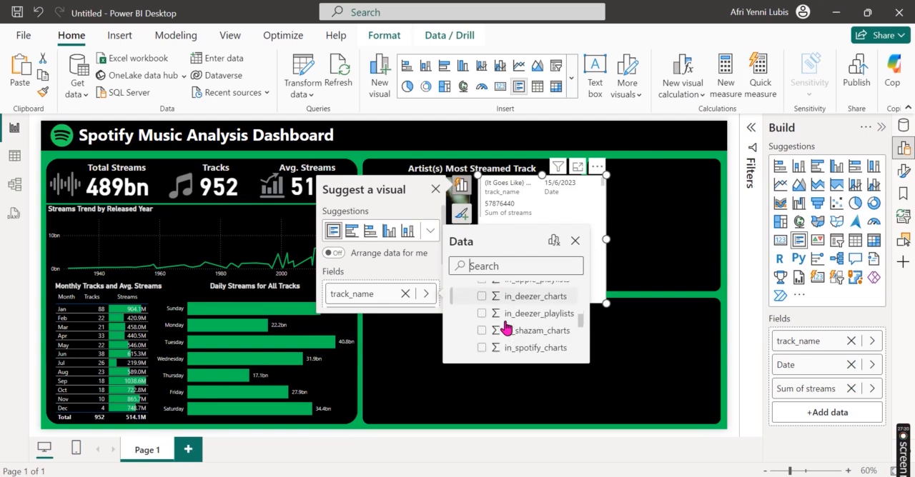
click(481, 313)
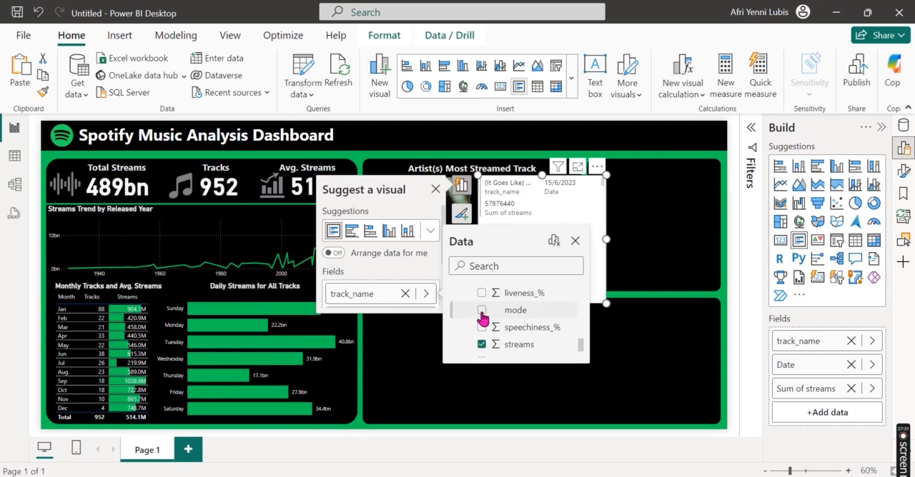
Step: Add the key field to the new multi-row card and clear the accidental cross-highlighting on the report page
scroll(512, 327, up, 1)
scroll(512, 332, up, 1)
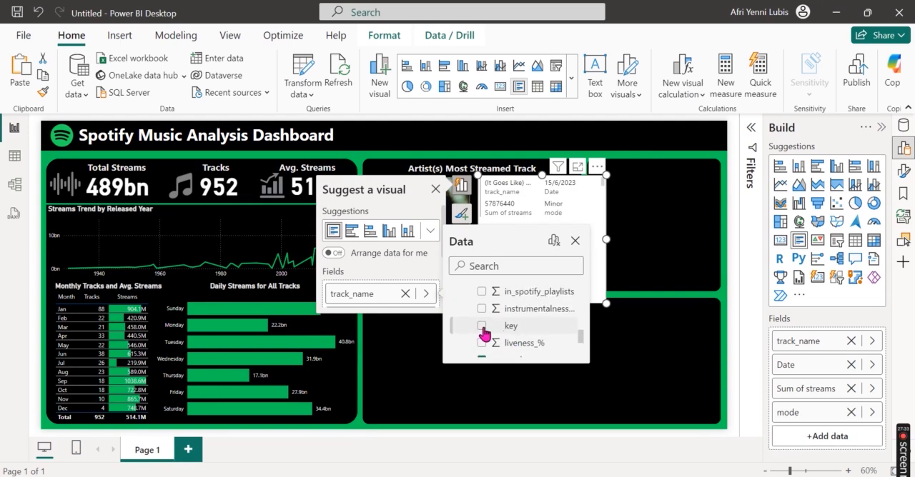
click(482, 327)
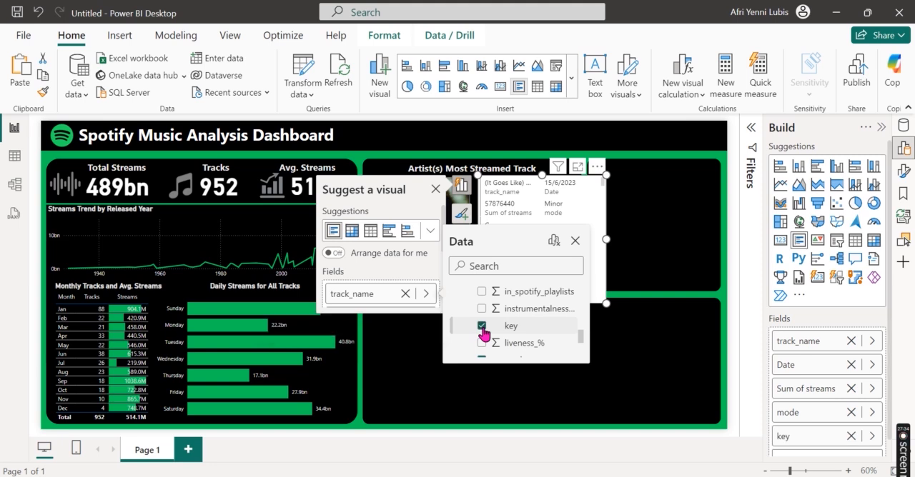
click(619, 335)
click(599, 276)
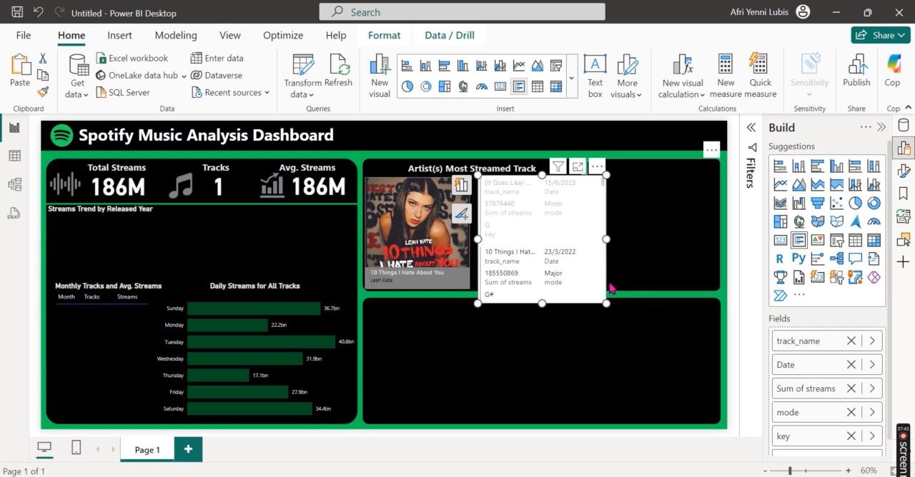
click(599, 284)
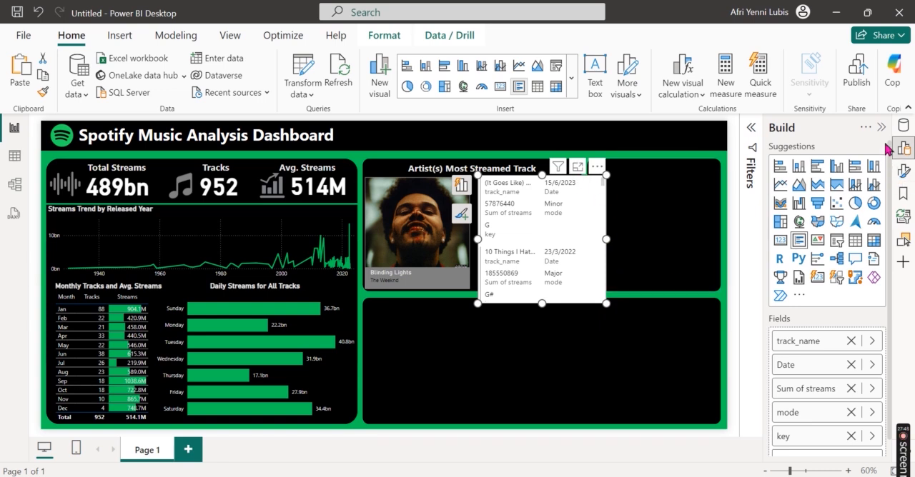
Step: Filter the multi-row card's track_name with Top N, showing the top 1 item by Sum of streams
click(904, 152)
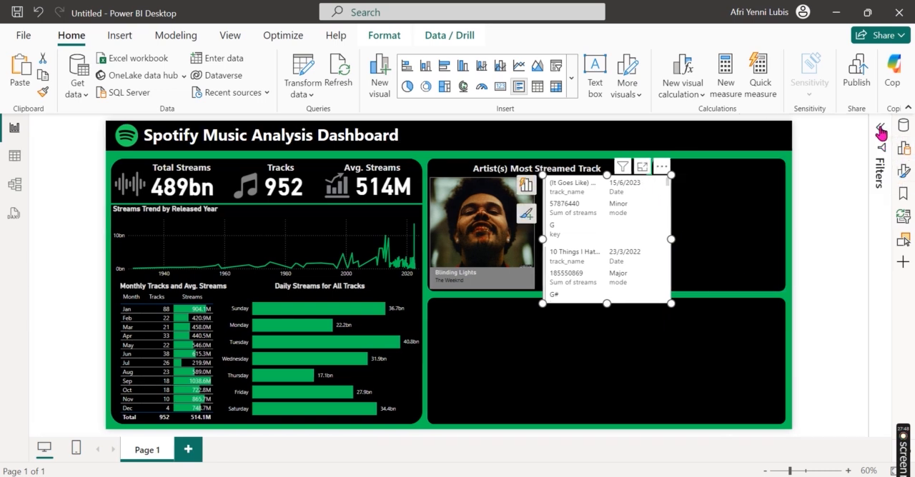
click(881, 130)
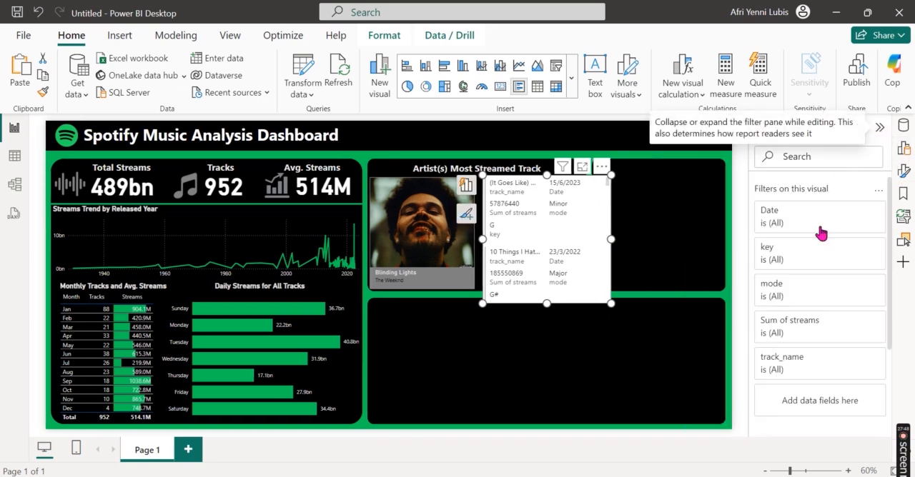
click(859, 358)
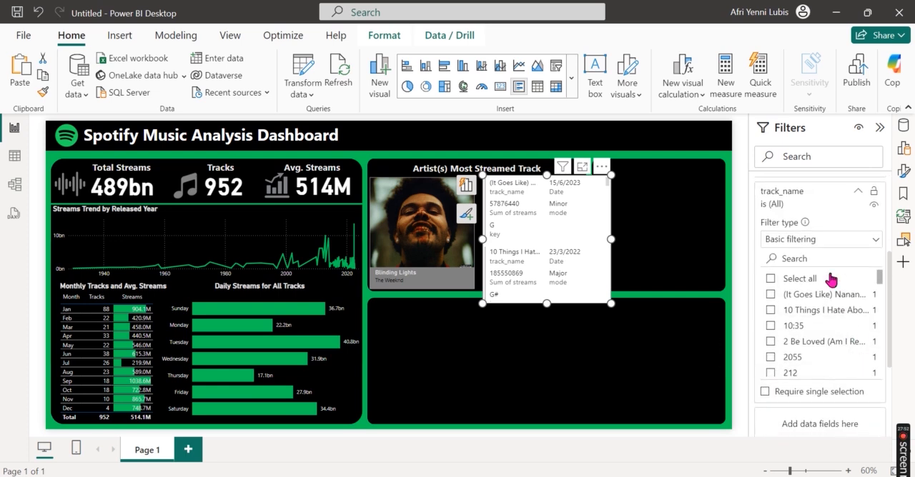
click(821, 240)
click(801, 293)
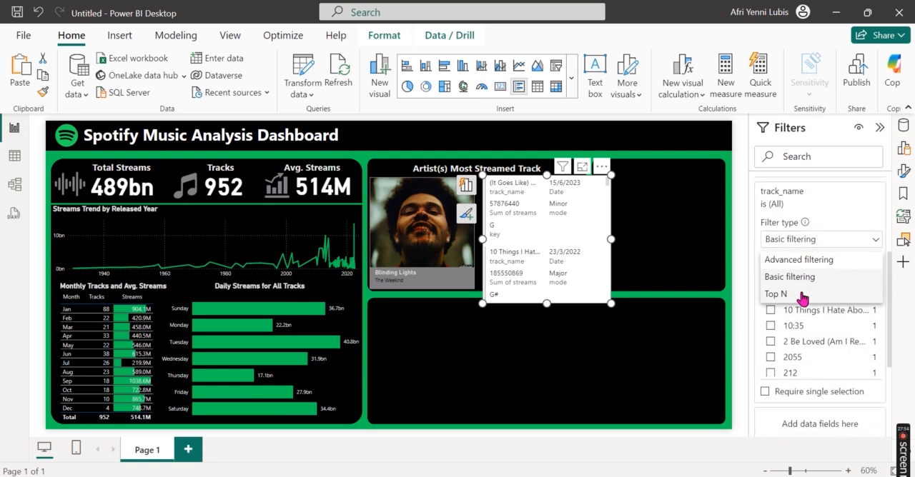
click(835, 278)
text(1)
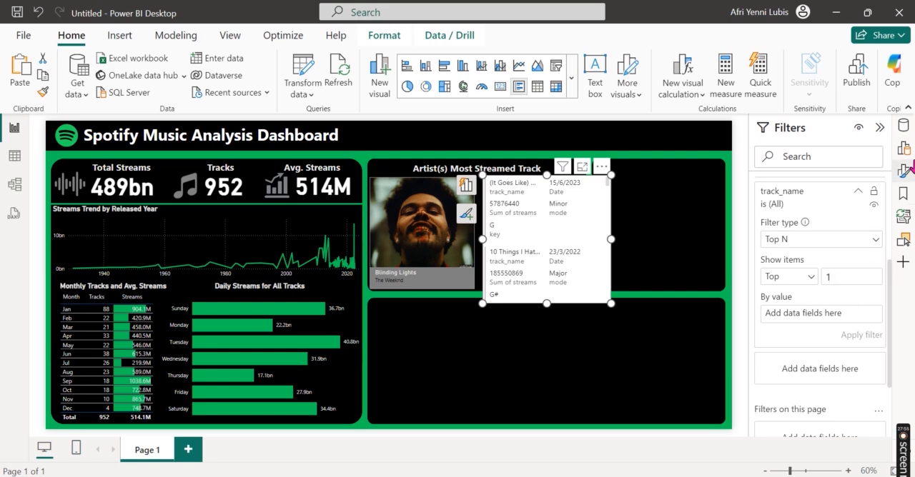
click(904, 125)
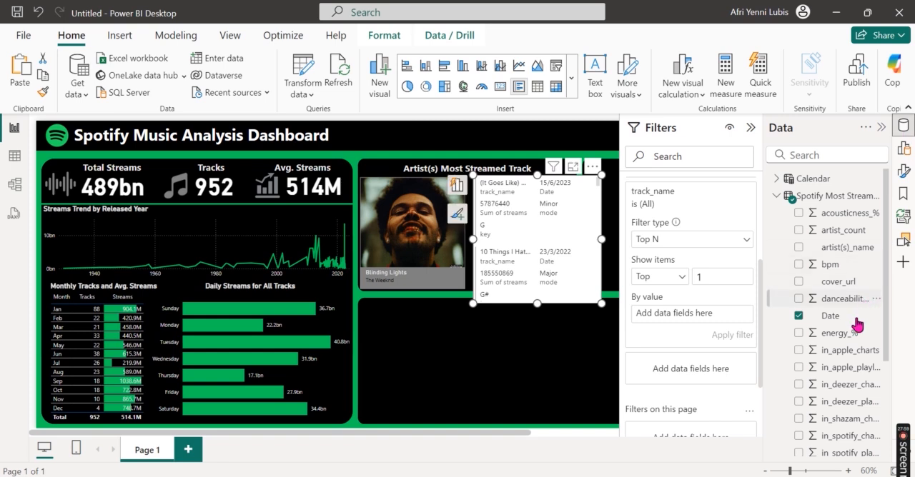
scroll(855, 332, down, 3)
drag(829, 419, 706, 314)
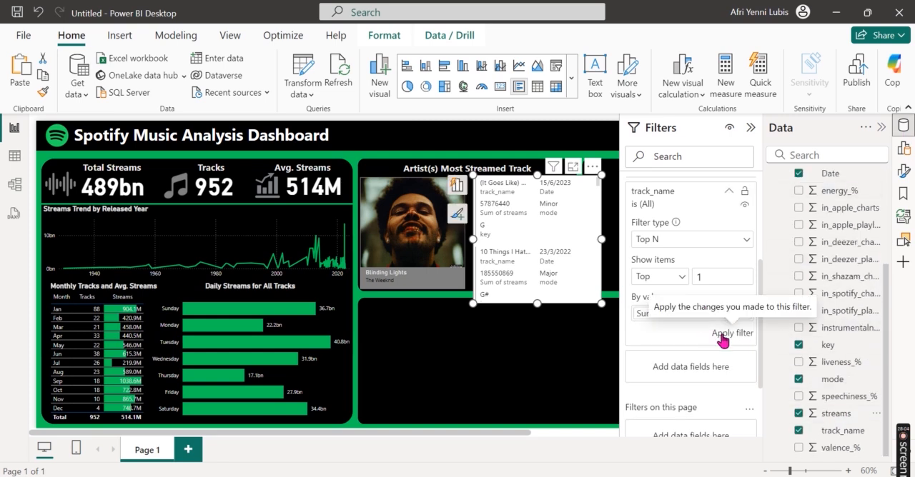
click(723, 339)
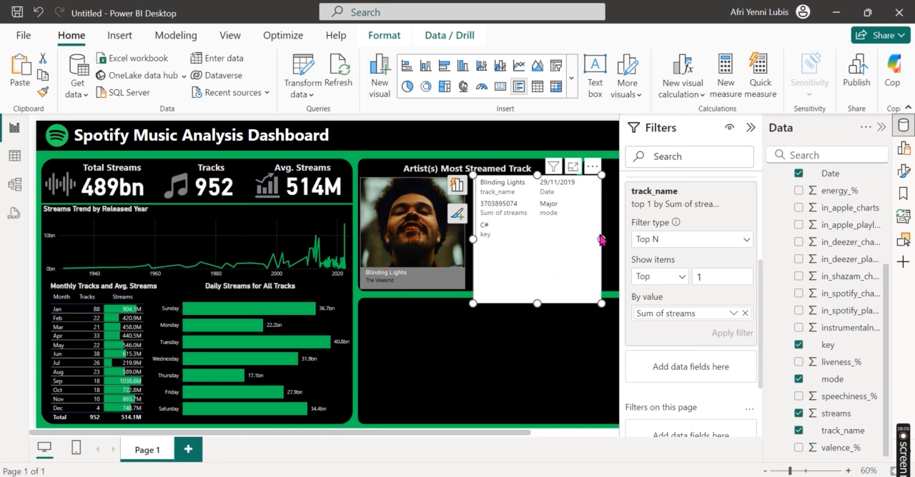
Step: Narrow and shorten the multi-row card to fit the Most Streamed Track panel and move it further right of the track image
drag(600, 239, 548, 238)
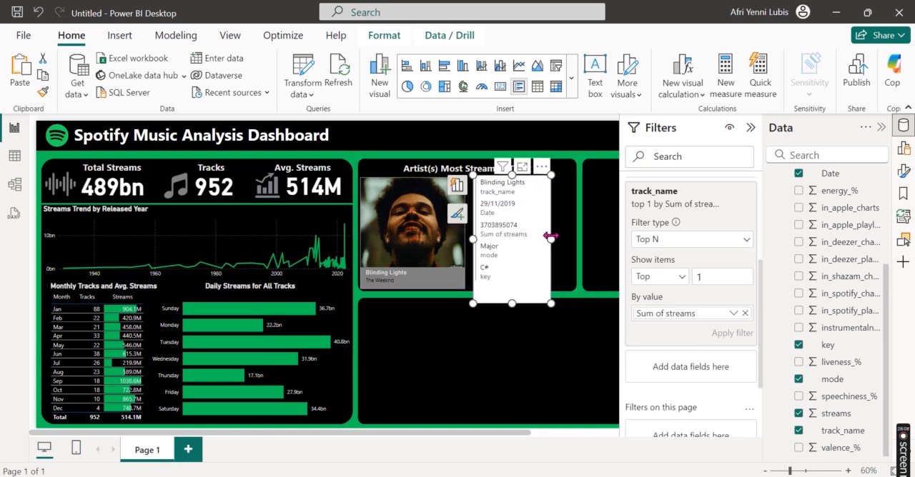
drag(511, 301, 513, 292)
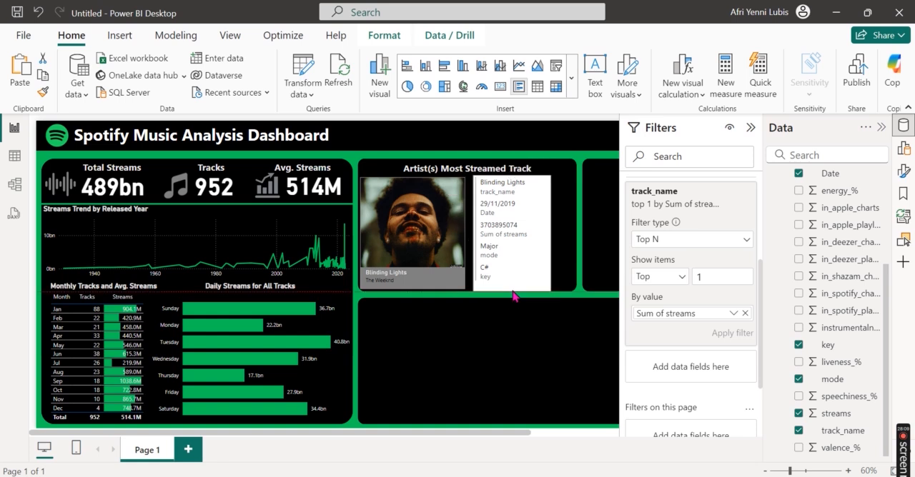
drag(545, 189, 564, 193)
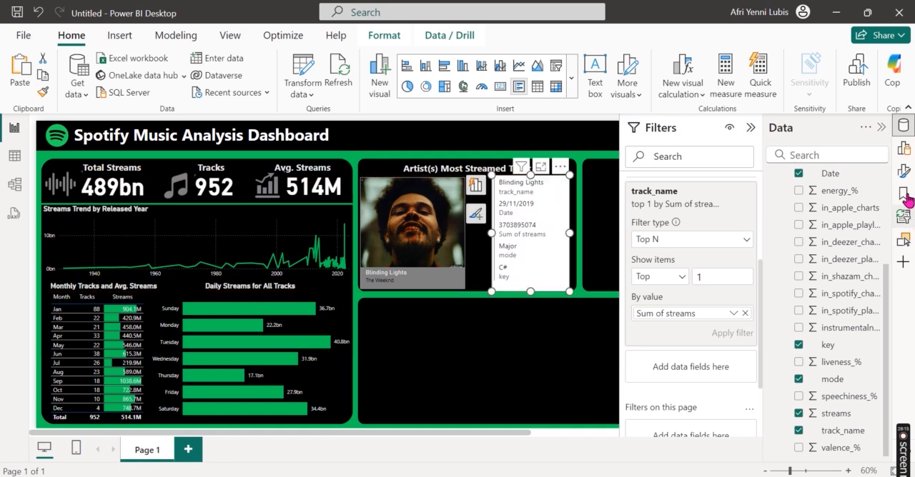
Step: Turn off the background and the category labels of the multi-row card
click(903, 127)
click(879, 128)
click(902, 172)
click(827, 214)
scroll(847, 347, down, 5)
click(869, 302)
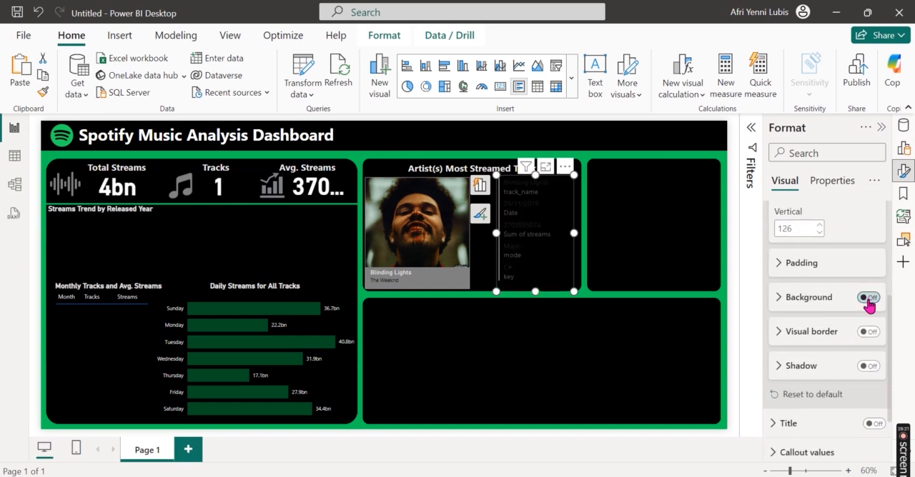
scroll(845, 370, down, 2)
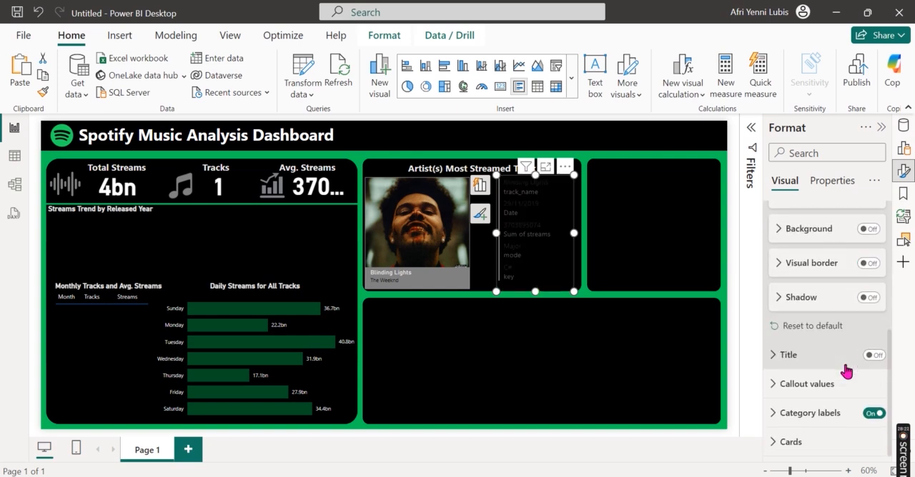
click(873, 413)
Step: Format the card's callout values with font size 14 and a light grey color
click(822, 386)
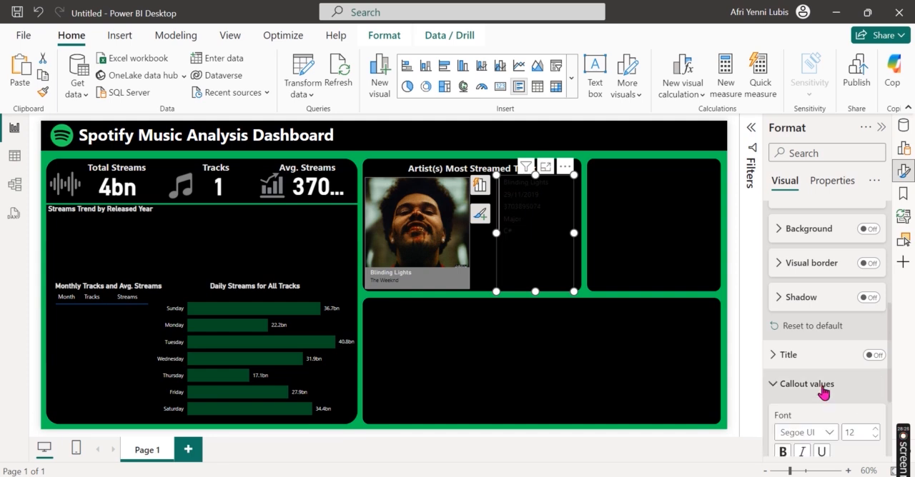
scroll(842, 346, down, 3)
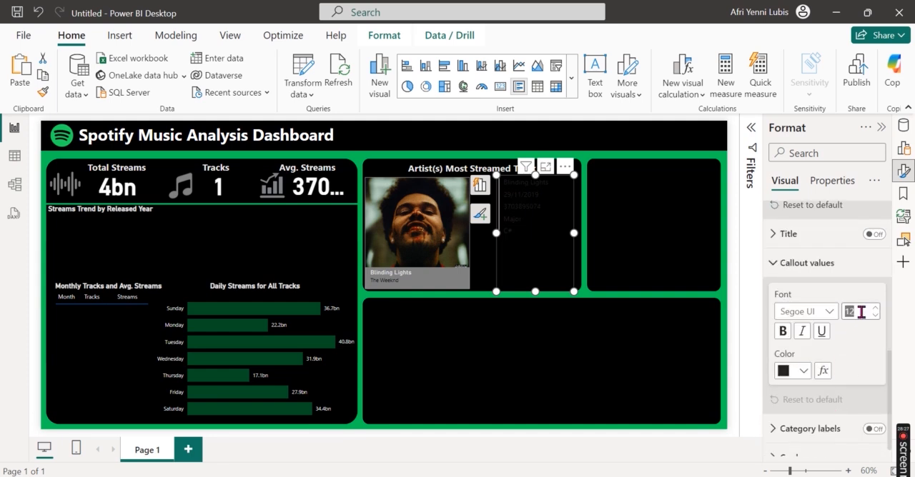
click(804, 372)
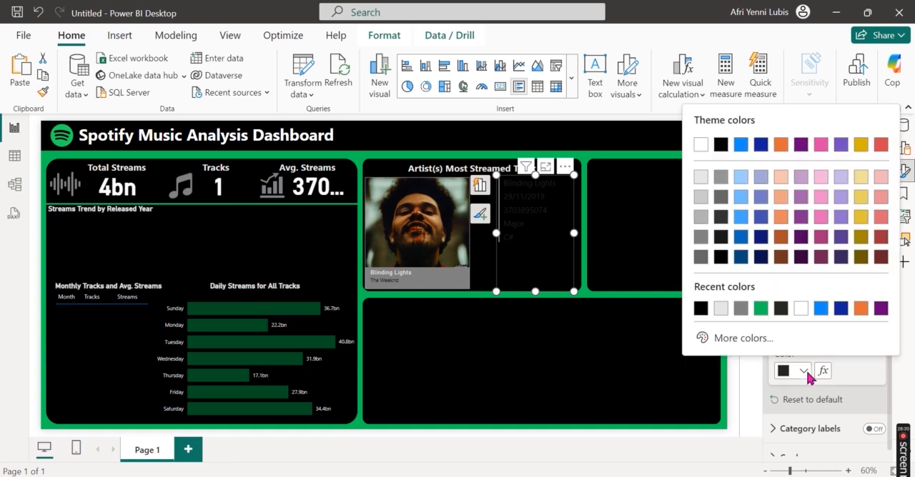
click(702, 177)
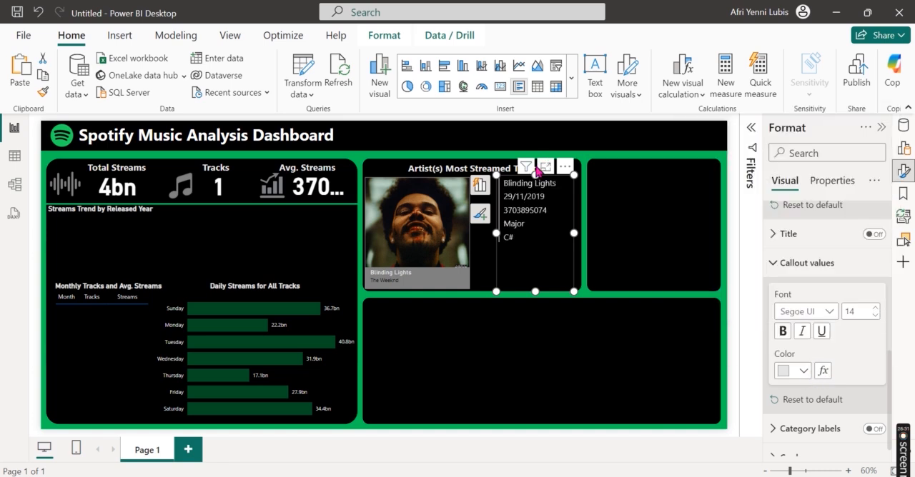
Step: Resize the track details card to sit below the panel heading beside the track image, with callout values at font size 14
drag(536, 175, 535, 202)
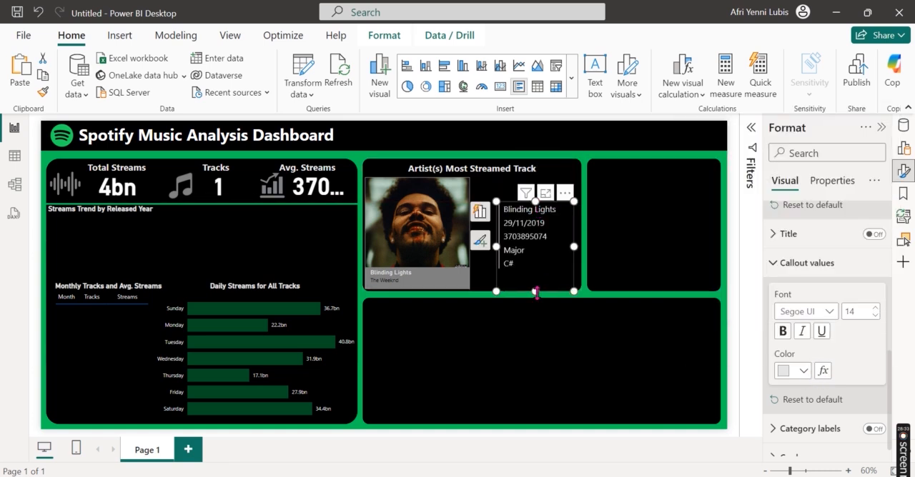
drag(534, 291, 536, 275)
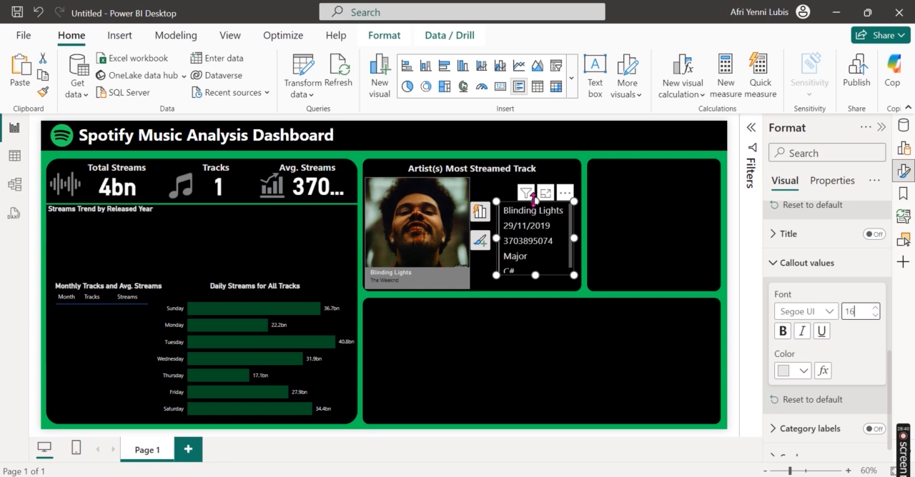
drag(534, 200, 535, 185)
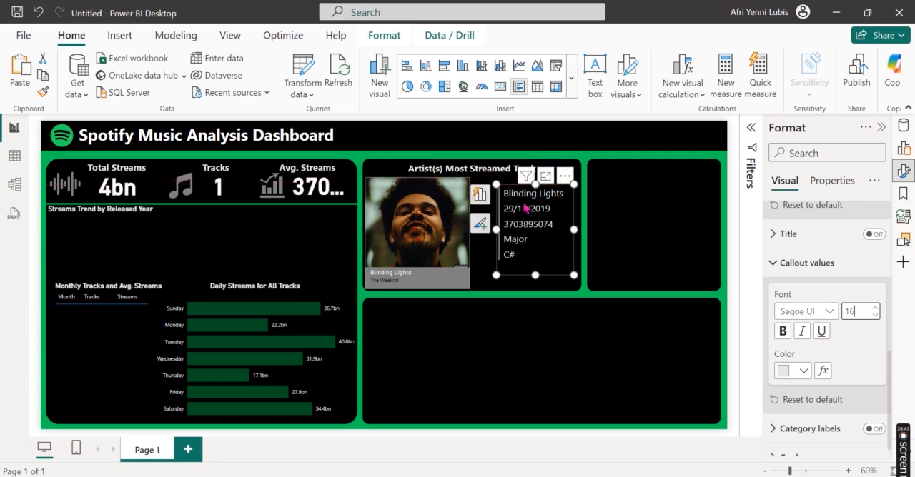
drag(496, 230, 499, 239)
mouse_move(537, 275)
mouse_down()
mouse_move(538, 300)
mouse_move(535, 267)
mouse_up()
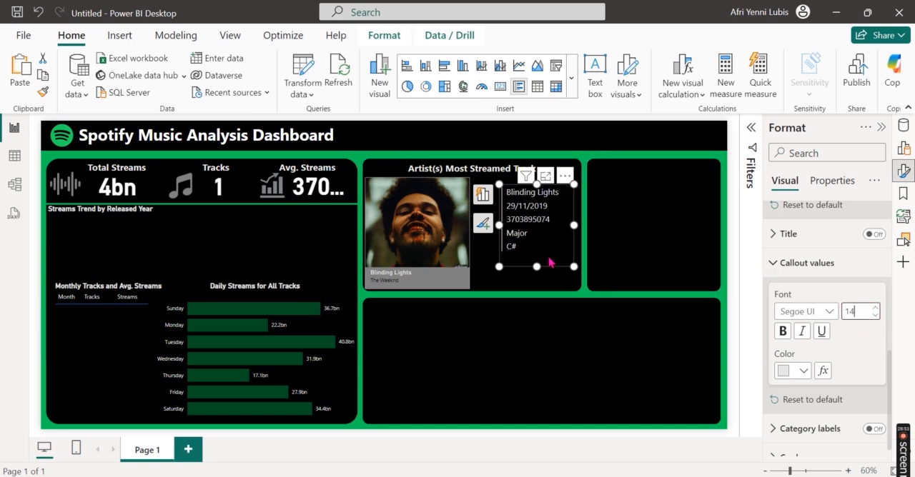
drag(535, 280, 536, 281)
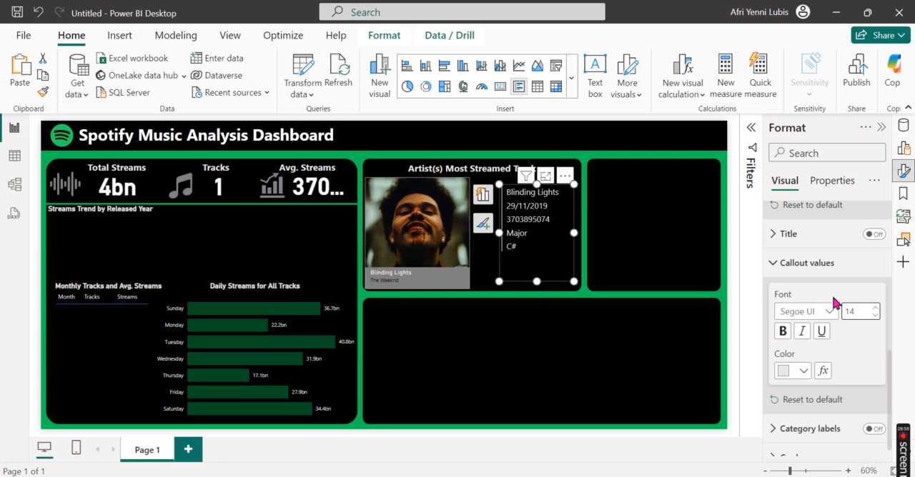
Step: Turn off the accent bar in the multi-row card's Cards settings
scroll(861, 351, down, 1)
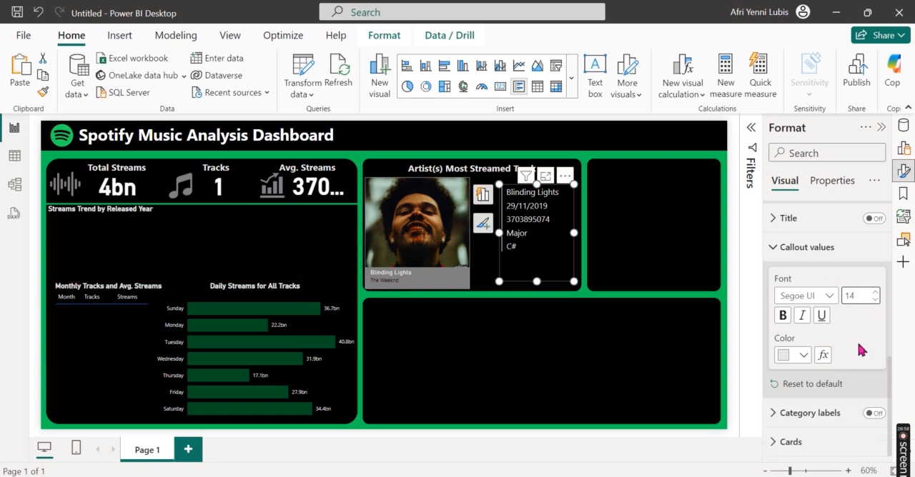
click(819, 261)
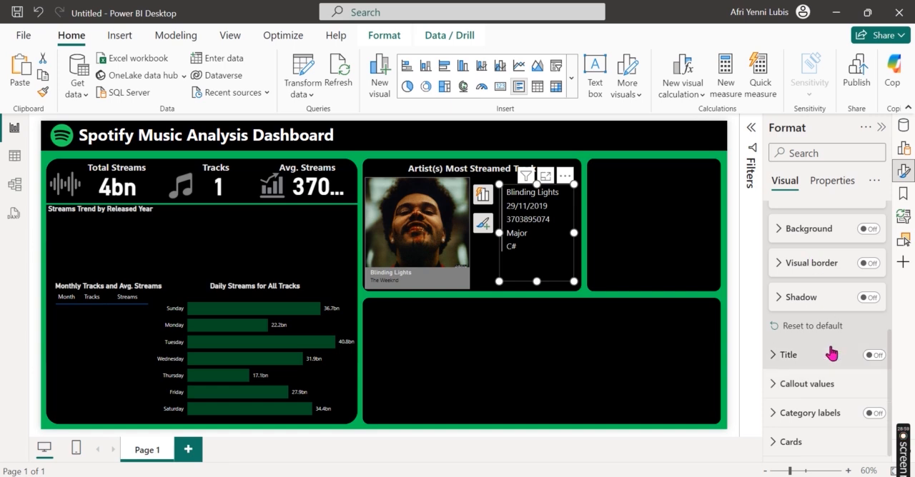
click(808, 441)
scroll(815, 382, down, 3)
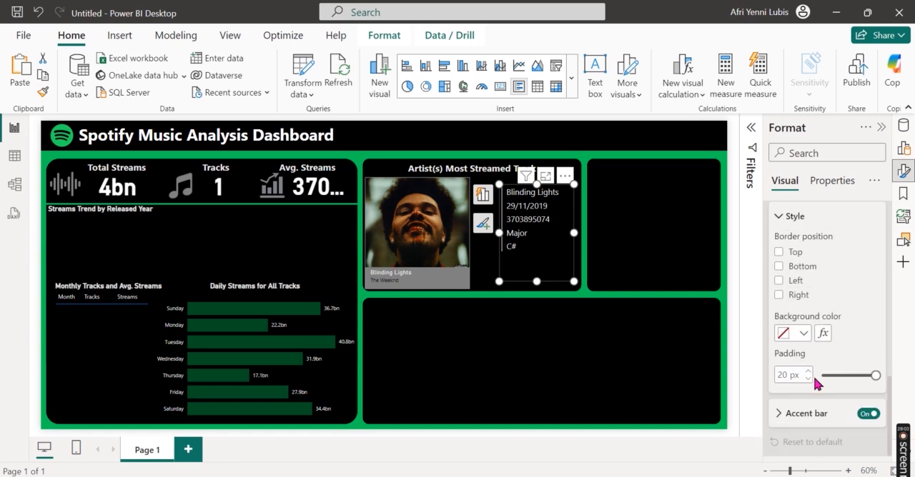
click(868, 413)
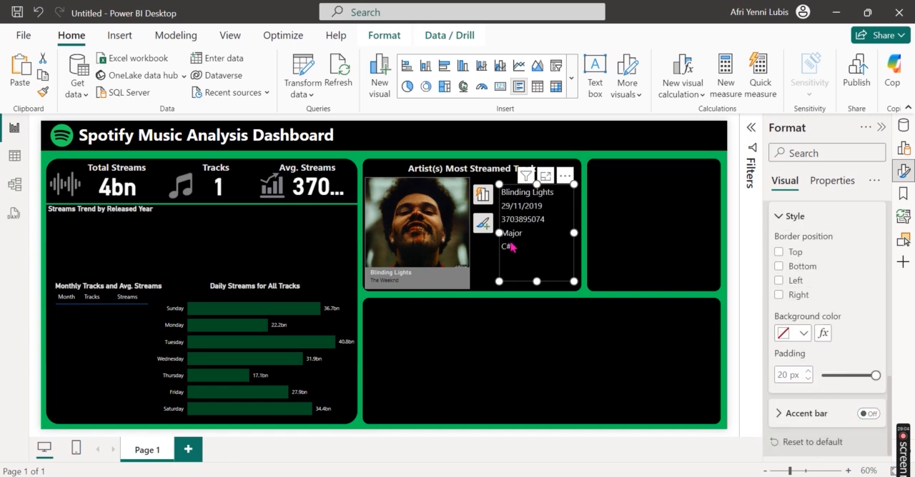
Step: Narrow the track details card to a width of about 148 and shift it to the right edge of the Most Streamed Track panel
drag(504, 238, 516, 233)
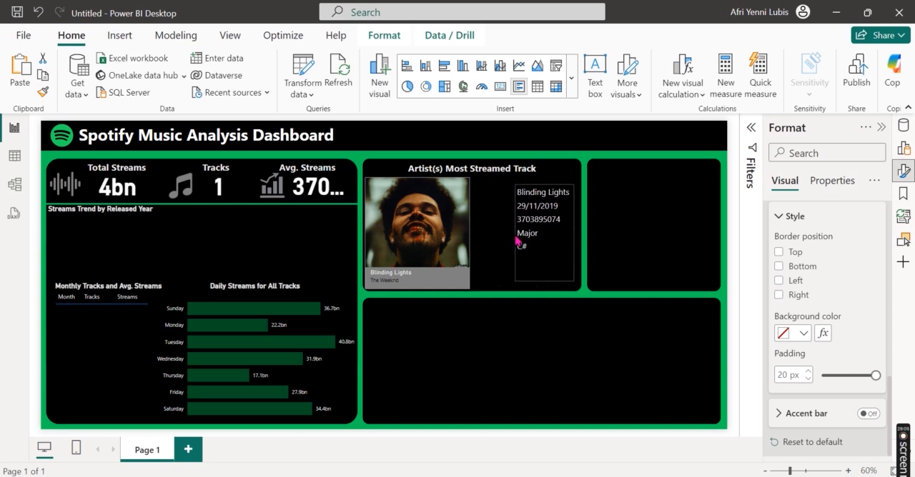
drag(571, 180, 575, 184)
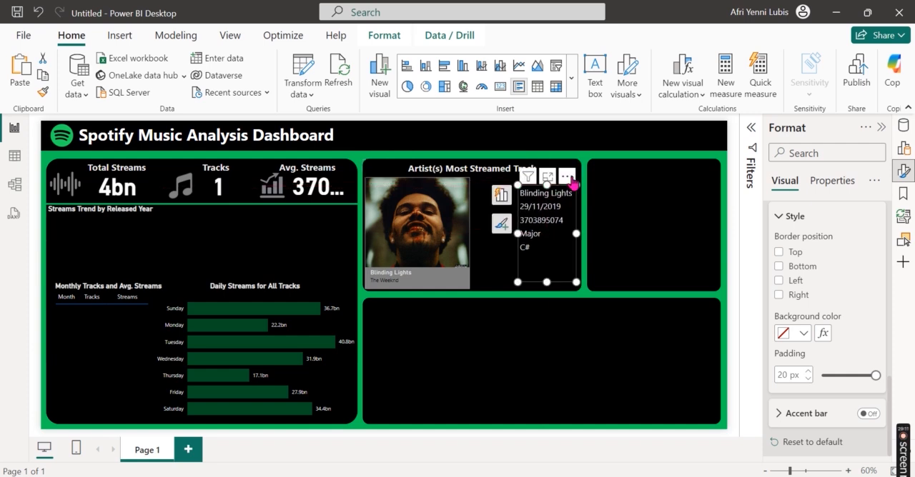
click(591, 298)
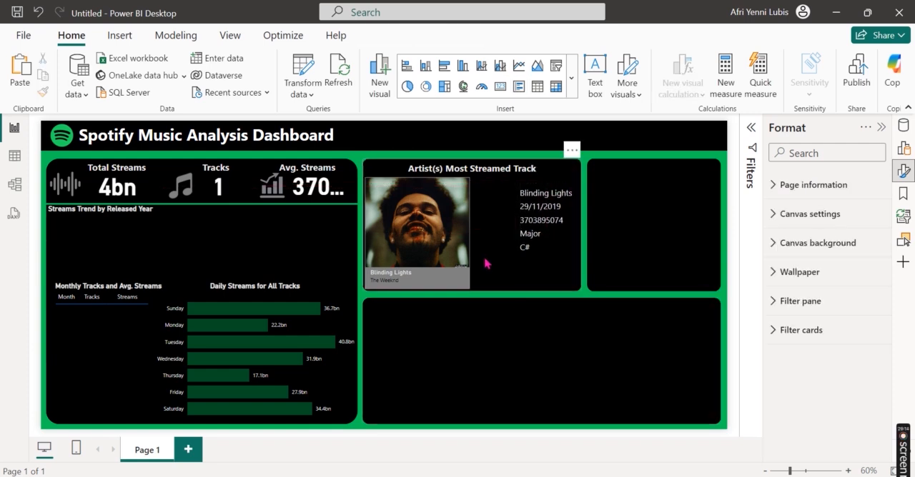
click(563, 270)
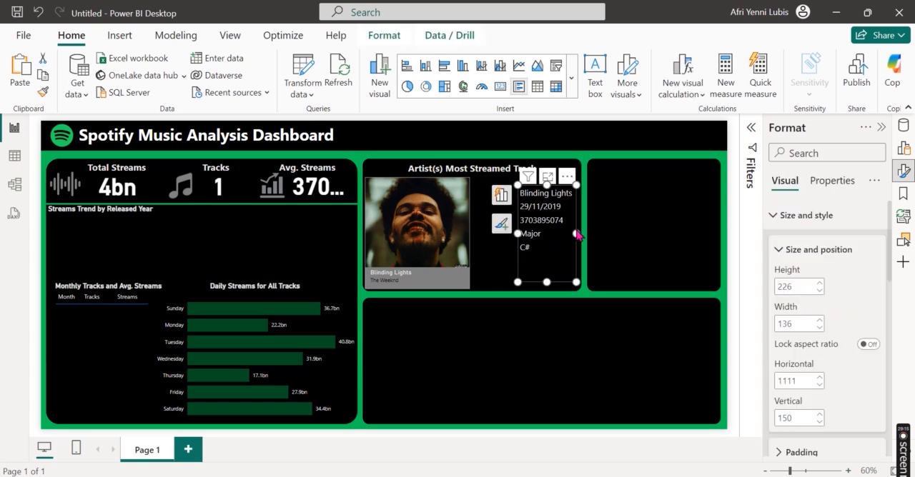
drag(576, 234, 581, 233)
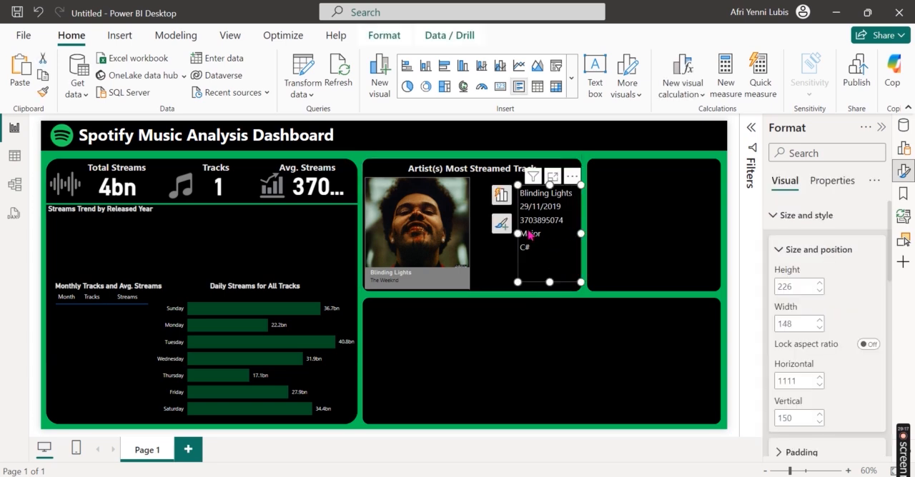
Step: Narrow the track details card to a width of 135 and duplicate the "Artist(s) Most Streamed Track" heading text box
mouse_move(518, 233)
mouse_down()
mouse_move(532, 233)
mouse_move(523, 233)
mouse_up()
click(490, 169)
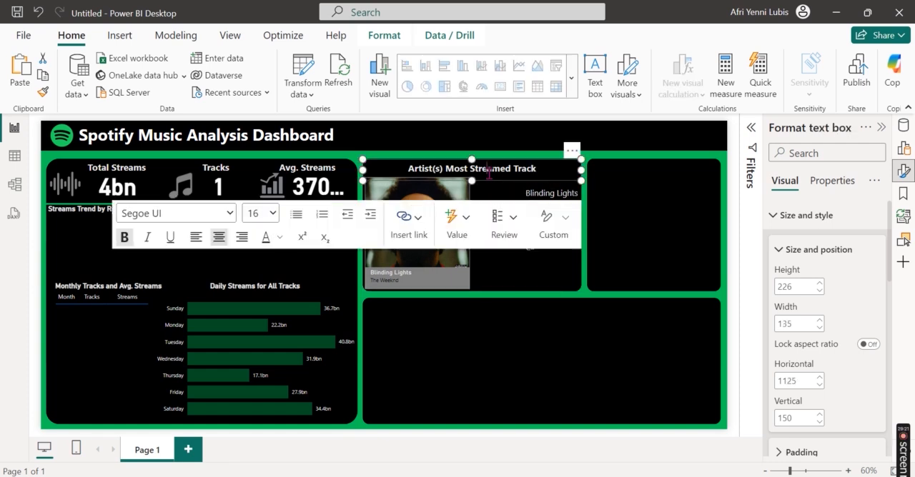
drag(471, 182, 471, 180)
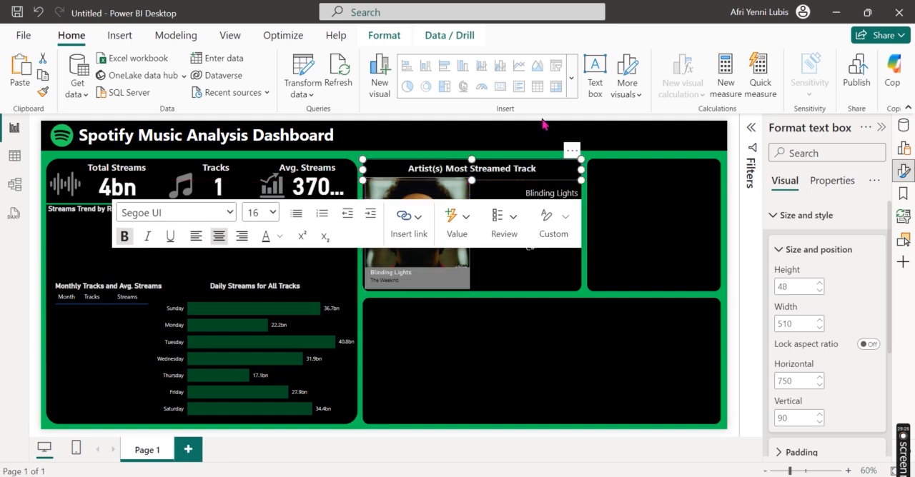
click(377, 34)
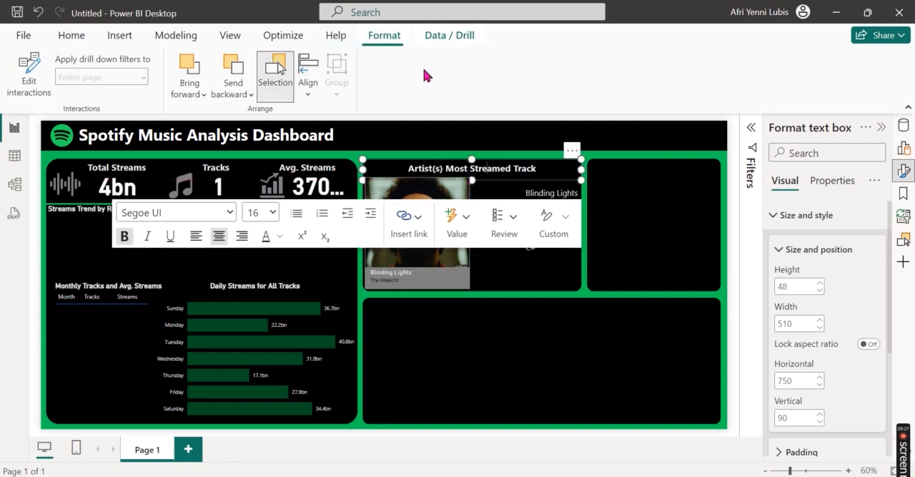
click(438, 37)
click(81, 37)
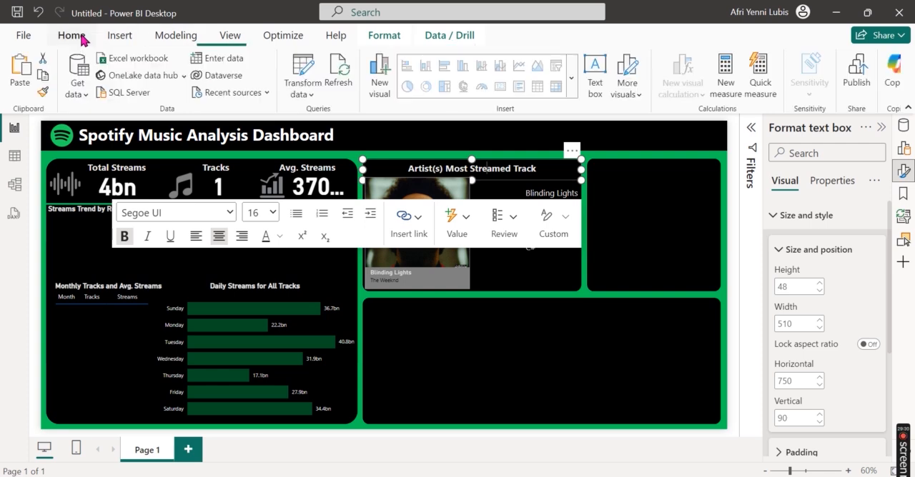
click(42, 74)
click(21, 71)
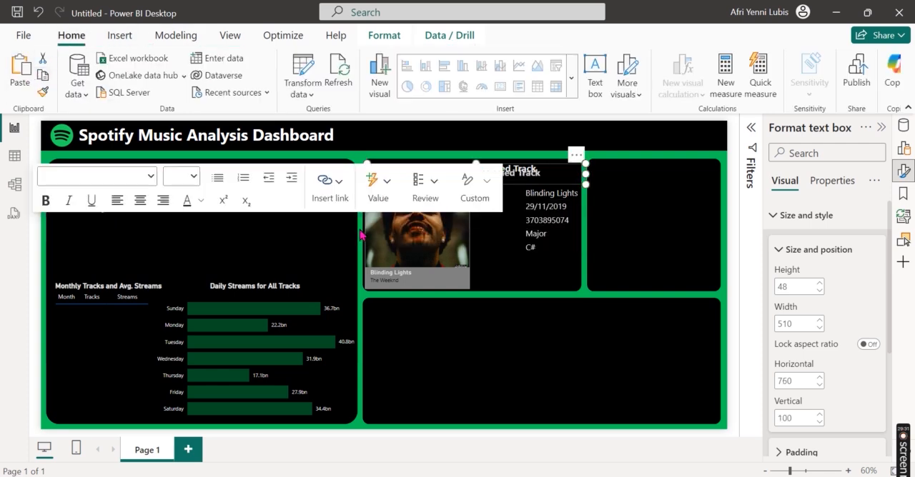
Step: Replace the duplicated heading's text with "Track:" and shrink it to about 91 by 40, placed in front of the track title
drag(503, 173, 543, 175)
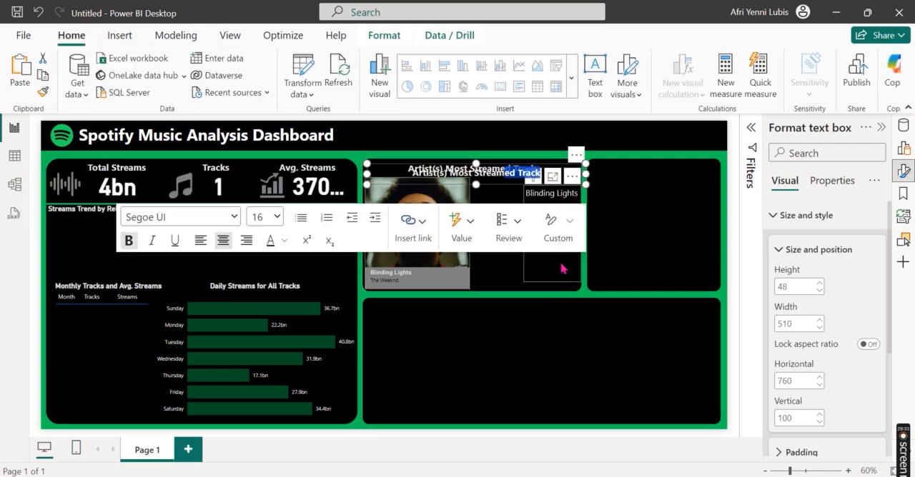
key(ctrl+a)
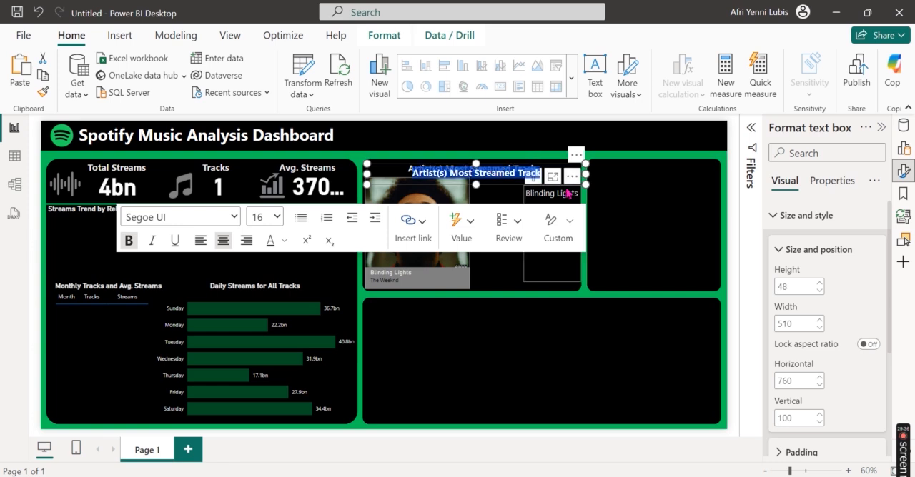
key(Delete)
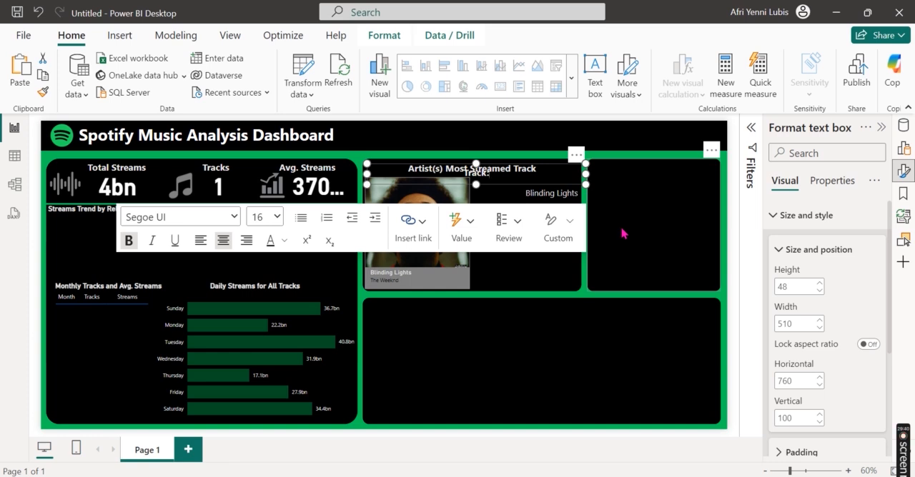
drag(585, 174, 489, 202)
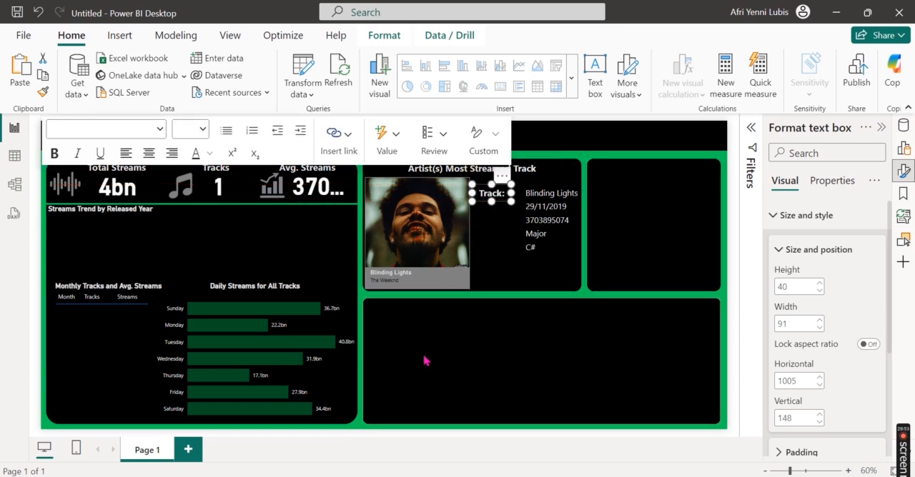
Step: Change the label text to "Track Name:", widen its text box to about 145 and align the text left
mouse_move(343, 452)
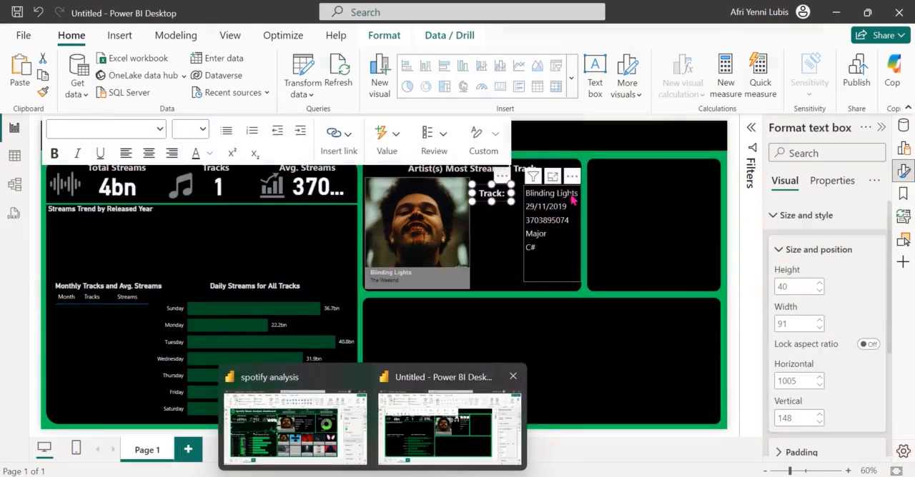
click(418, 441)
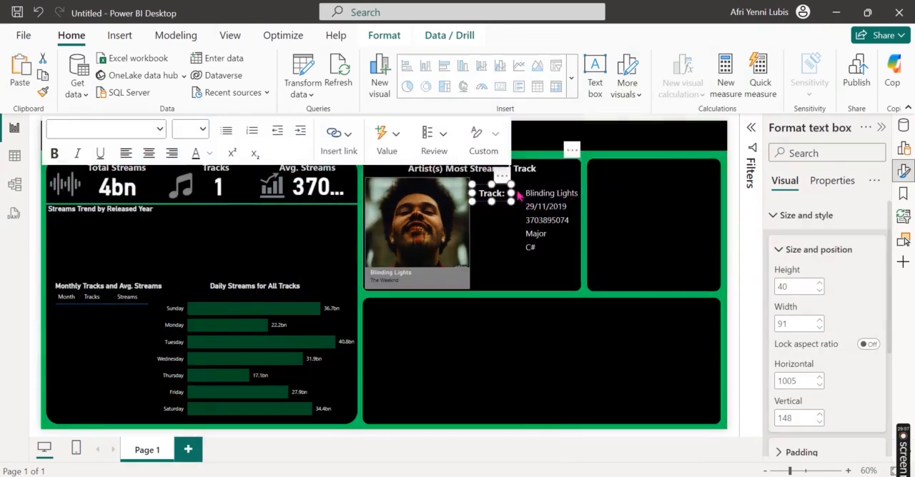
click(501, 193)
text(Name:)
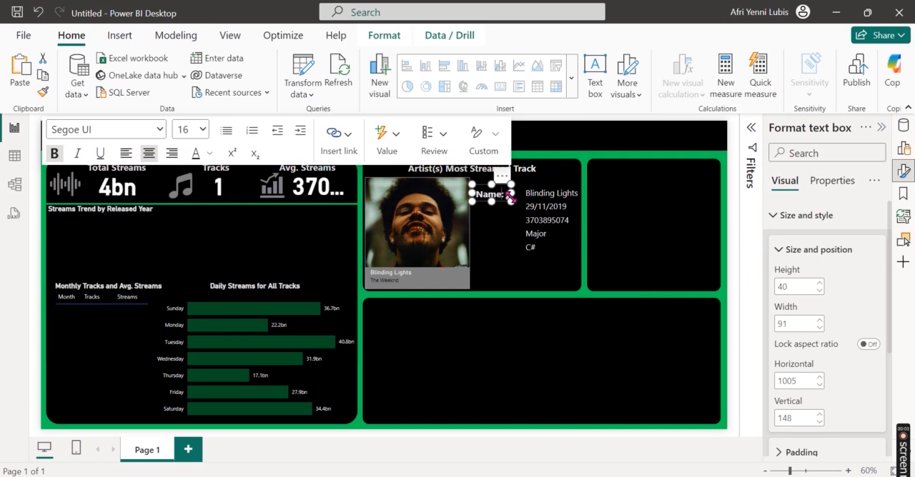
drag(512, 194, 537, 202)
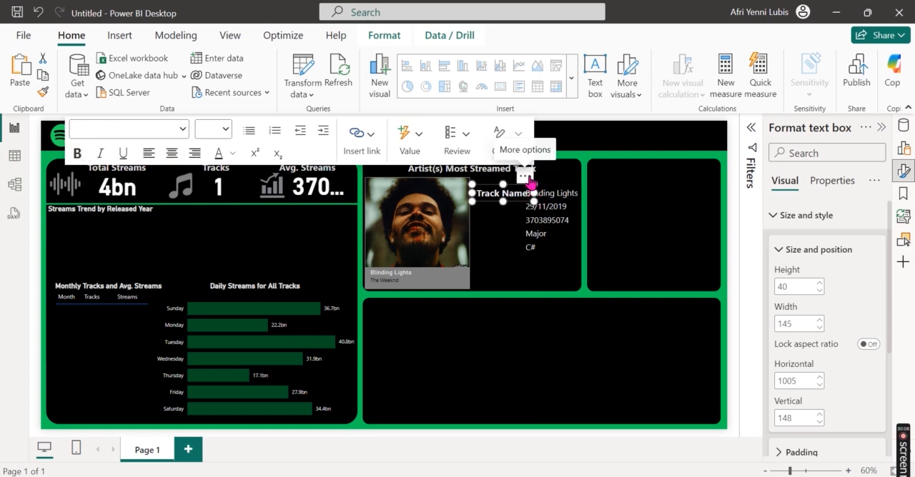
click(529, 183)
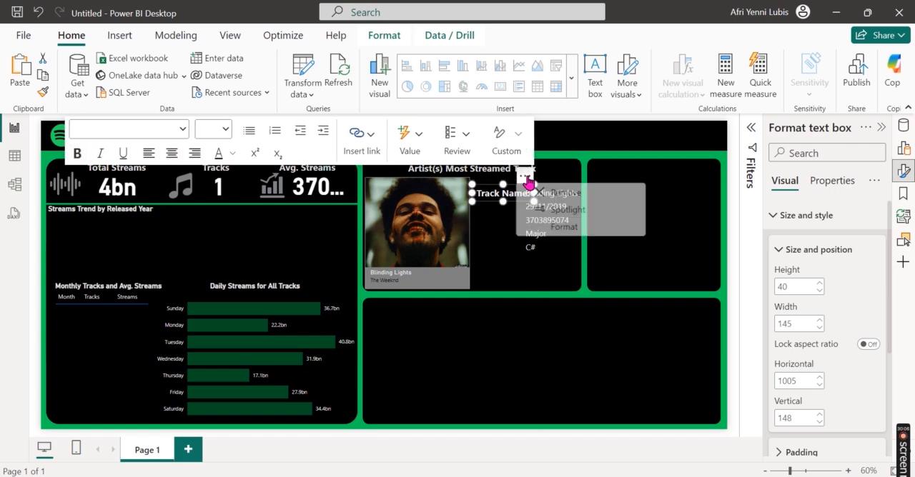
click(148, 154)
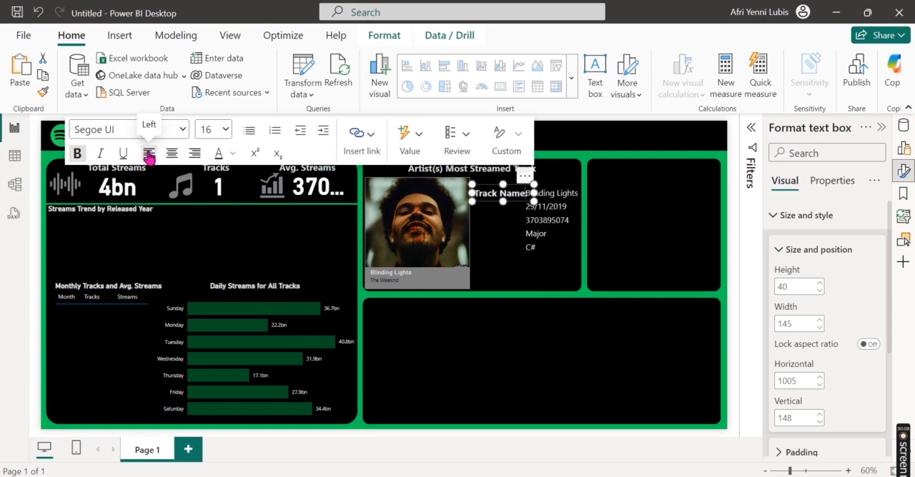
Step: Set the "Track Name:" label's font size to 14
click(570, 216)
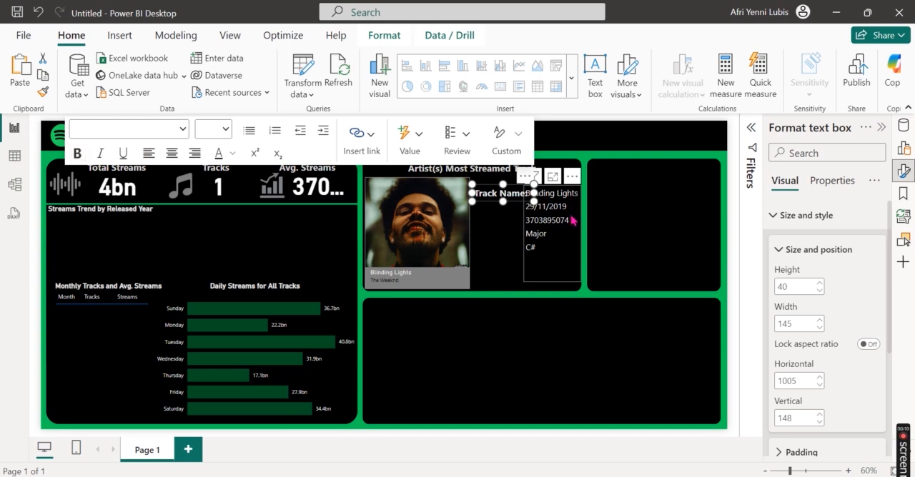
click(493, 191)
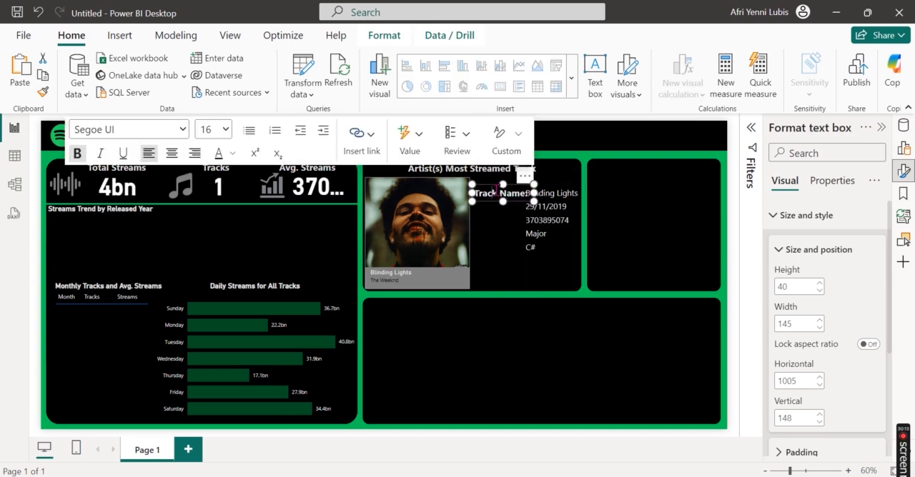
triple_click(494, 192)
click(224, 132)
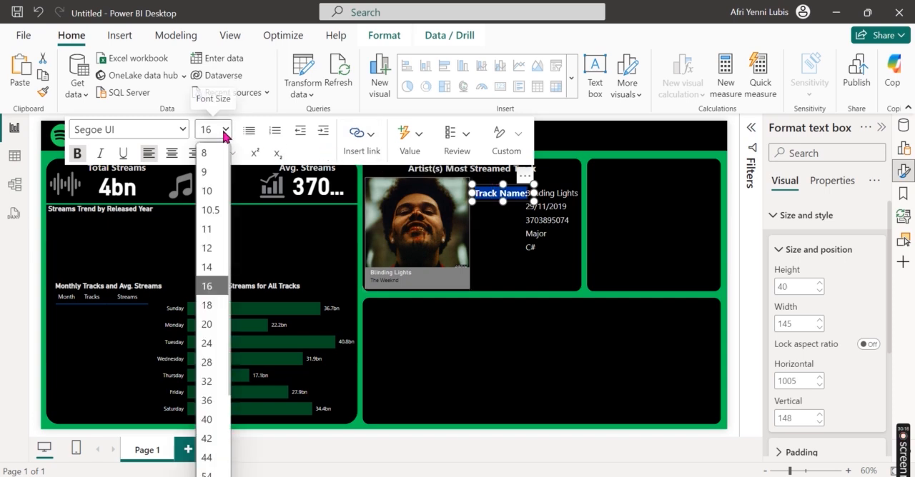
click(223, 266)
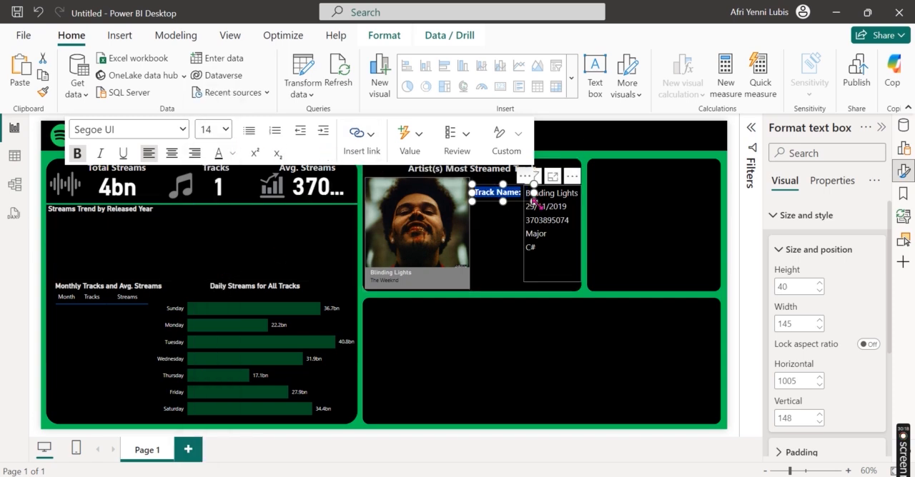
Step: Undo the last font size change on the "Track Name:" label
click(621, 229)
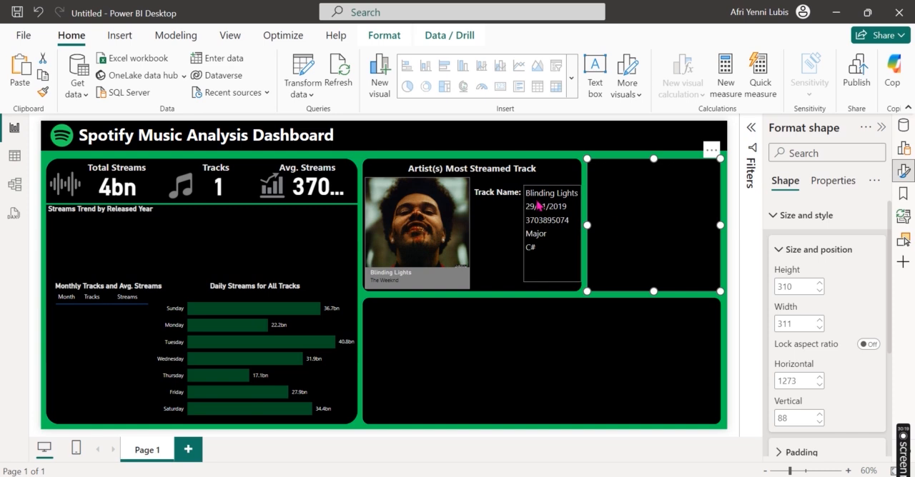
click(560, 237)
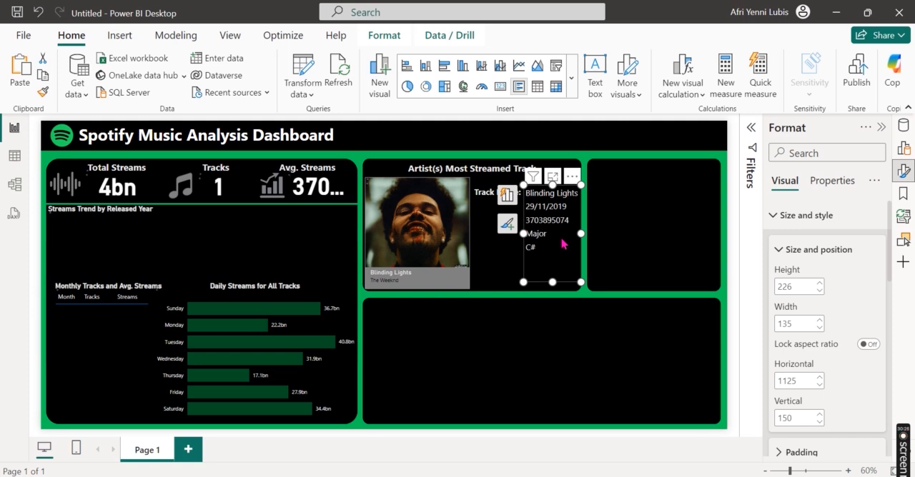
double_click(561, 244)
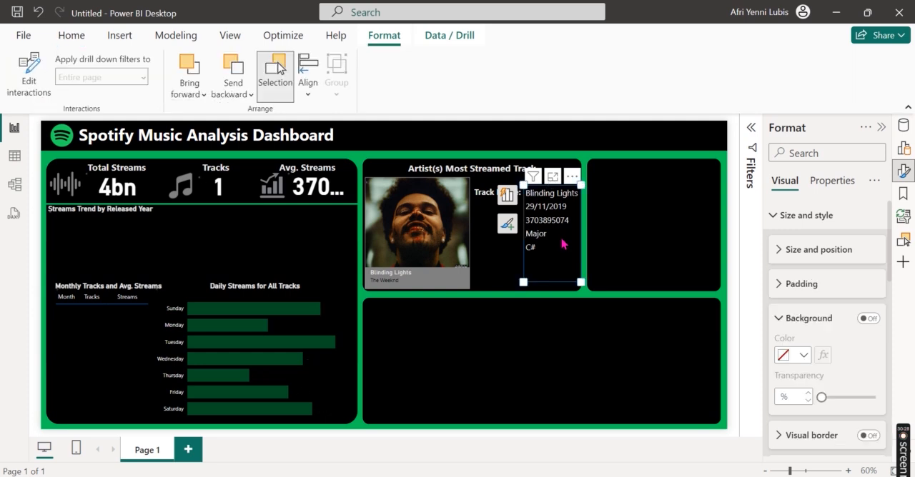
click(660, 263)
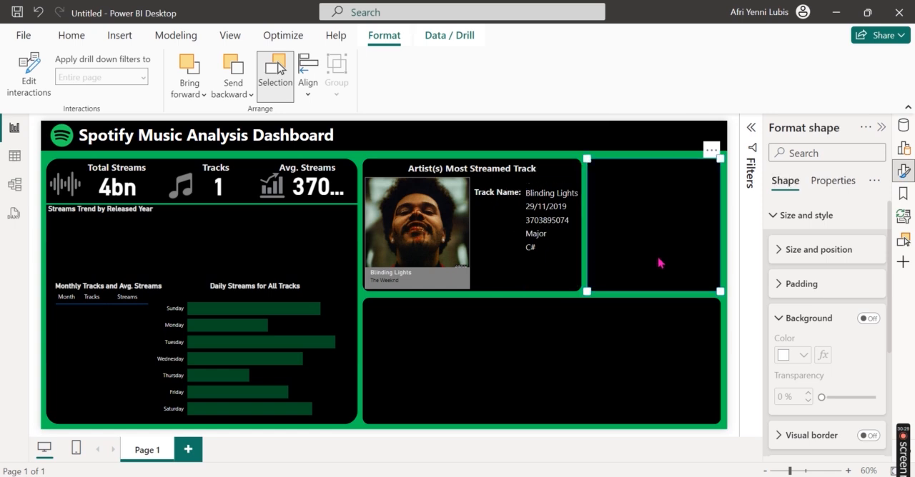
click(525, 206)
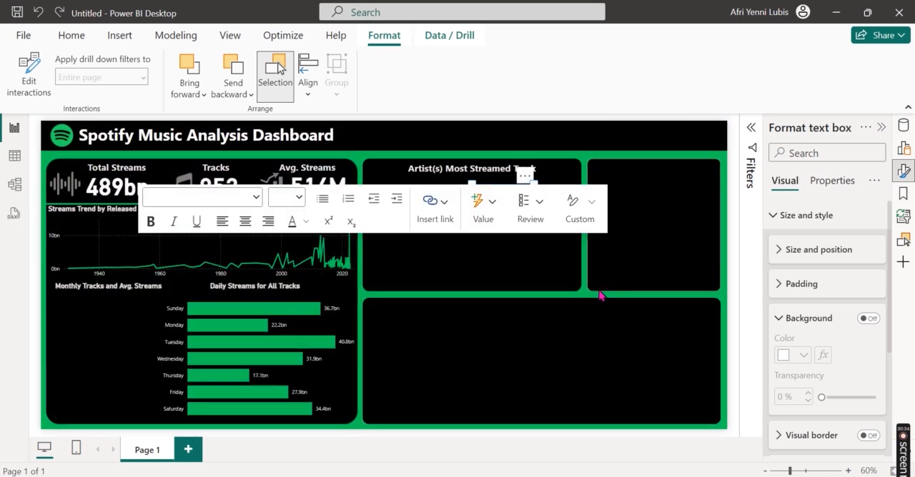
click(599, 295)
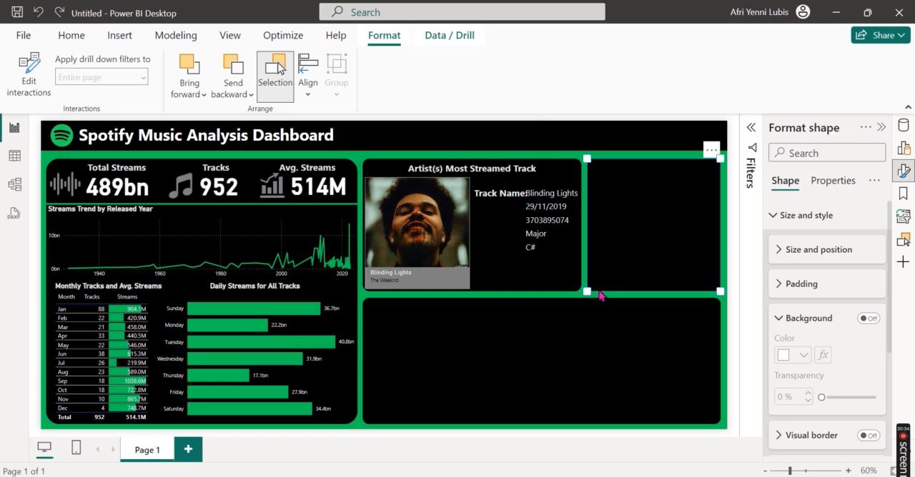
Step: Format the "Track Name:" text at font size 14 and shrink its text box slightly to fit
click(497, 193)
key(ctrl+a)
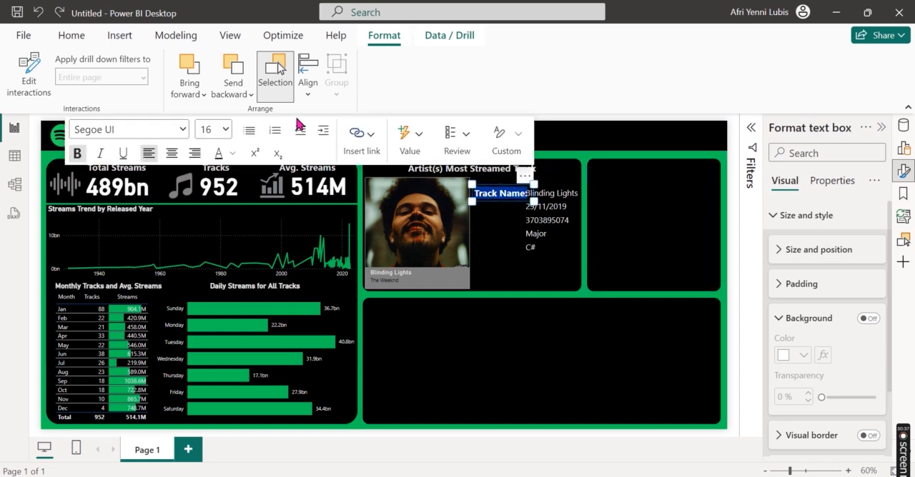
click(226, 130)
click(210, 270)
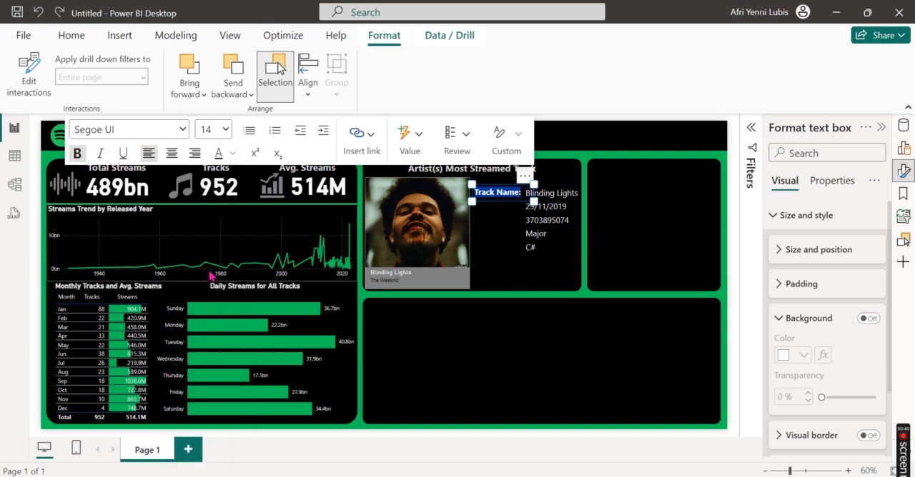
drag(532, 203, 529, 203)
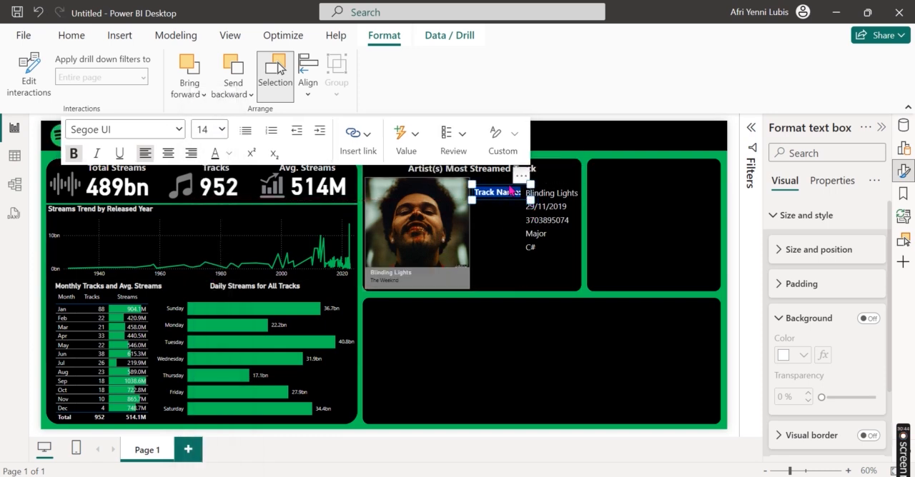
Step: Duplicate the "Track Name:" label and place the copy directly beneath it, in line with the release date
click(72, 35)
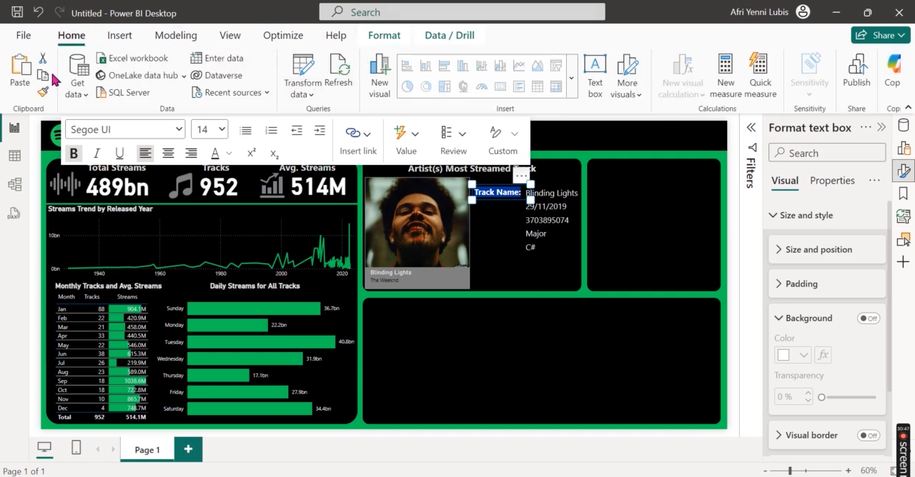
click(52, 75)
click(42, 77)
click(21, 64)
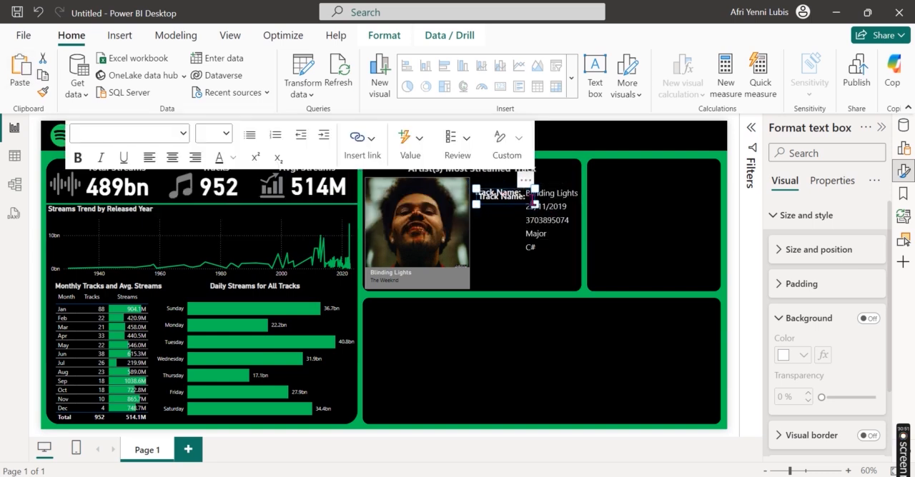
drag(531, 189, 528, 195)
Step: Change the duplicated label's text to "Released Date:" and widen its text box to fit the text on one line
click(509, 208)
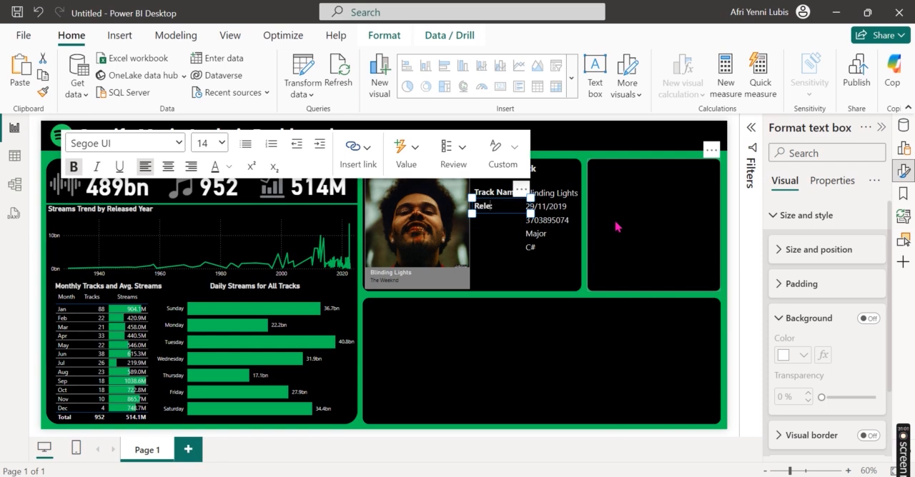
key(ctrl+BackSpace)
key(ctrl+z)
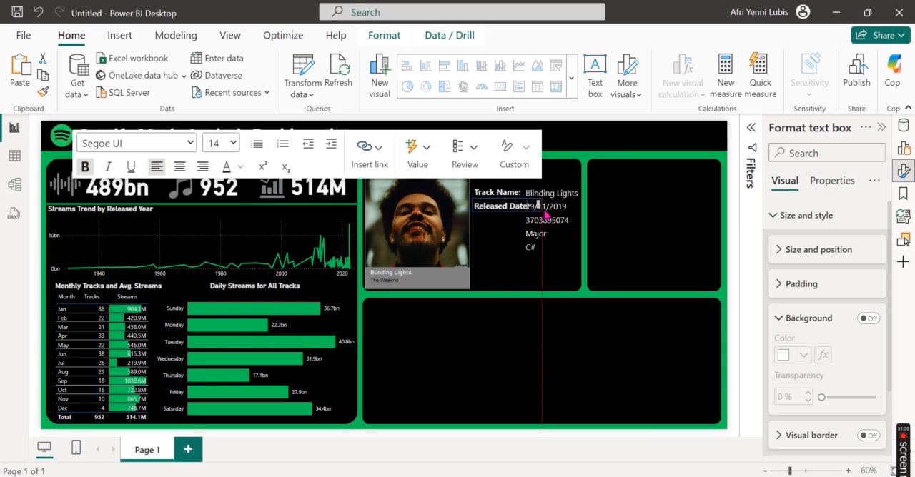
click(535, 212)
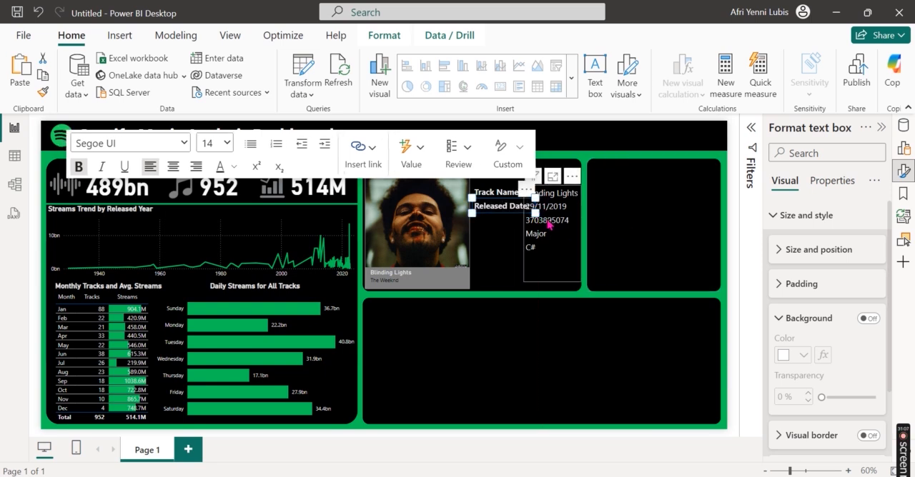
click(569, 244)
click(466, 255)
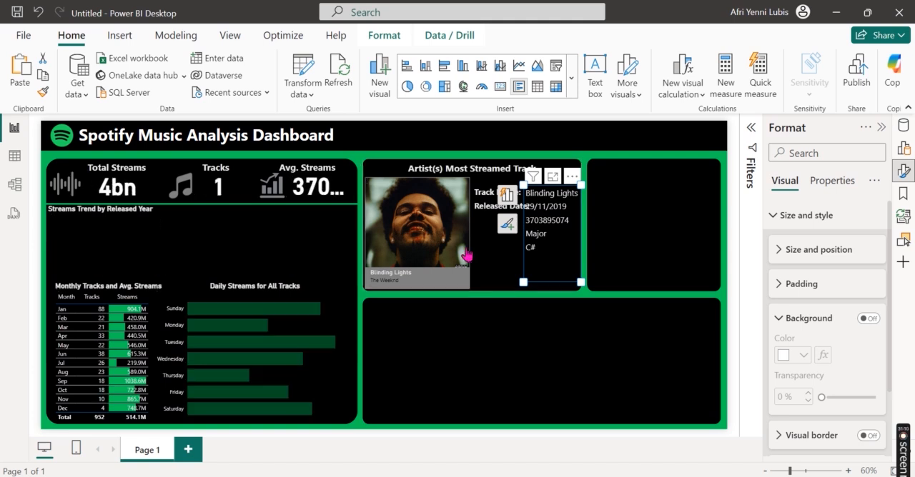
click(534, 244)
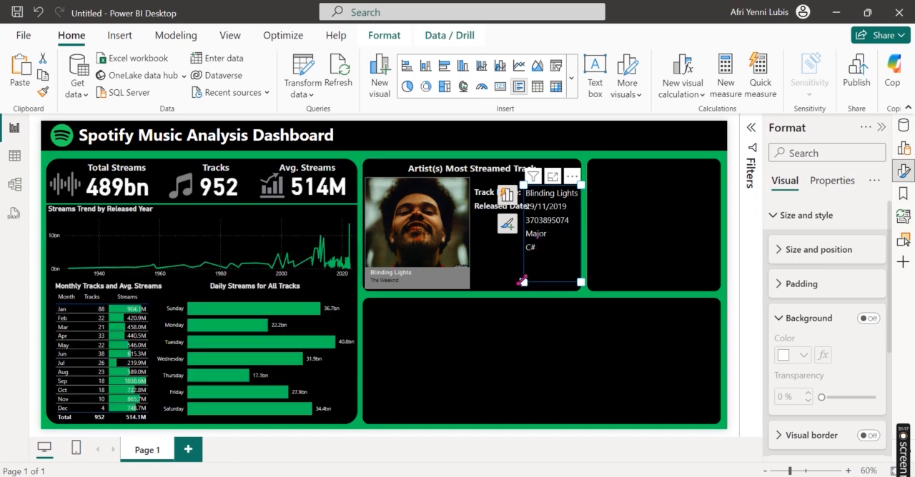
click(538, 353)
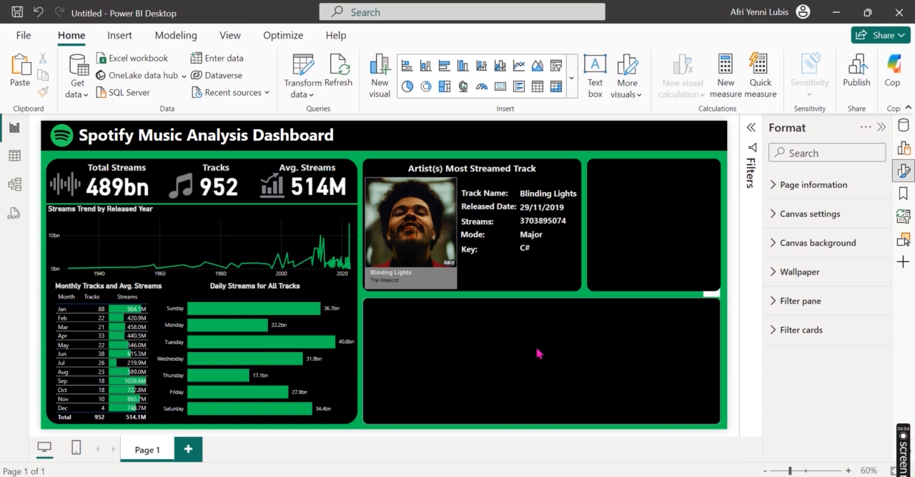
Step: Add a button slicer to the report and place it in the empty black panel beneath the most streamed track details
click(905, 179)
click(903, 148)
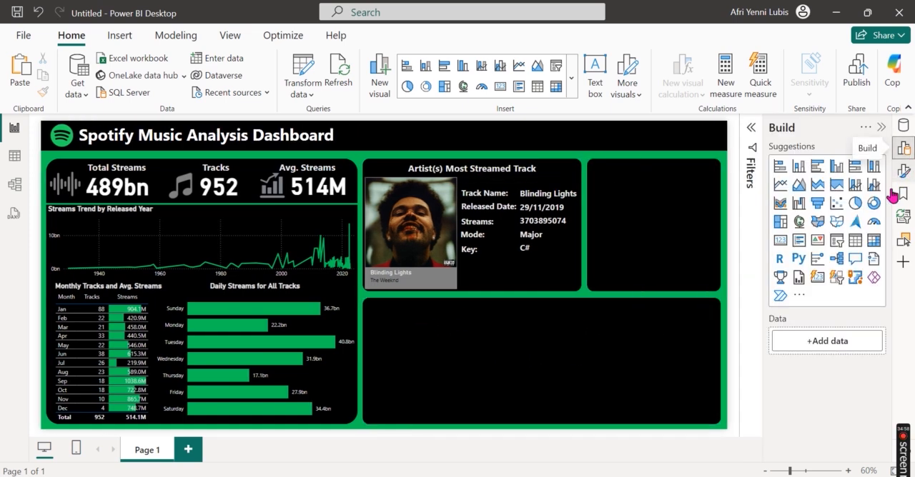
click(836, 279)
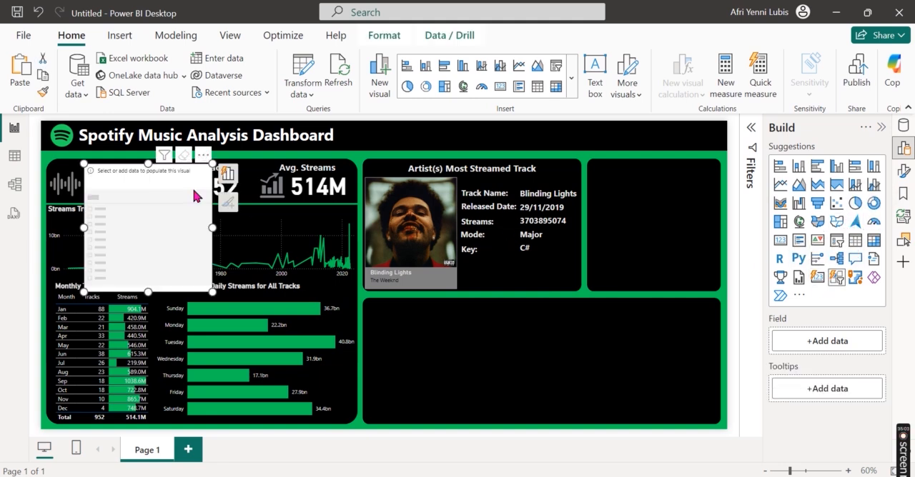
drag(203, 165, 491, 305)
Step: Assign track_name as the slicer's field and add streams to its tooltips
click(351, 315)
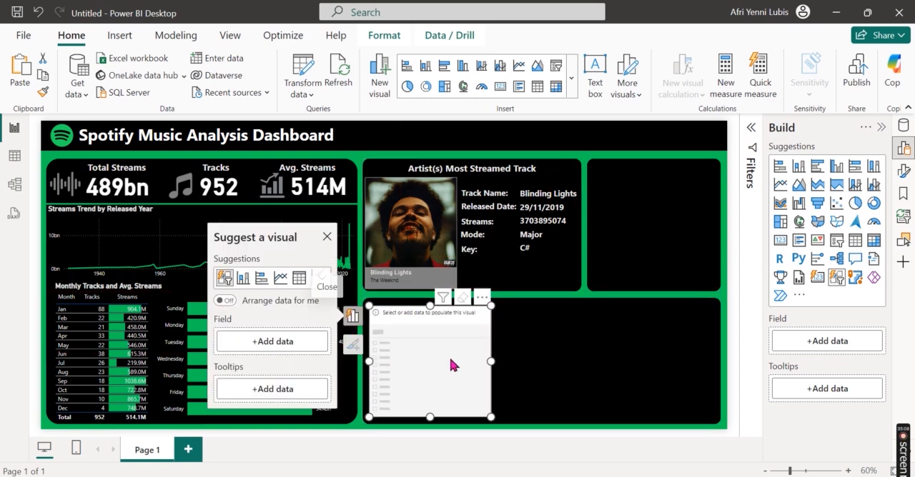
click(278, 344)
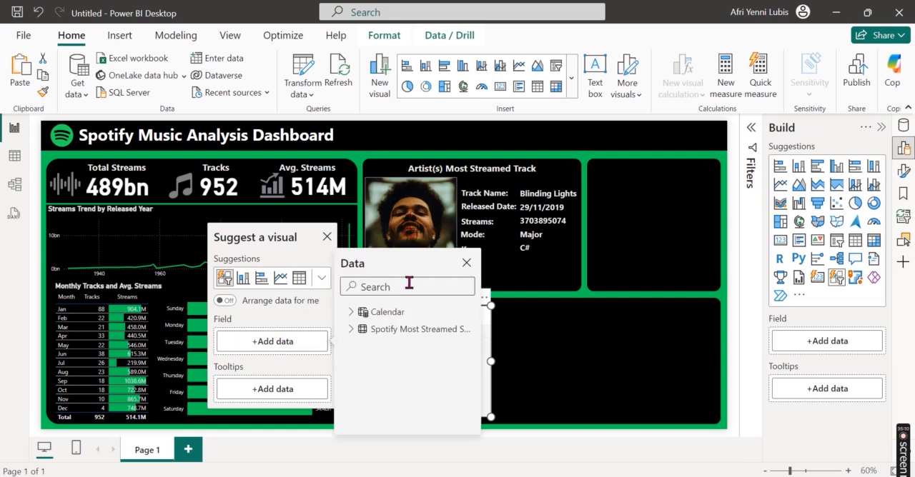
text(track)
click(398, 330)
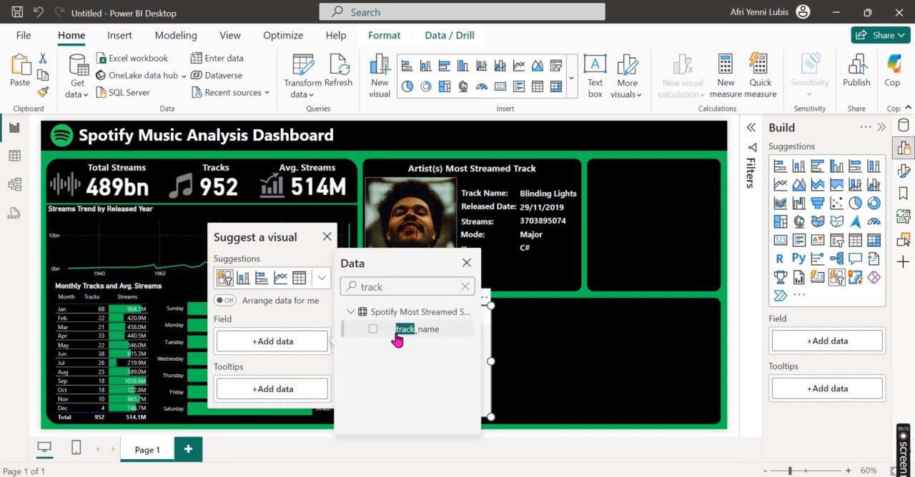
click(290, 390)
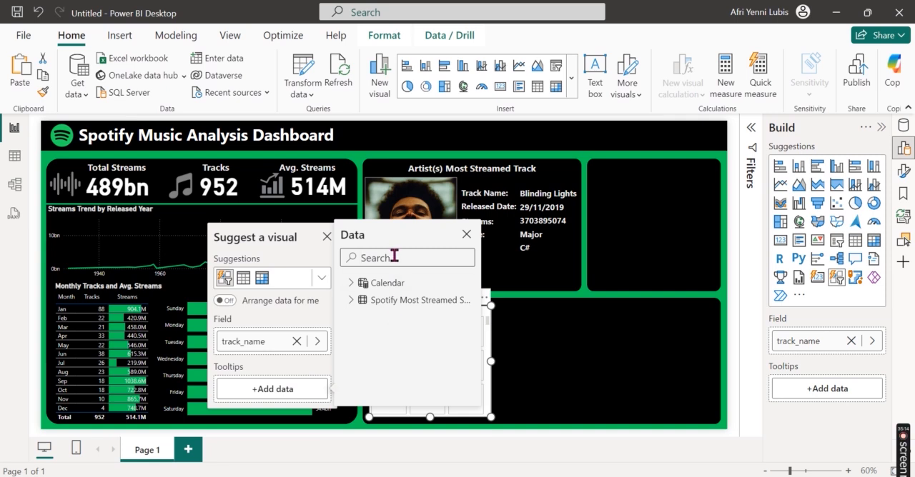
text(strea)
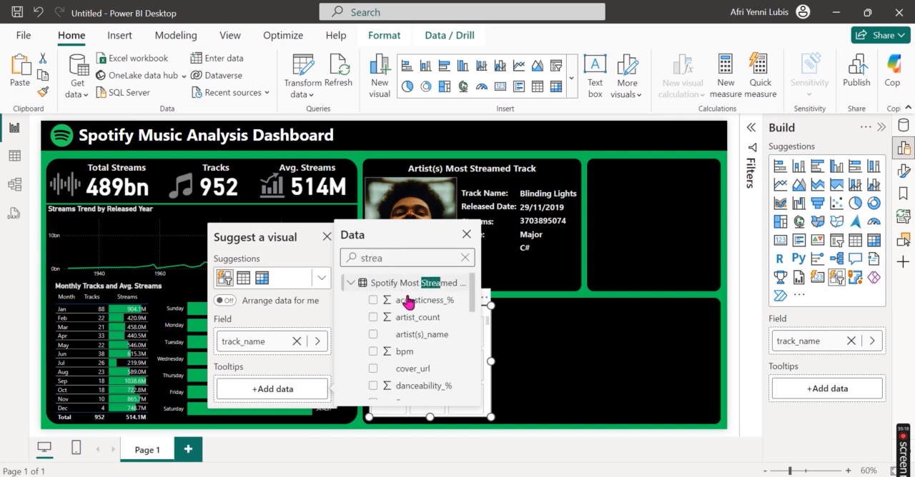
scroll(425, 367, down, 3)
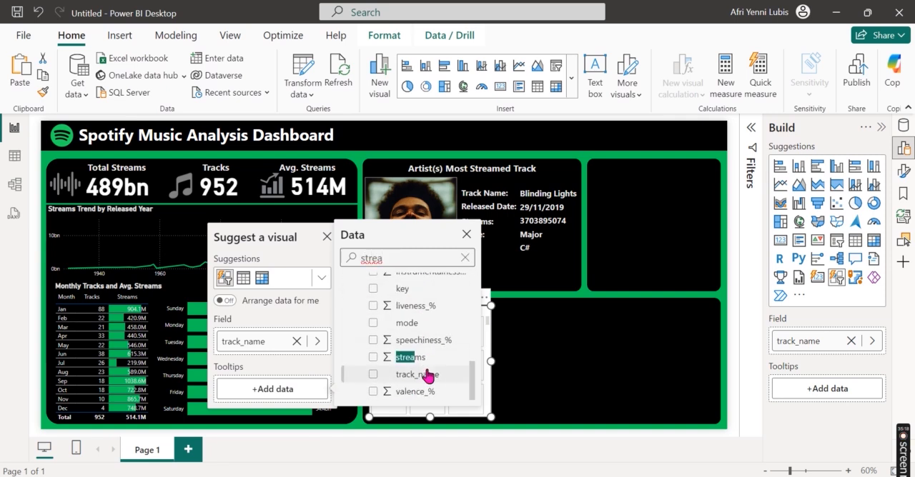
click(373, 357)
Step: Widen the track slicer to nearly fill the width of its black panel
click(741, 313)
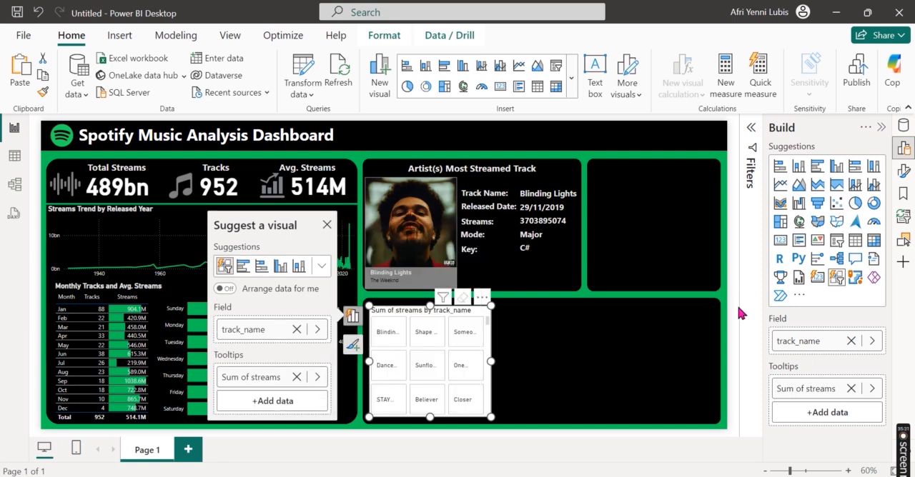
click(631, 370)
drag(630, 365, 713, 363)
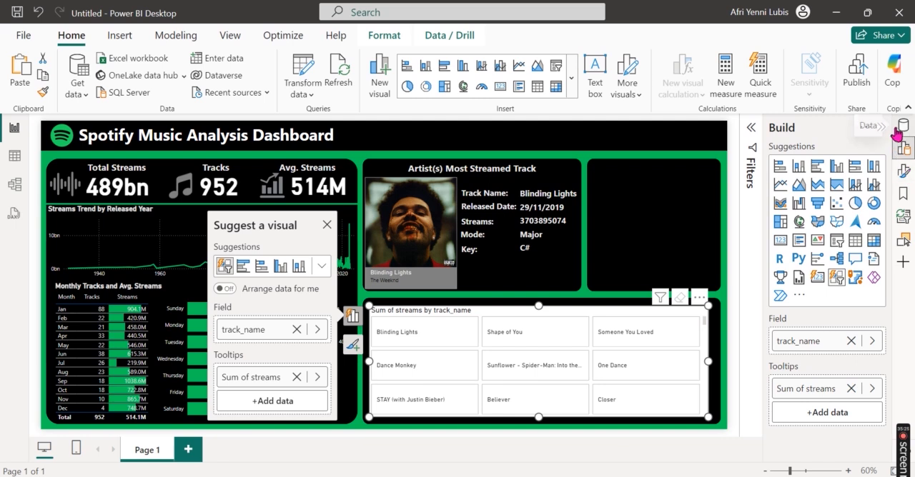
Step: Filter the slicer's track_name with a Top N filter showing the top 10 by Sum of streams
click(881, 127)
click(883, 139)
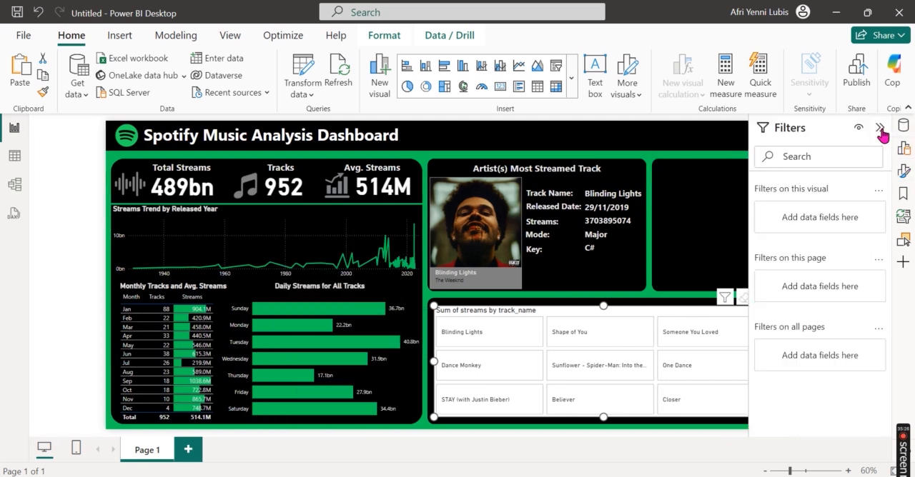
click(858, 251)
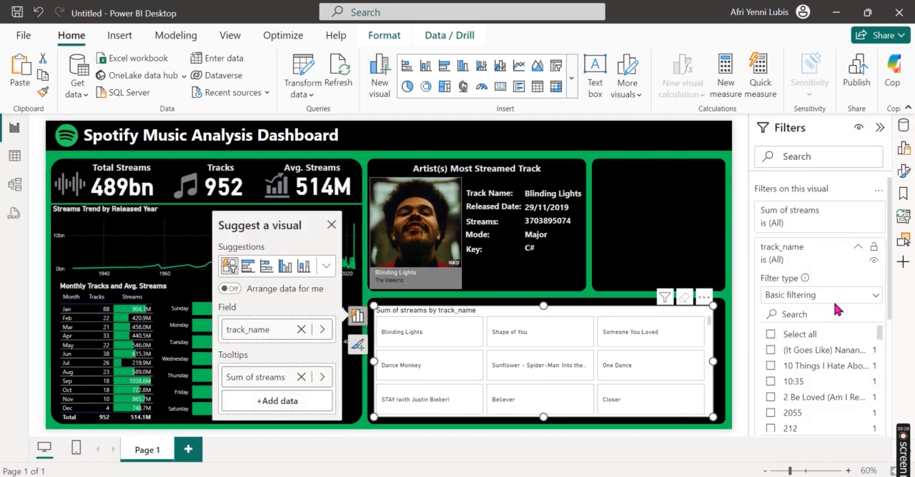
click(833, 295)
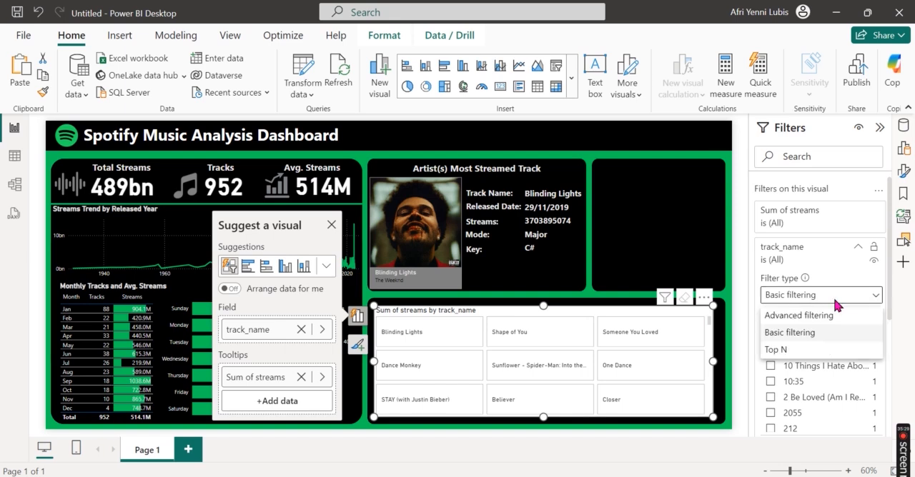
click(799, 351)
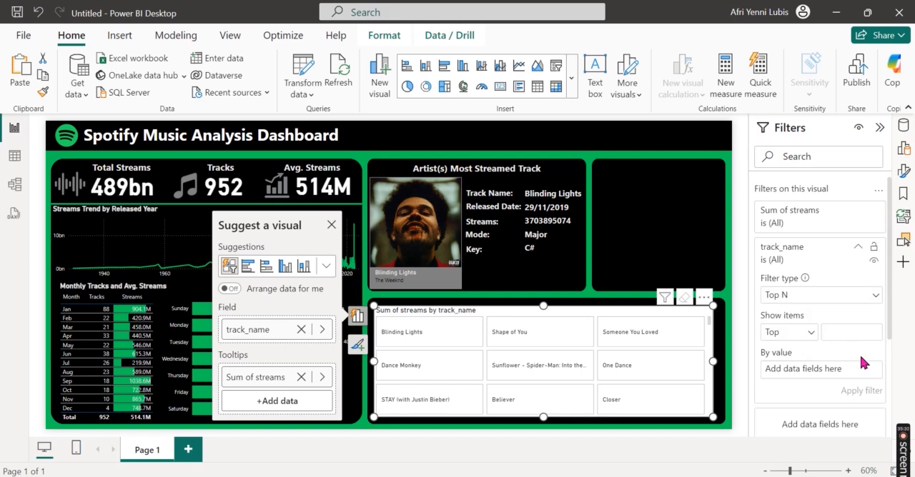
text(10)
click(904, 125)
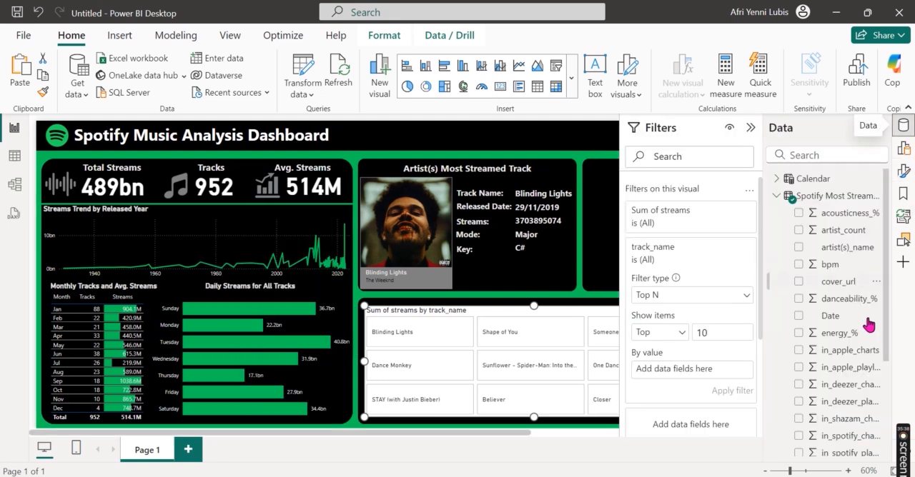
scroll(866, 325, down, 4)
drag(825, 421, 698, 377)
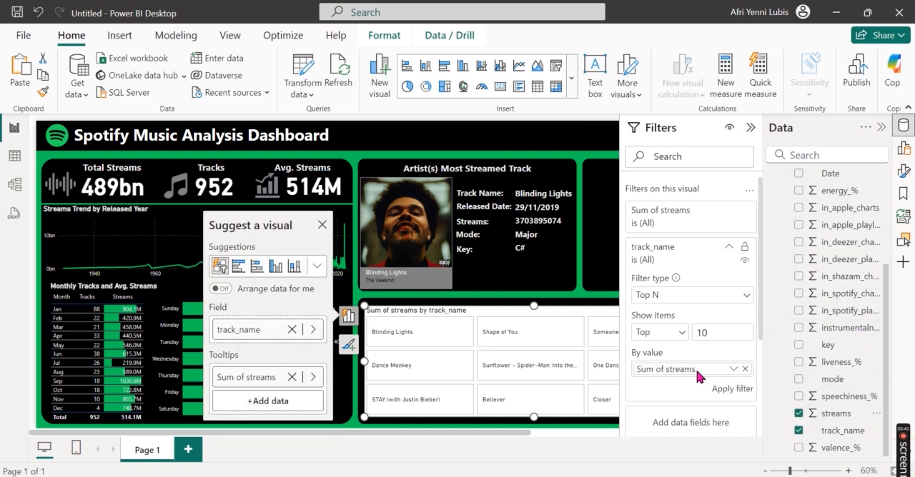
click(732, 390)
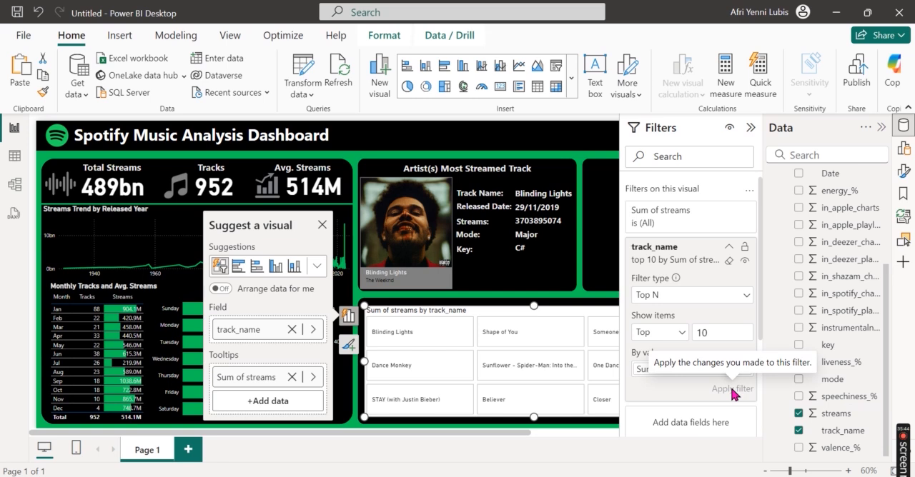
click(751, 127)
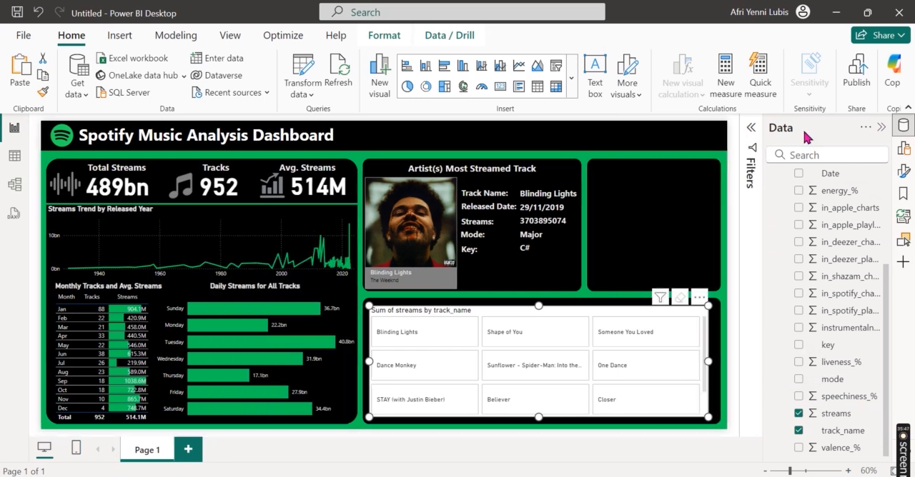
click(880, 128)
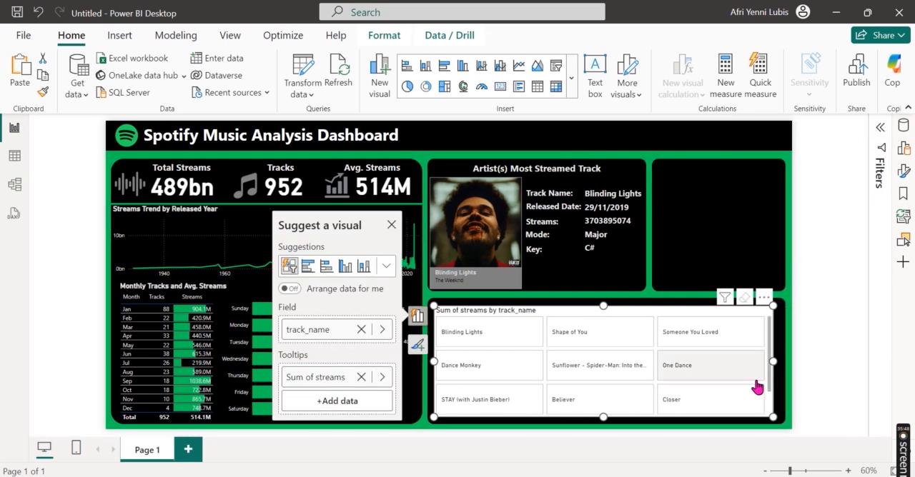
Step: Change the track slicer's title text to "Top 10 Streamed Tracks"
click(903, 127)
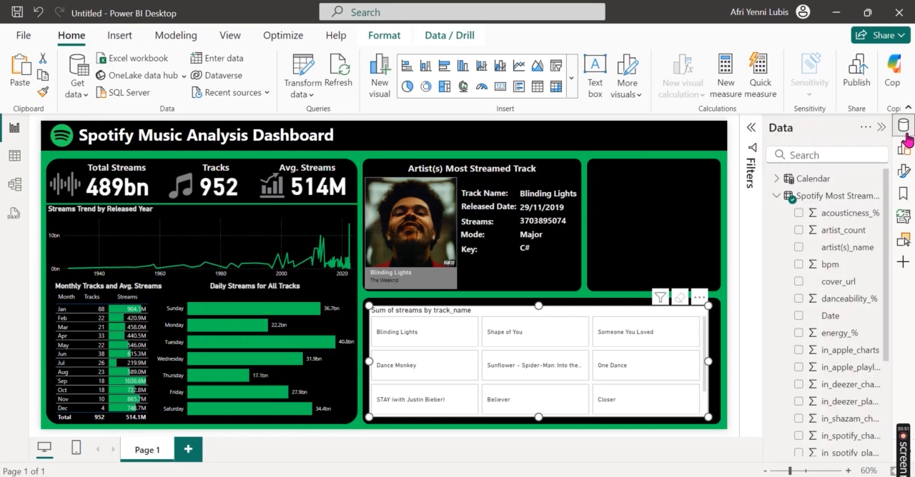
click(904, 127)
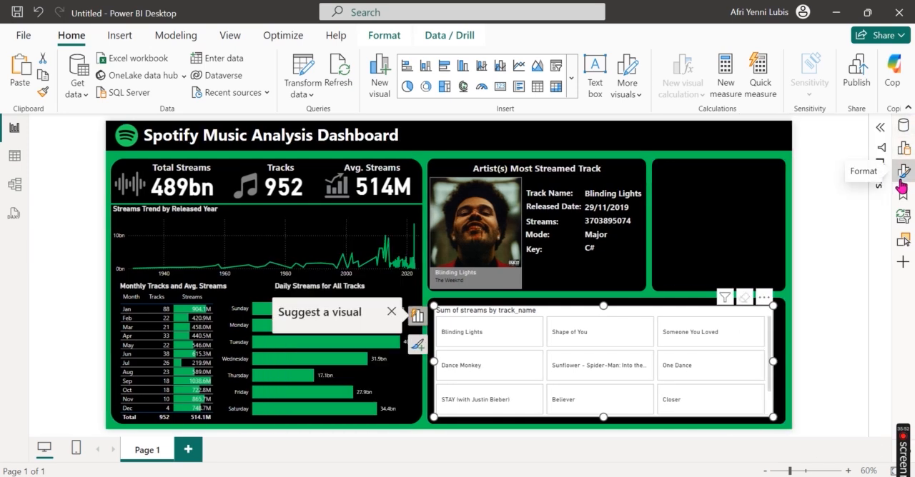
click(903, 172)
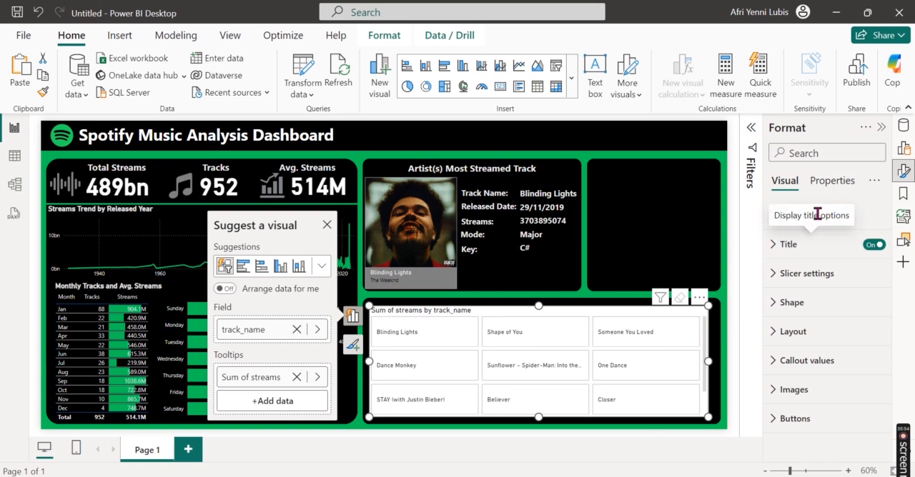
click(831, 253)
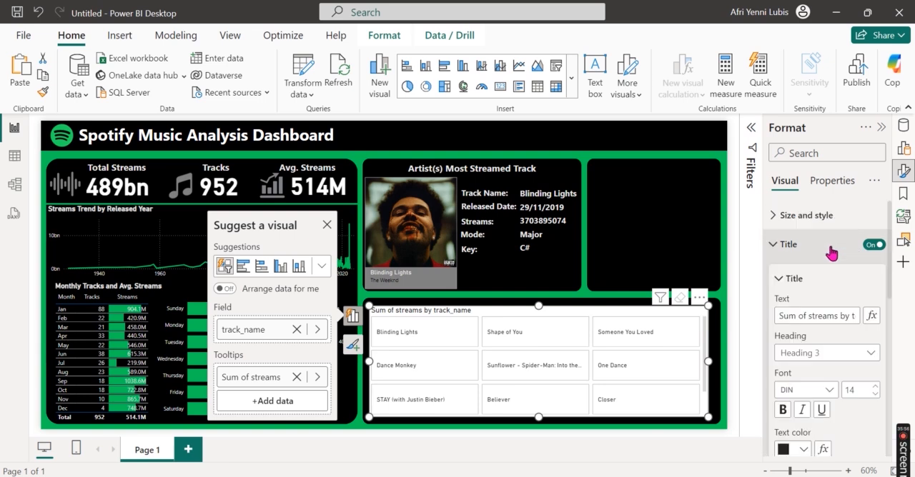
click(808, 316)
text(Top 10 S)
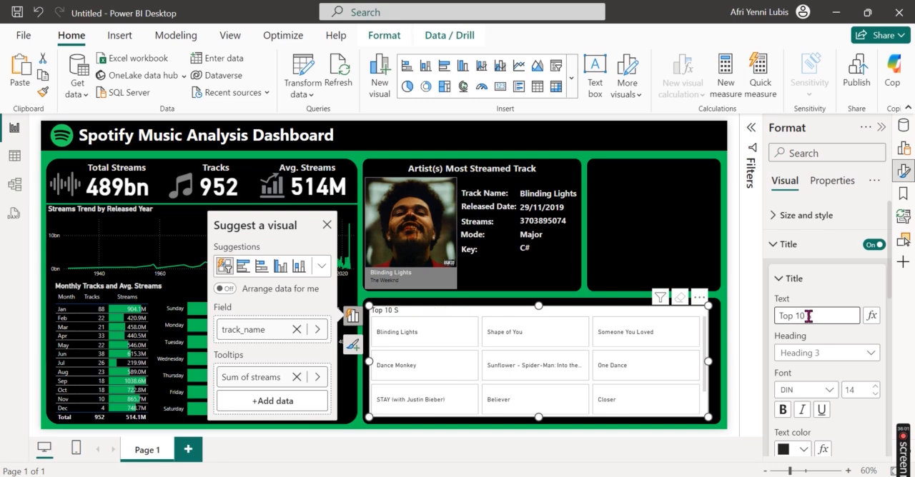
text(treamed Tracks)
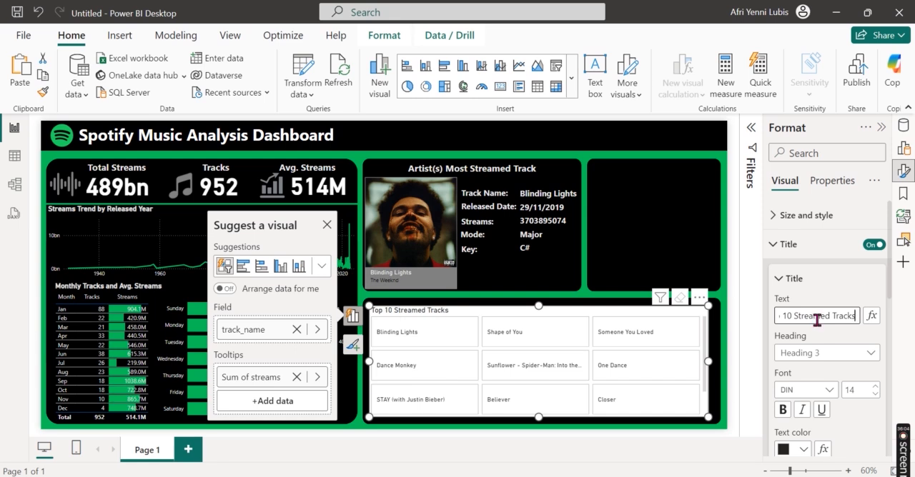
Step: Format the slicer title as centred, bold, light grey text
scroll(811, 413, down, 3)
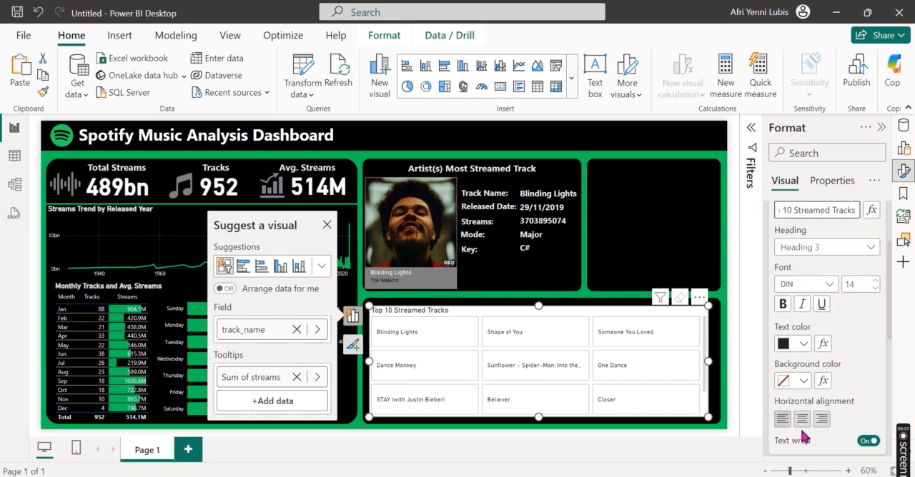
click(802, 419)
click(799, 344)
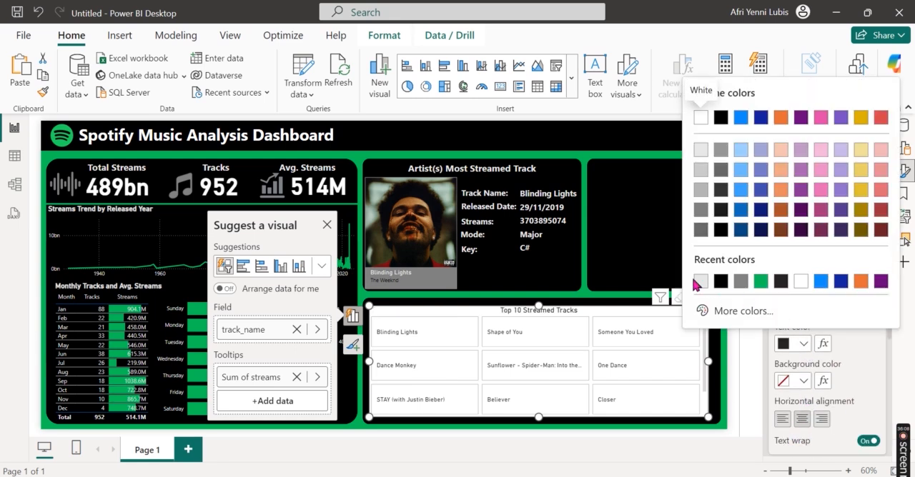
click(699, 281)
click(783, 303)
scroll(882, 370, up, 2)
scroll(882, 367, up, 1)
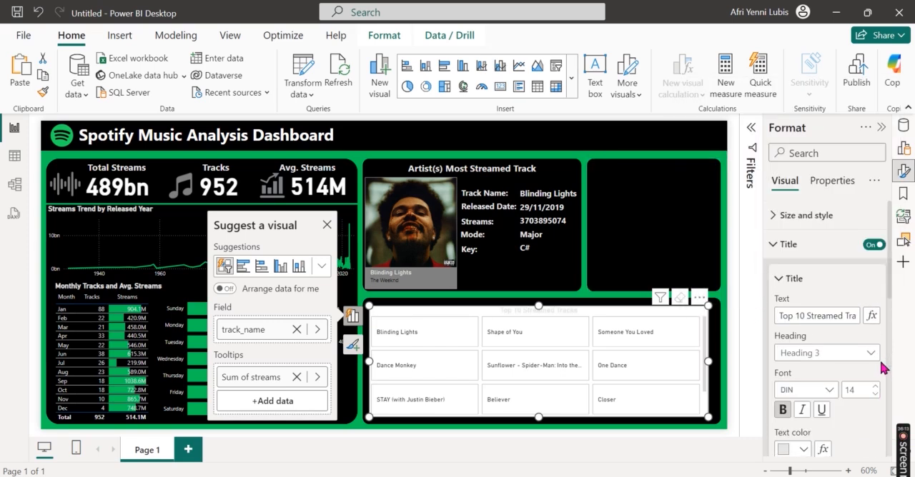
Step: Turn off the background of the Top 10 Streamed Tracks slicer
click(834, 244)
click(826, 215)
scroll(862, 326, down, 3)
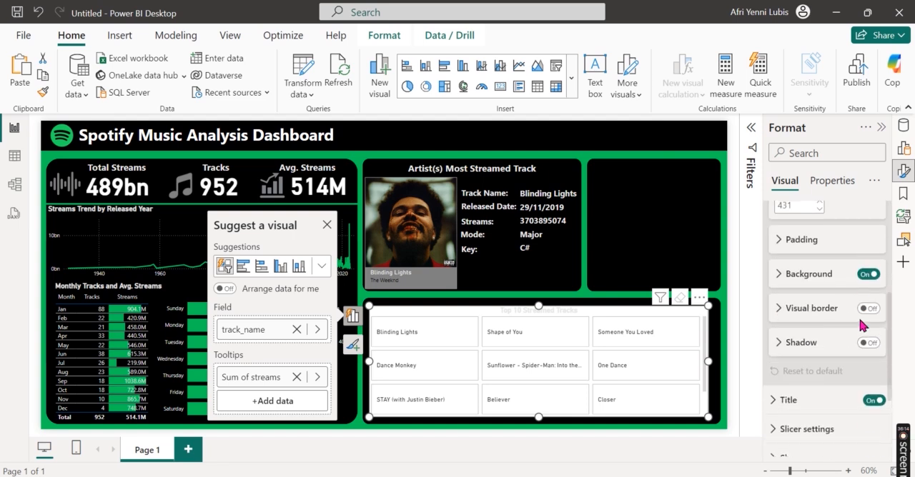
click(868, 274)
scroll(865, 310, up, 3)
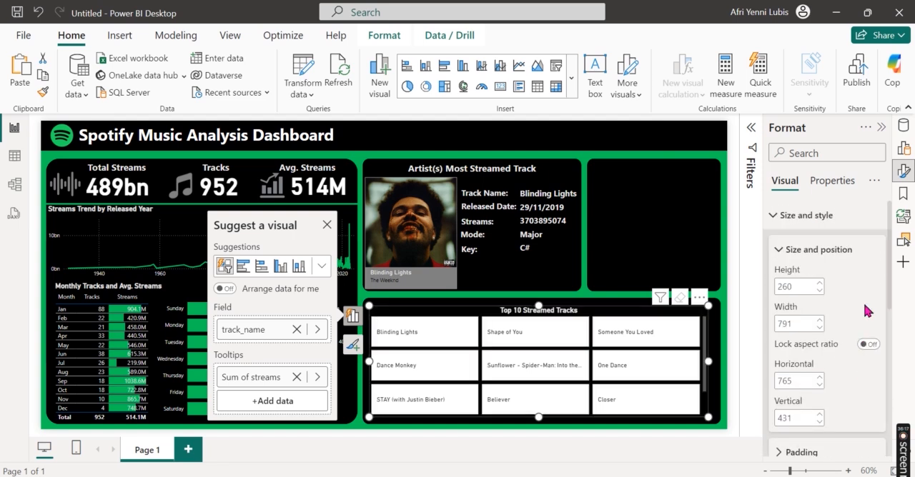
click(829, 215)
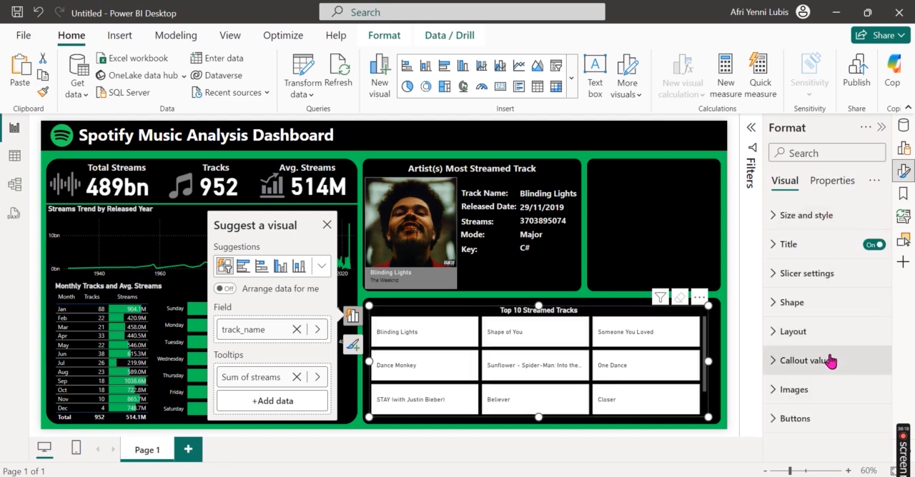
Step: Add cover_url from Spotify Most Streamed Songs as the image field of the Top 10 Streamed Tracks slicer
click(839, 397)
scroll(828, 315, down, 2)
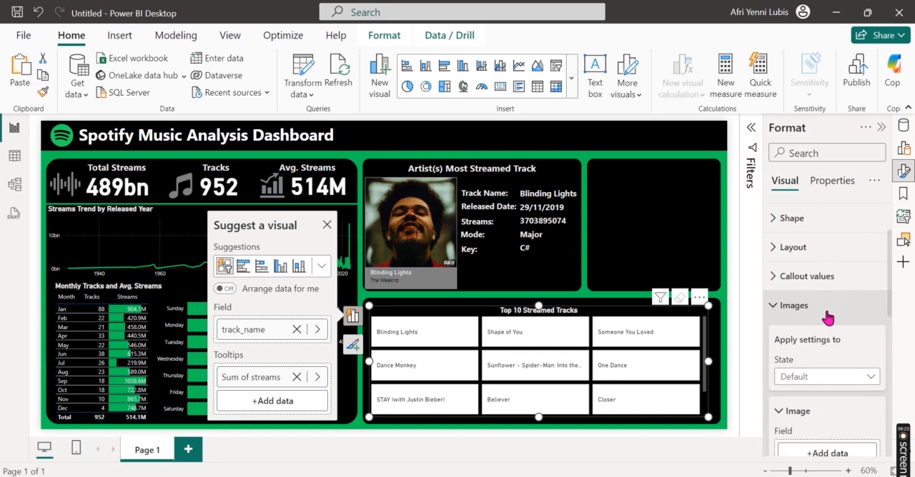
scroll(828, 318, down, 3)
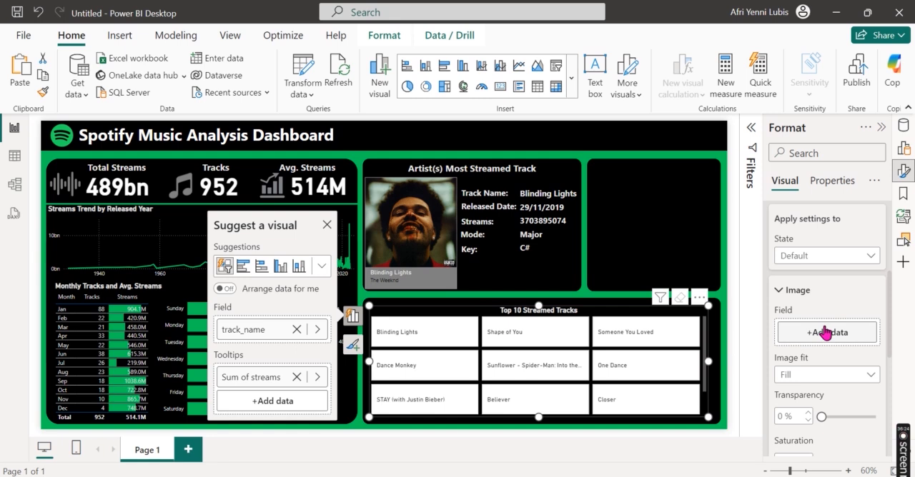
click(826, 332)
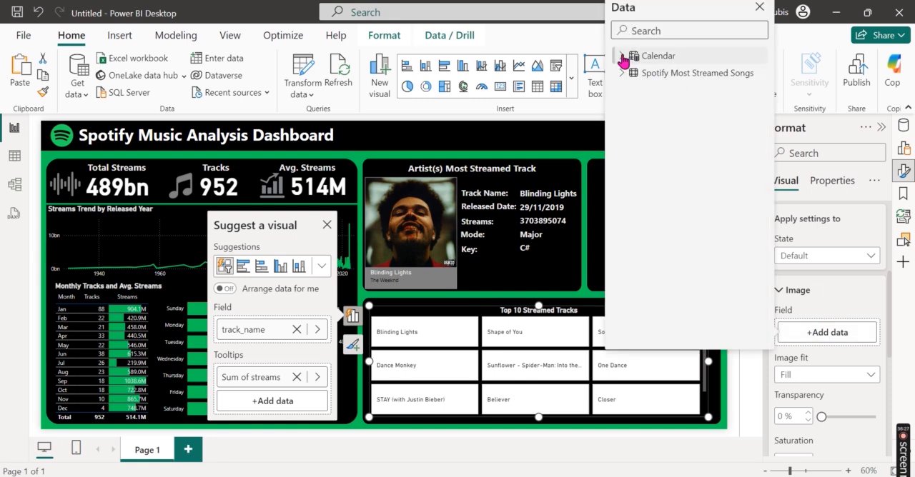
click(621, 73)
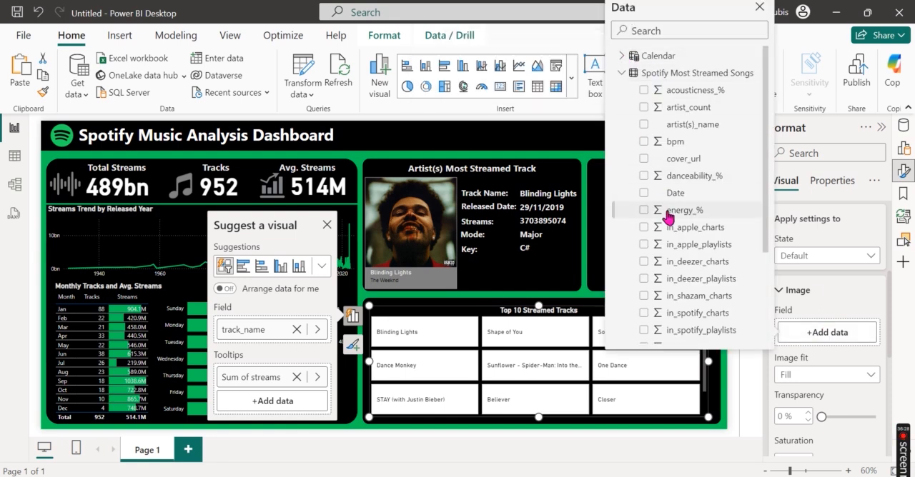
scroll(668, 214, down, 3)
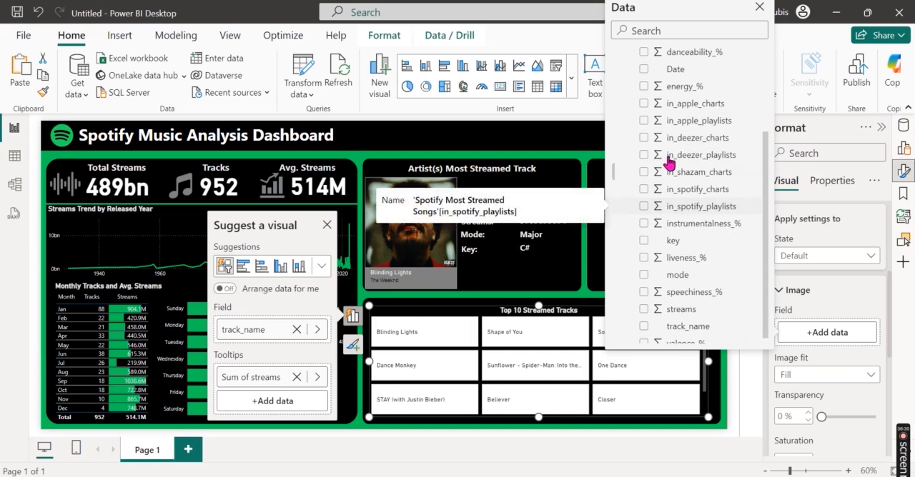
scroll(664, 159, up, 3)
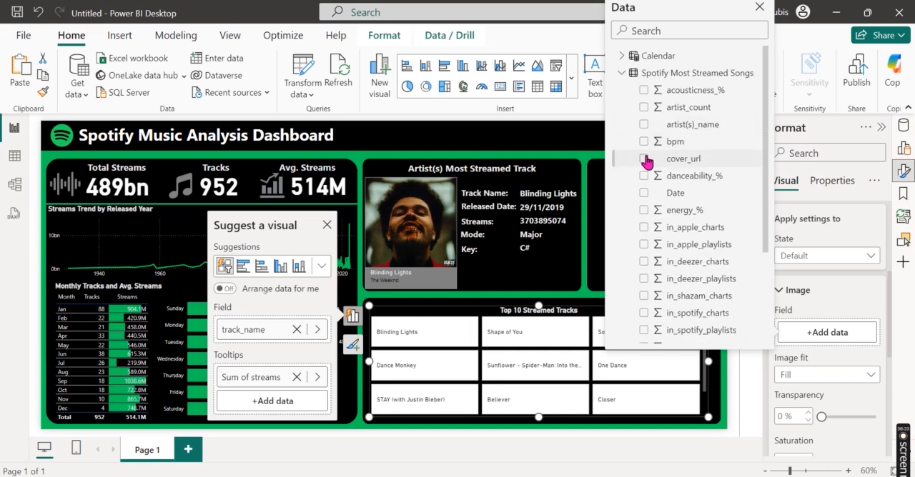
click(643, 158)
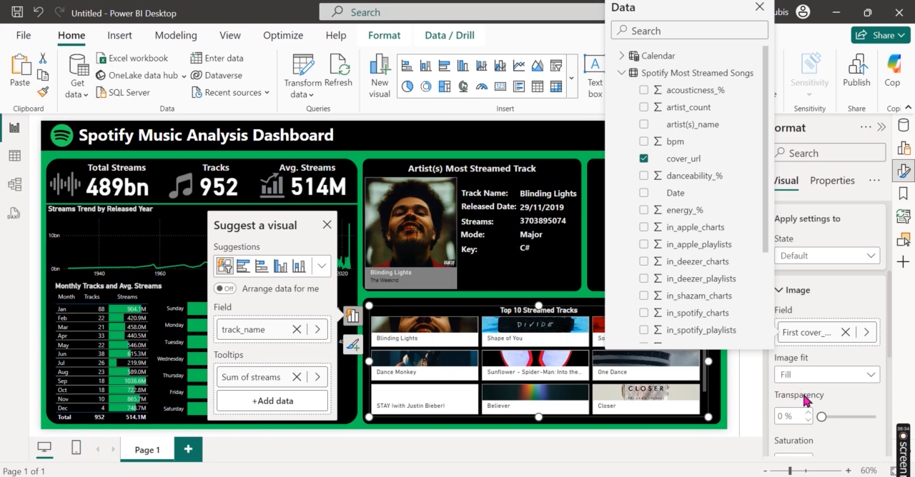
click(844, 404)
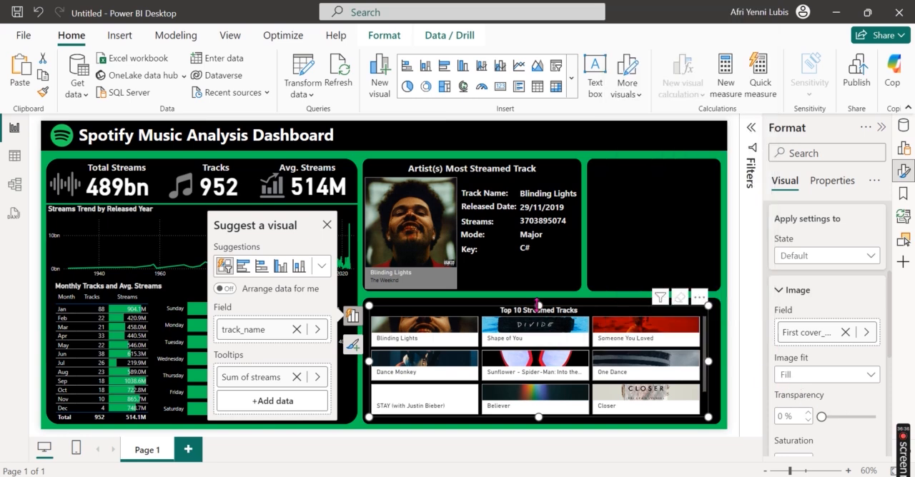
Step: Enlarge the Top 10 Streamed Tracks slicer on all four sides to fill the black panel behind it
drag(537, 306, 537, 298)
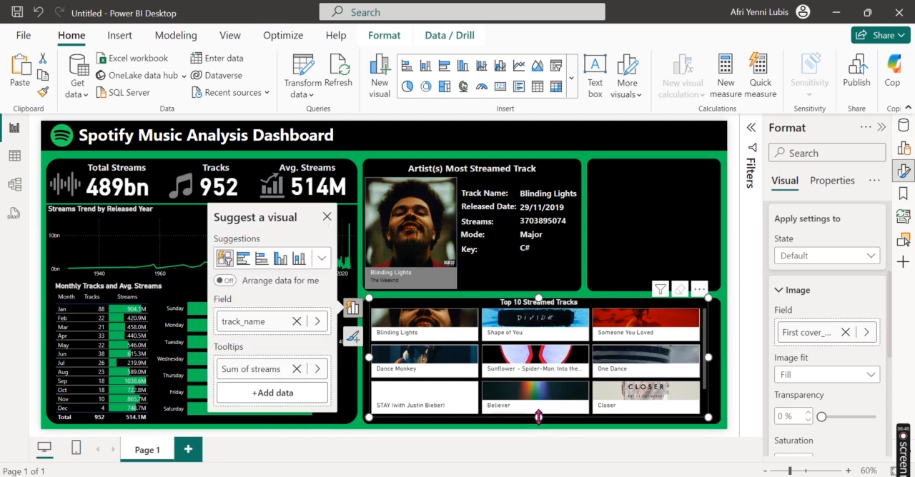
drag(538, 416, 542, 430)
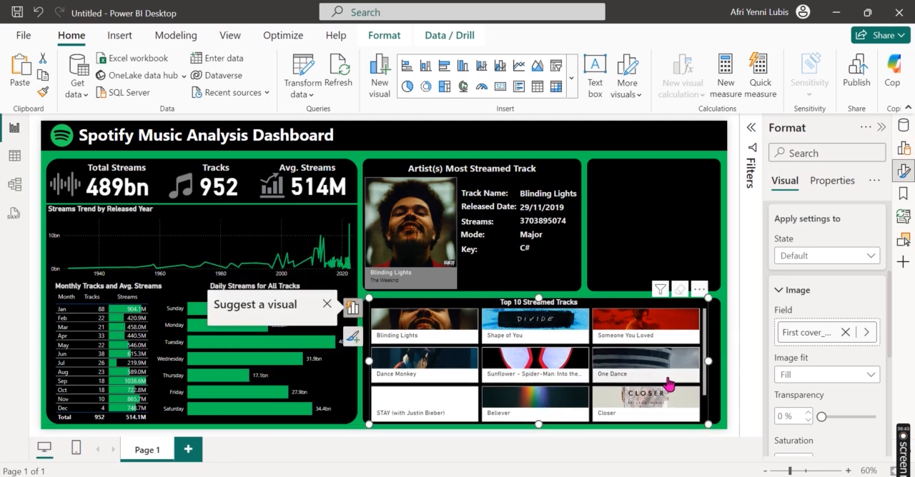
drag(709, 364, 721, 361)
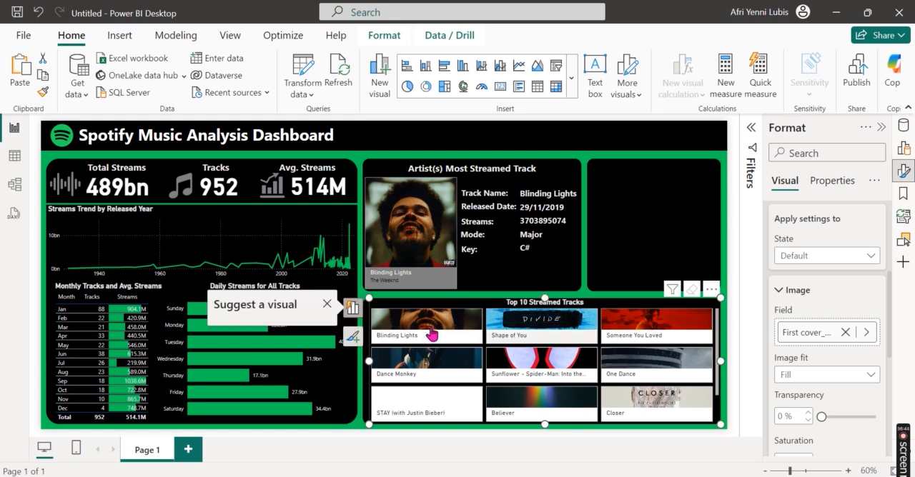
drag(370, 362, 365, 368)
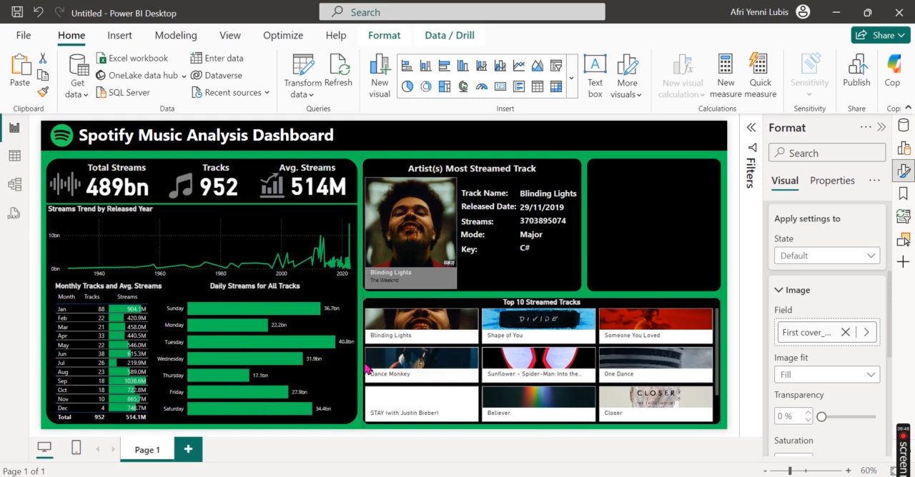
scroll(622, 397, down, 1)
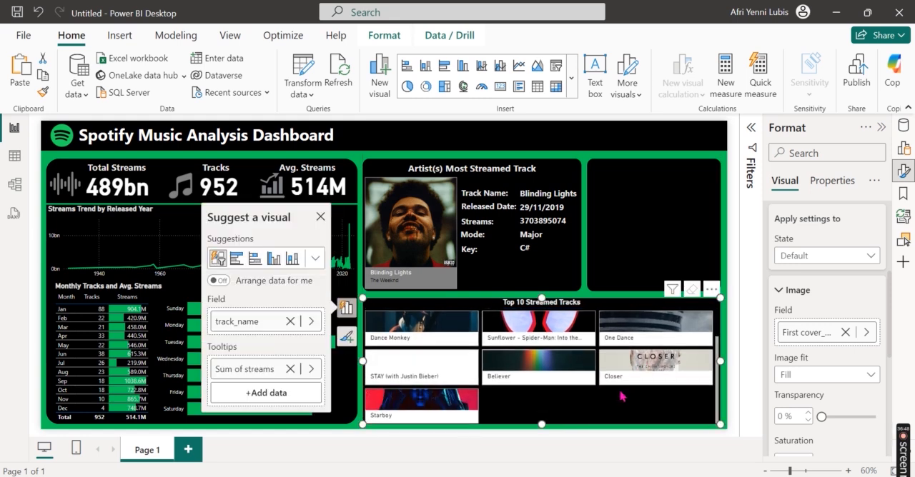
scroll(621, 396, up, 1)
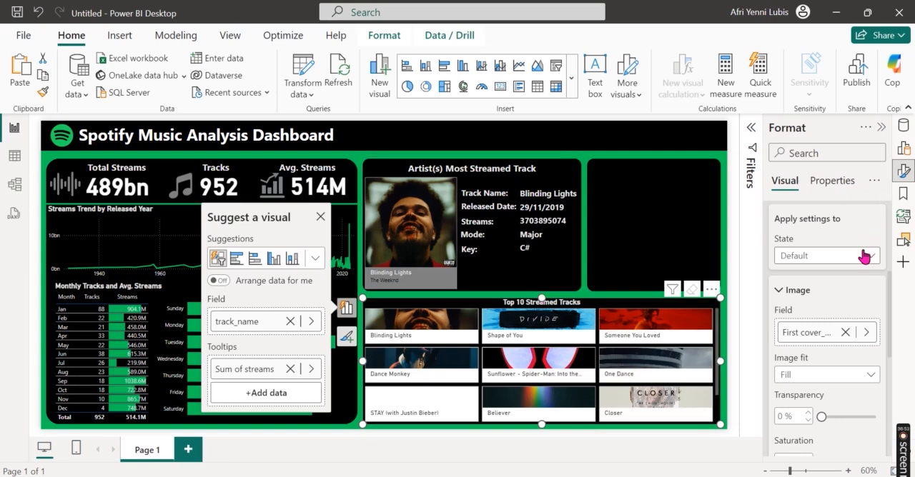
Step: Set the track slicer's grid layout to a maximum of 2 rows and 5 columns
scroll(838, 314, up, 3)
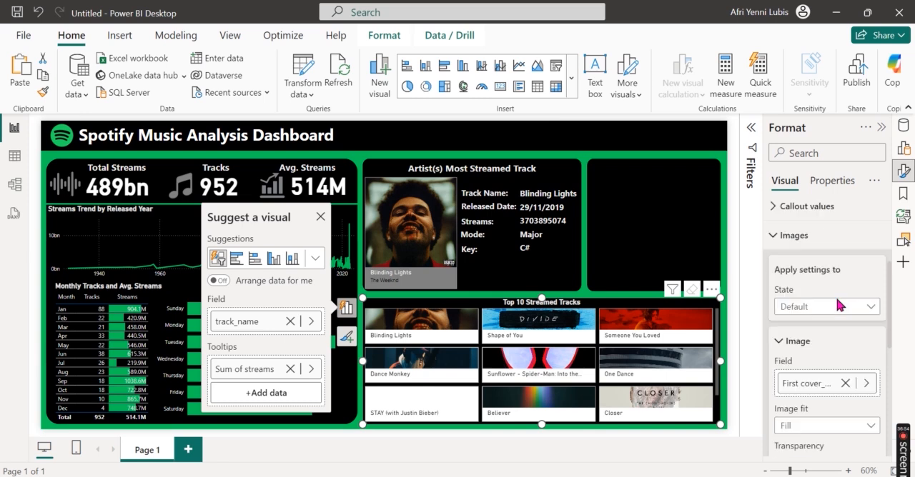
click(800, 311)
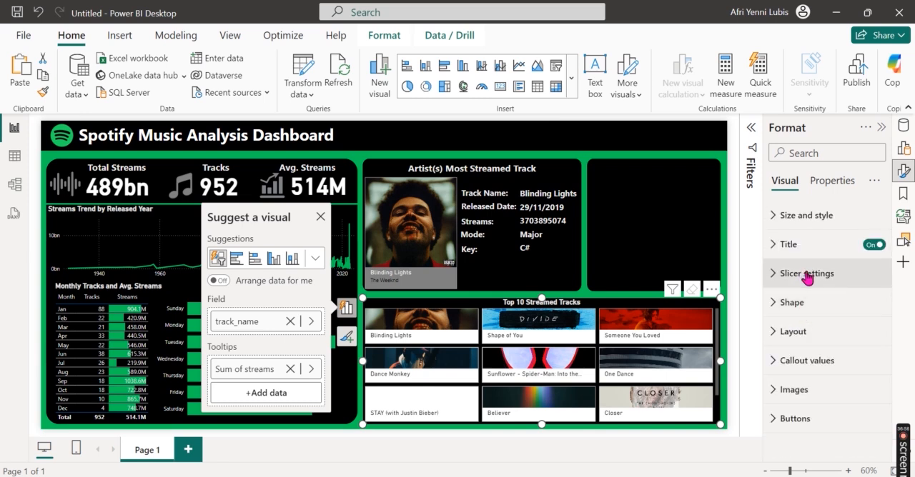
click(823, 333)
click(795, 384)
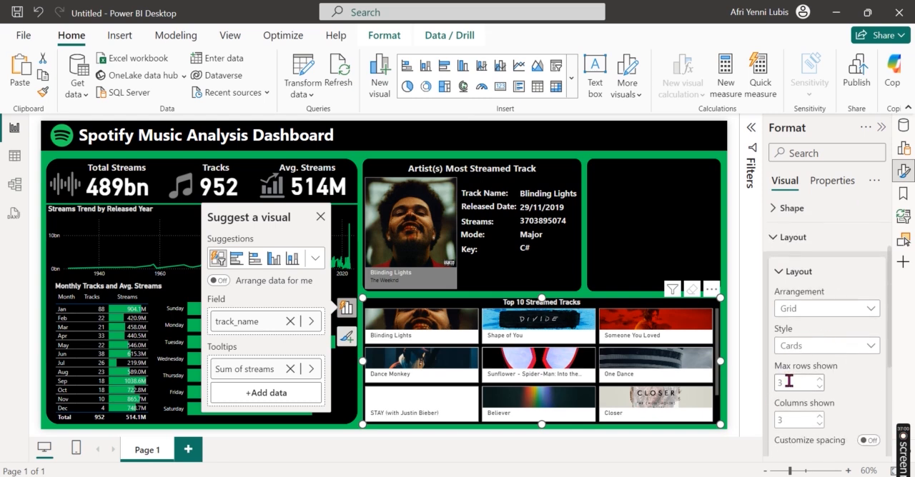
text(2)
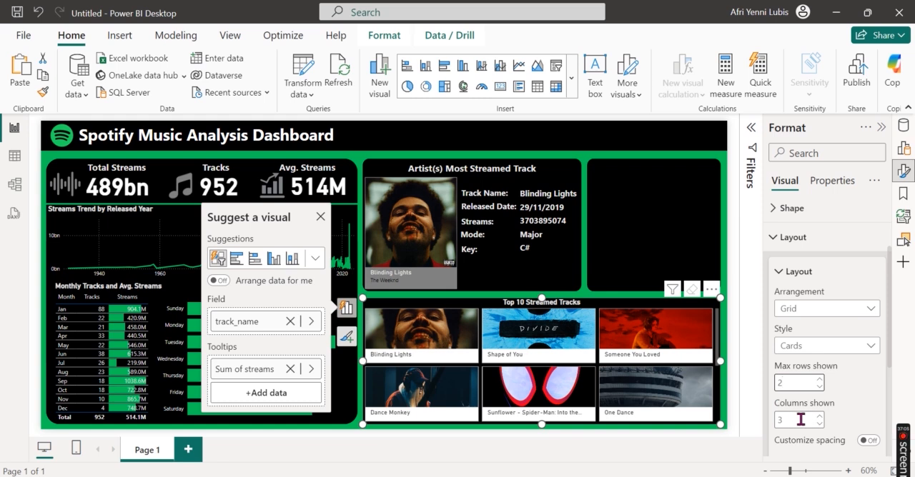
click(801, 420)
key(BackSpace)
text(5)
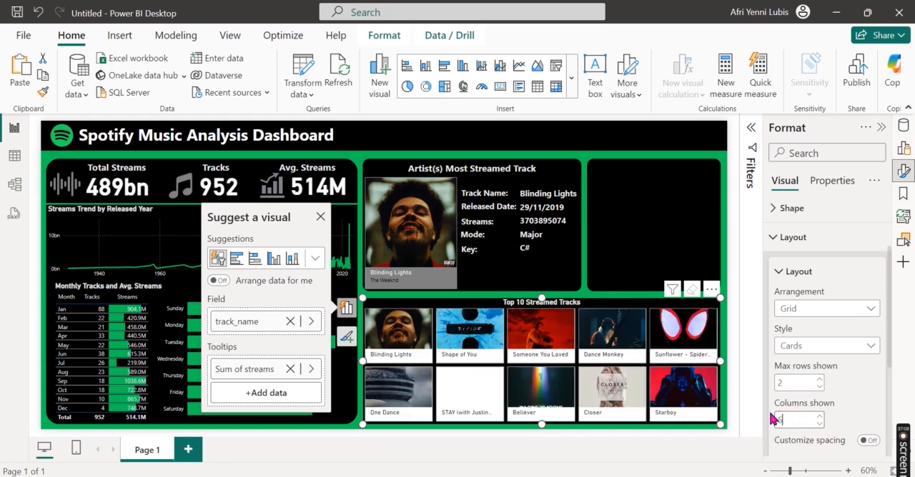
click(748, 408)
click(739, 343)
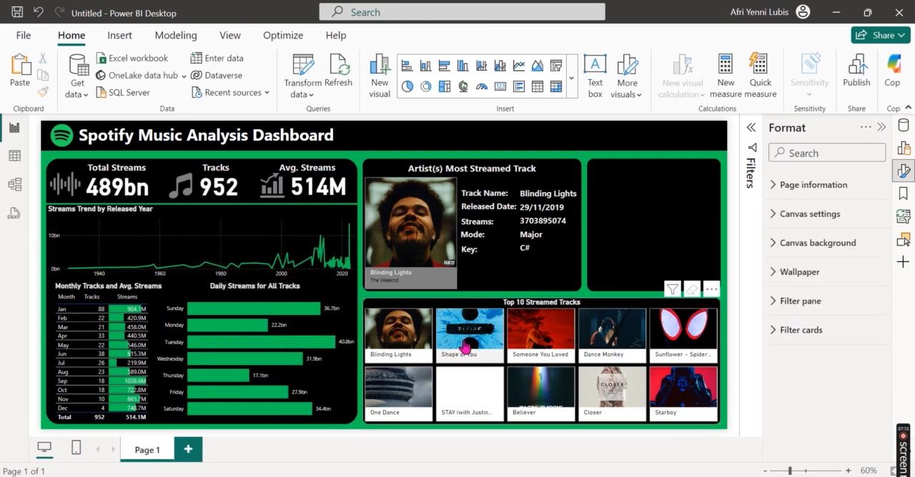
Step: Test the track slicer by filtering the dashboard to Someone You Loved, and clear the selection
click(545, 357)
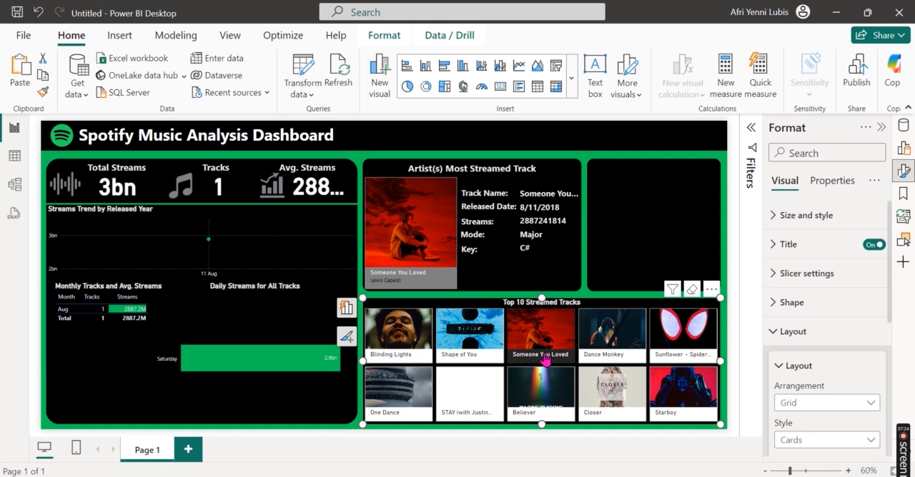
click(544, 357)
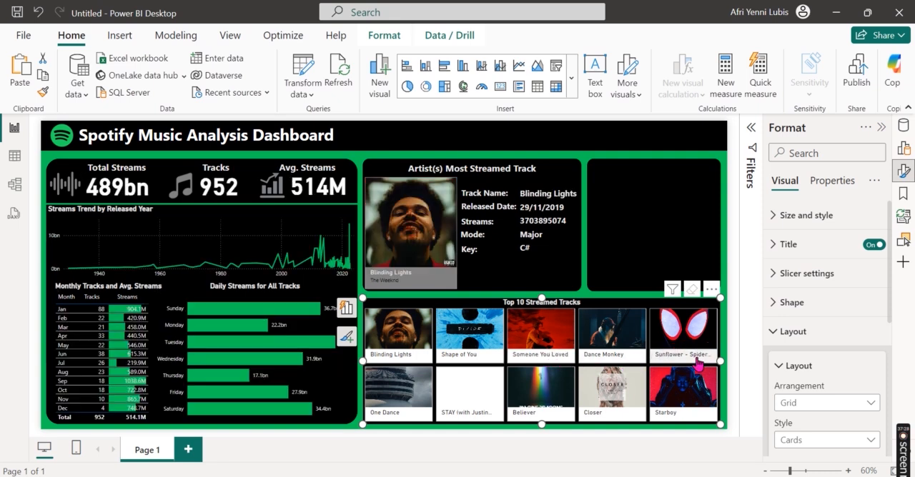
click(738, 398)
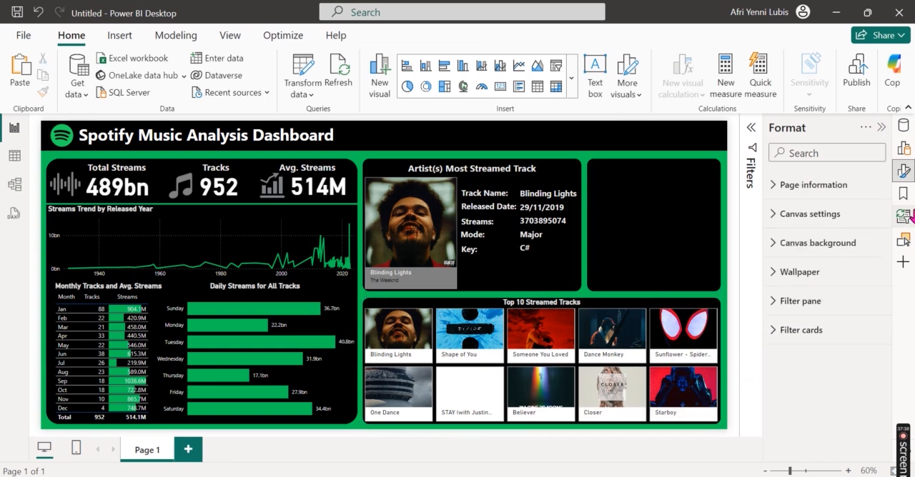
click(906, 178)
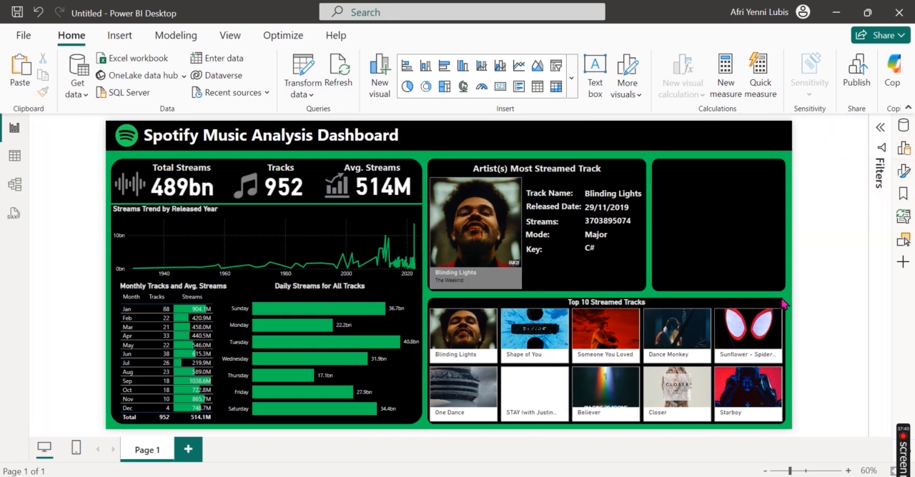
Step: Turn on the callout value label for the Top 10 Streamed Tracks slicer and expand its settings
click(779, 308)
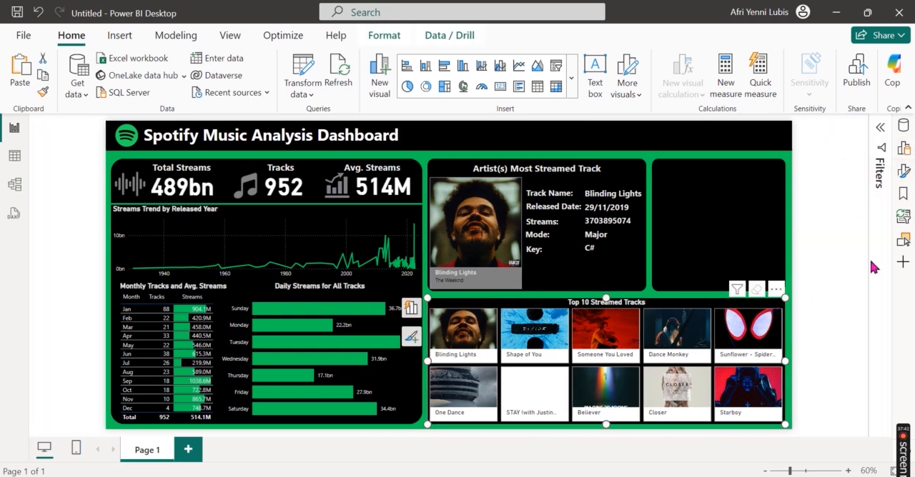
click(904, 174)
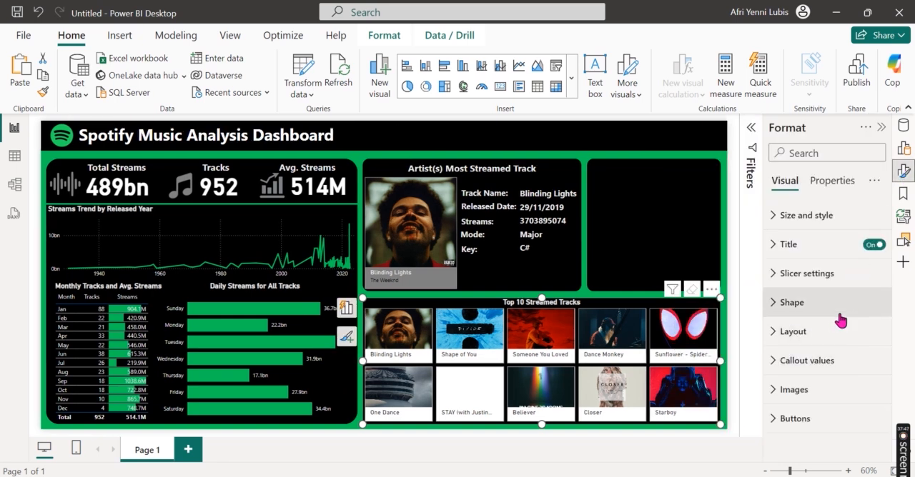
click(834, 362)
scroll(834, 363, down, 10)
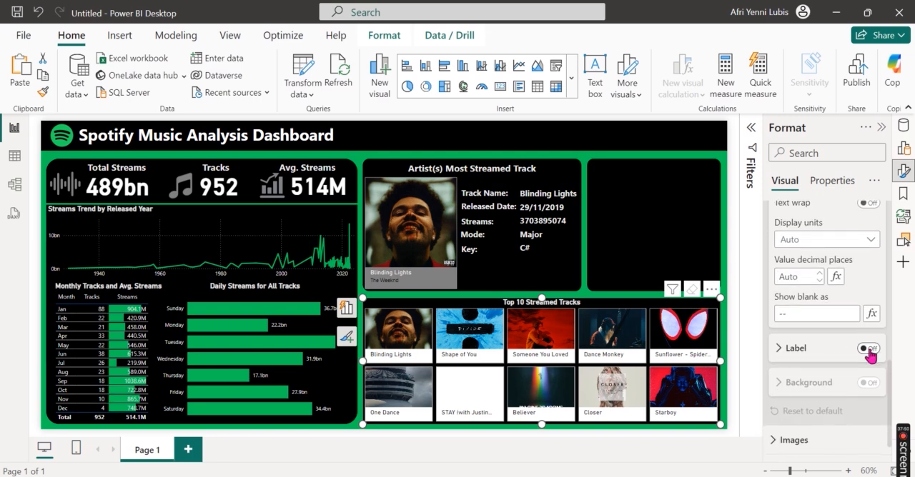
click(867, 349)
scroll(850, 365, down, 1)
click(804, 328)
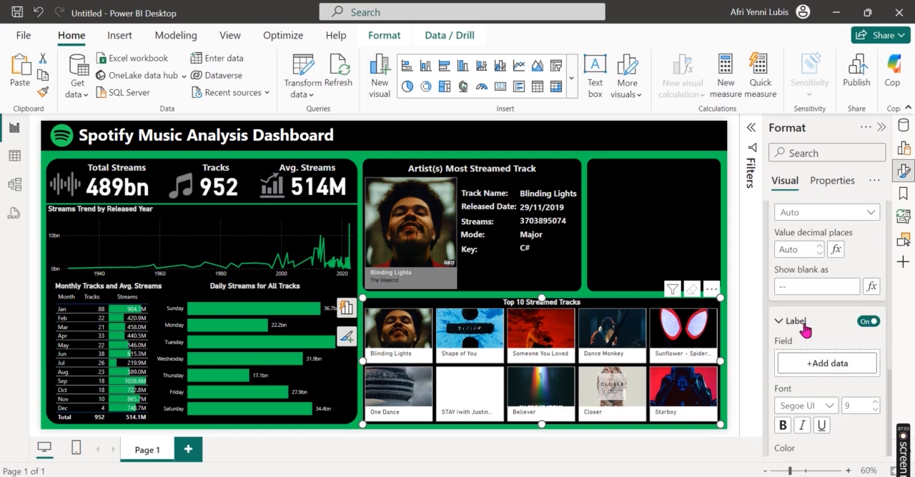
Step: Assign the artist(s)_name field to the track slicer's callout label
scroll(815, 365, down, 1)
click(829, 288)
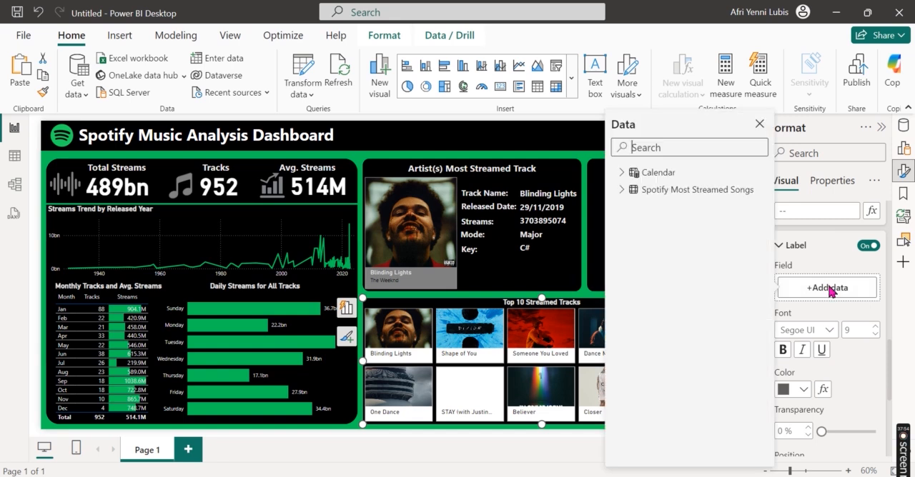
click(684, 148)
text(ar)
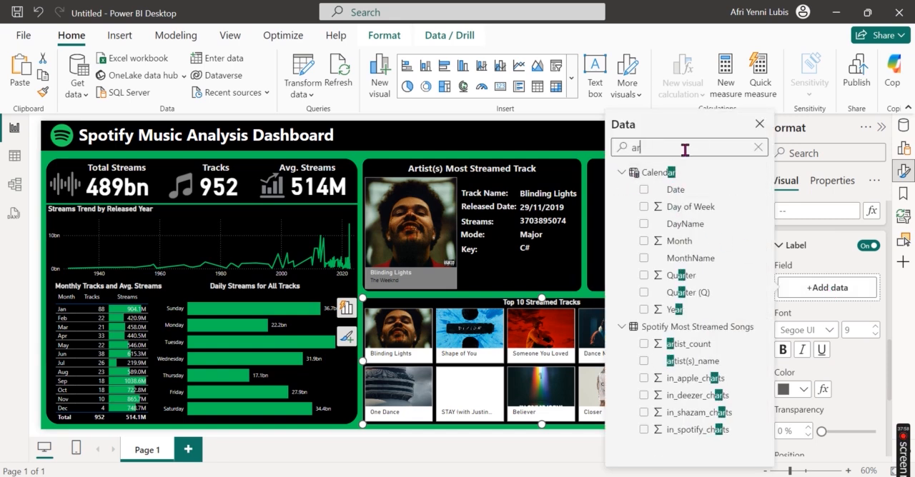
click(643, 361)
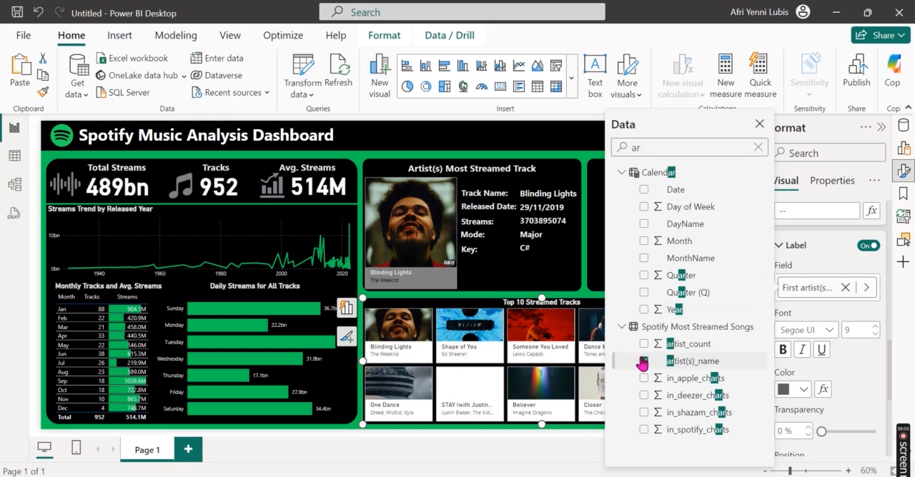
click(874, 366)
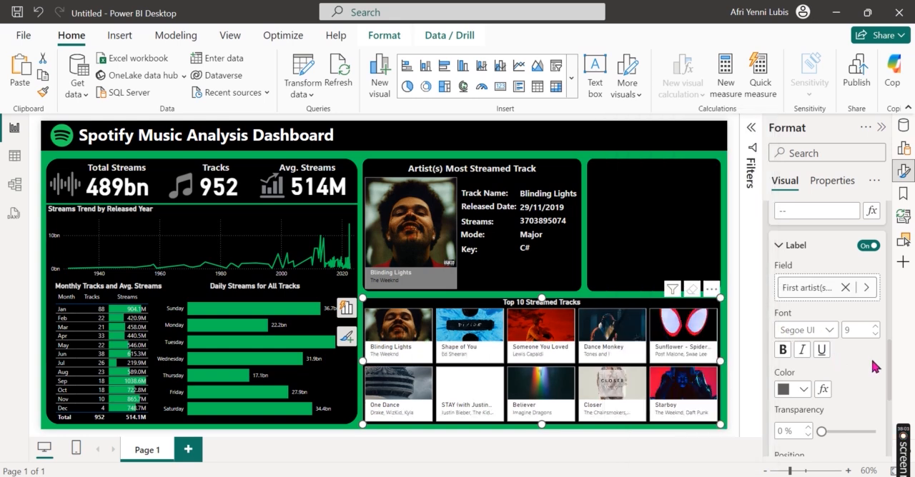
Step: Set the artist label colour in the track slicer to black
scroll(821, 350, down, 2)
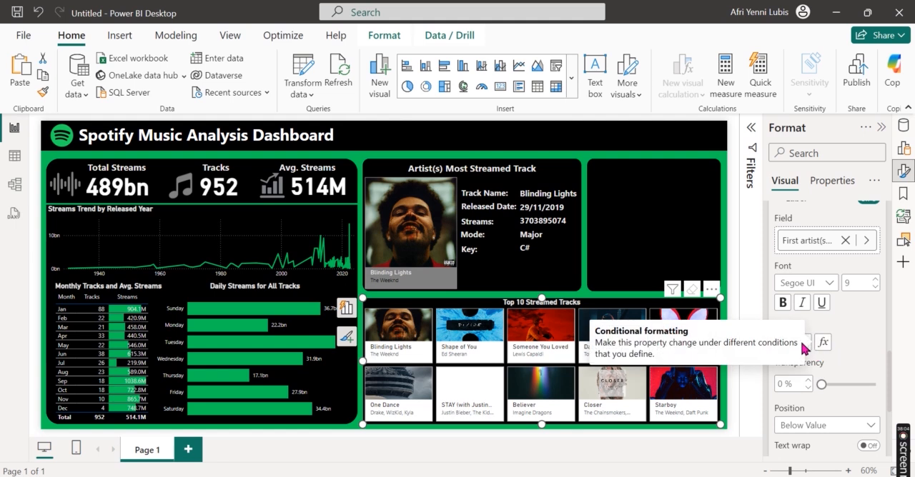
click(808, 343)
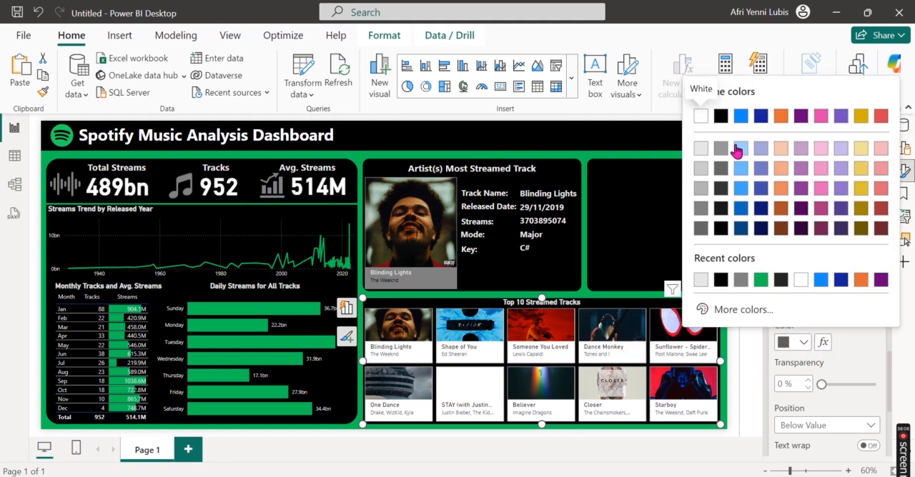
click(721, 116)
scroll(790, 429, down, 5)
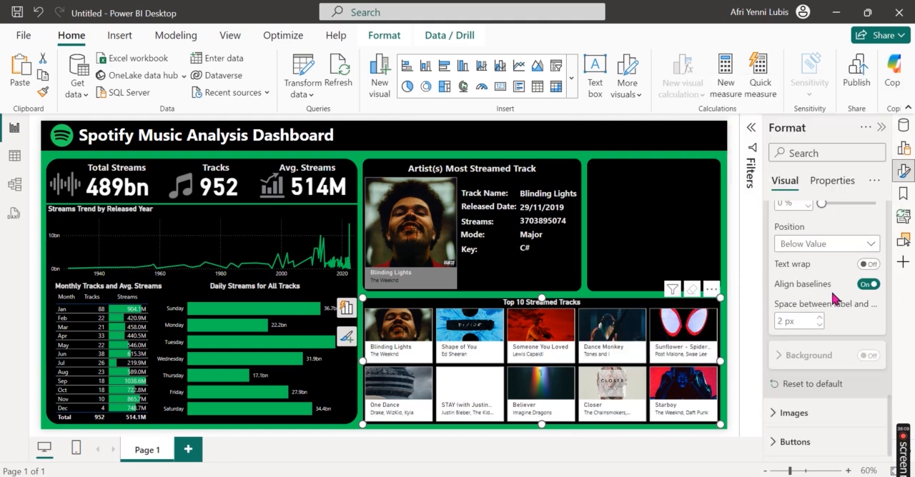
Step: Set the button fill colour of the Top 10 Streamed Tracks slicer to White, 50% darker
click(790, 440)
scroll(793, 443, down, 5)
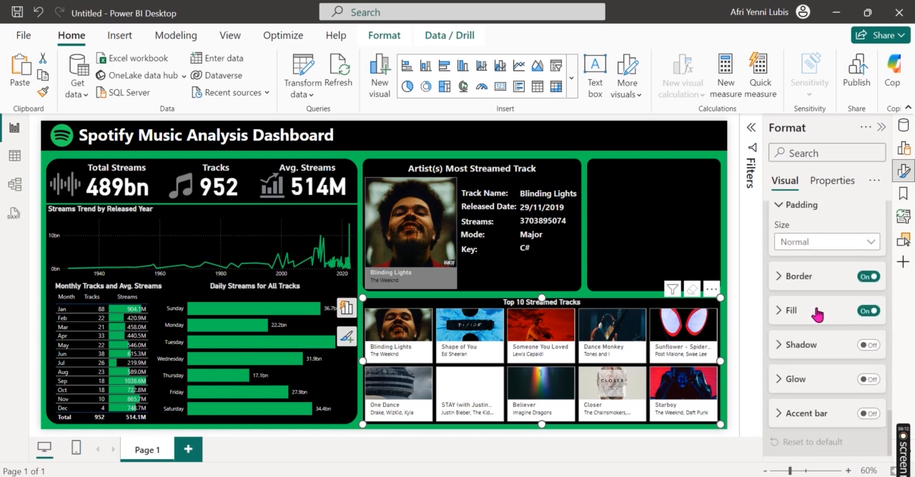
click(819, 315)
scroll(818, 363, down, 2)
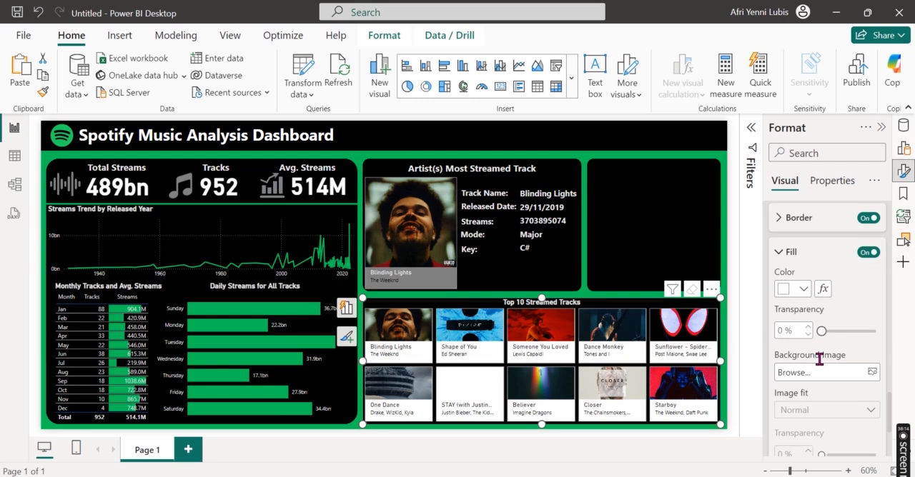
click(803, 290)
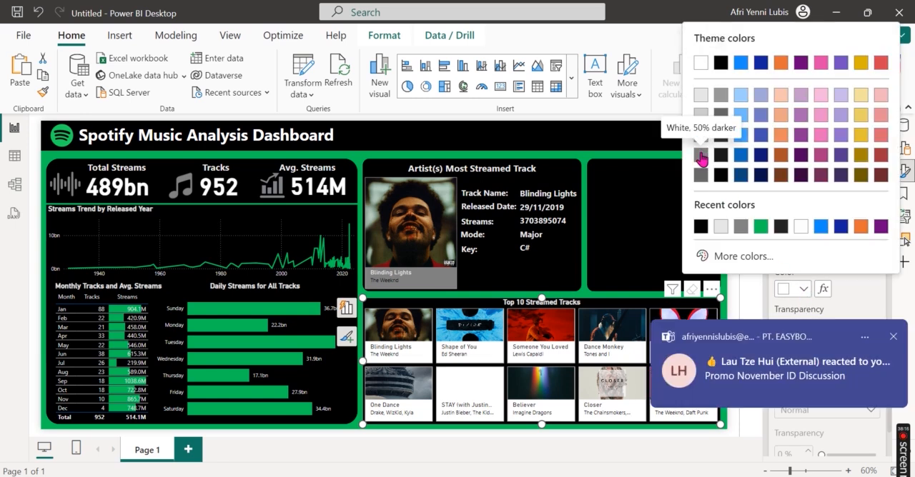
click(701, 155)
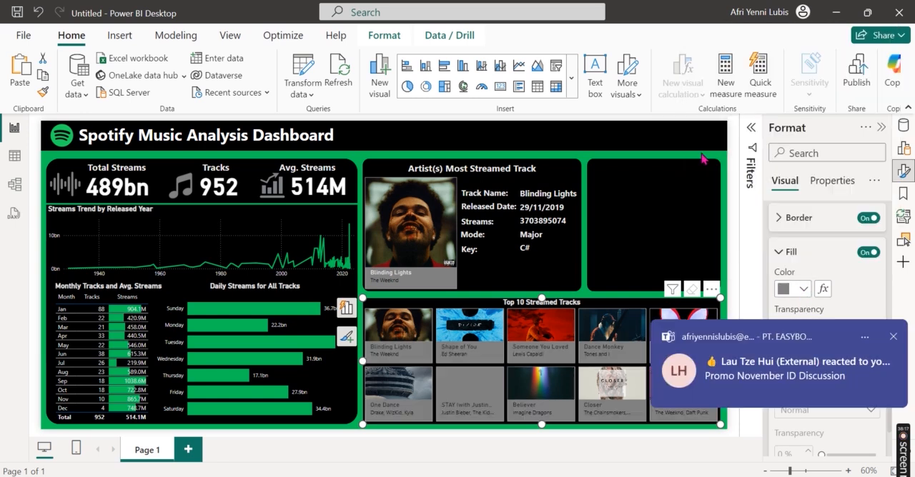
click(892, 337)
scroll(841, 323, up, 2)
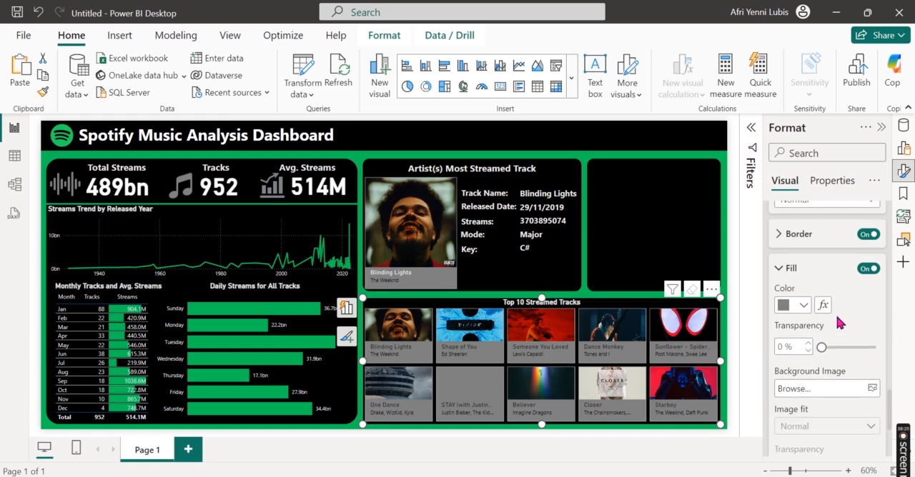
Step: Change the callout value text colour in the Top 10 Streamed Tracks slicer to light grey and deselect the slicer
click(790, 327)
scroll(825, 266, up, 5)
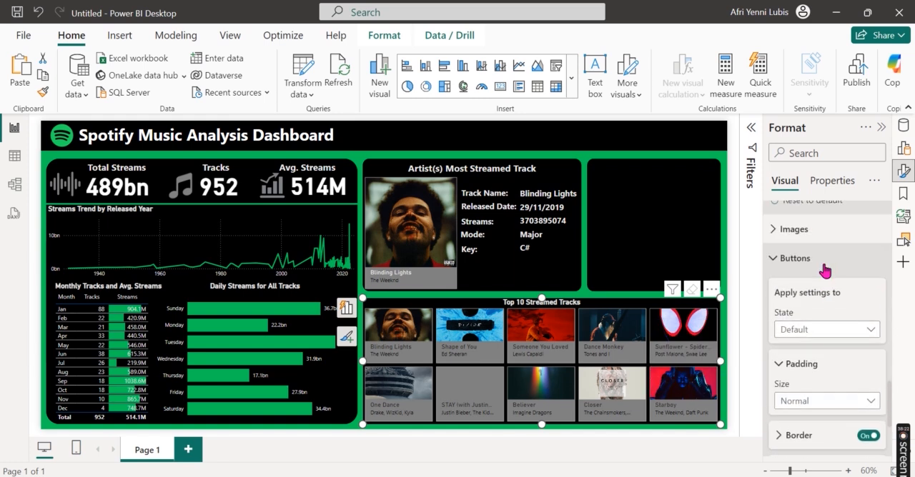
scroll(826, 270, up, 4)
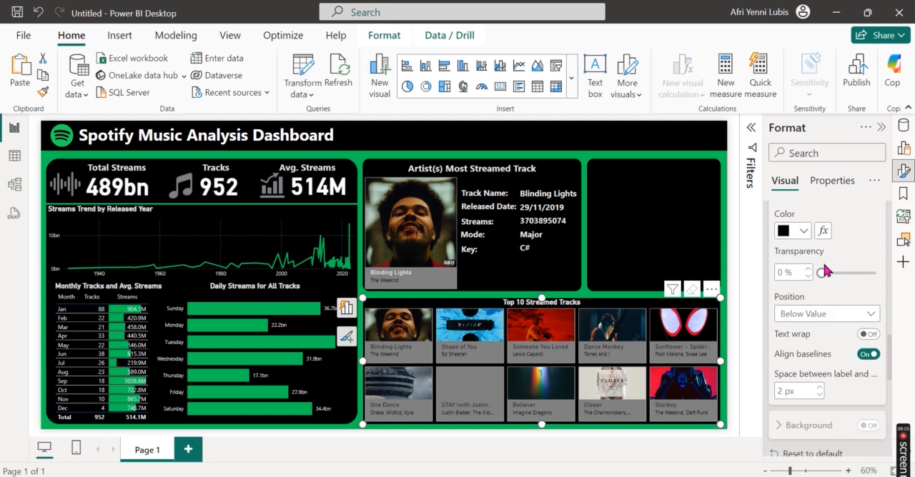
scroll(825, 269, up, 9)
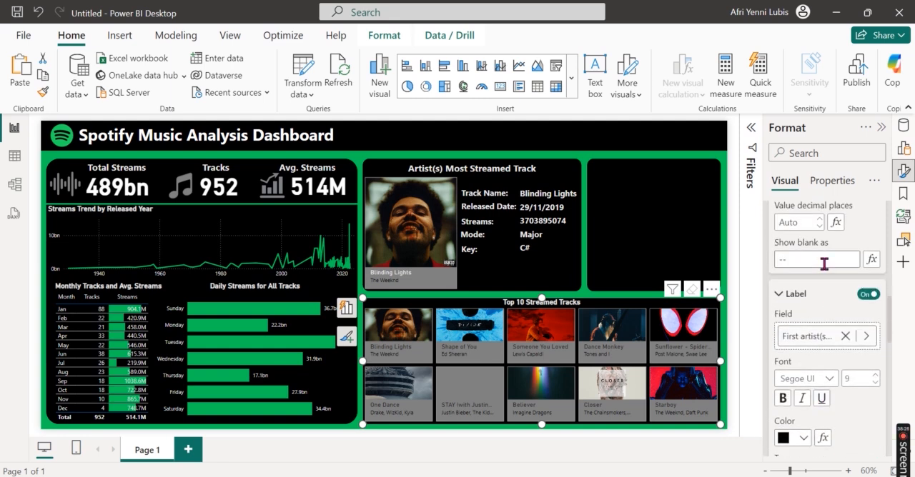
scroll(823, 263, up, 3)
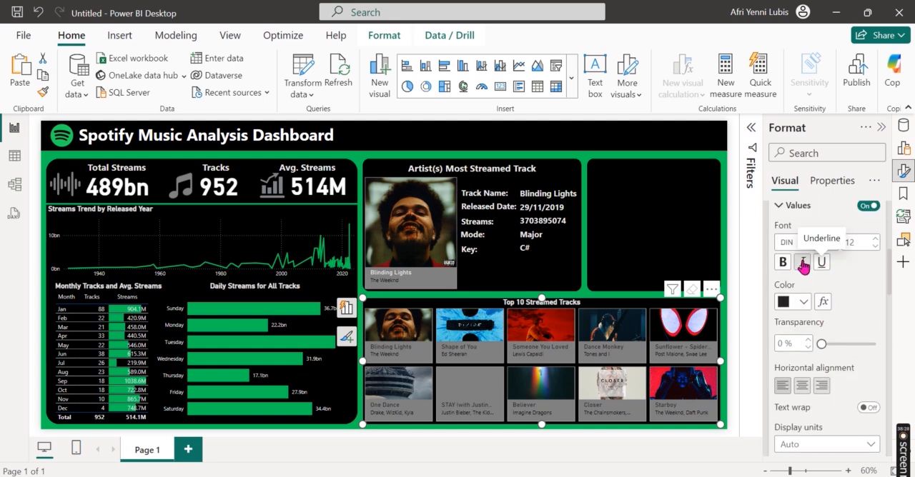
click(803, 302)
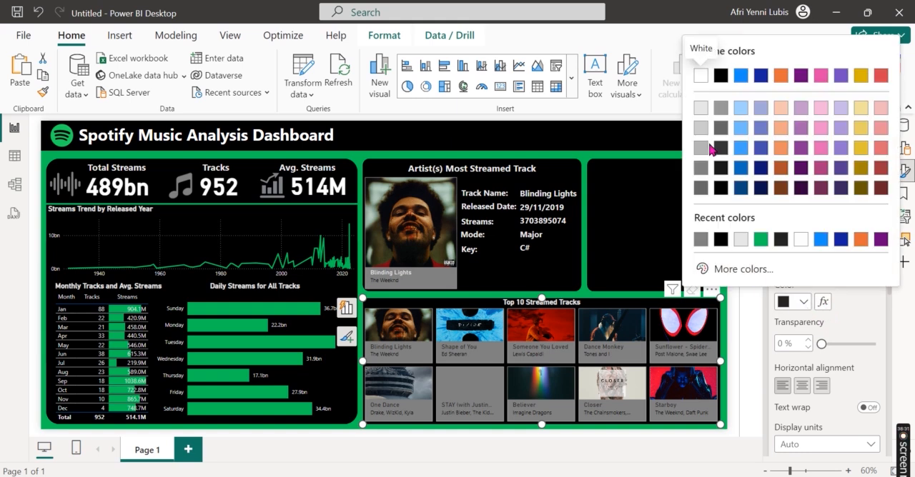
click(704, 111)
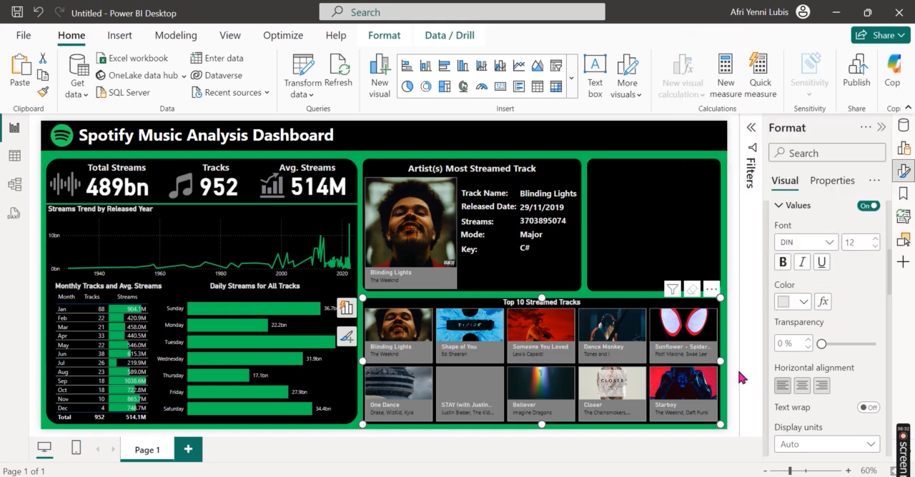
click(736, 377)
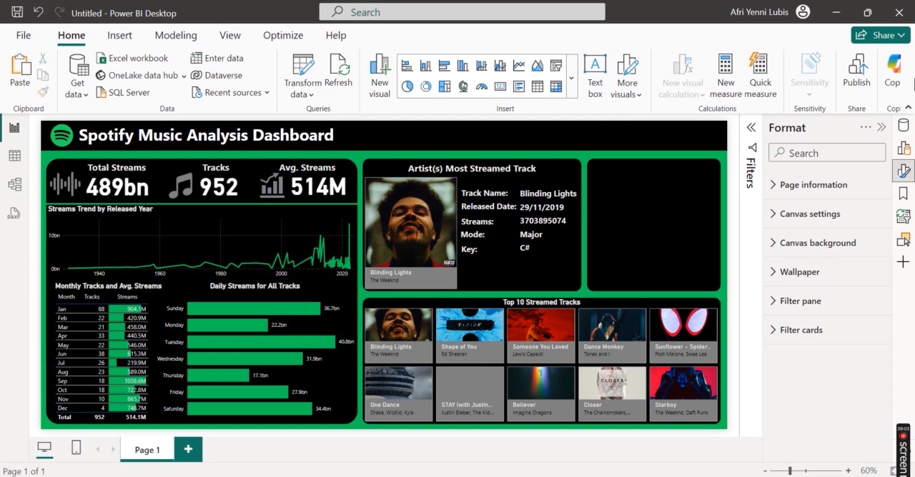
Step: Insert a donut chart and fit it into the empty panel beside the Artist(s) Most Streamed Track panel
click(881, 127)
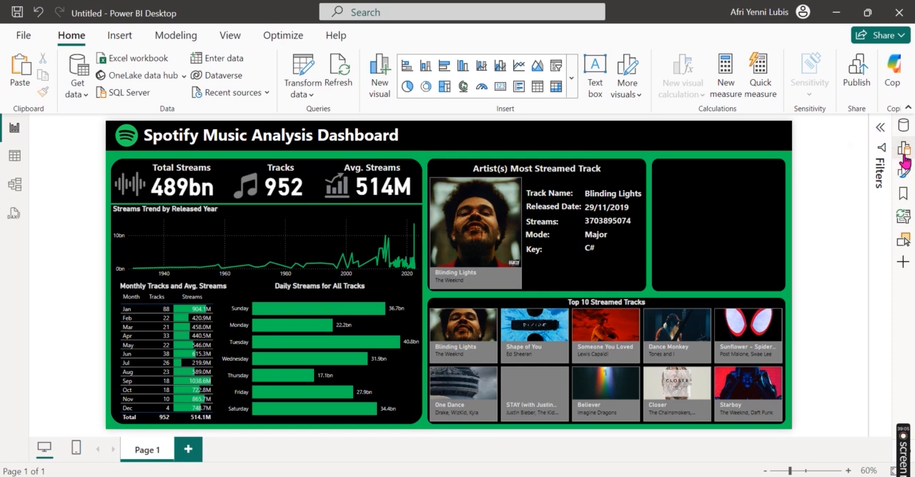
click(902, 148)
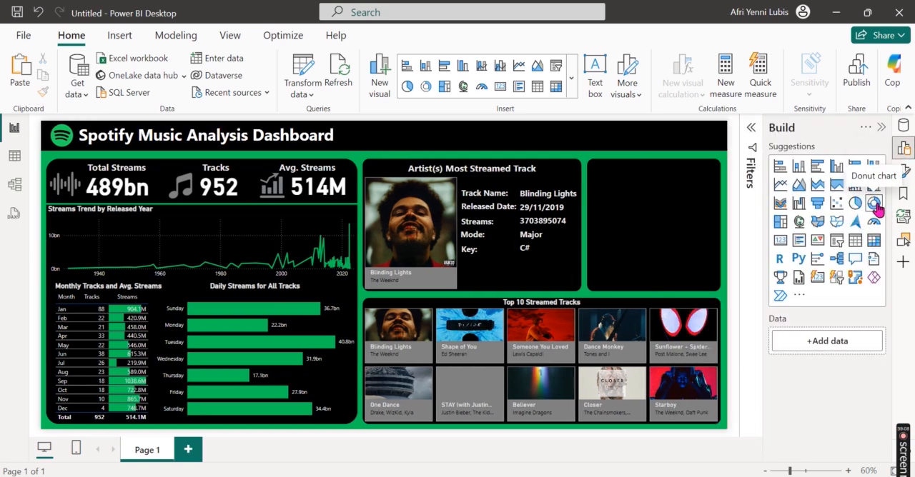
click(874, 207)
drag(178, 179, 694, 161)
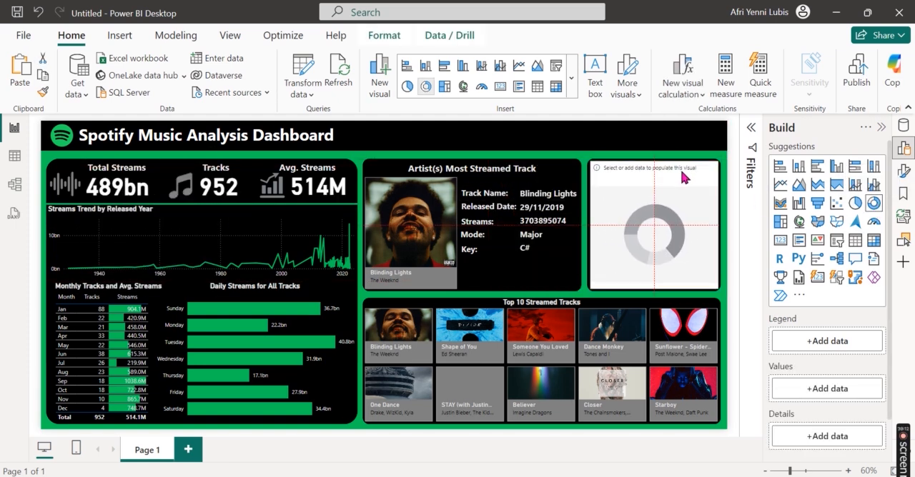
click(904, 150)
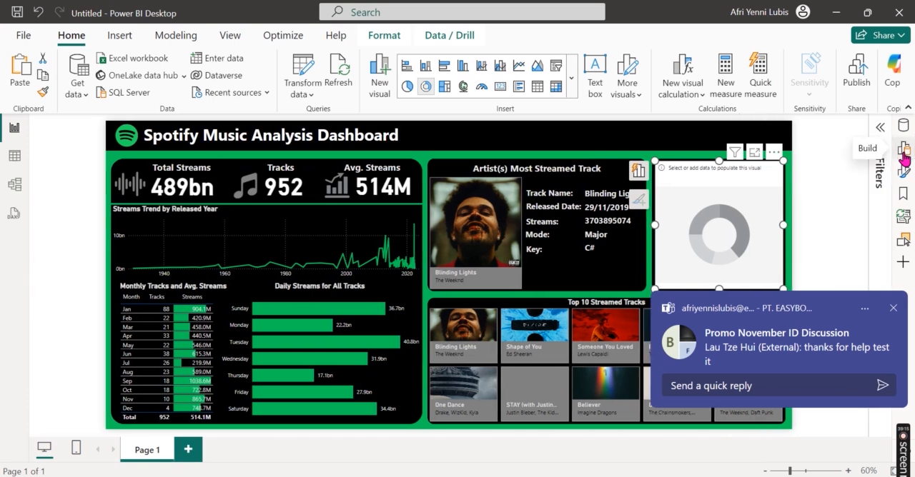
click(892, 310)
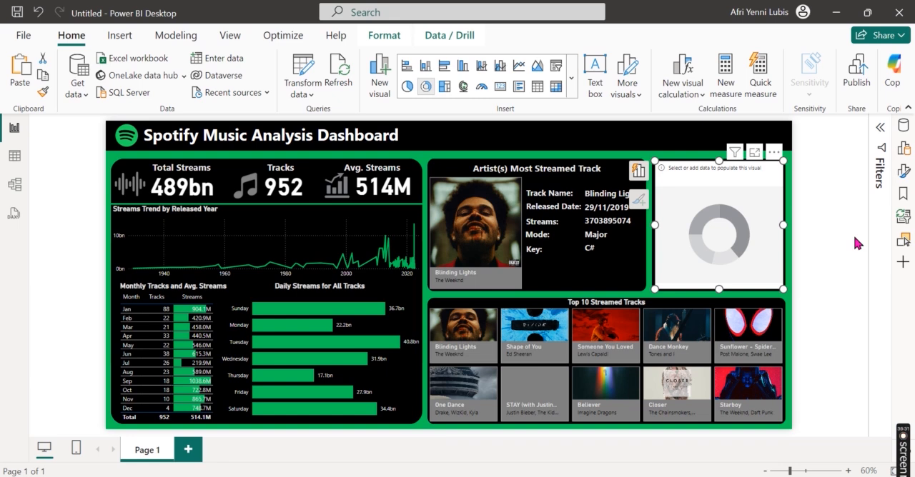
Step: Assign artist(s)_name to the donut chart's legend and streams to its values
click(638, 170)
click(566, 279)
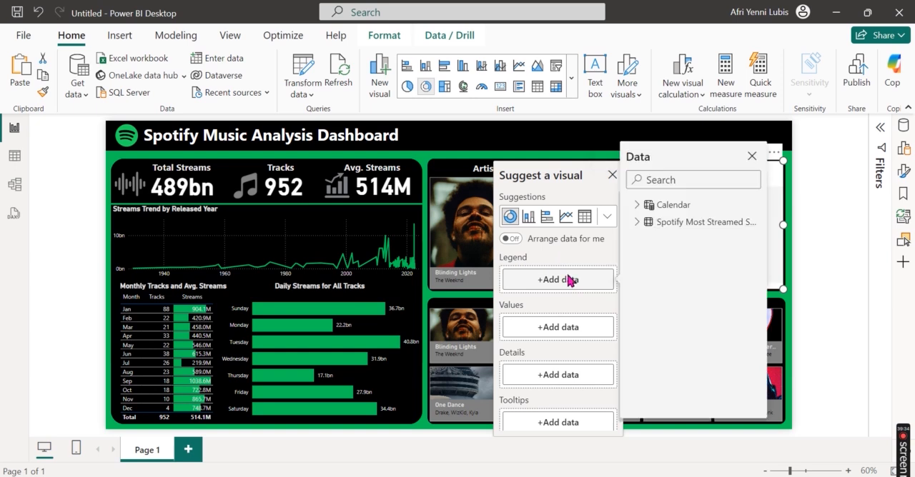
text(artis)
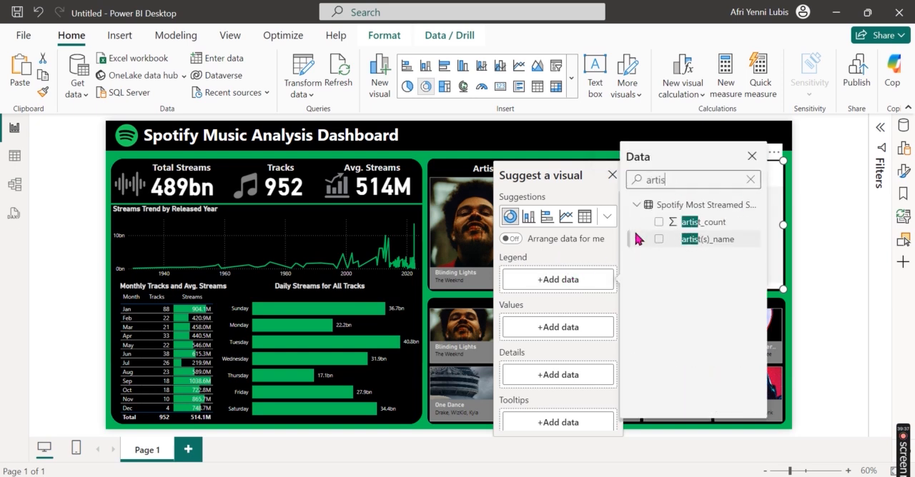
click(659, 240)
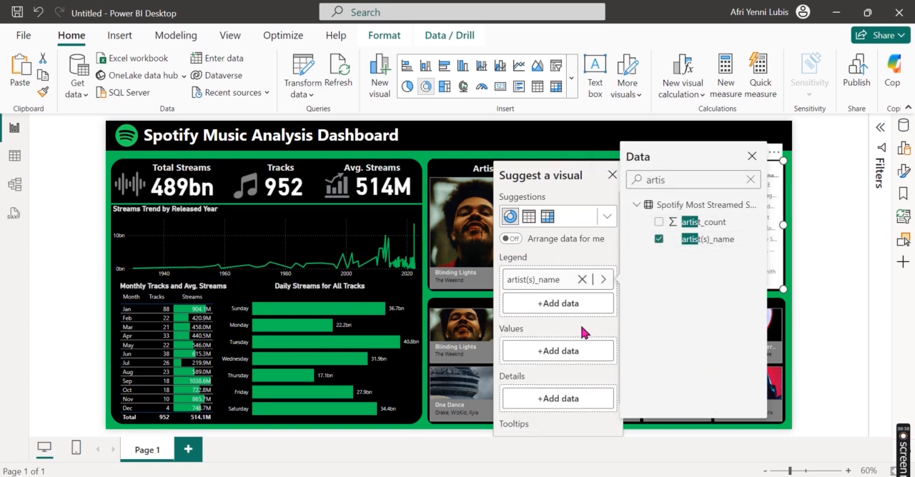
click(558, 354)
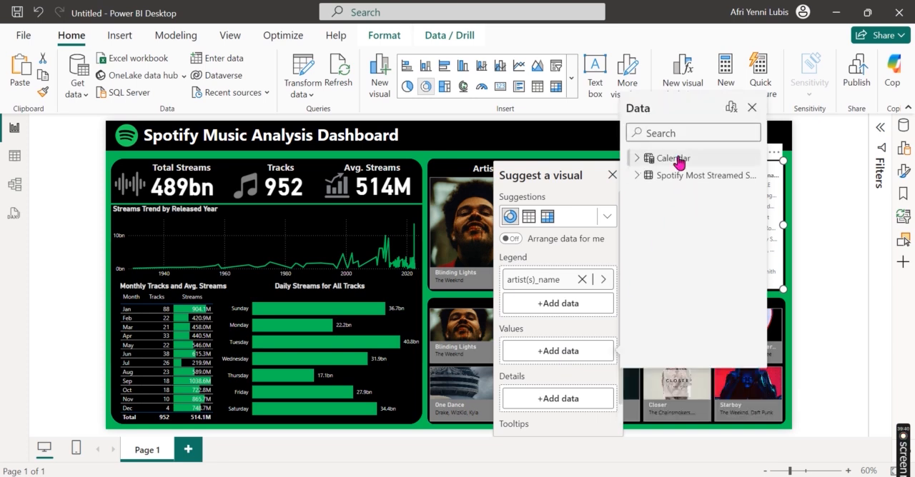
text(streams)
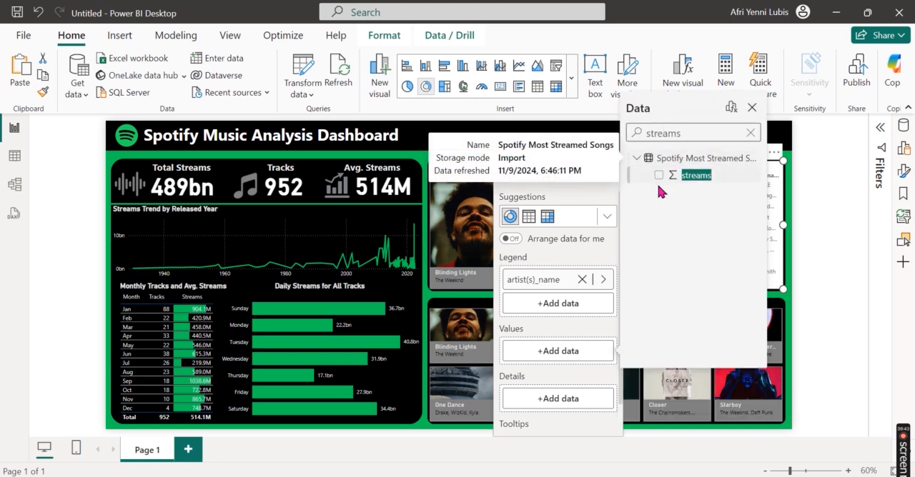
click(659, 175)
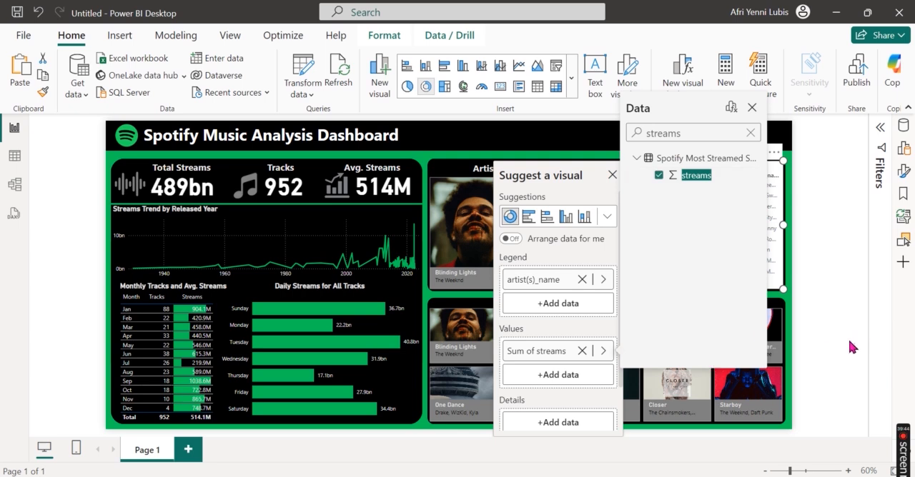
click(823, 331)
click(612, 176)
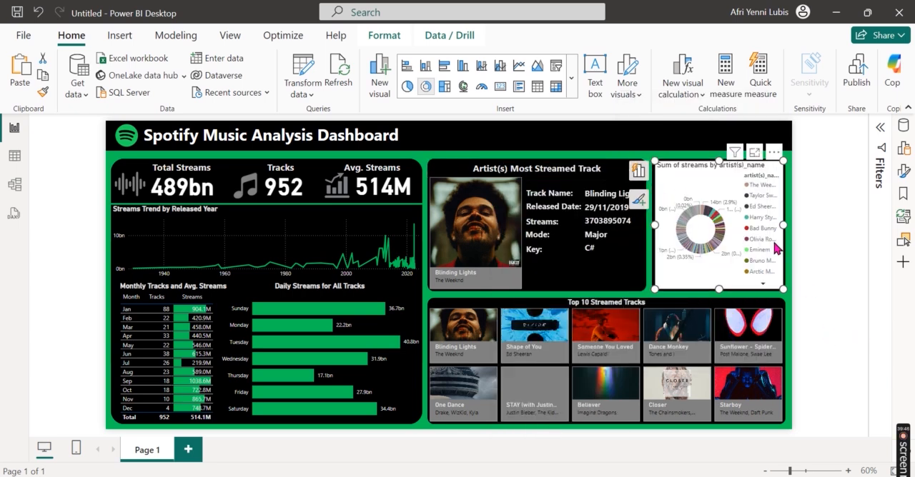
Step: Set the donut chart's artist(s)_name filter type to Top N, showing the top 3 items
click(880, 127)
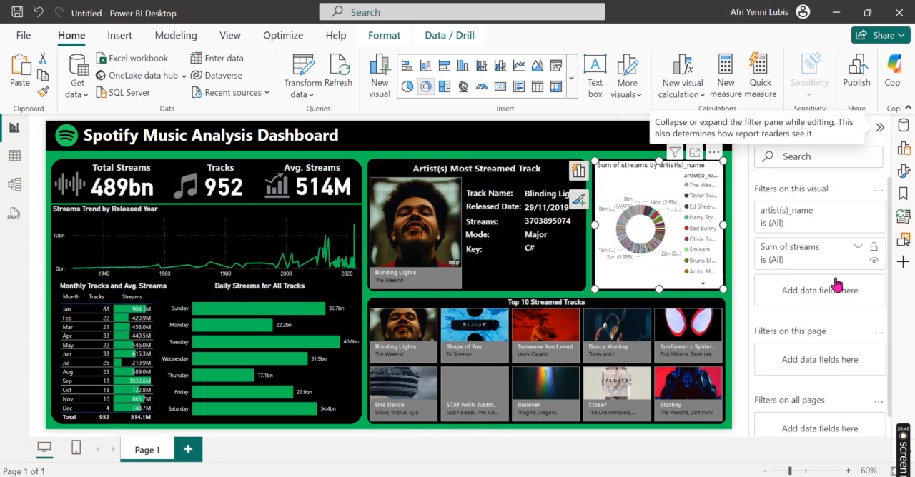
click(858, 213)
click(836, 260)
click(817, 316)
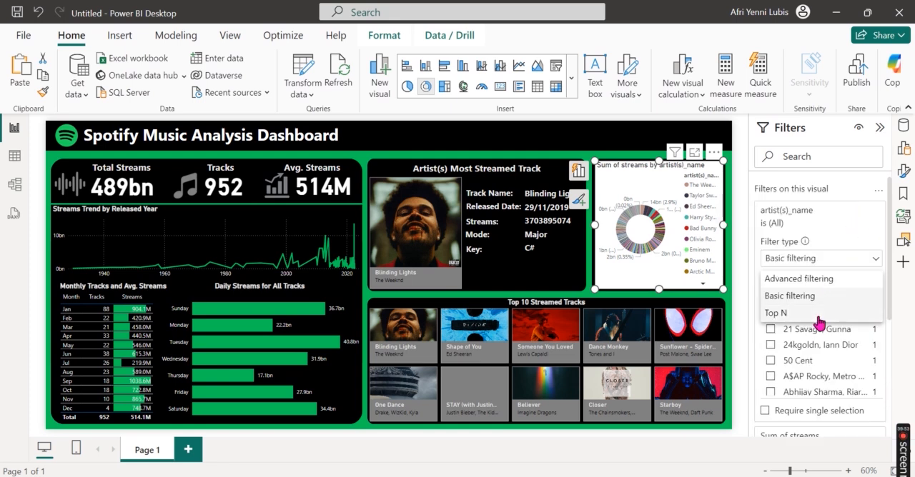
click(834, 296)
text(3)
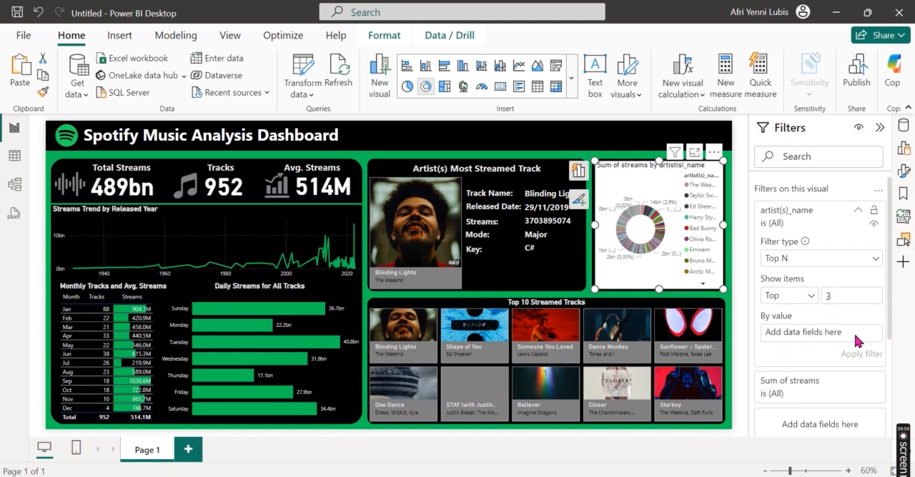
Step: Use streams as the ranking value of the donut chart's Top N artist filter and apply the filter
click(903, 126)
scroll(850, 285, down, 1)
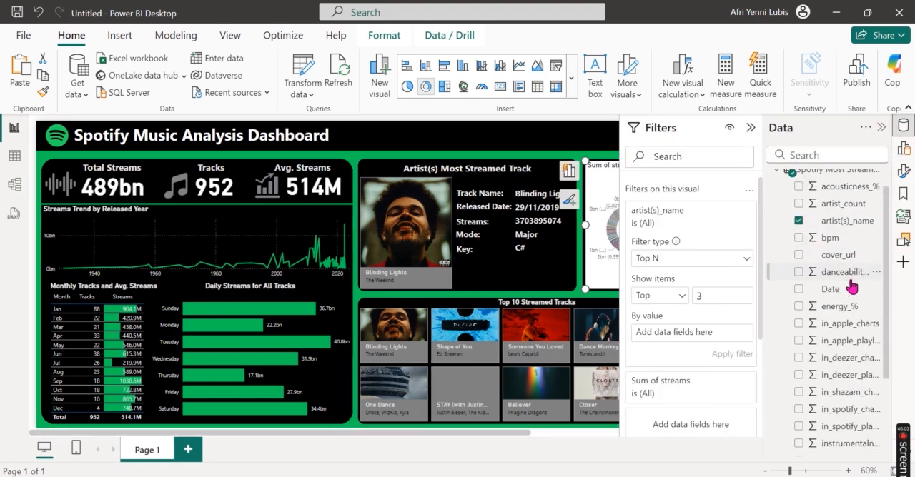
scroll(848, 349, down, 1)
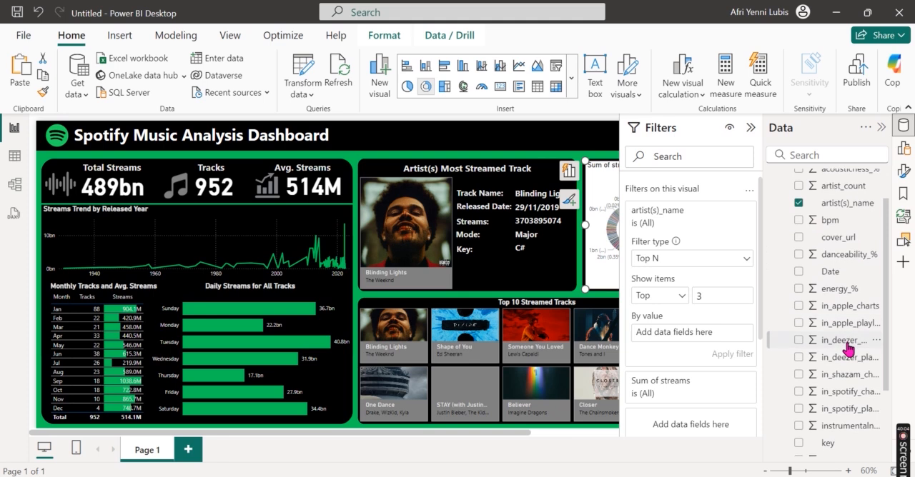
scroll(849, 348, down, 2)
scroll(848, 348, up, 1)
scroll(849, 350, down, 3)
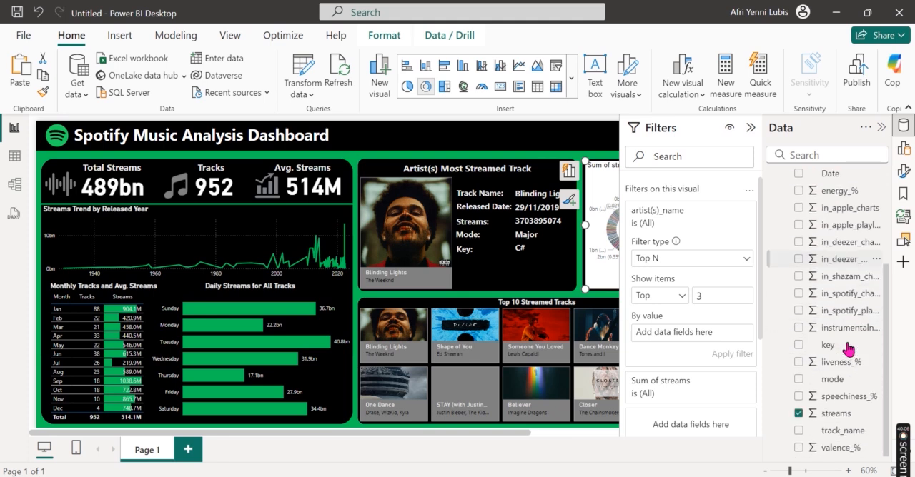
drag(833, 415, 698, 333)
click(730, 353)
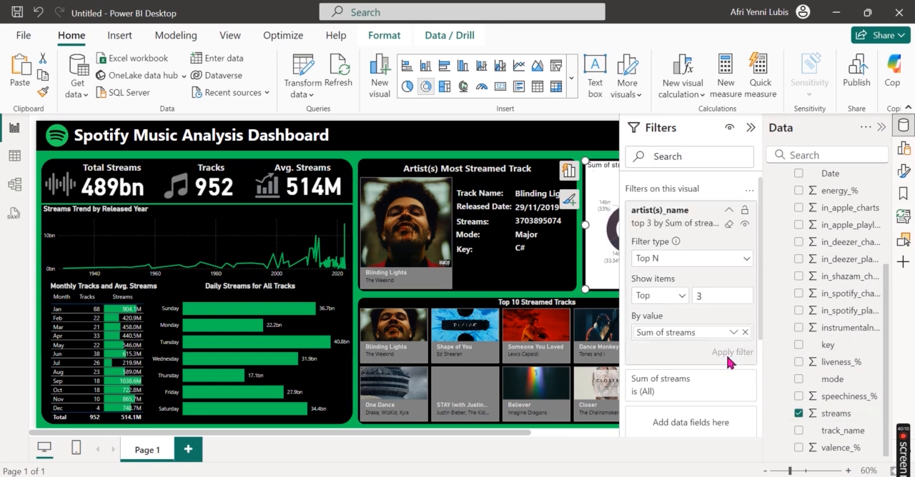
click(750, 129)
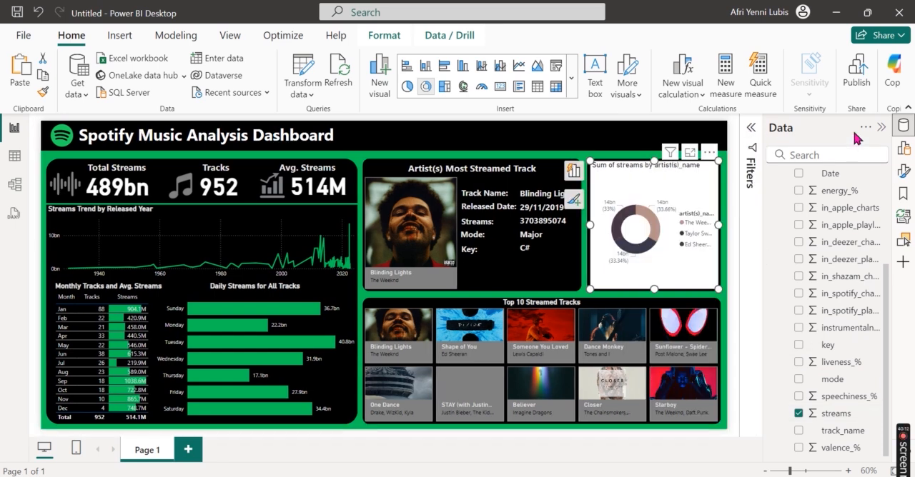
click(881, 128)
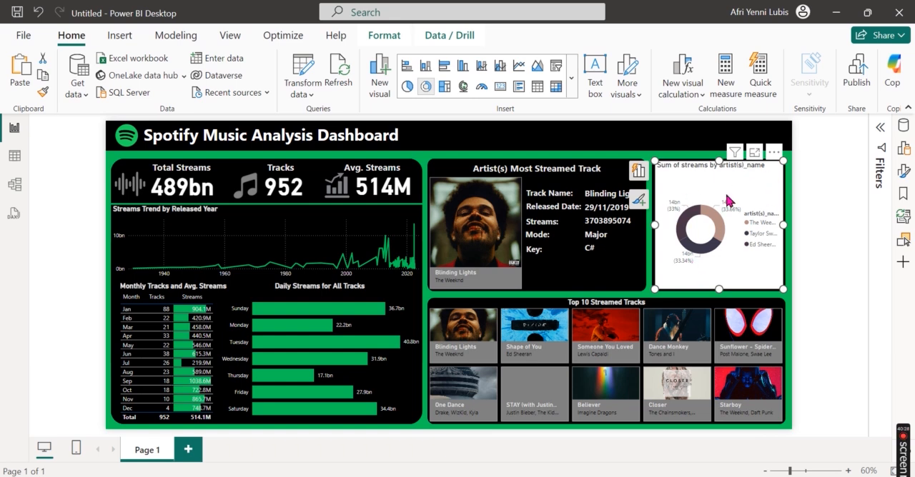
click(880, 128)
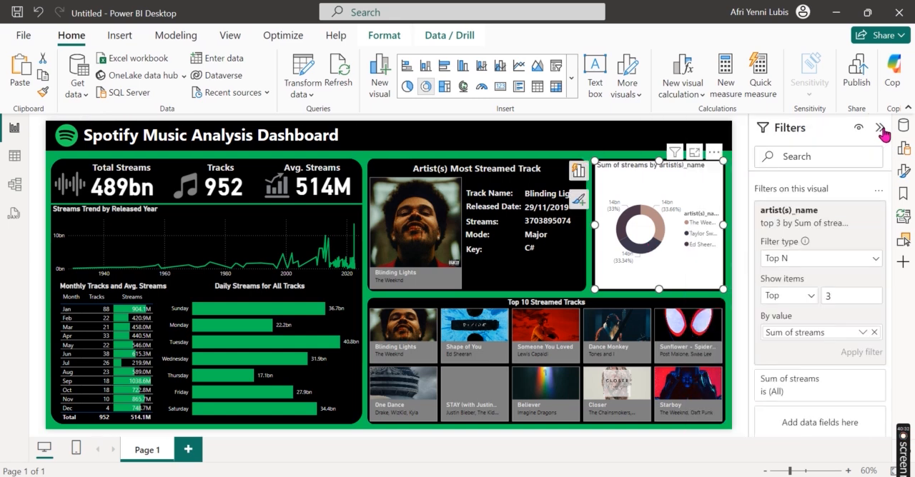
click(881, 129)
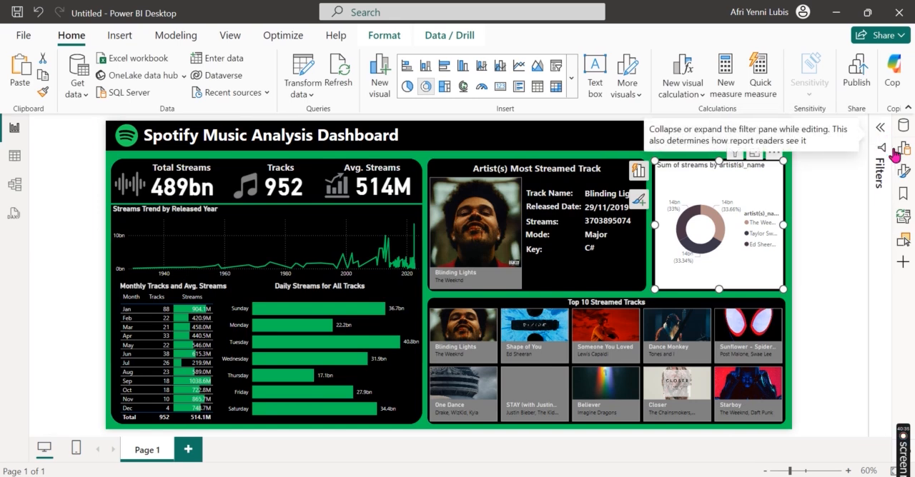
Step: Set the donut chart's detail label contents to All detail labels and turn off its legend
click(905, 176)
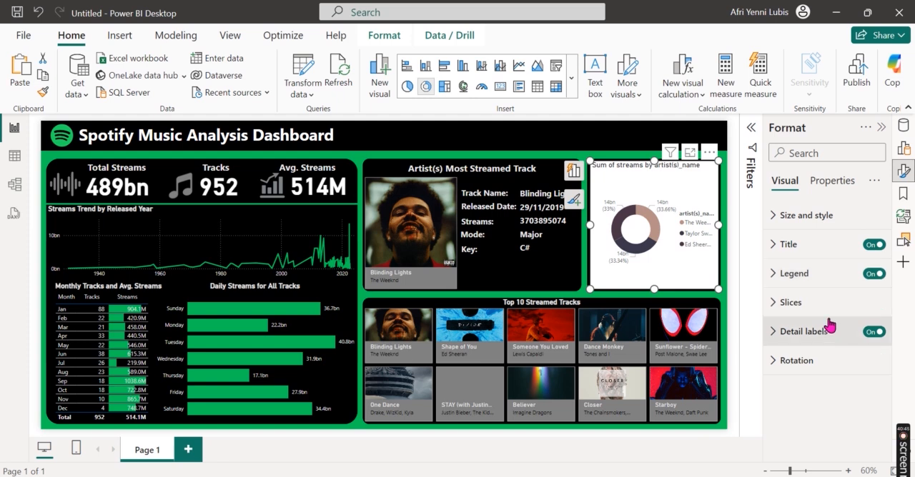
click(810, 331)
click(809, 331)
click(810, 331)
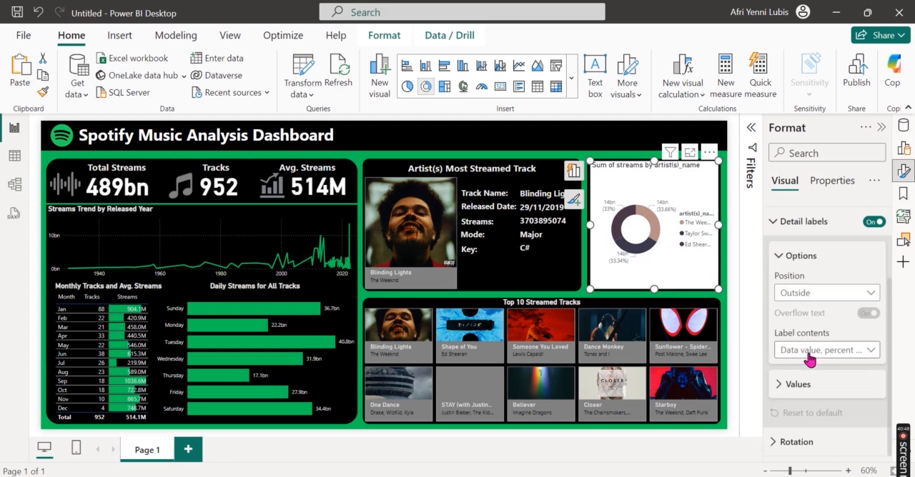
click(810, 352)
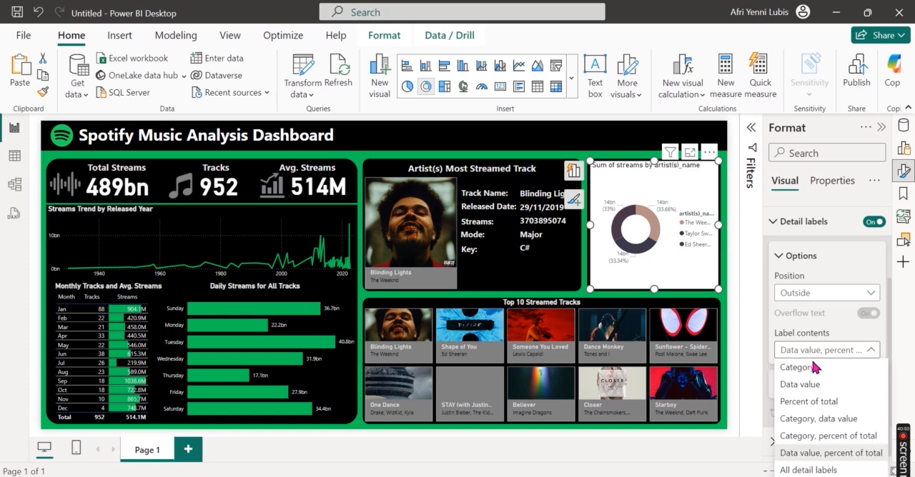
click(807, 467)
scroll(854, 270, up, 3)
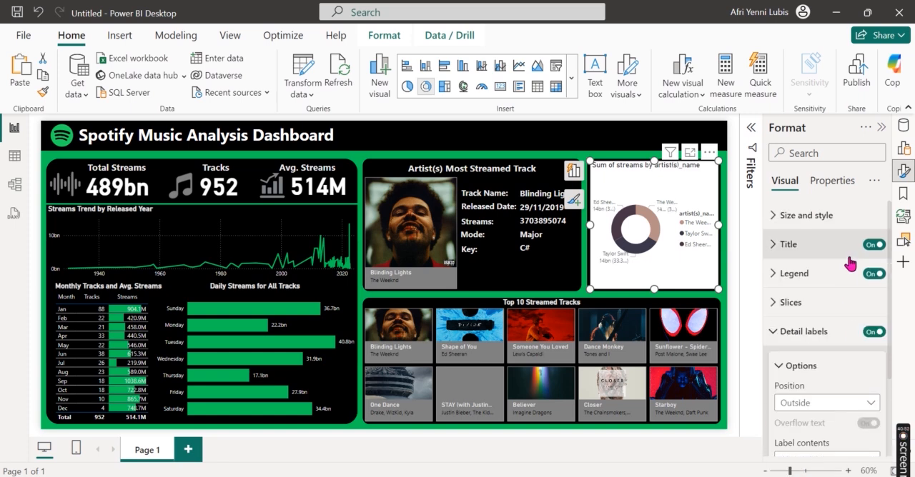
click(873, 274)
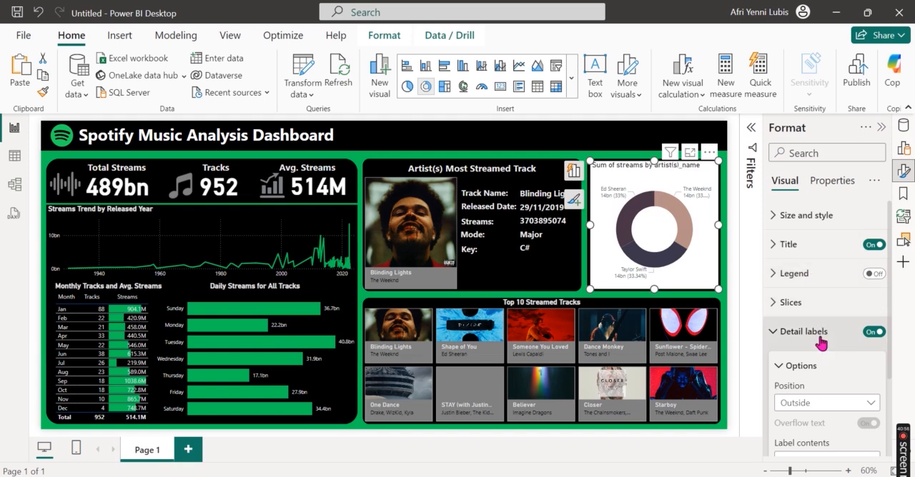
Step: Set the donut chart's detail labels to 1 value decimal place and 1 percentage decimal place
scroll(831, 406, down, 3)
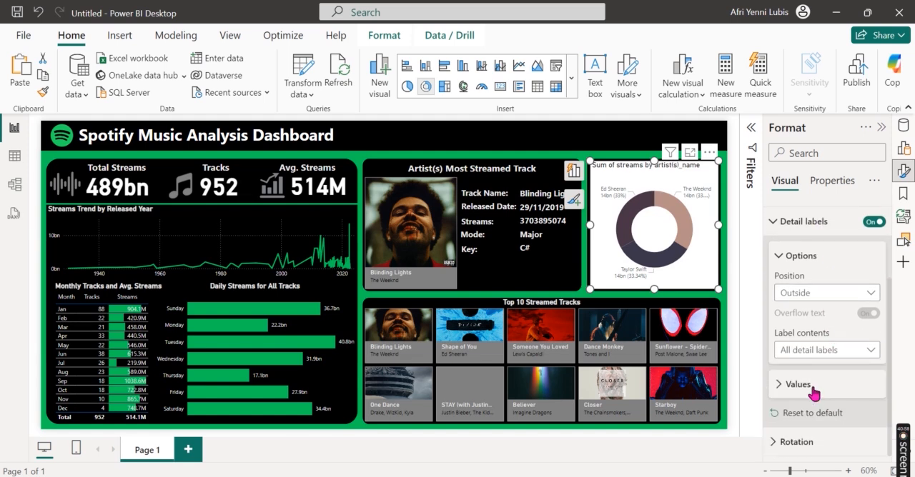
click(814, 384)
scroll(815, 385, down, 2)
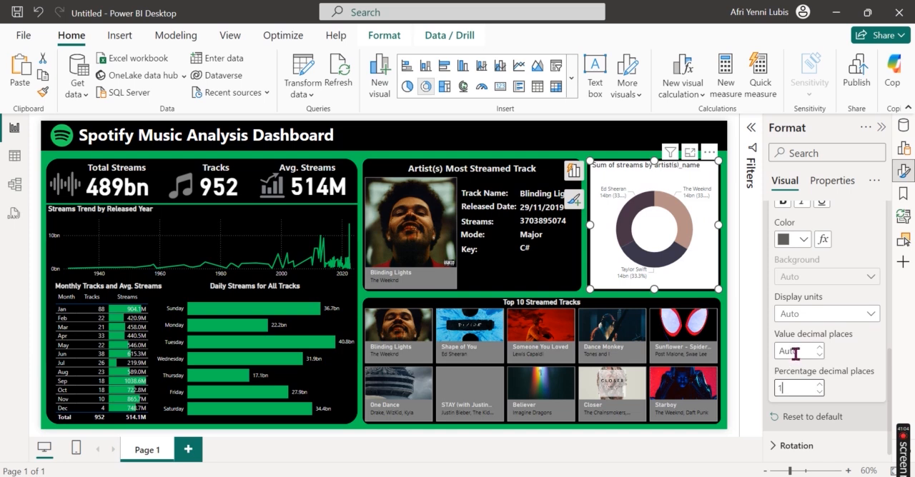
click(795, 351)
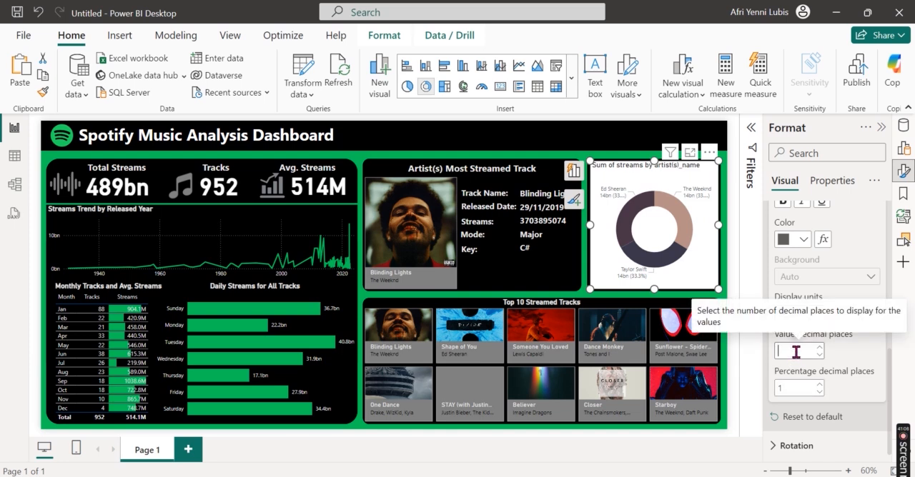
text(1)
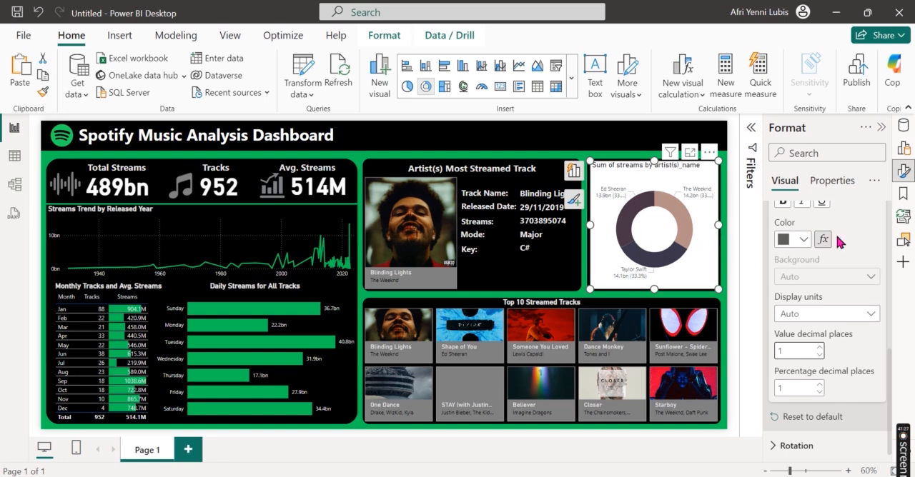
scroll(832, 290, up, 2)
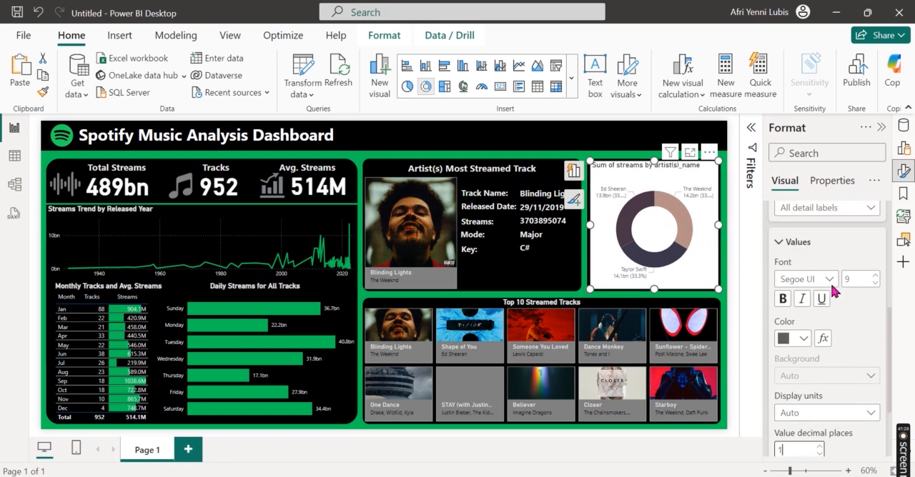
click(802, 245)
scroll(831, 319, up, 2)
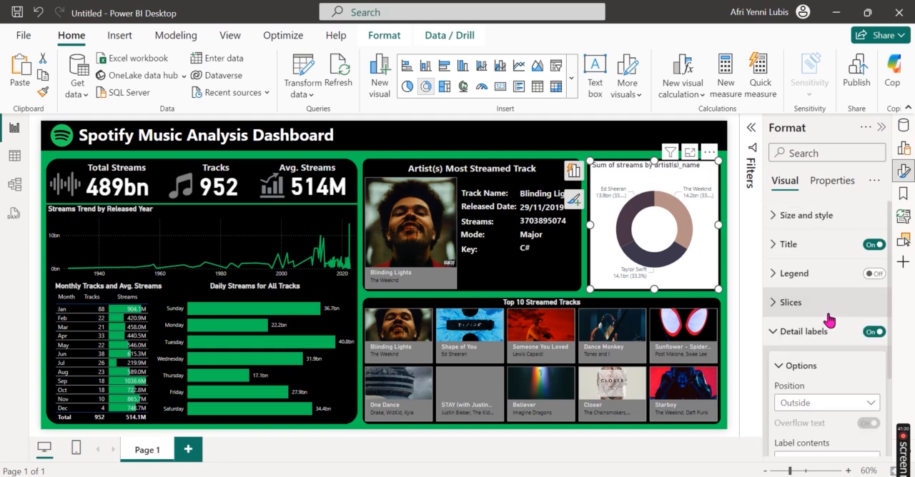
Step: Color The Weeknd's donut slice with the dashboard's Spotify green from the recent colors
click(817, 332)
click(818, 309)
scroll(827, 363, down, 2)
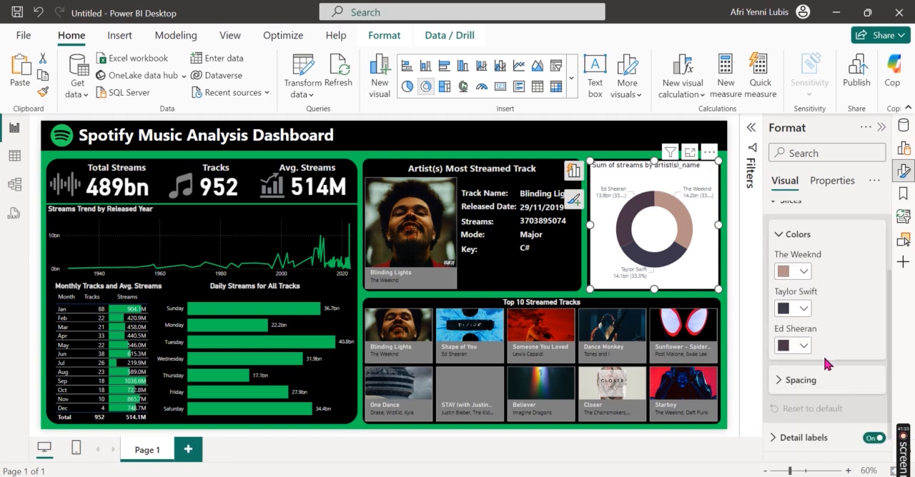
click(804, 271)
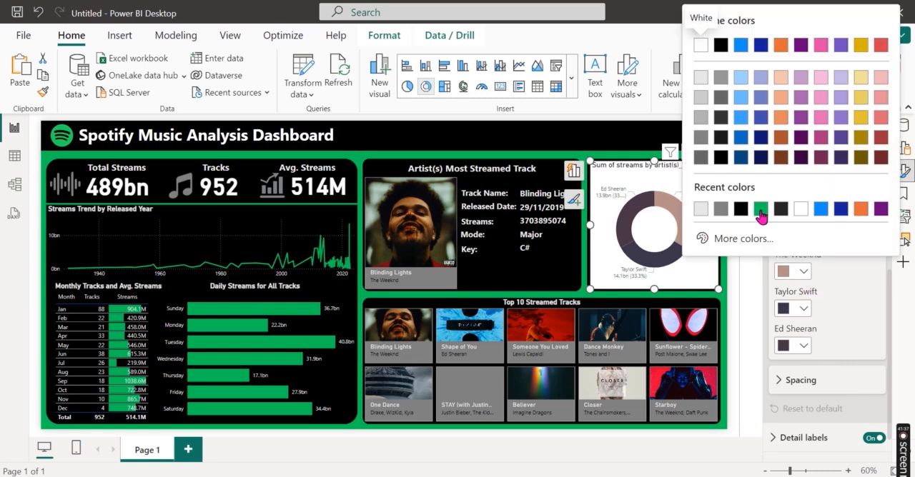
click(760, 208)
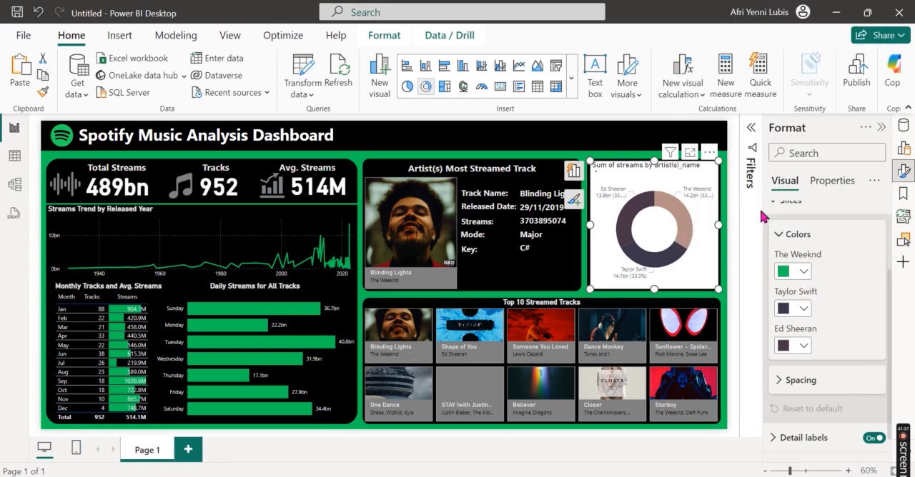
Step: Give Taylor Swift's donut slice a custom bright lime green color
click(802, 308)
click(738, 277)
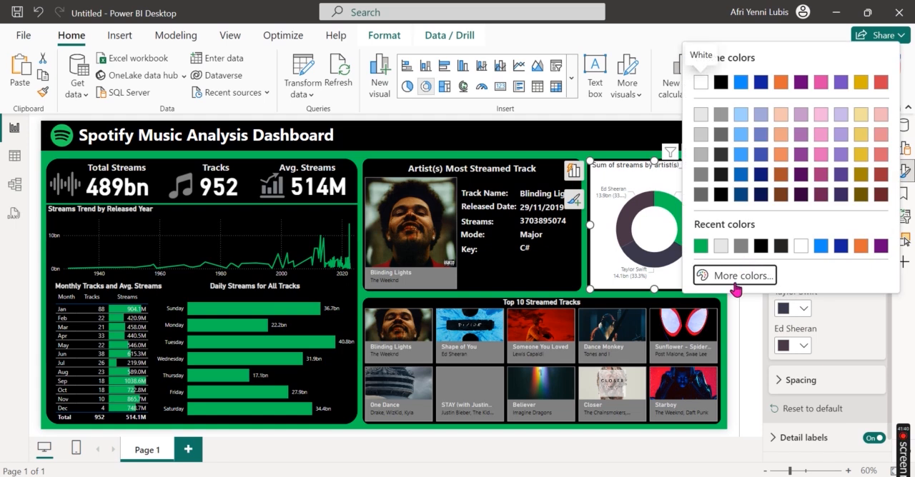
drag(827, 229, 753, 230)
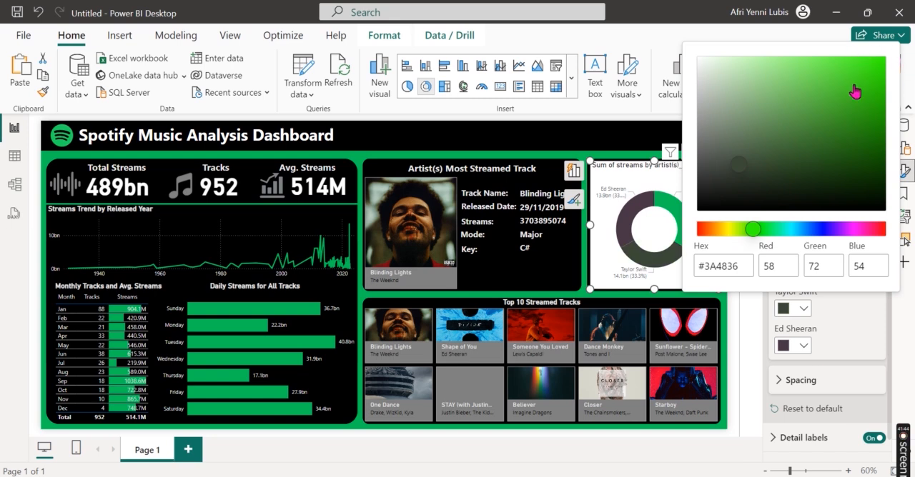
click(879, 147)
mouse_move(880, 149)
mouse_down()
mouse_move(883, 130)
mouse_move(873, 159)
mouse_move(837, 66)
mouse_up()
click(830, 325)
Step: Give Ed Sheeran's donut slice a custom pale green color
click(806, 347)
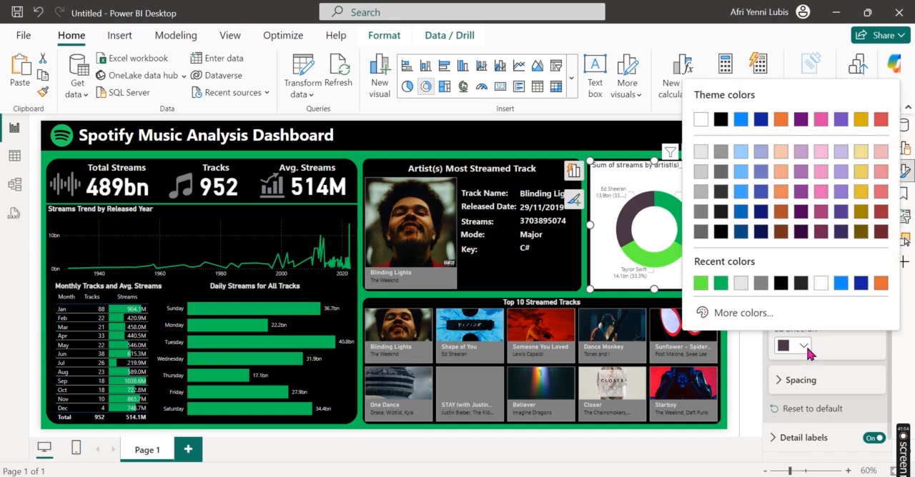
click(744, 313)
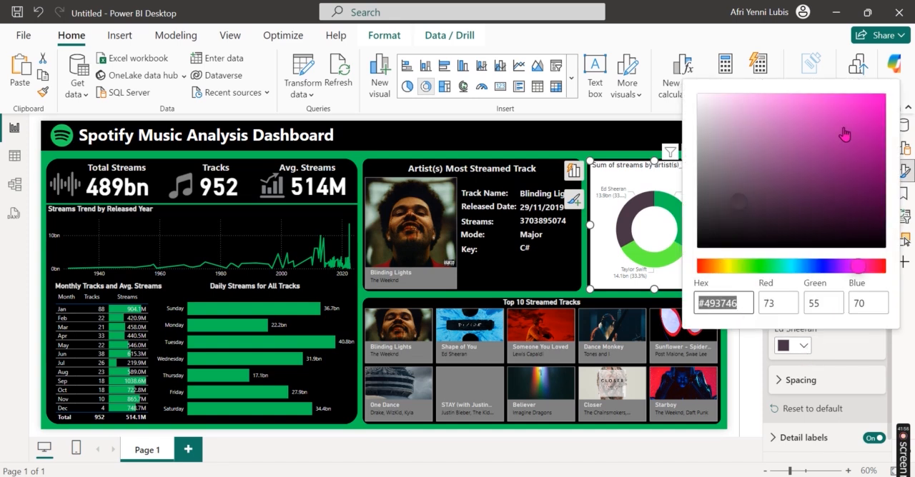
drag(857, 266, 765, 270)
mouse_move(824, 126)
mouse_down()
mouse_move(800, 93)
mouse_move(772, 134)
mouse_move(734, 109)
mouse_move(750, 109)
mouse_up()
click(851, 351)
Step: Set the inner radius of the donut chart's slices to 40%
click(827, 386)
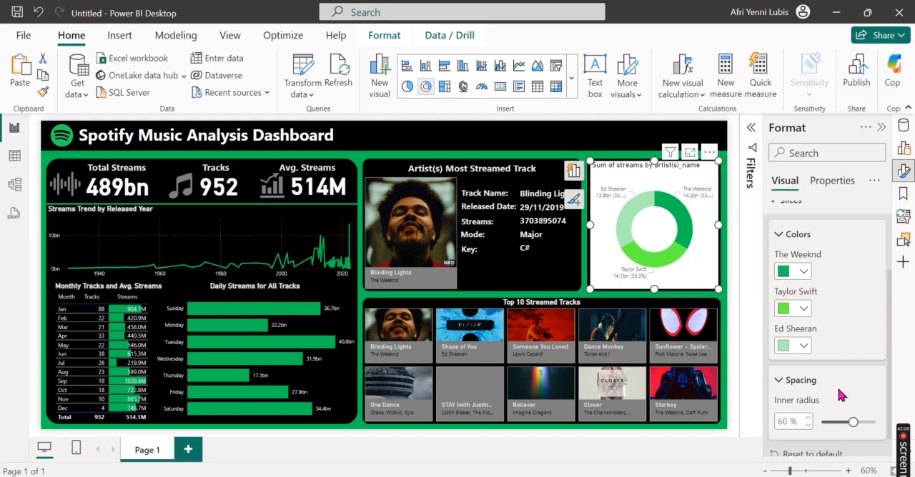
scroll(840, 395, down, 2)
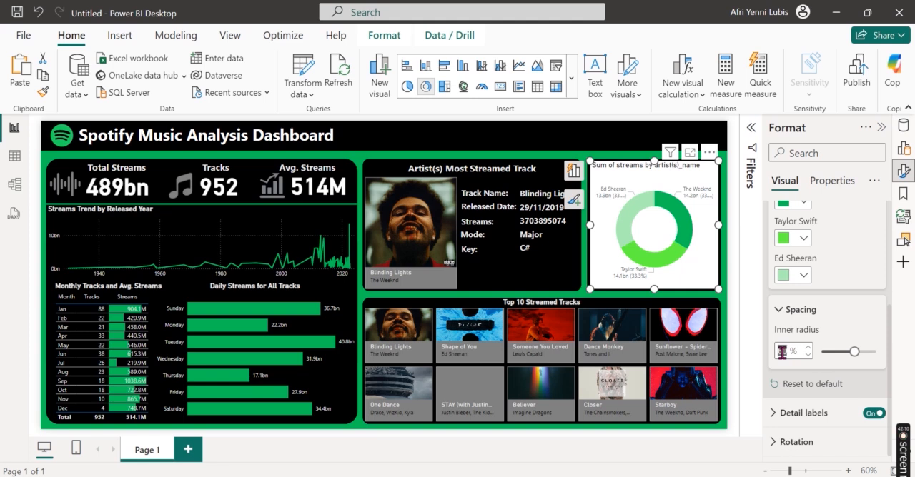
text(40)
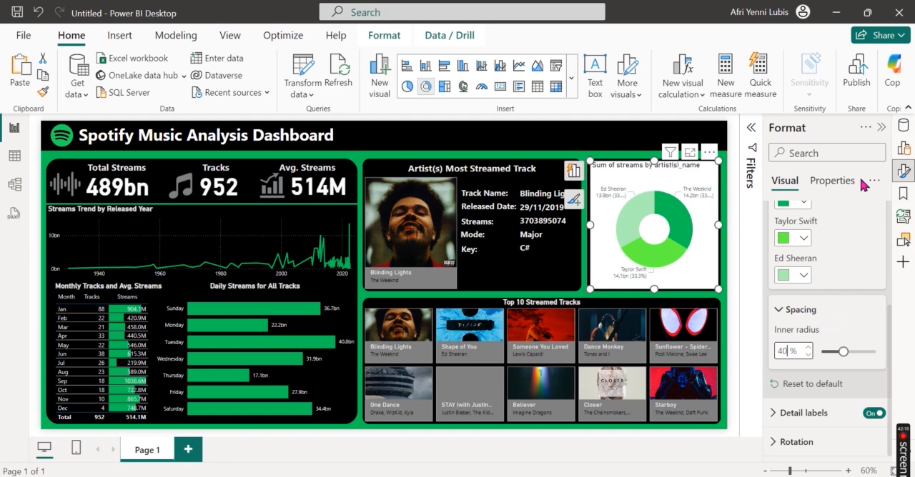
scroll(833, 286, up, 5)
click(811, 303)
Step: Change the donut chart's title text to "Top 3 Streamed by Artist(s)"
click(802, 245)
triple_click(806, 319)
text(Top 3 St)
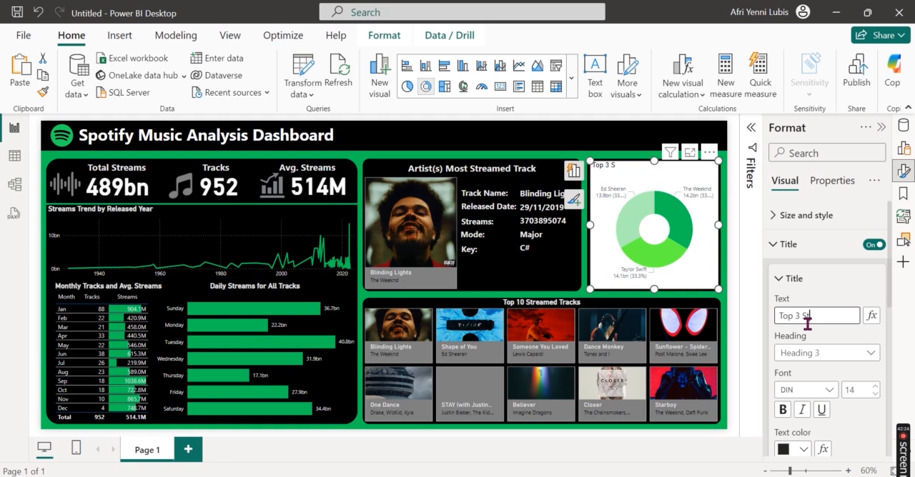
text(reamed by Artists)
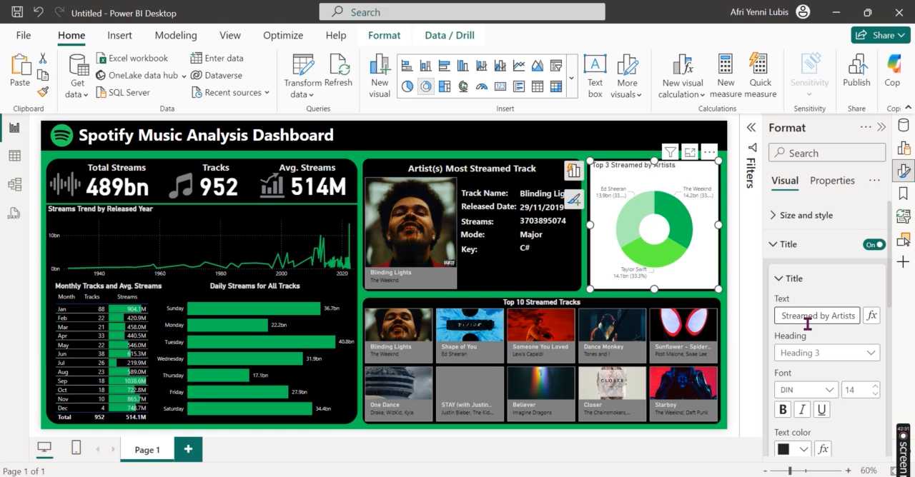
key(BackSpace)
text((s))
Step: Make the donut chart's title bold, light gray and horizontally centered
scroll(846, 375, down, 2)
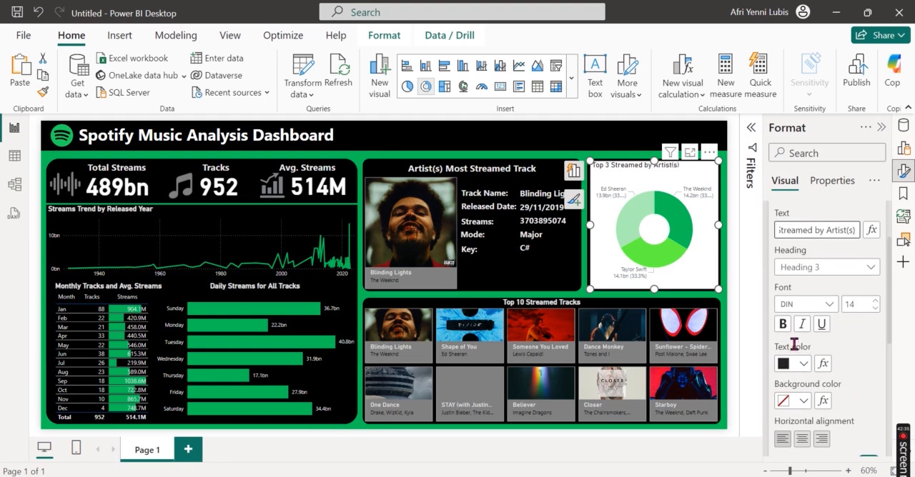
click(788, 330)
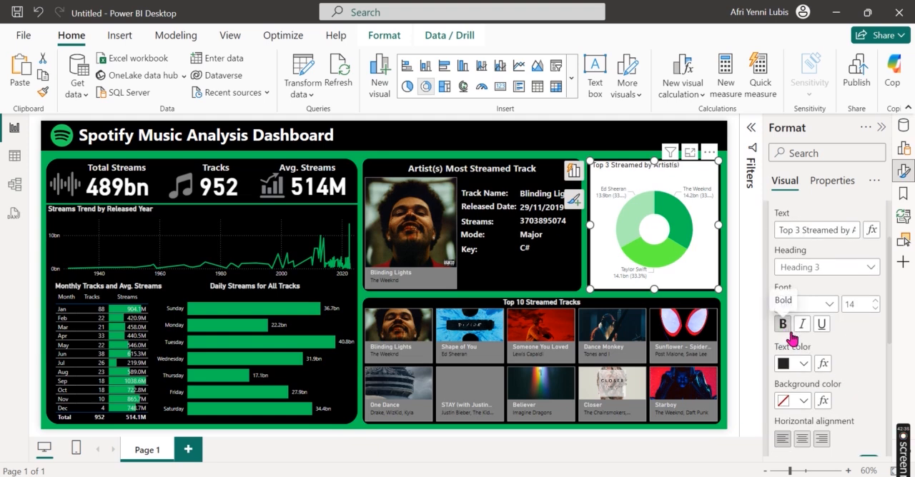
click(804, 364)
click(763, 303)
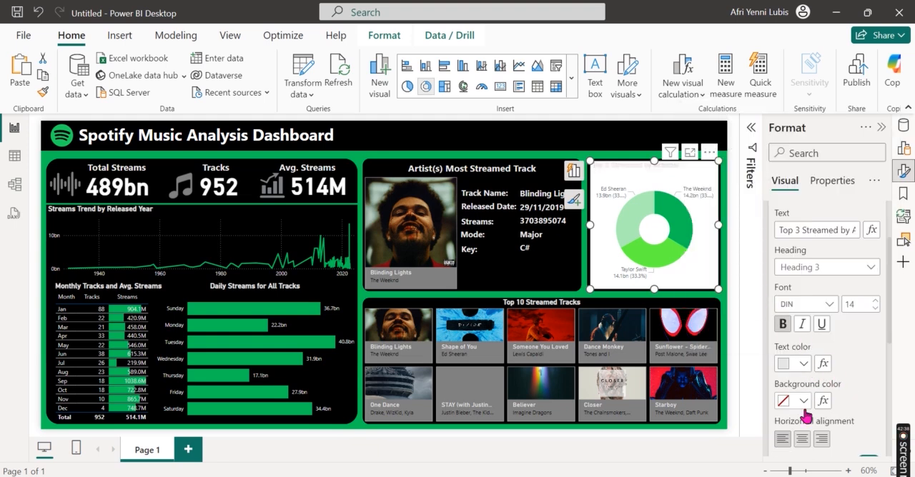
scroll(822, 416, down, 5)
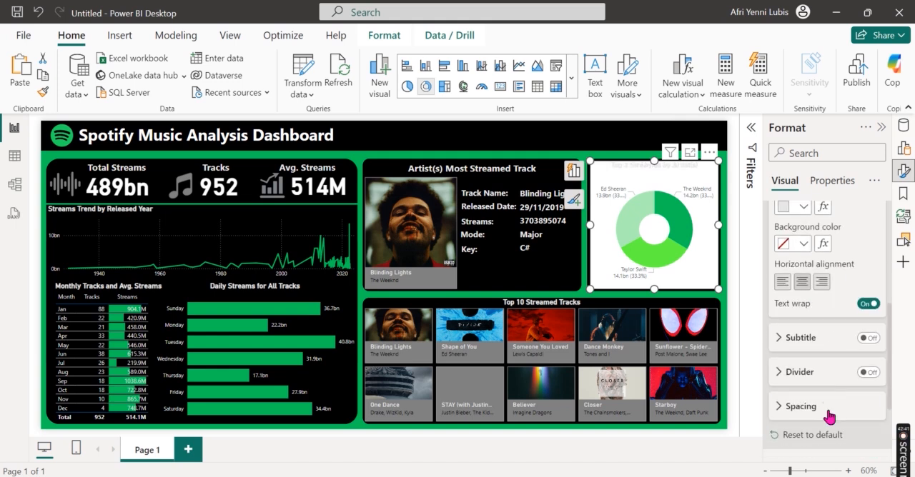
Step: Turn off the donut chart's background so the black panel shows through
scroll(843, 371, down, 1)
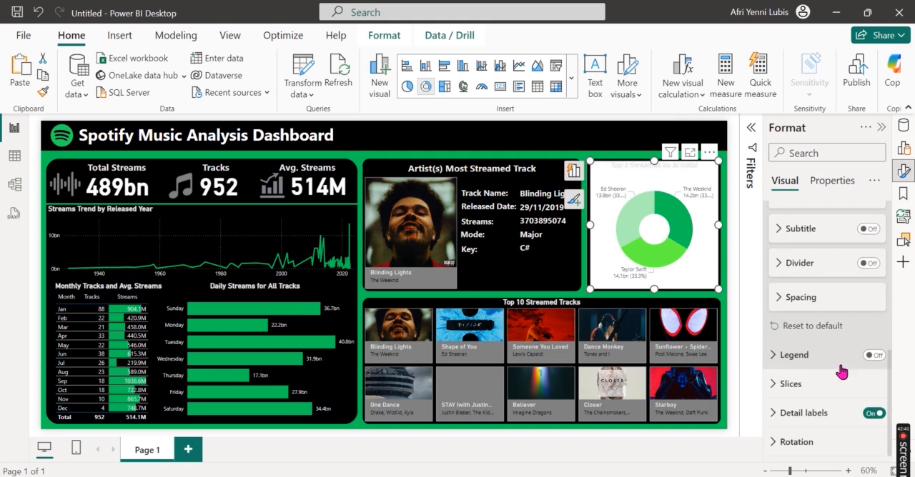
scroll(841, 372, up, 6)
click(816, 216)
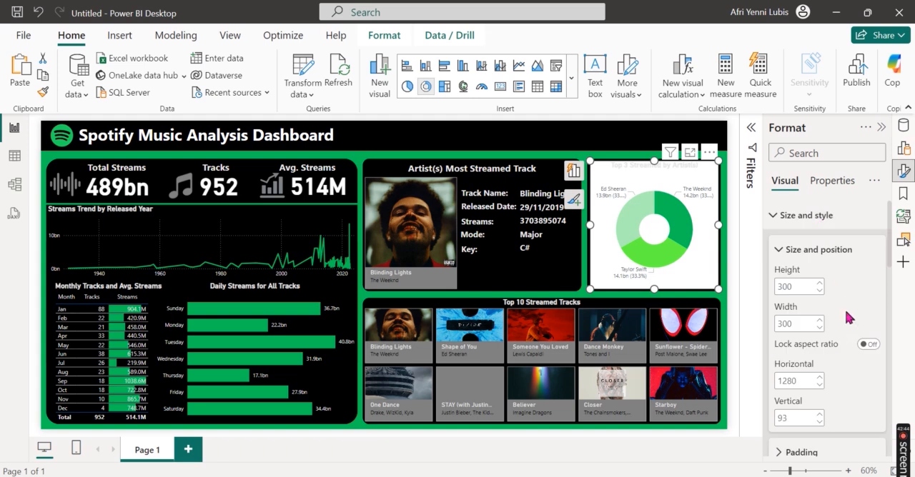
scroll(843, 329, down, 4)
click(868, 300)
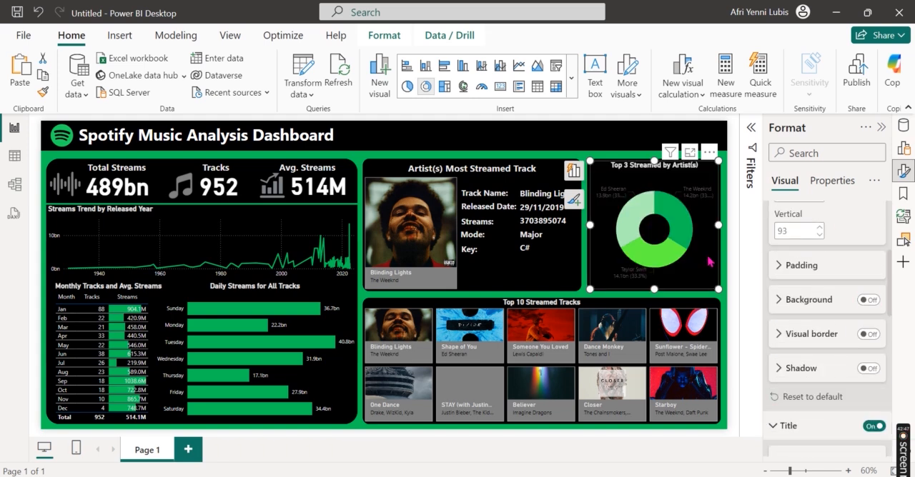
Step: Set the color of the donut chart's detail label values to light gray
scroll(836, 378, down, 6)
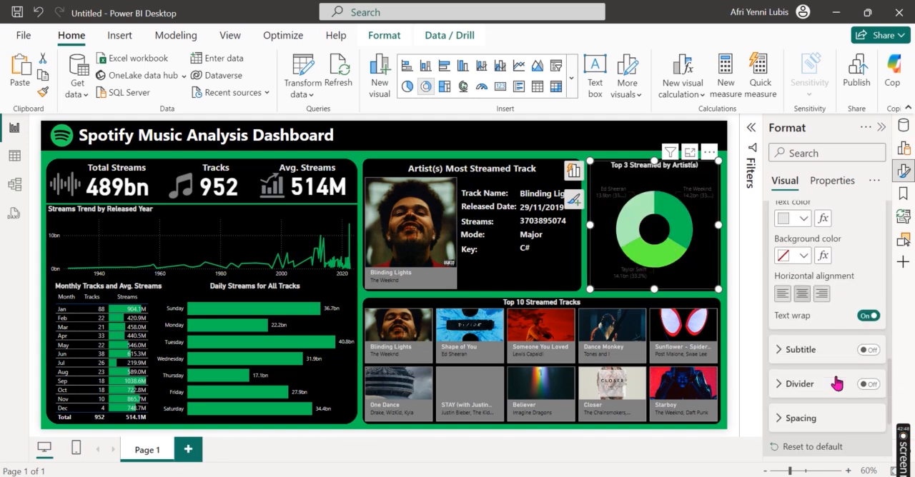
scroll(836, 384, down, 1)
click(833, 415)
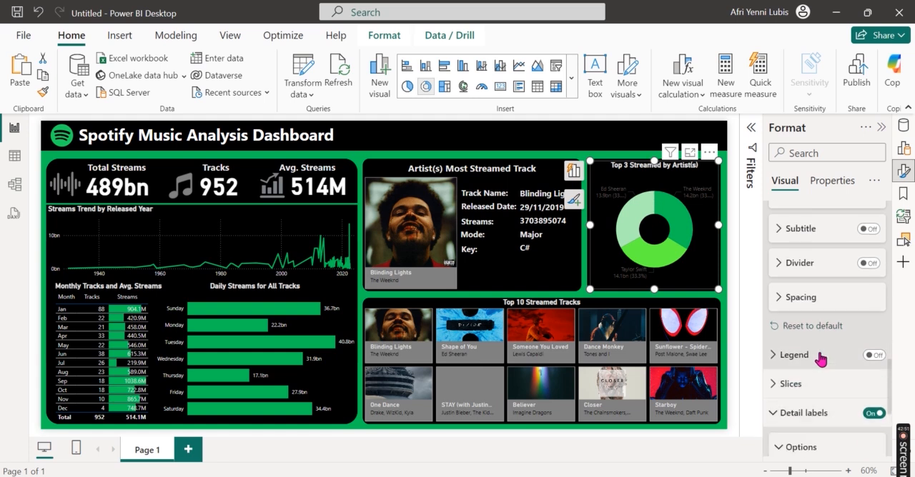
scroll(820, 359, down, 3)
click(813, 386)
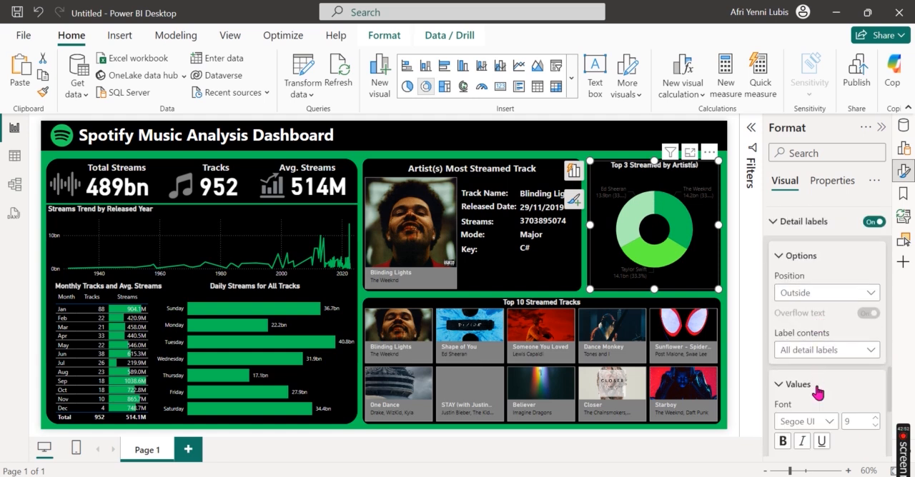
scroll(843, 348, down, 3)
click(799, 236)
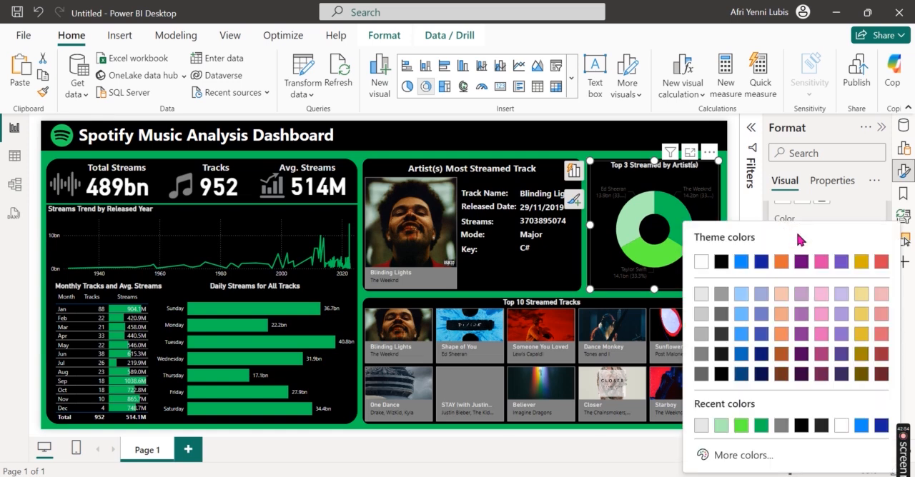
click(698, 427)
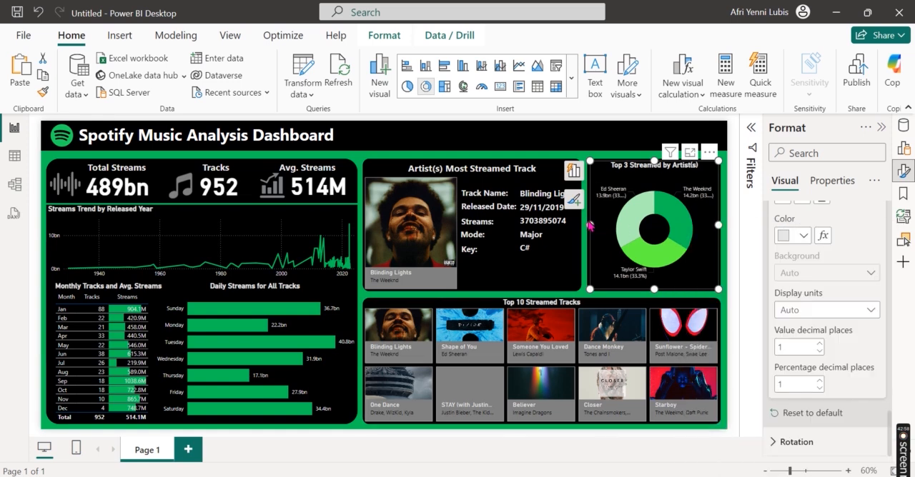
Step: Widen the donut chart slightly and stretch its upper corner so it fills the black panel, and deselect it
drag(590, 226, 583, 224)
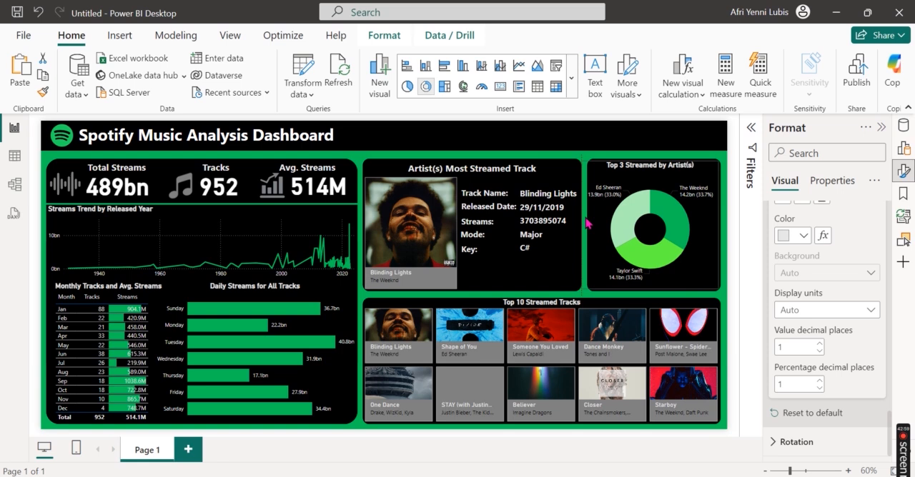
click(723, 163)
click(719, 165)
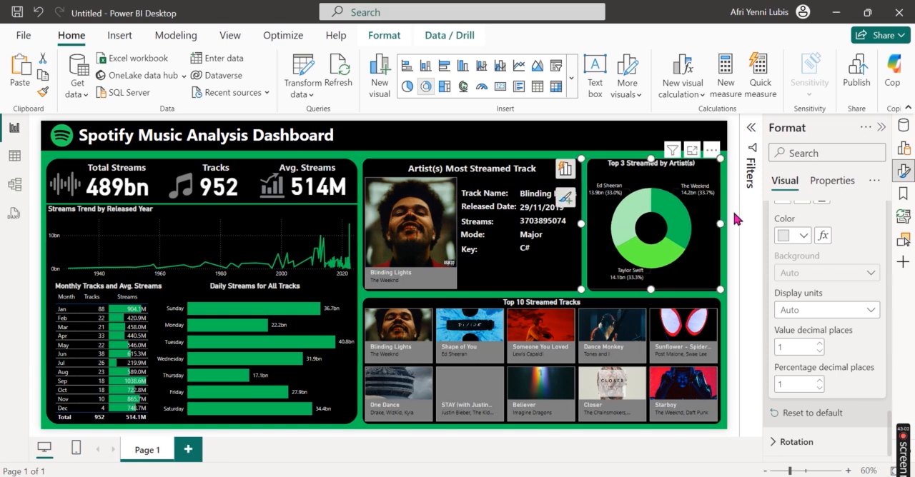
click(734, 291)
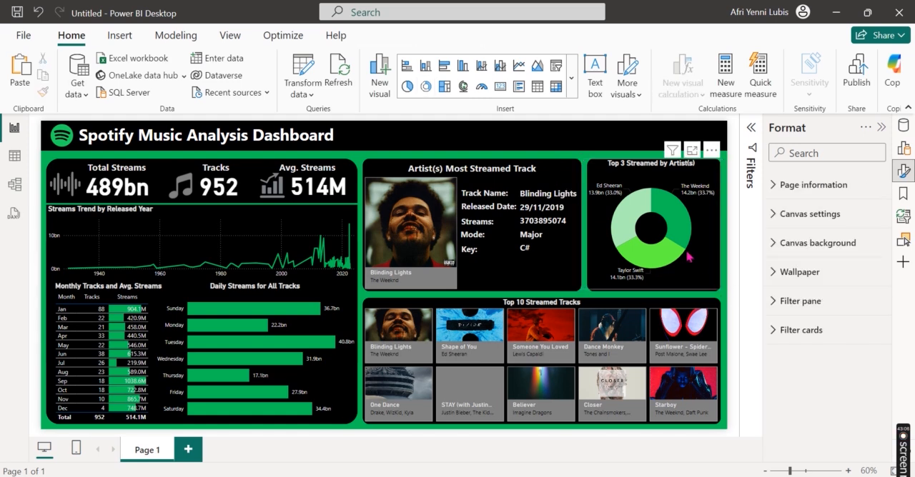
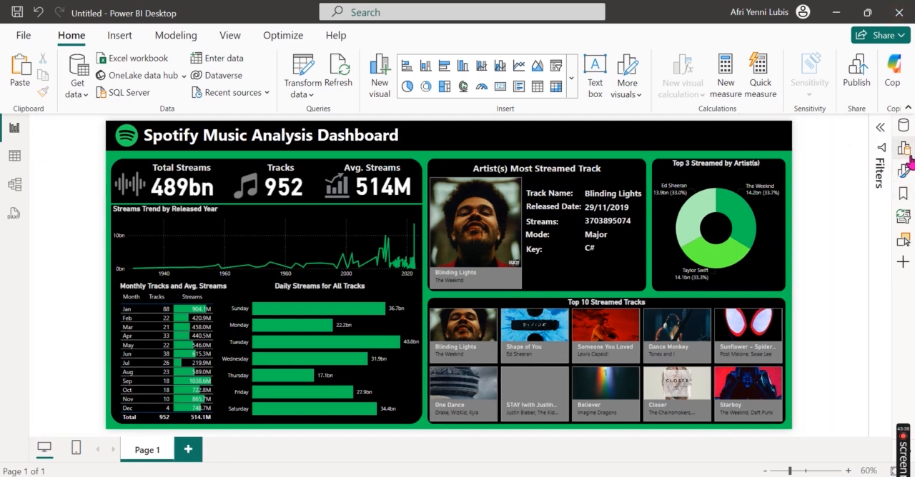
Step: Add a slicer to the page, shorten it and move it up onto the header band beside the dashboard title
click(903, 147)
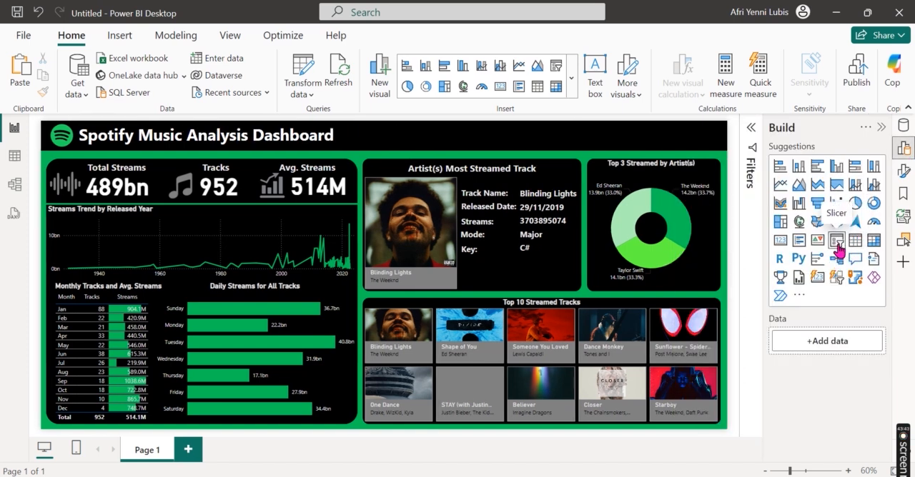
click(837, 247)
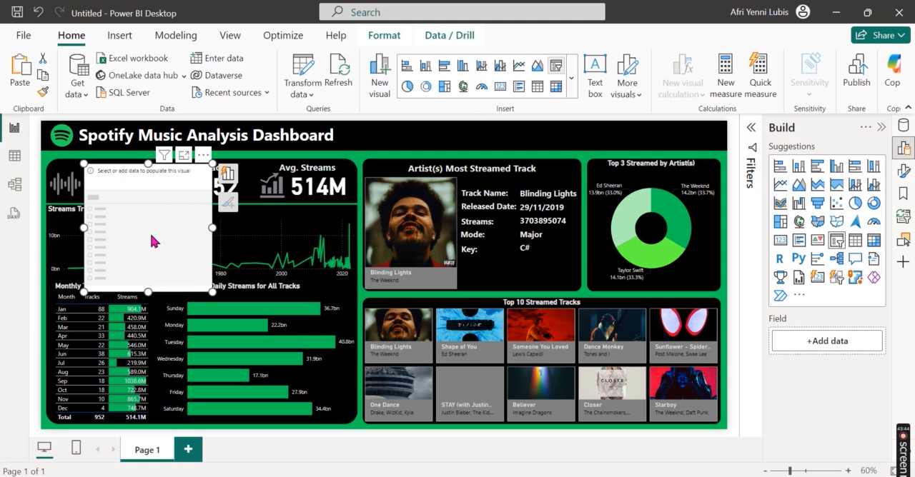
drag(148, 291, 171, 206)
drag(202, 165, 414, 146)
Step: Assign the Date field from the Calendar table to the new slicer
click(311, 145)
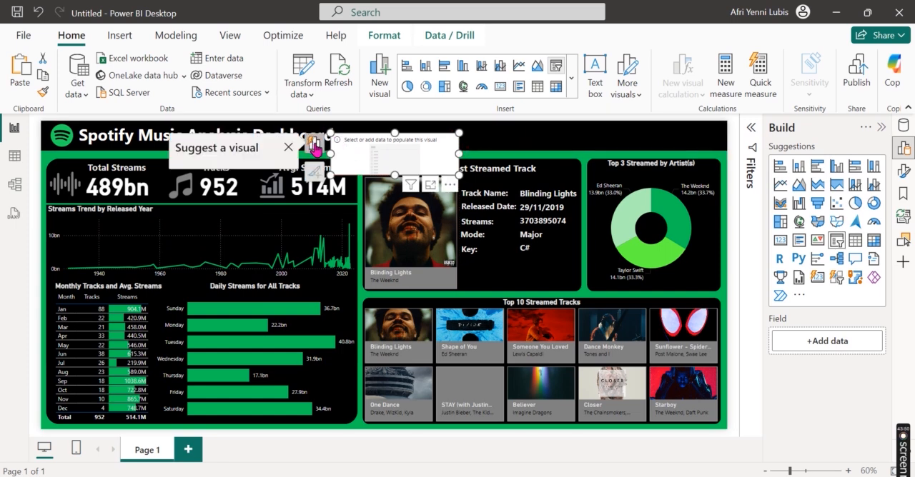
click(255, 255)
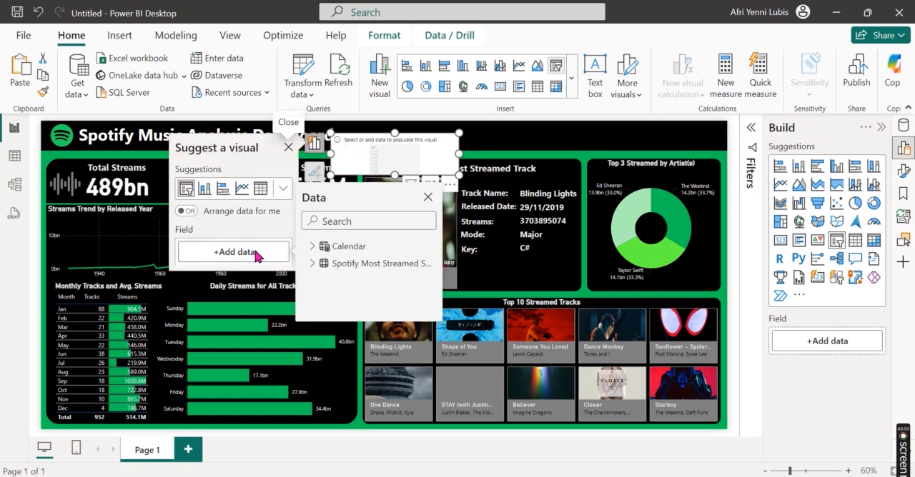
click(311, 246)
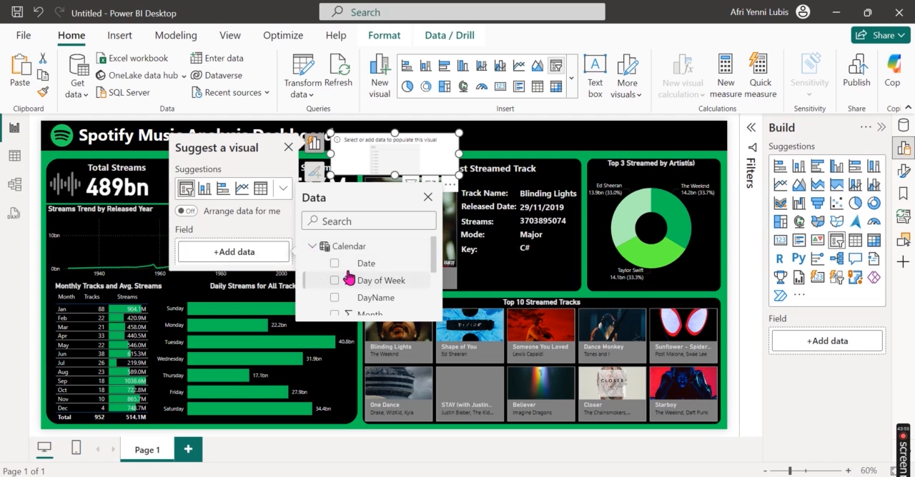
click(333, 263)
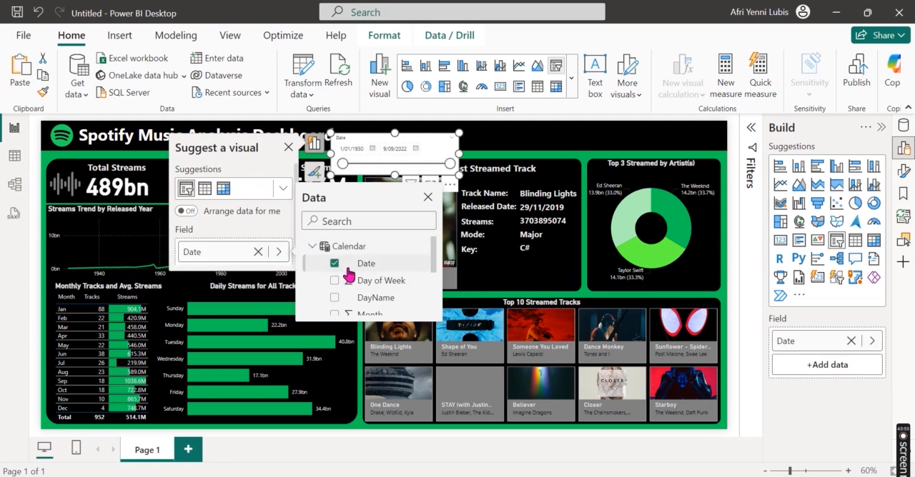
click(284, 240)
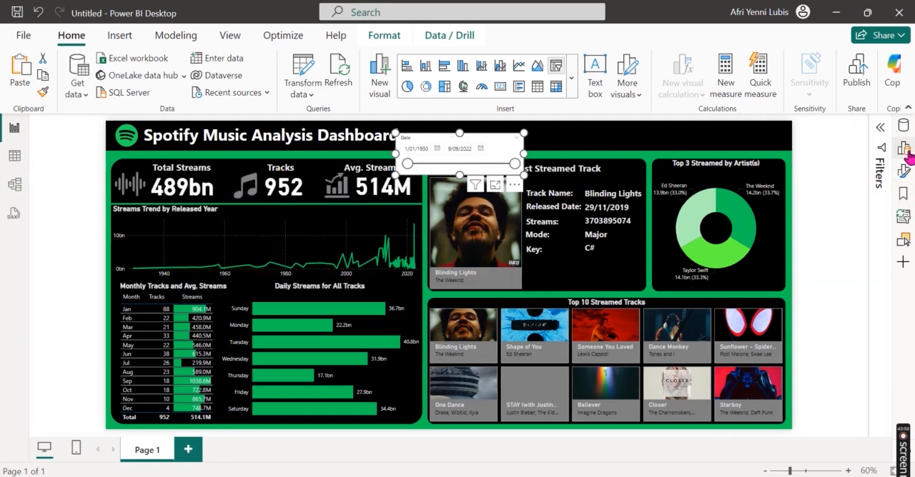
Step: Turn off the slicer header and give the slicer a centered light gray title reading "Date"
click(904, 170)
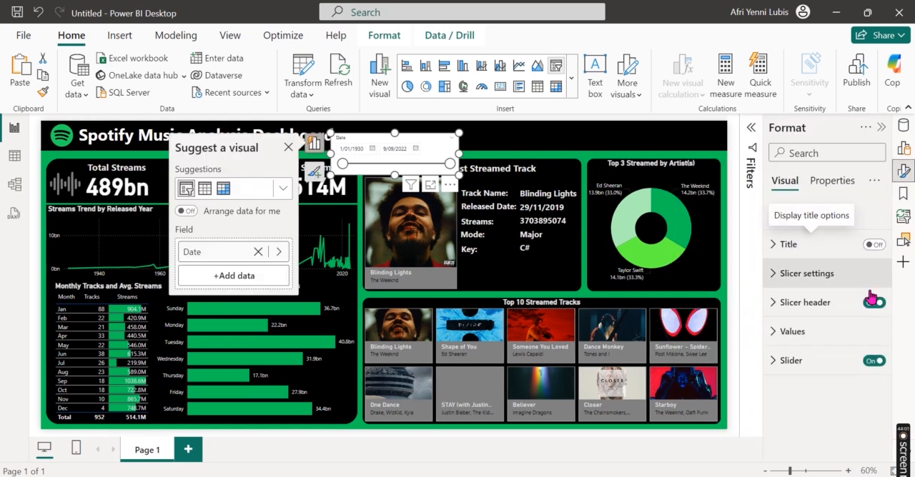
click(829, 255)
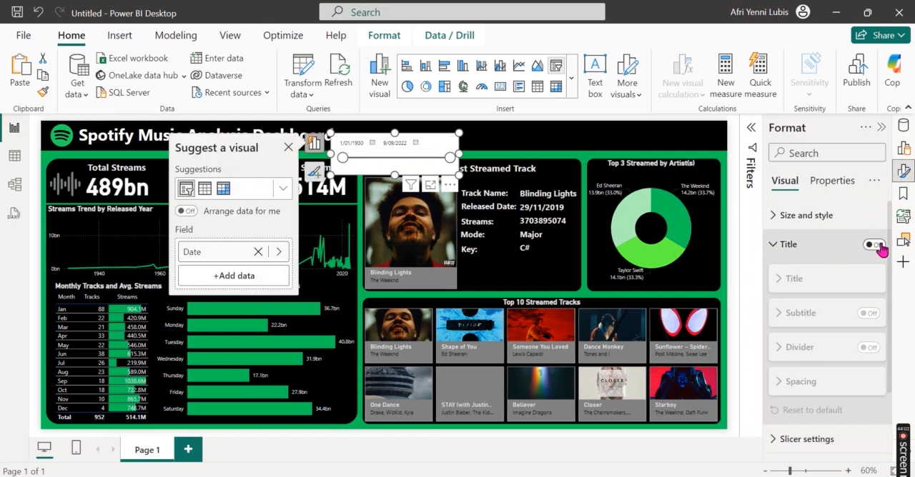
click(874, 244)
click(811, 314)
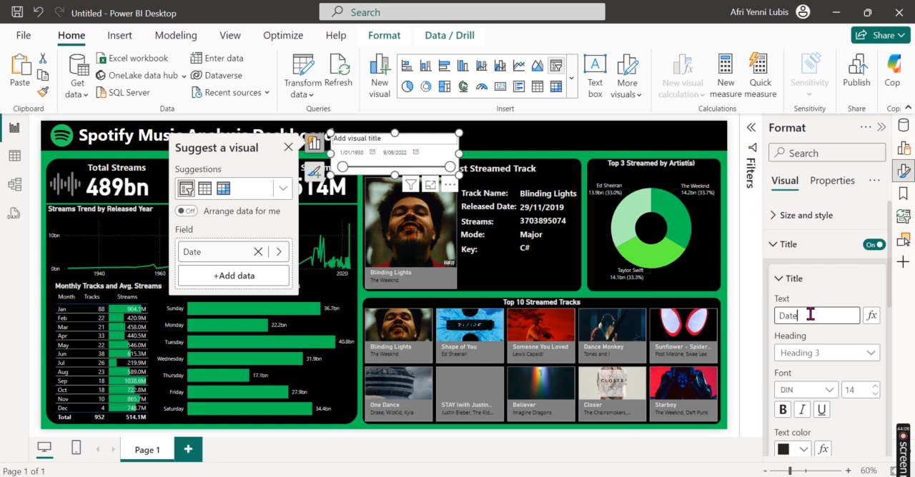
text(Date)
scroll(821, 336, down, 3)
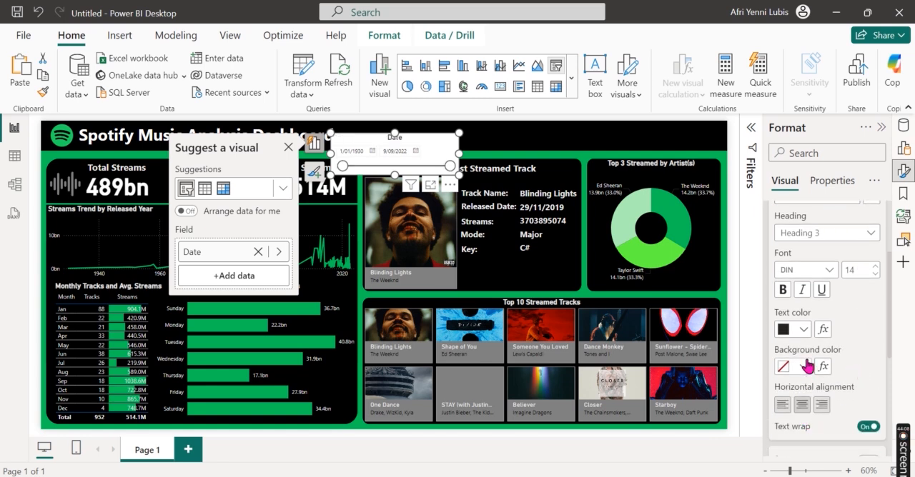
click(803, 329)
click(704, 143)
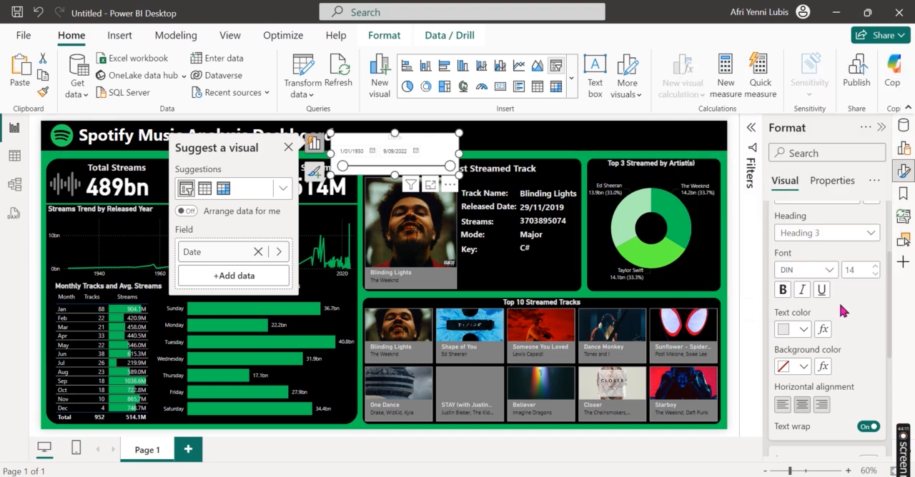
scroll(847, 314, up, 3)
click(798, 244)
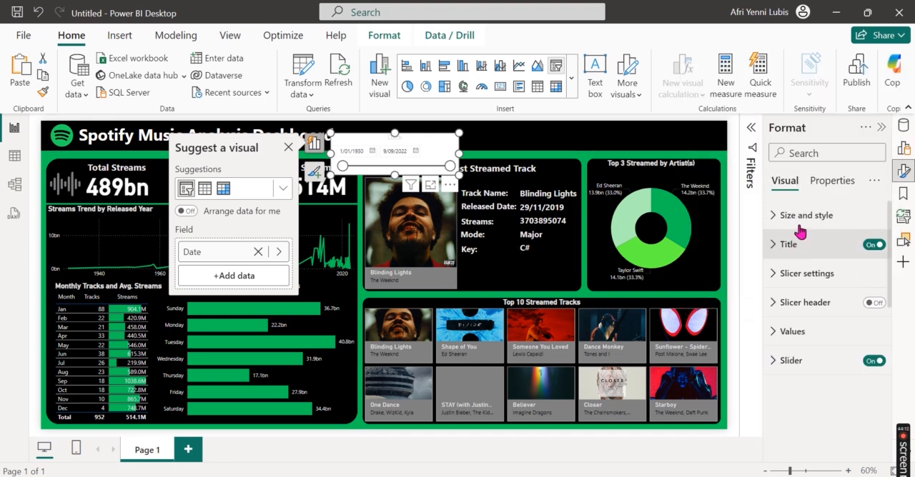
Step: Turn off the date slicer's background so the black header shows through
click(799, 216)
scroll(848, 394, down, 5)
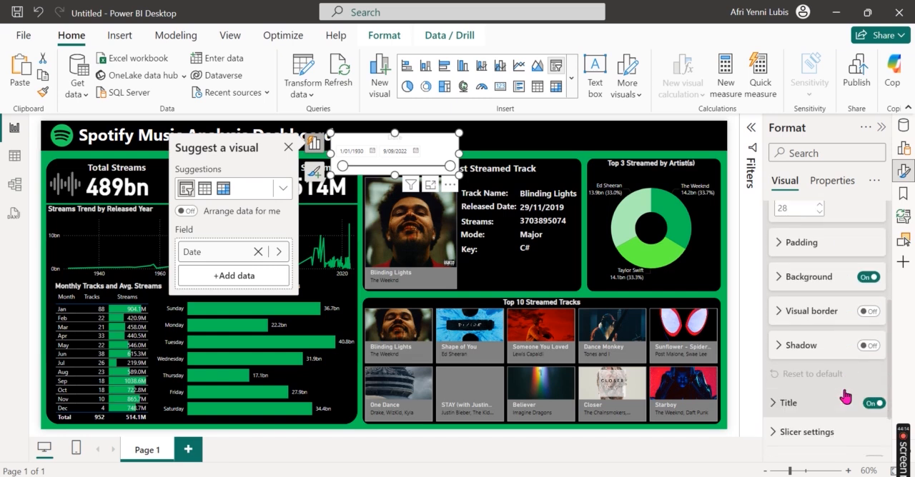
click(874, 279)
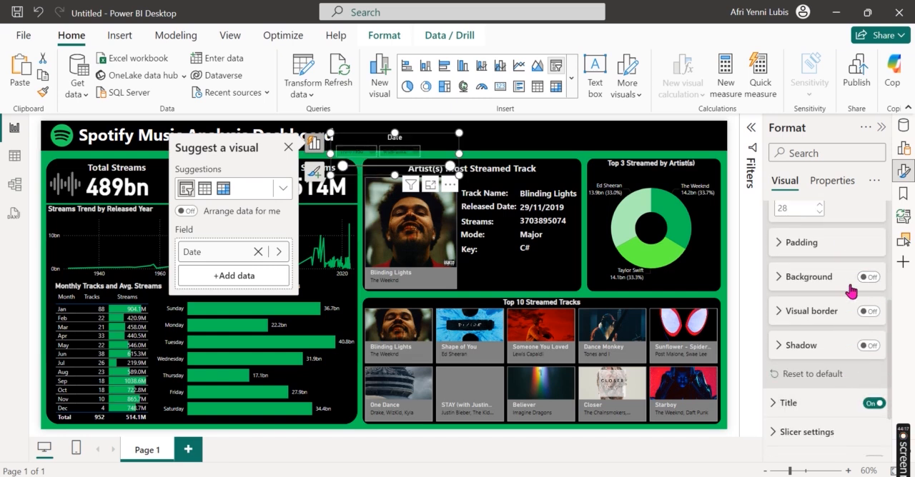
Step: Give the date slicer a light gray visual border and move it up to the header band's upper edge
click(863, 314)
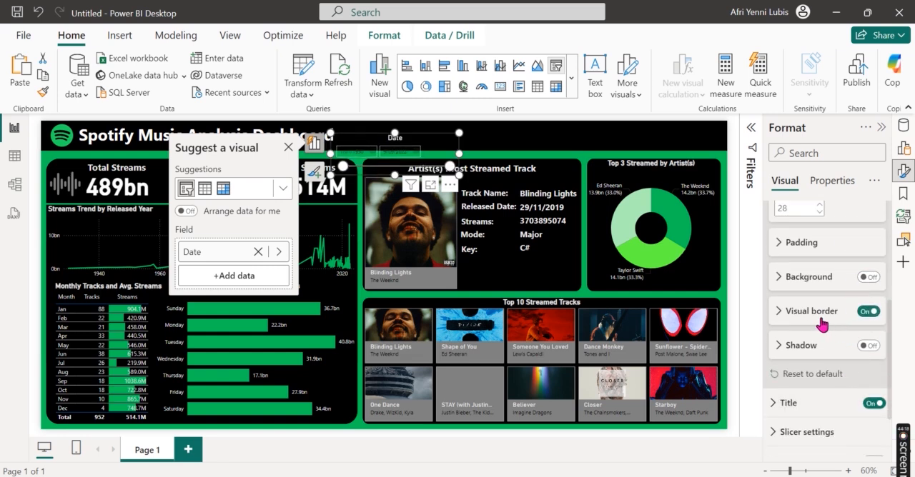
click(818, 321)
click(802, 349)
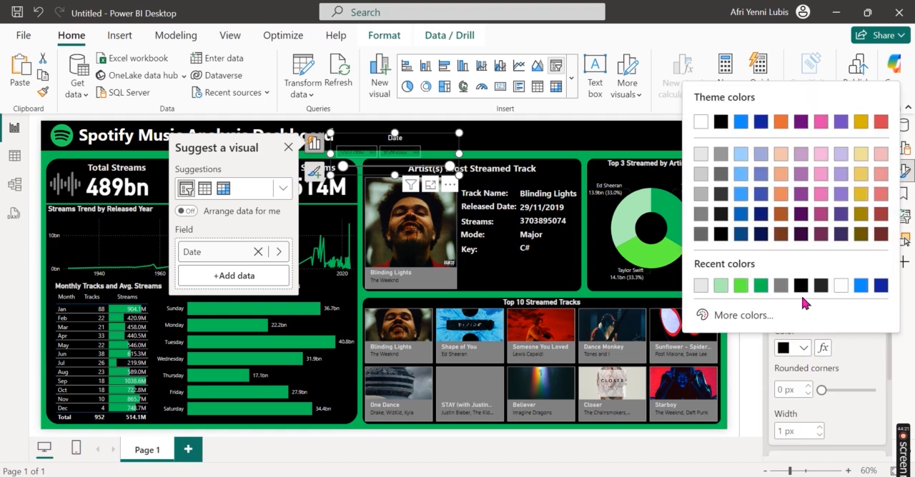
click(701, 158)
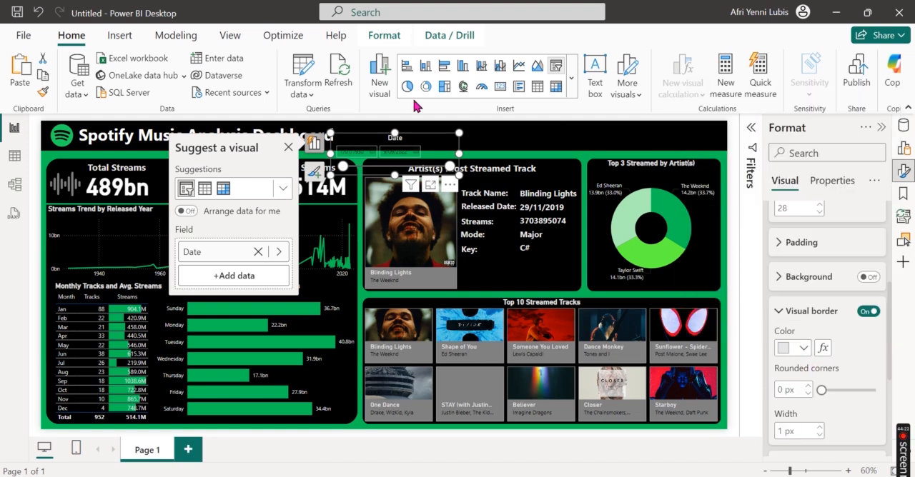
drag(421, 141, 443, 130)
click(799, 314)
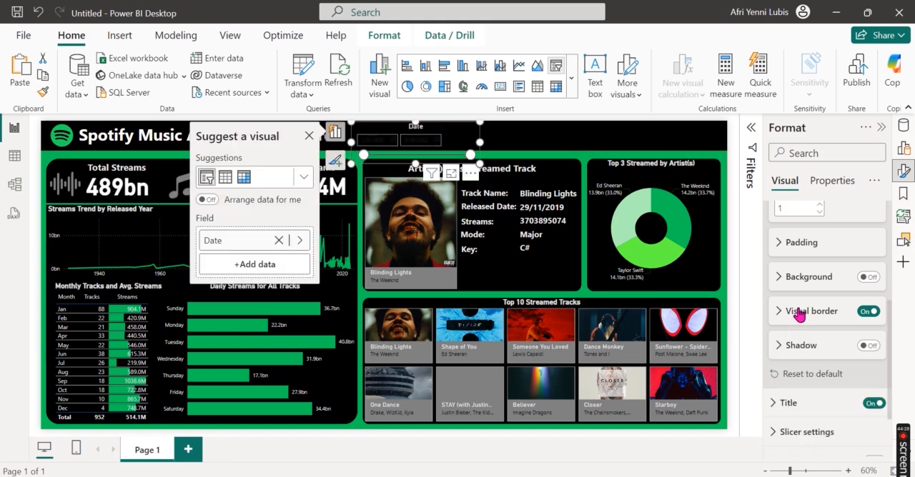
Step: Turn off the slider on the date slicer so only the date inputs remain
scroll(823, 392, down, 3)
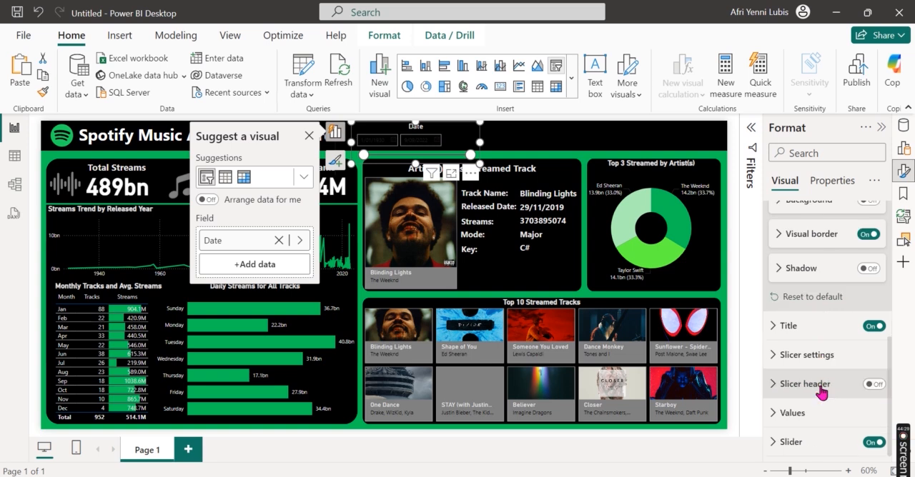
click(825, 441)
click(878, 349)
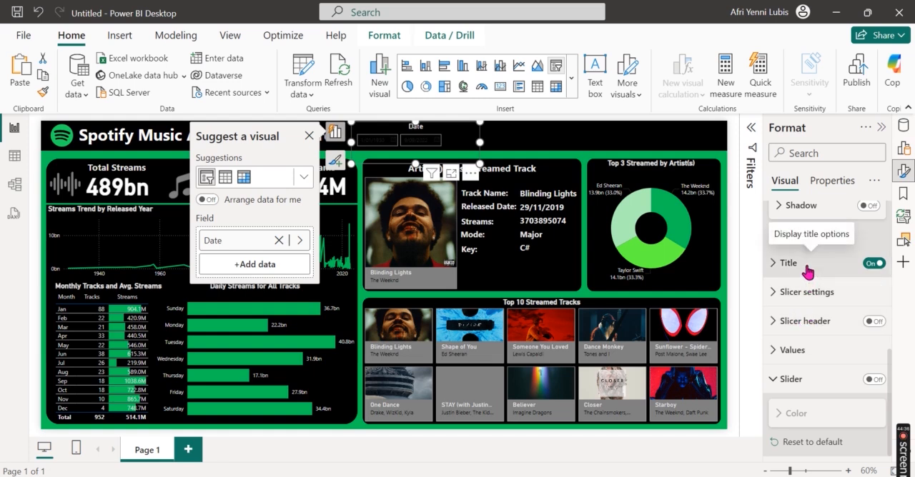
Step: Set the font color of the date slicer's values to light gray
click(806, 350)
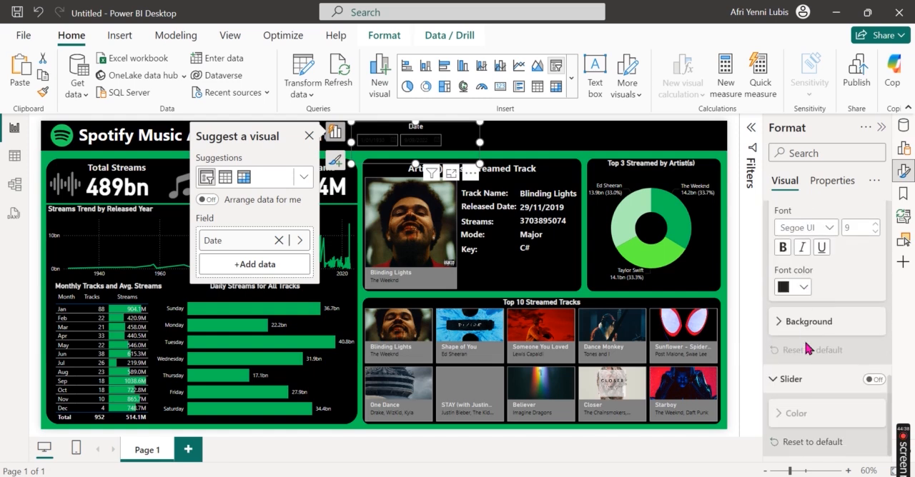
click(793, 287)
click(702, 92)
Step: Shrink the date slicer to about 223 wide by 68 high so it fits within the header band, and deselect it
drag(350, 142, 384, 142)
drag(433, 164, 433, 150)
drag(432, 122, 390, 143)
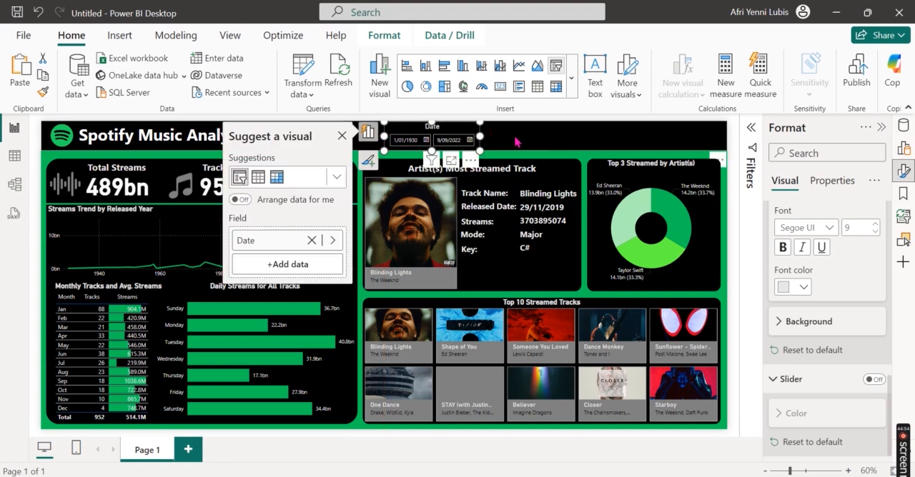
click(531, 158)
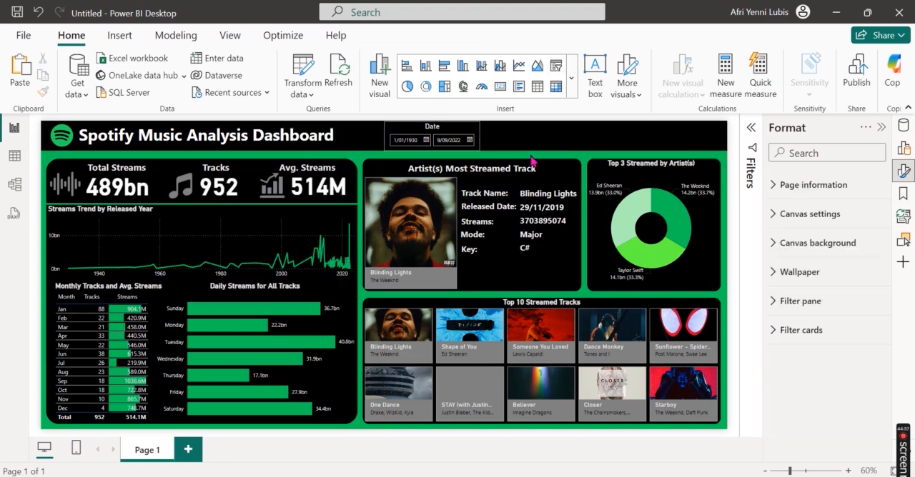
Step: Set the date slicer's title font size to 12
click(476, 129)
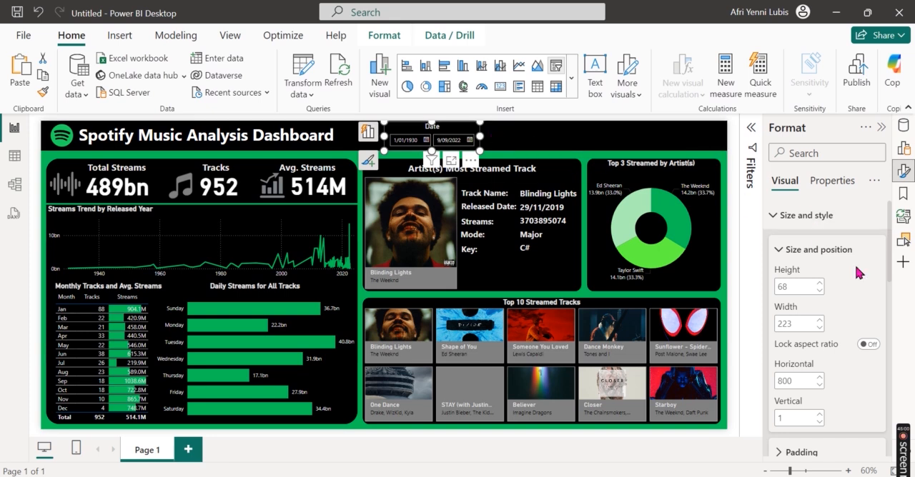
click(803, 223)
click(823, 253)
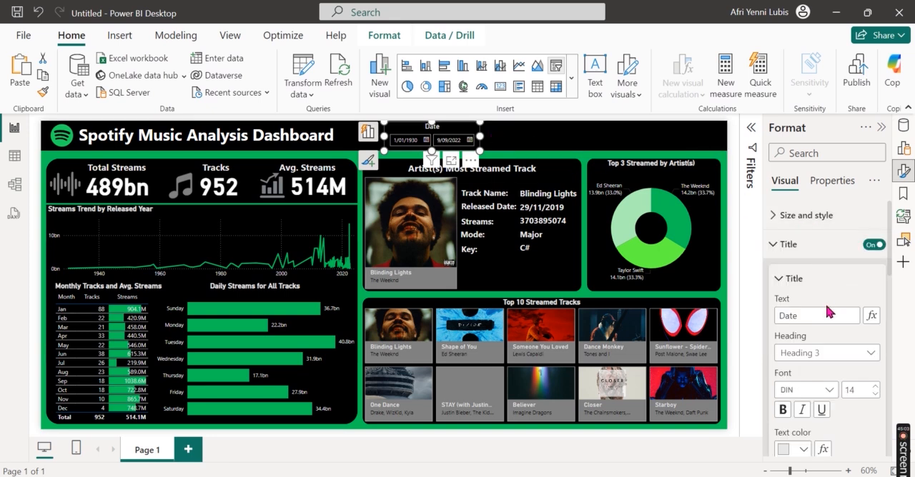
scroll(827, 315, down, 1)
text(1)
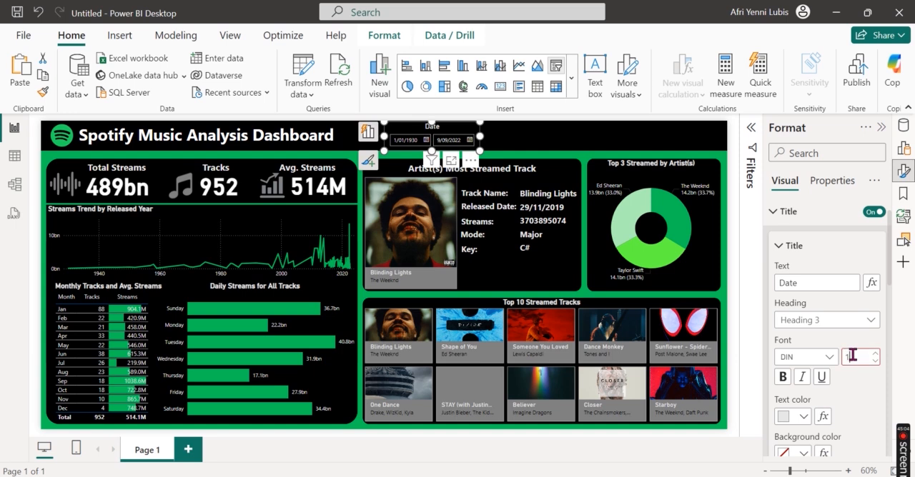
text(2)
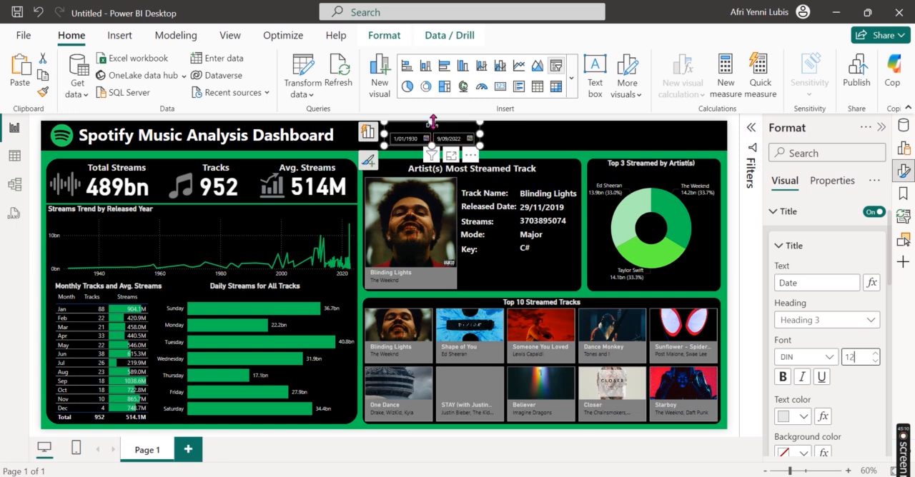
Step: Adjust the date slicer's height to fill the header band, and deselect it
drag(433, 121, 433, 152)
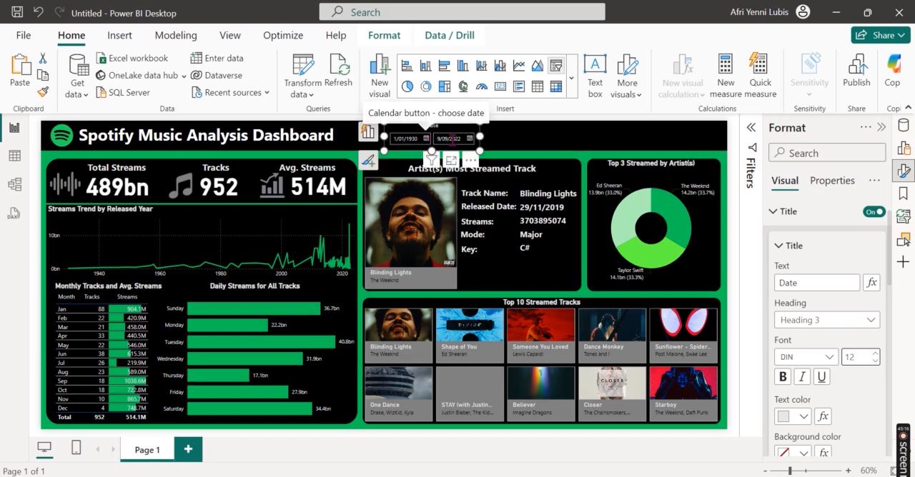
click(520, 148)
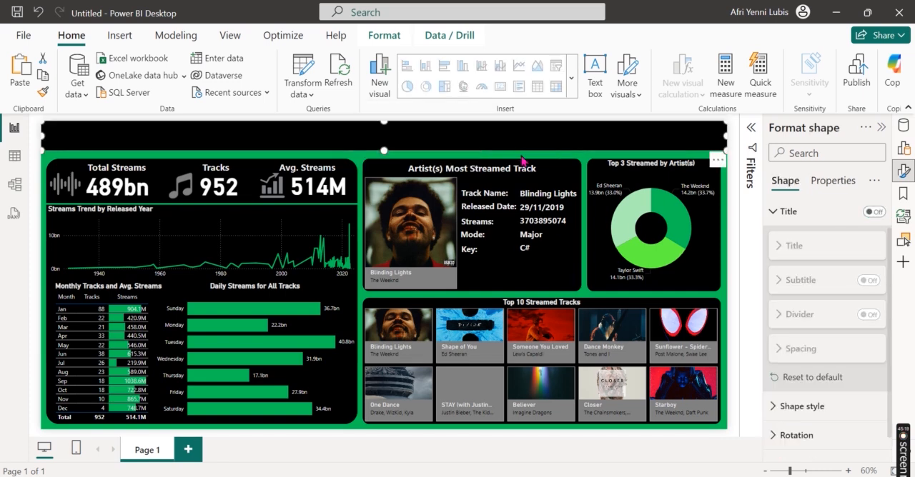
click(522, 158)
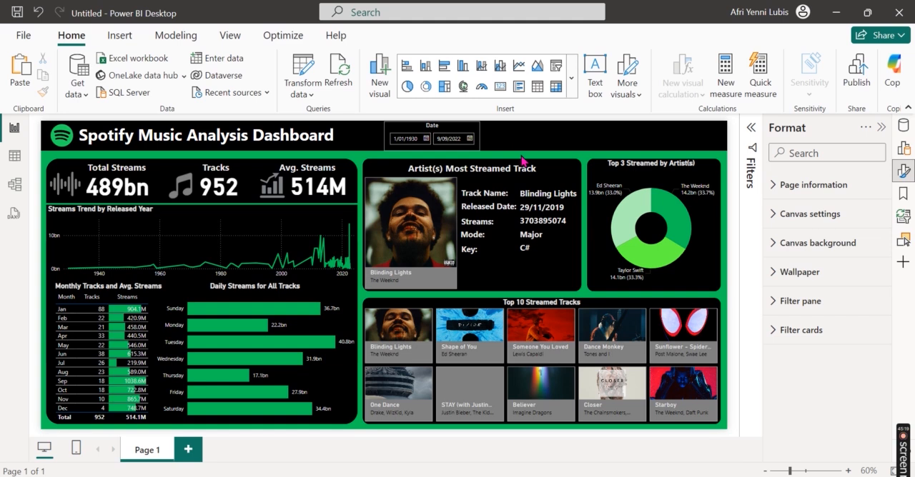
Step: Try a slightly shorter date slicer, return its height to the header band's lower edge, and deselect it
click(468, 139)
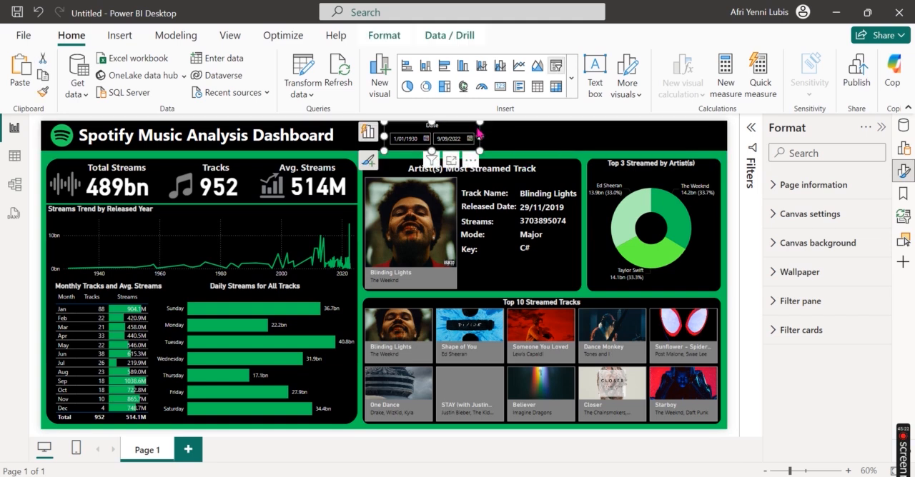
mouse_move(430, 152)
mouse_down()
mouse_move(421, 148)
mouse_move(427, 152)
mouse_up()
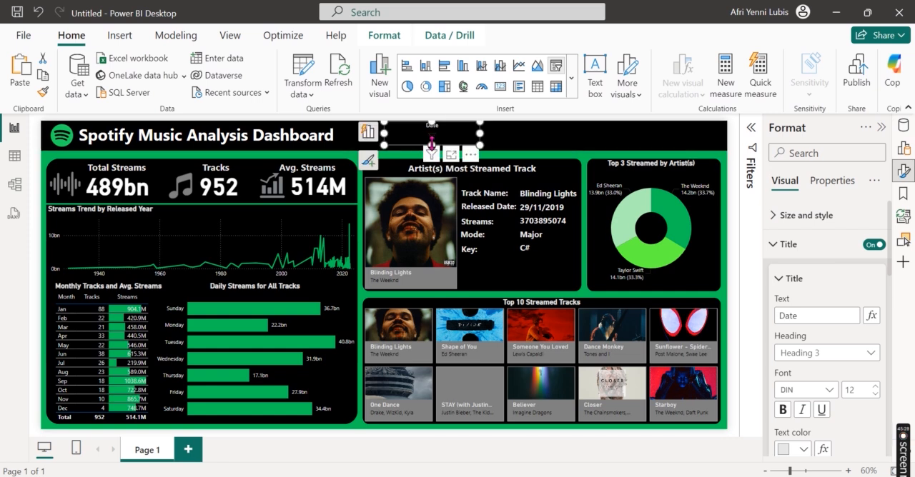
drag(430, 146, 430, 152)
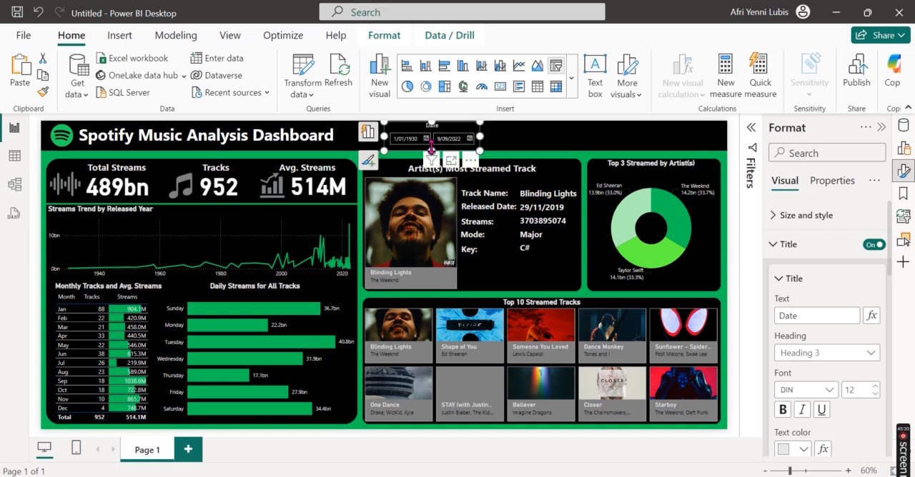
click(586, 164)
mouse_move(635, 208)
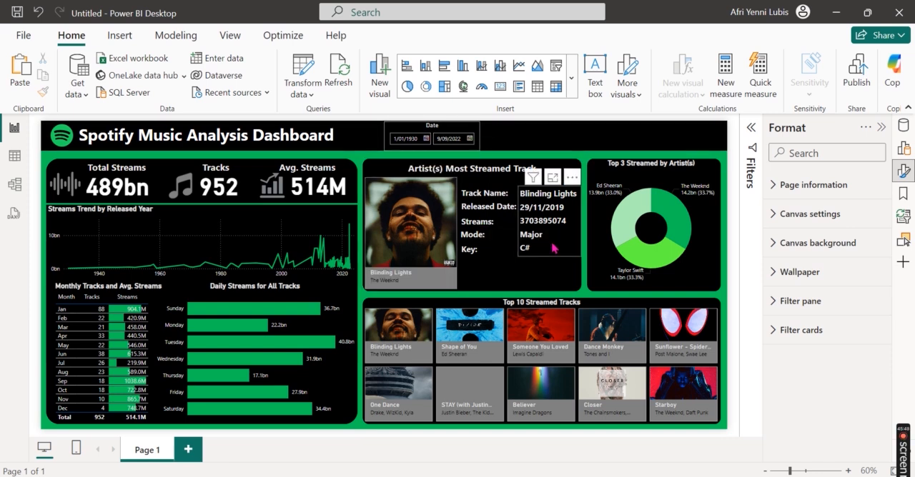
Step: Insert a new slicer visual and place it beside the date slicer, over the header band
click(884, 135)
click(903, 147)
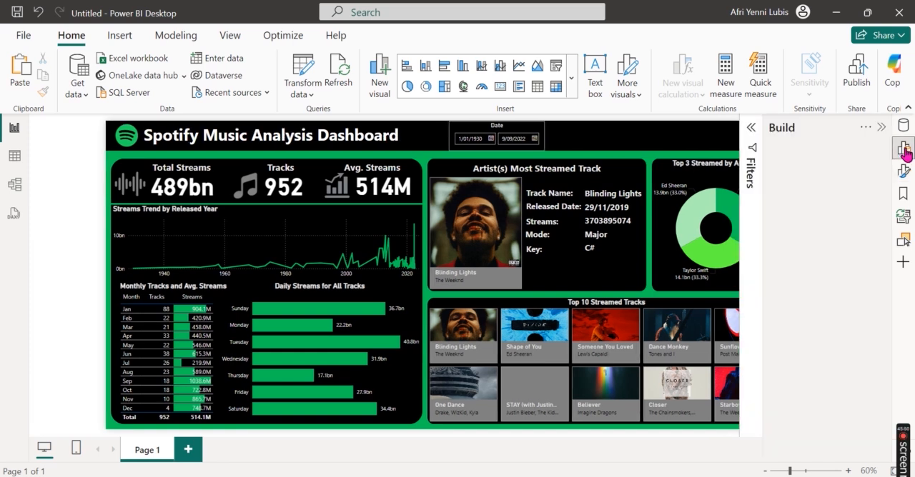
click(837, 240)
drag(200, 162, 621, 125)
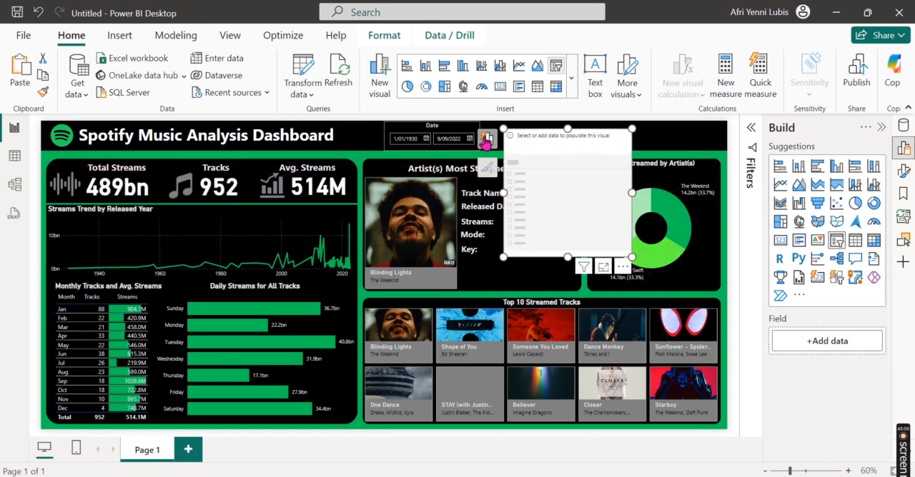
Step: Add the track_name field to the new slicer and reduce the slicer's height to about 108
click(486, 139)
click(394, 261)
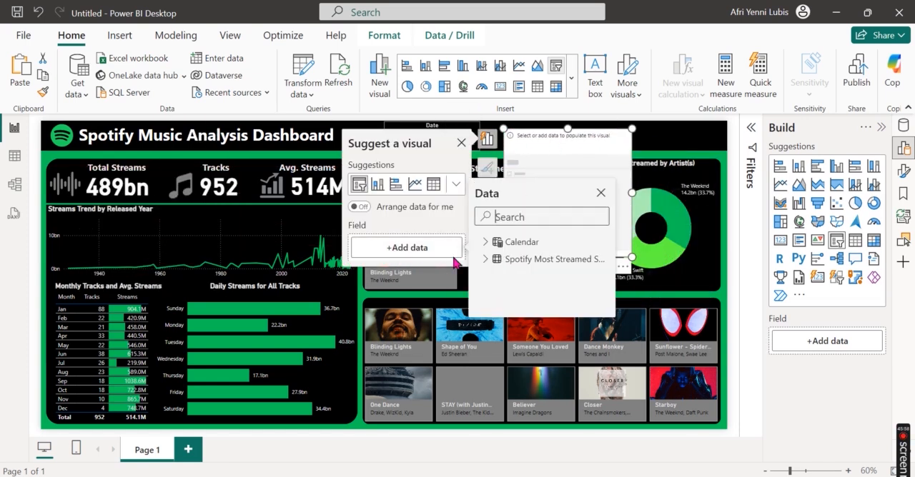
text(track)
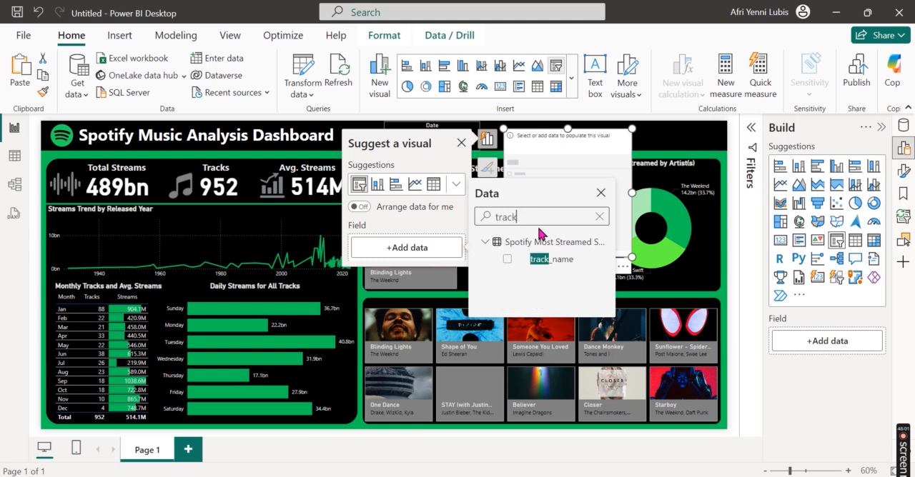
click(508, 259)
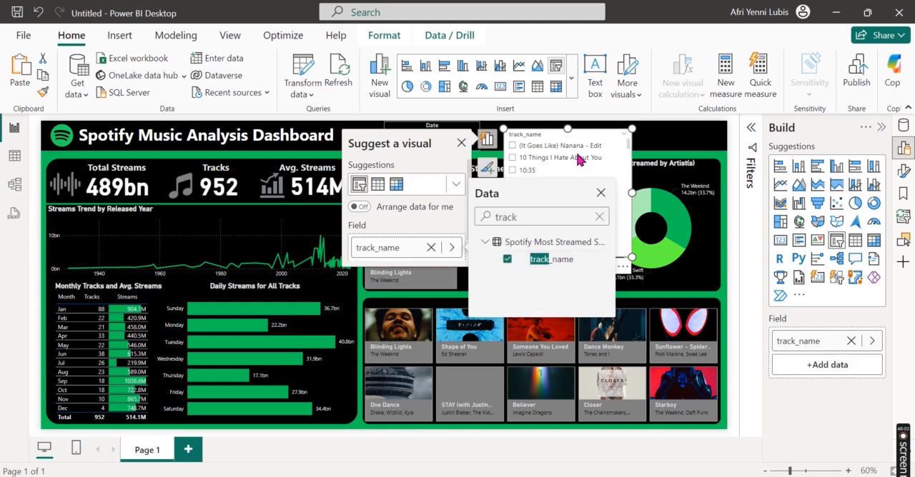
click(600, 193)
drag(569, 256, 570, 175)
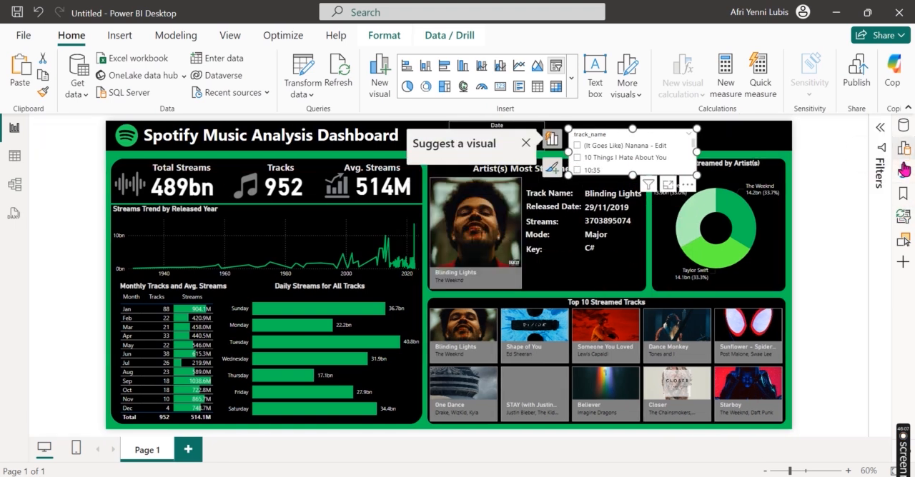
Step: Turn off the track slicer's header and turn on its title with the text Tracks
click(902, 171)
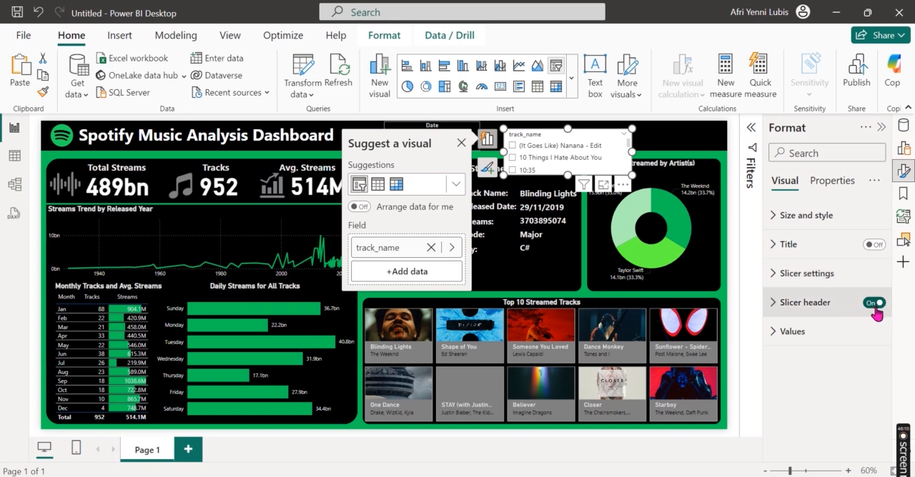
click(874, 306)
click(818, 252)
click(872, 246)
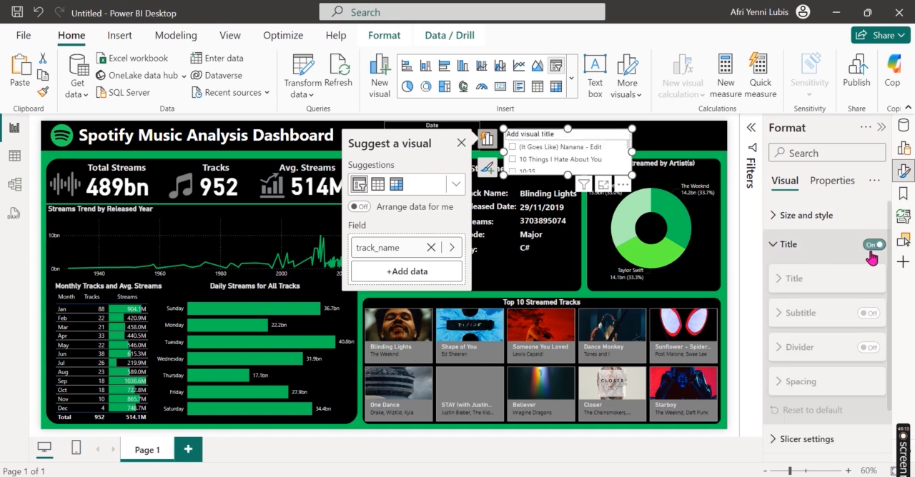
click(822, 279)
click(815, 316)
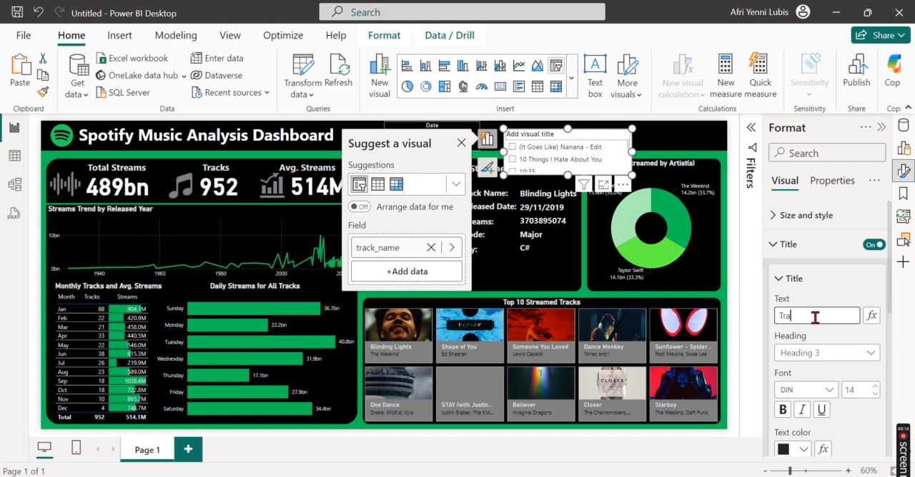
Step: Format the Tracks slicer's title at size 12, bold, light grey and centred
click(858, 389)
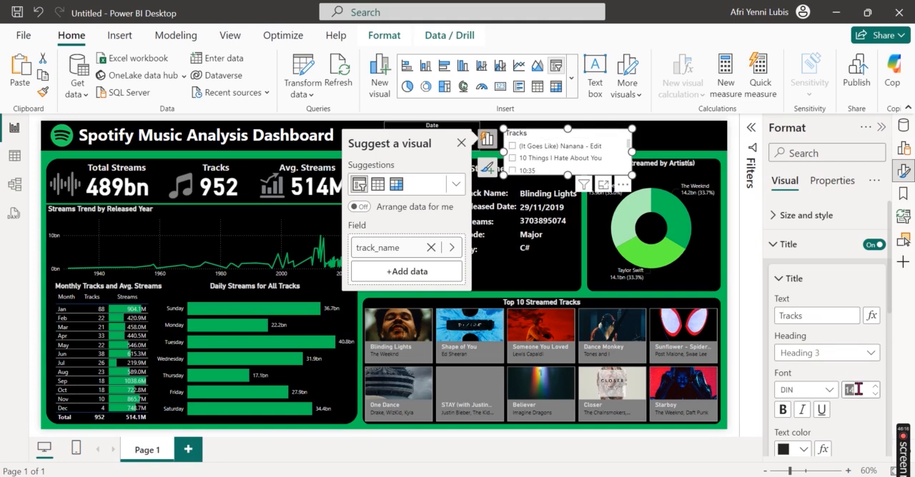
scroll(833, 393, down, 3)
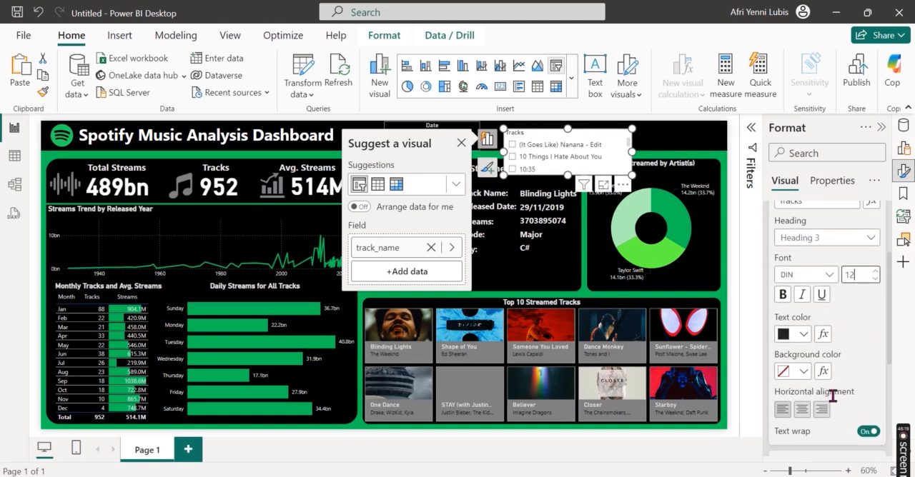
click(804, 336)
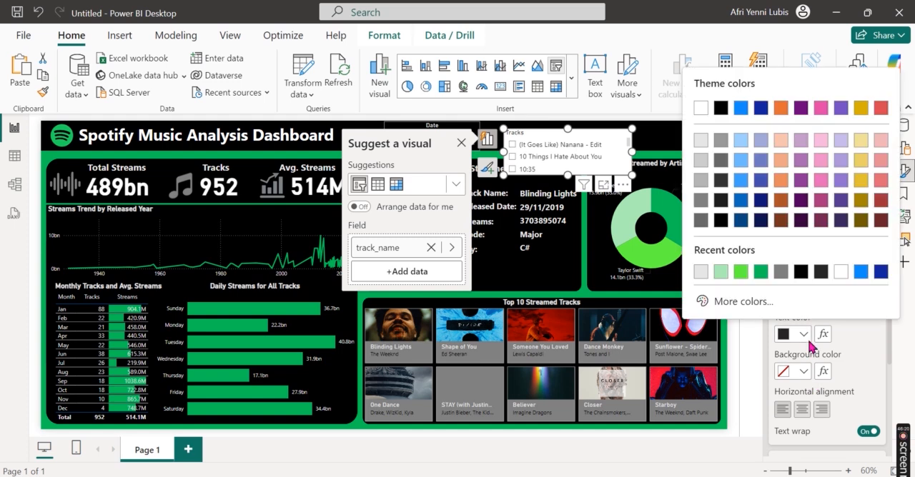
click(700, 145)
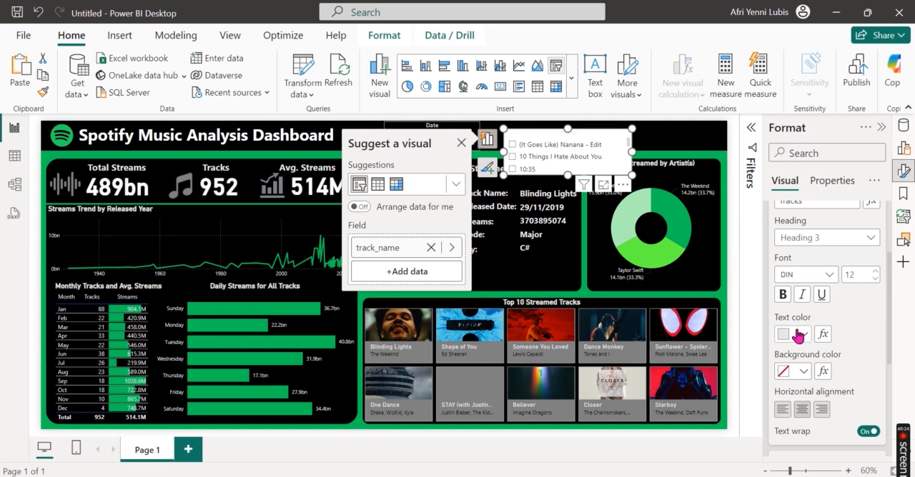
click(783, 294)
Step: Turn off the Tracks slicer's visual background
scroll(871, 298, up, 1)
scroll(872, 298, up, 1)
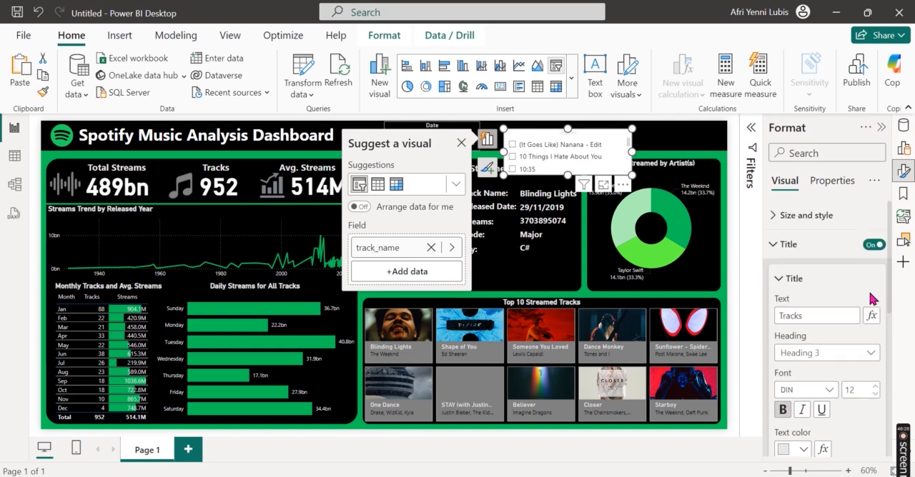
click(773, 244)
scroll(858, 221, up, 1)
click(879, 220)
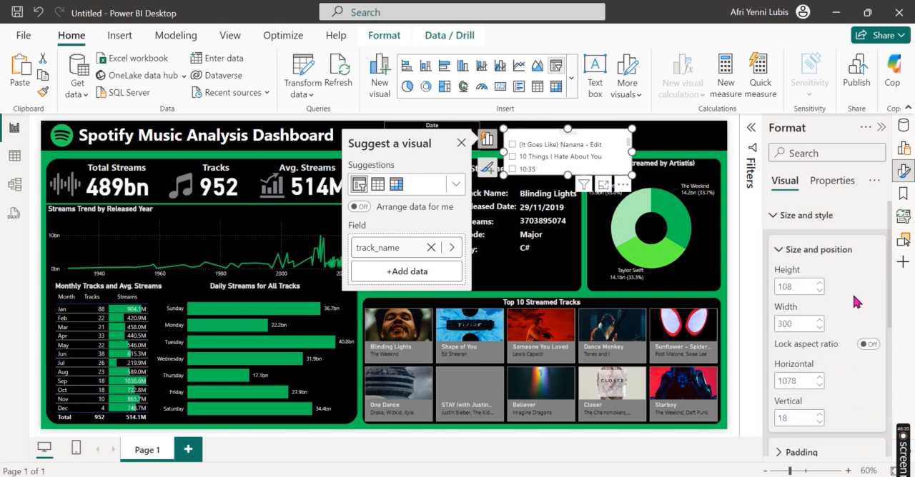
scroll(858, 301, down, 3)
click(865, 274)
click(865, 274)
scroll(850, 311, down, 1)
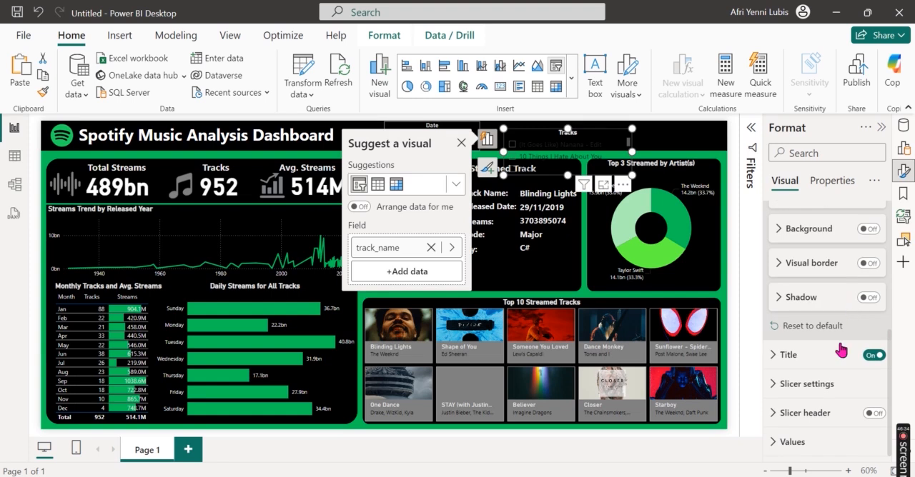
Step: Set the font color of the Tracks slicer's values to light grey
click(826, 436)
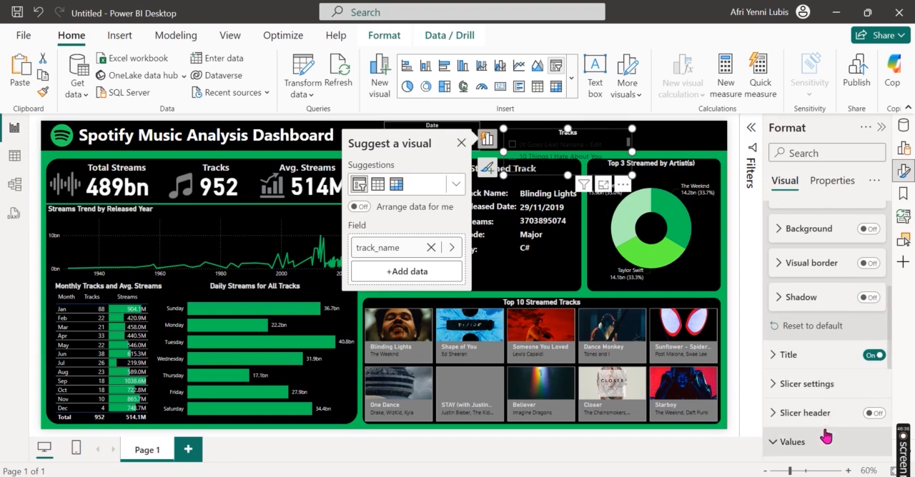
scroll(878, 320, down, 5)
click(805, 309)
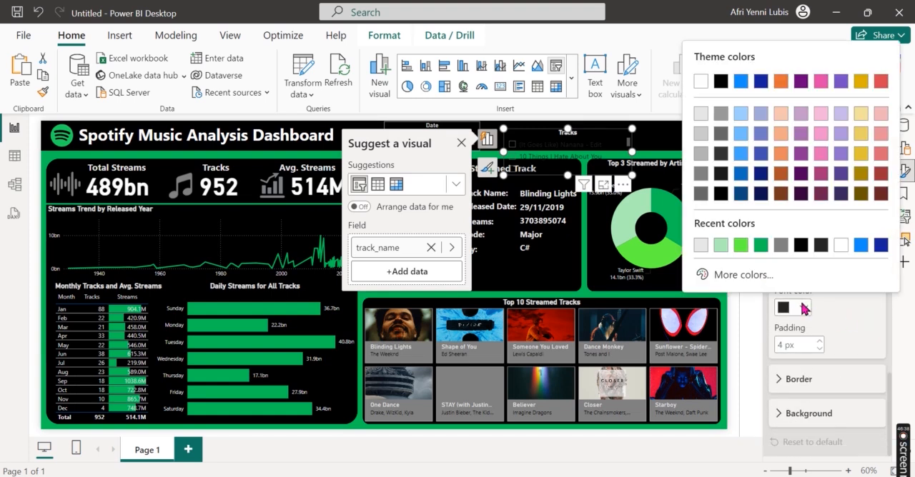
click(701, 113)
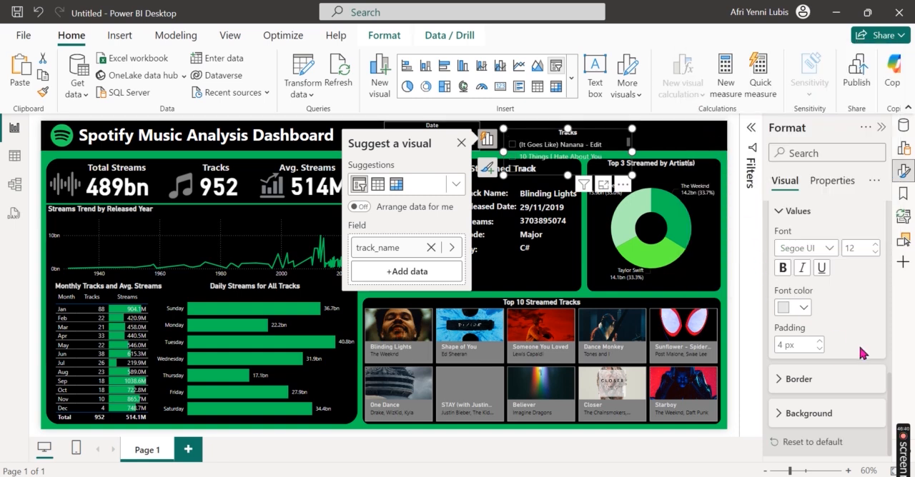
Step: Change the Tracks slicer's style to Dropdown
scroll(833, 331, up, 5)
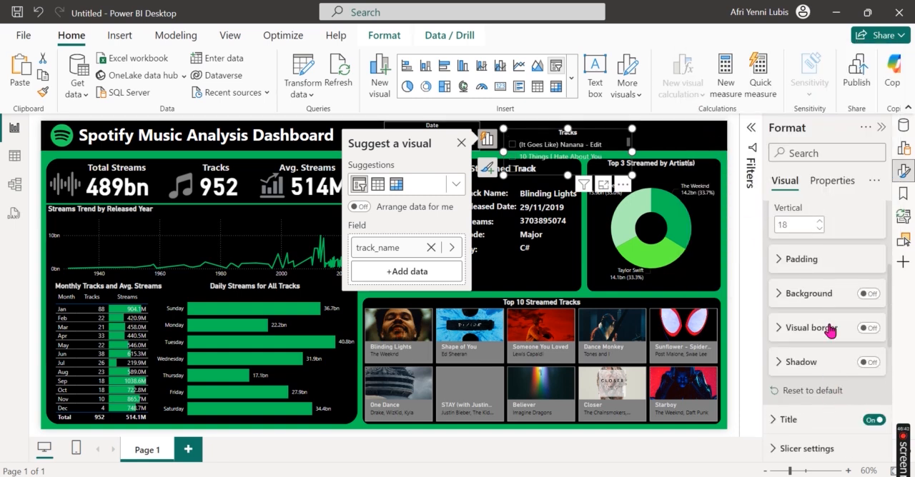
click(813, 392)
scroll(817, 398, down, 2)
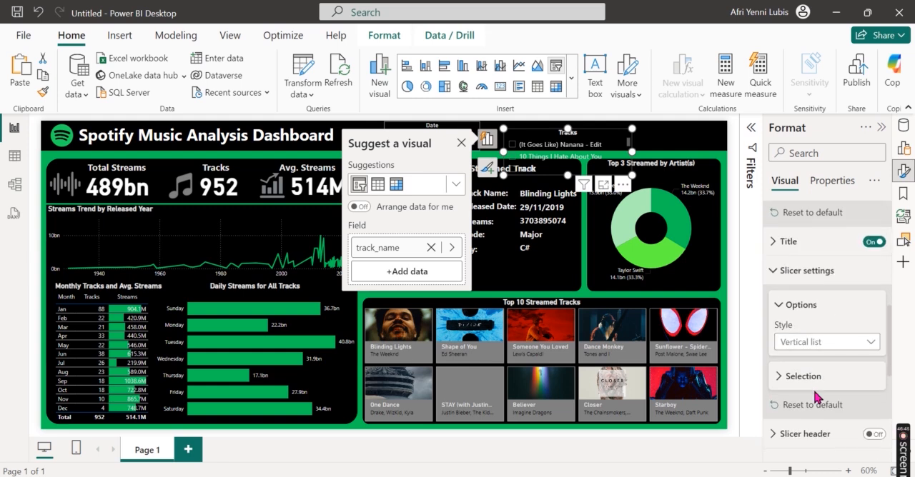
click(815, 343)
click(816, 397)
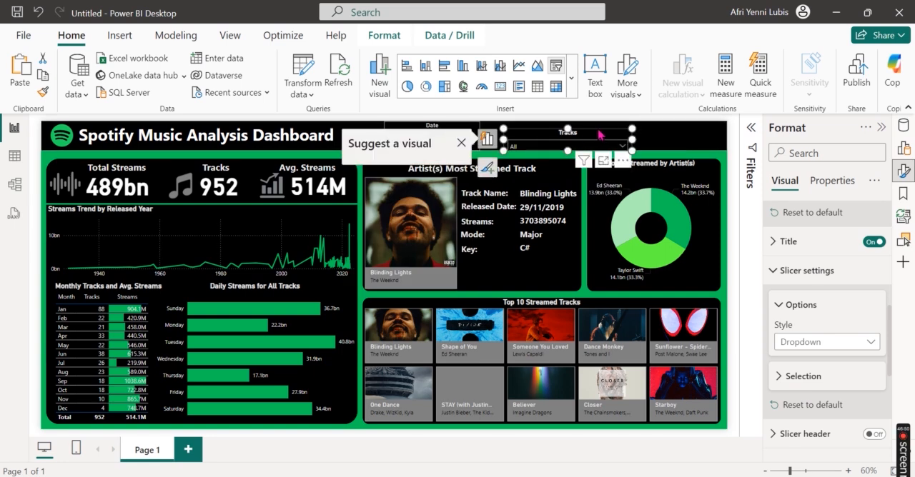
Step: Move the Tracks slicer up into the header band and narrow it to about the date slicer's width
drag(603, 137, 586, 132)
click(548, 154)
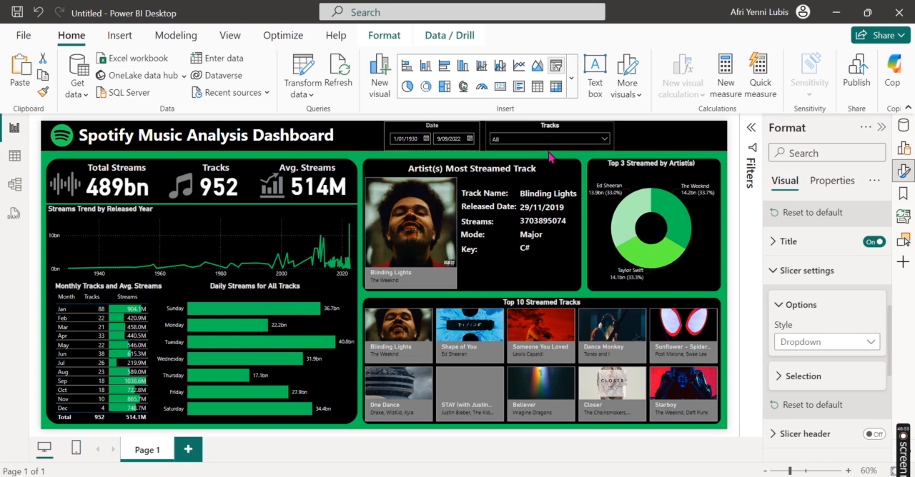
click(561, 143)
drag(614, 135, 590, 134)
Step: Set the background color of the Tracks slicer's values to dark grey so the white dropdown list becomes readable
click(588, 139)
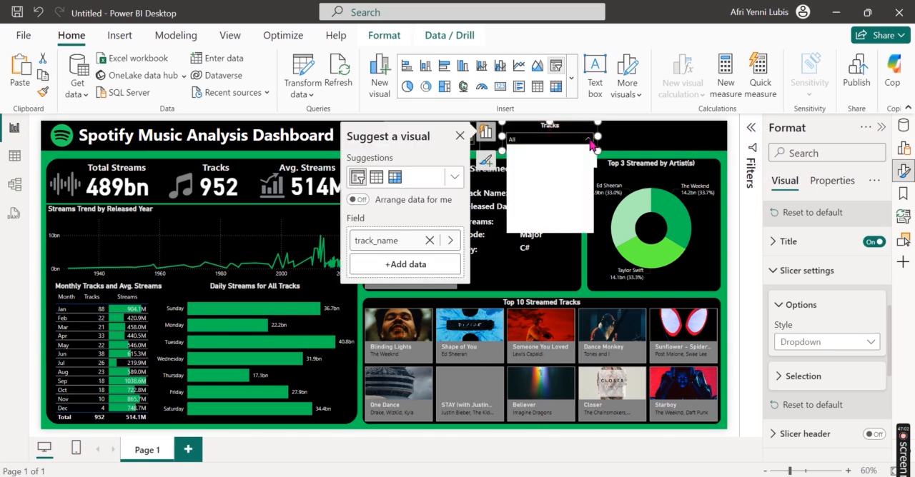
click(589, 140)
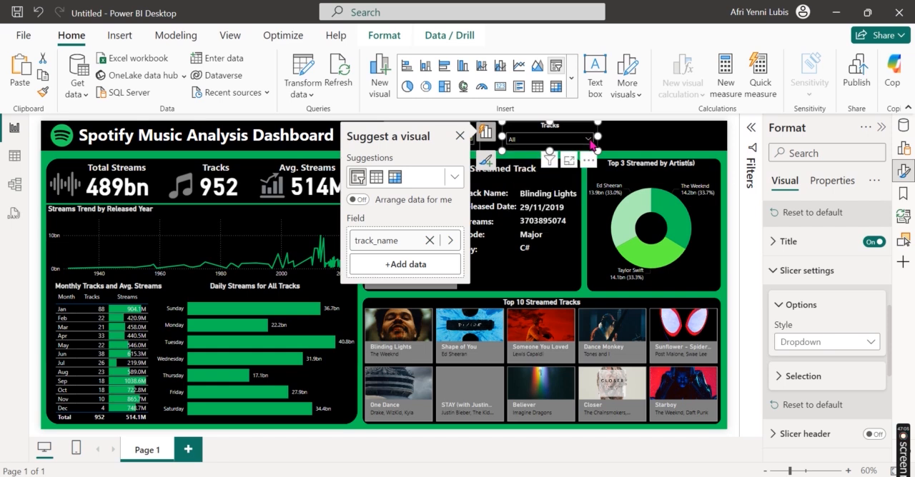
scroll(828, 335, down, 3)
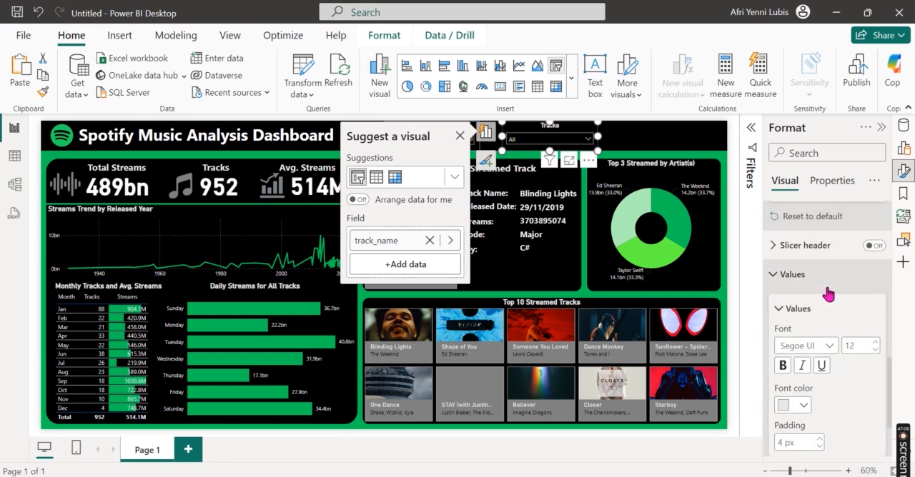
scroll(829, 294, down, 3)
click(821, 421)
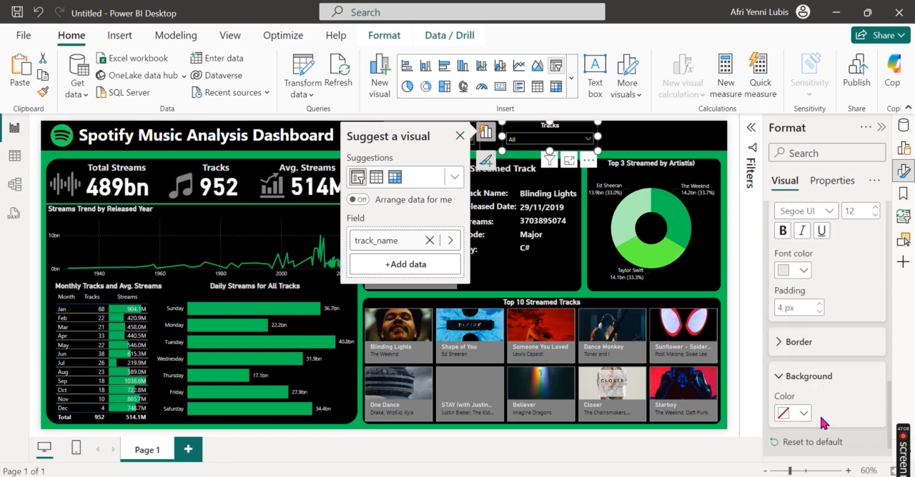
click(801, 414)
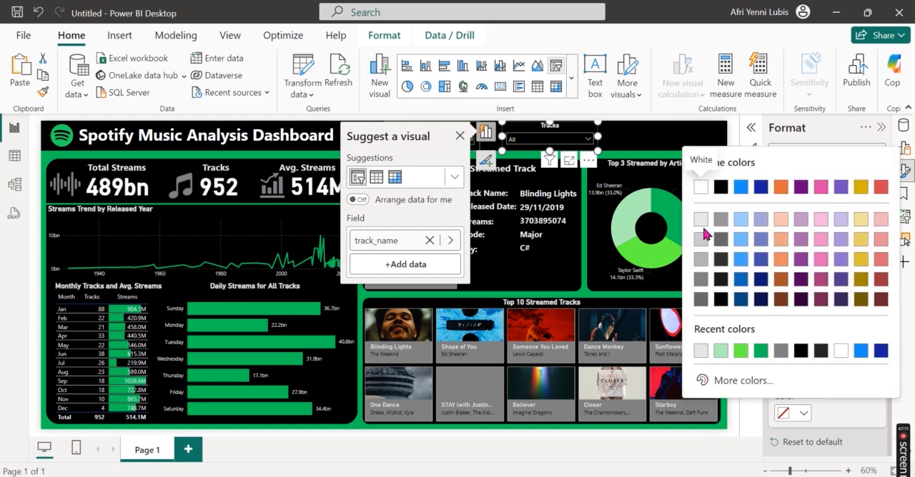
click(700, 300)
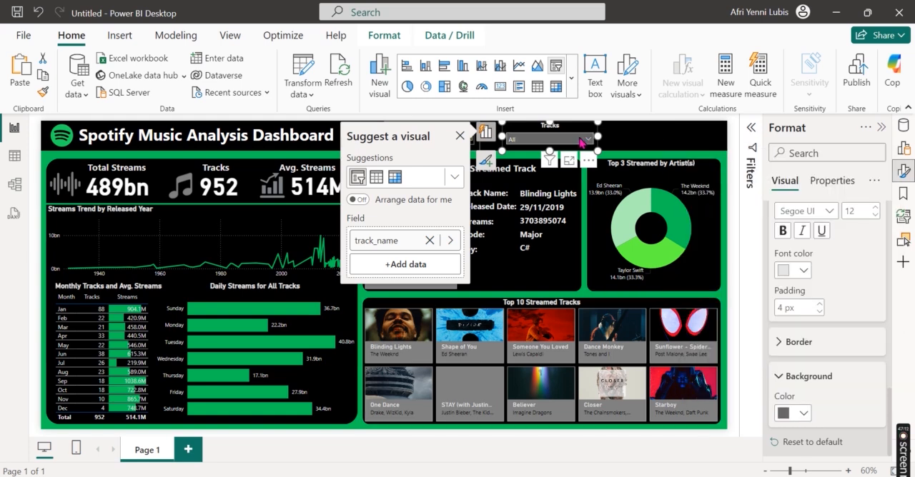
Step: Check the Tracks dropdown list, enable Search for the slicer, and check the list with its search box
click(588, 139)
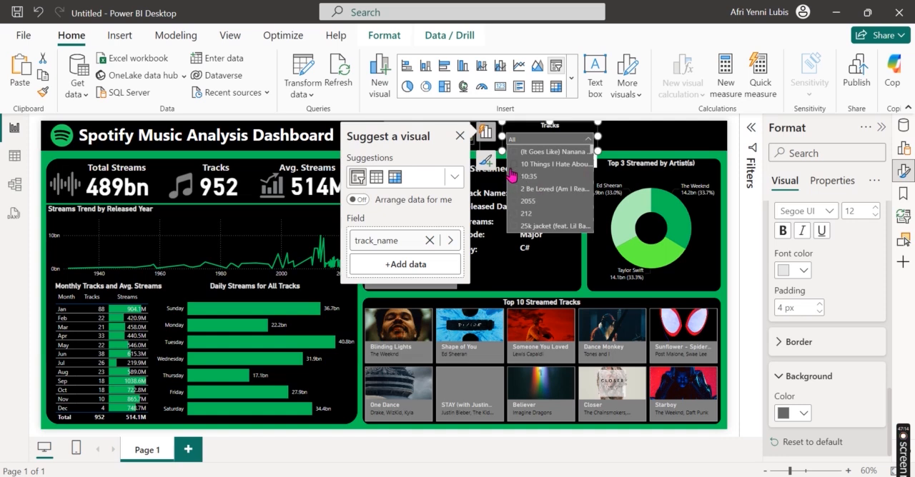
click(587, 142)
click(588, 160)
click(613, 179)
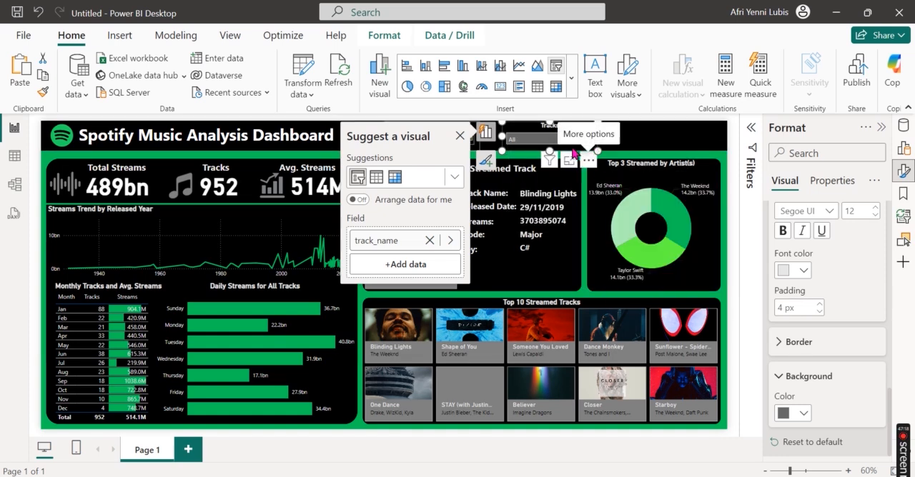
click(549, 143)
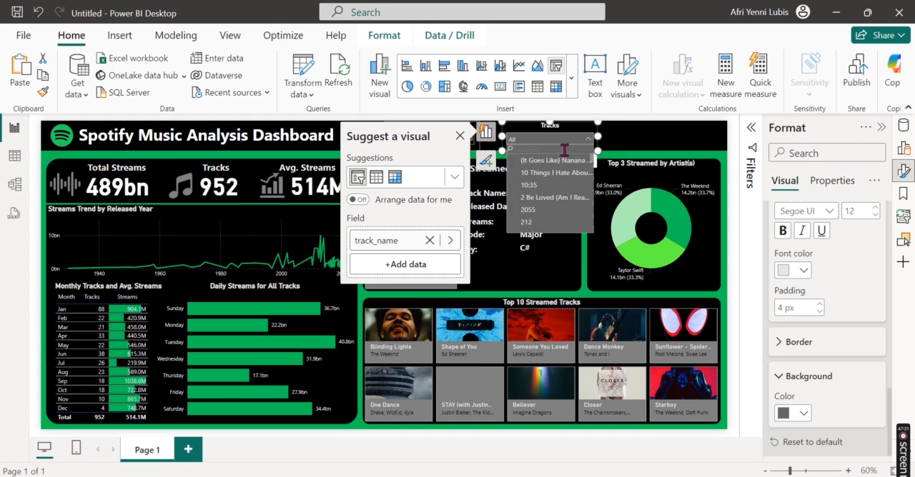
click(588, 140)
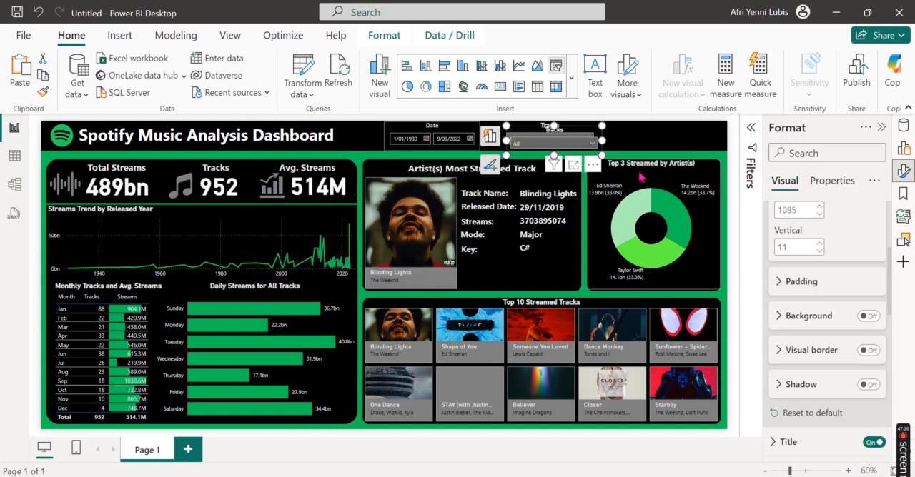
Step: Place the duplicate Tracks slicer beside the original in the header band and change its field to artist(s)_name
drag(599, 164, 702, 169)
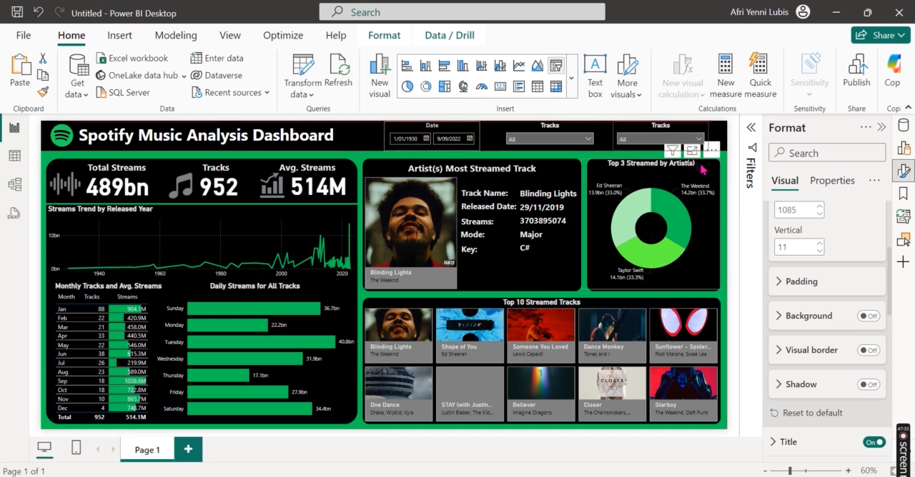
click(596, 133)
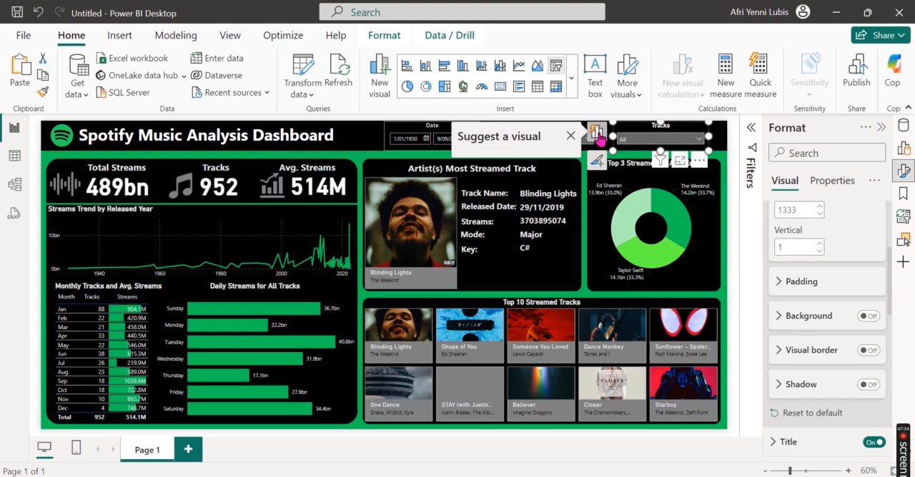
click(498, 242)
scroll(626, 300, down, 5)
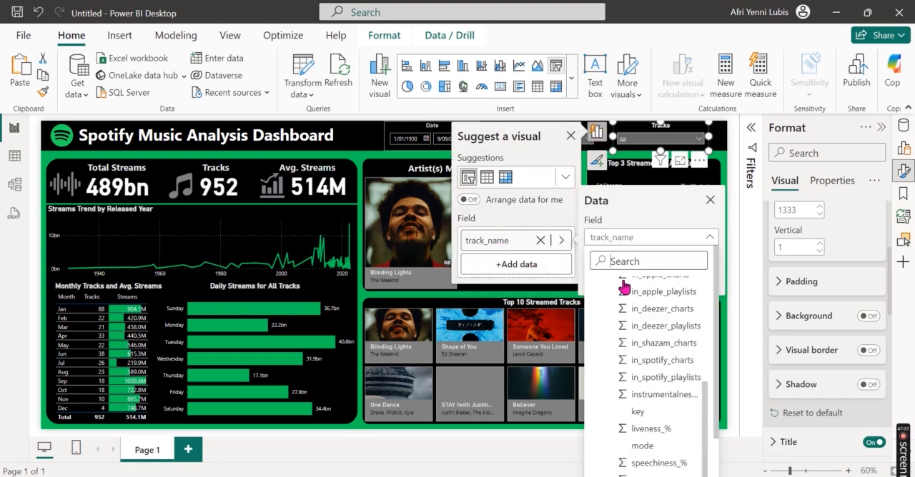
scroll(664, 408, up, 5)
scroll(664, 407, down, 2)
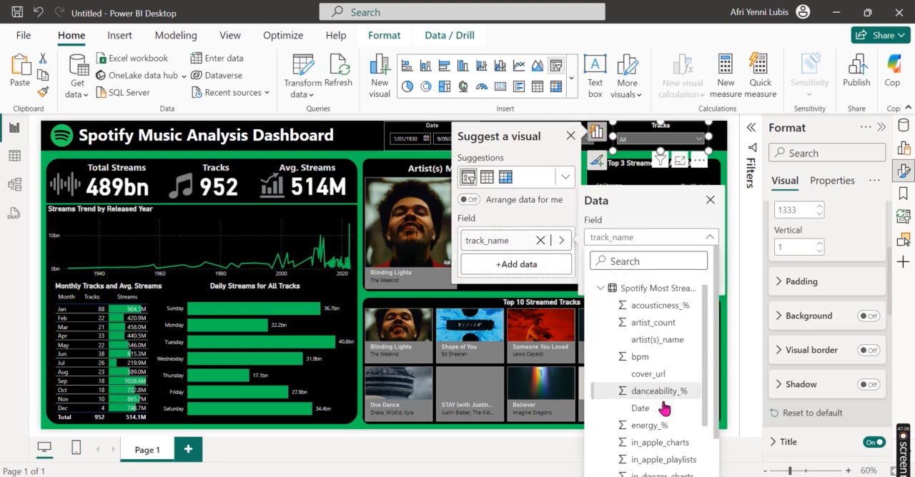
click(654, 288)
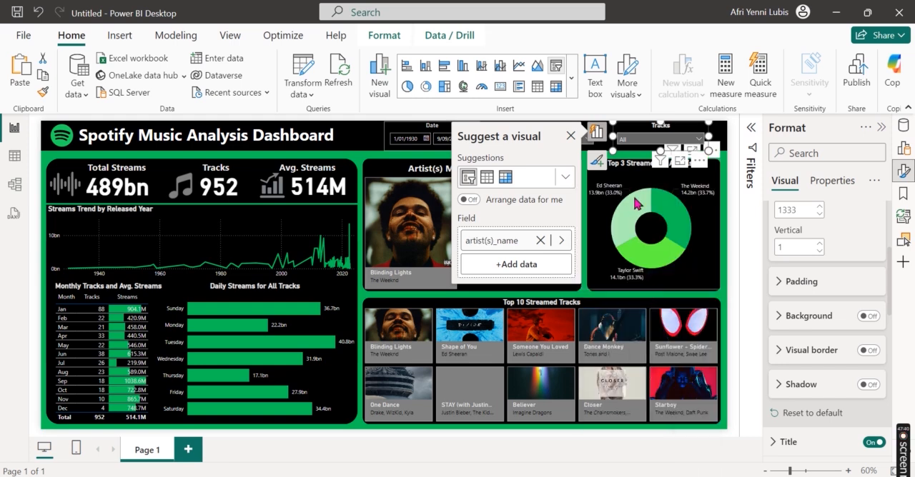
Step: Change the duplicated slicer's title text to Artist(s)
scroll(820, 327, up, 3)
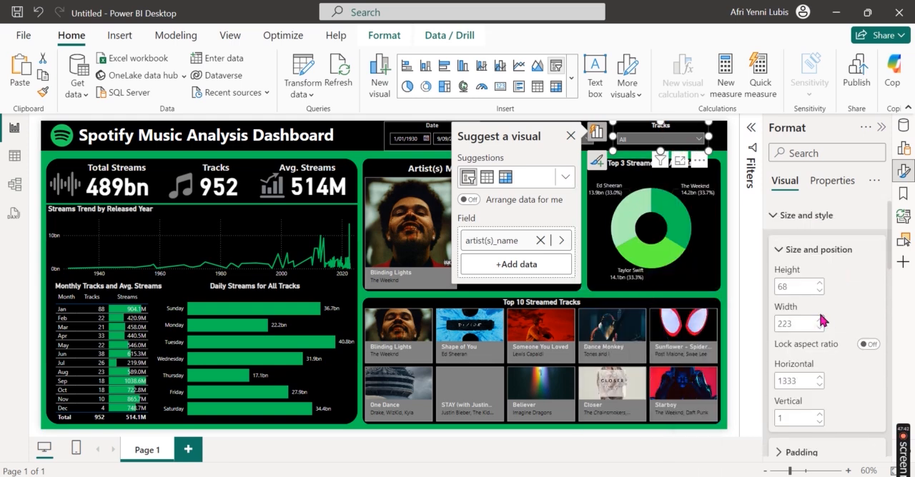
click(801, 217)
click(809, 245)
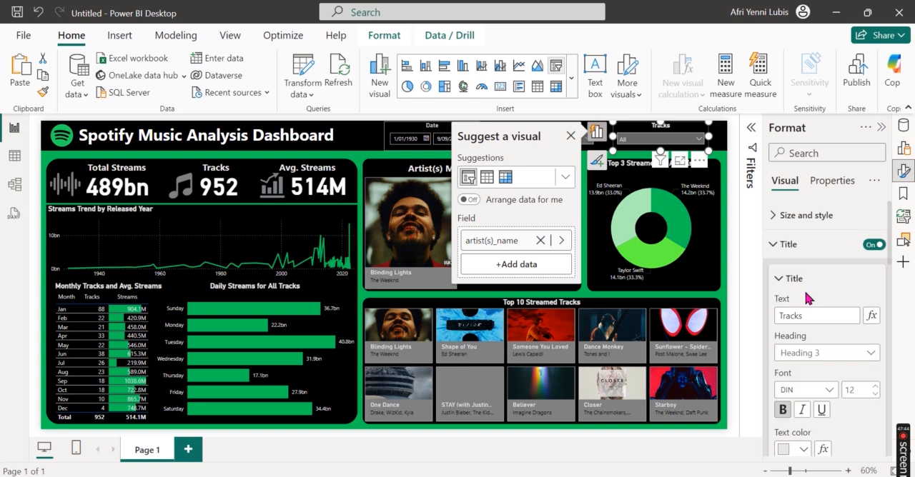
double_click(804, 316)
text(Ar)
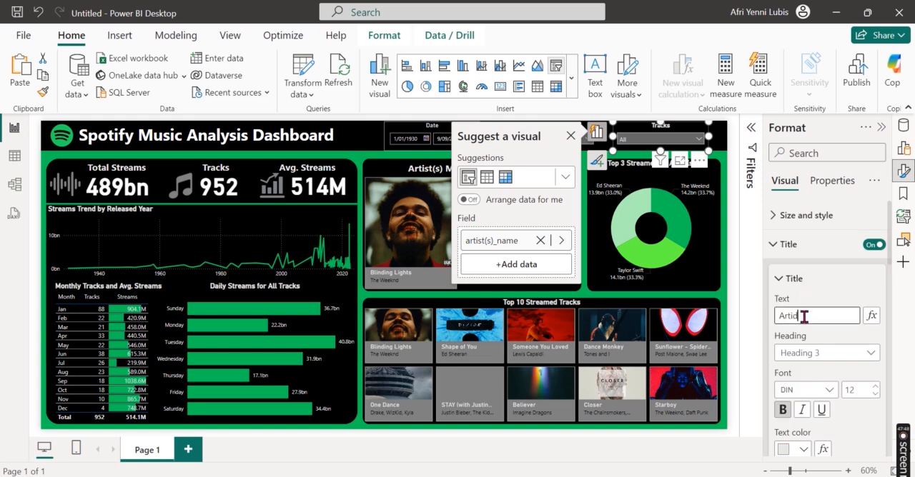
text(tist(s))
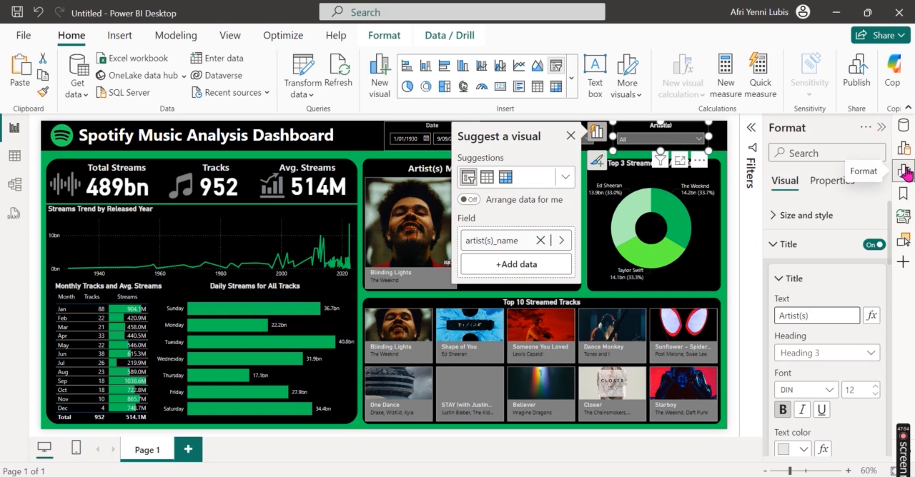
Step: Turn on the visual border of the Artist(s) slicer and set its color to white
click(833, 217)
scroll(841, 333, down, 3)
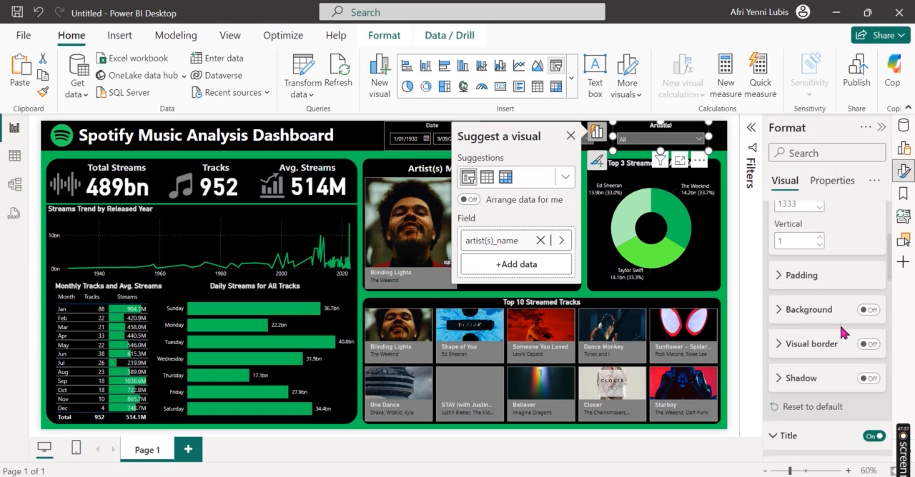
click(865, 345)
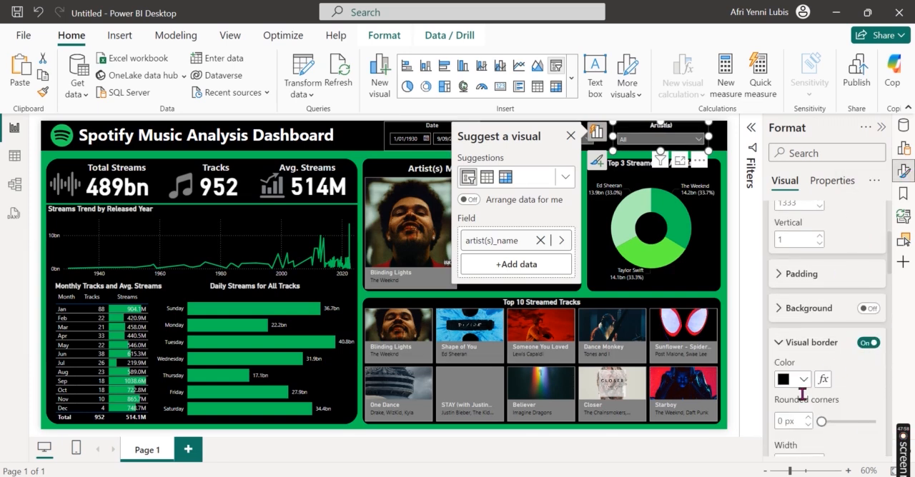
click(801, 379)
click(701, 192)
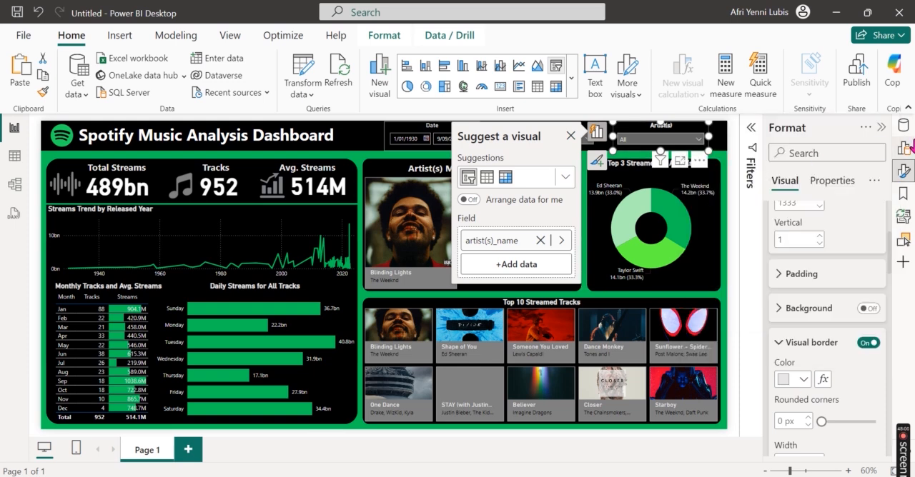
click(902, 170)
click(819, 202)
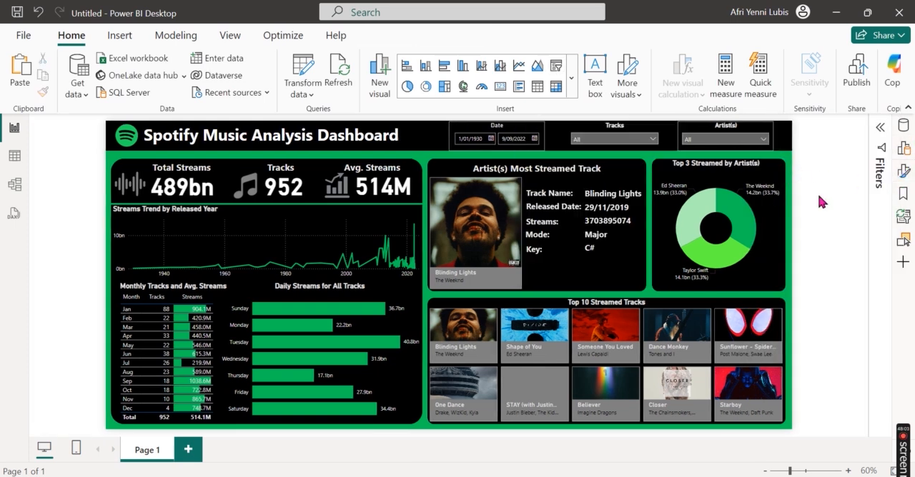
click(543, 142)
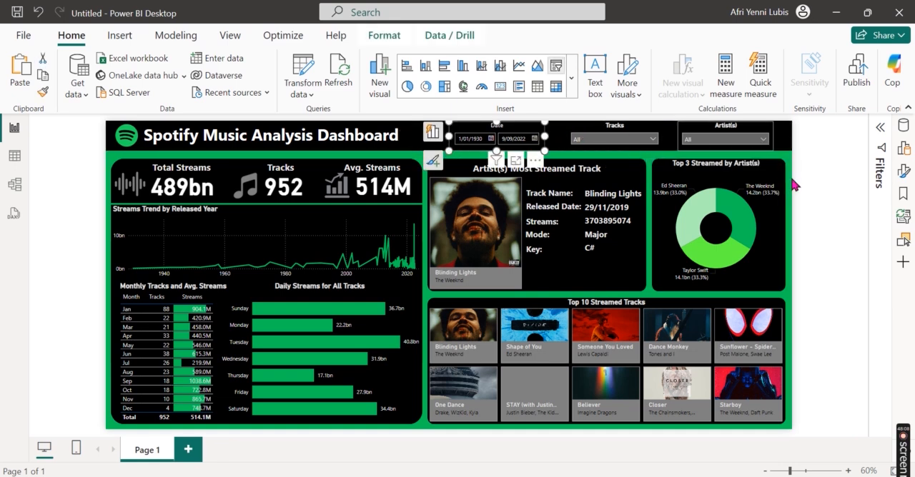
click(788, 150)
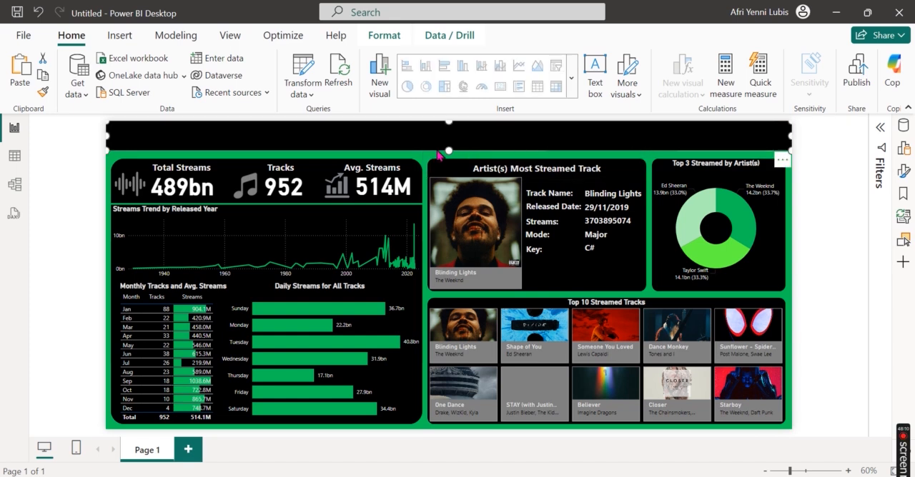
drag(446, 150, 425, 156)
click(818, 210)
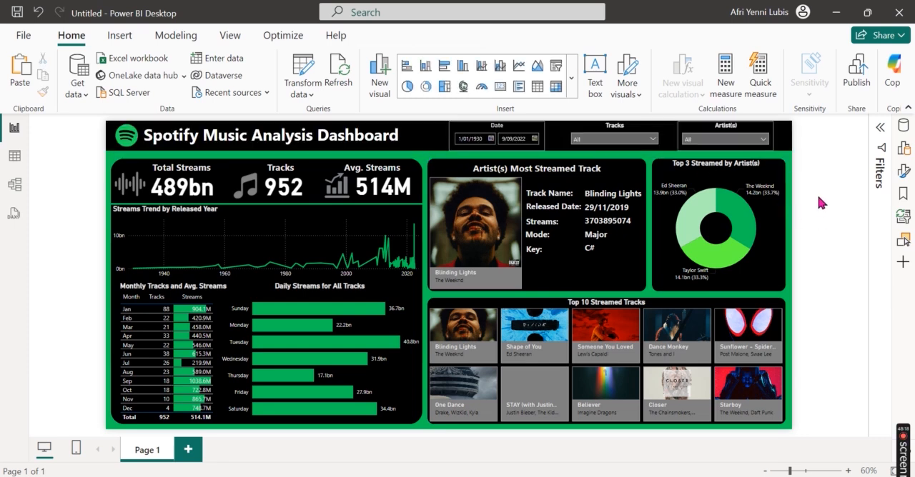
Step: Turn off the visual border of the date slicer
click(543, 141)
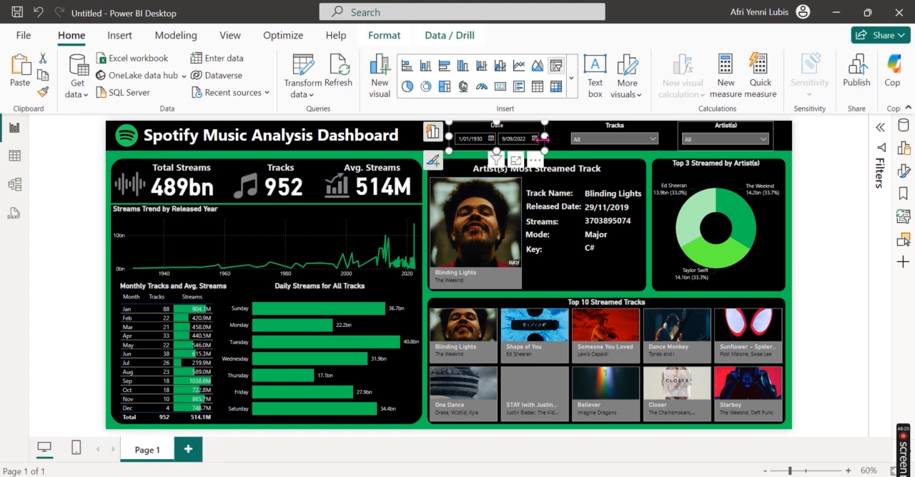
click(905, 170)
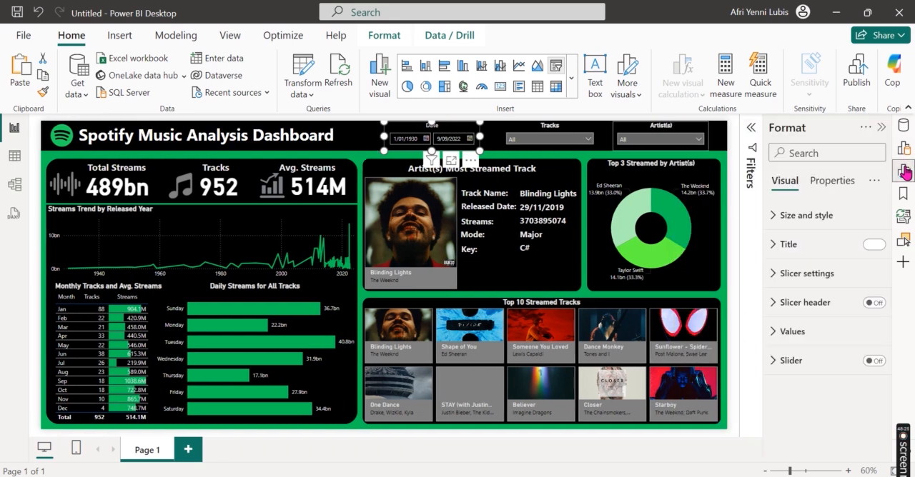
click(826, 218)
scroll(833, 314, down, 5)
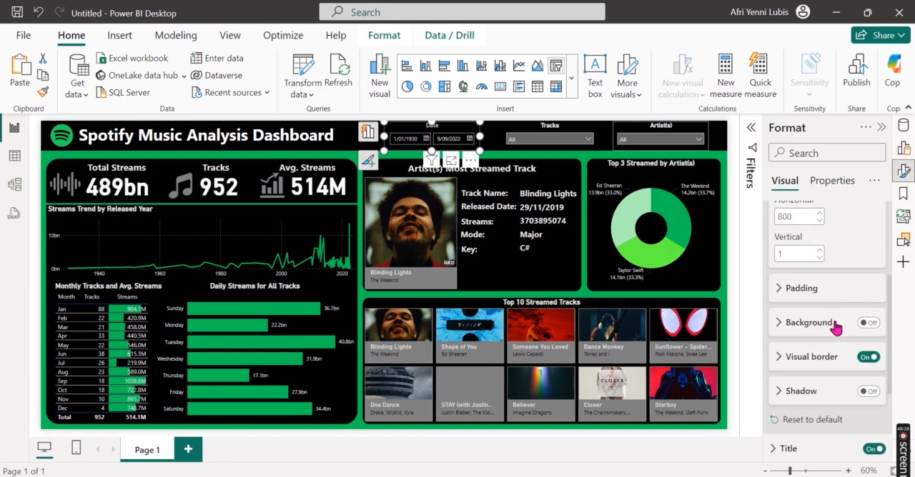
click(868, 314)
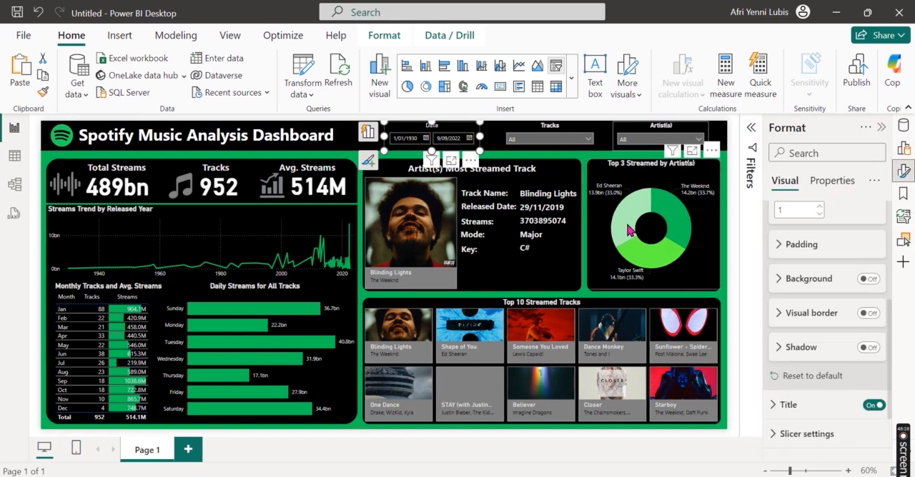
Step: Check the Tracks slicer's border setting and turn off the visual border of the Artist(s) slicer
click(596, 150)
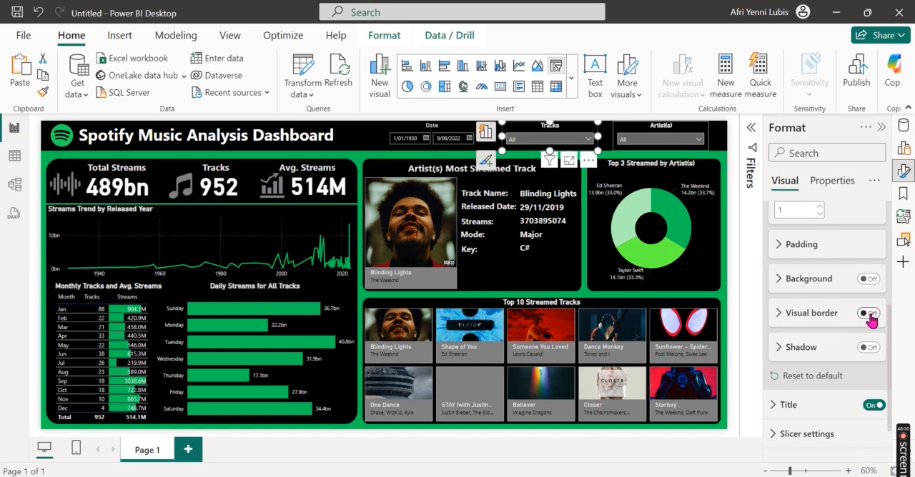
click(708, 137)
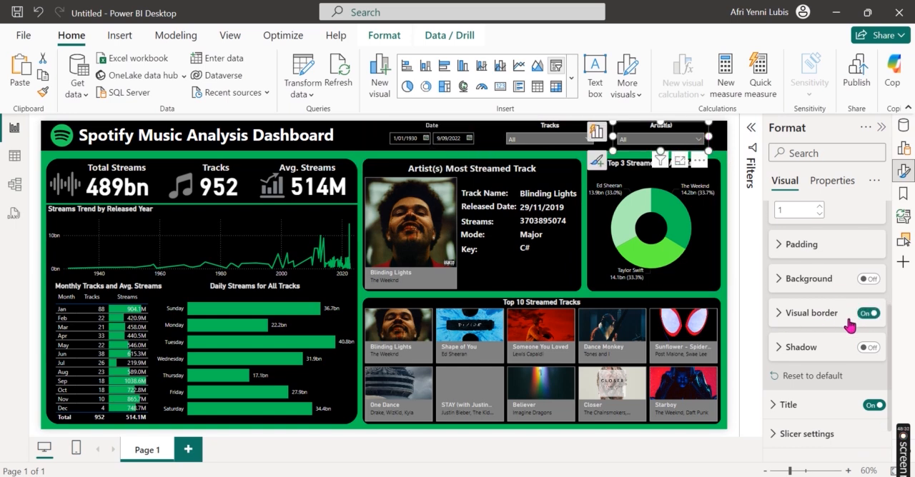
click(903, 174)
click(810, 257)
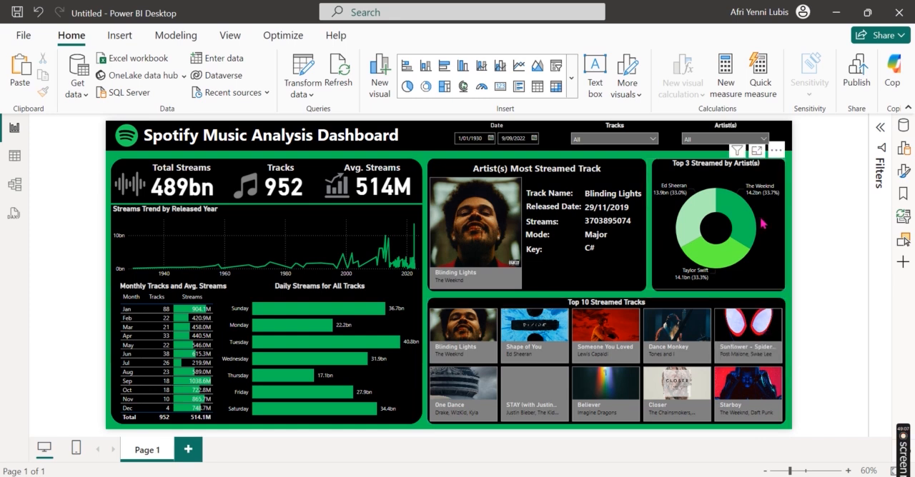
Step: Check the donut chart's cross-filtering of the dashboard with the Taylor Swift slice, clear it, and check the Ed Sheeran slice
click(714, 261)
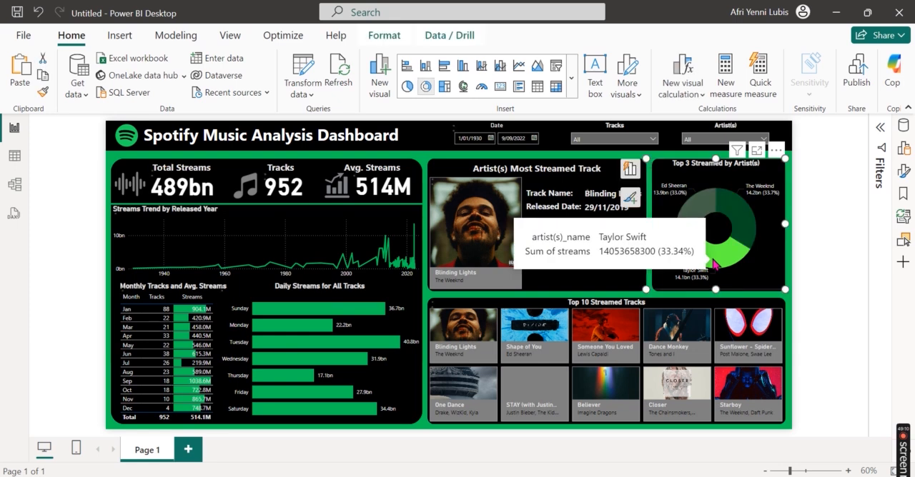
click(714, 262)
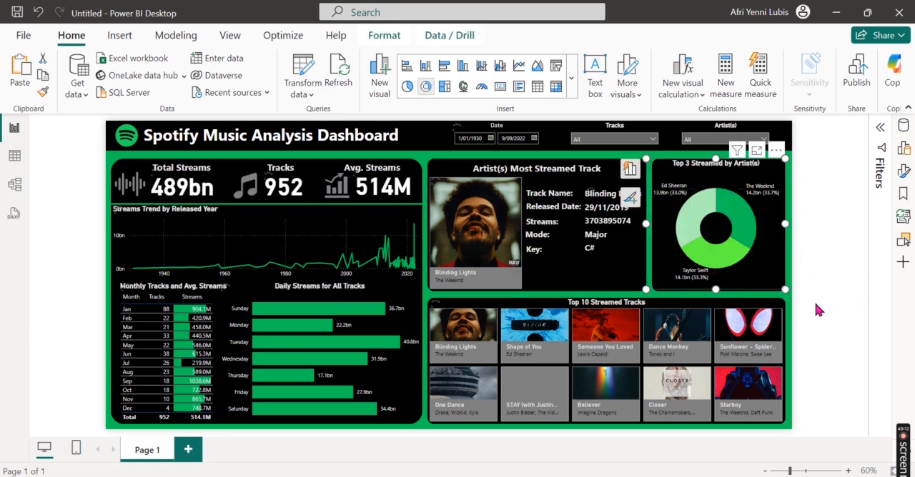
click(721, 258)
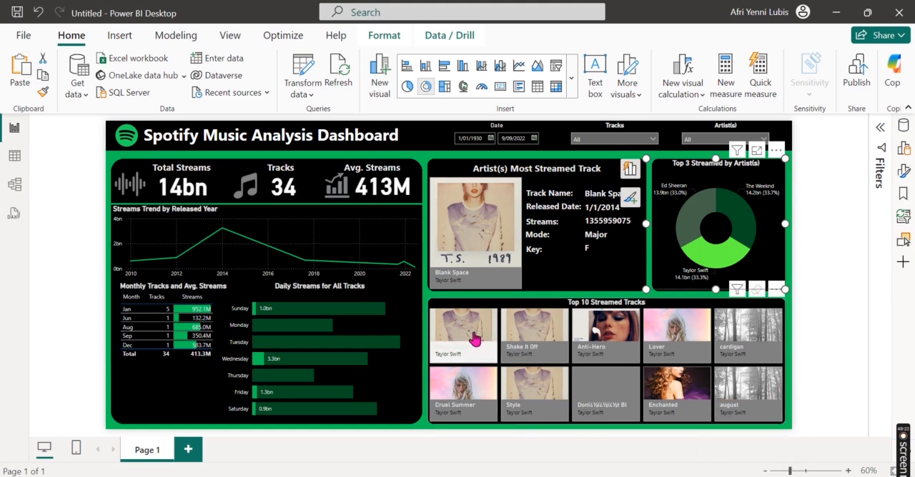
click(736, 251)
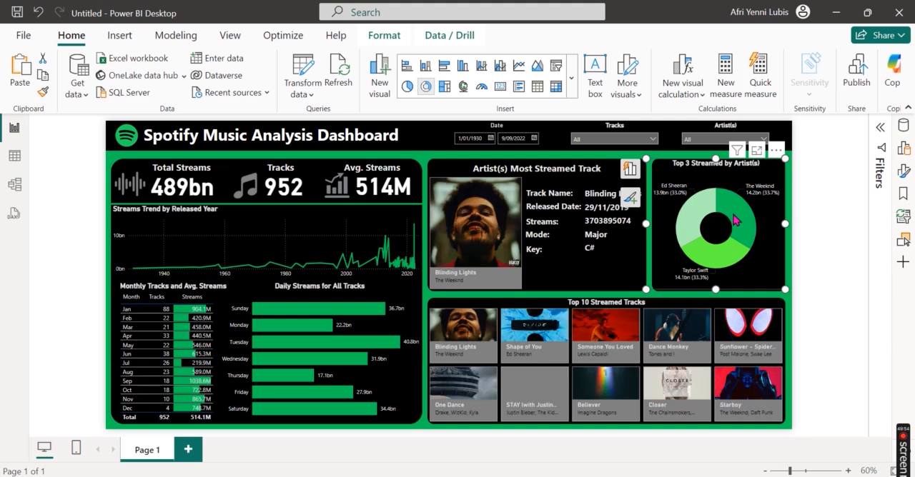
click(698, 206)
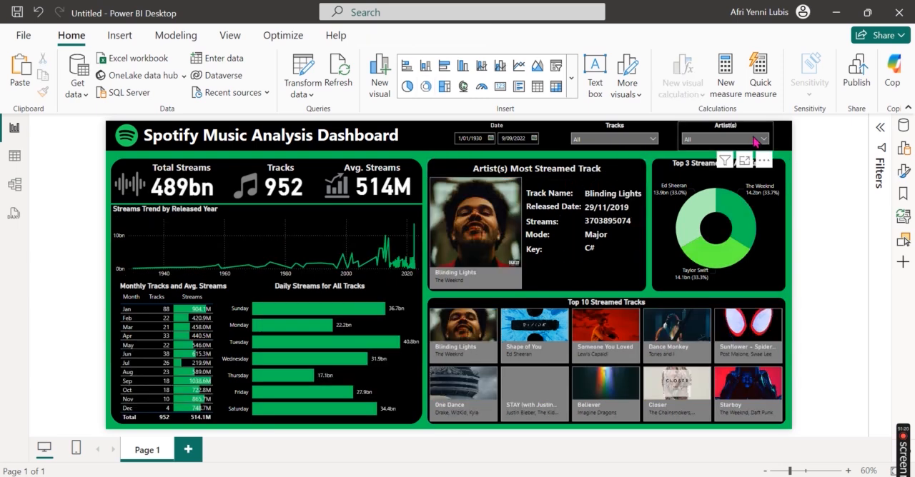
Step: Filter the dashboard to Adele with the Artist(s) slicer to check how the visuals respond
click(761, 140)
scroll(740, 214, down, 3)
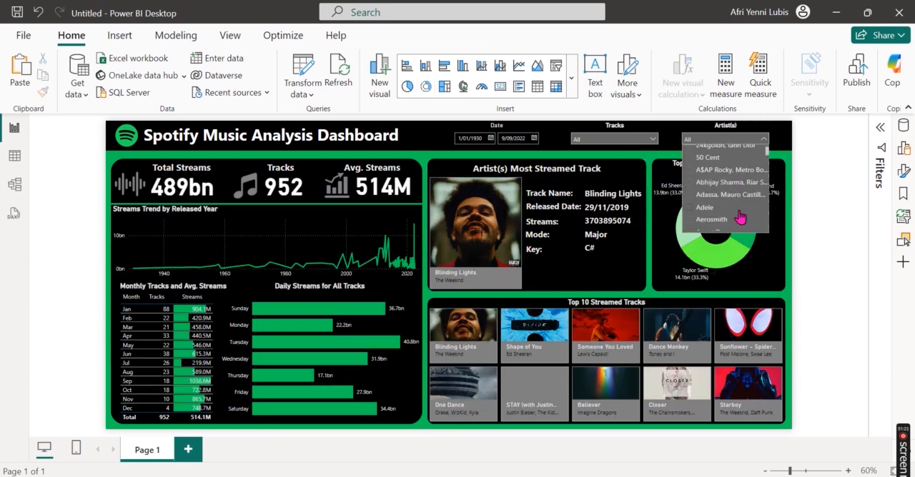
scroll(740, 218, down, 1)
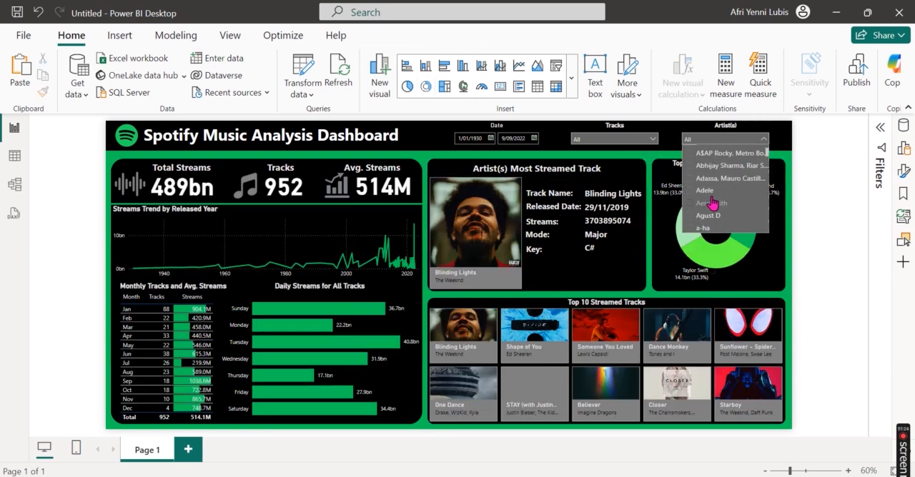
click(690, 192)
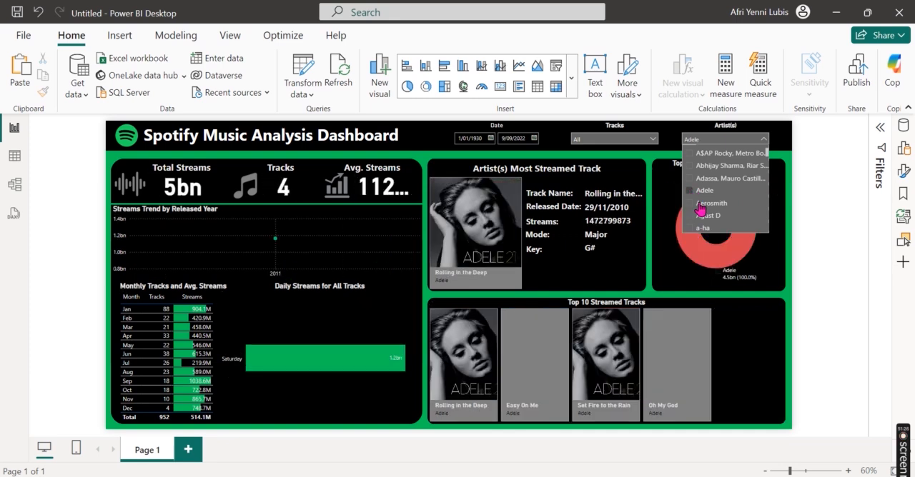
click(806, 329)
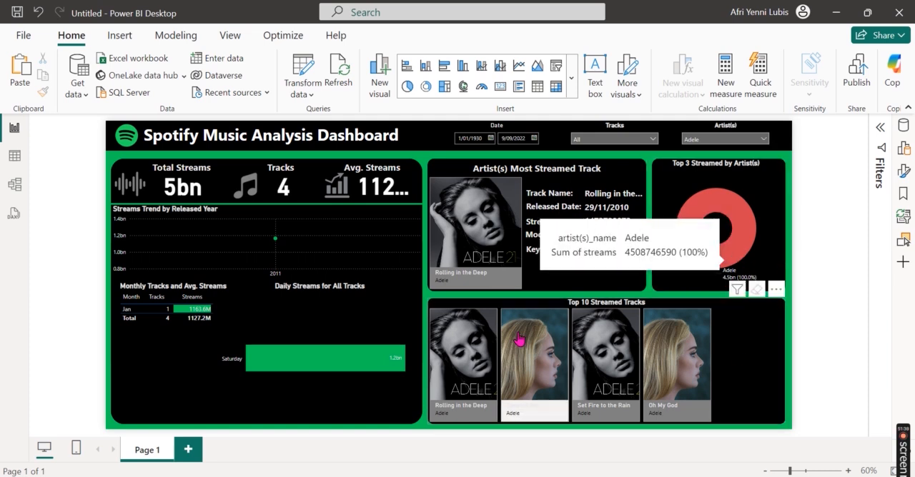
Step: Clear the Adele selection from the Artist(s) slicer and close its list
click(756, 141)
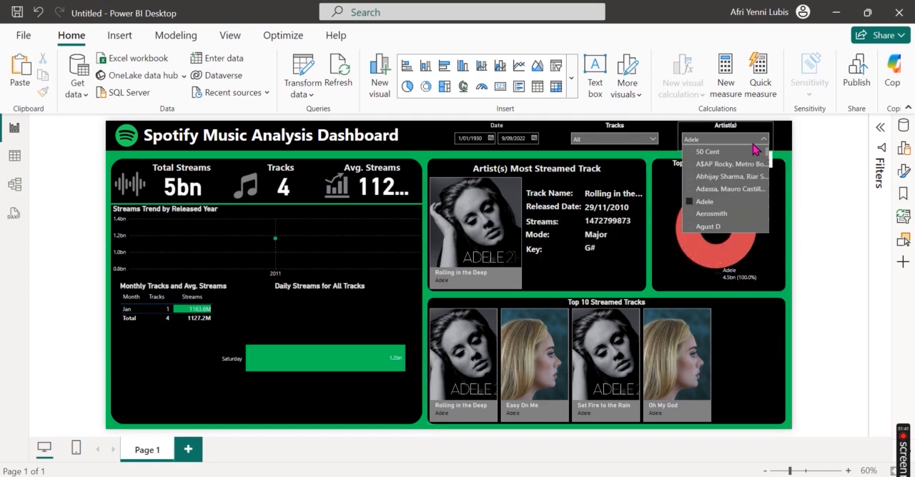
click(690, 205)
click(832, 253)
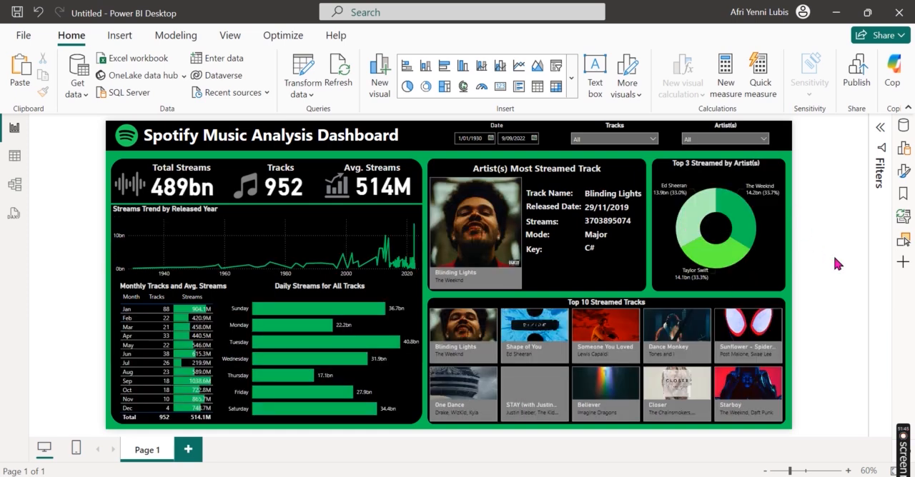